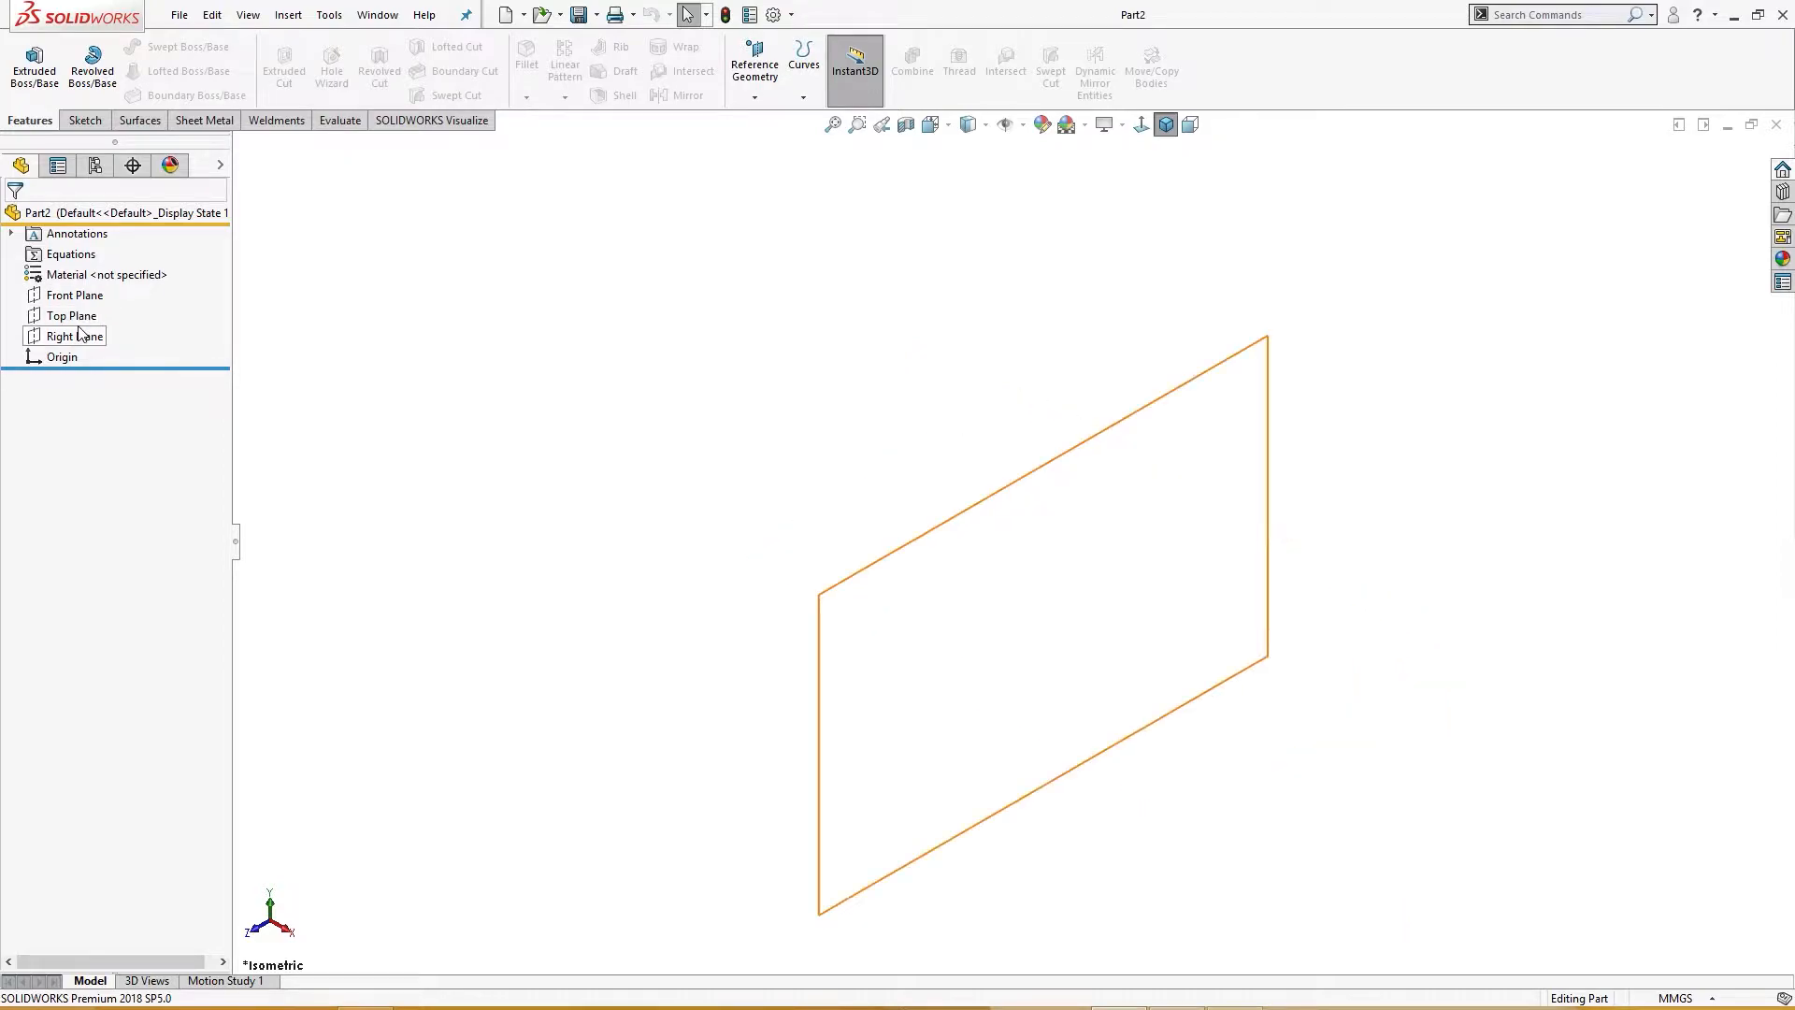
# Step: Start a sketch on the Top Plane and draw a center rectangle at the origin, about 72 by 64 mm
pyautogui.click(71, 315)
pyautogui.click(91, 285)
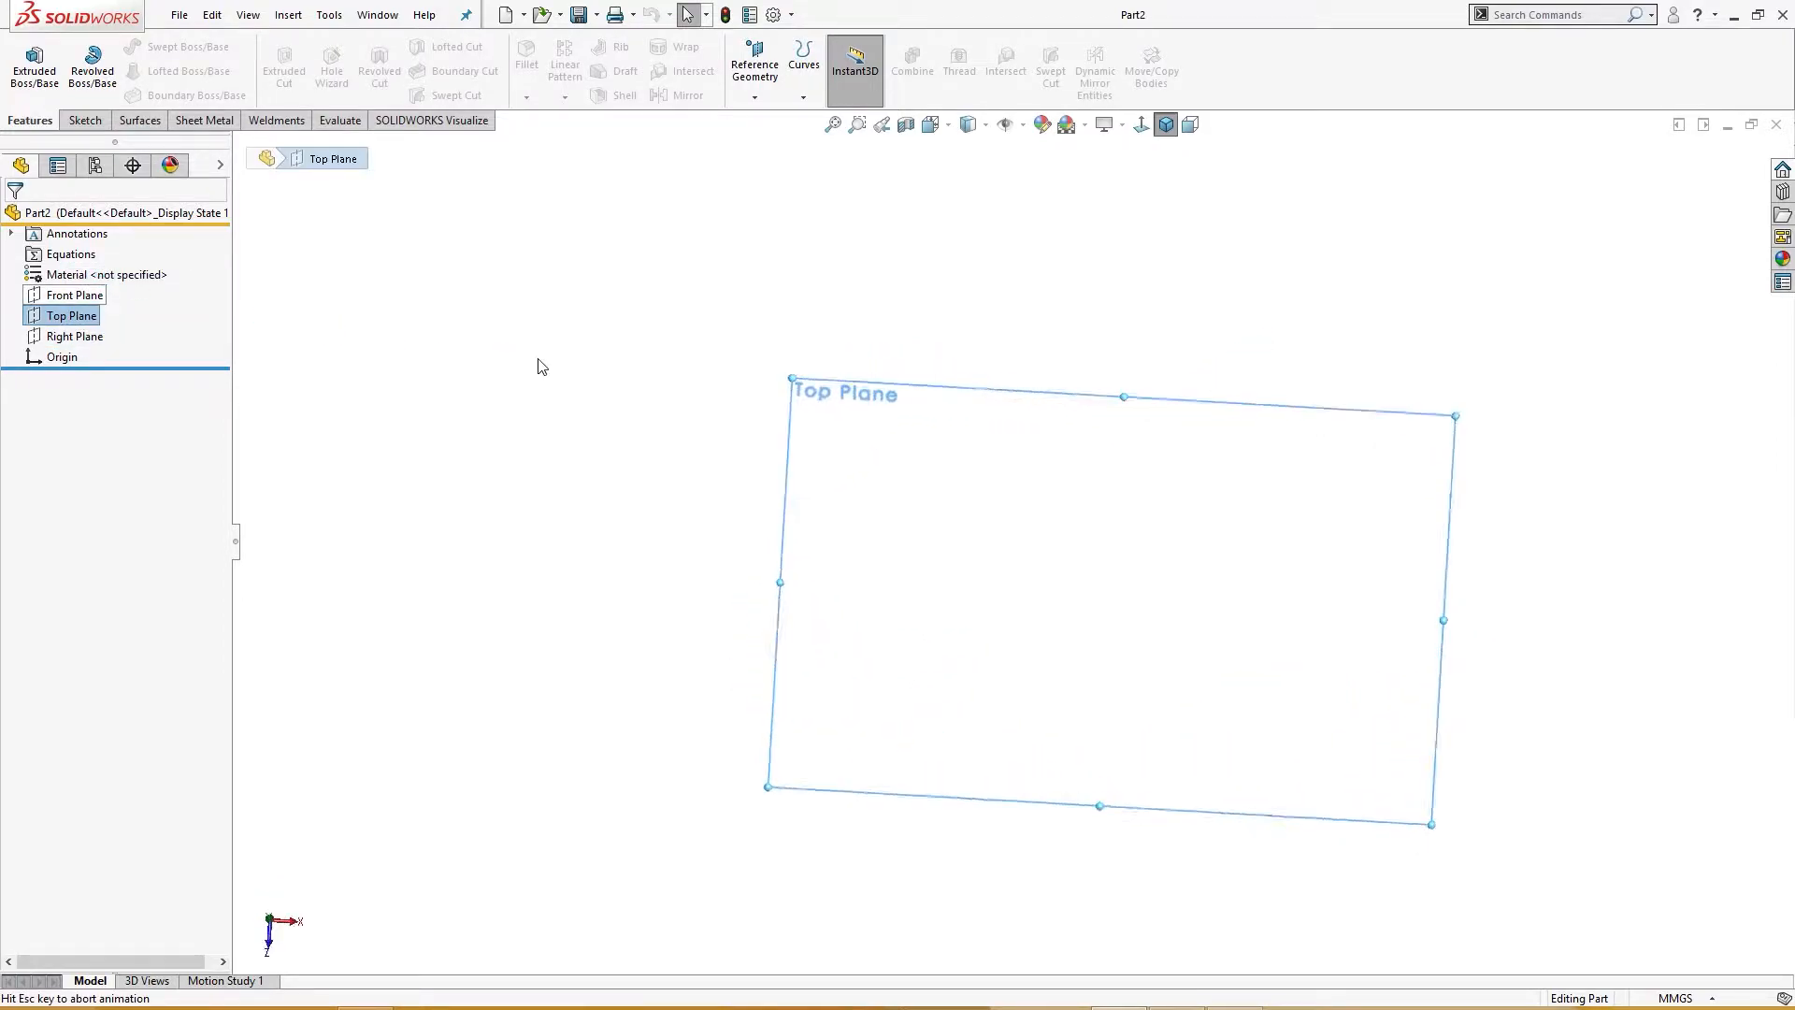
pyautogui.moveTo(538, 361); pyautogui.dragTo(447, 363, button='right')
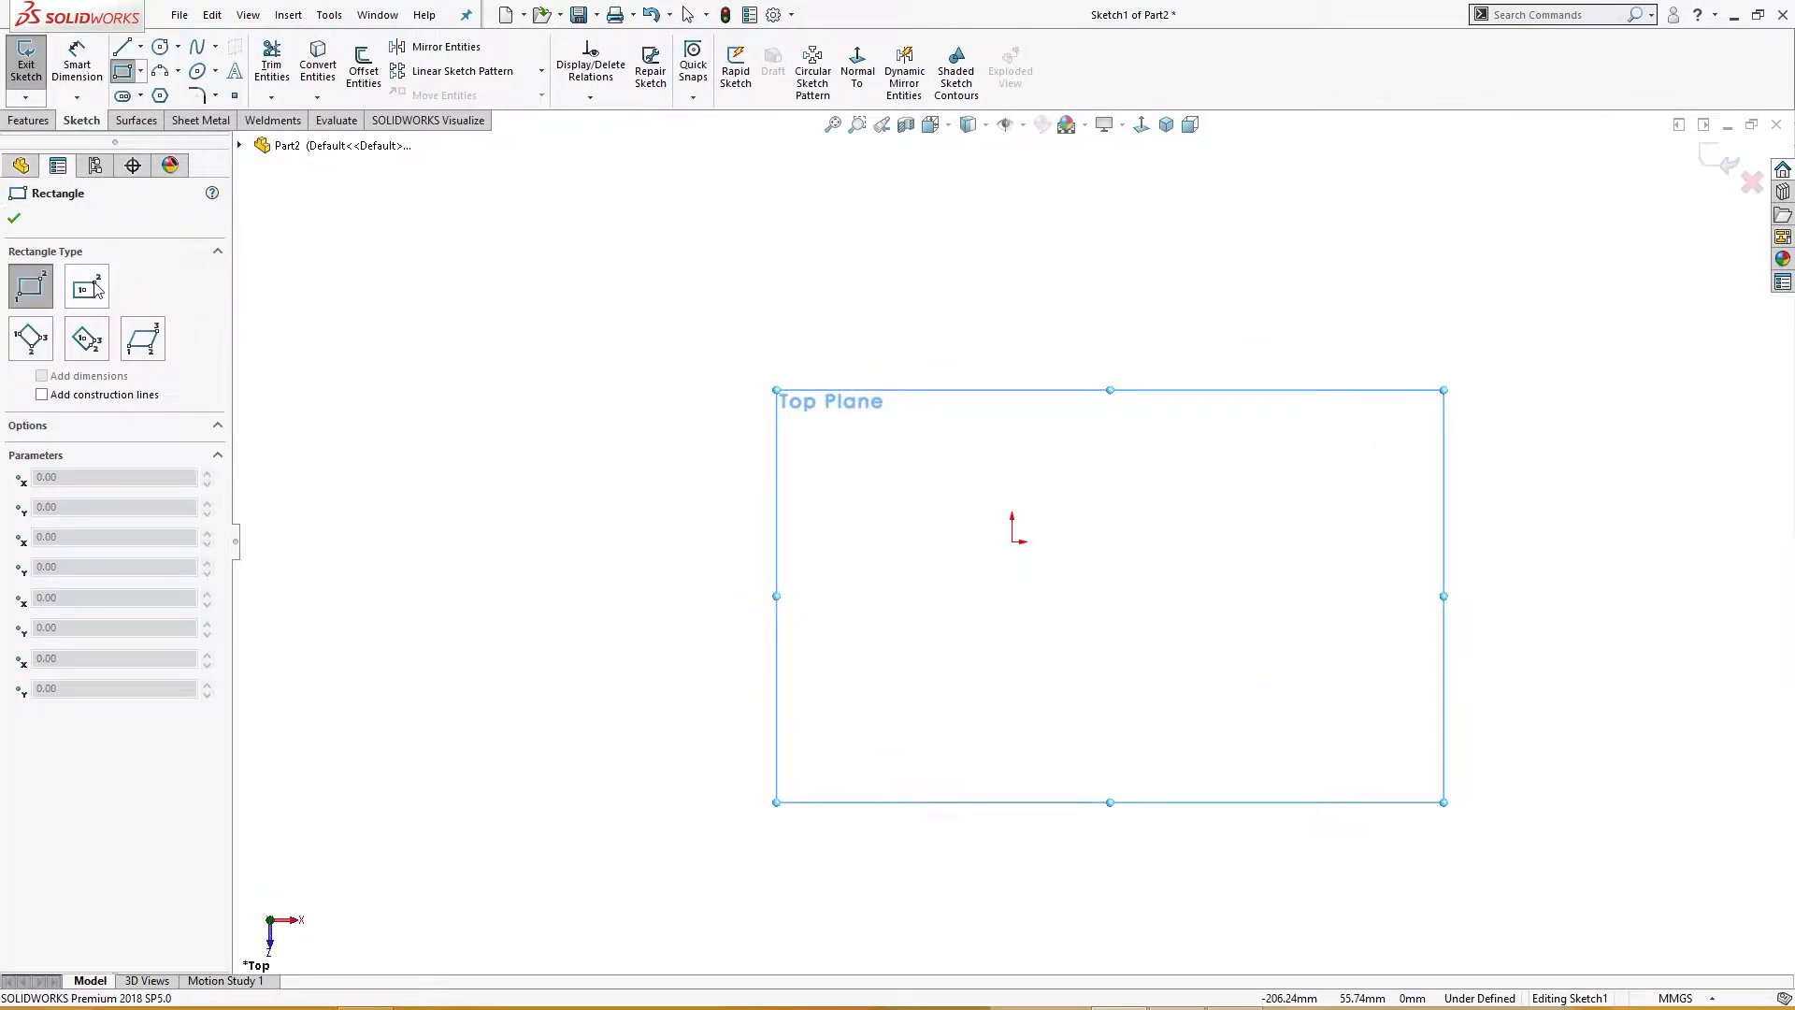
pyautogui.click(87, 286)
pyautogui.click(1012, 541)
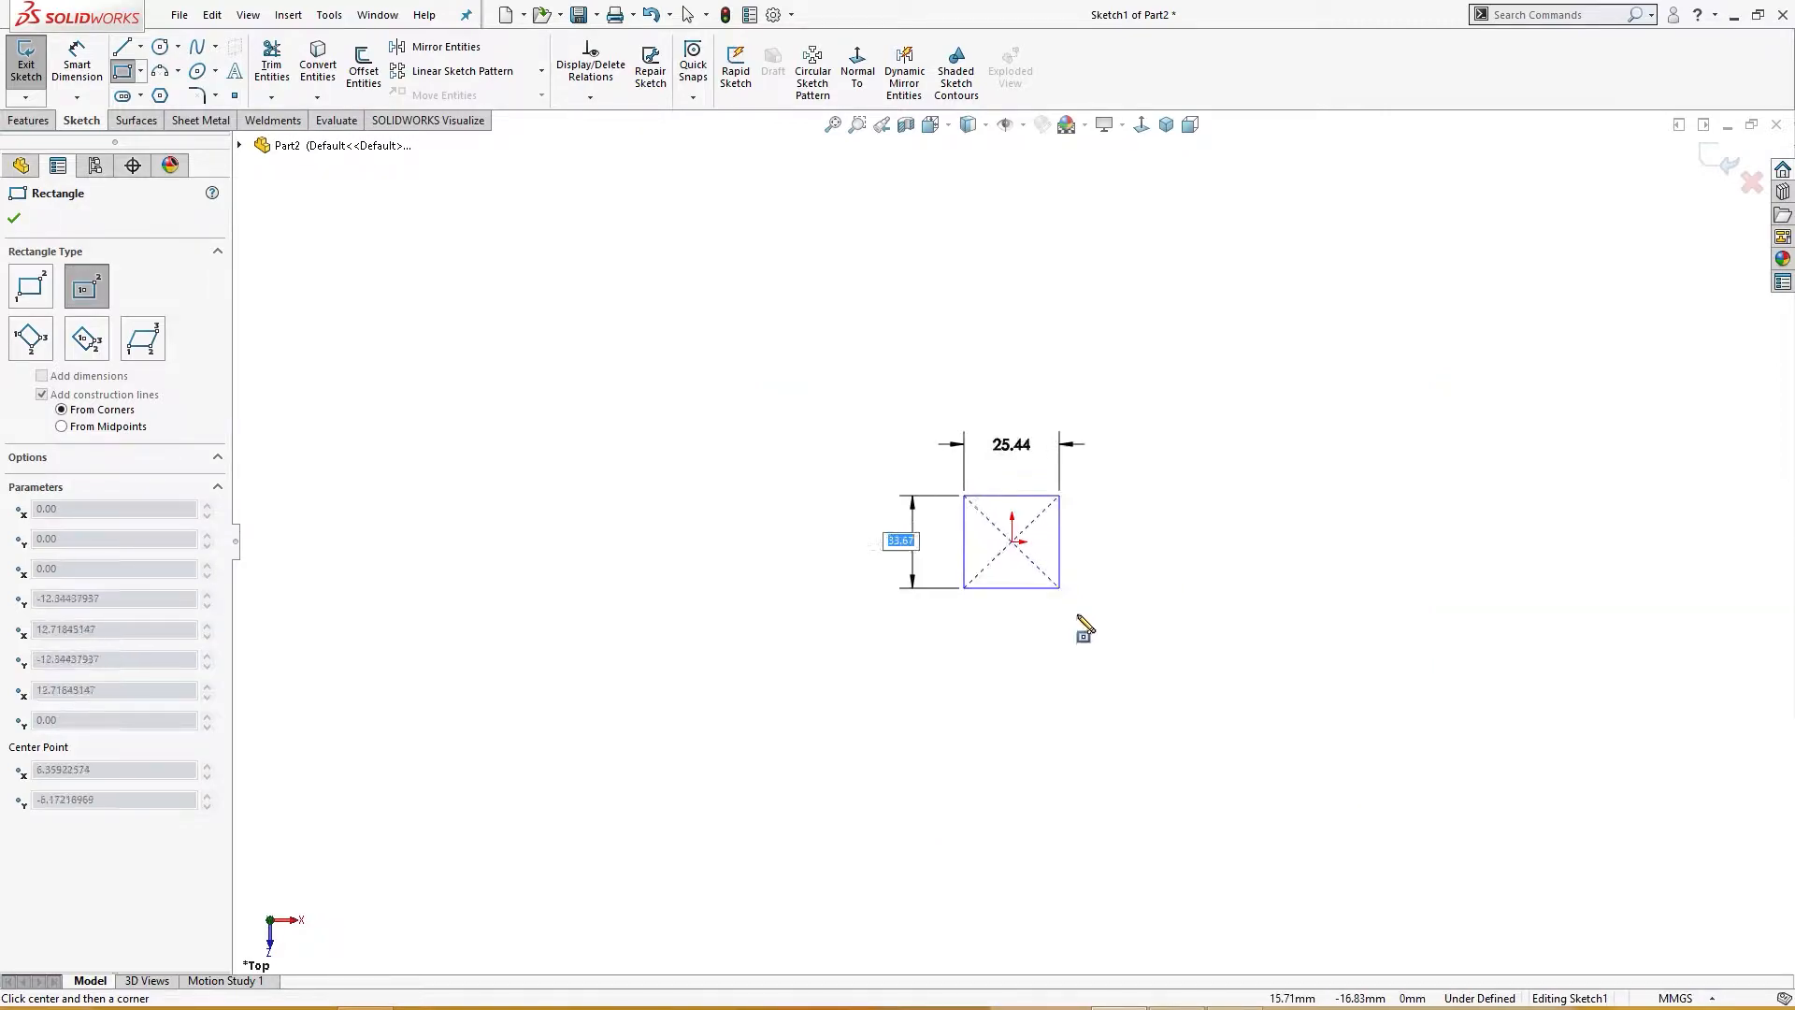
pyautogui.click(1148, 662)
# Step: Dimension the rectangle's right edge as 110 mm
pyautogui.moveTo(1336, 723); pyautogui.dragTo(1334, 552, button='right')
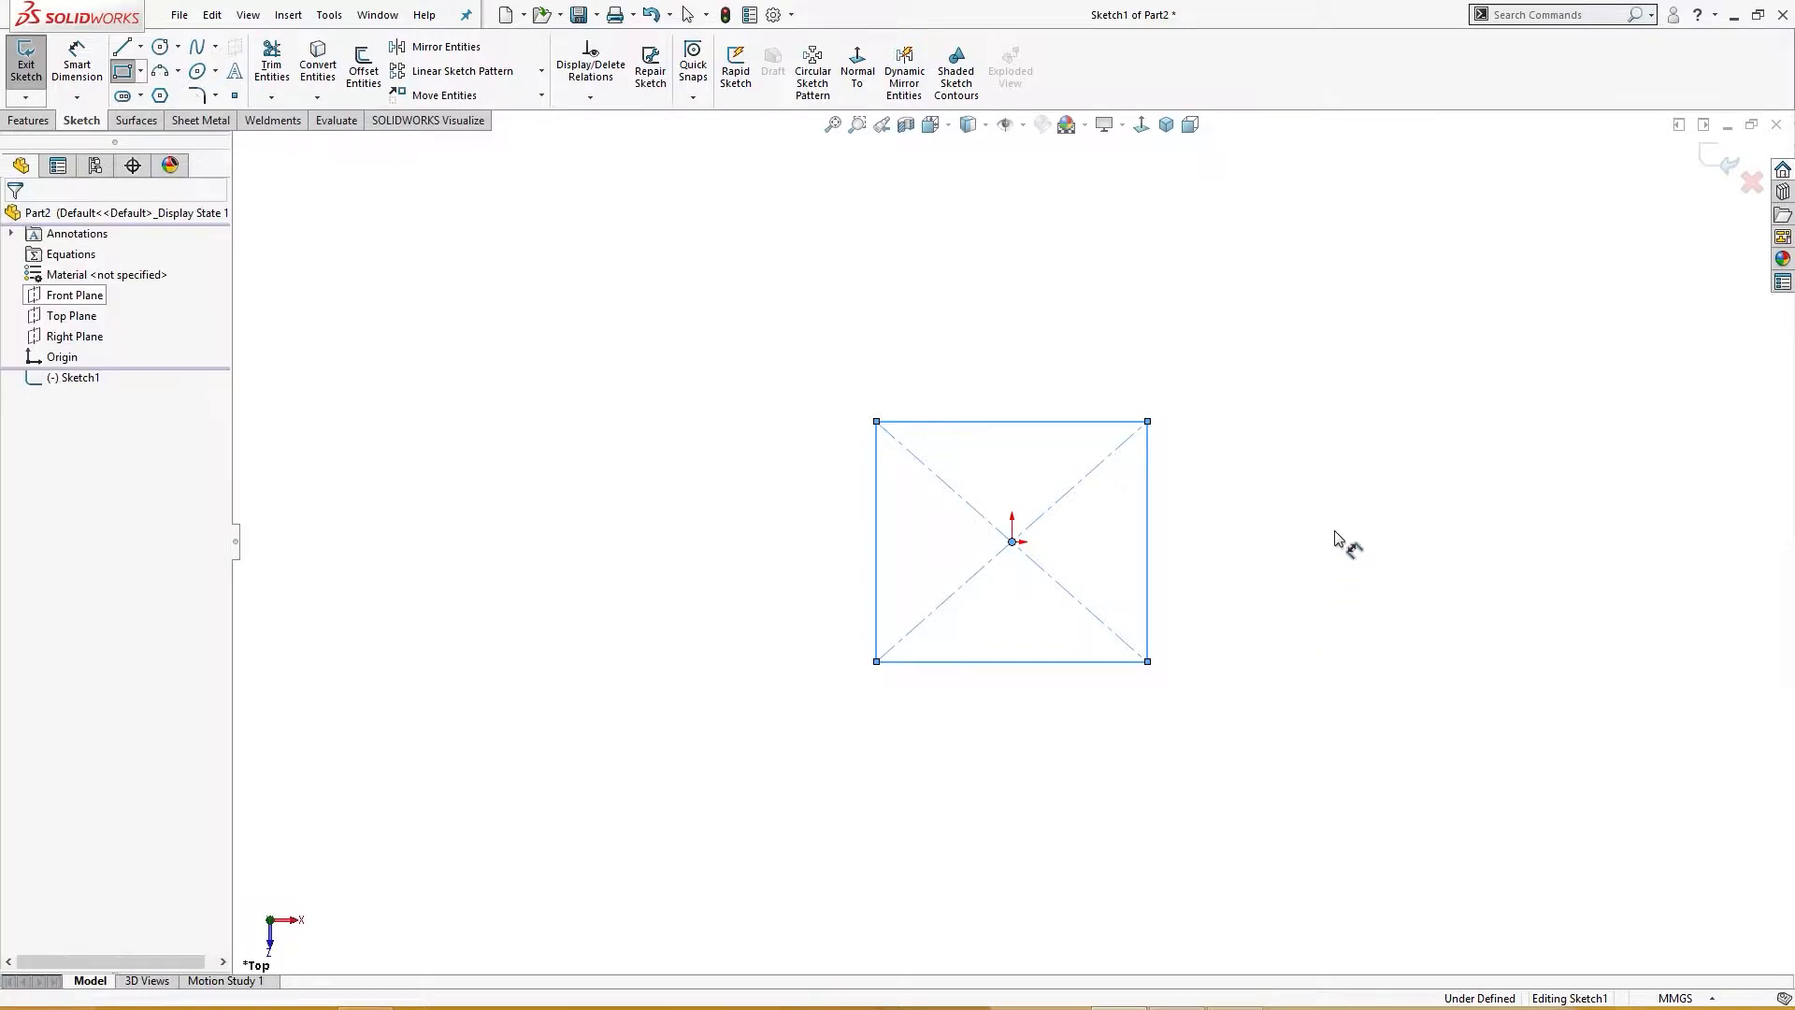
pyautogui.click(1155, 566)
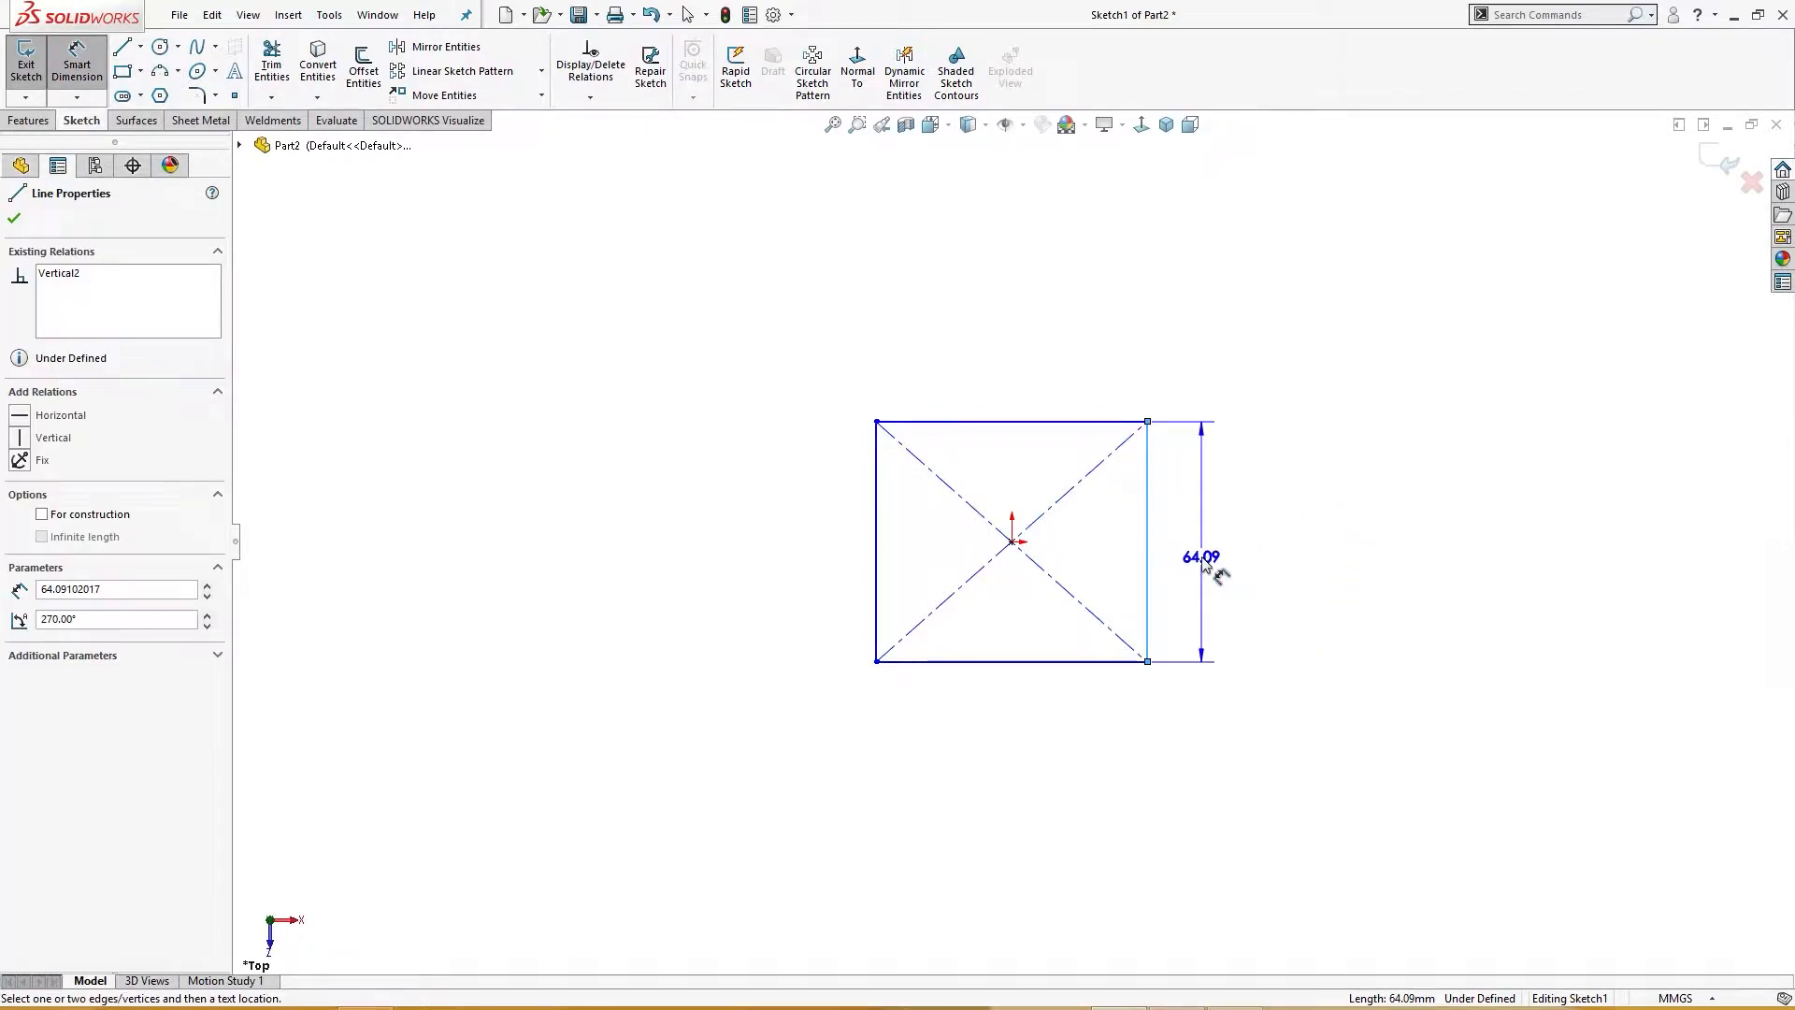
pyautogui.click(1215, 575)
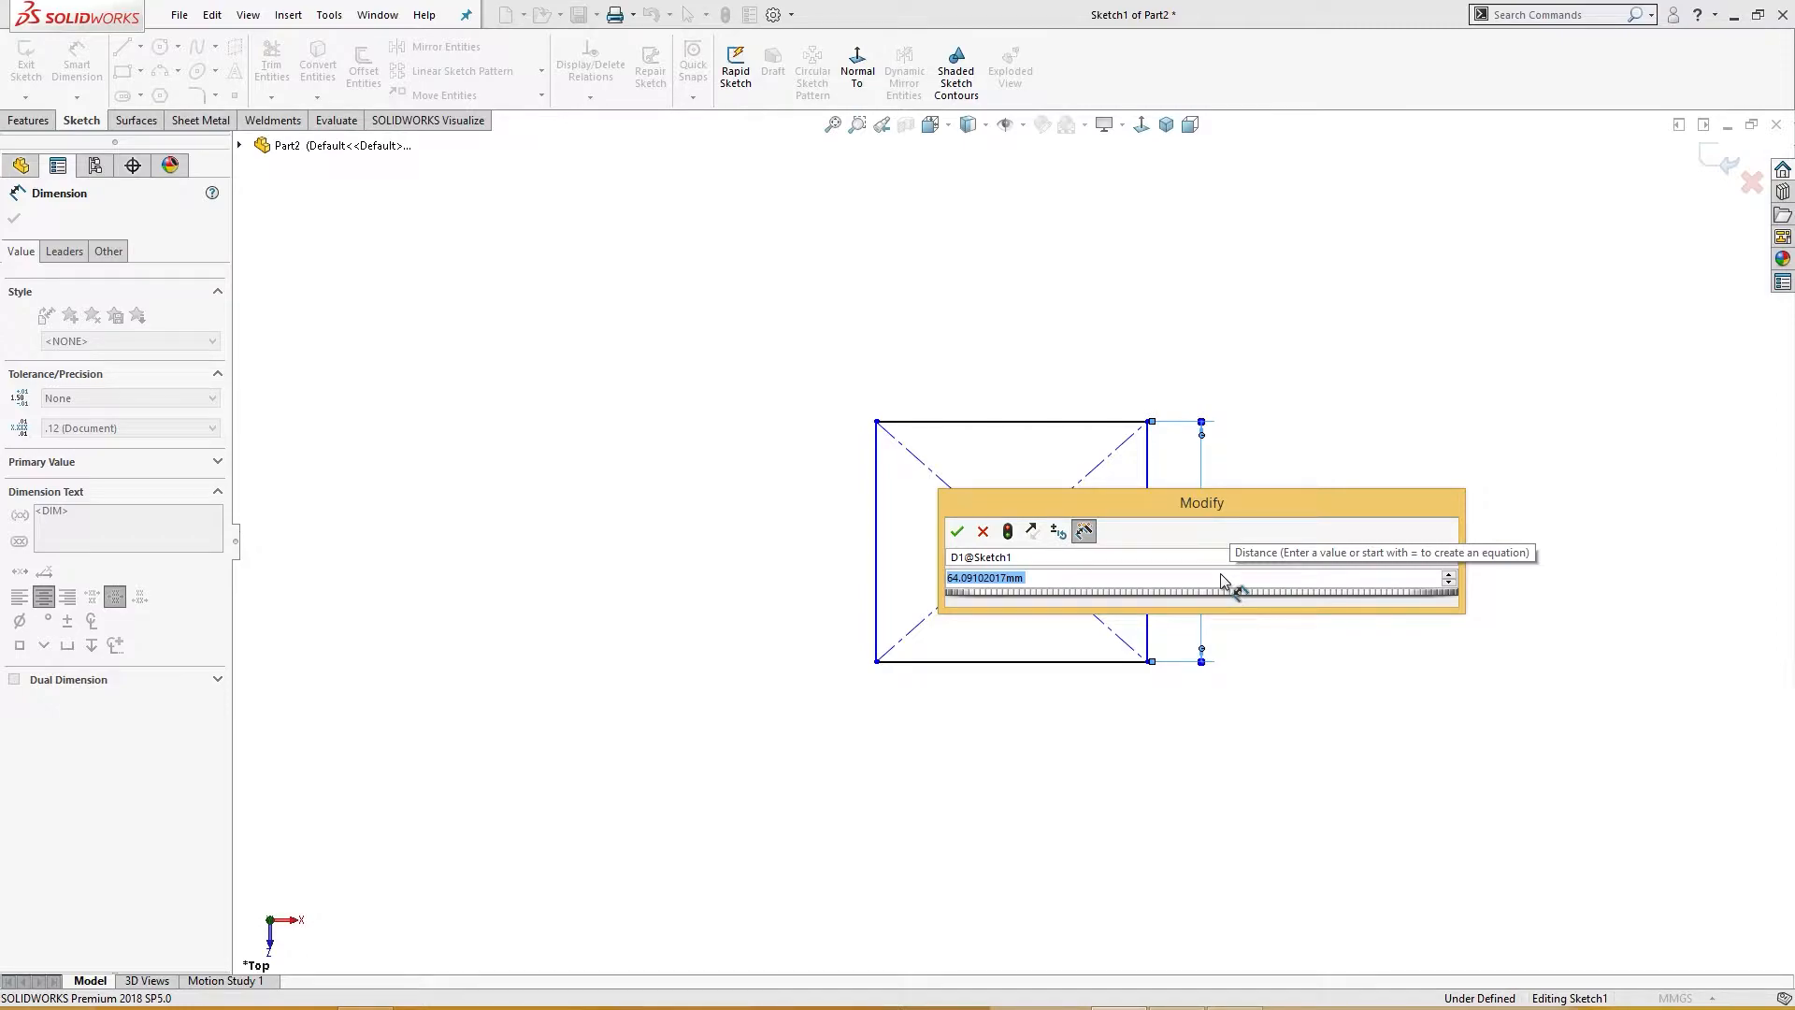
pyautogui.write('110')
pyautogui.press('Return')
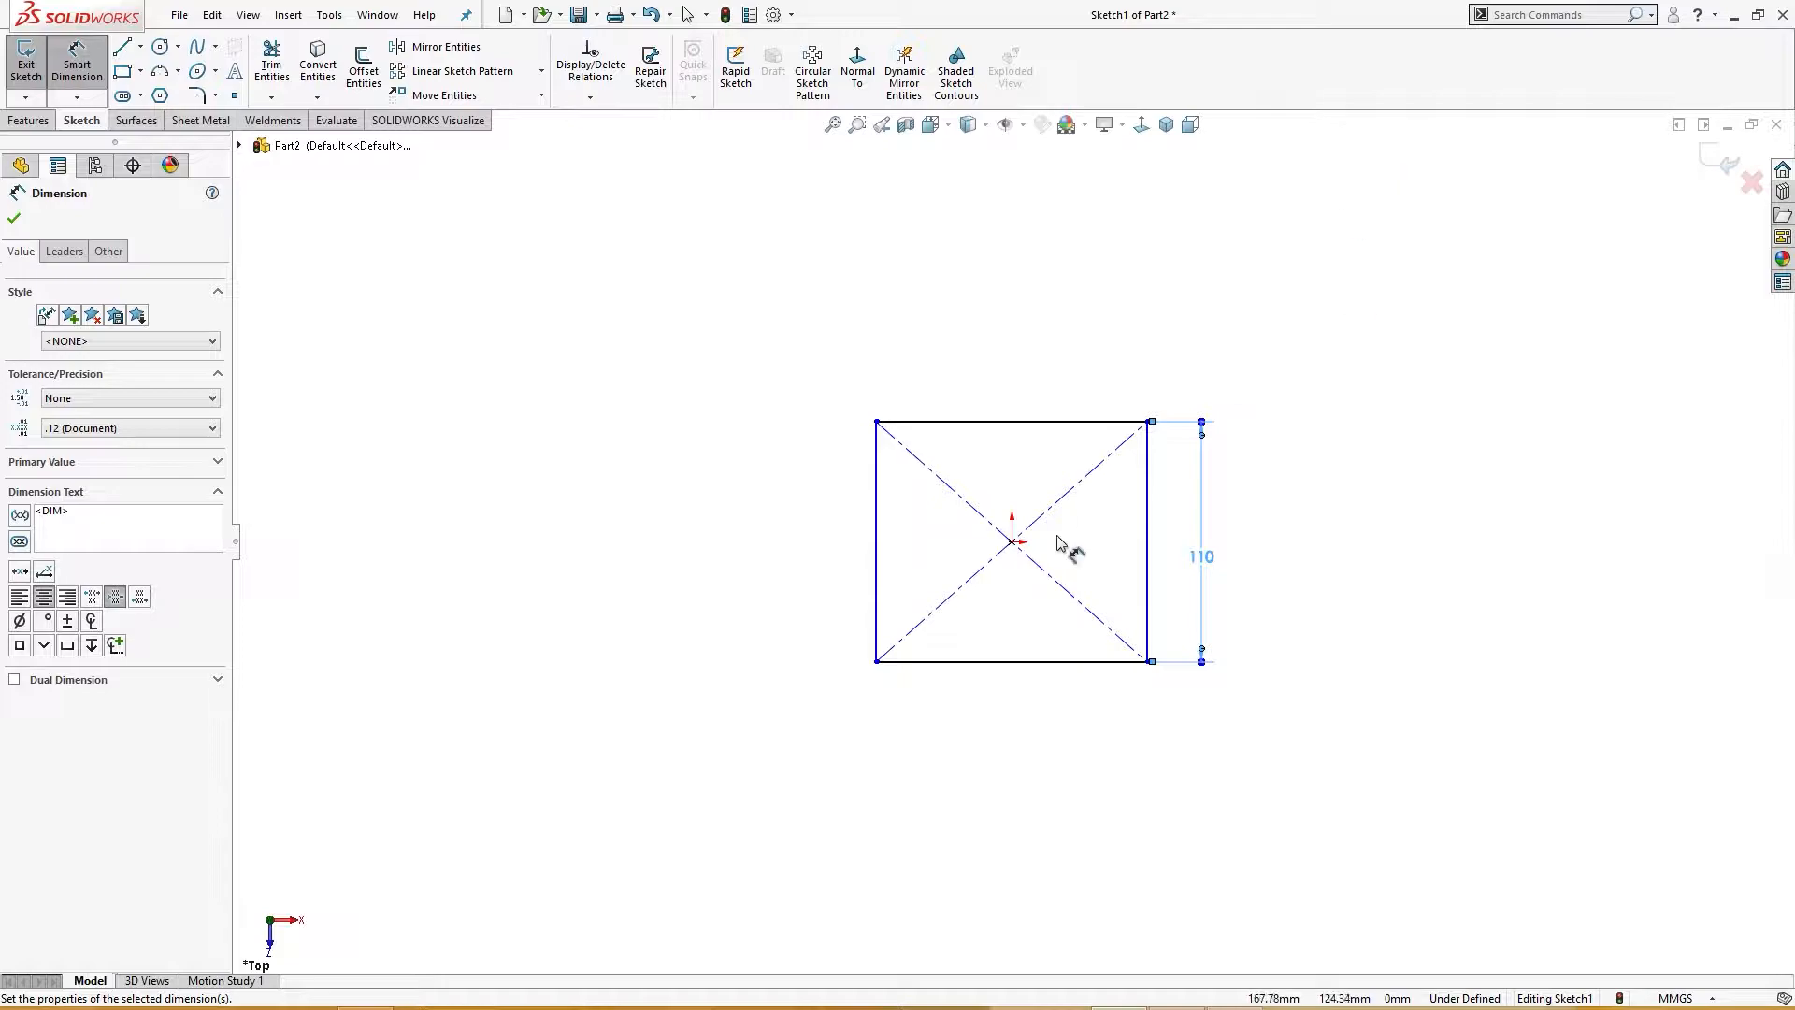
pyautogui.press('Escape')
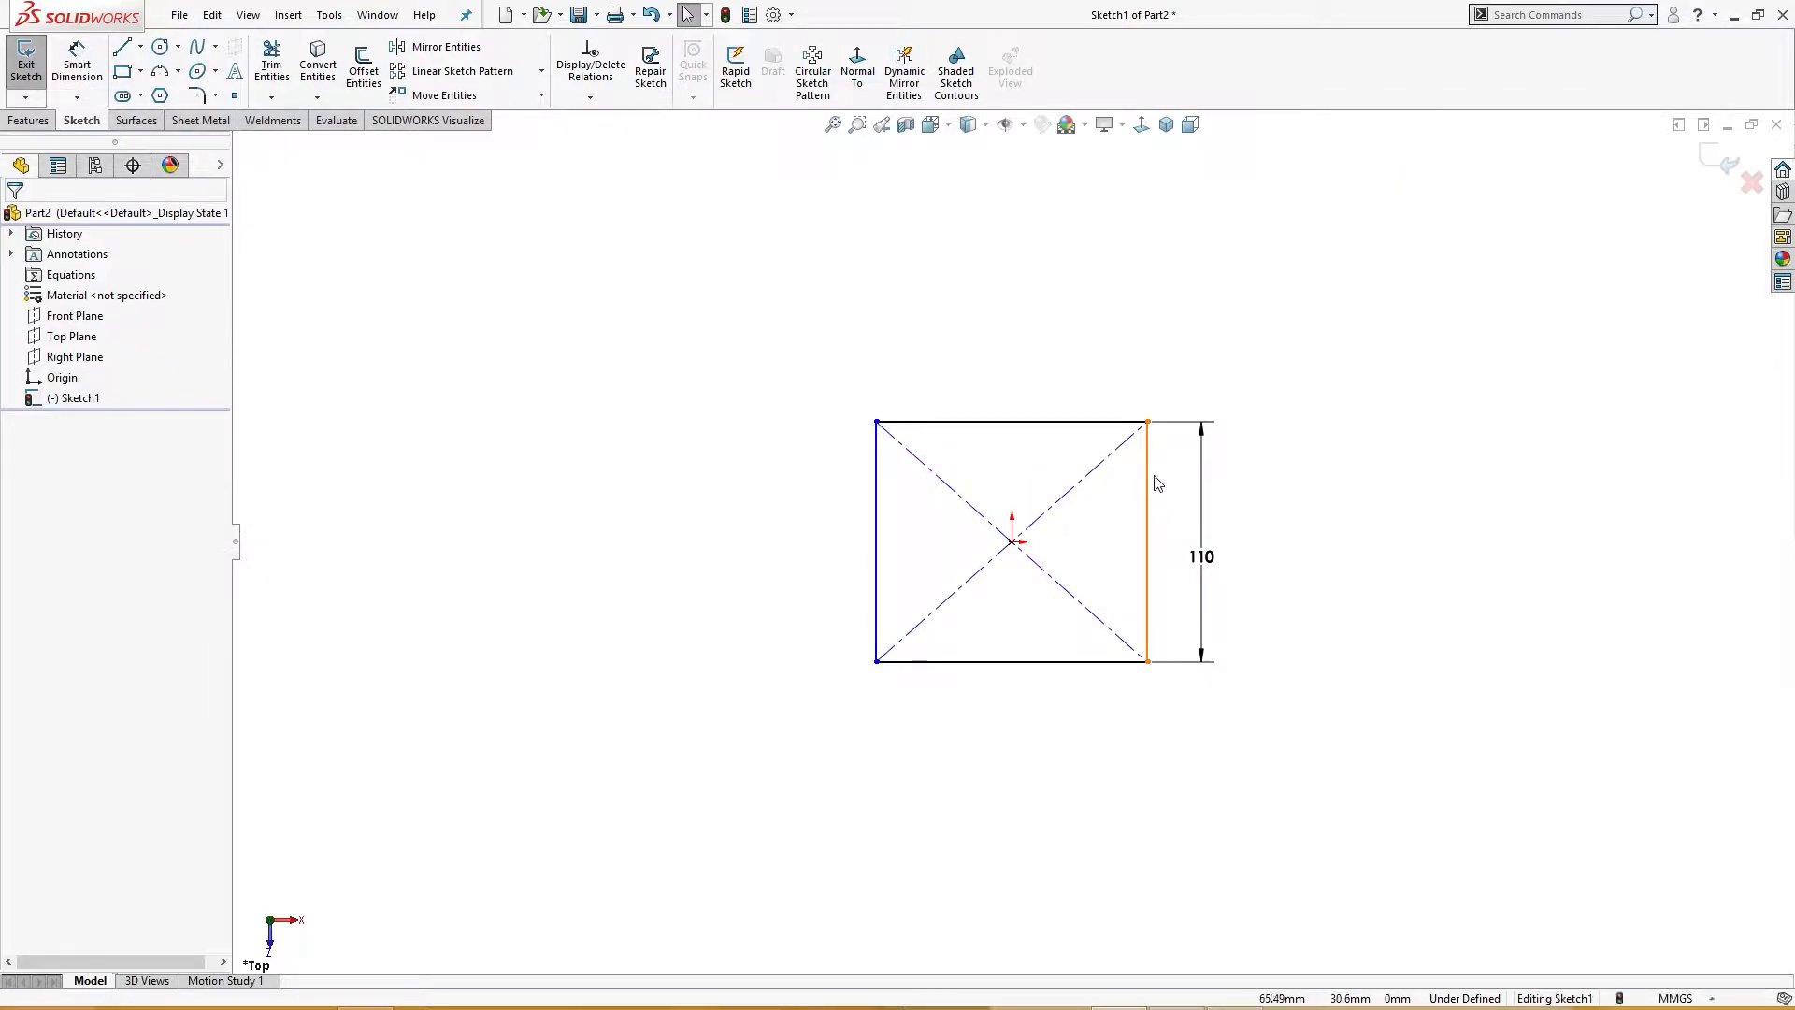
# Step: Add an Equal relation between the rectangle's right and top edges to make it a square
pyautogui.click(1149, 483)
pyautogui.keyDown('ctrl'); pyautogui.click(1133, 421); pyautogui.keyUp('ctrl')
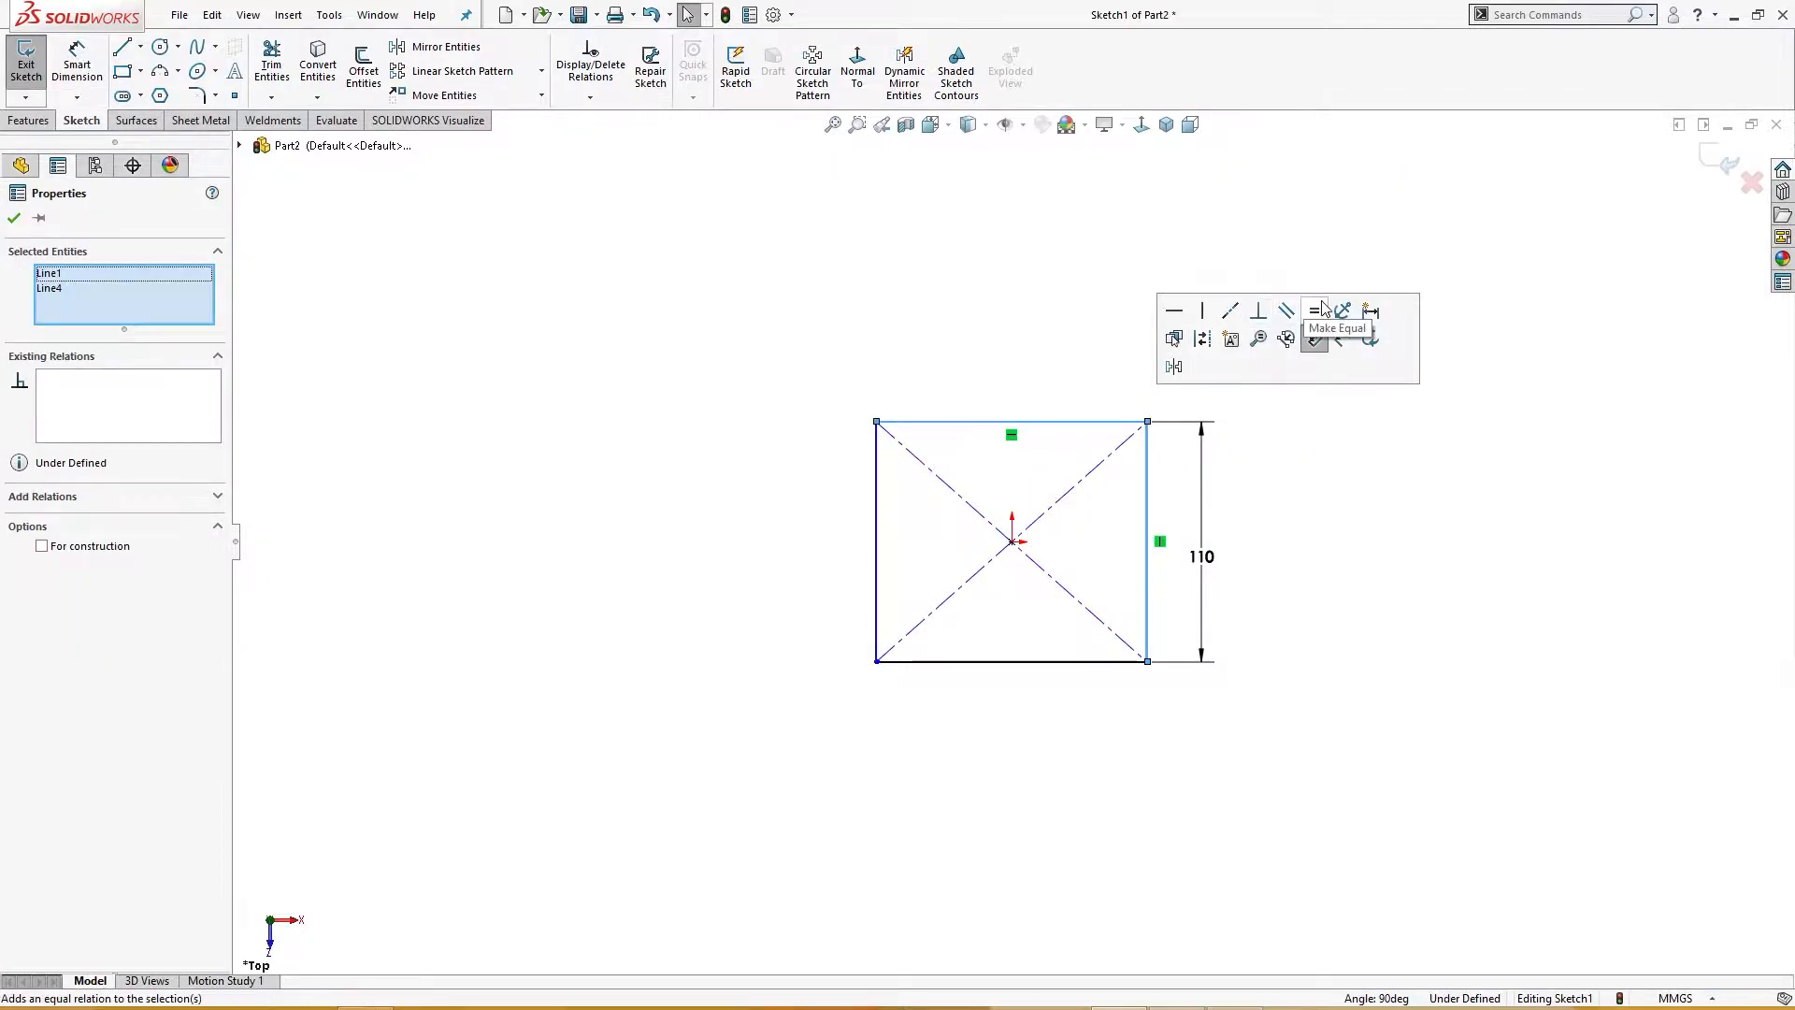
pyautogui.click(1316, 315)
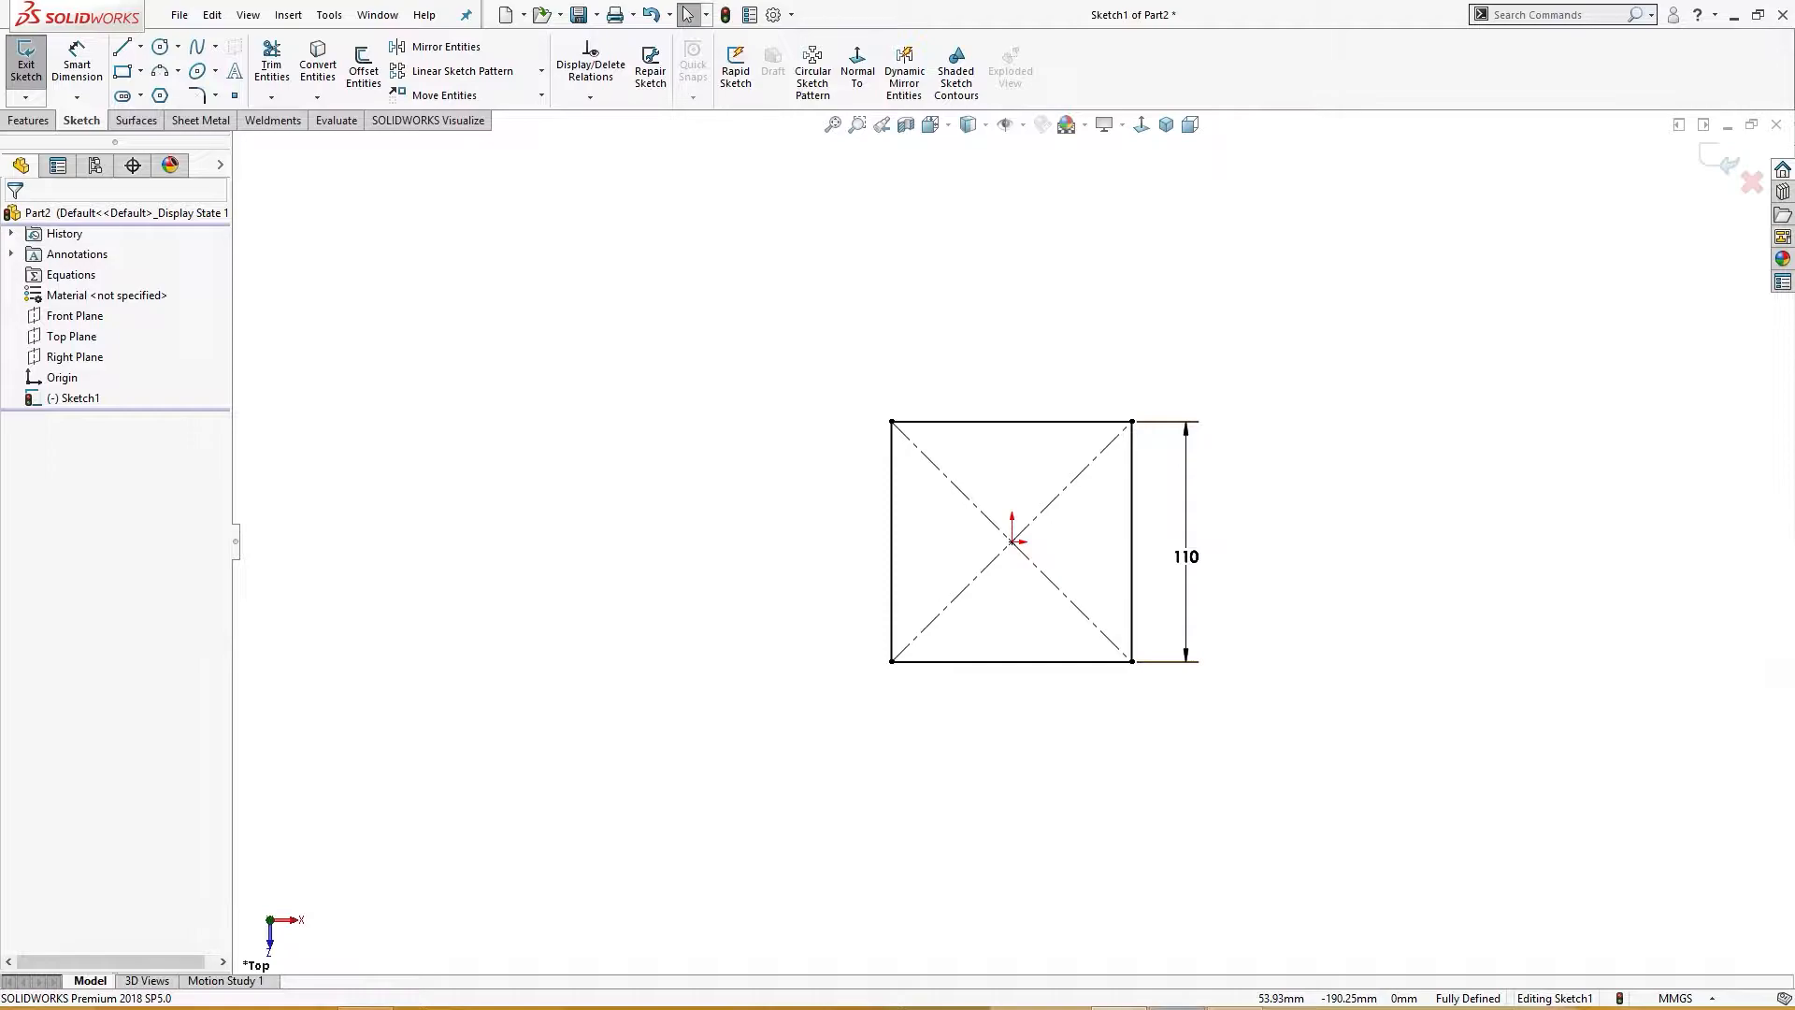
# Step: Switch to Windows Photo Viewer to consult the Exercise 32 reference drawing, then return to the sketch
pyautogui.click(1176, 1007)
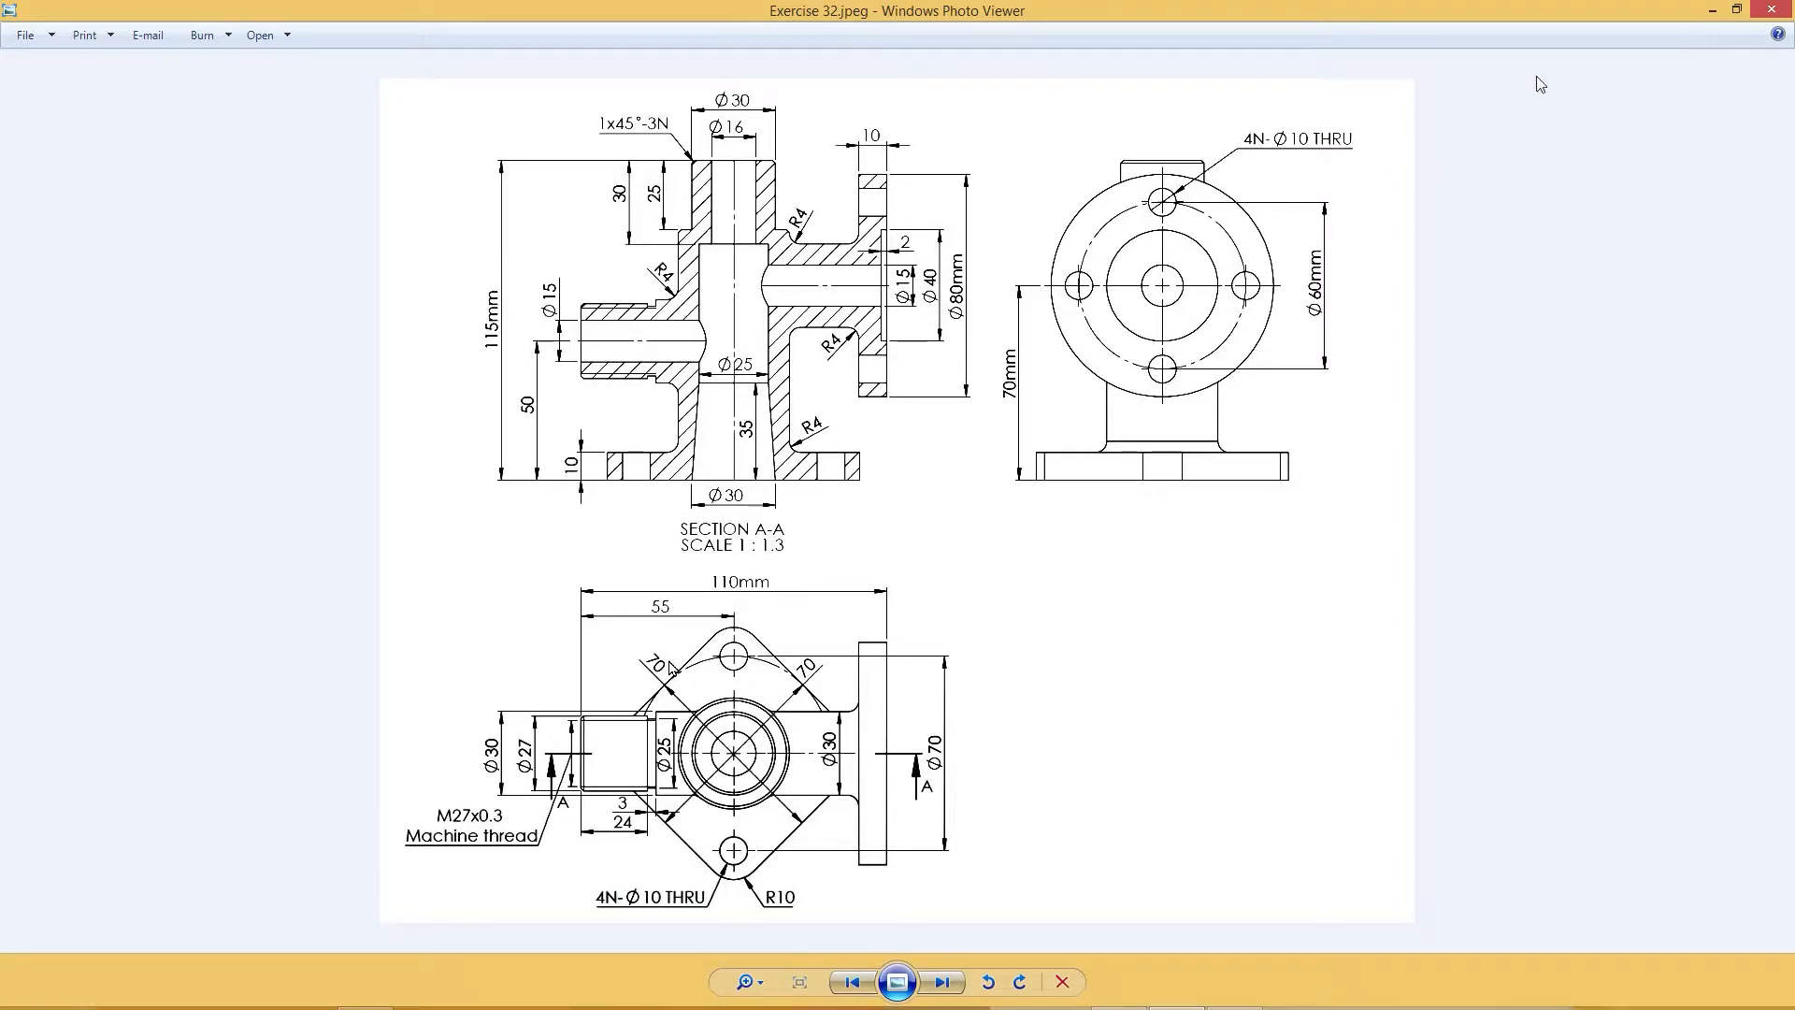
pyautogui.click(1712, 9)
# Step: Set the square's side dimension to 710 mm
pyautogui.doubleClick(1190, 561)
pyautogui.moveTo(1189, 556); pyautogui.dragTo(1154, 553)
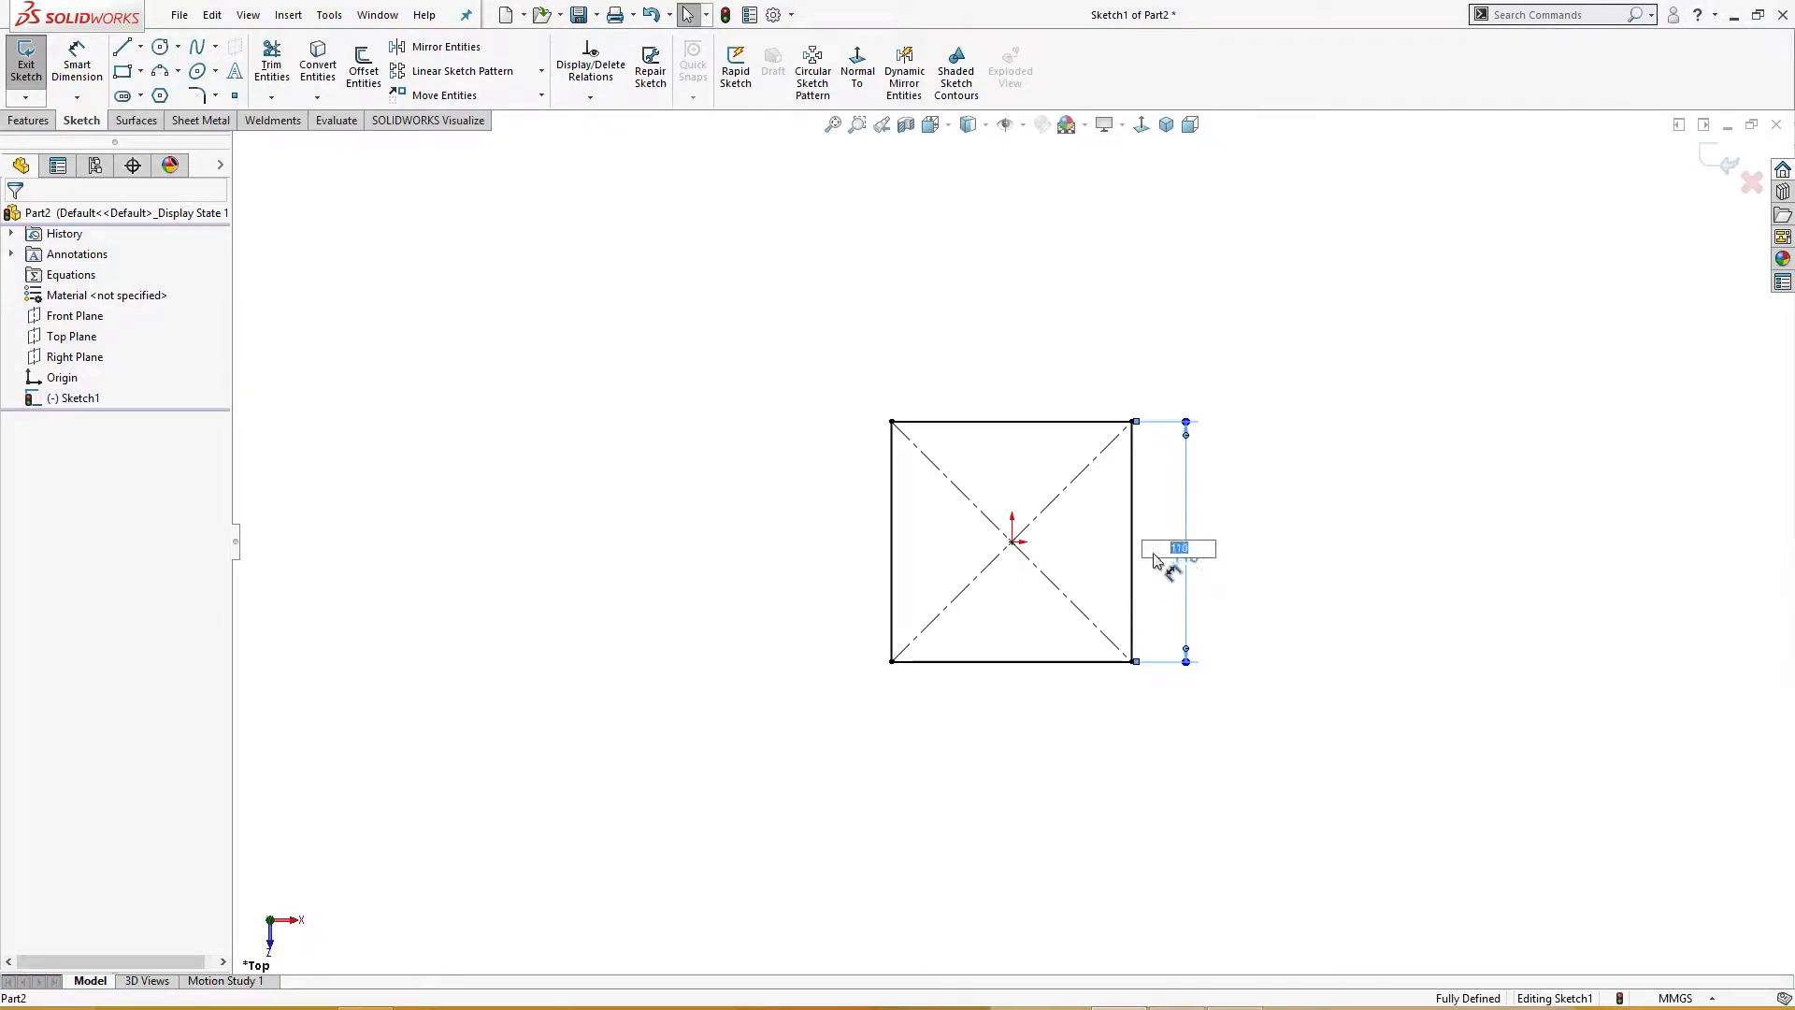
pyautogui.write('710')
pyautogui.press('Return')
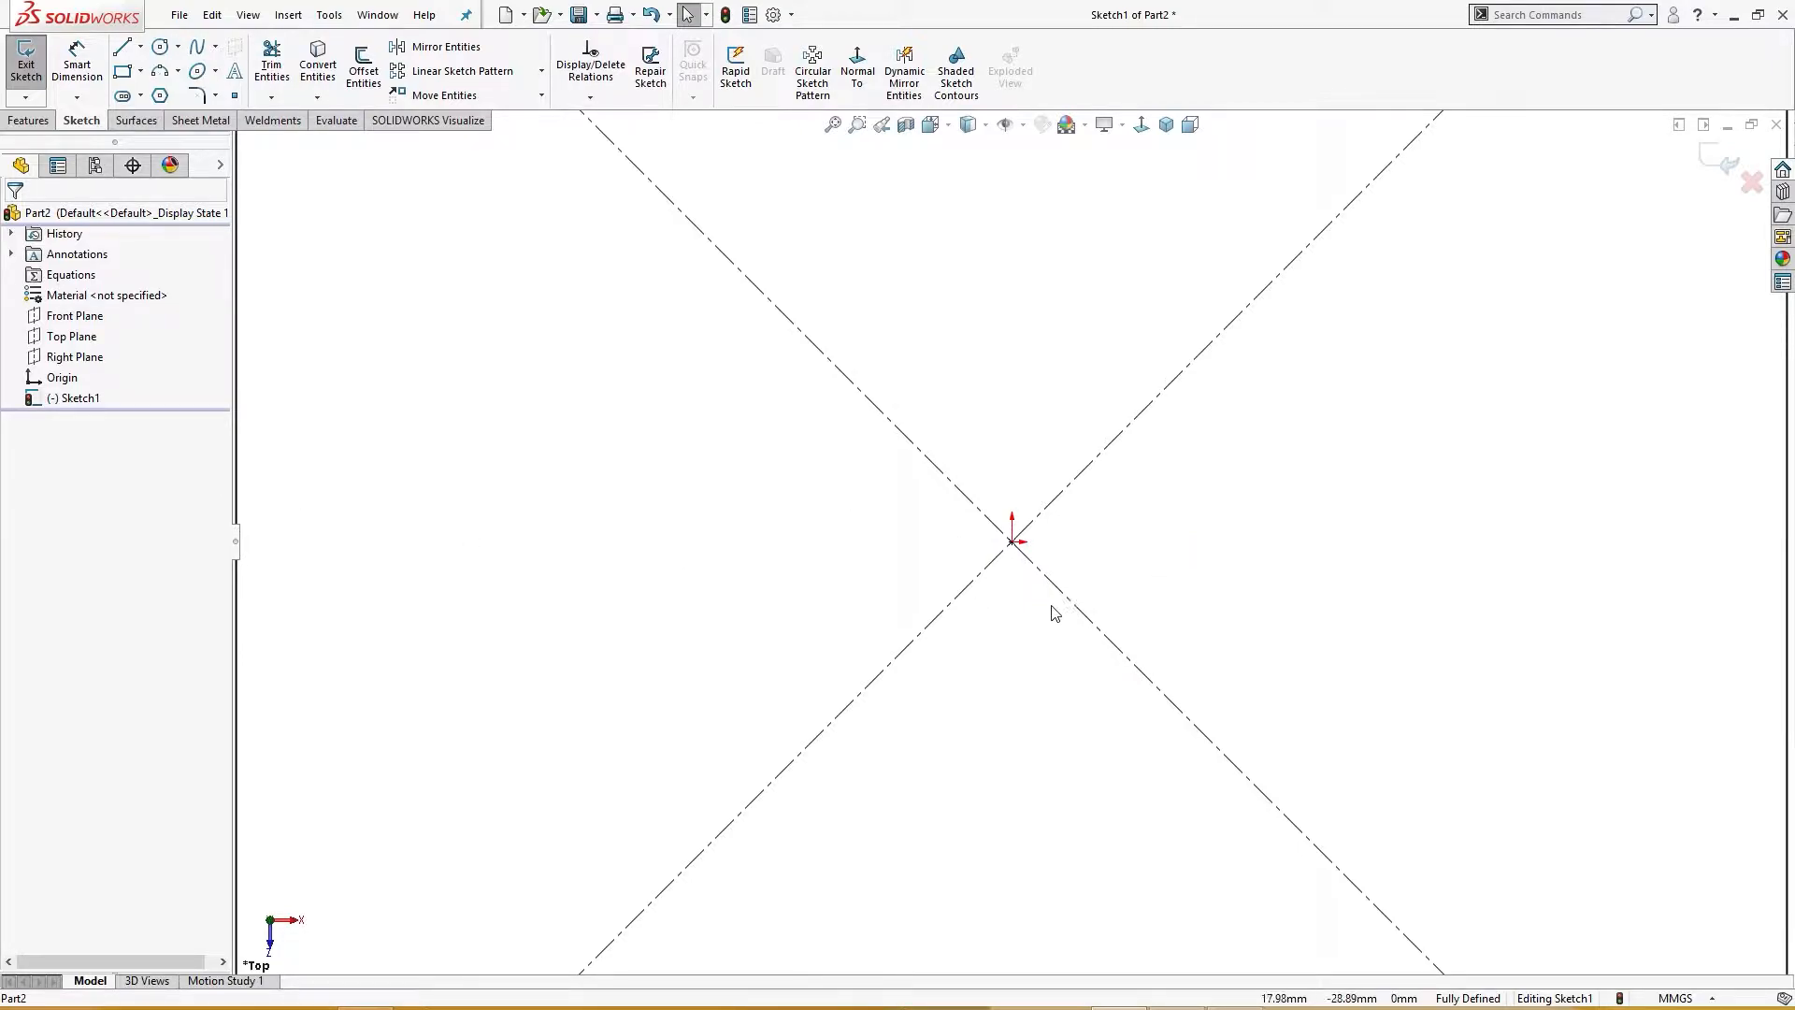
pyautogui.press('f')
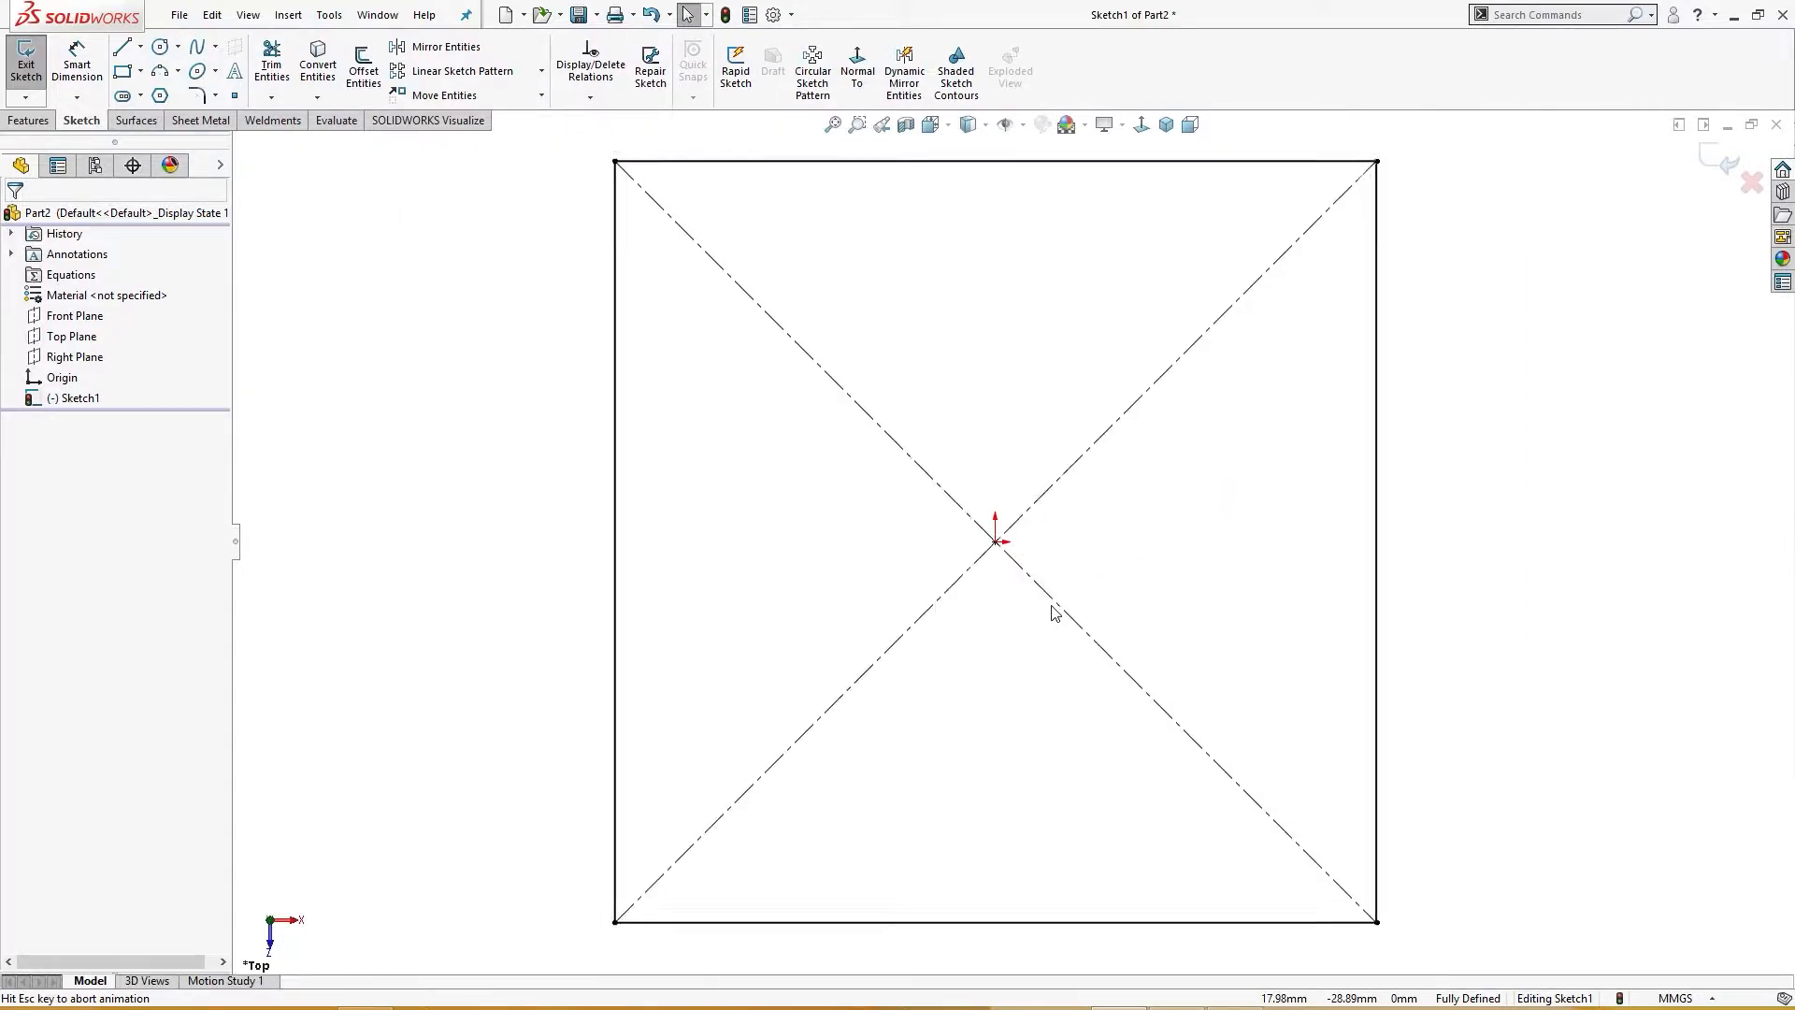
# Step: Set the square's side dimension to 70 mm and fit the view
pyautogui.doubleClick(1393, 583)
pyautogui.write('70')
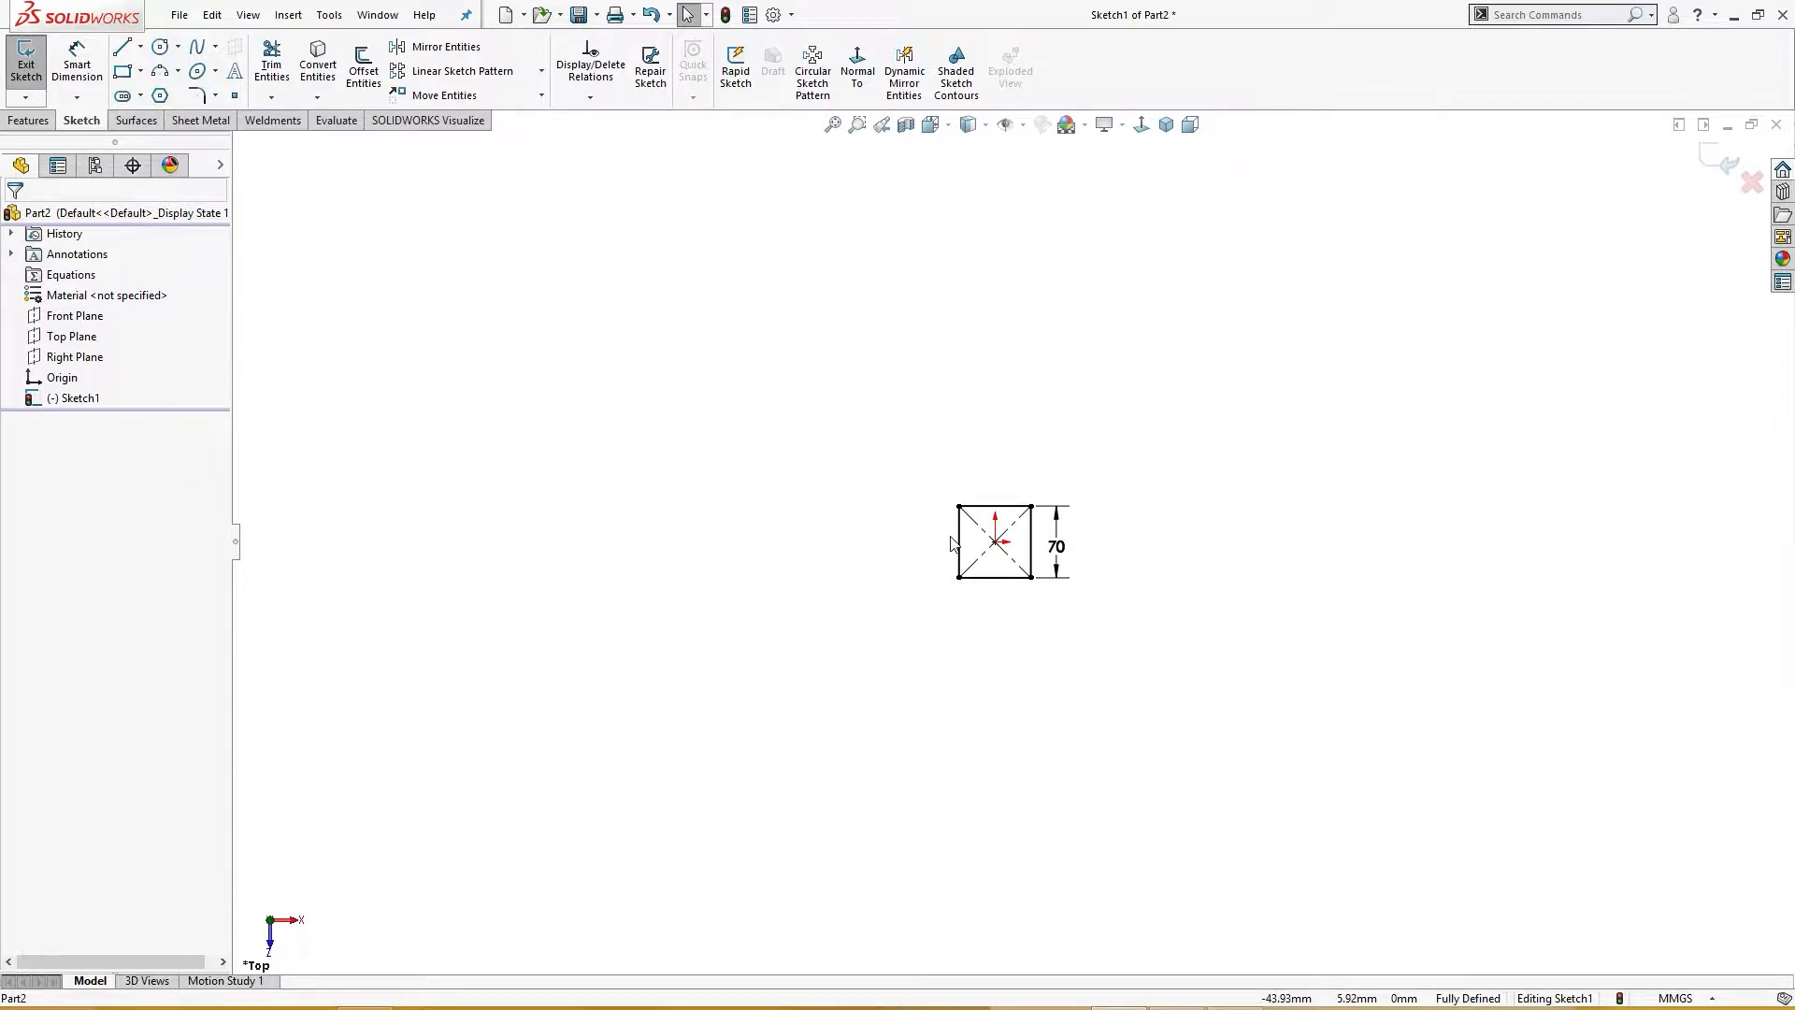
pyautogui.write('f')
# Step: Apply a 10 mm sketch fillet to all four corners of the square
pyautogui.moveTo(1017, 474); pyautogui.dragTo(955, 429, button='right')
pyautogui.click(1158, 236)
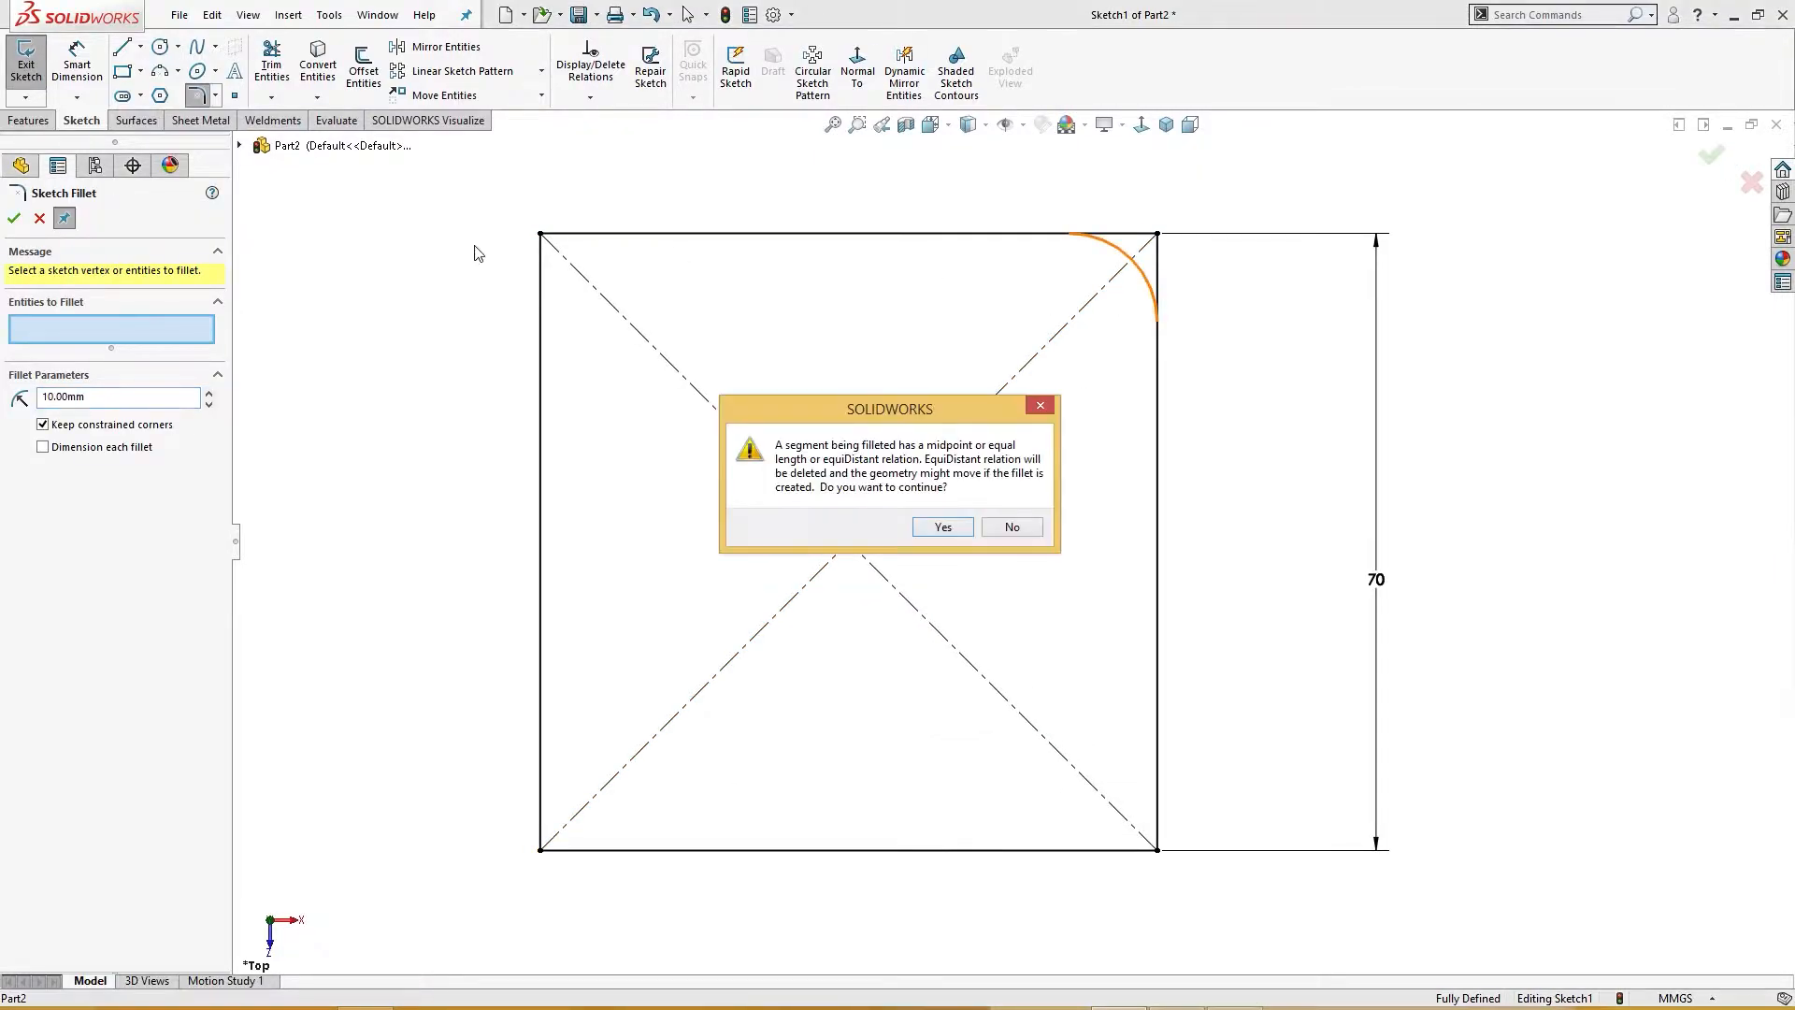
pyautogui.click(941, 529)
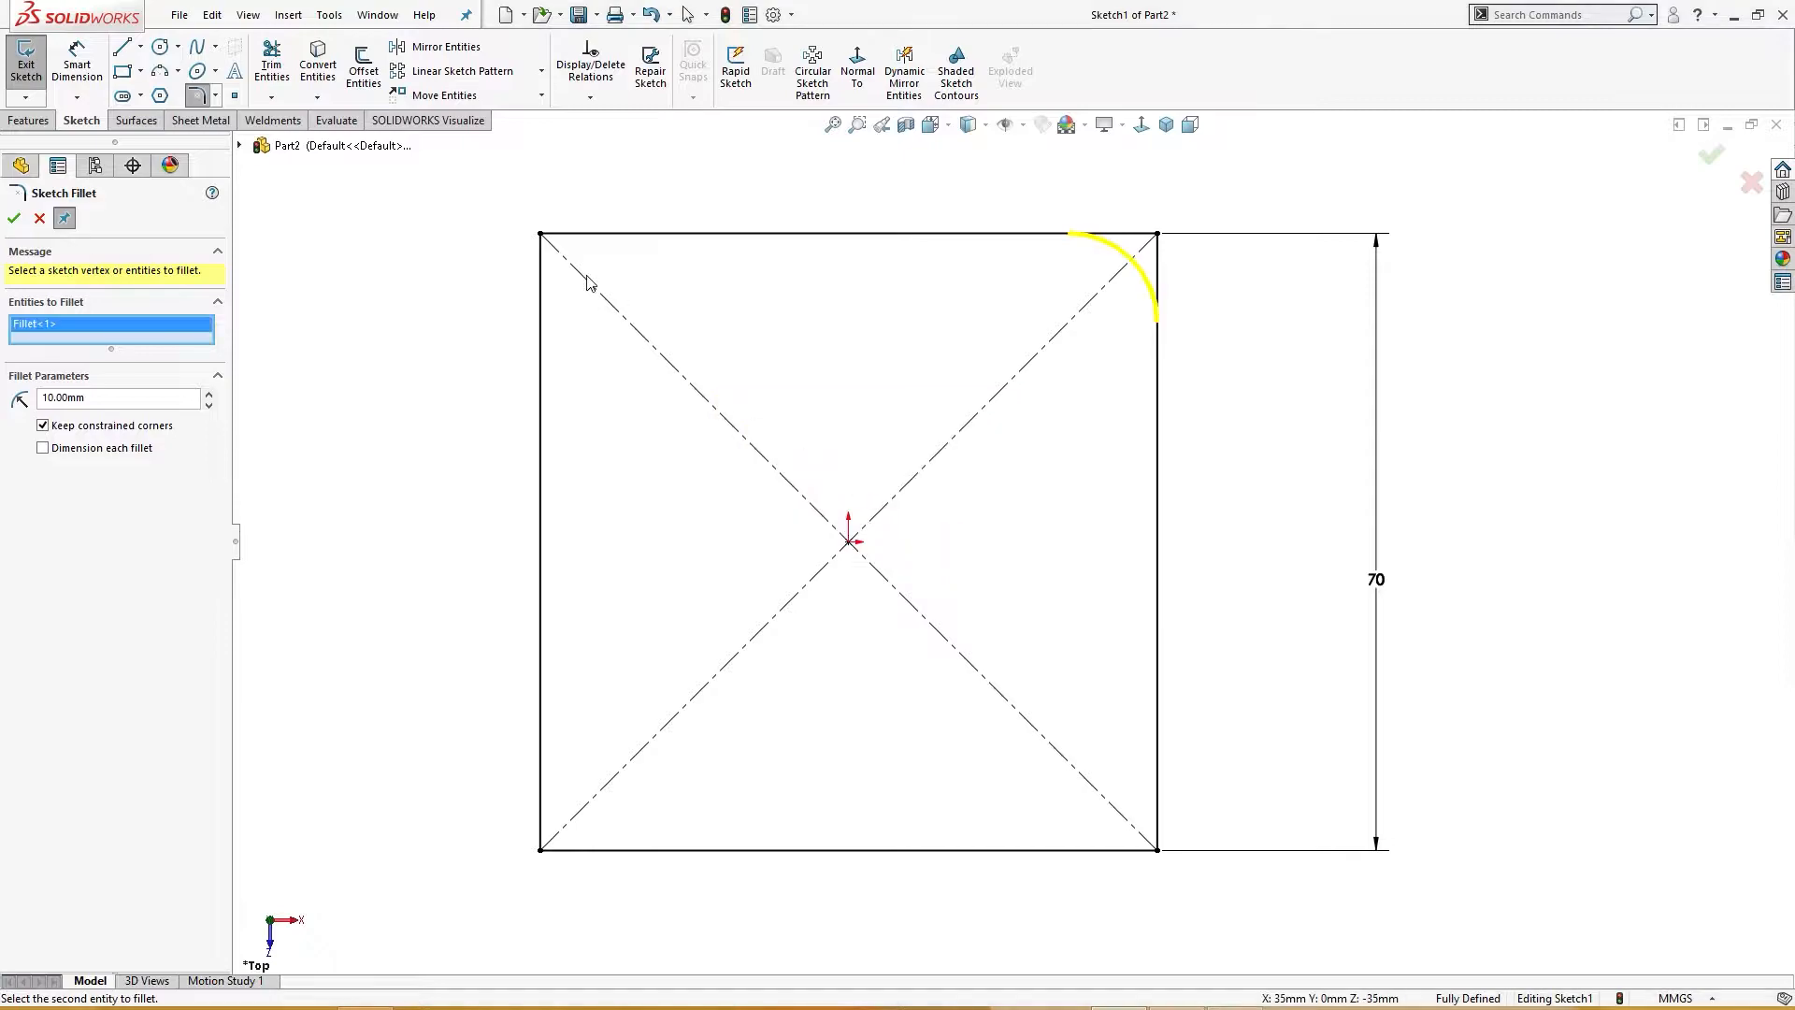
pyautogui.click(541, 234)
pyautogui.click(942, 526)
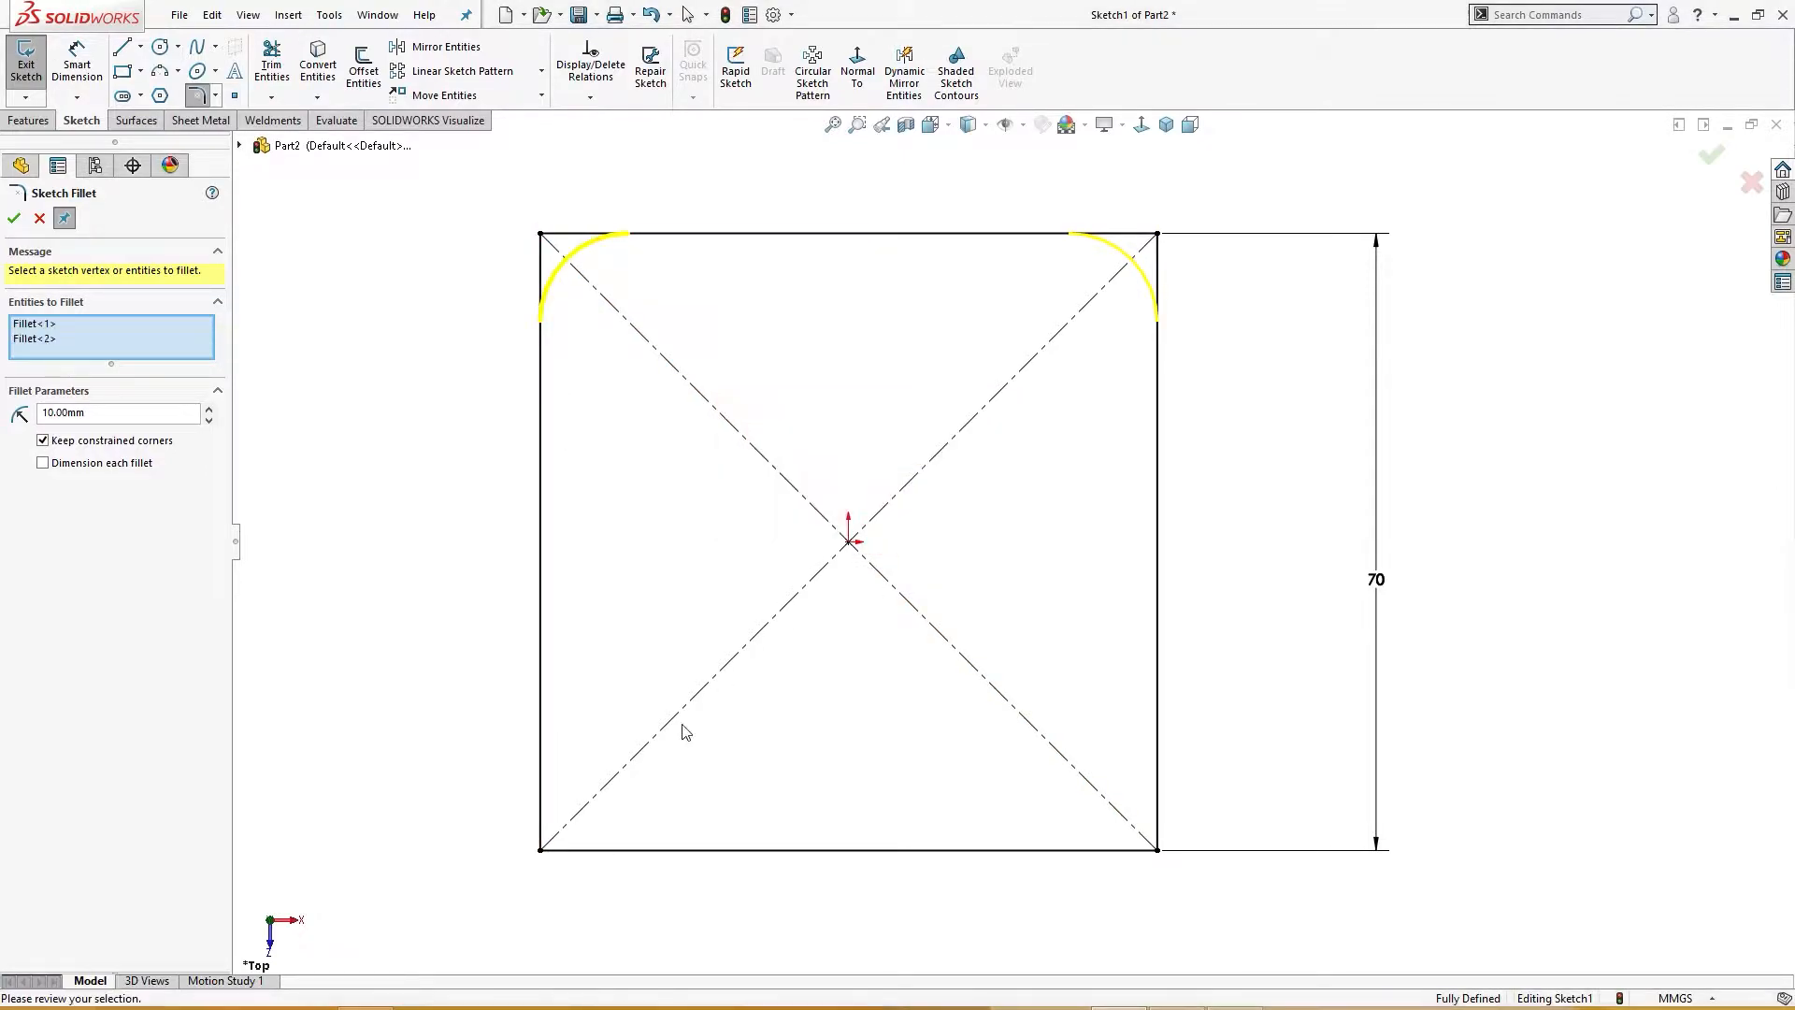
pyautogui.click(541, 851)
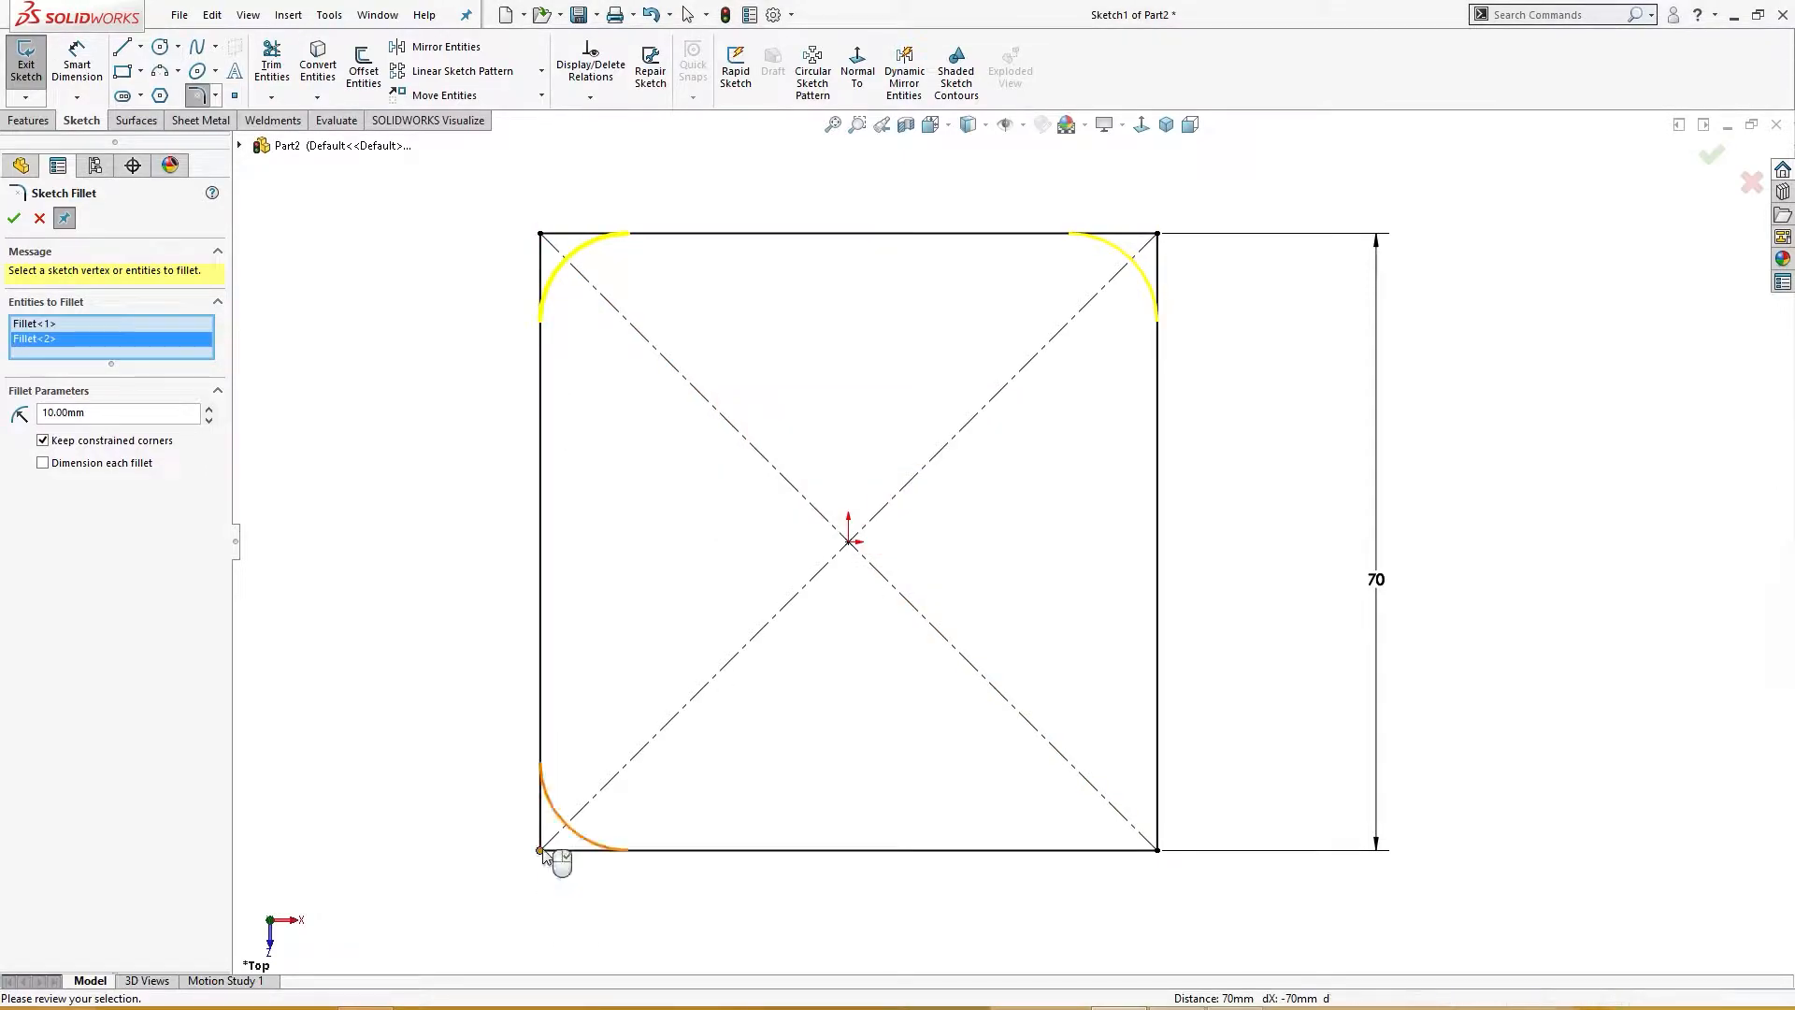
pyautogui.click(1158, 849)
pyautogui.click(943, 527)
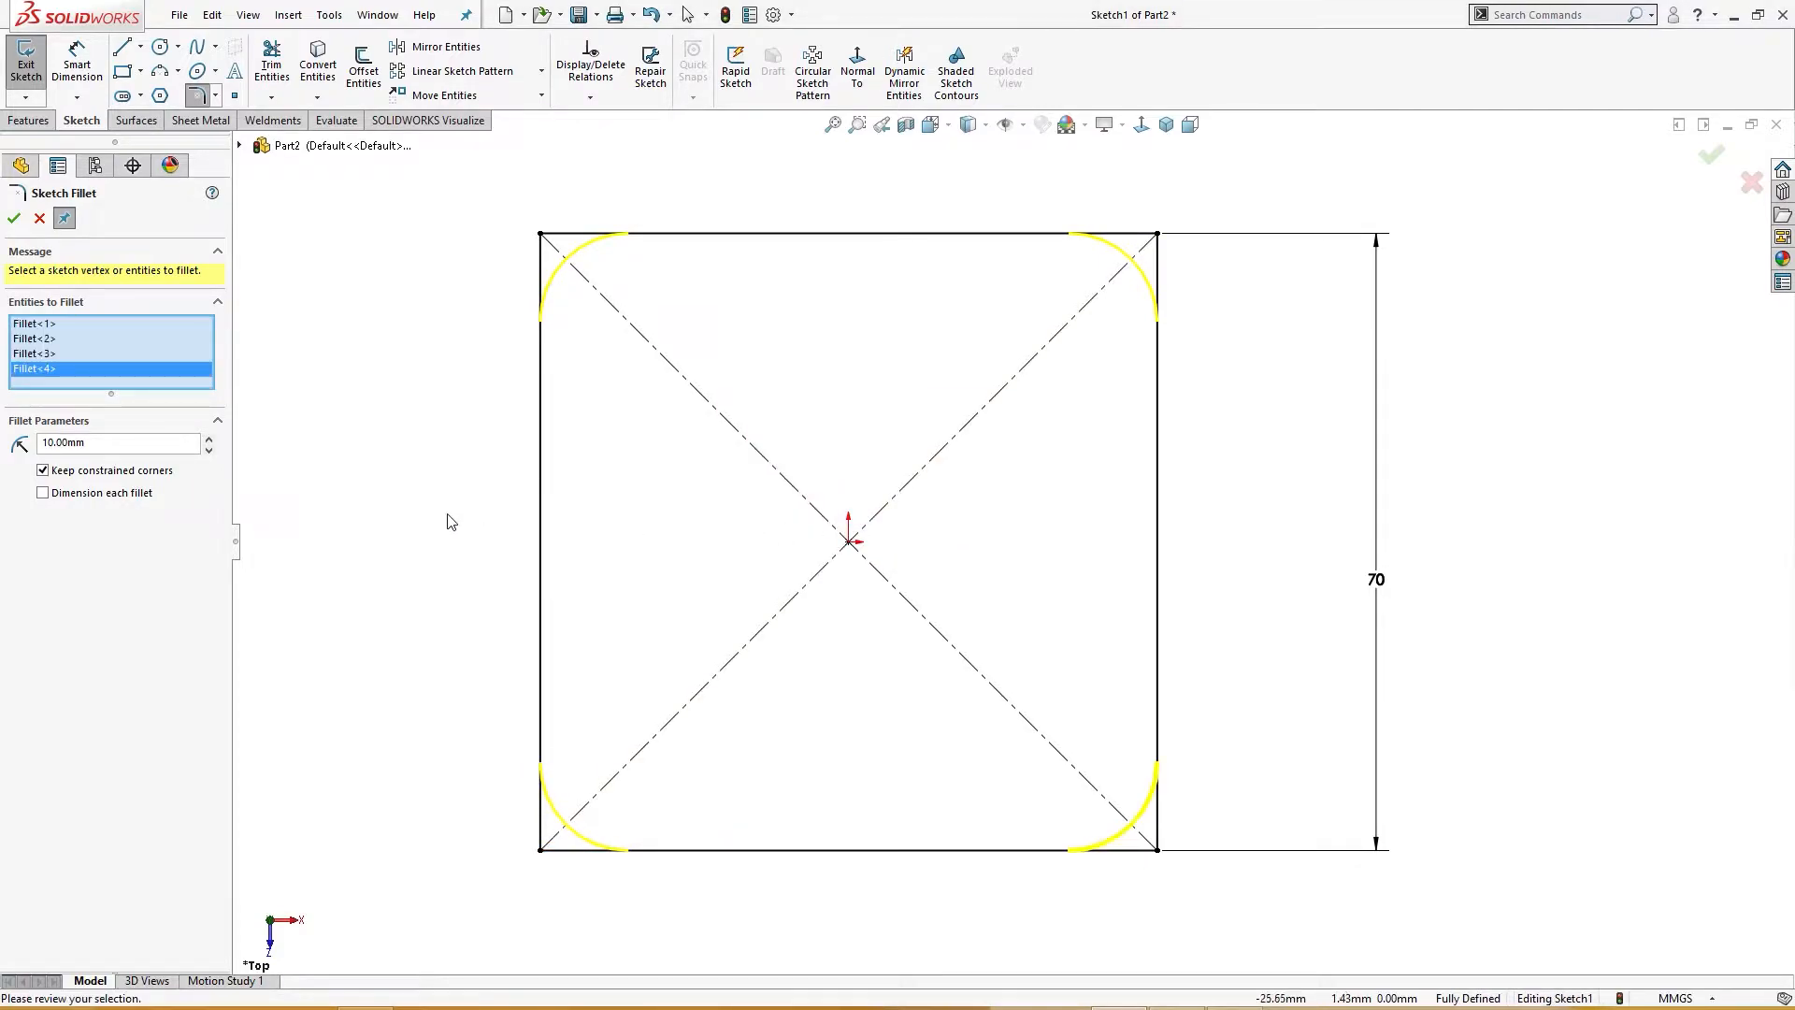
pyautogui.click(15, 217)
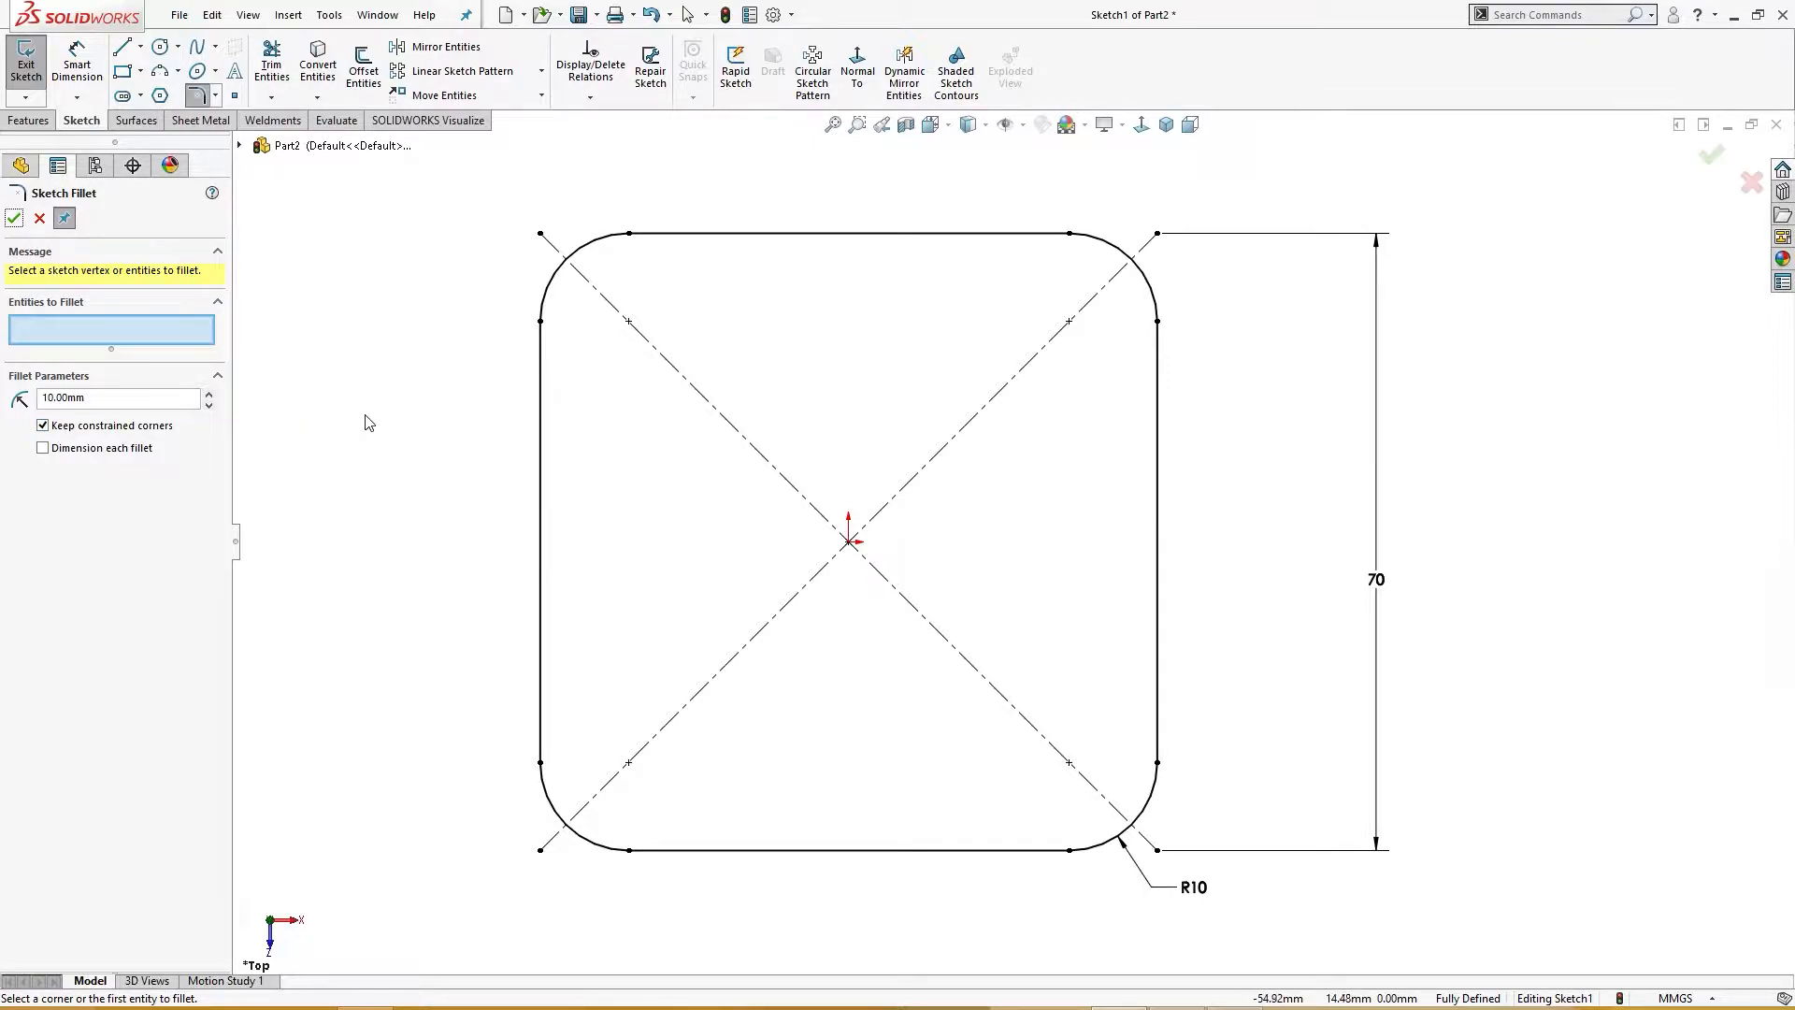
# Step: Draw a 70 mm diameter circle centred at the origin and convert it to construction geometry
pyautogui.moveTo(366, 422); pyautogui.dragTo(439, 421, button='right')
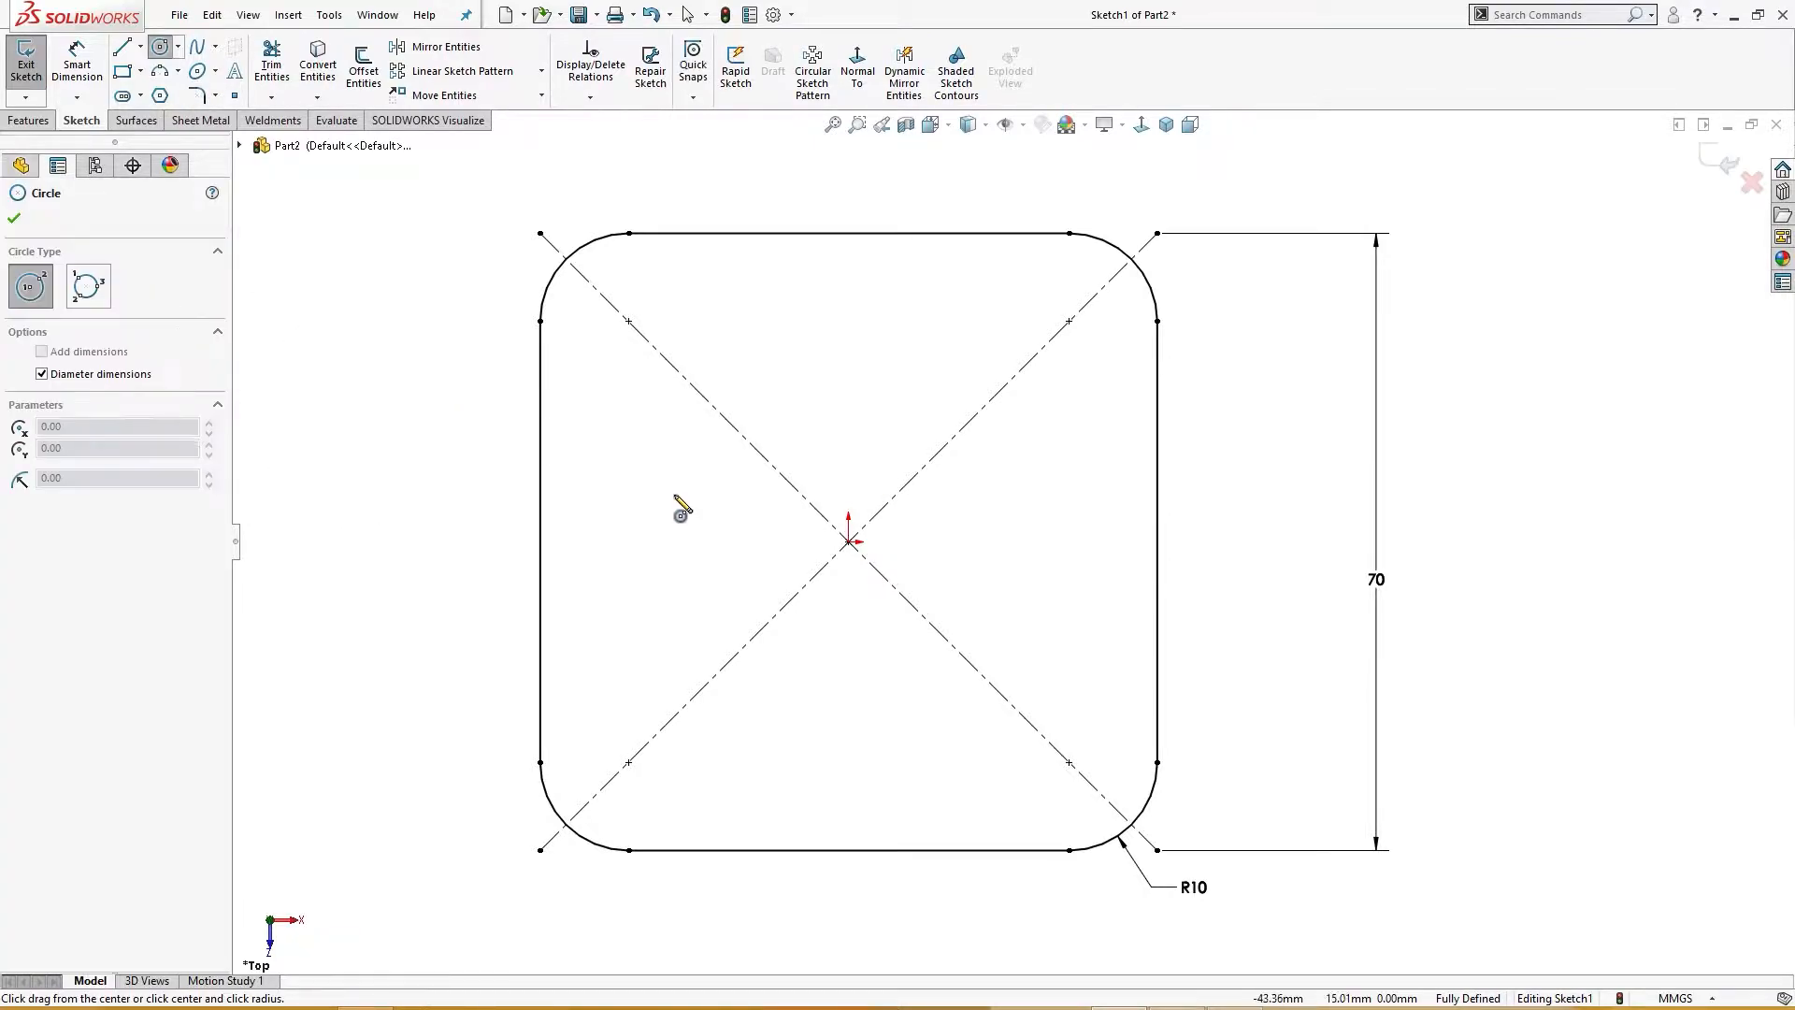
pyautogui.click(848, 541)
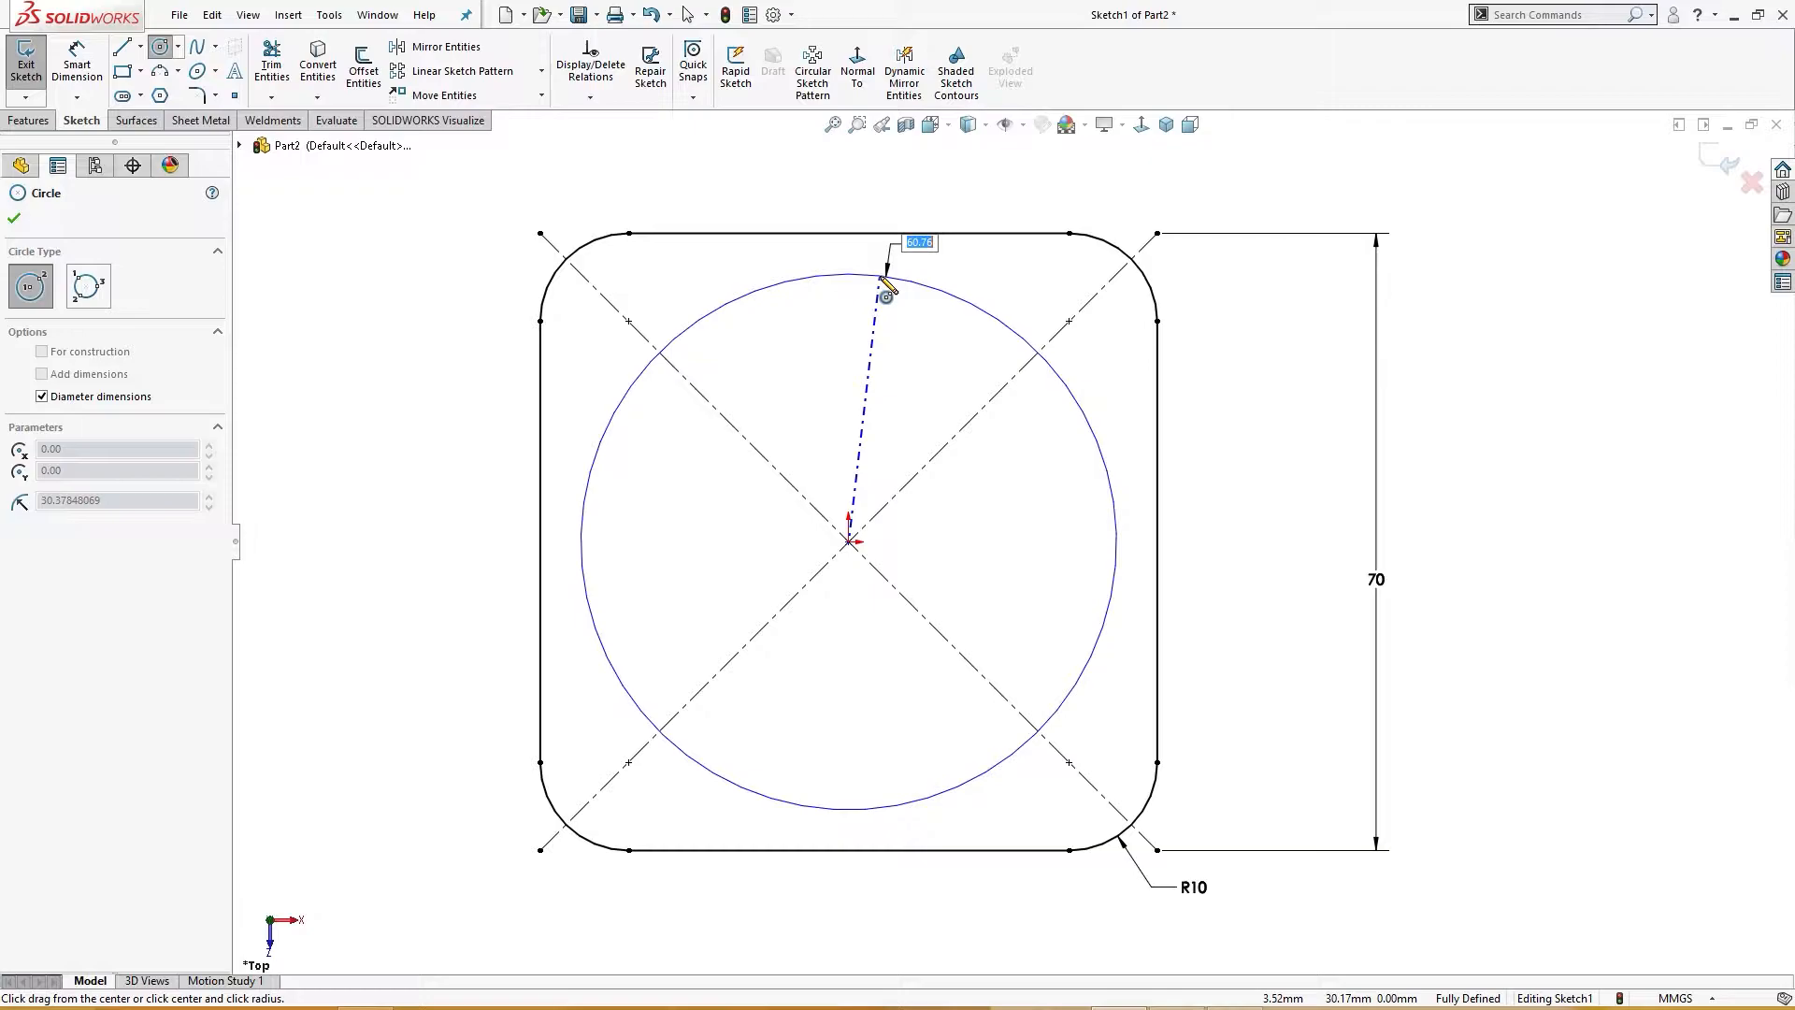
pyautogui.write('70')
pyautogui.press('Return')
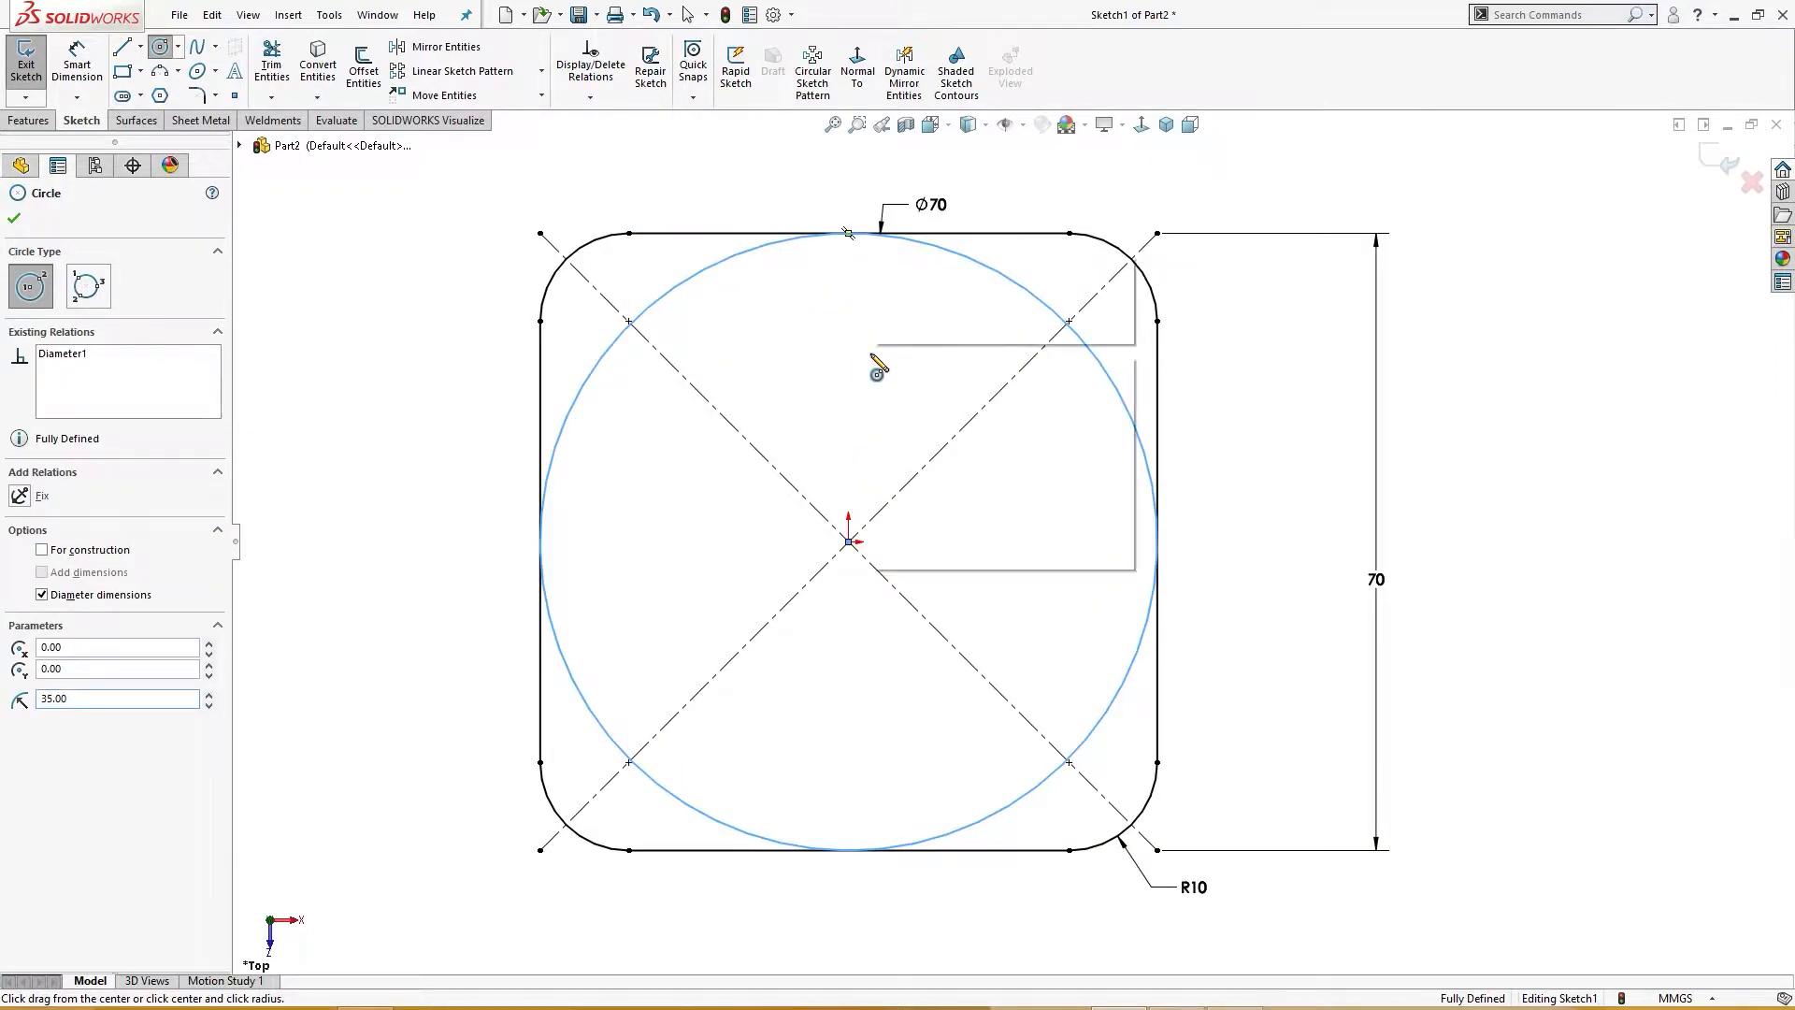
pyautogui.rightClick(848, 233)
pyautogui.click(918, 299)
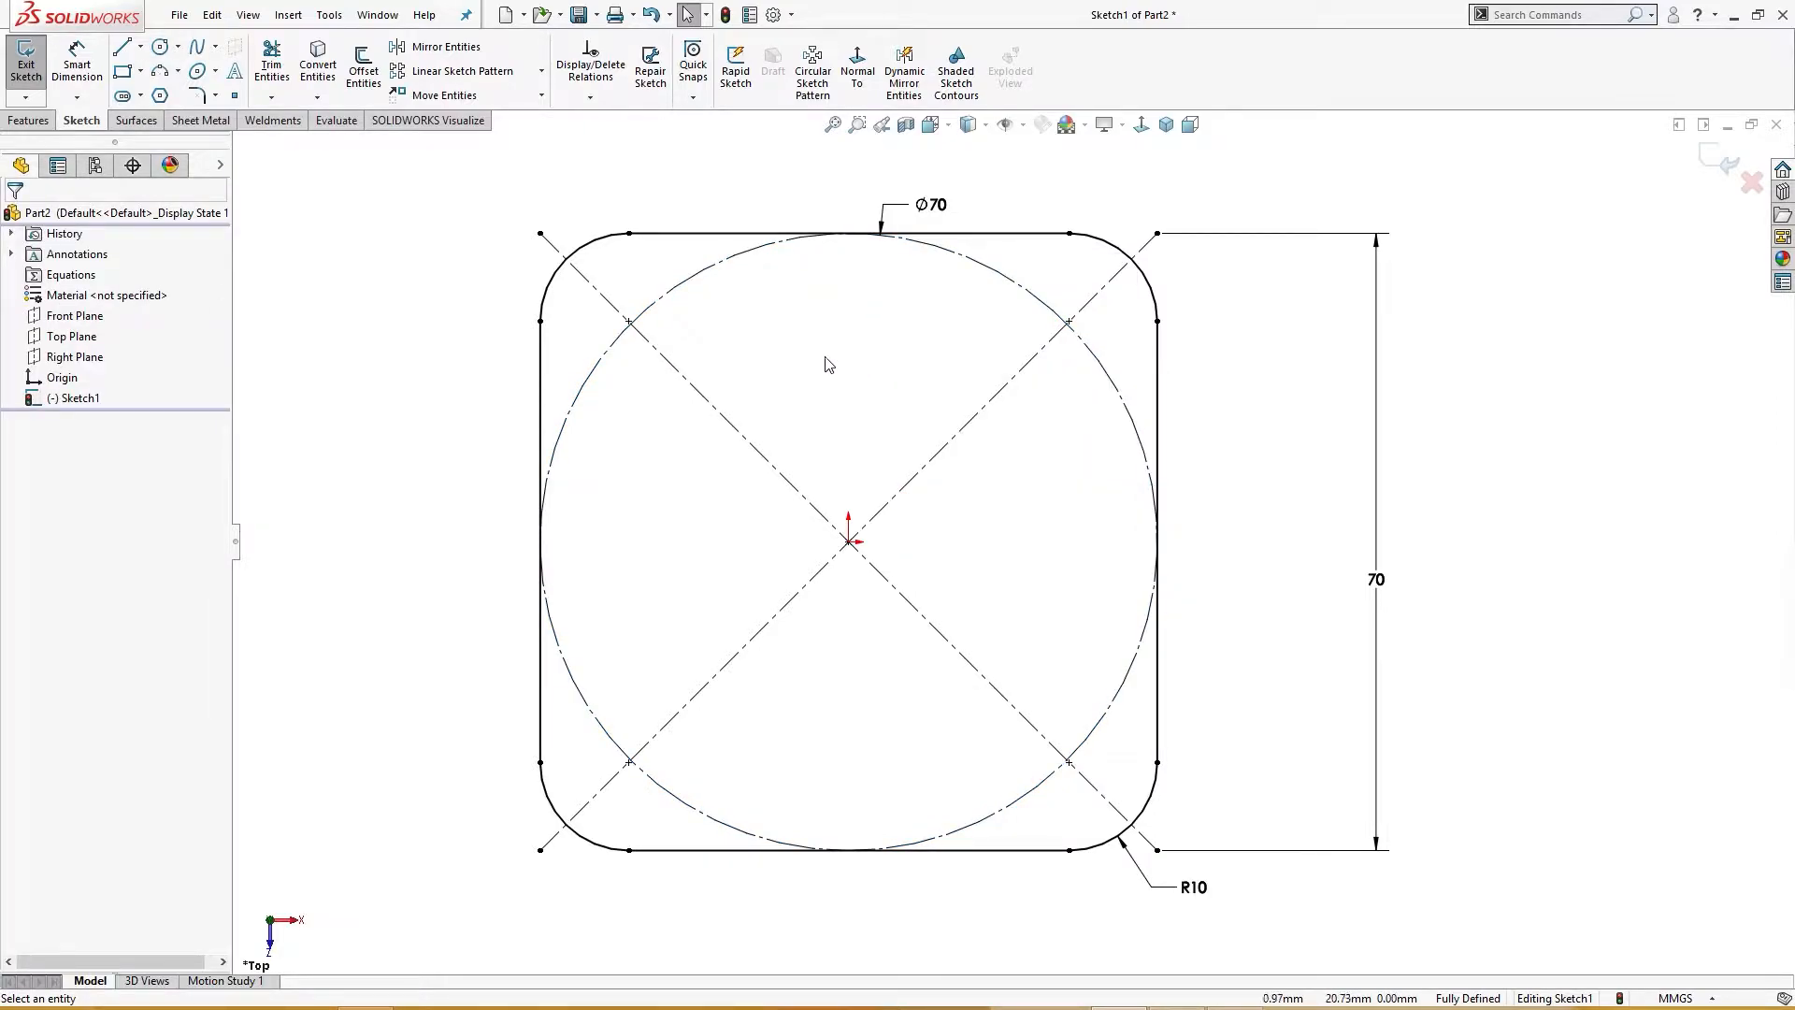
pyautogui.moveTo(788, 356); pyautogui.dragTo(878, 365, button='right')
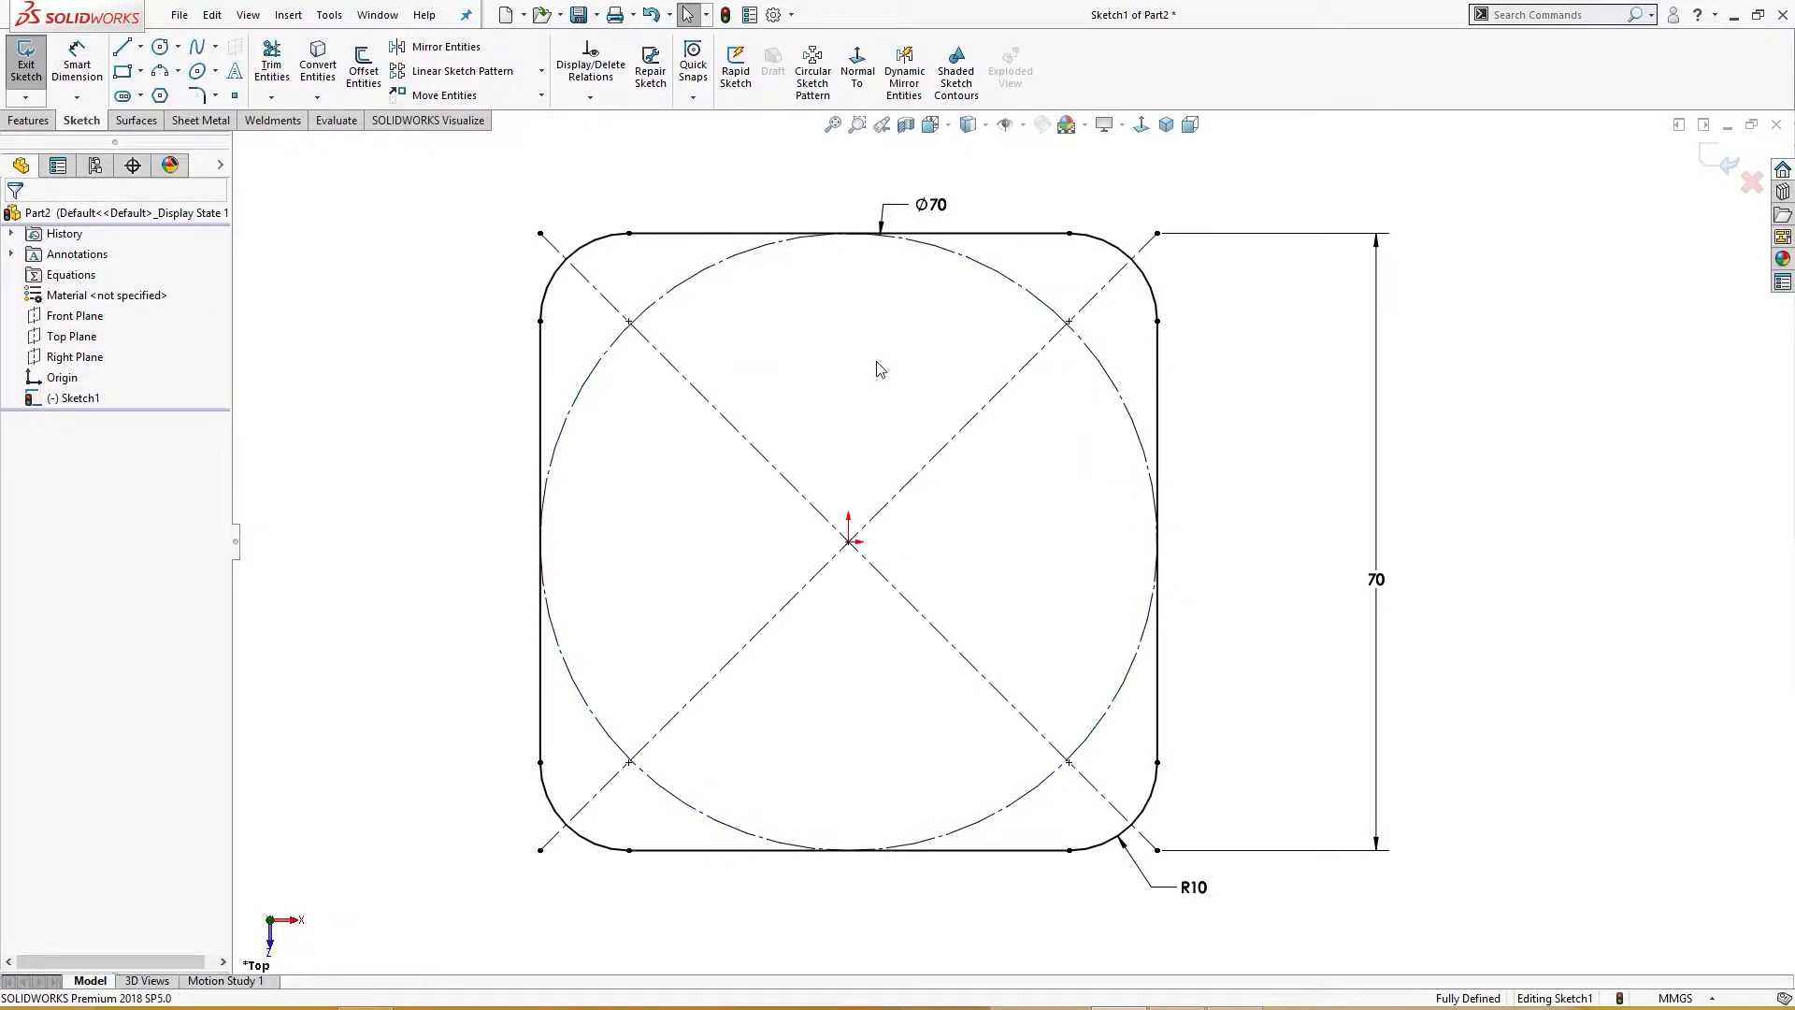
pyautogui.click(629, 321)
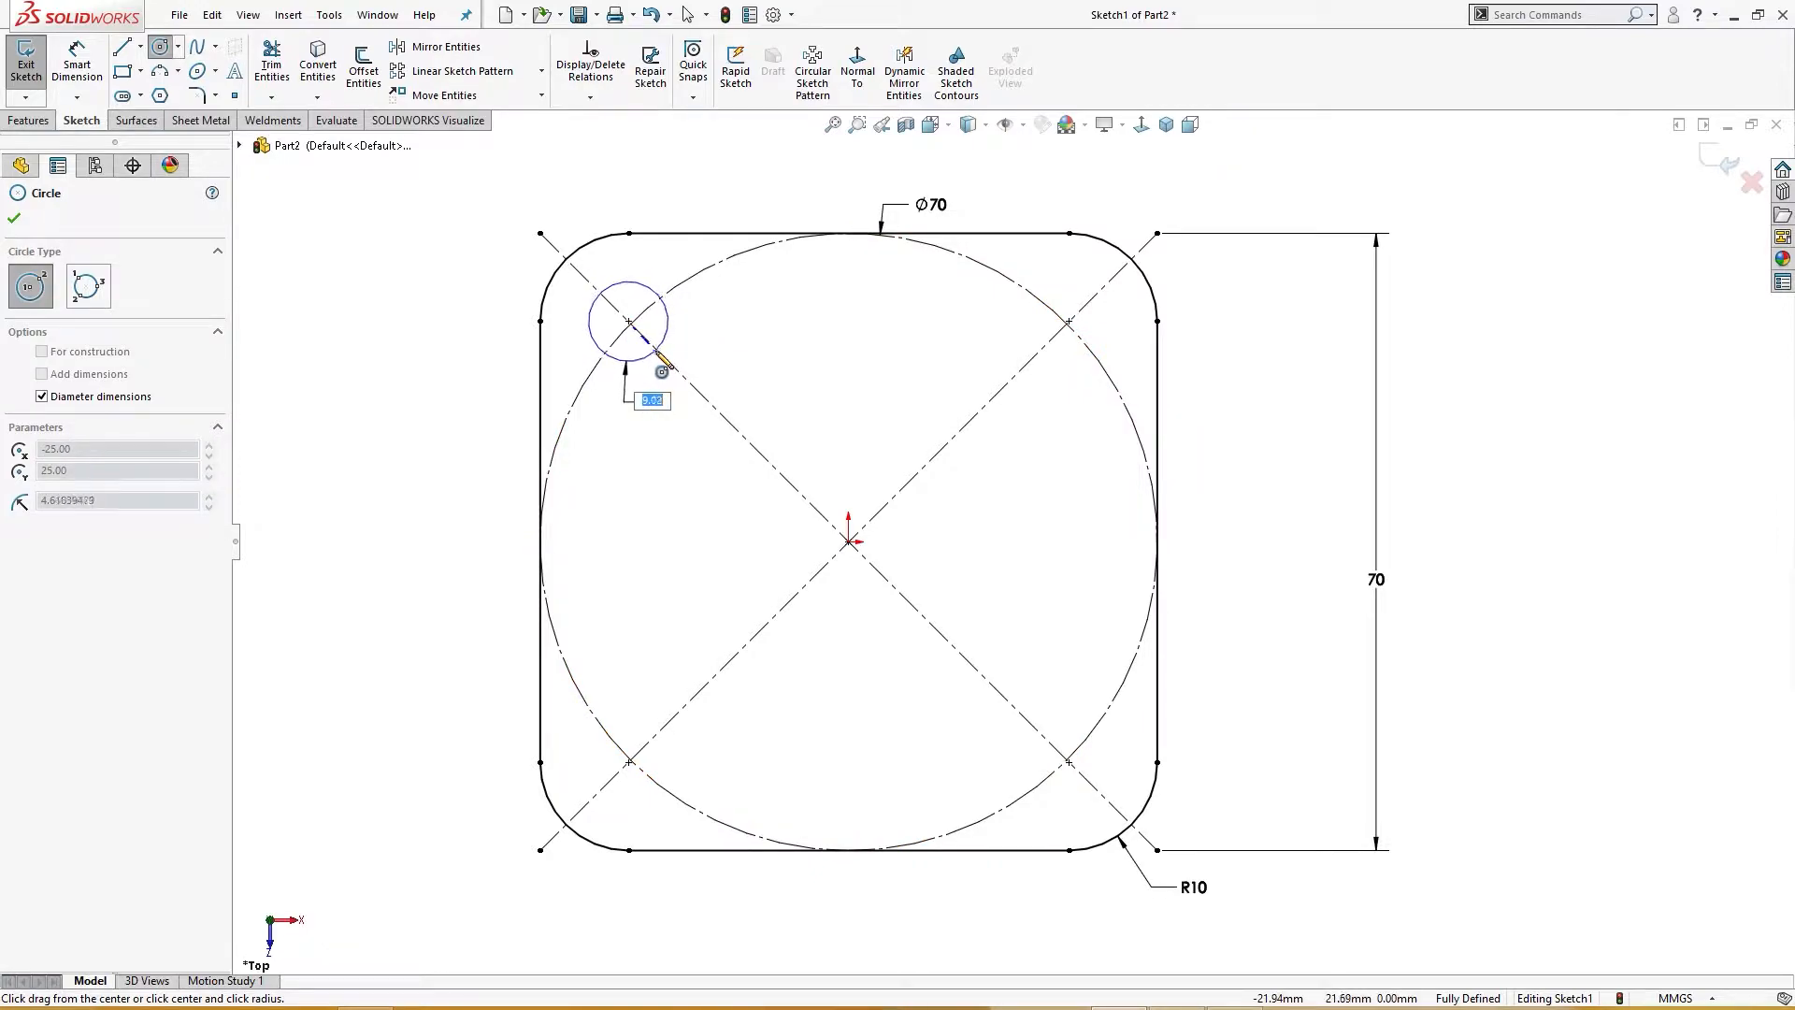
pyautogui.press('Escape')
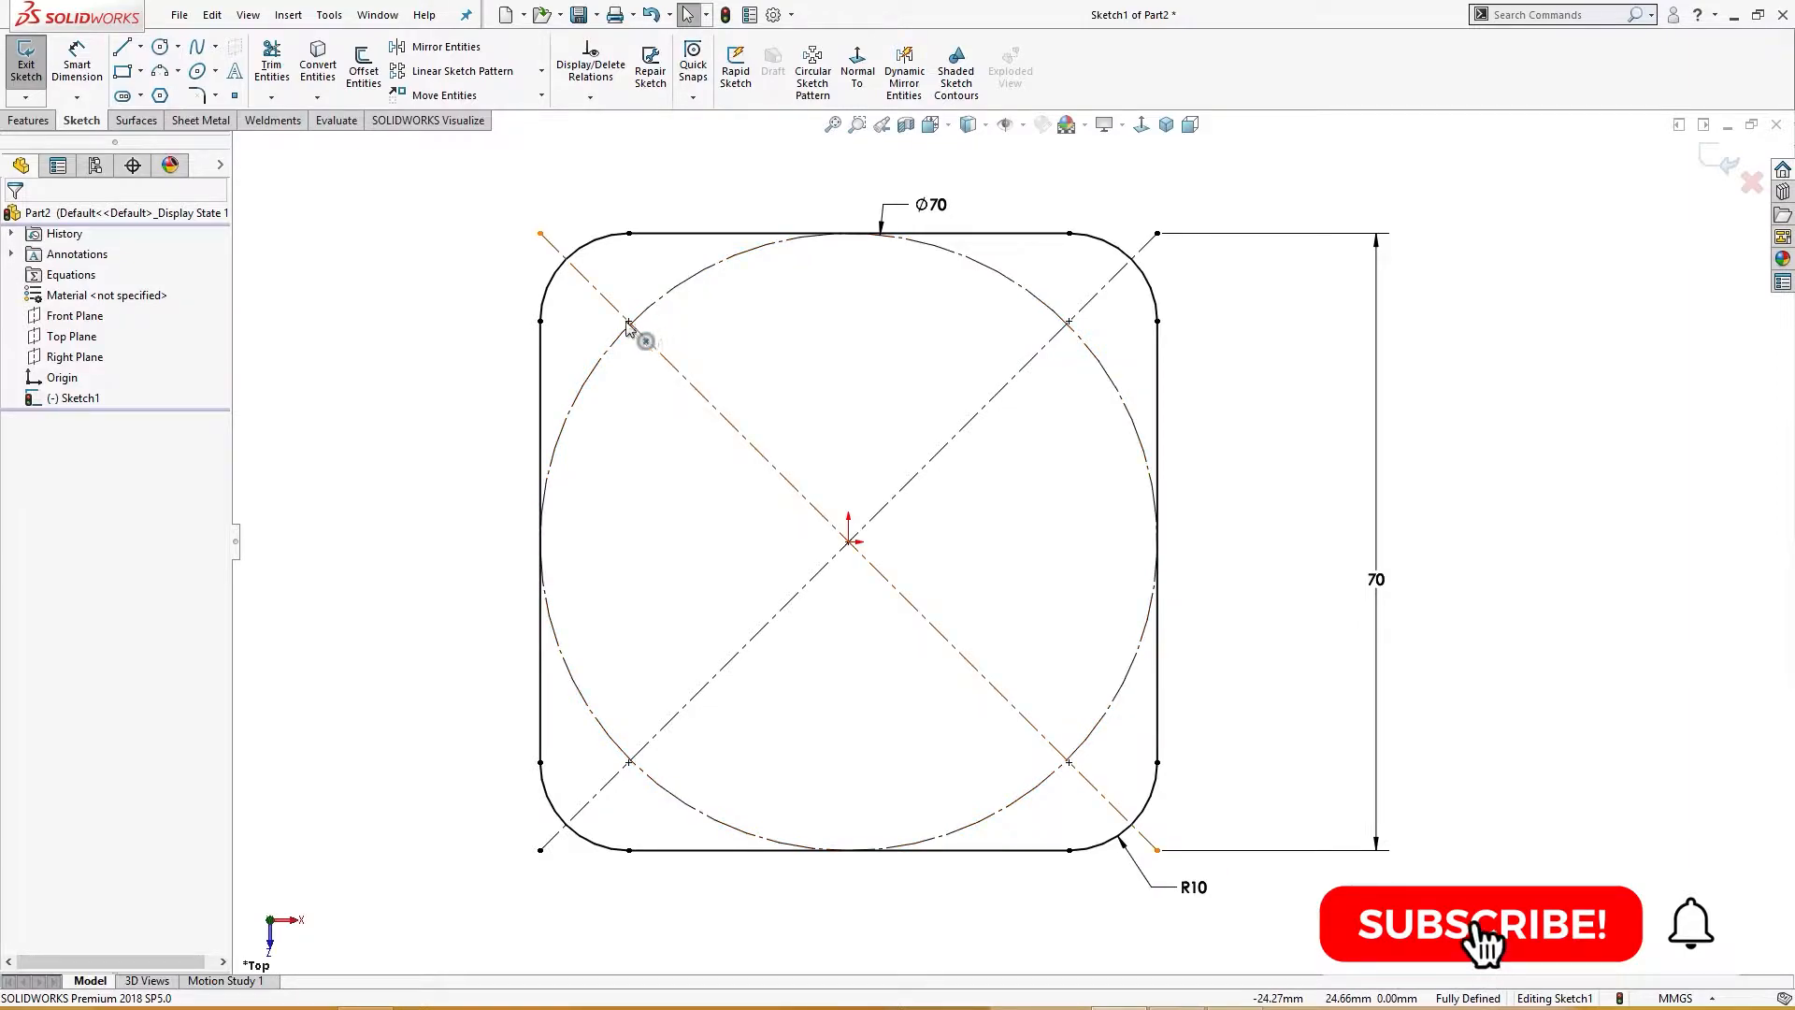
# Step: Draw a 10 mm diameter circle near the upper-left intersection of the diagonal and the construction circle
pyautogui.rightClick(621, 387)
pyautogui.click(603, 418)
pyautogui.moveTo(603, 418); pyautogui.dragTo(691, 408, button='right')
pyautogui.click(630, 365)
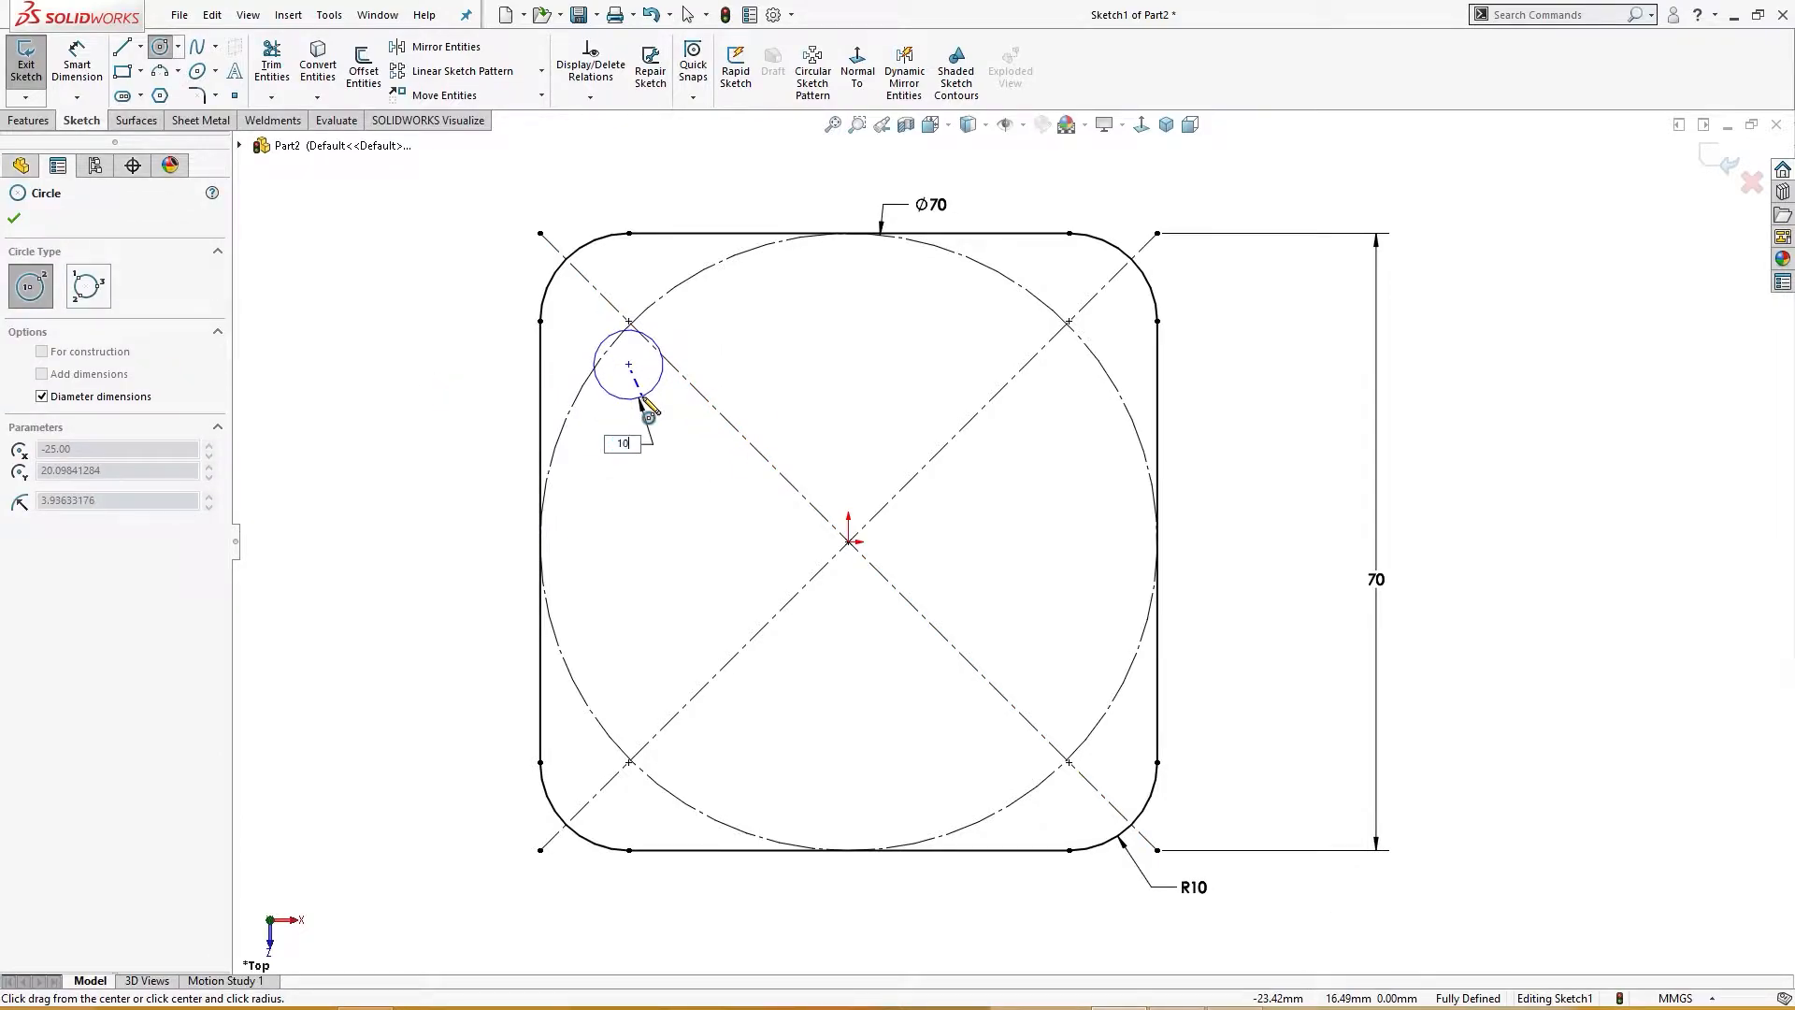
pyautogui.write('10')
pyautogui.press('Return')
pyautogui.press('Escape')
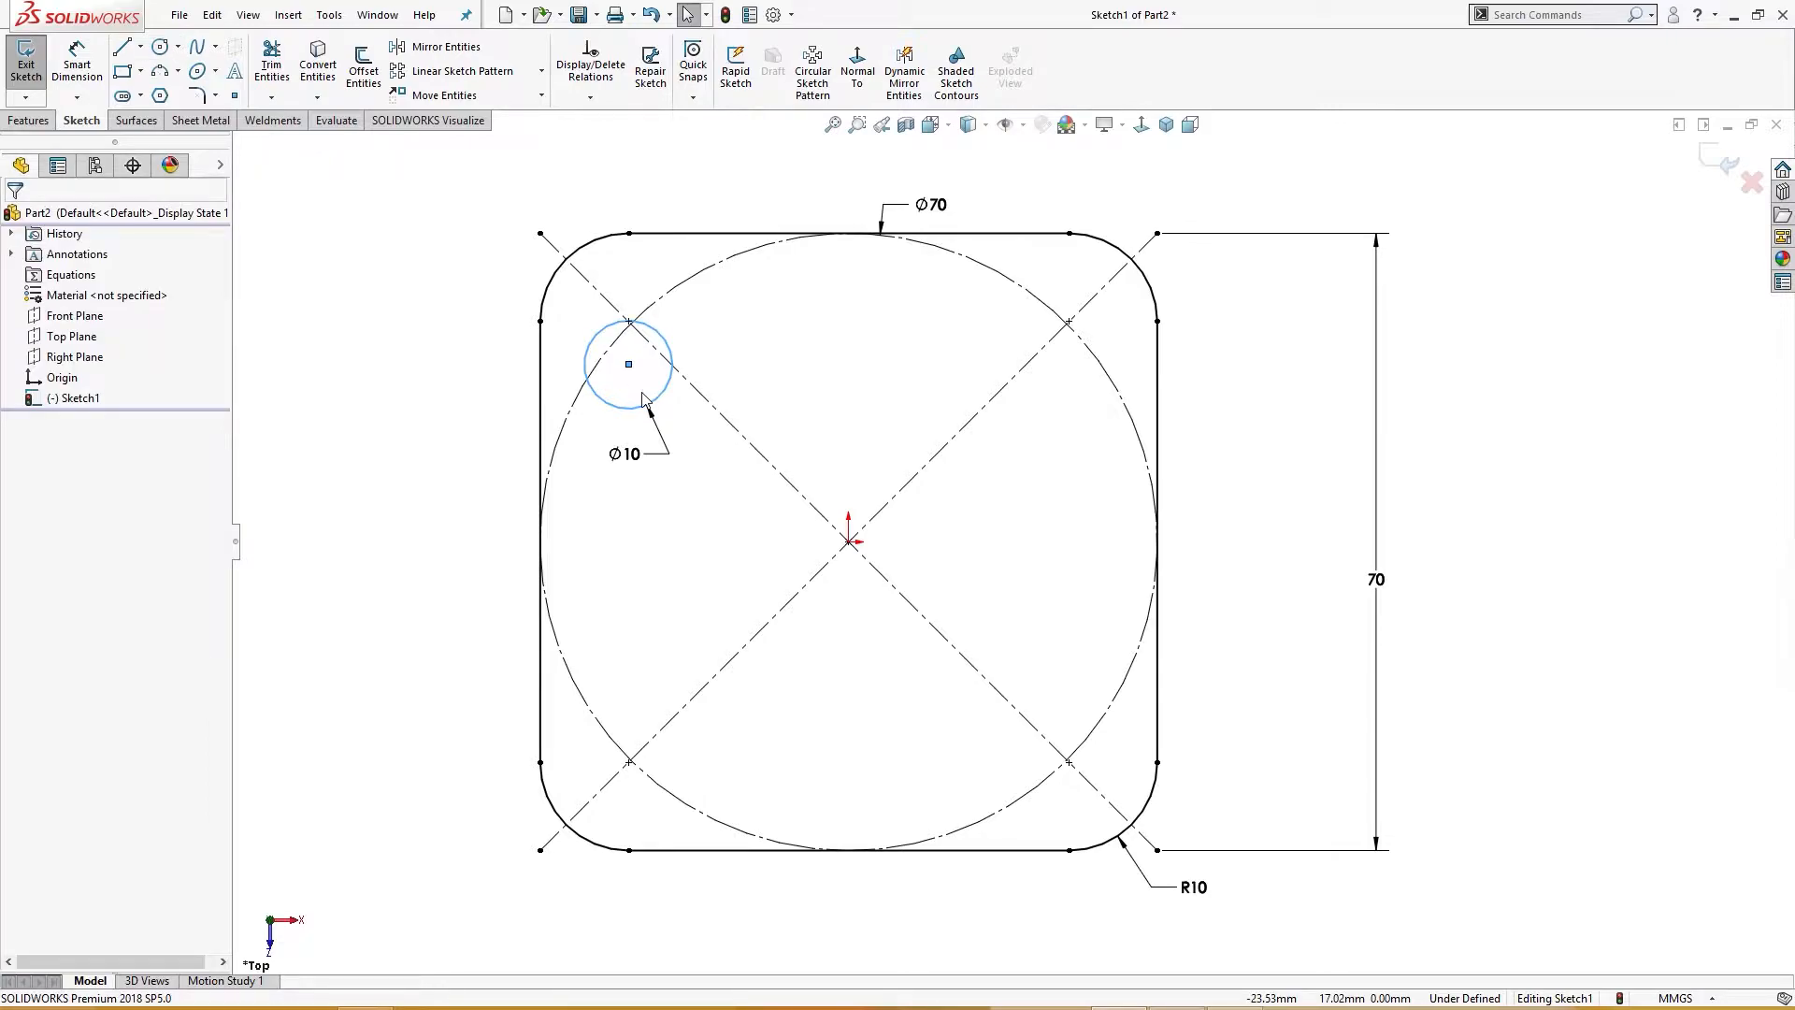
# Step: Move the small circle's centre onto the intersection of the upper-left diagonal and the construction circle
pyautogui.keyDown('ctrl'); pyautogui.click(642, 335); pyautogui.keyUp('ctrl')
pyautogui.keyDown('ctrl'); pyautogui.click(615, 340); pyautogui.keyUp('ctrl')
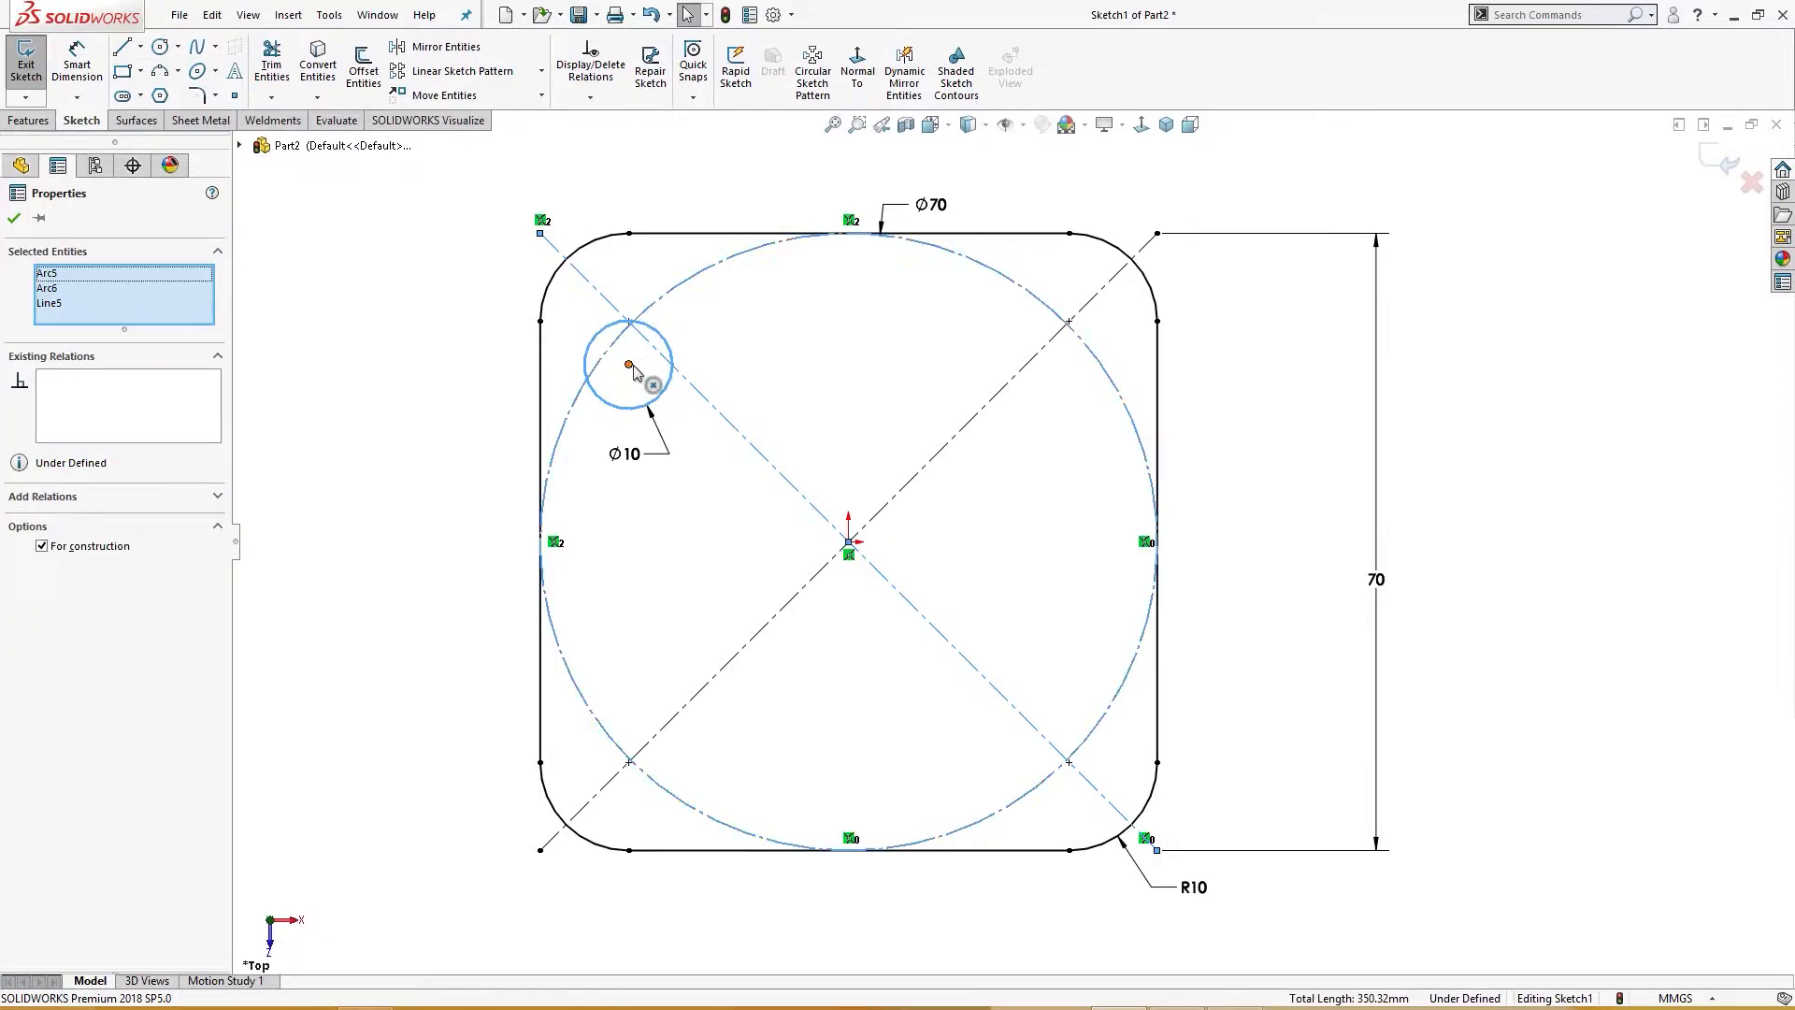
pyautogui.keyDown('ctrl'); pyautogui.click(630, 366); pyautogui.keyUp('ctrl')
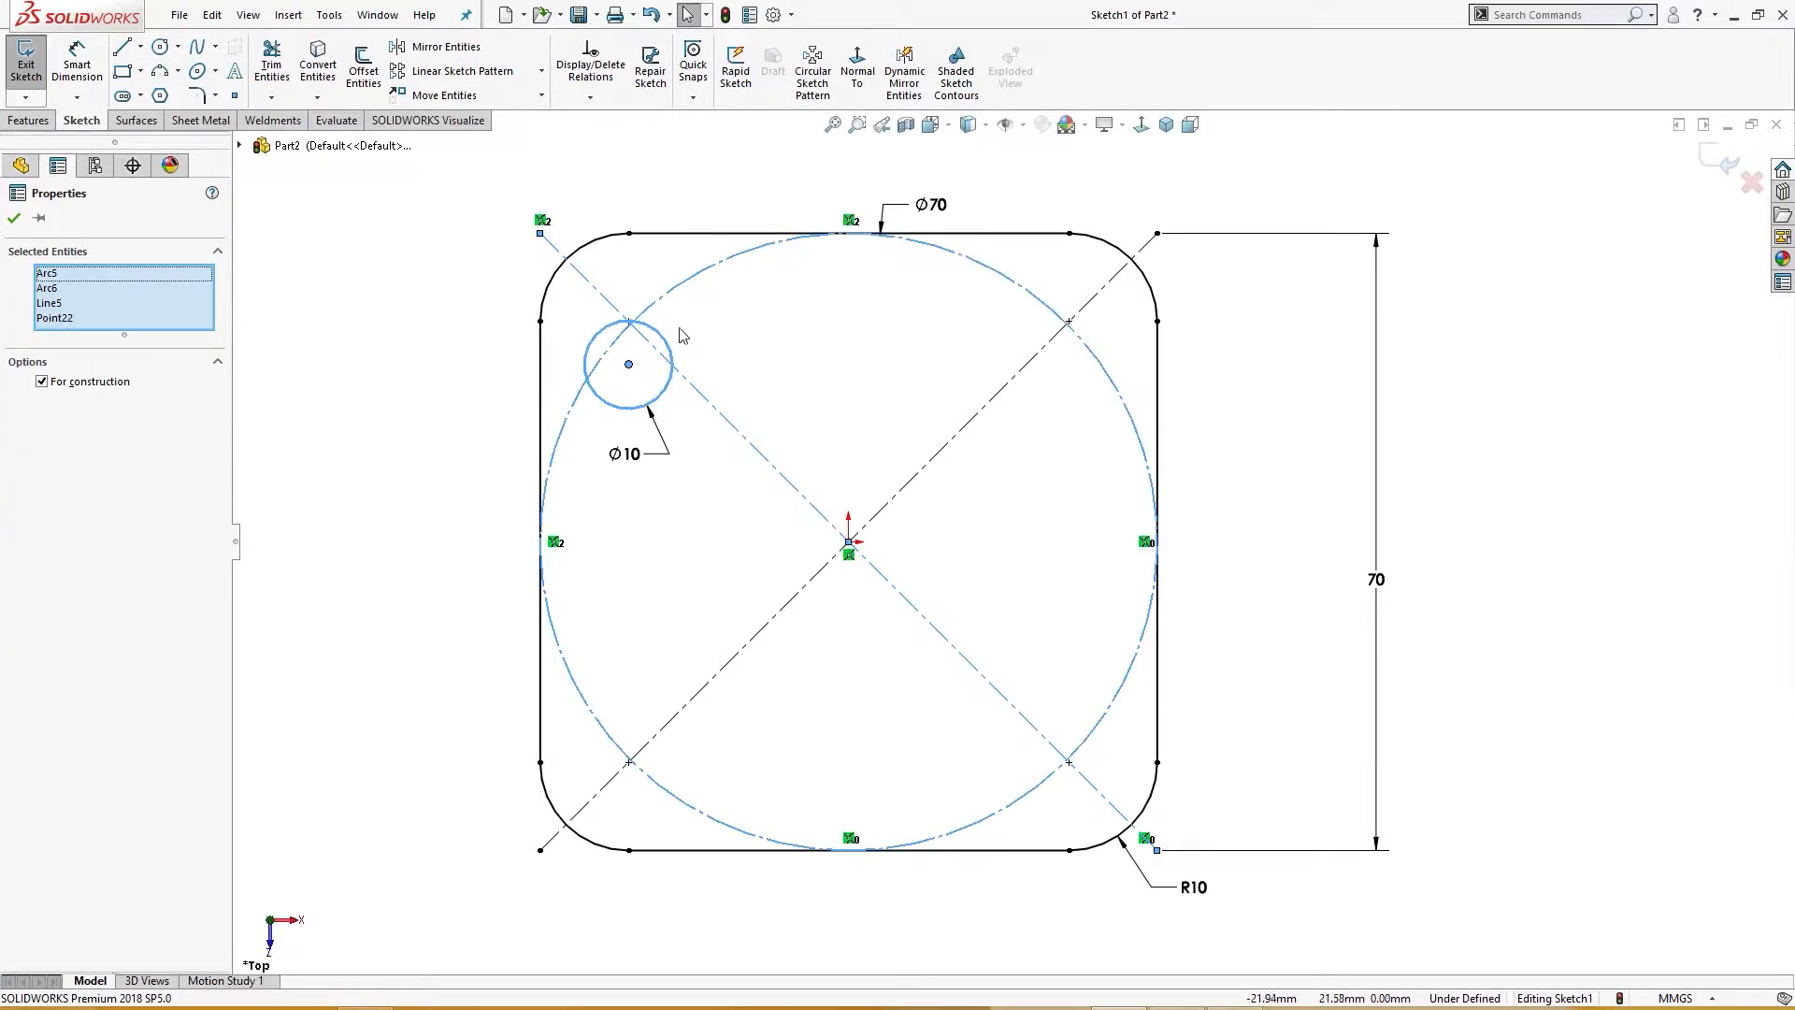
pyautogui.click(500, 377)
pyautogui.click(628, 364)
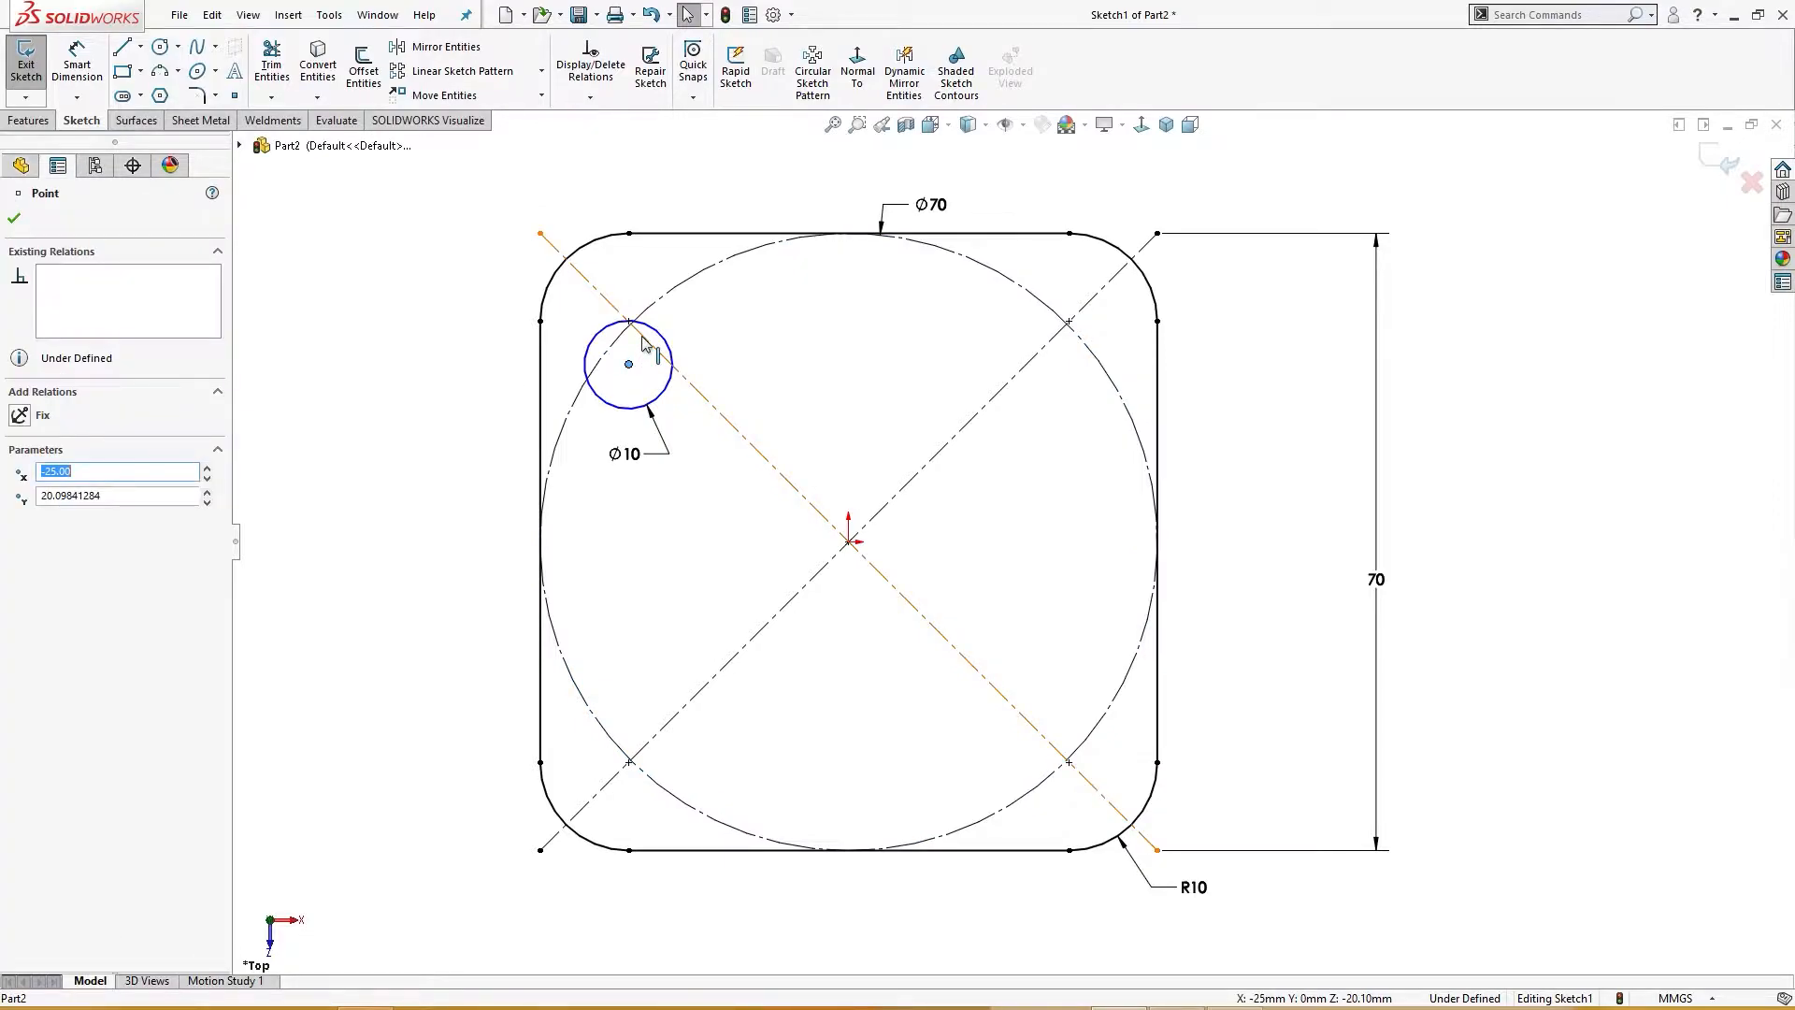
pyautogui.keyDown('ctrl'); pyautogui.click(642, 337); pyautogui.keyUp('ctrl')
pyautogui.keyDown('ctrl'); pyautogui.click(623, 331); pyautogui.keyUp('ctrl')
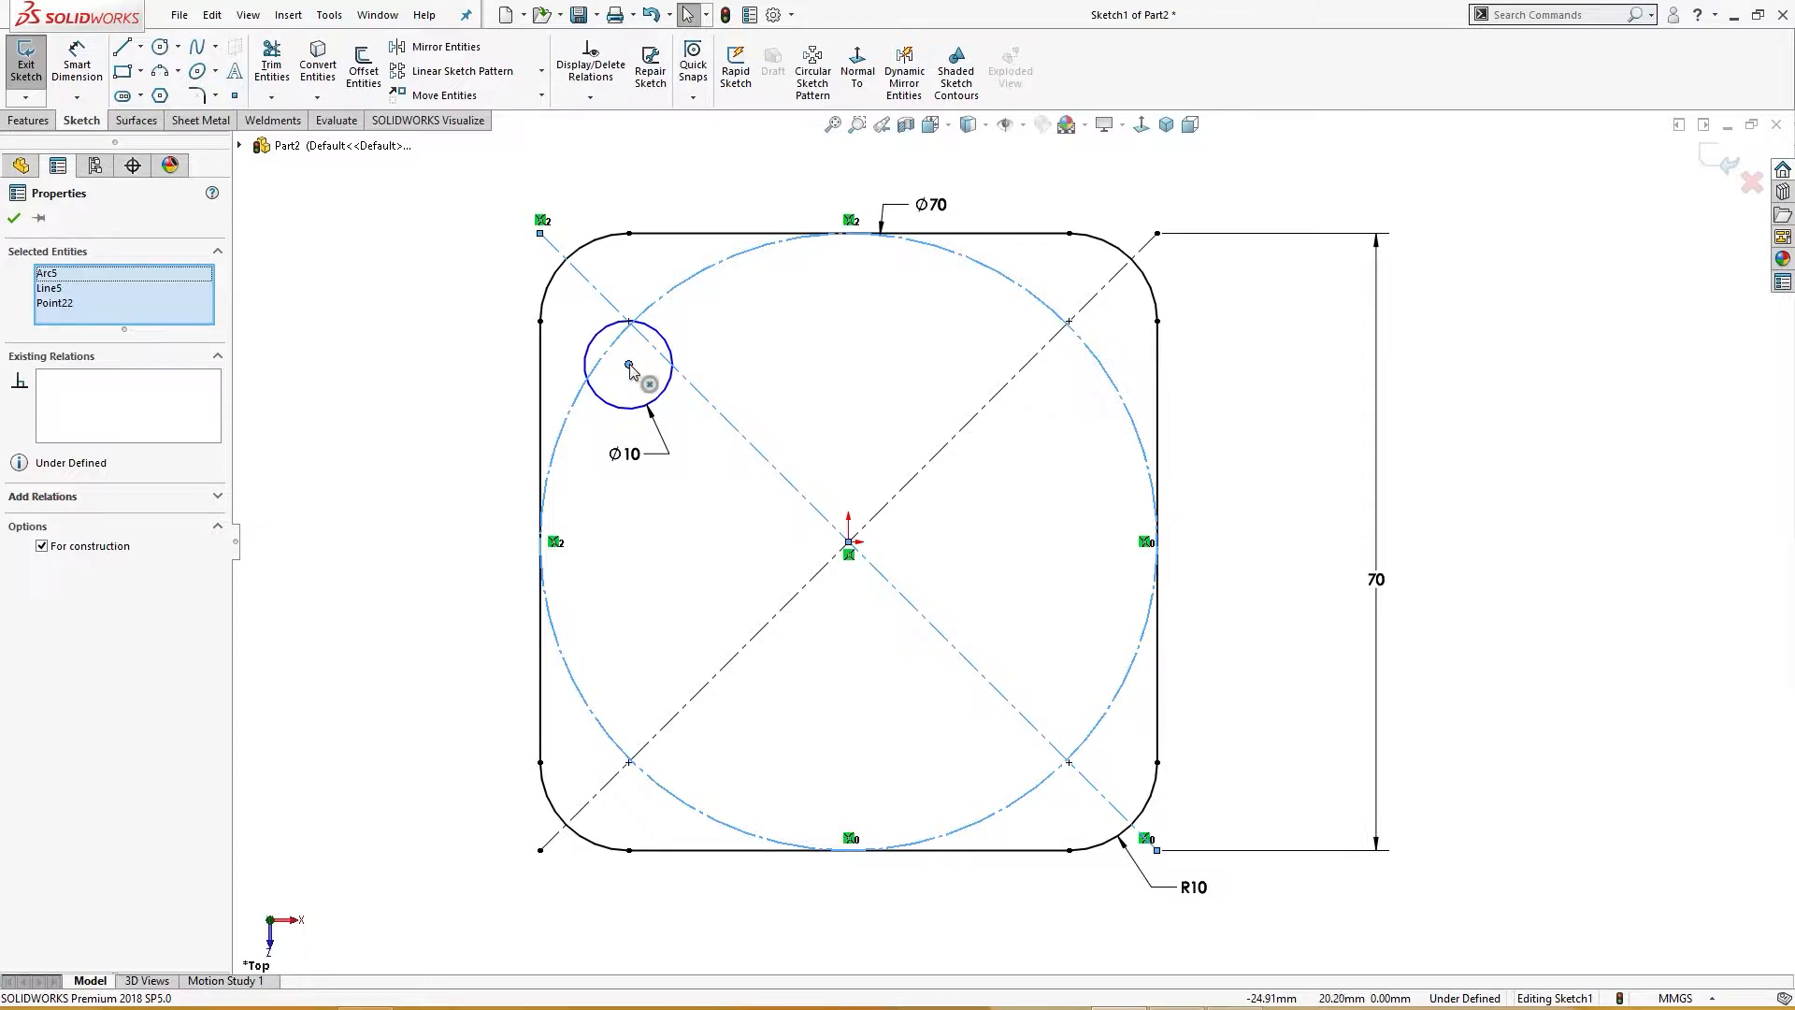
pyautogui.moveTo(629, 368); pyautogui.dragTo(631, 322)
pyautogui.click(722, 353)
pyautogui.scroll(-5, 722, 354)
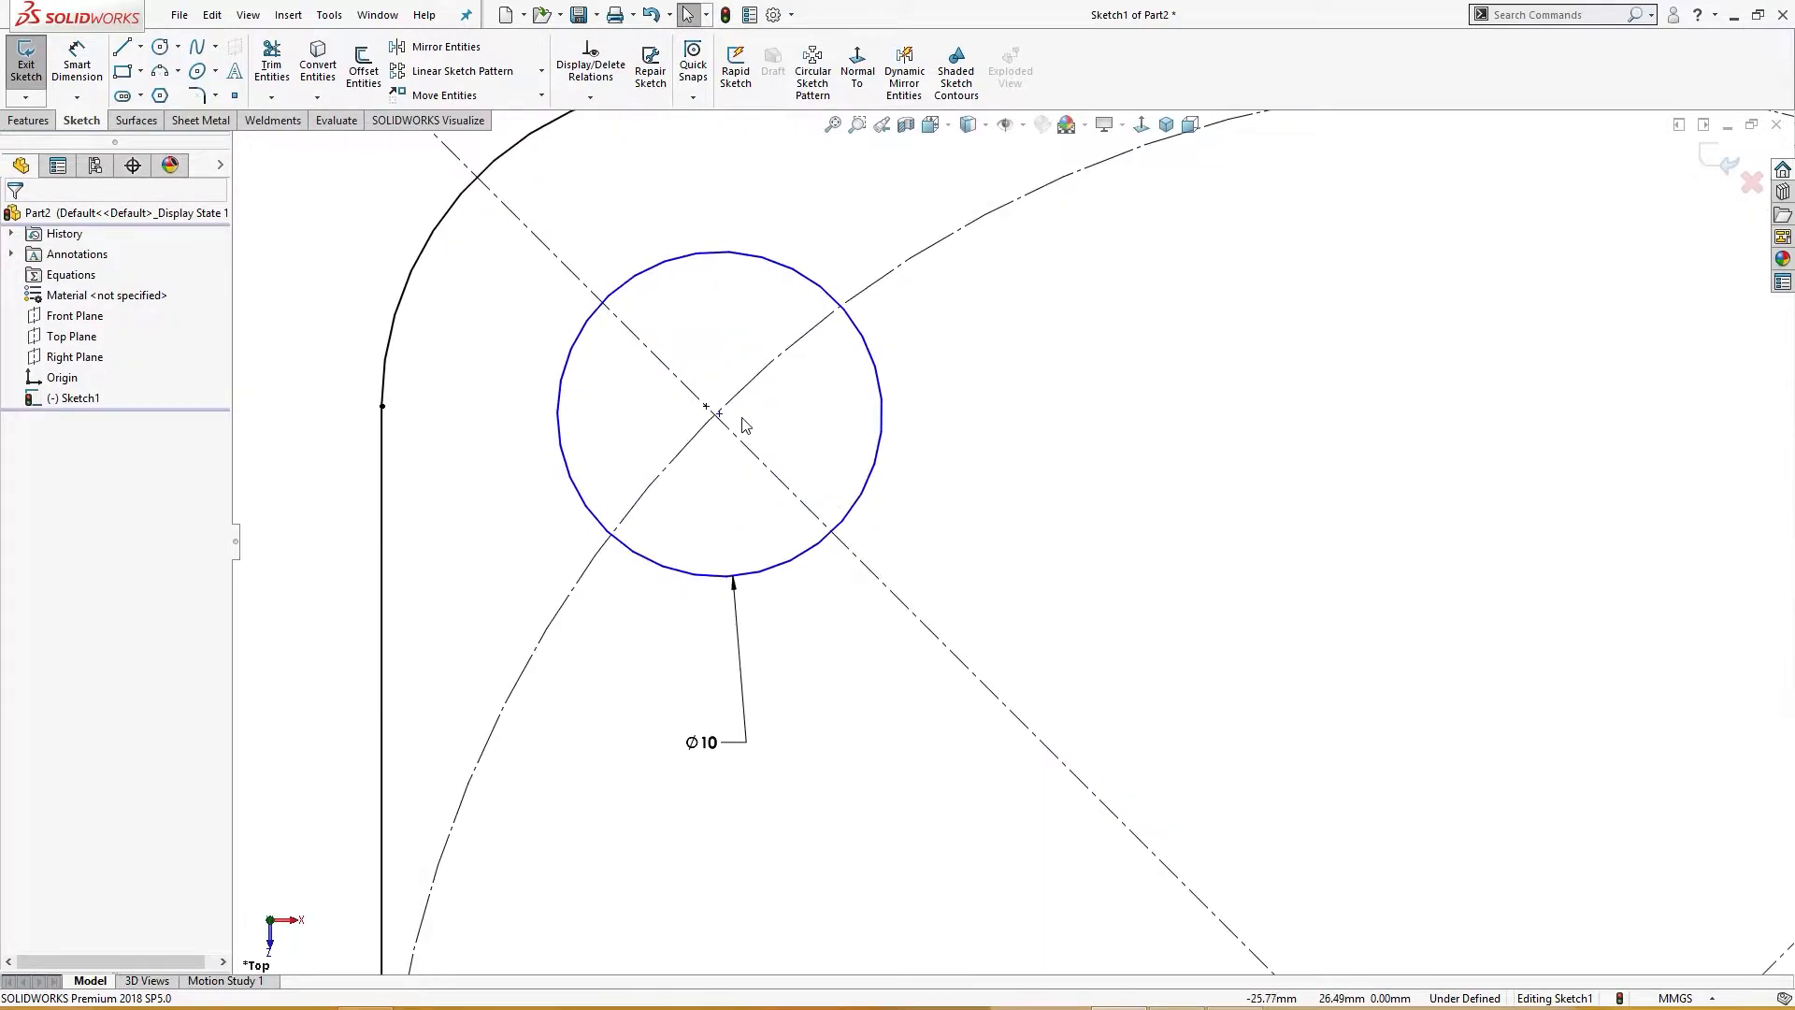
# Step: Constrain the small circle's centre to the intersection of the upper-left diagonal and the 70 mm construction circle
pyautogui.click(717, 432)
pyautogui.keyDown('ctrl'); pyautogui.click(727, 437); pyautogui.keyUp('ctrl')
pyautogui.keyDown('ctrl'); pyautogui.click(721, 433); pyautogui.keyUp('ctrl')
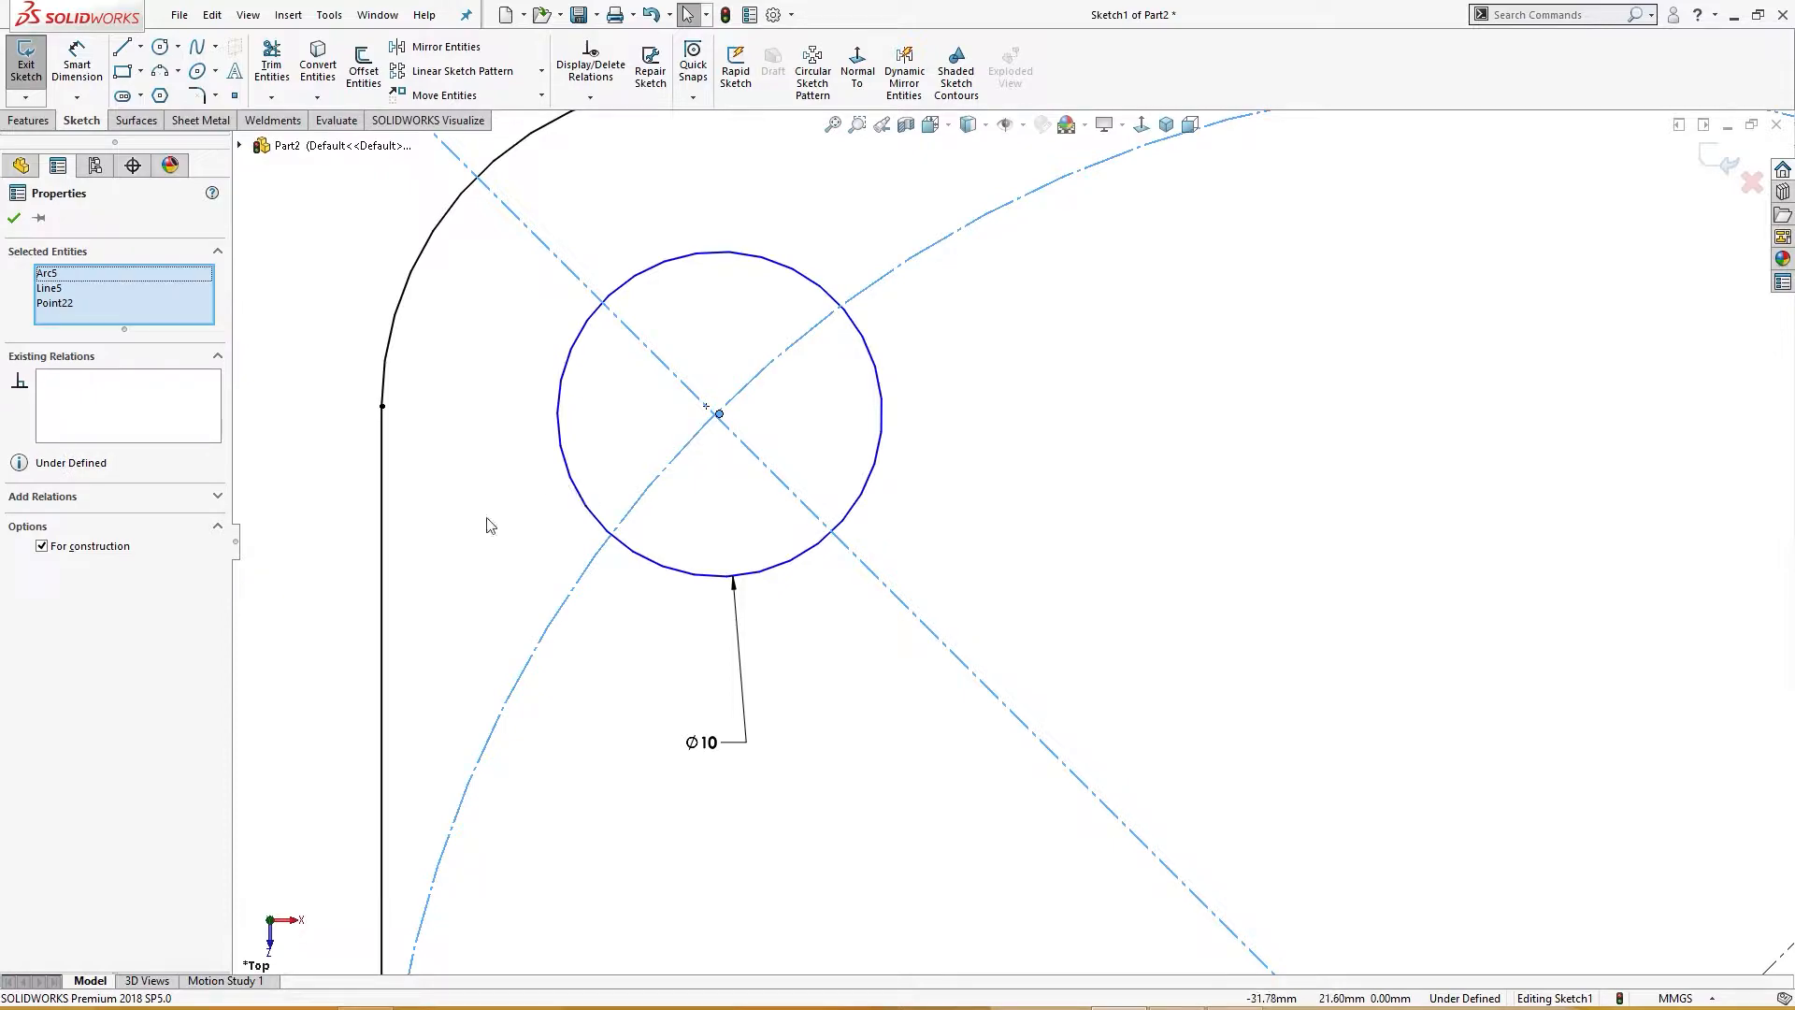
pyautogui.click(545, 428)
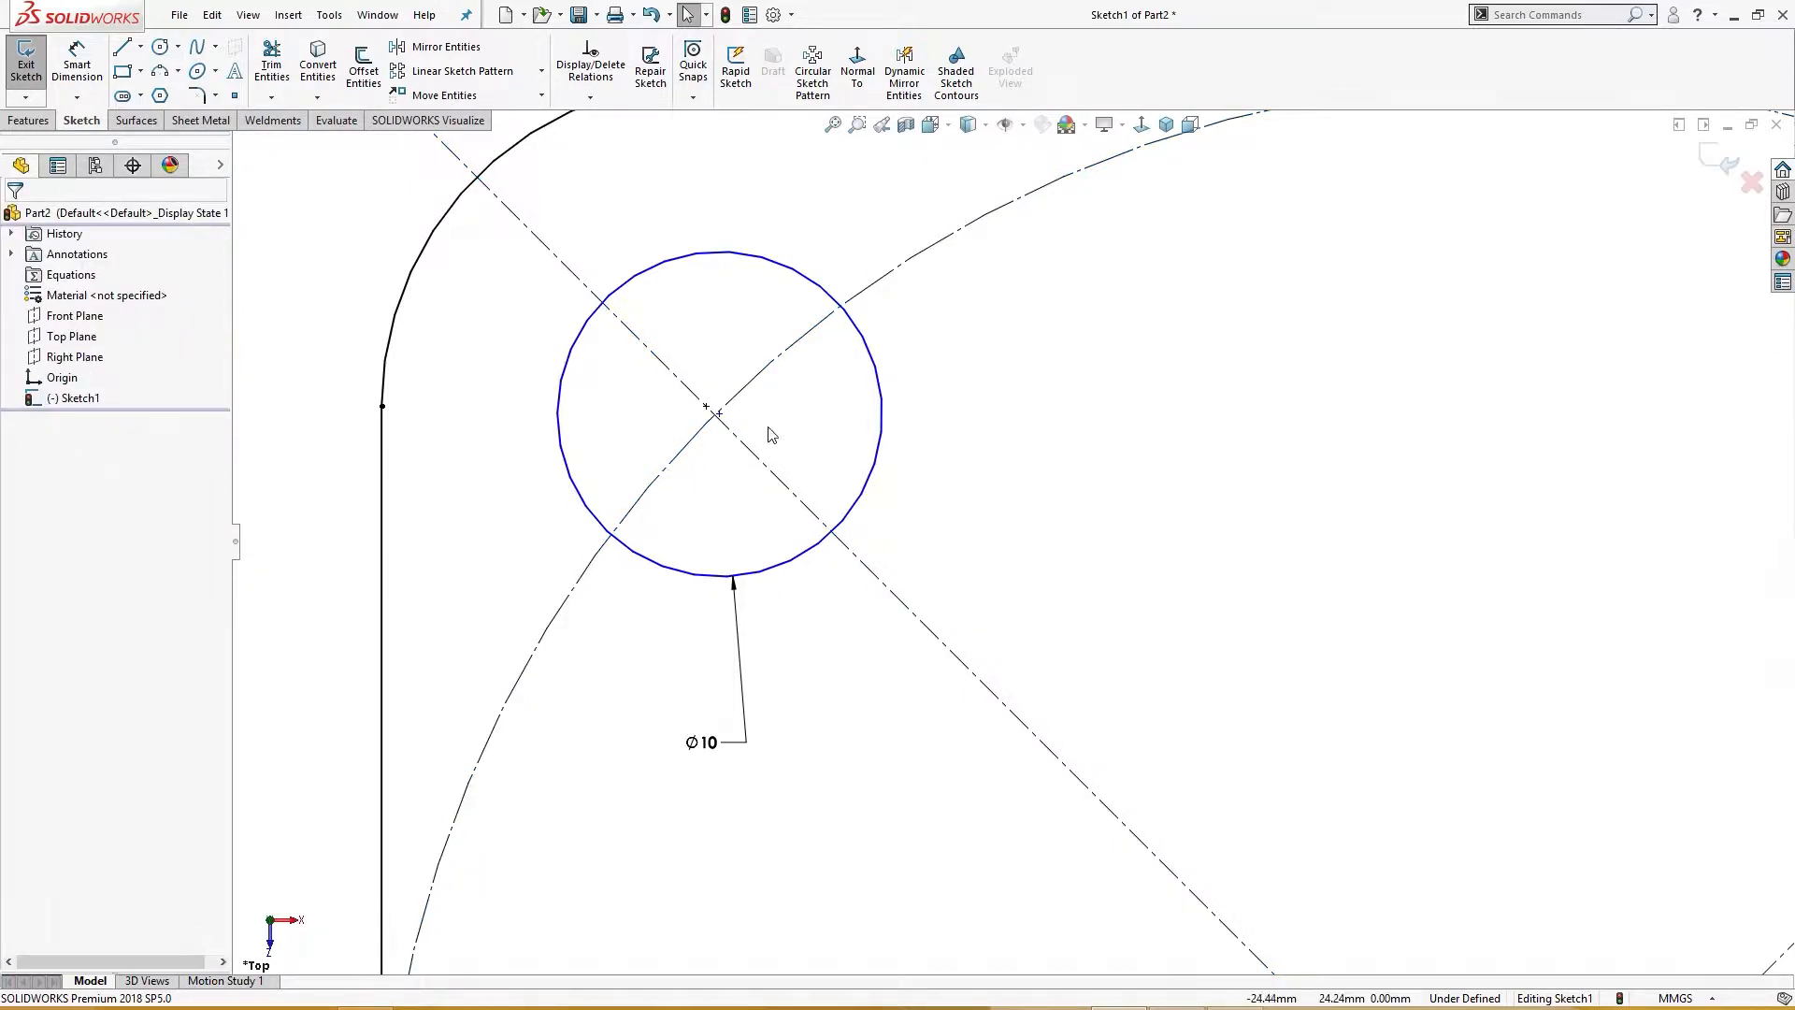
pyautogui.click(719, 415)
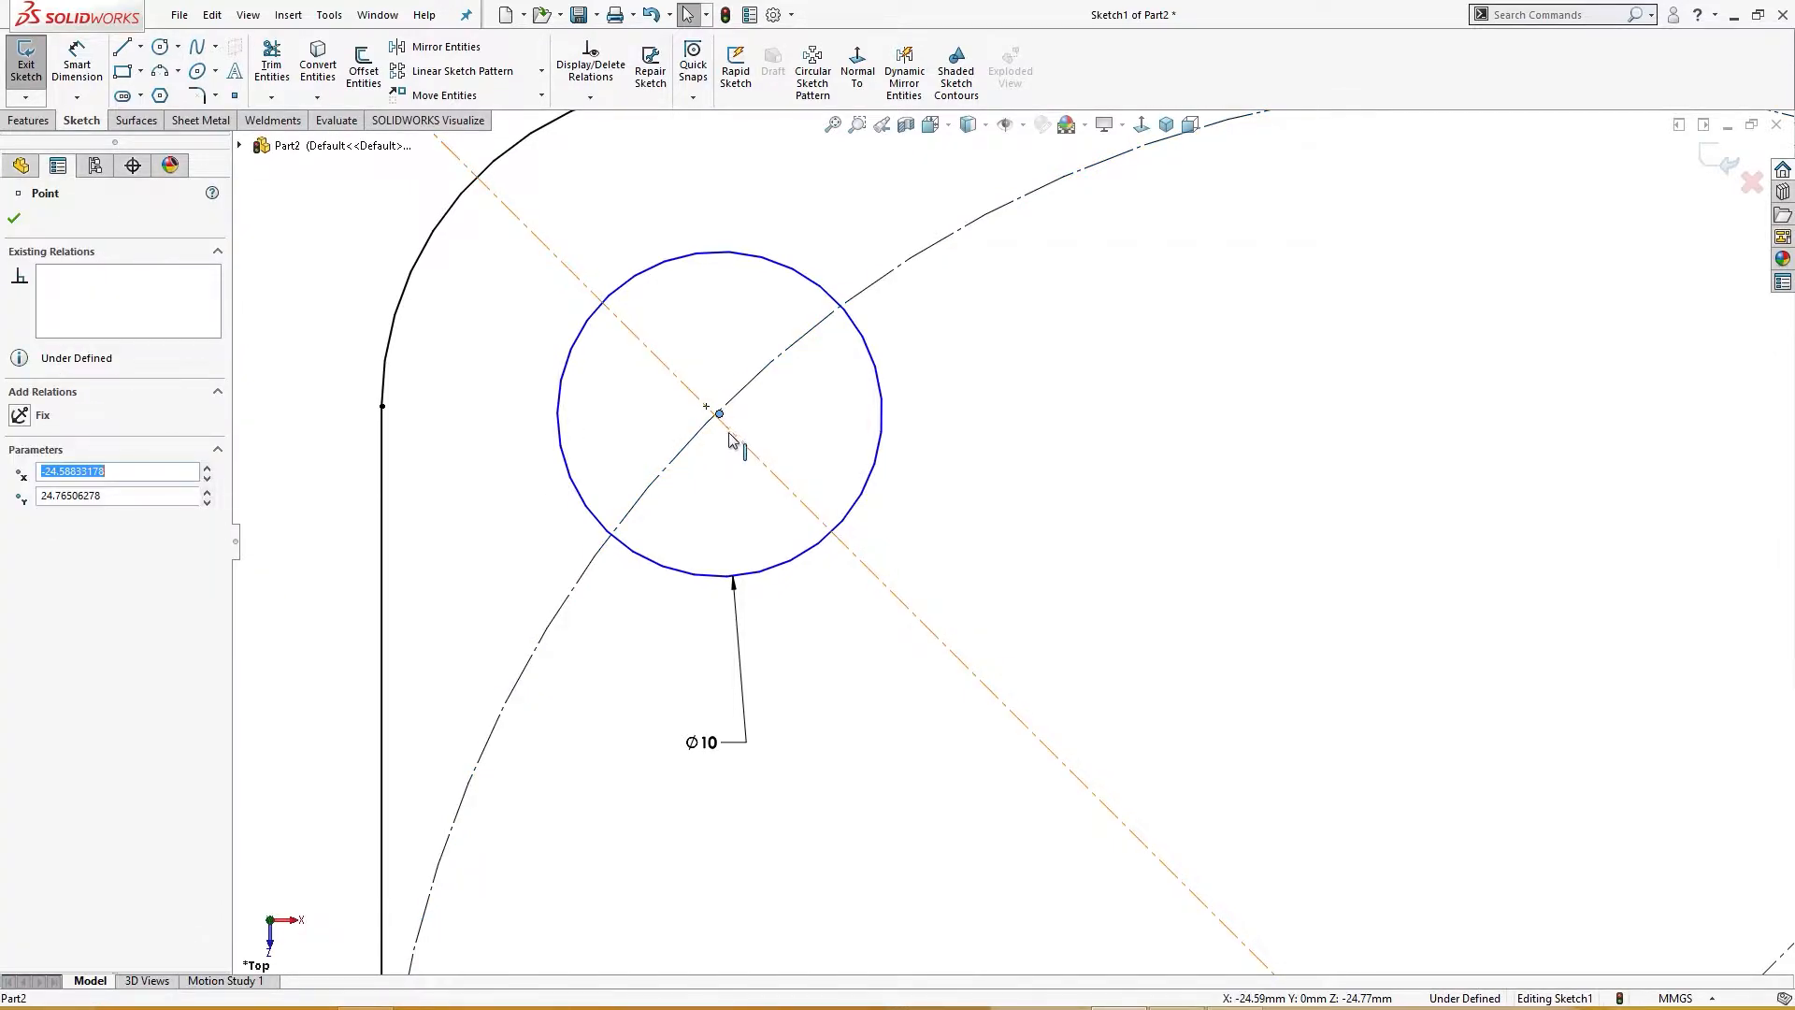
pyautogui.keyDown('ctrl'); pyautogui.click(733, 433); pyautogui.keyUp('ctrl')
pyautogui.click(815, 323)
pyautogui.click(962, 521)
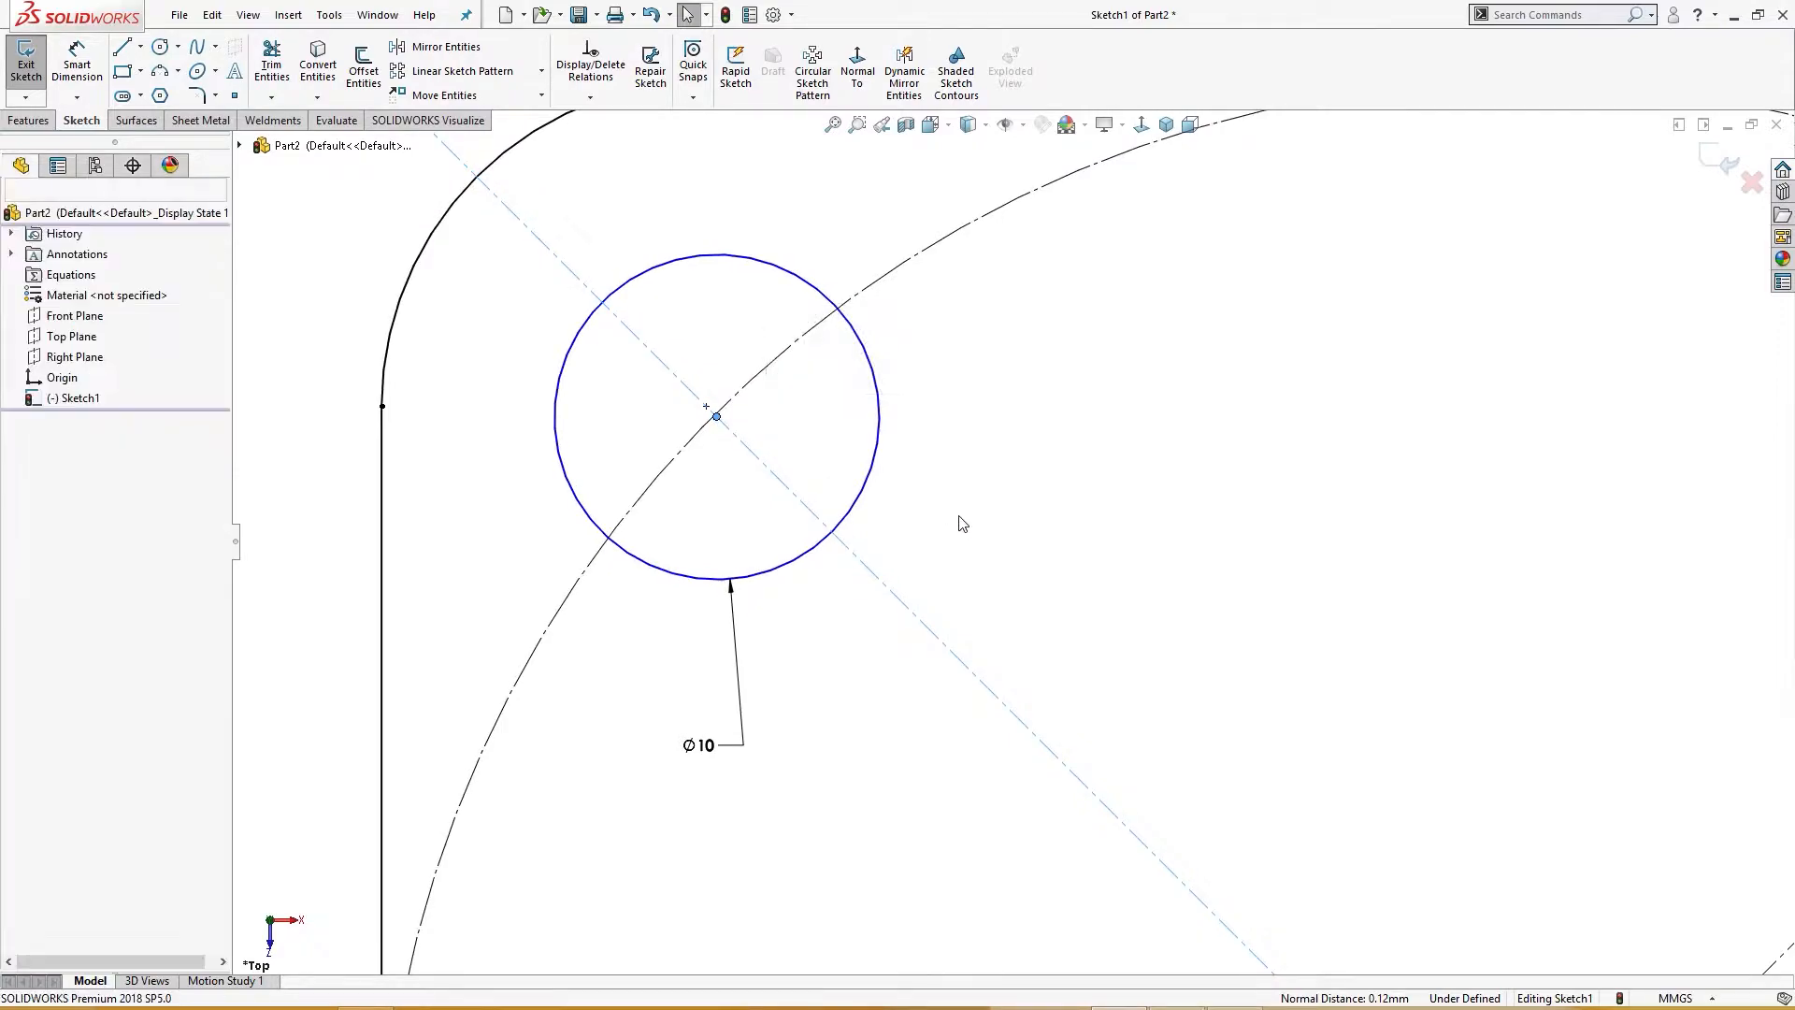
pyautogui.click(716, 417)
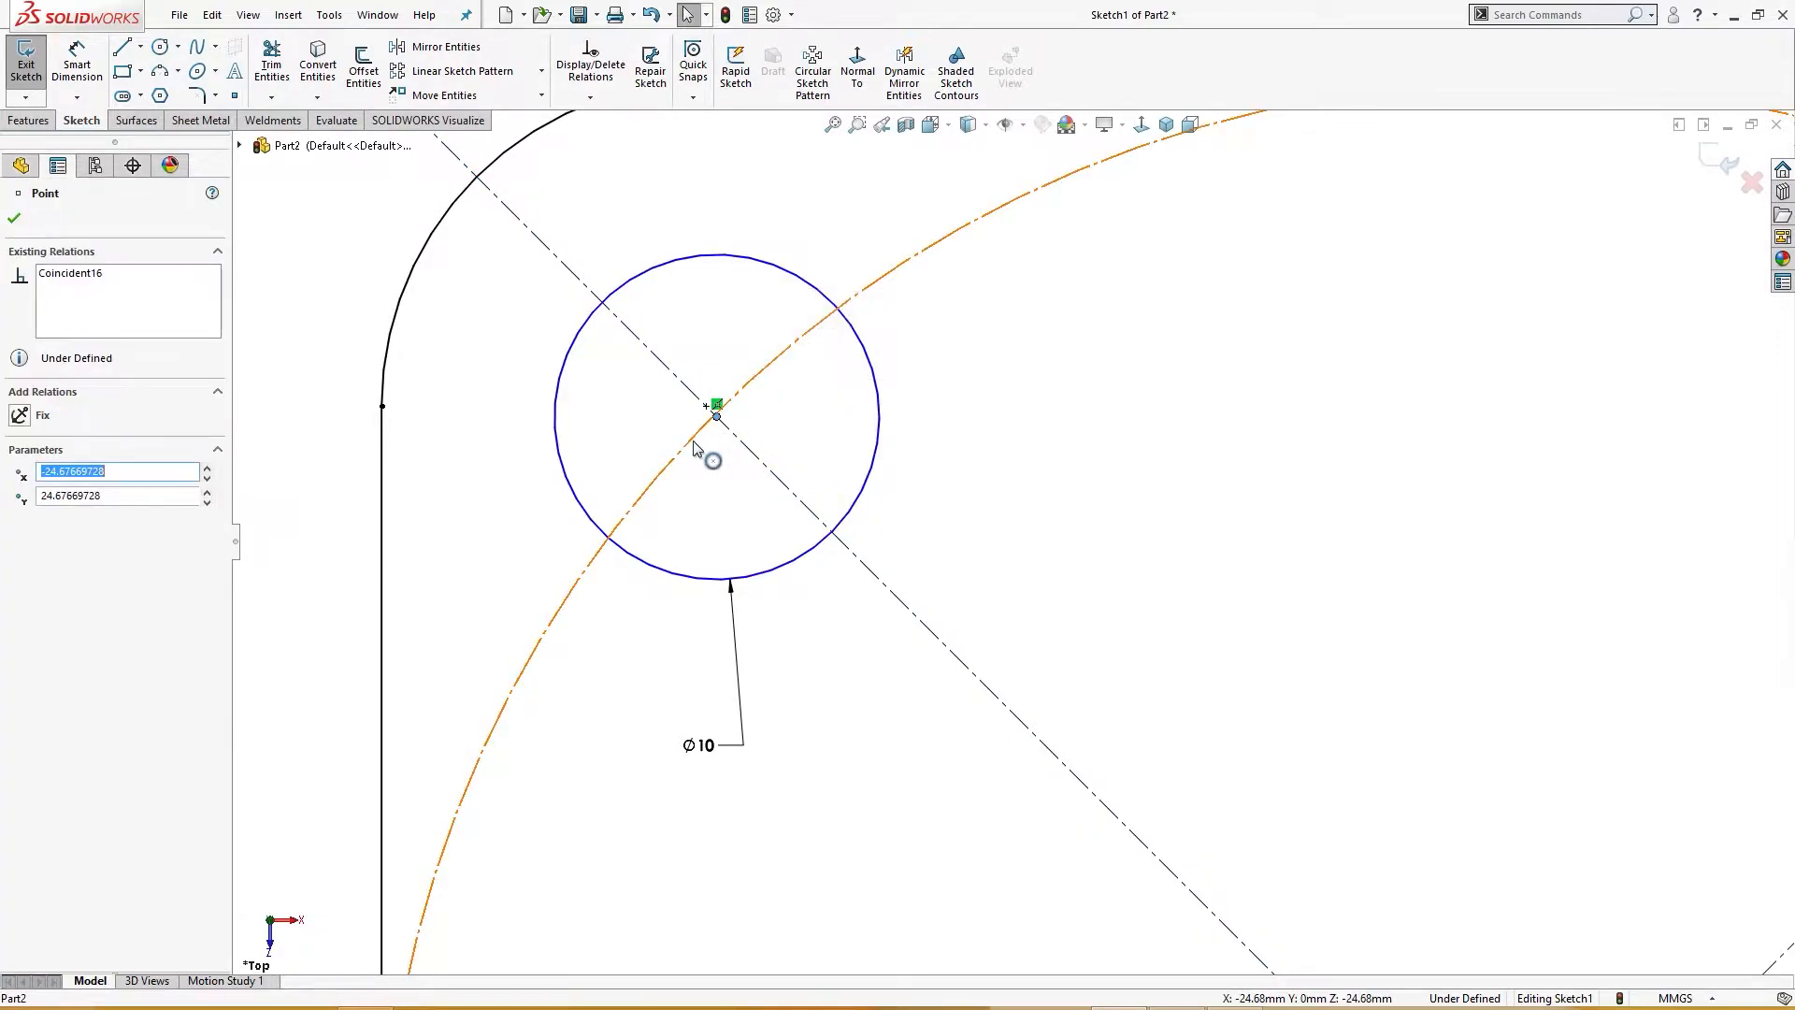
pyautogui.keyDown('ctrl'); pyautogui.click(700, 432); pyautogui.keyUp('ctrl')
pyautogui.click(777, 353)
pyautogui.scroll(-5, 1025, 505)
pyautogui.scroll(-2, 1064, 559)
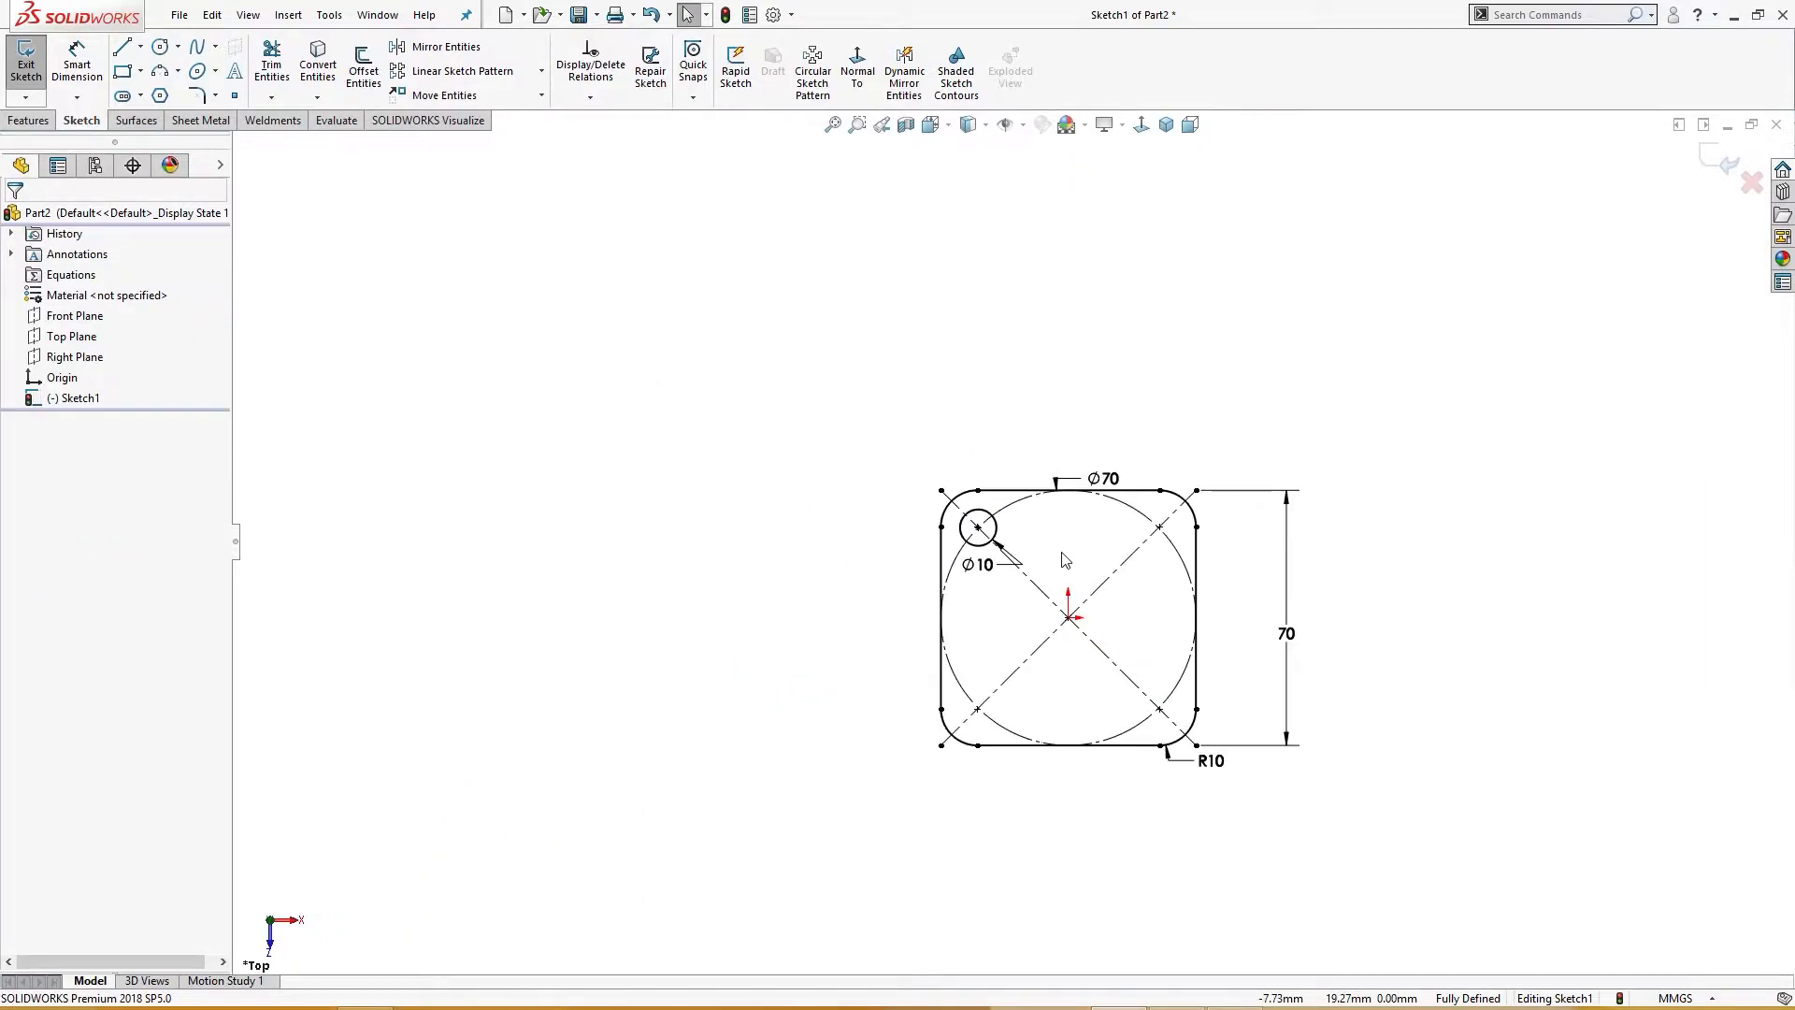
# Step: Pattern the 10 mm hole four times around the origin with a circular sketch pattern over 360 degrees
pyautogui.click(541, 71)
pyautogui.click(524, 117)
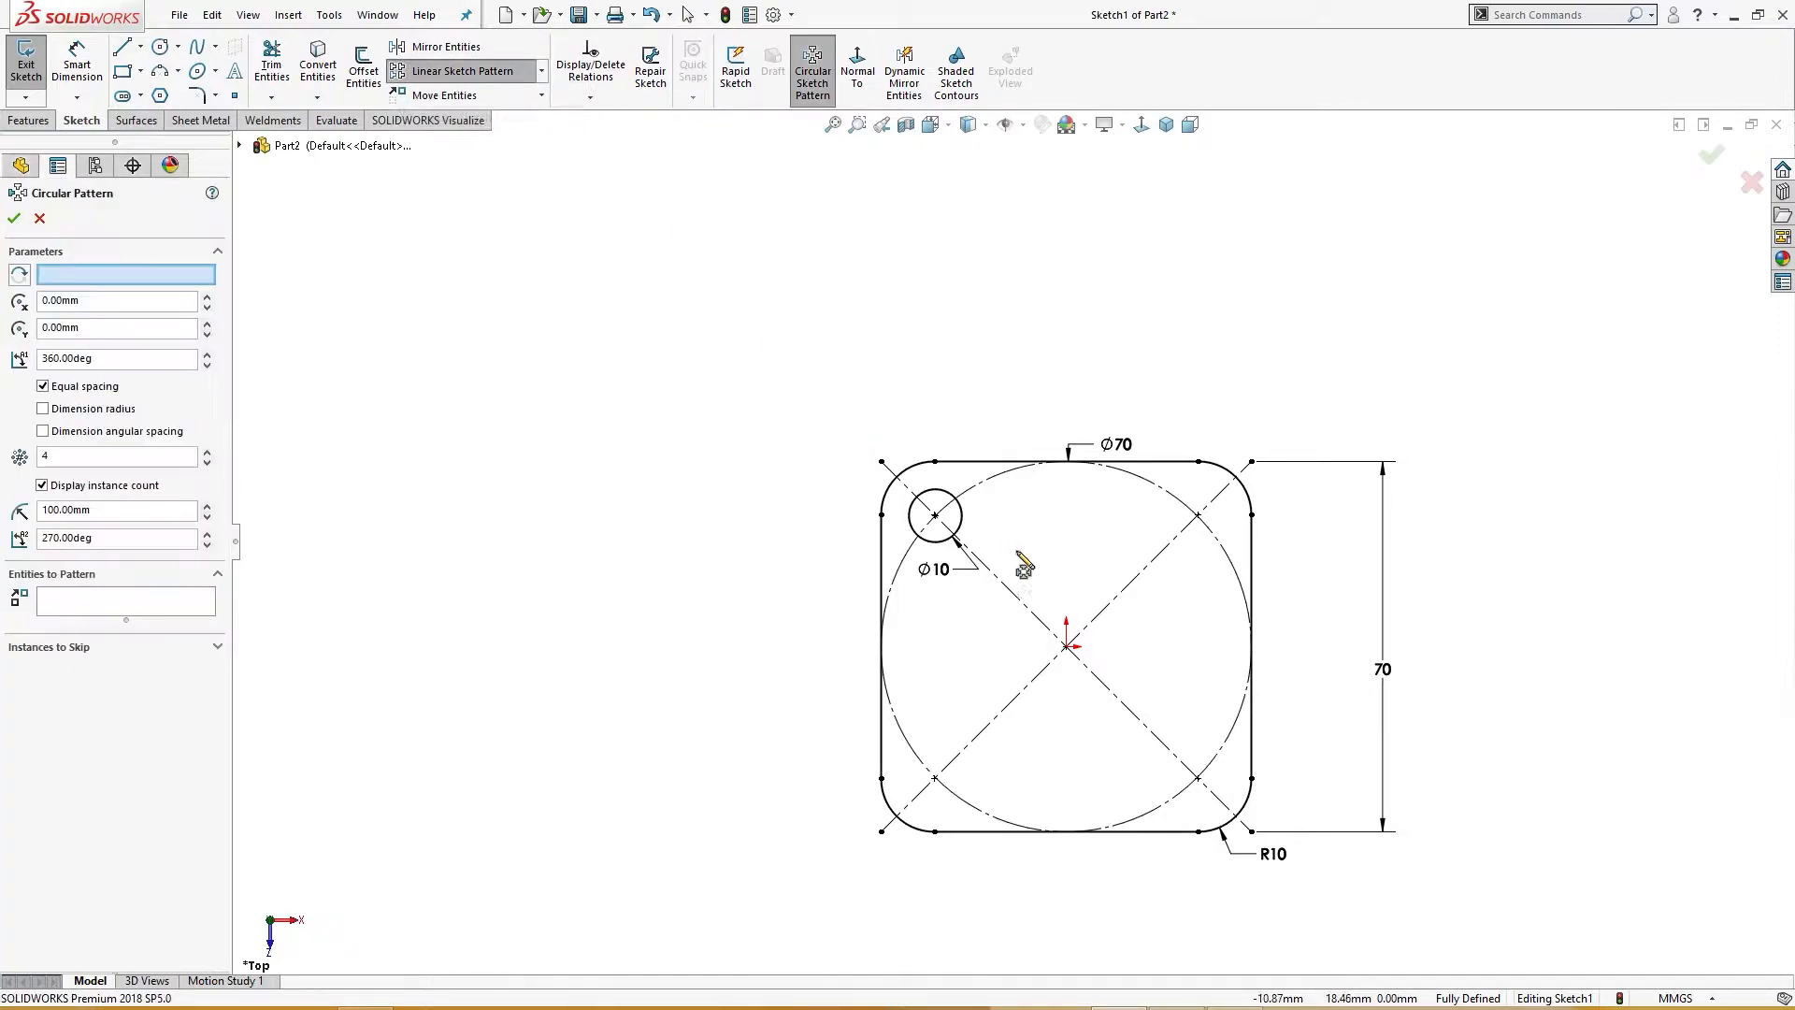
pyautogui.click(963, 522)
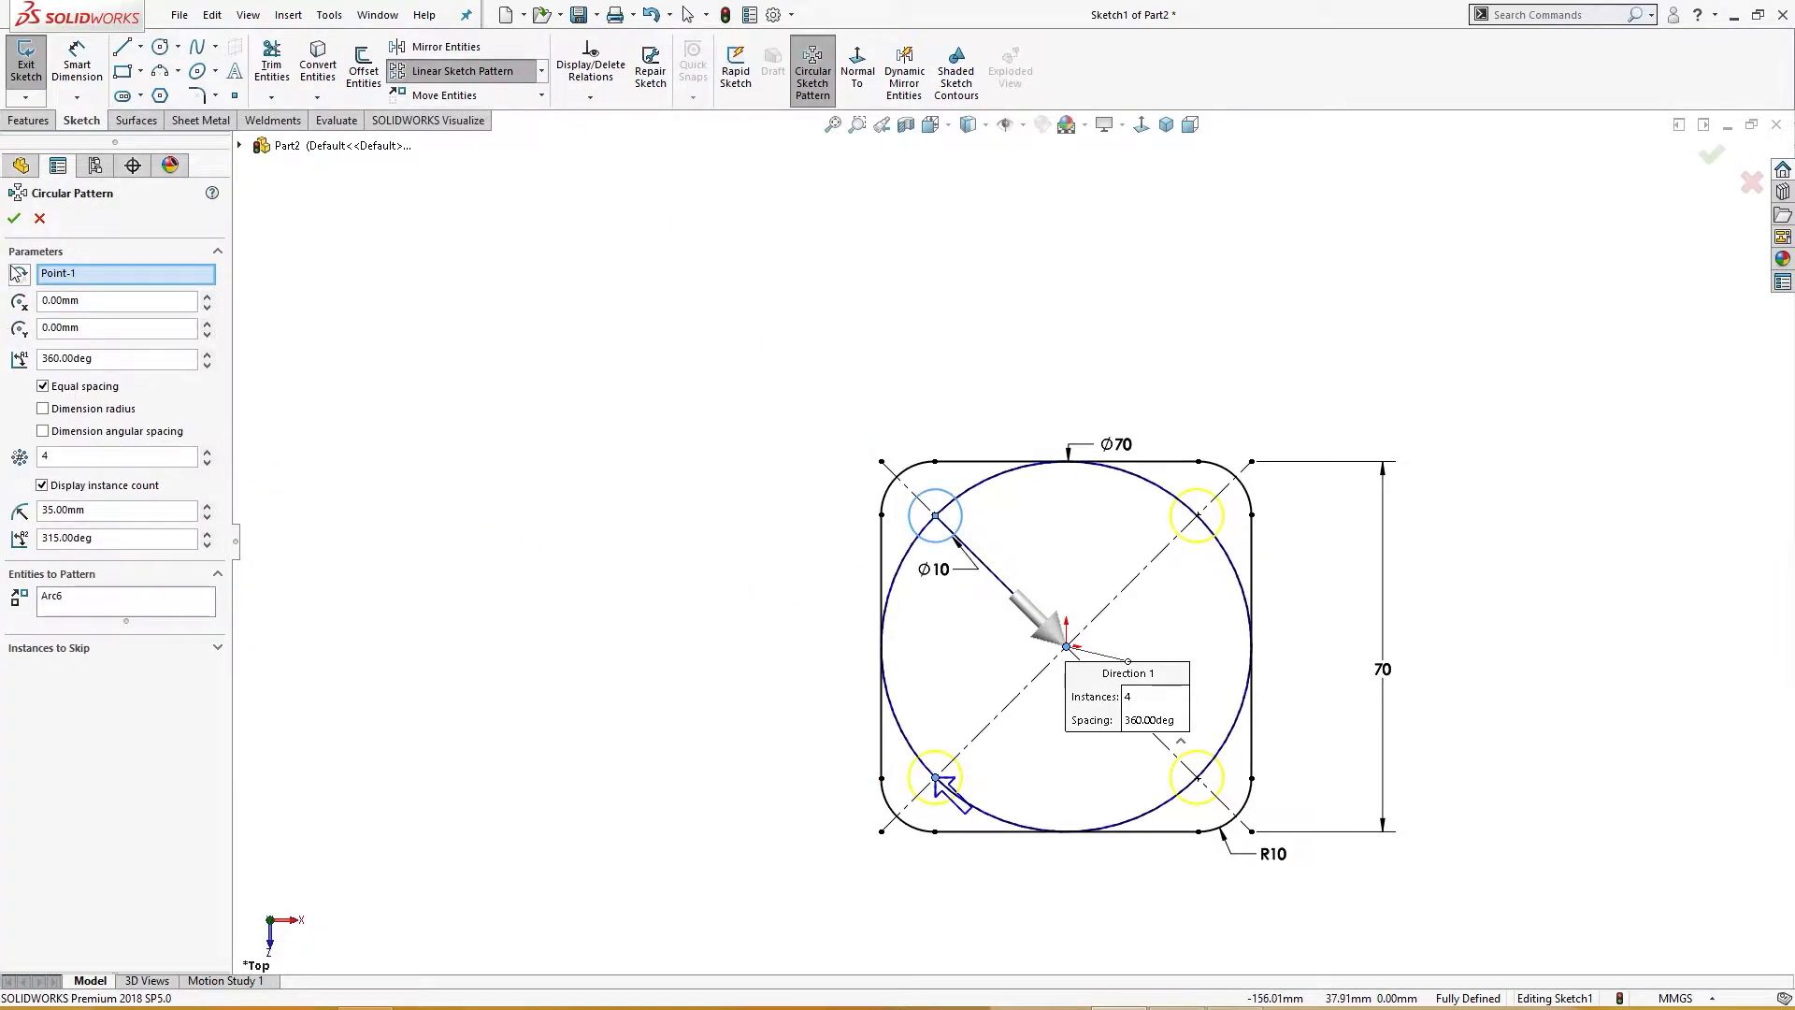
pyautogui.click(14, 218)
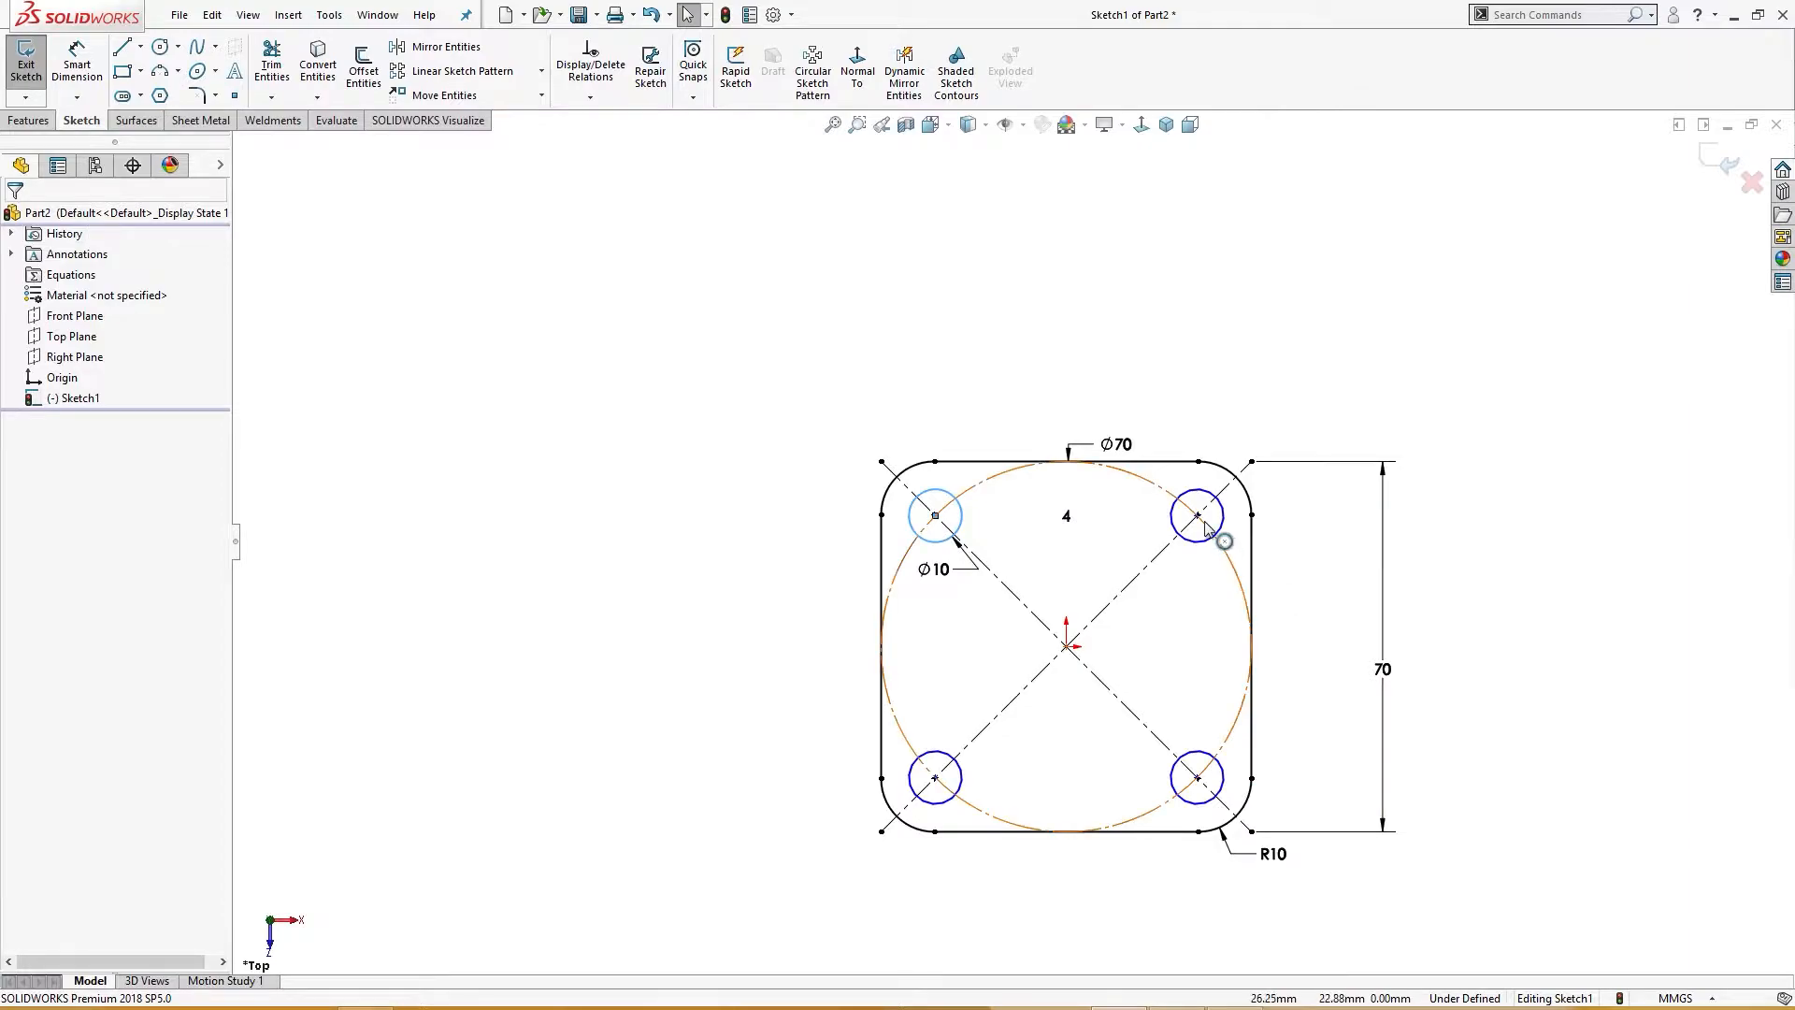
# Step: Try to add an intersection relation to the upper-right hole's centre, then undo it
pyautogui.scroll(-5, 1234, 519)
pyautogui.scroll(-4, 1112, 540)
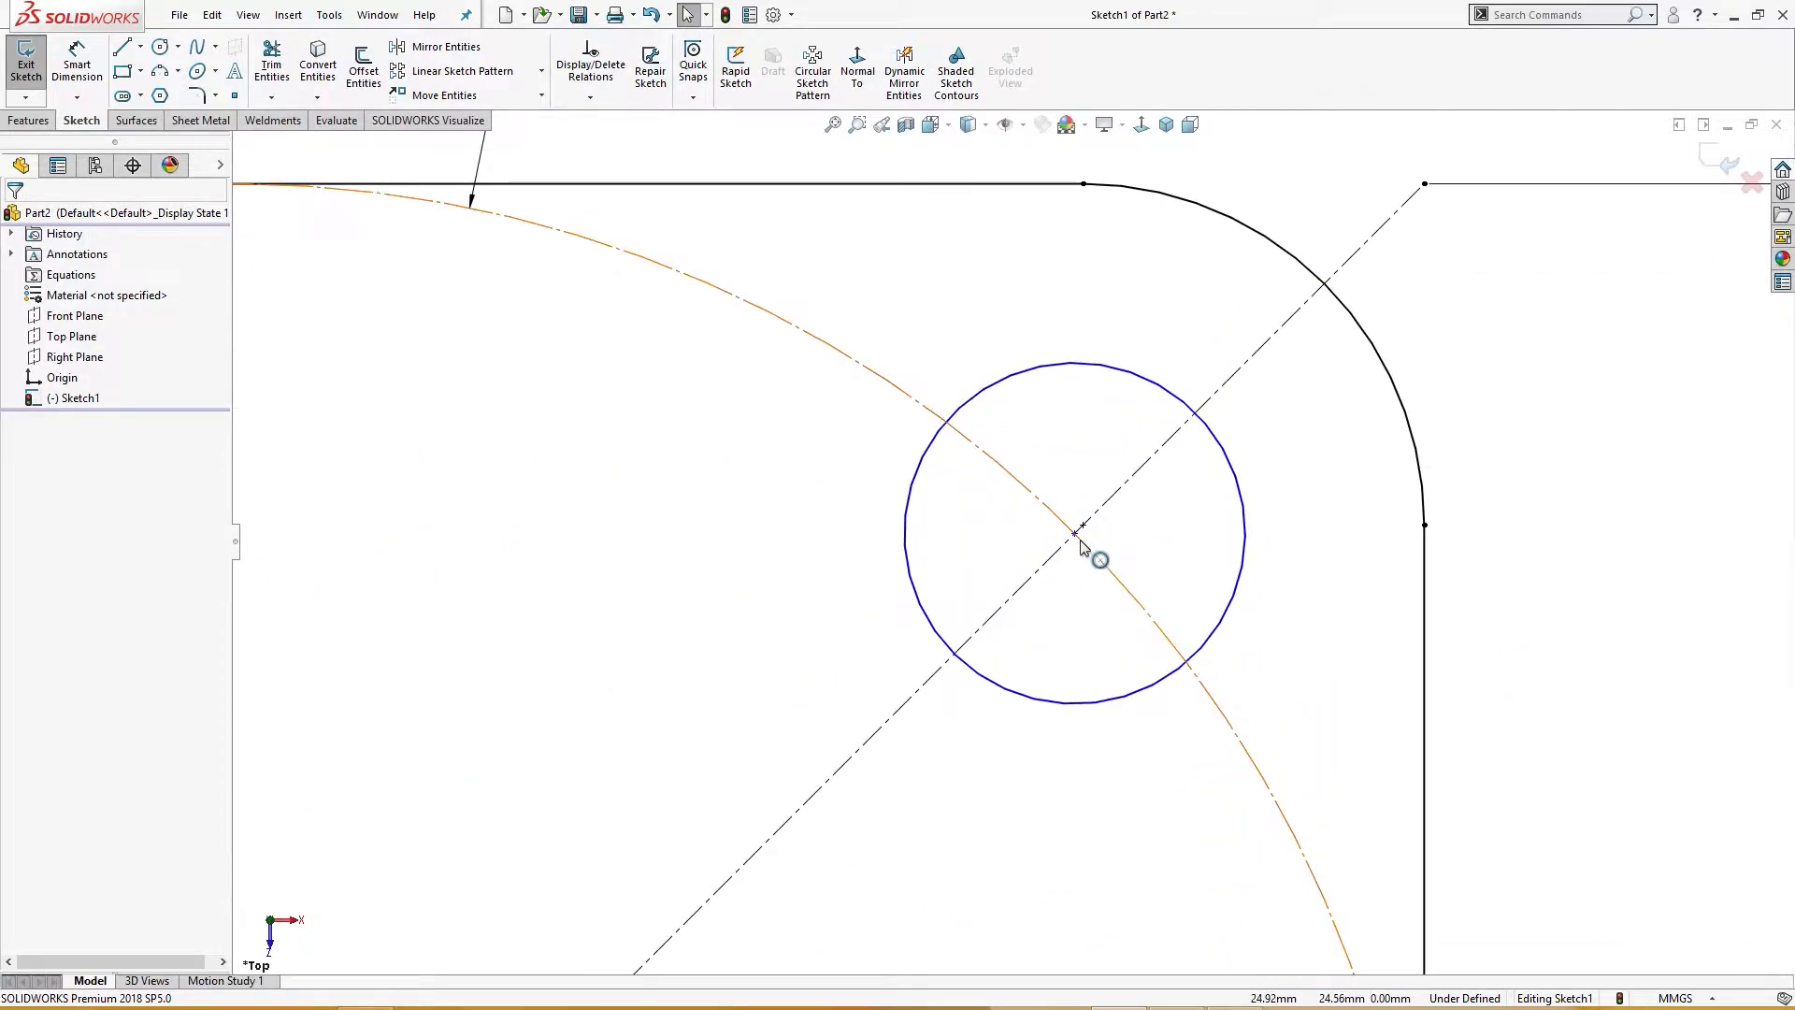
pyautogui.keyDown('ctrl'); pyautogui.click(1076, 536); pyautogui.keyUp('ctrl')
pyautogui.keyDown('ctrl'); pyautogui.click(1105, 565); pyautogui.keyUp('ctrl')
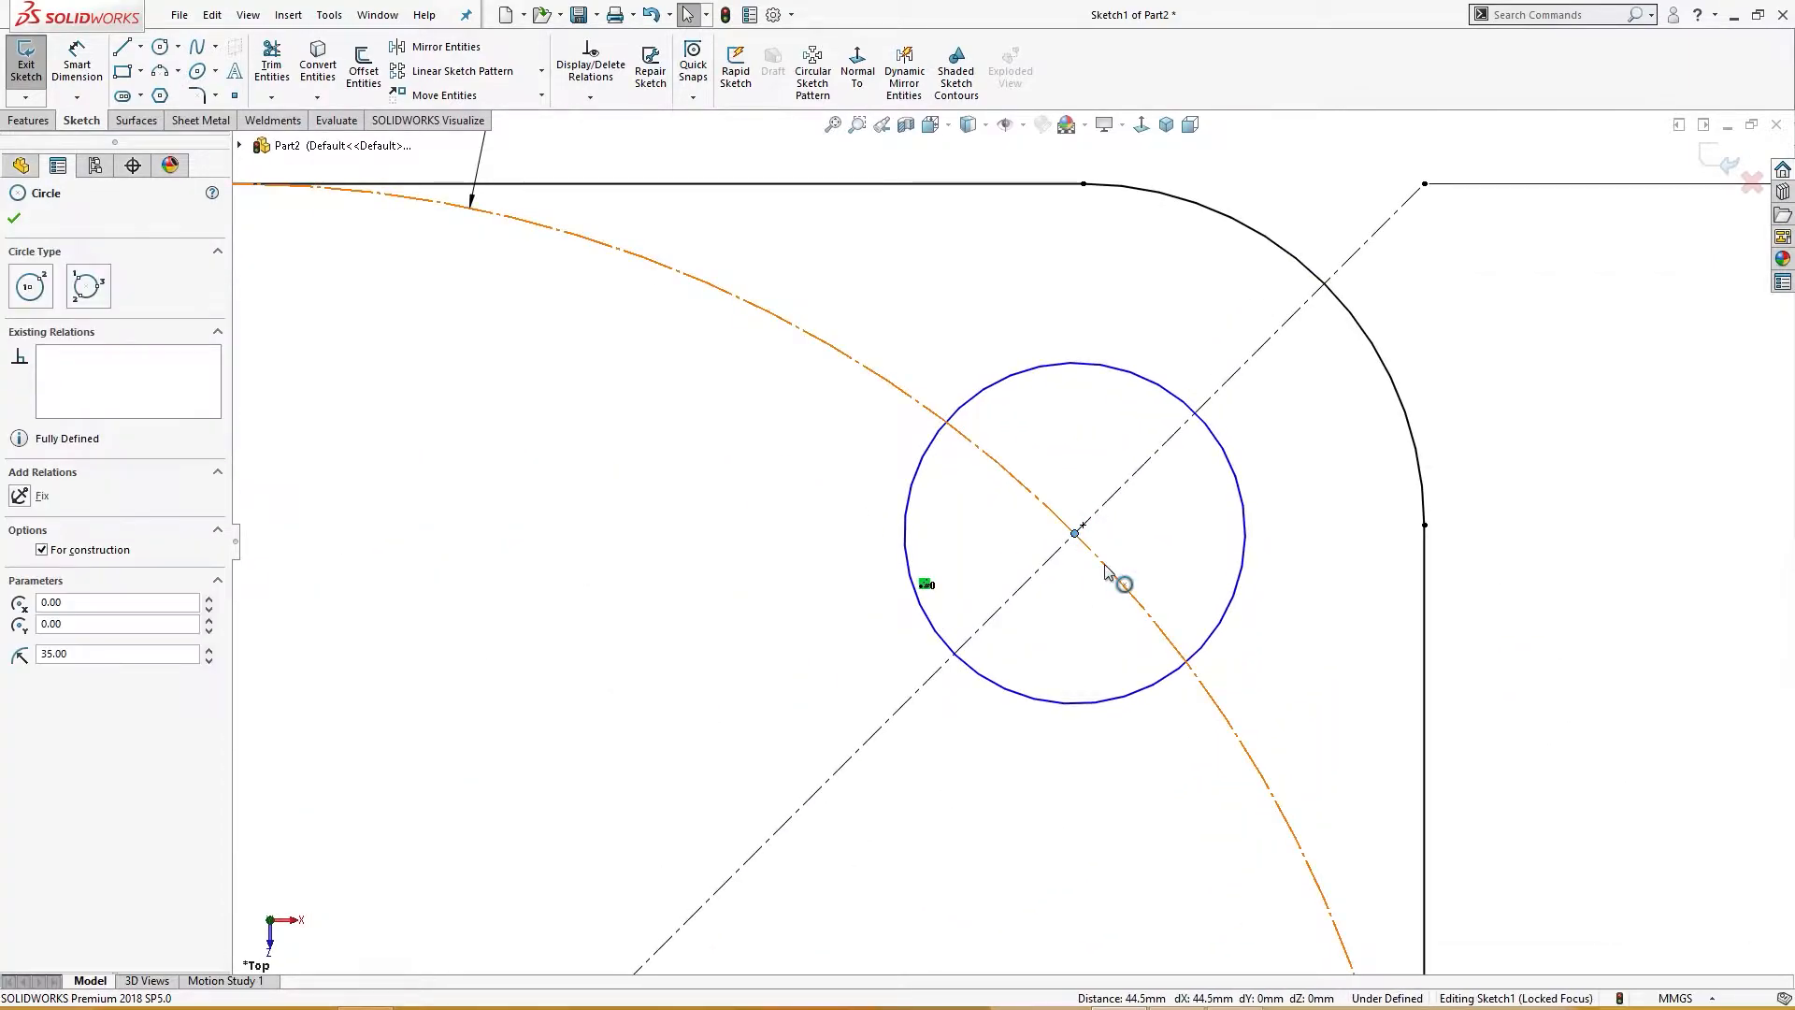
pyautogui.click(1159, 453)
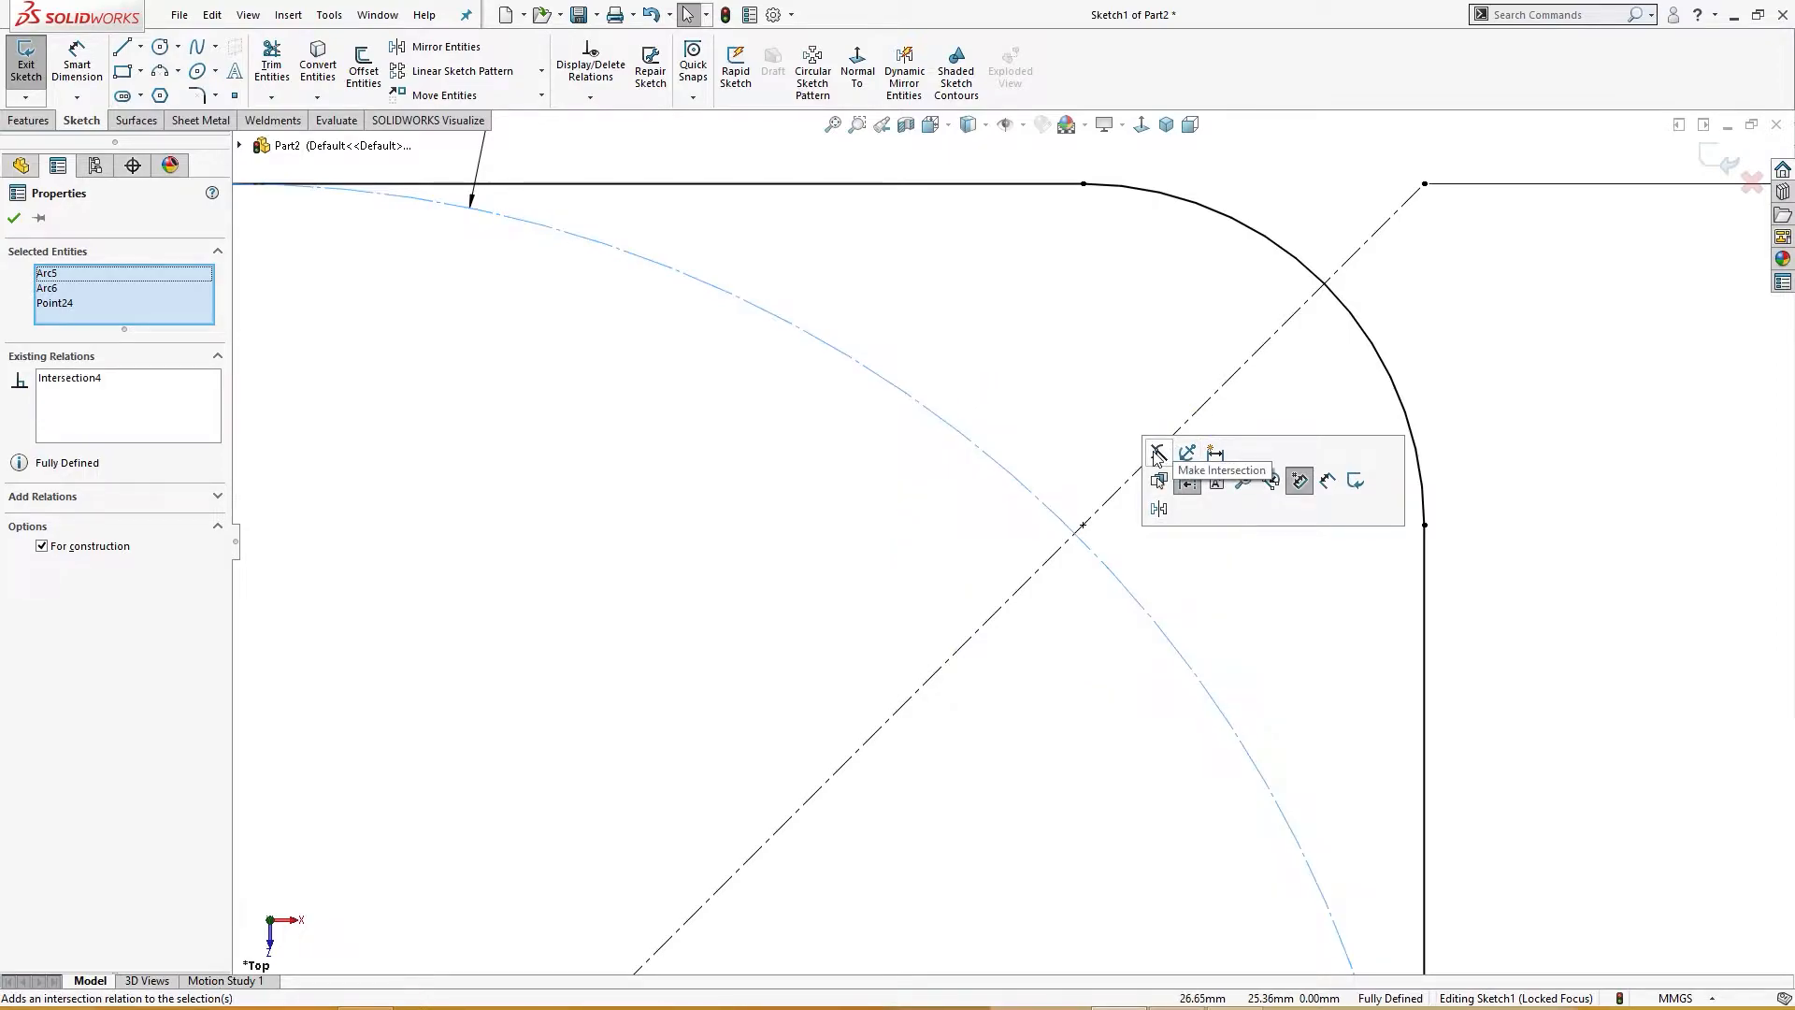
pyautogui.click(1133, 639)
pyautogui.scroll(4, 1133, 639)
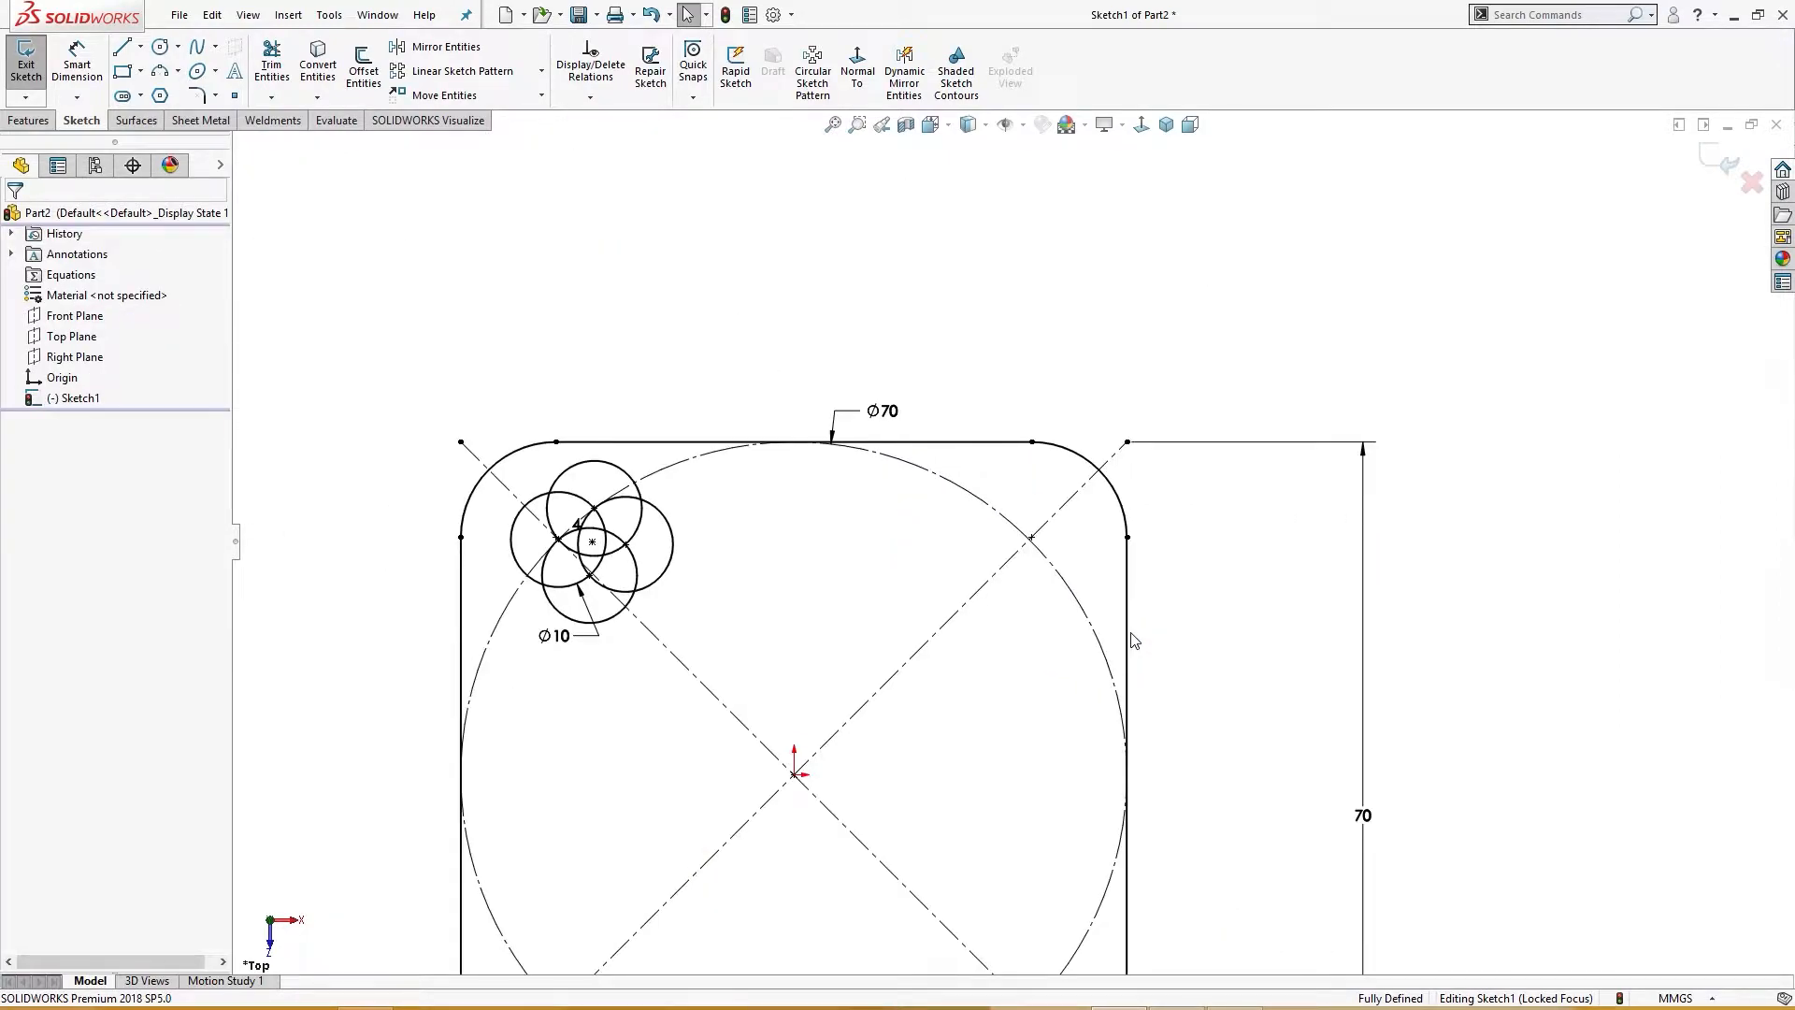
pyautogui.hotkey('ctrl', 'z')
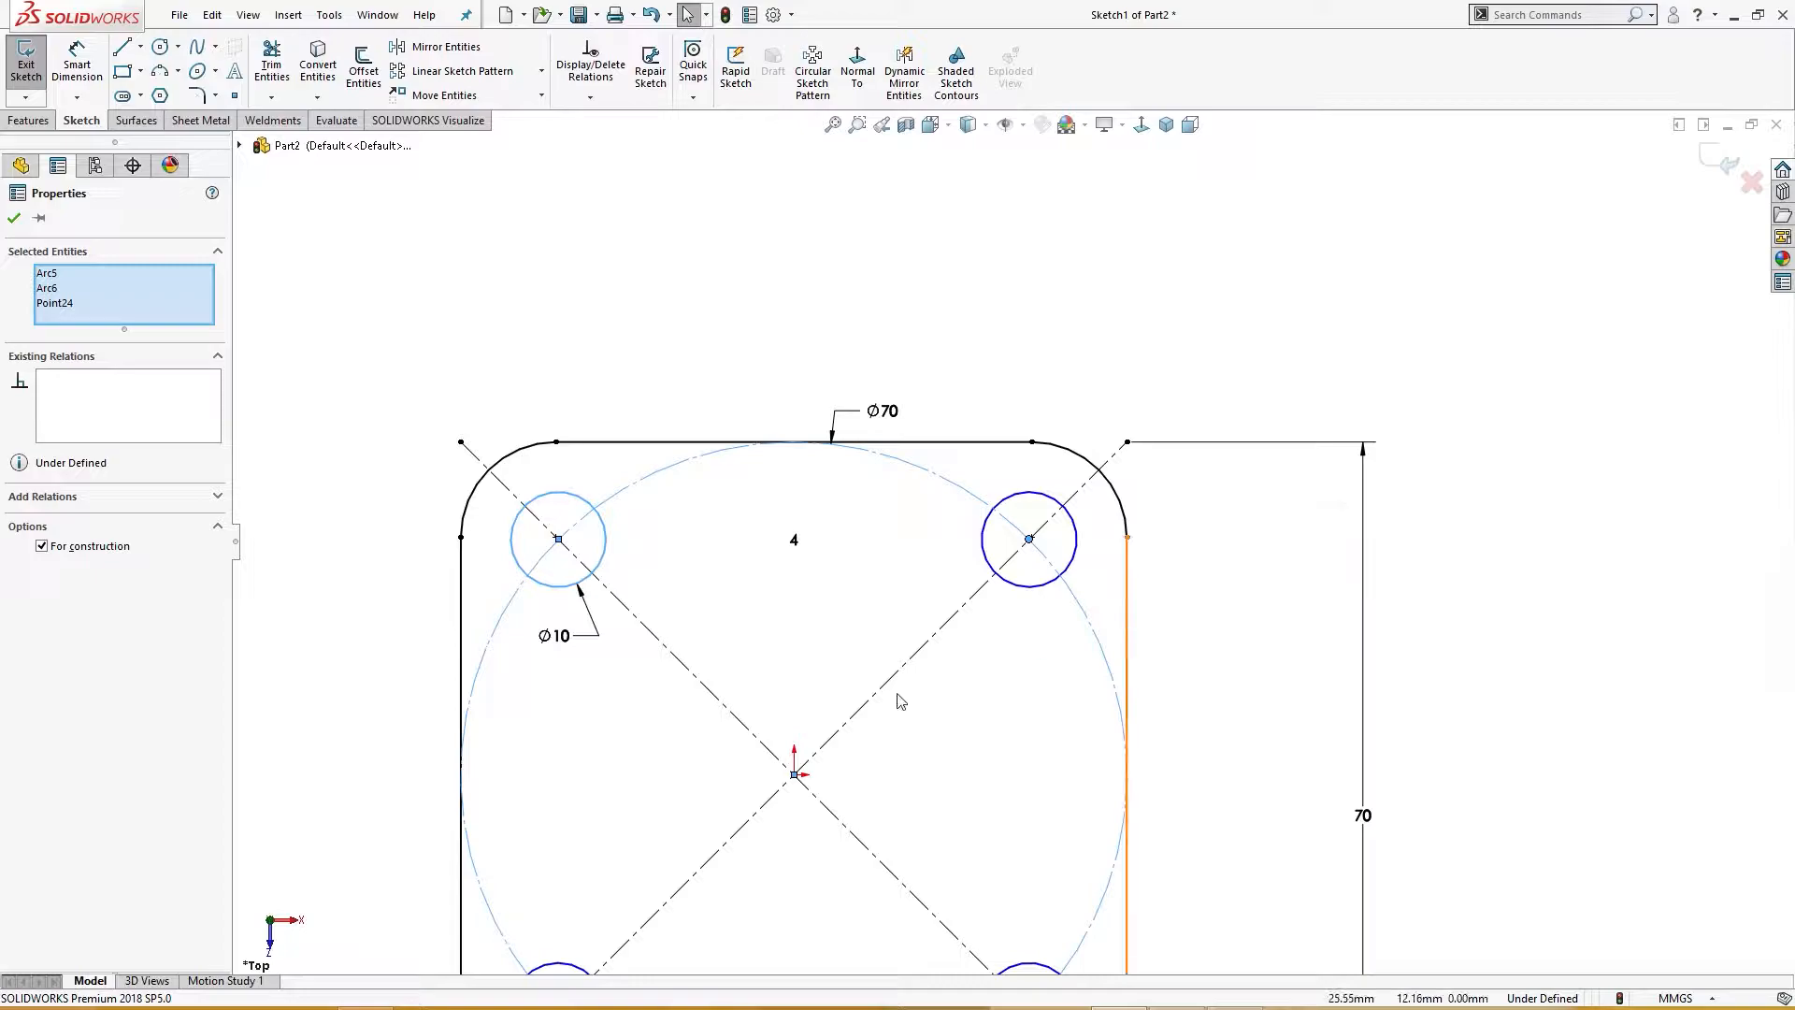
# Step: Test whether the upper-right patterned hole's centre can be dragged out of place
pyautogui.click(902, 702)
pyautogui.moveTo(1029, 539); pyautogui.dragTo(1033, 537)
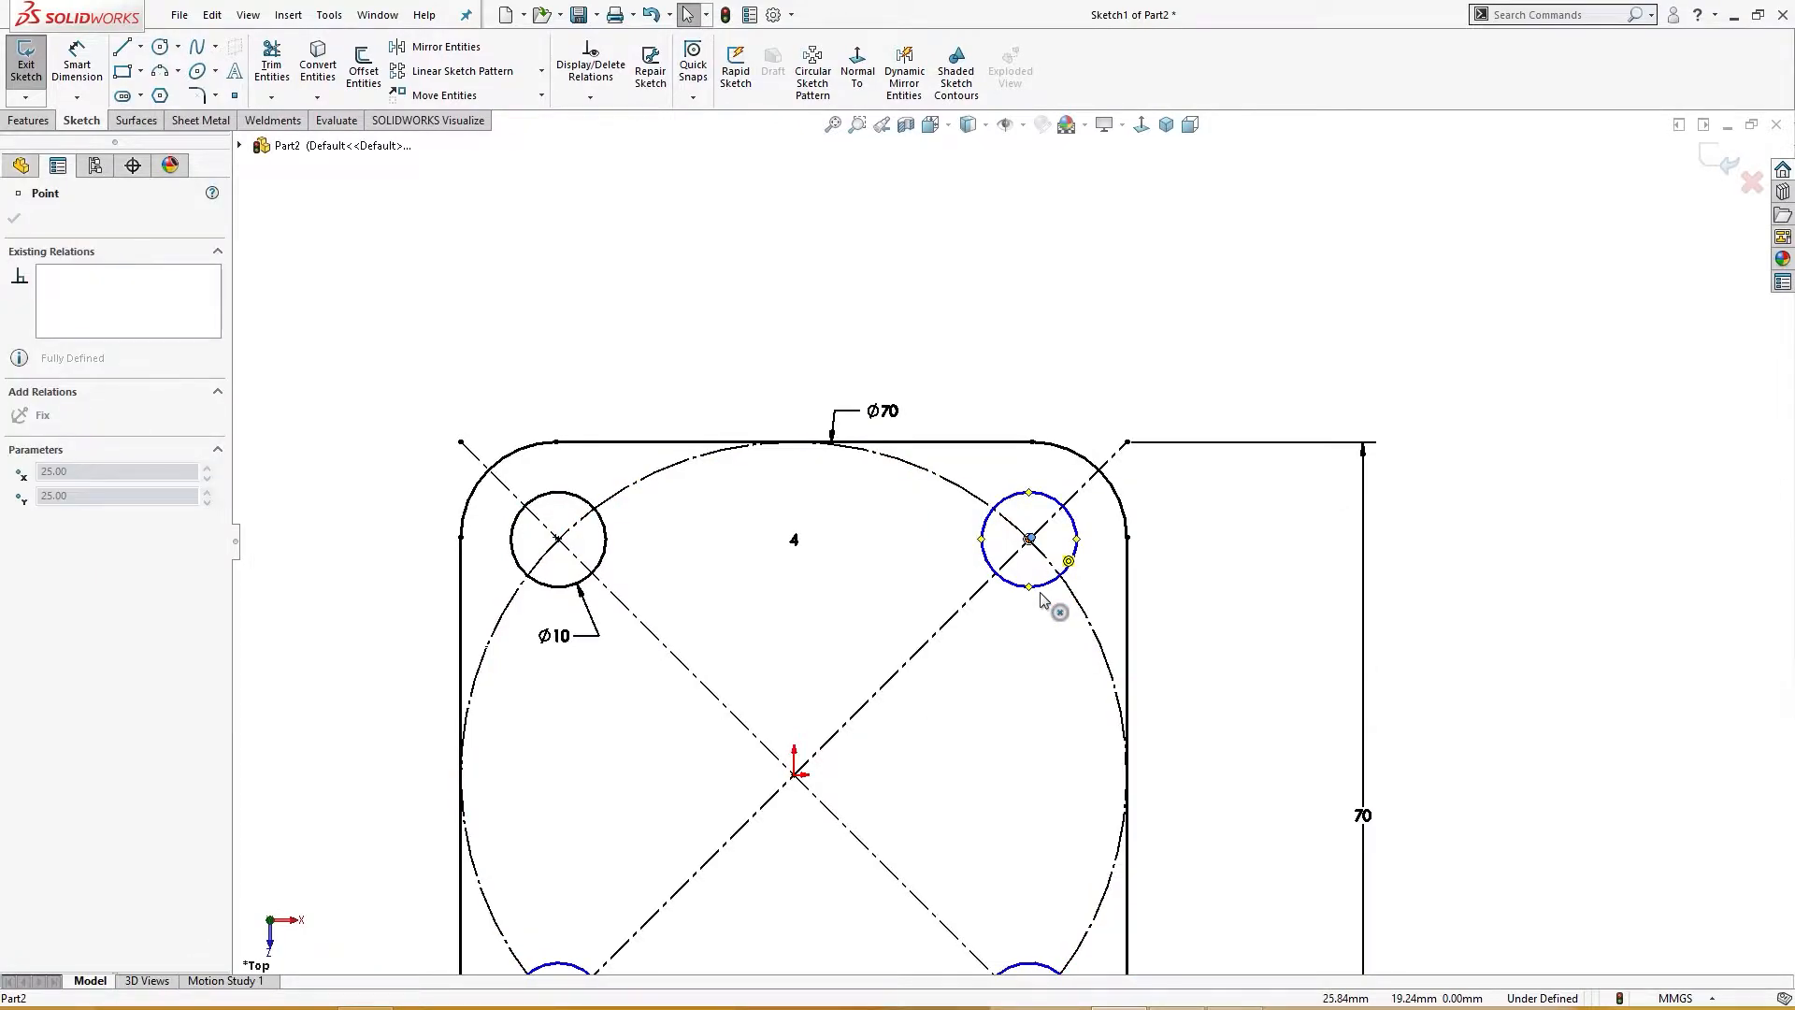
pyautogui.click(1076, 735)
pyautogui.scroll(3, 1065, 736)
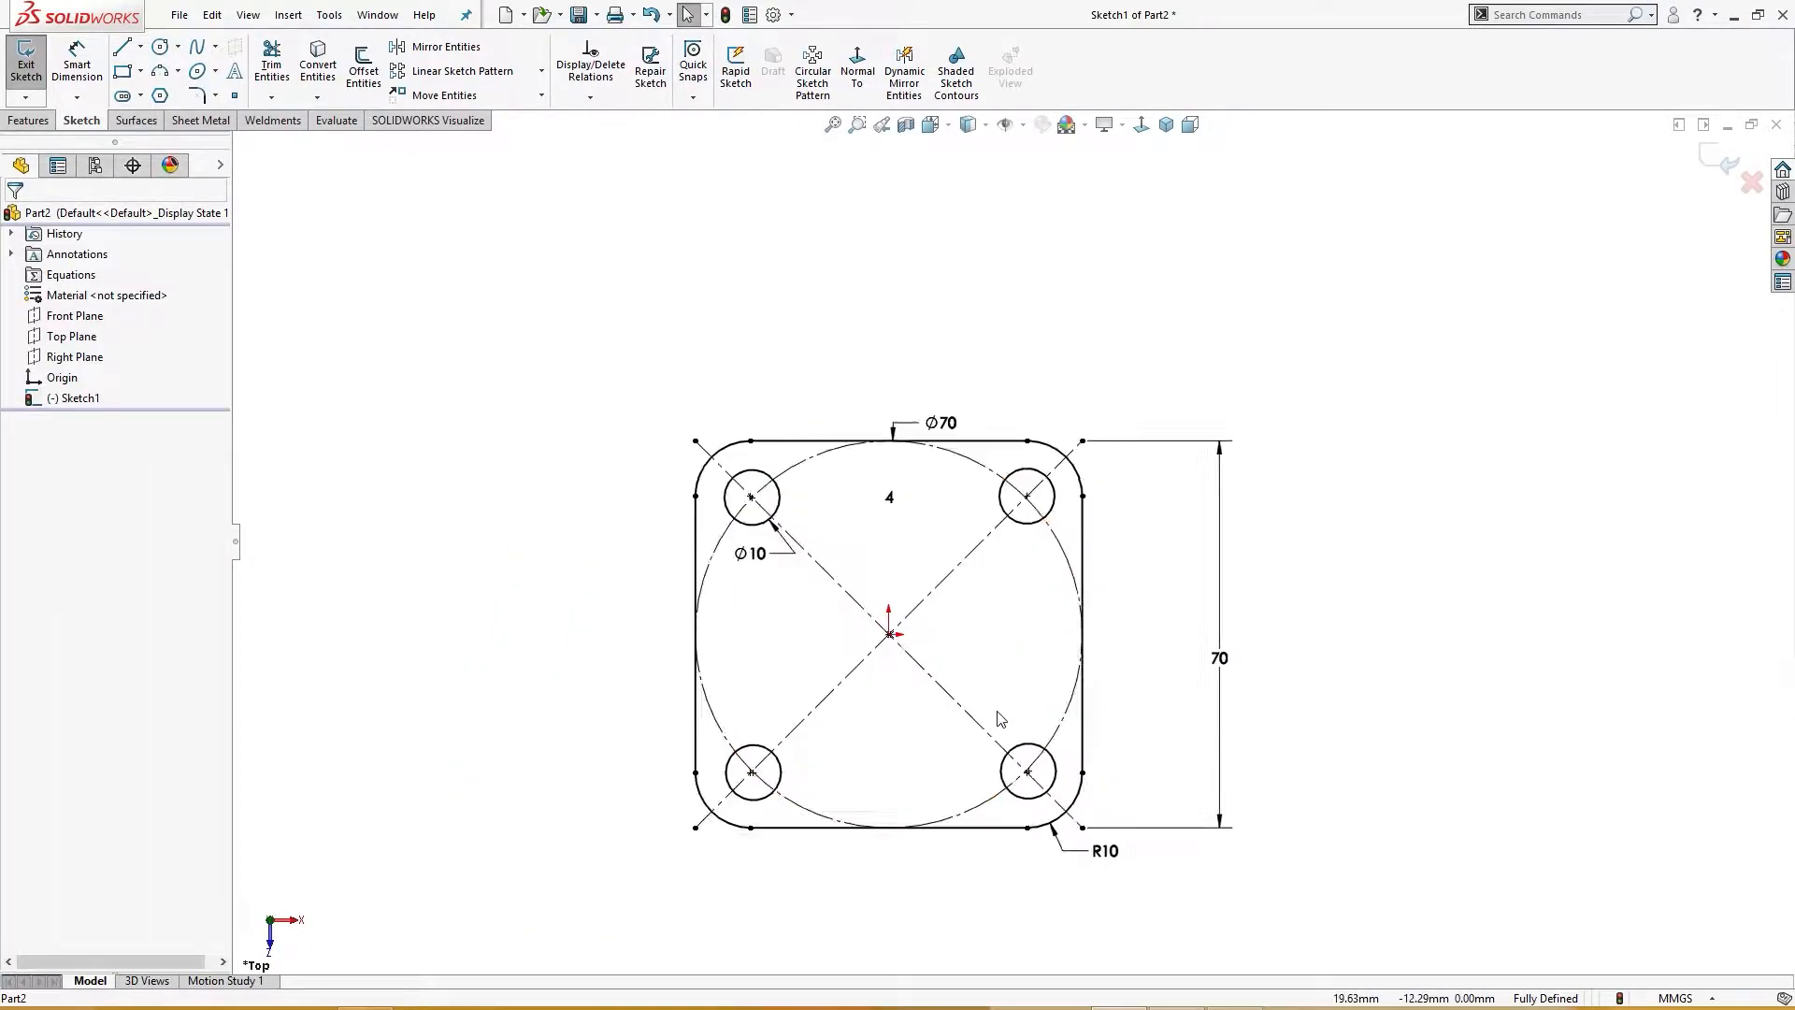
pyautogui.scroll(-2, 999, 718)
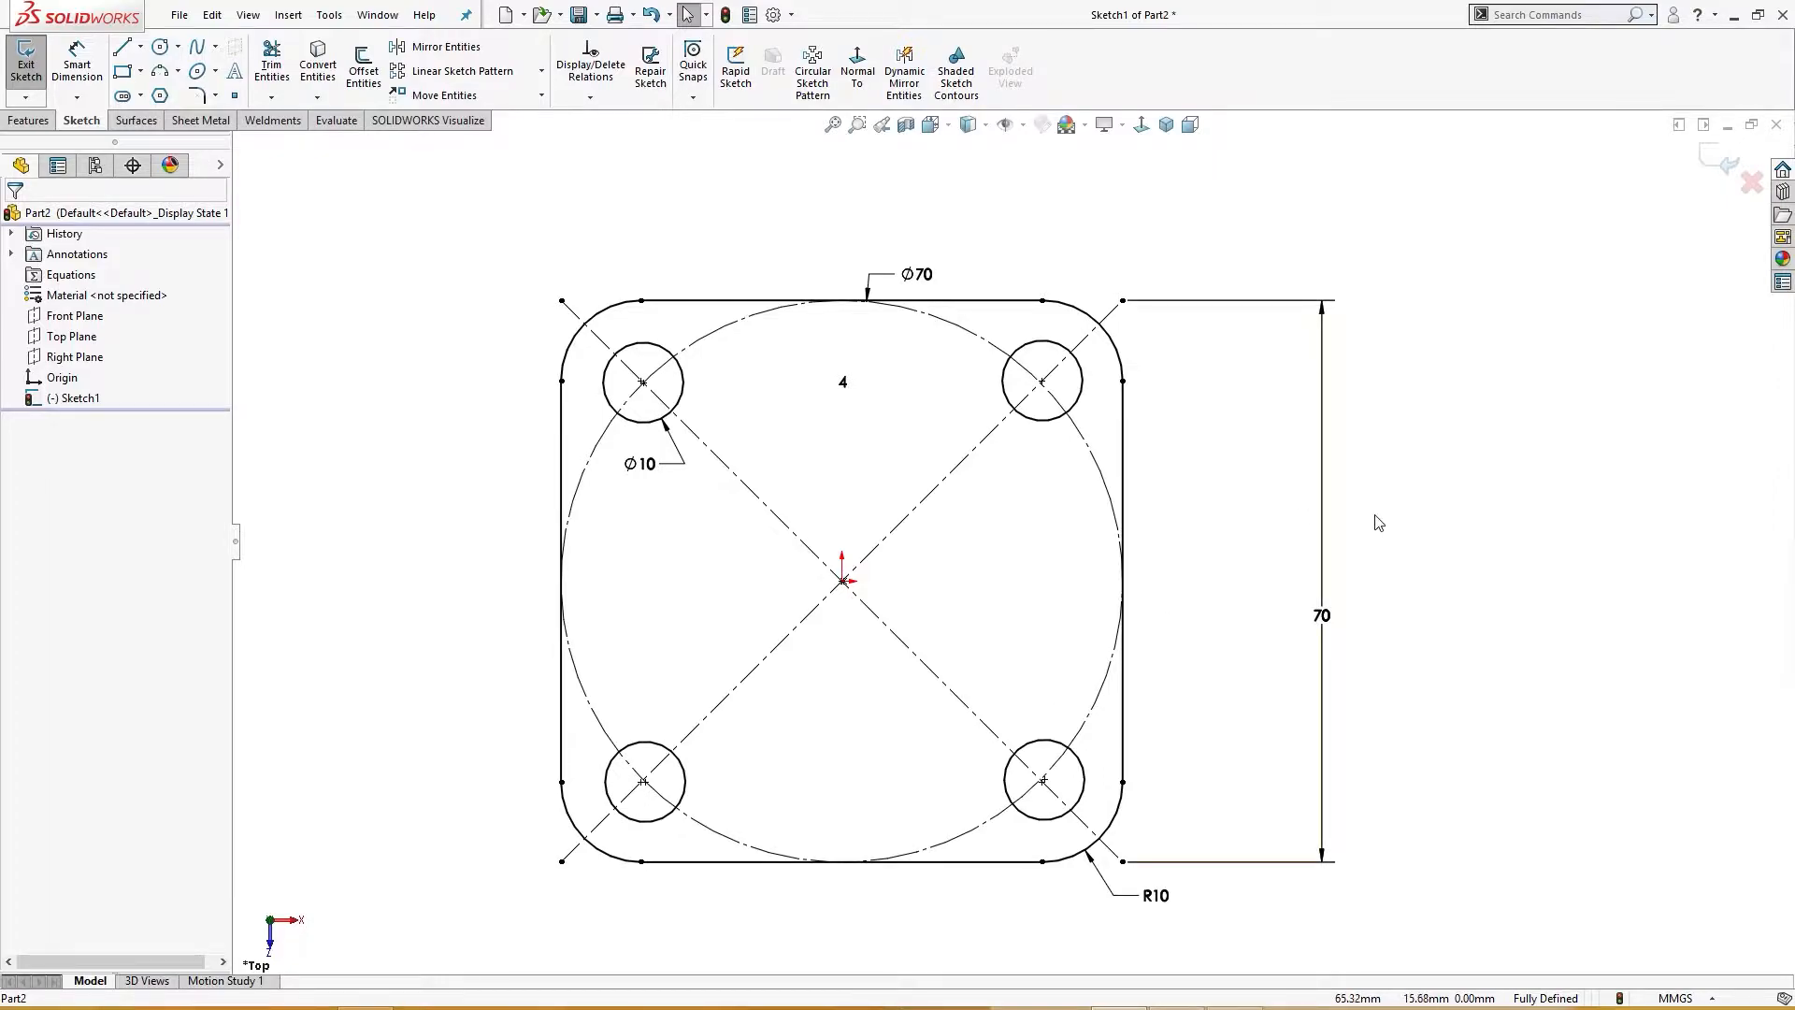
# Step: Extrude the filleted square sketch with its four holes into a 10 mm thick base plate
pyautogui.press('s')
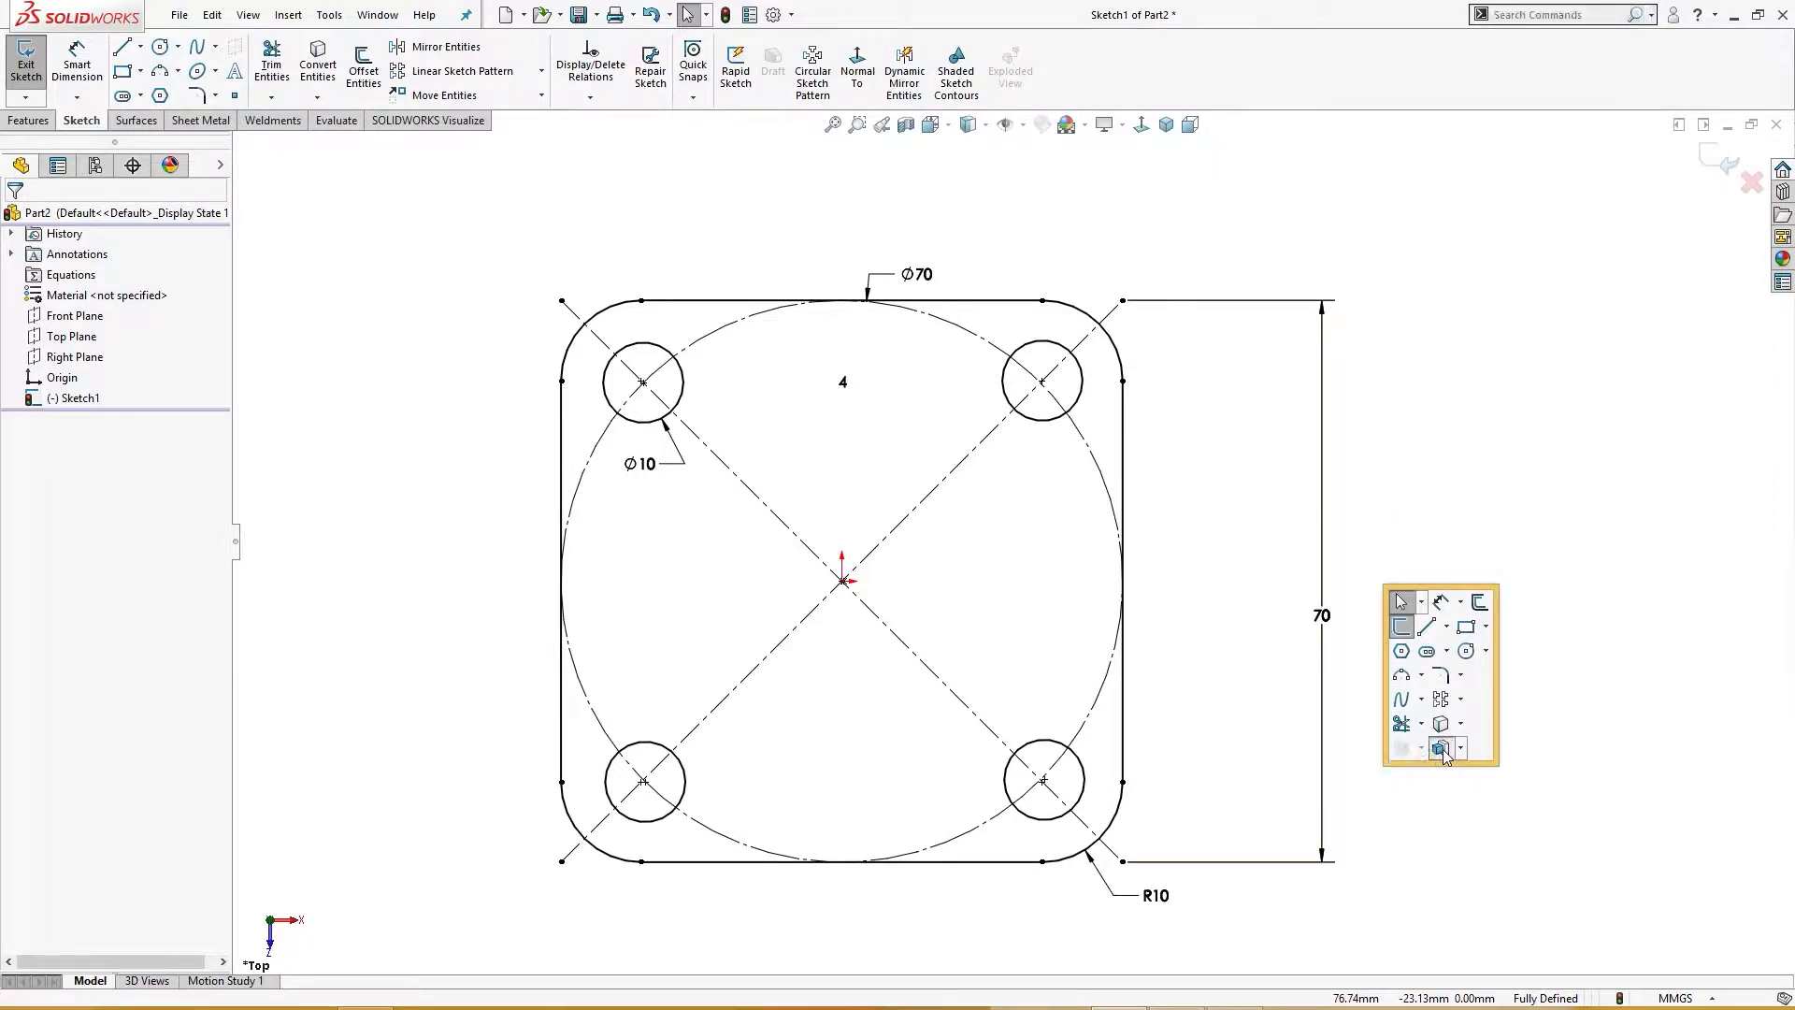
pyautogui.click(1445, 752)
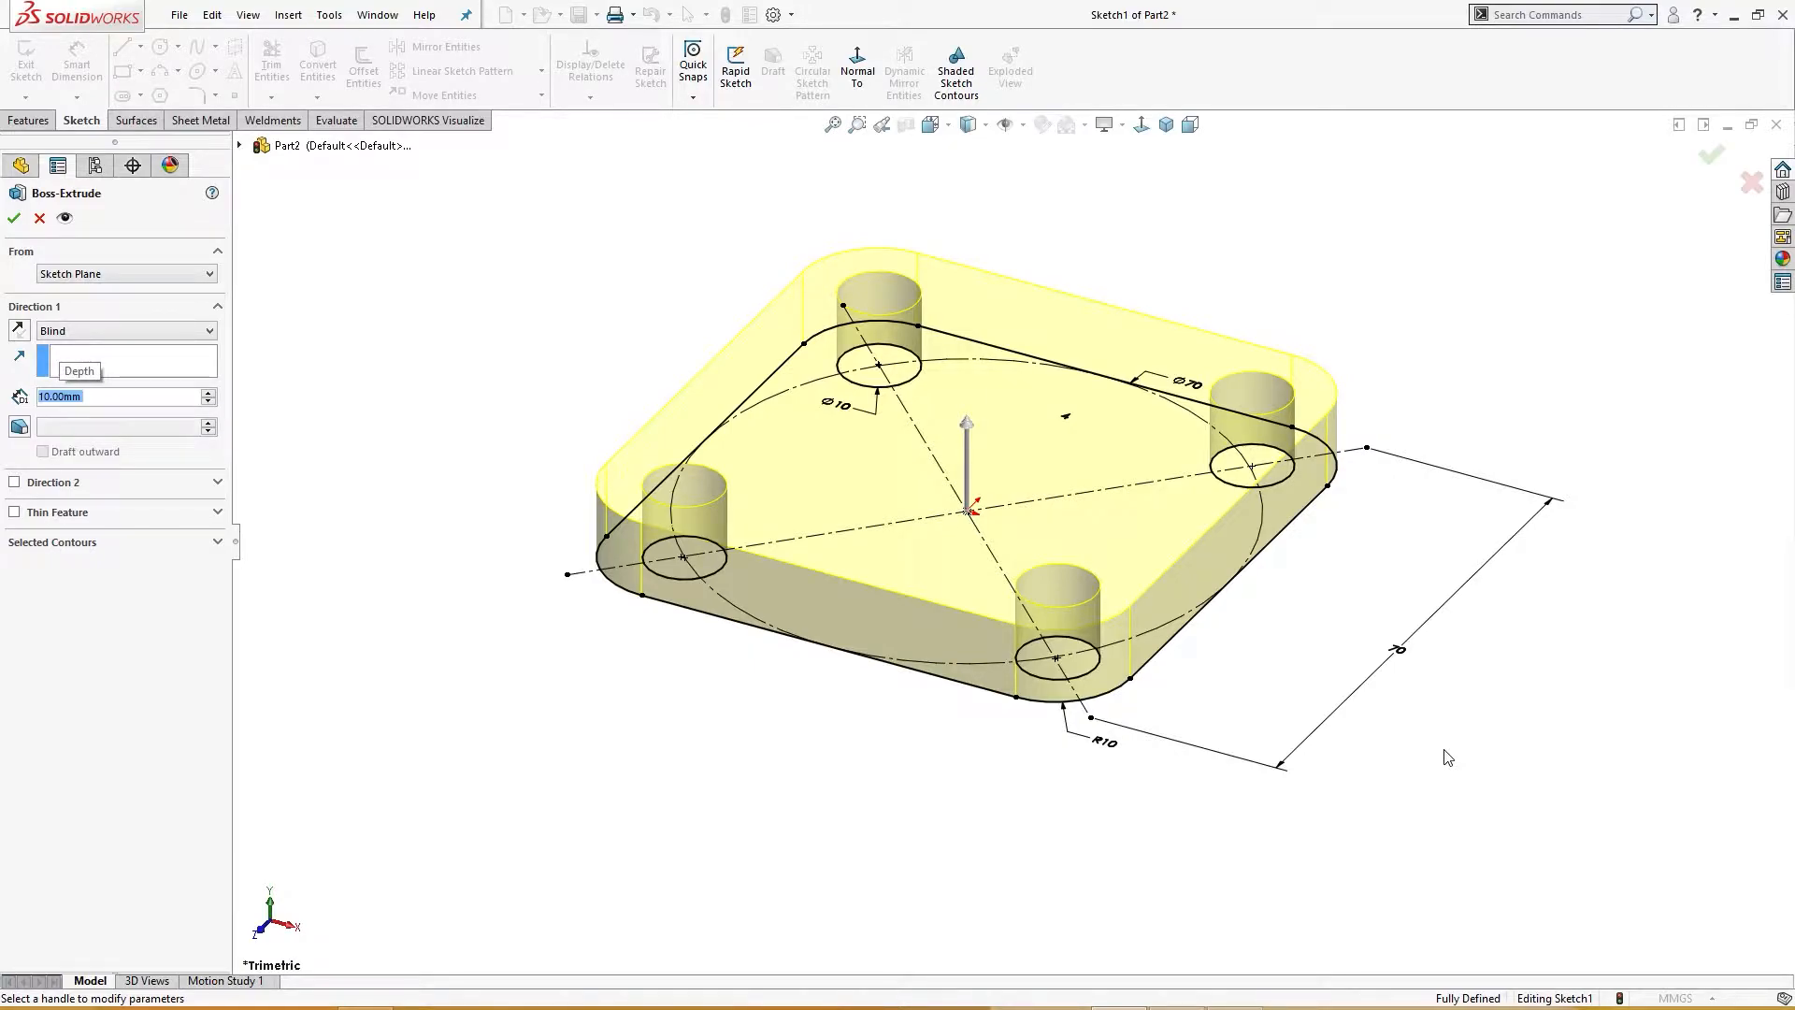
pyautogui.click(14, 218)
pyautogui.moveTo(357, 521); pyautogui.dragTo(345, 654, button='middle')
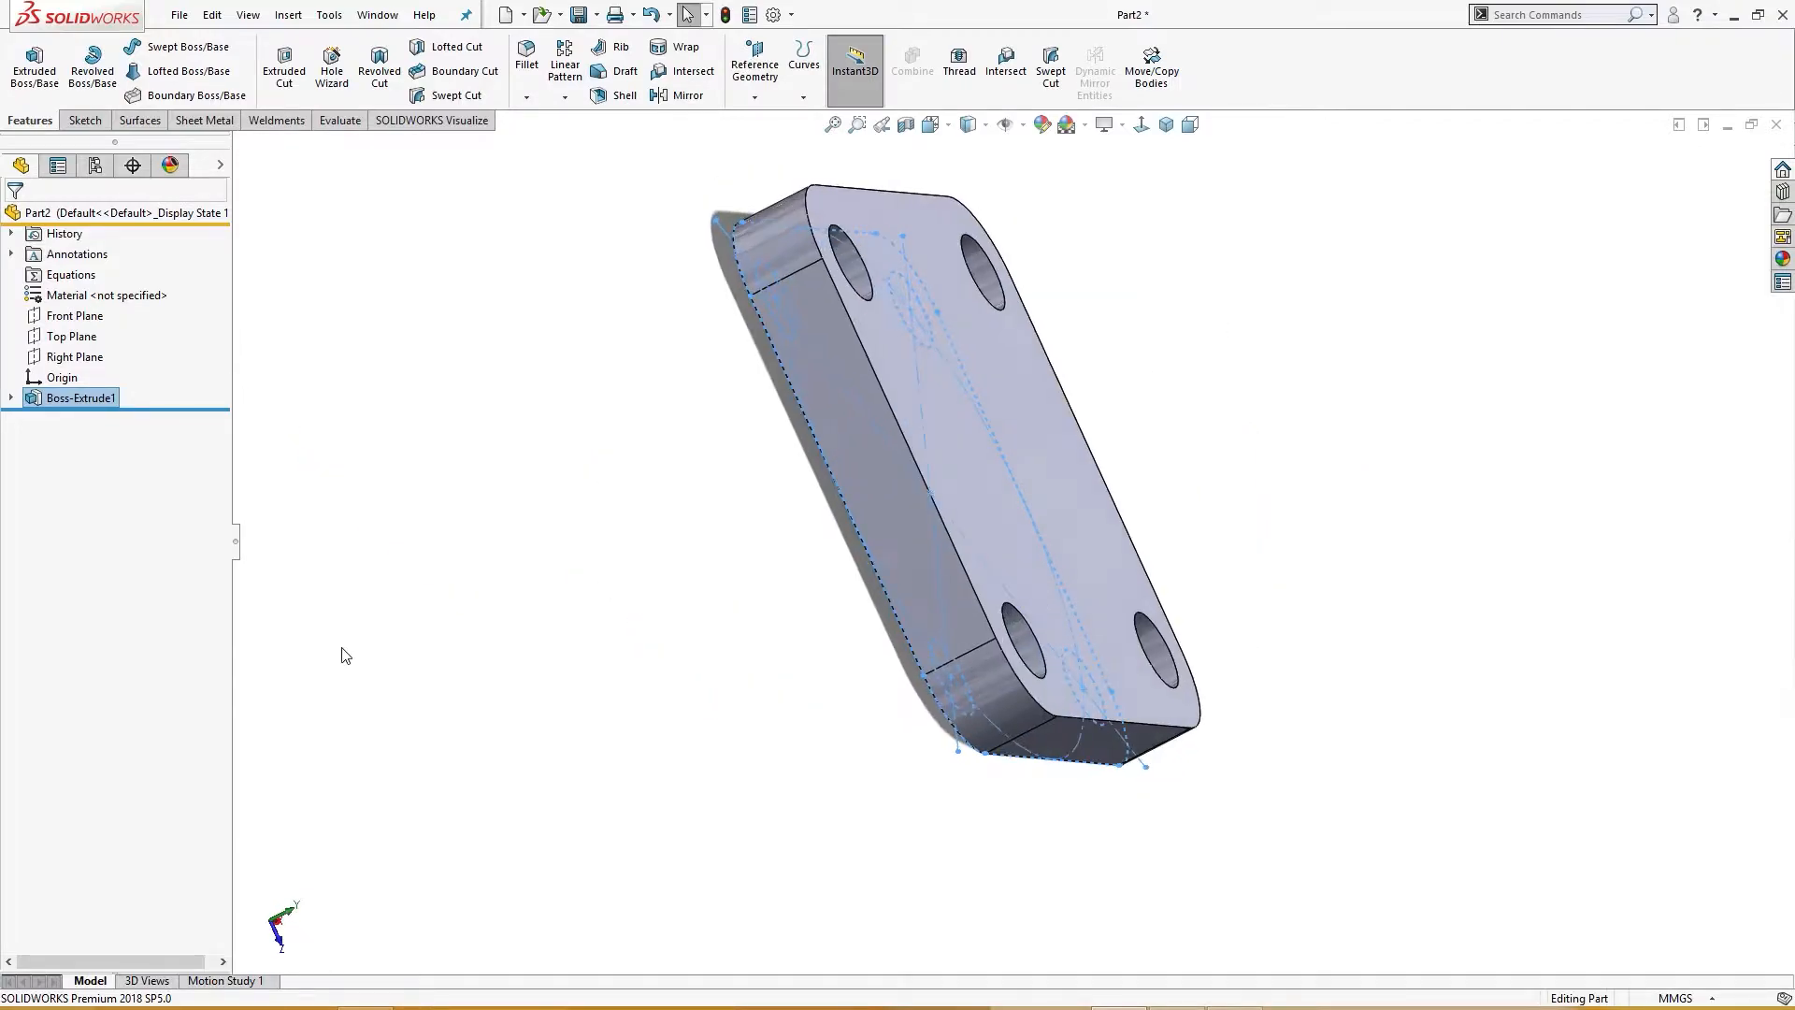
# Step: Open a new sketch on the Front Plane and draw a vertical centerline upward from the origin
pyautogui.hotkey('ctrl', '7')
pyautogui.click(566, 466)
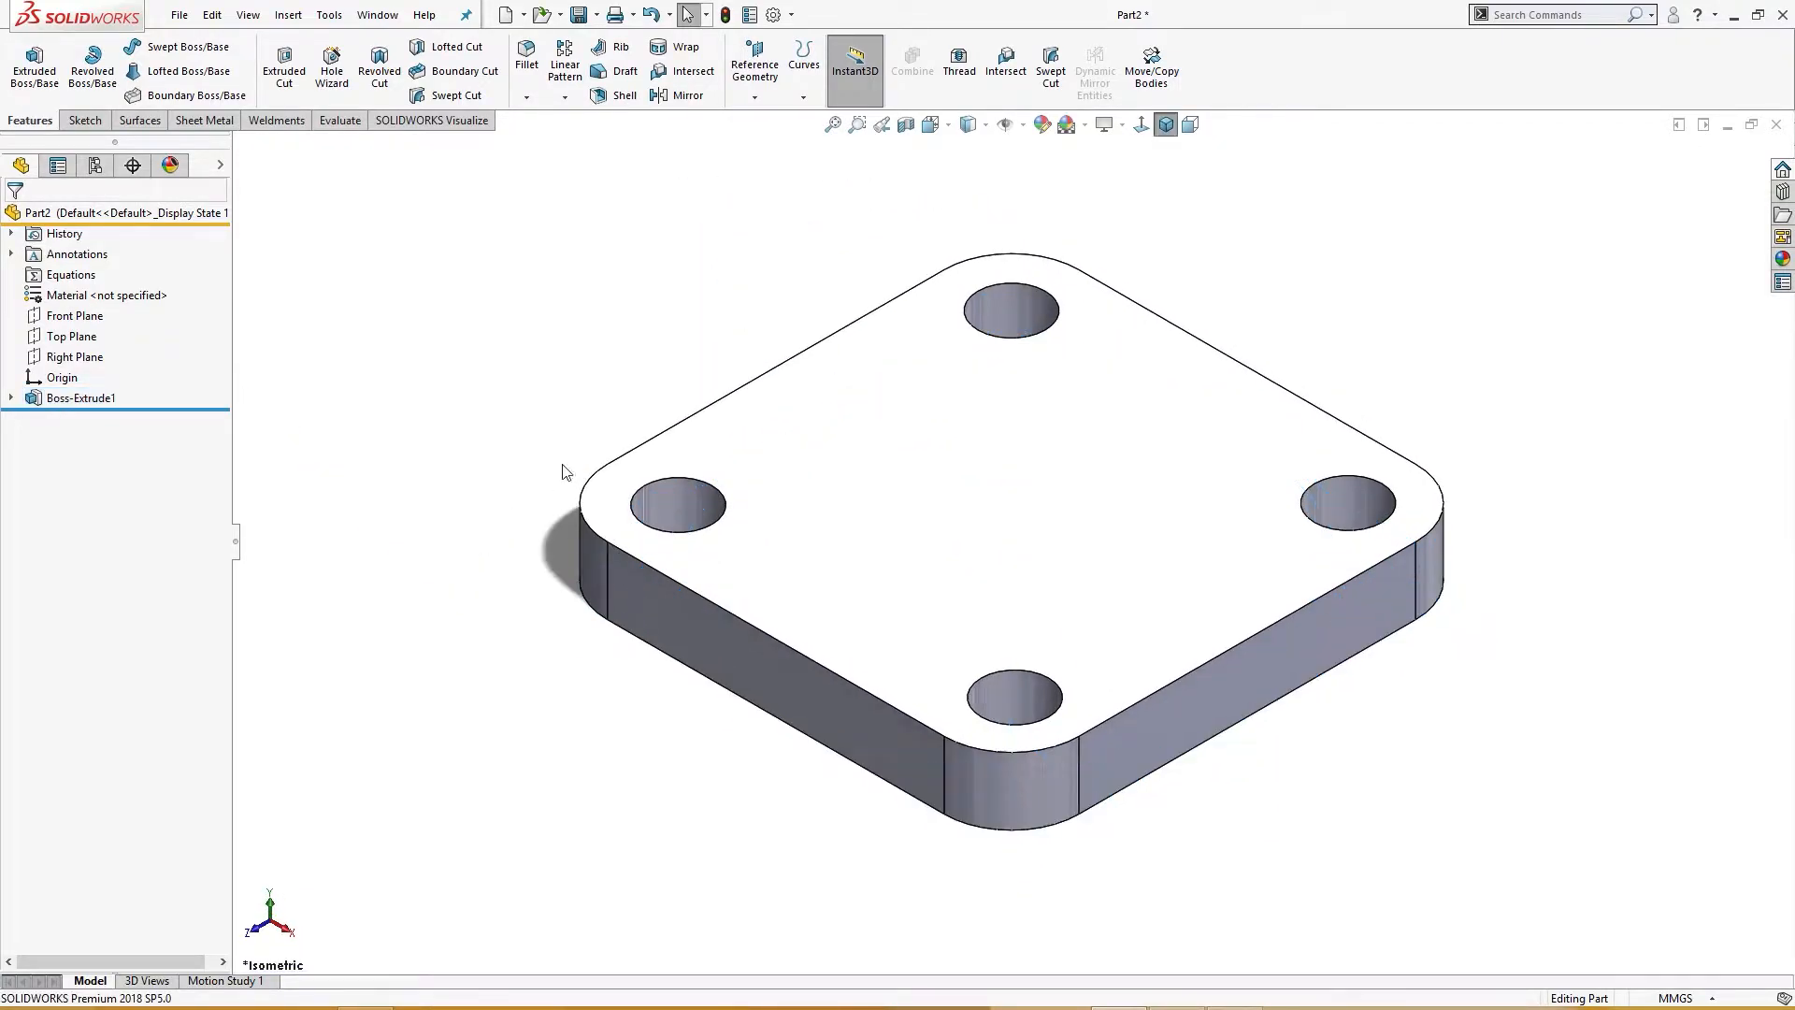
pyautogui.click(49, 317)
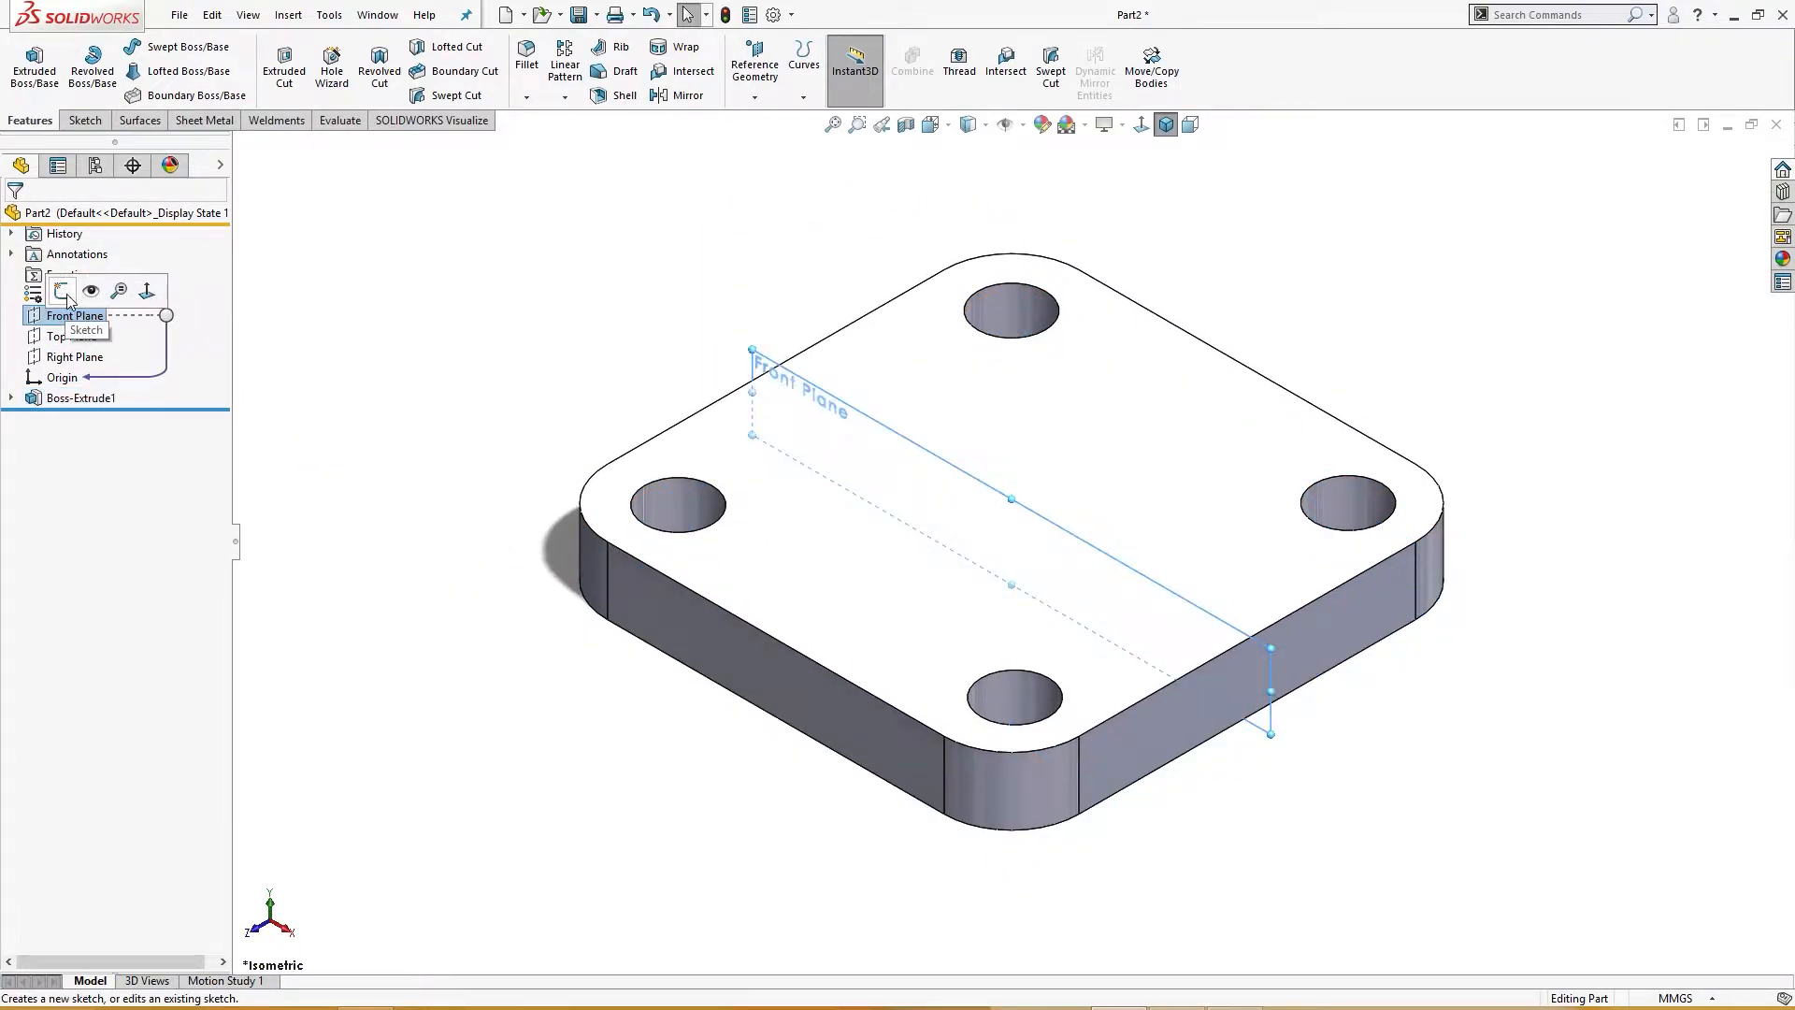
pyautogui.click(66, 296)
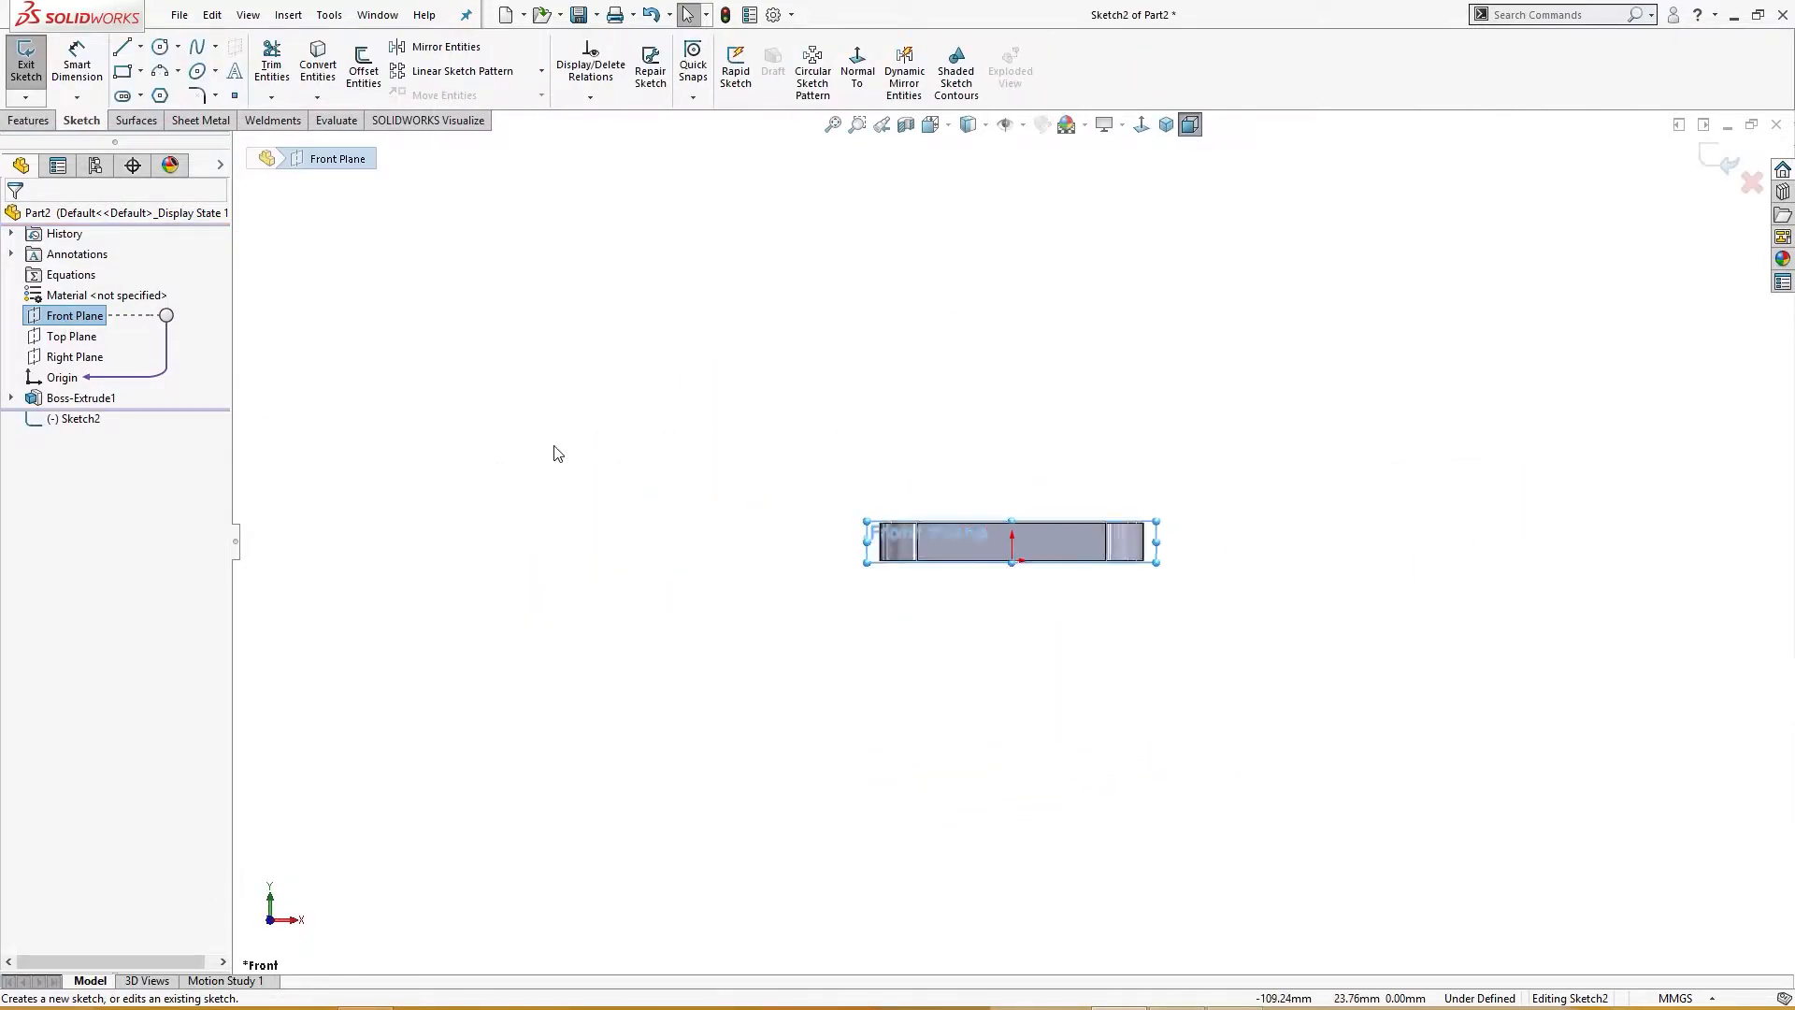
pyautogui.moveTo(1046, 463); pyautogui.dragTo(1225, 331, button='right')
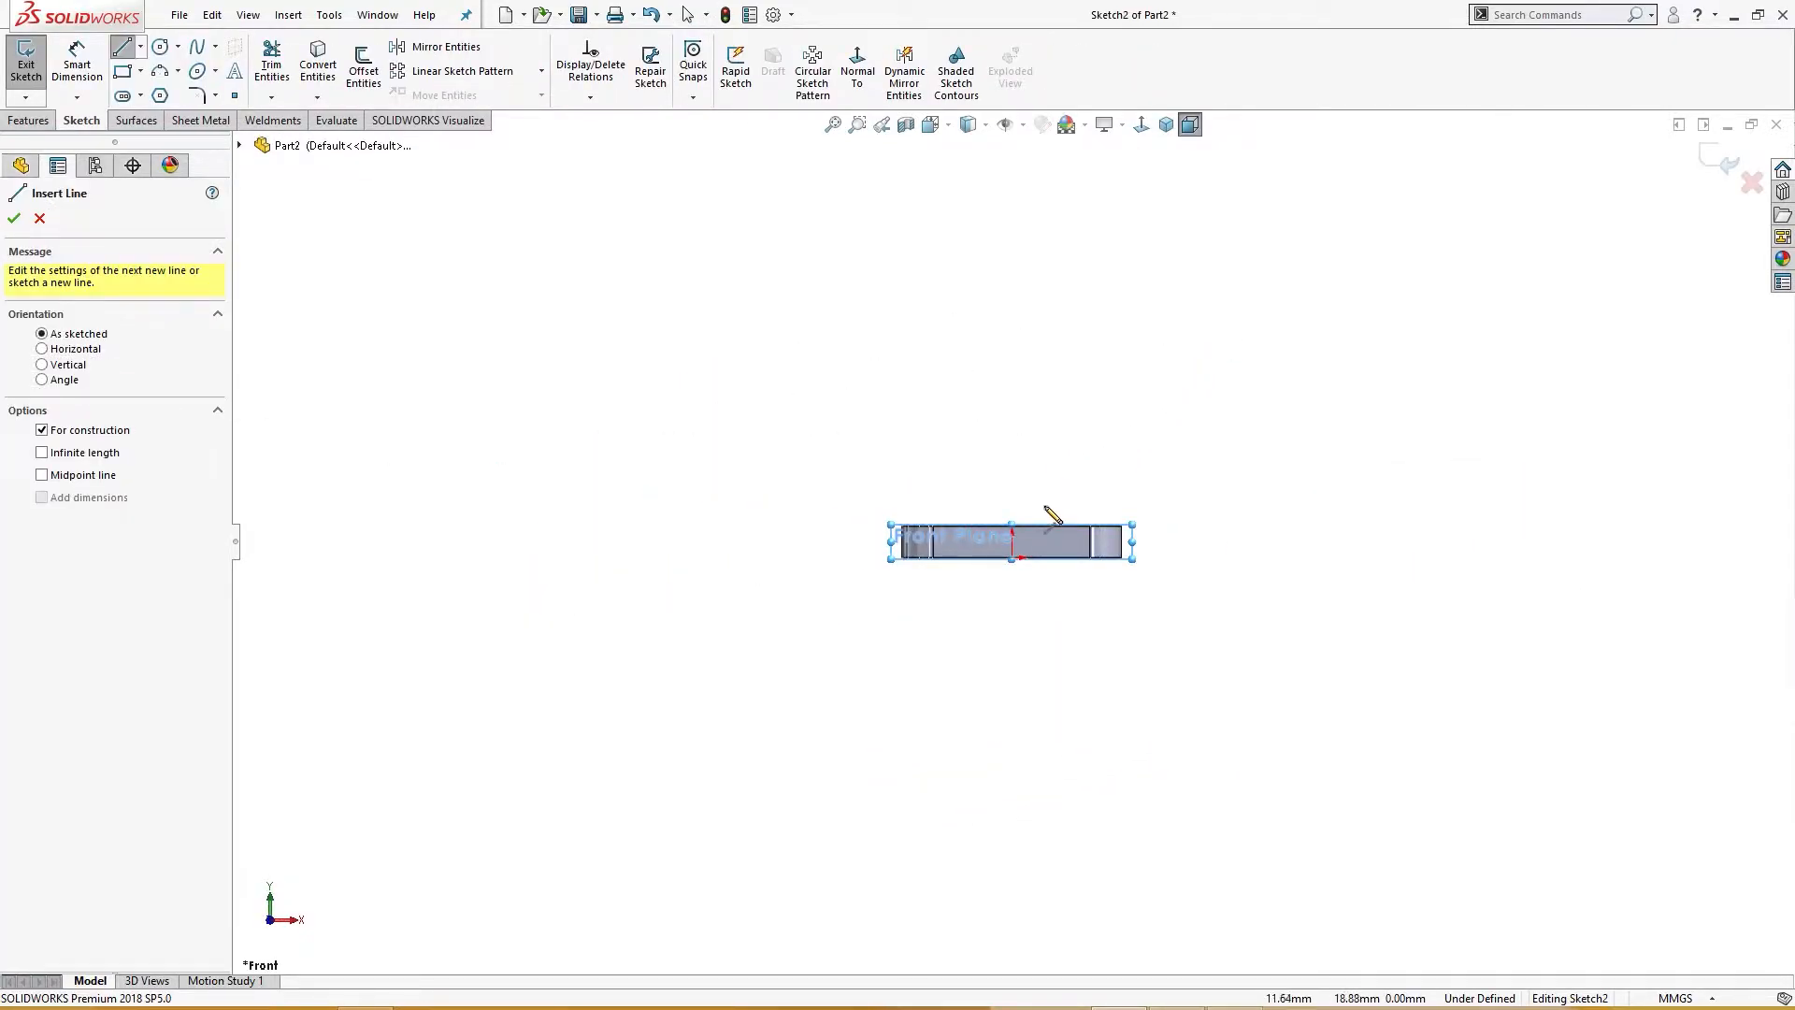
pyautogui.click(1013, 557)
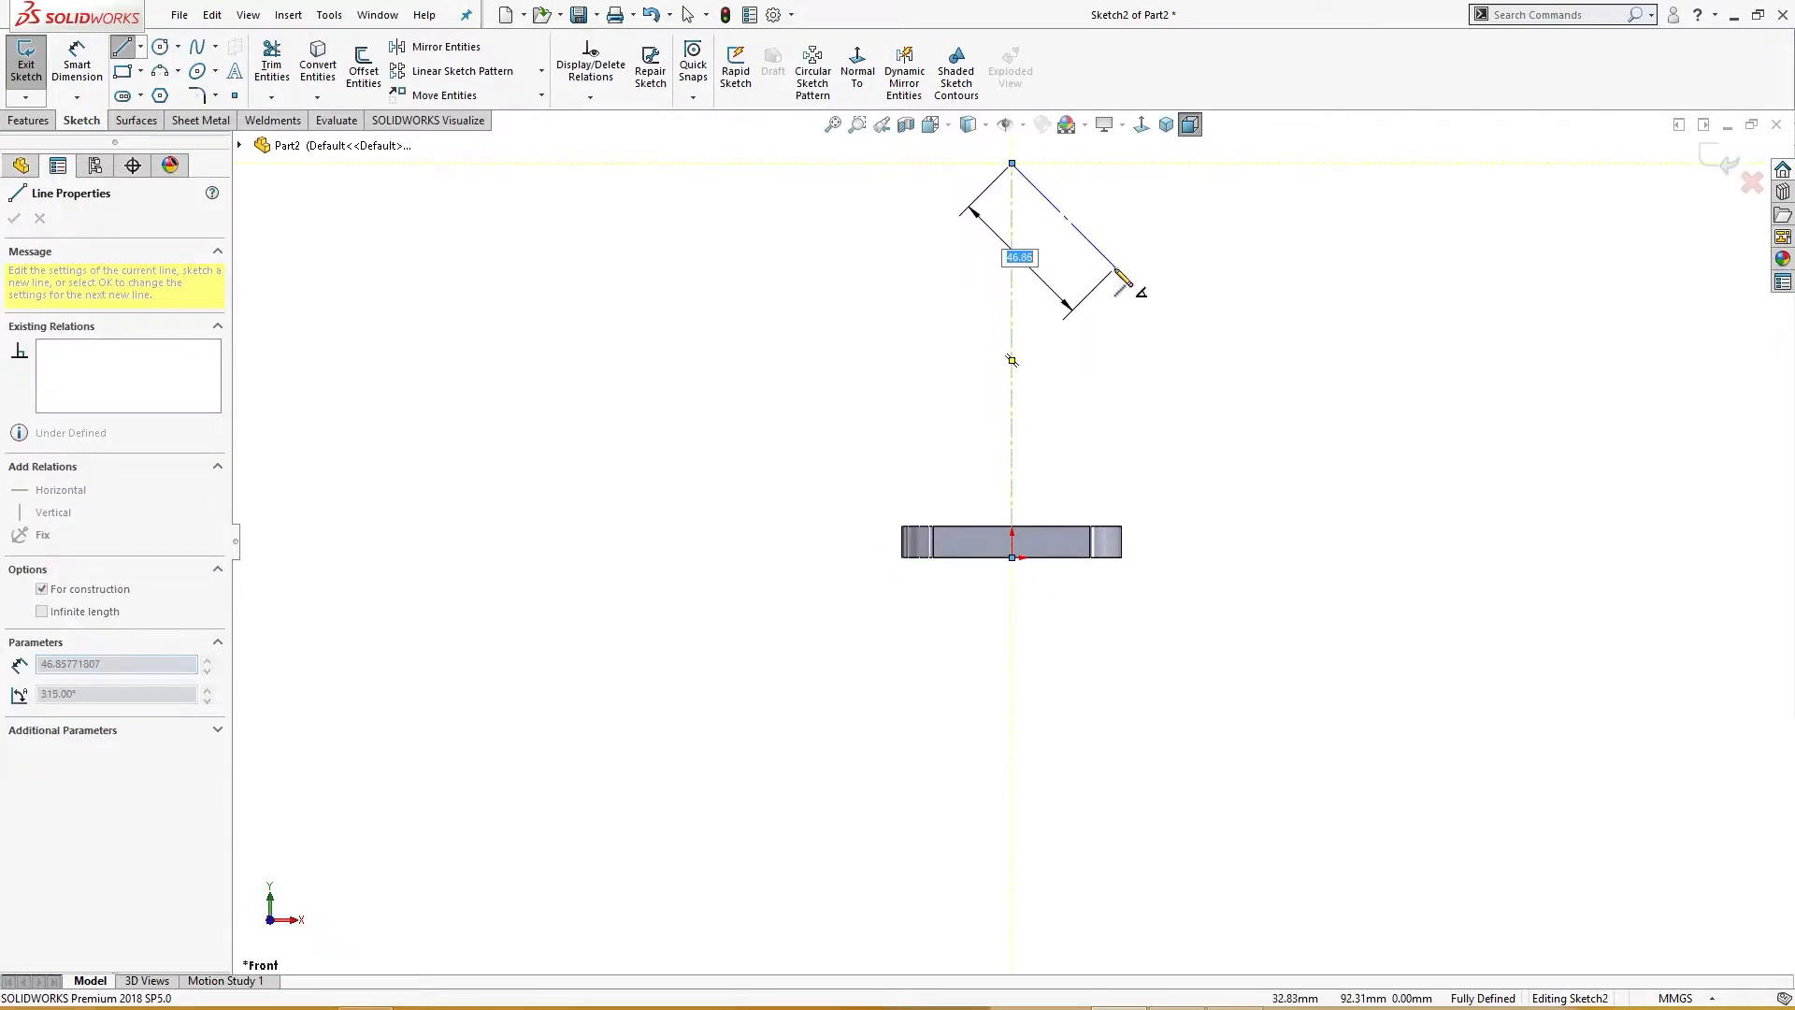
pyautogui.press('Escape')
pyautogui.click(1780, 9)
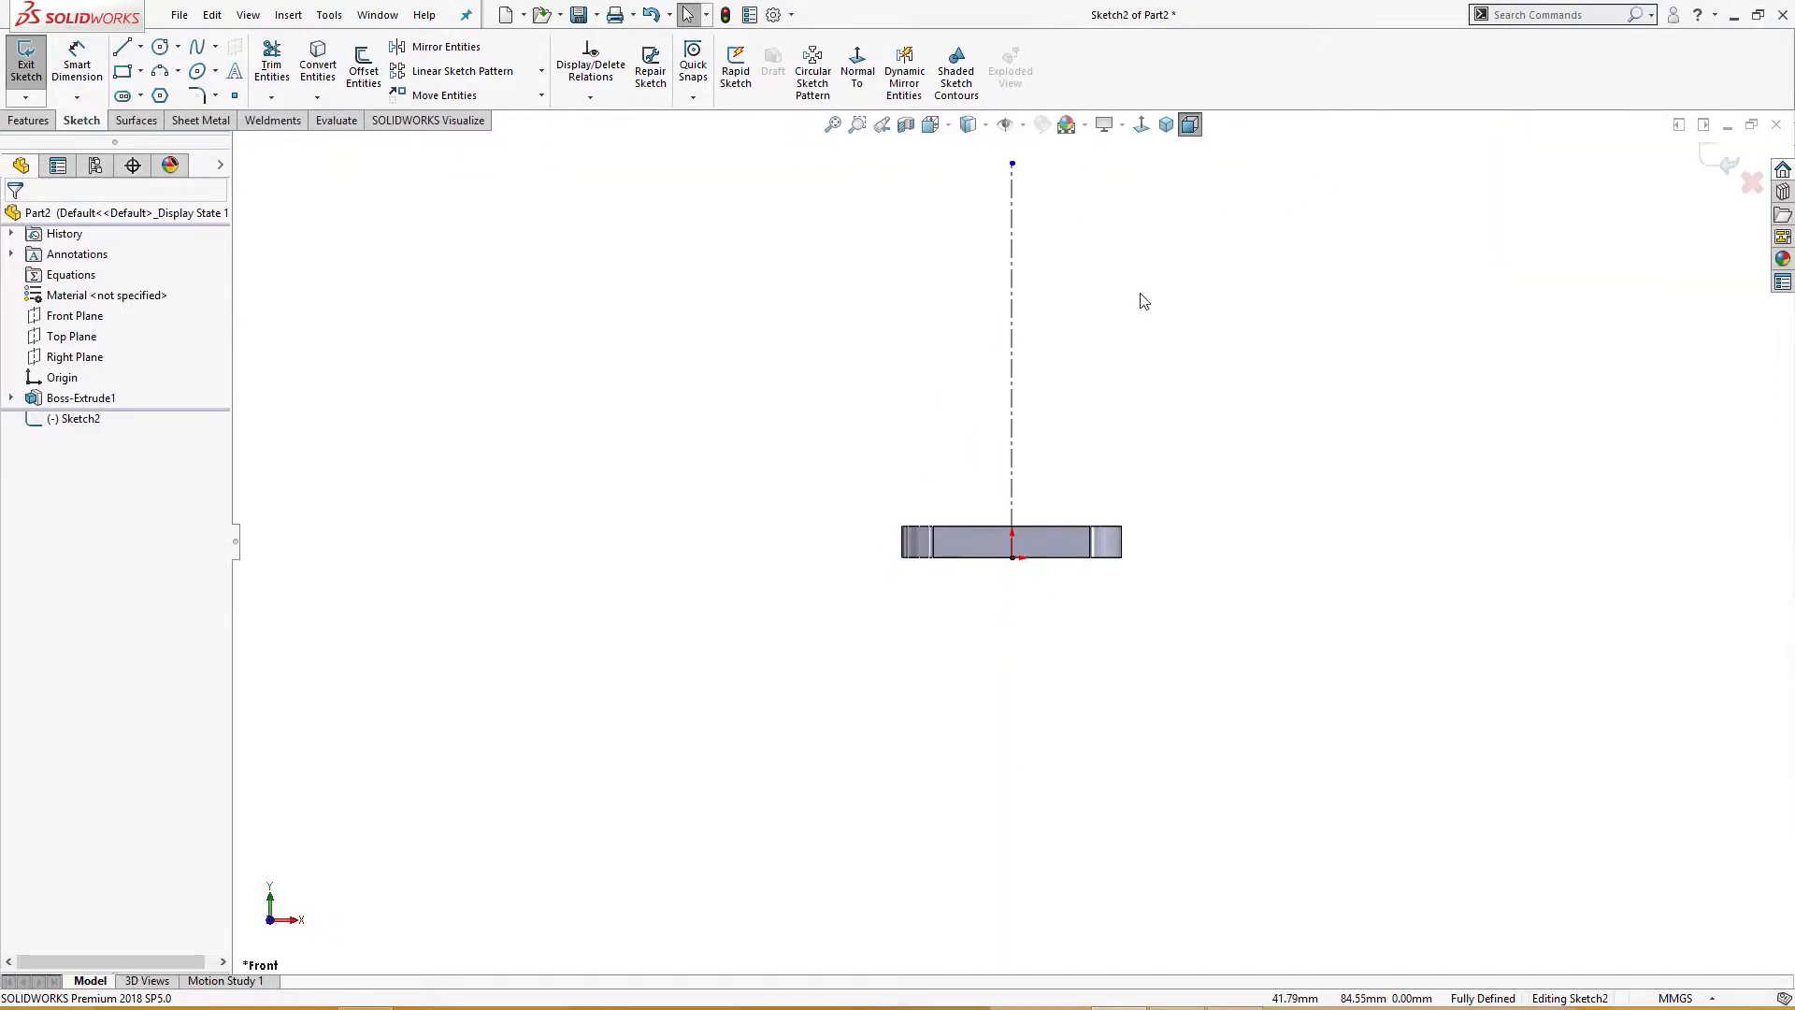
# Step: Sketch the stepped wall profile of the pipe beside the centerline, rising from the base plate and returning to it
pyautogui.scroll(-2, 1064, 299)
pyautogui.scroll(2, 1061, 292)
pyautogui.scroll(-2, 1060, 293)
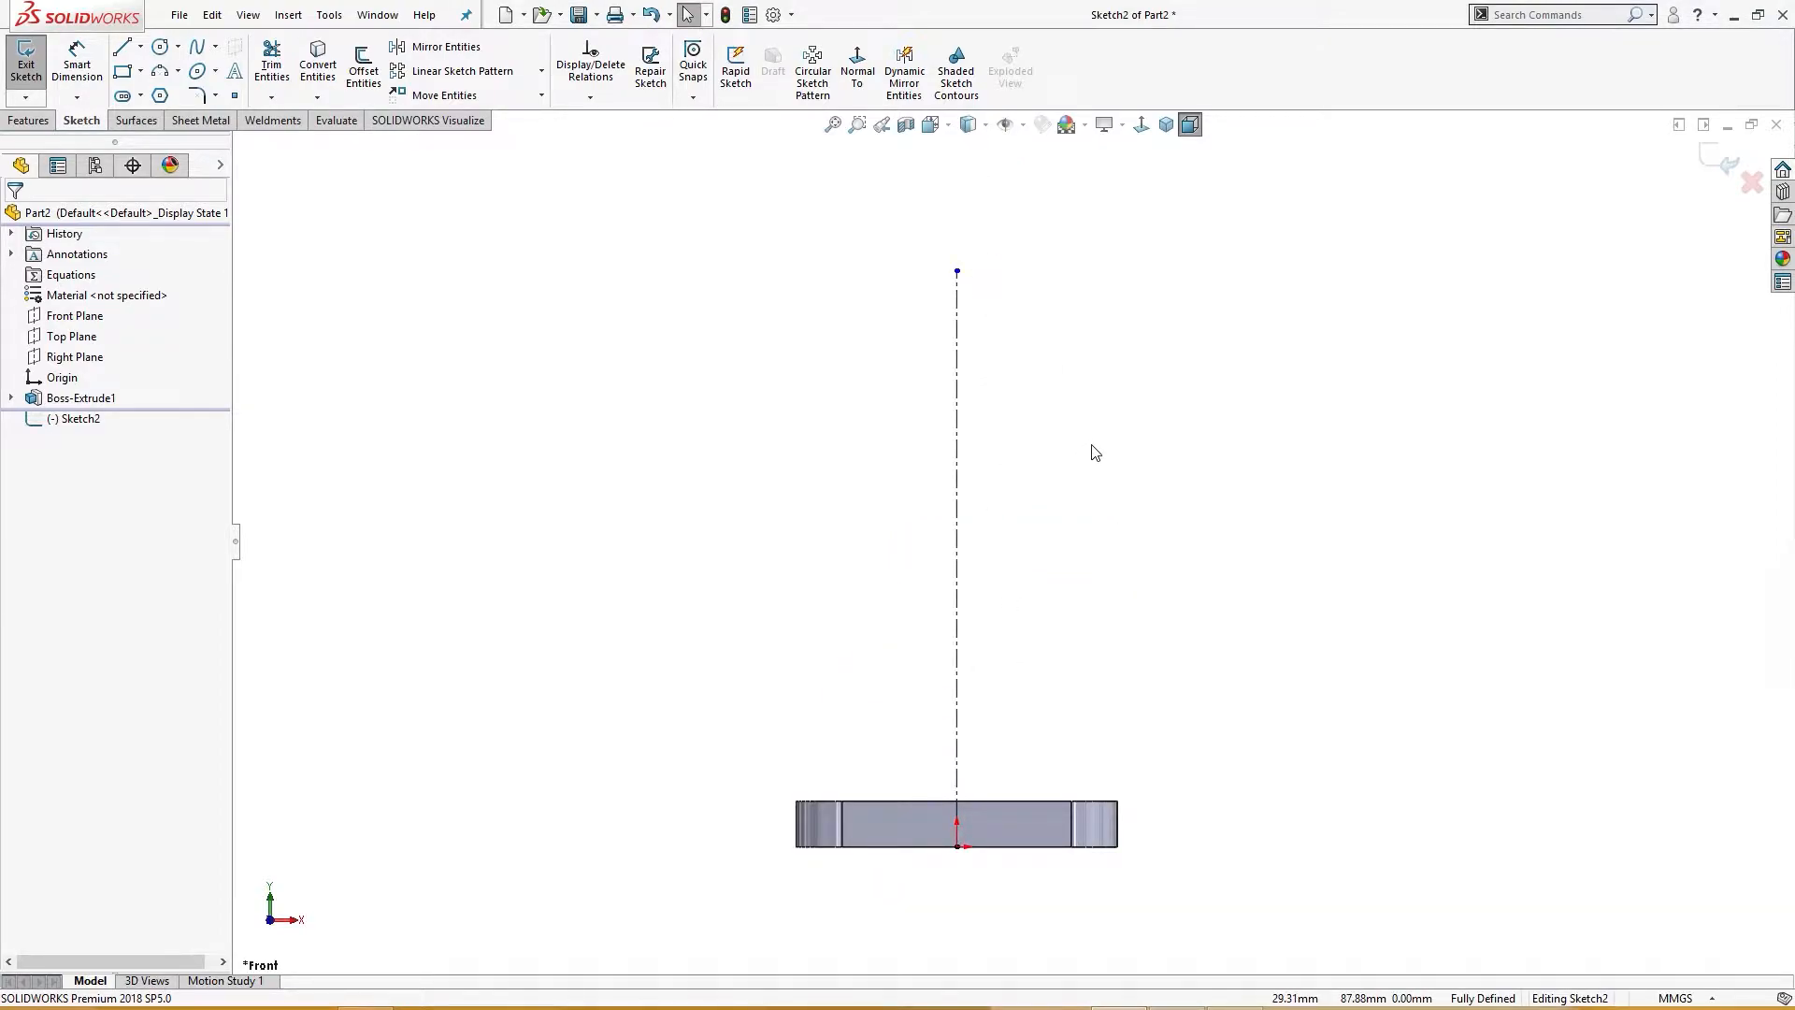
pyautogui.moveTo(1195, 377); pyautogui.dragTo(1150, 431, button='right')
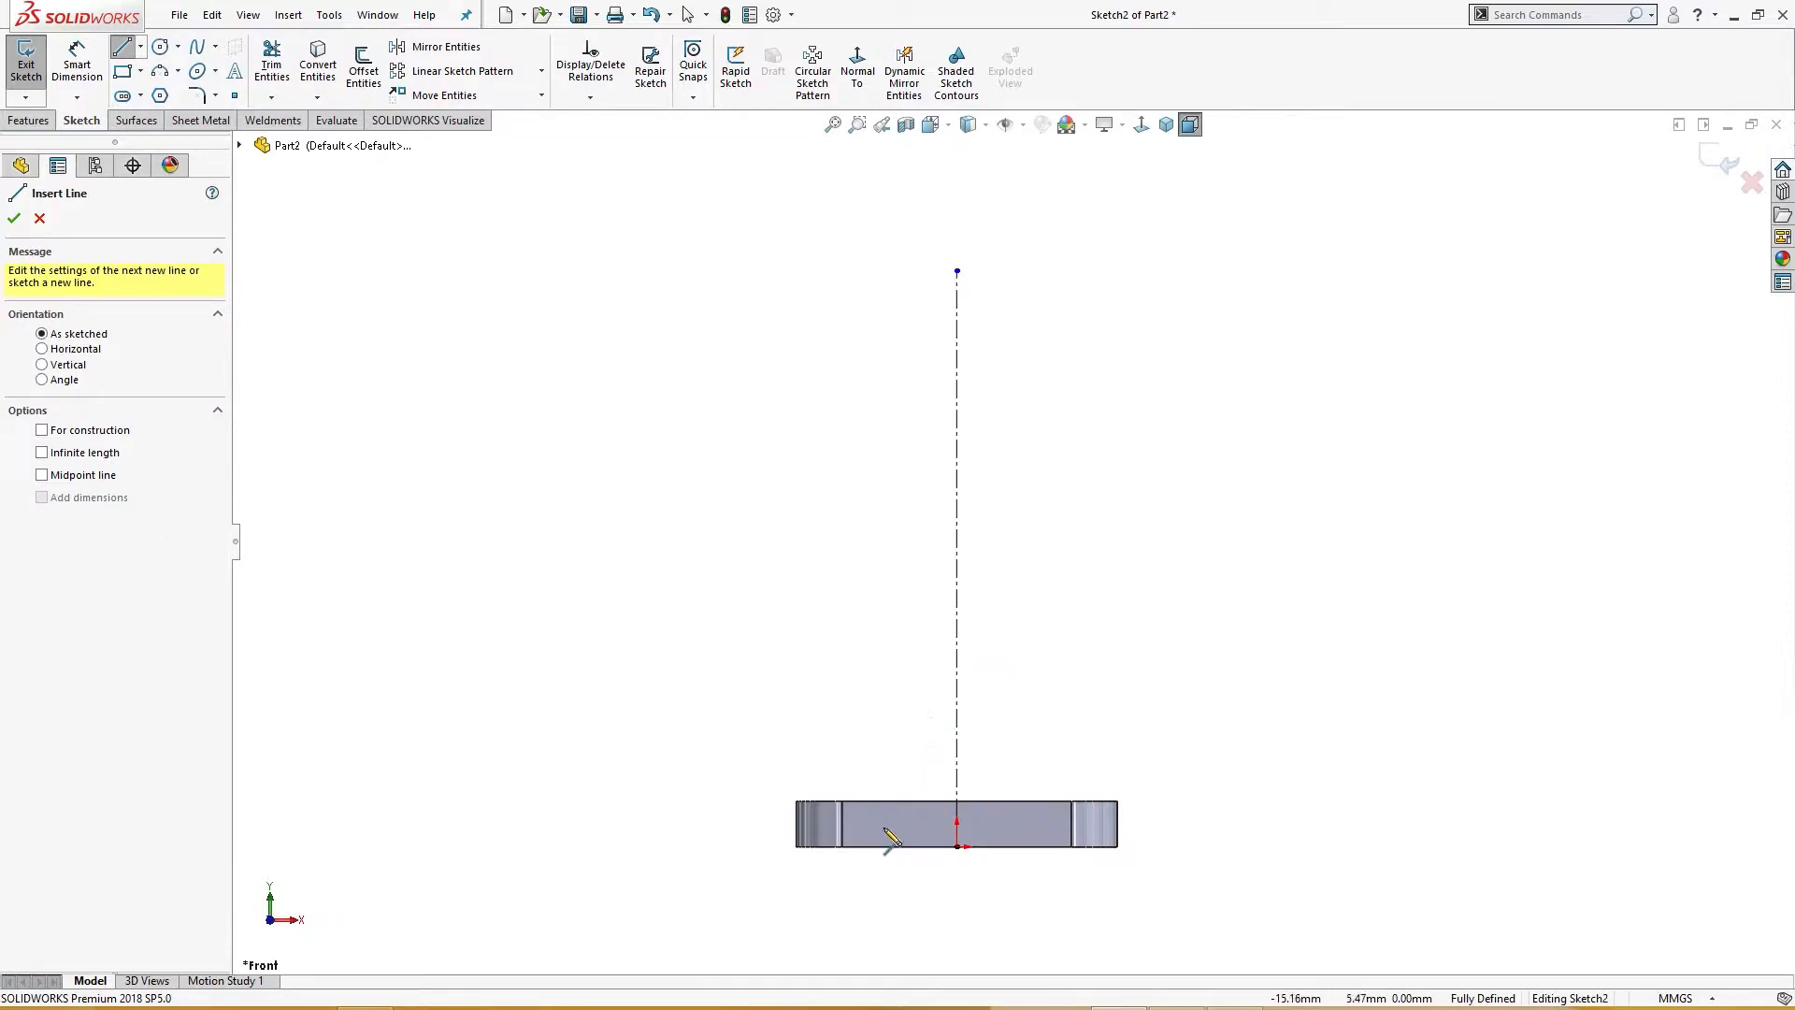
pyautogui.click(894, 801)
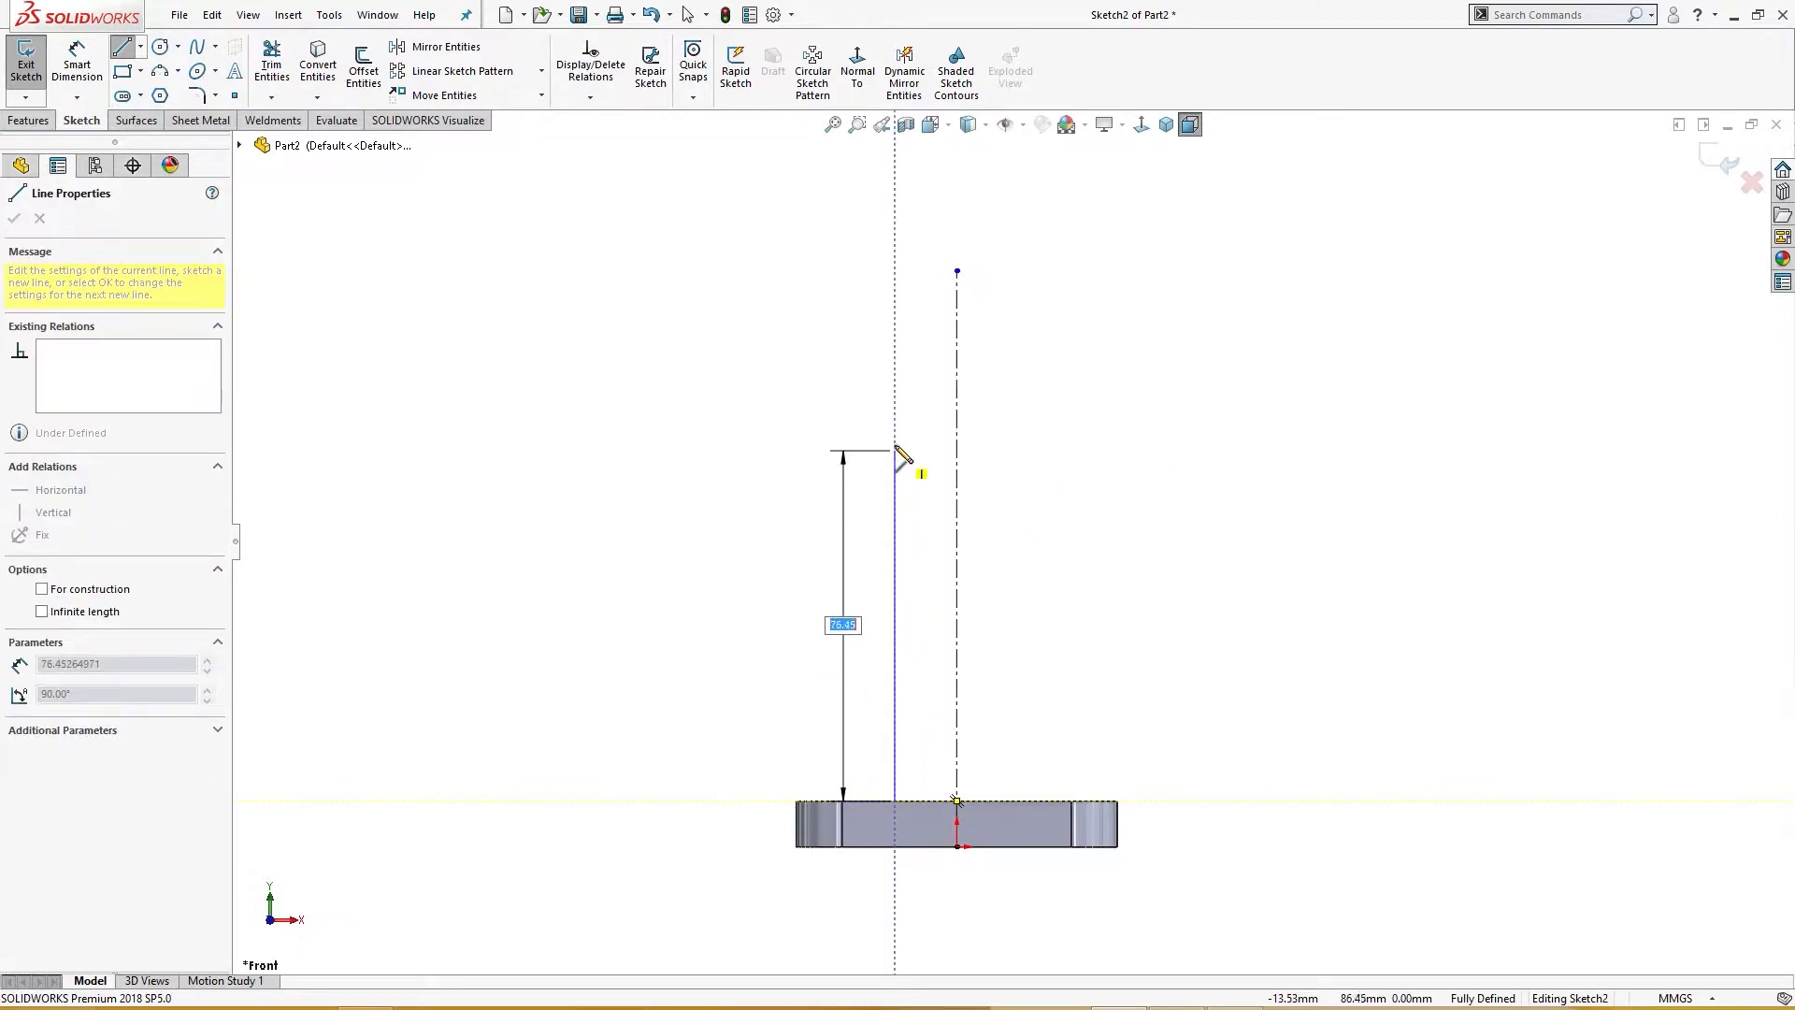
pyautogui.click(895, 391)
pyautogui.click(908, 391)
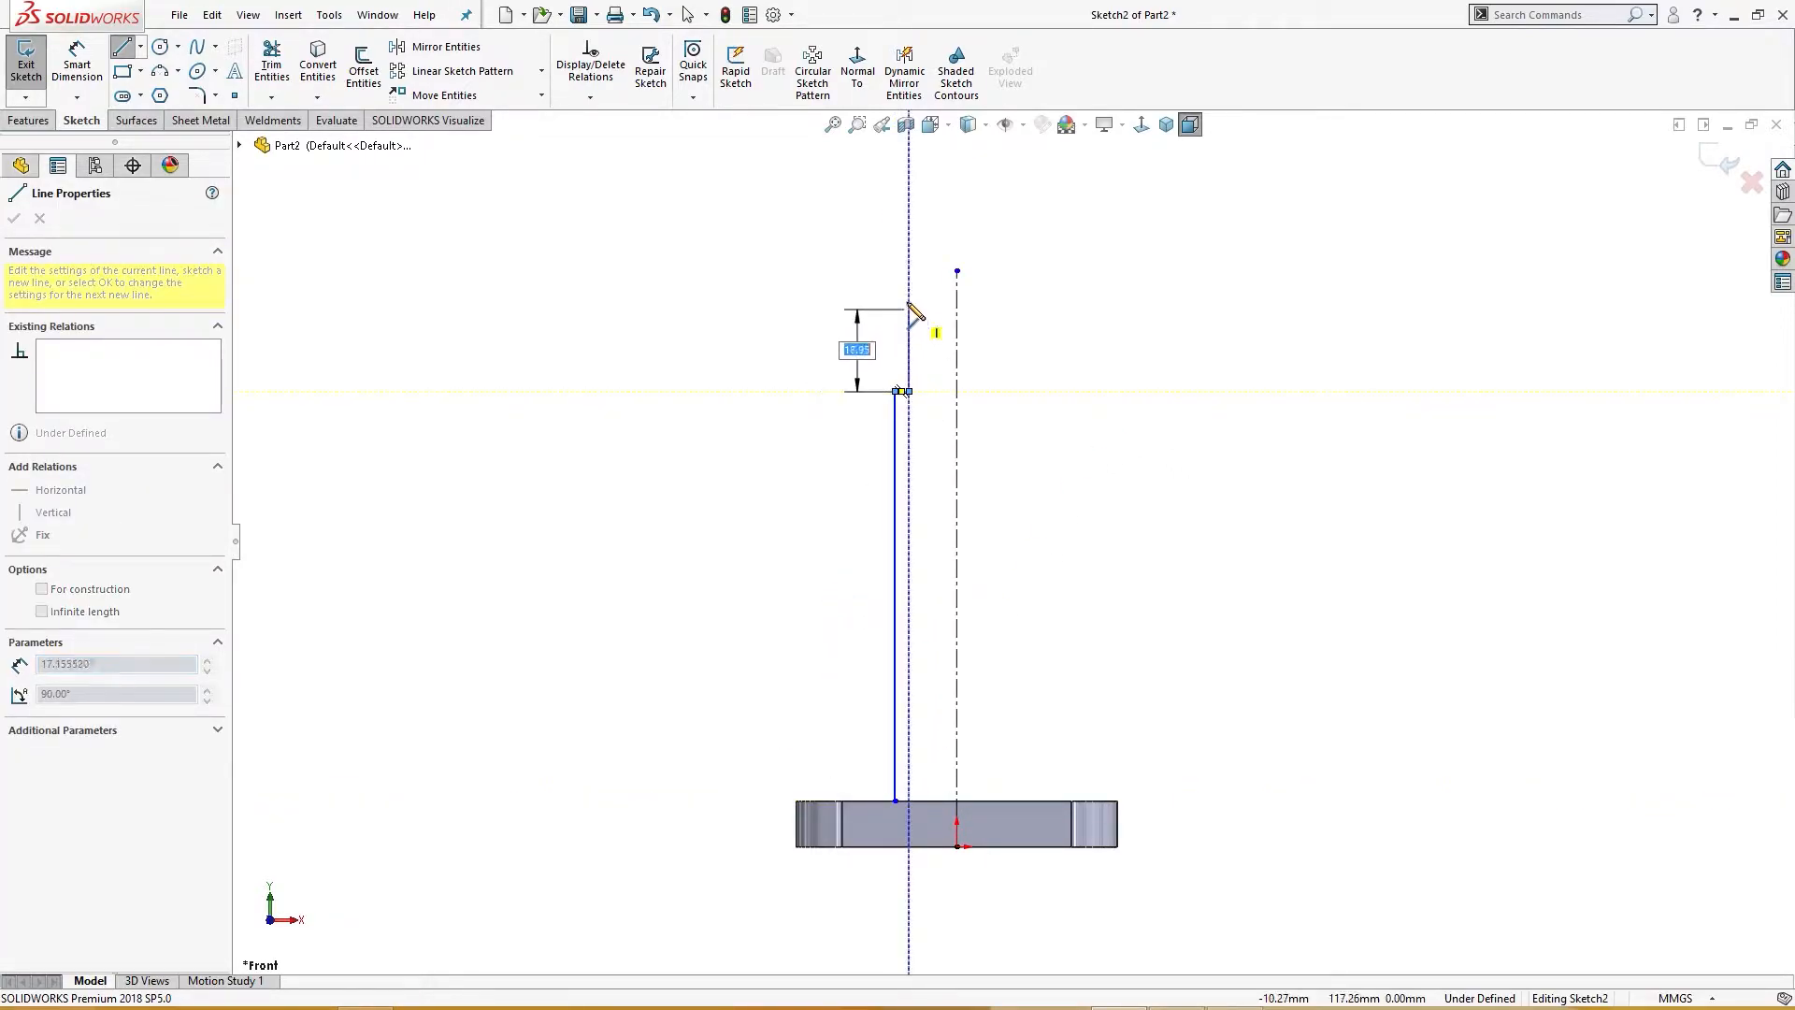
pyautogui.click(931, 290)
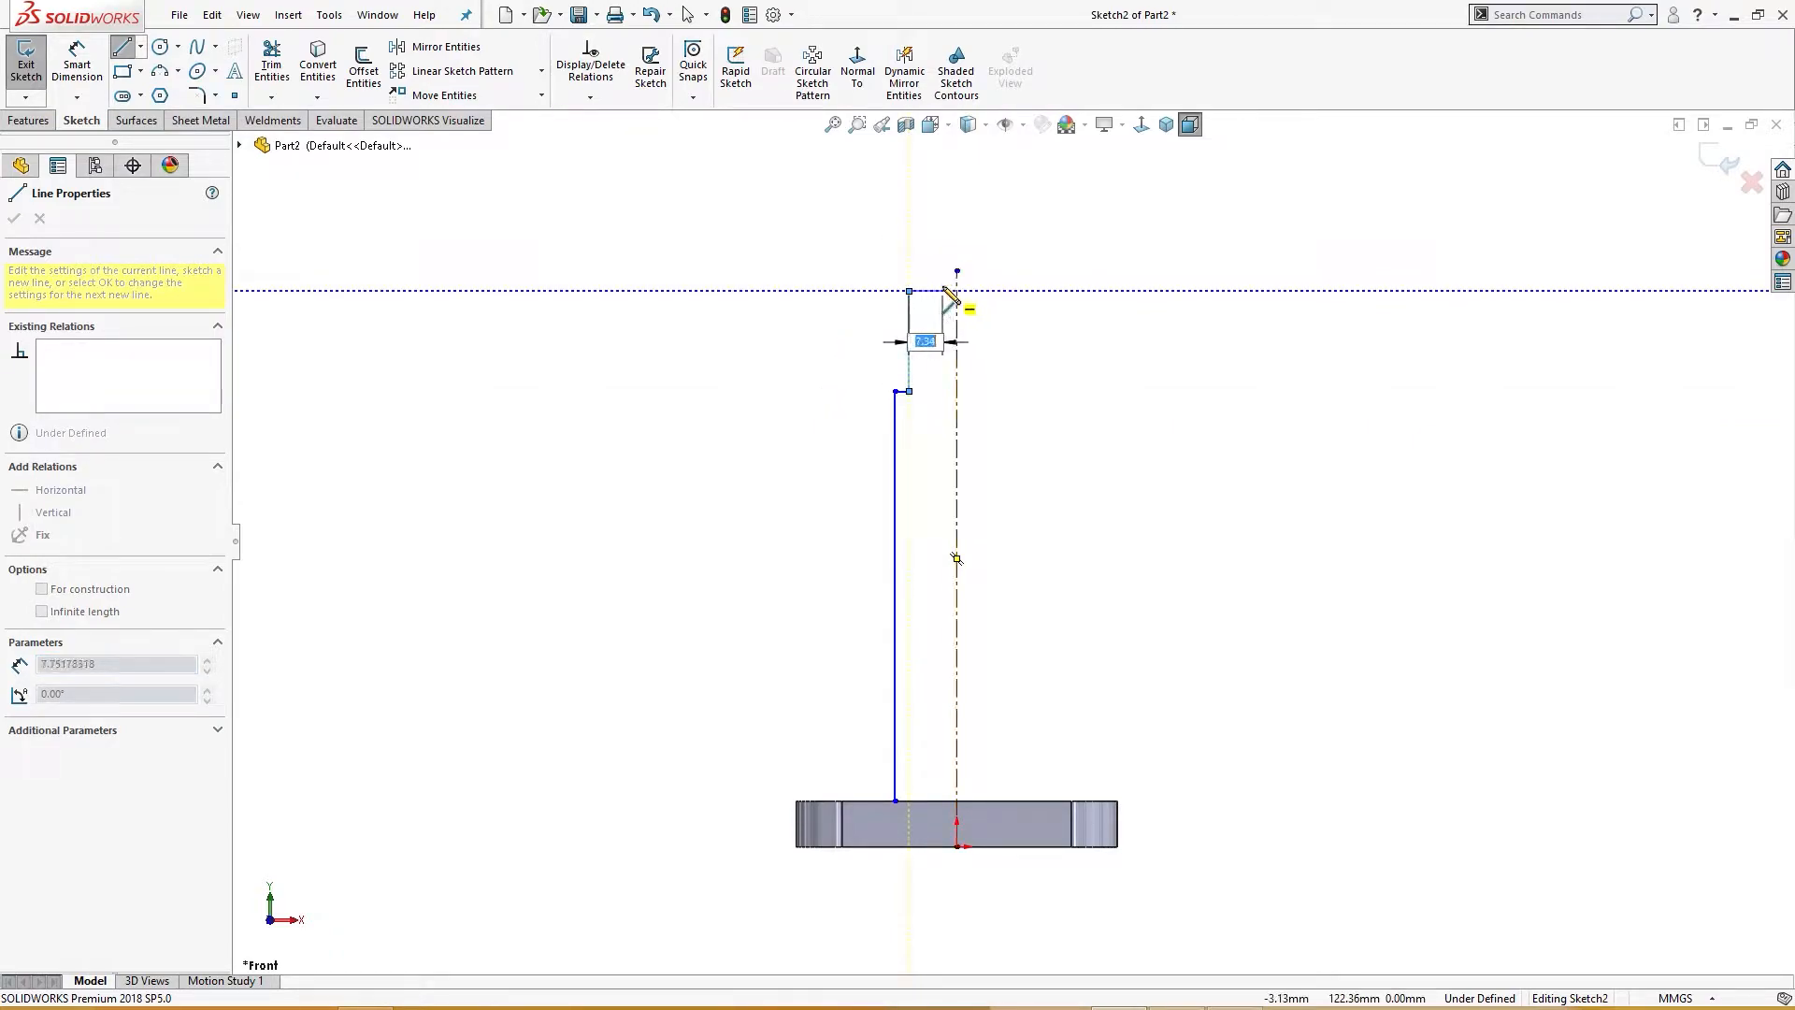
pyautogui.click(939, 291)
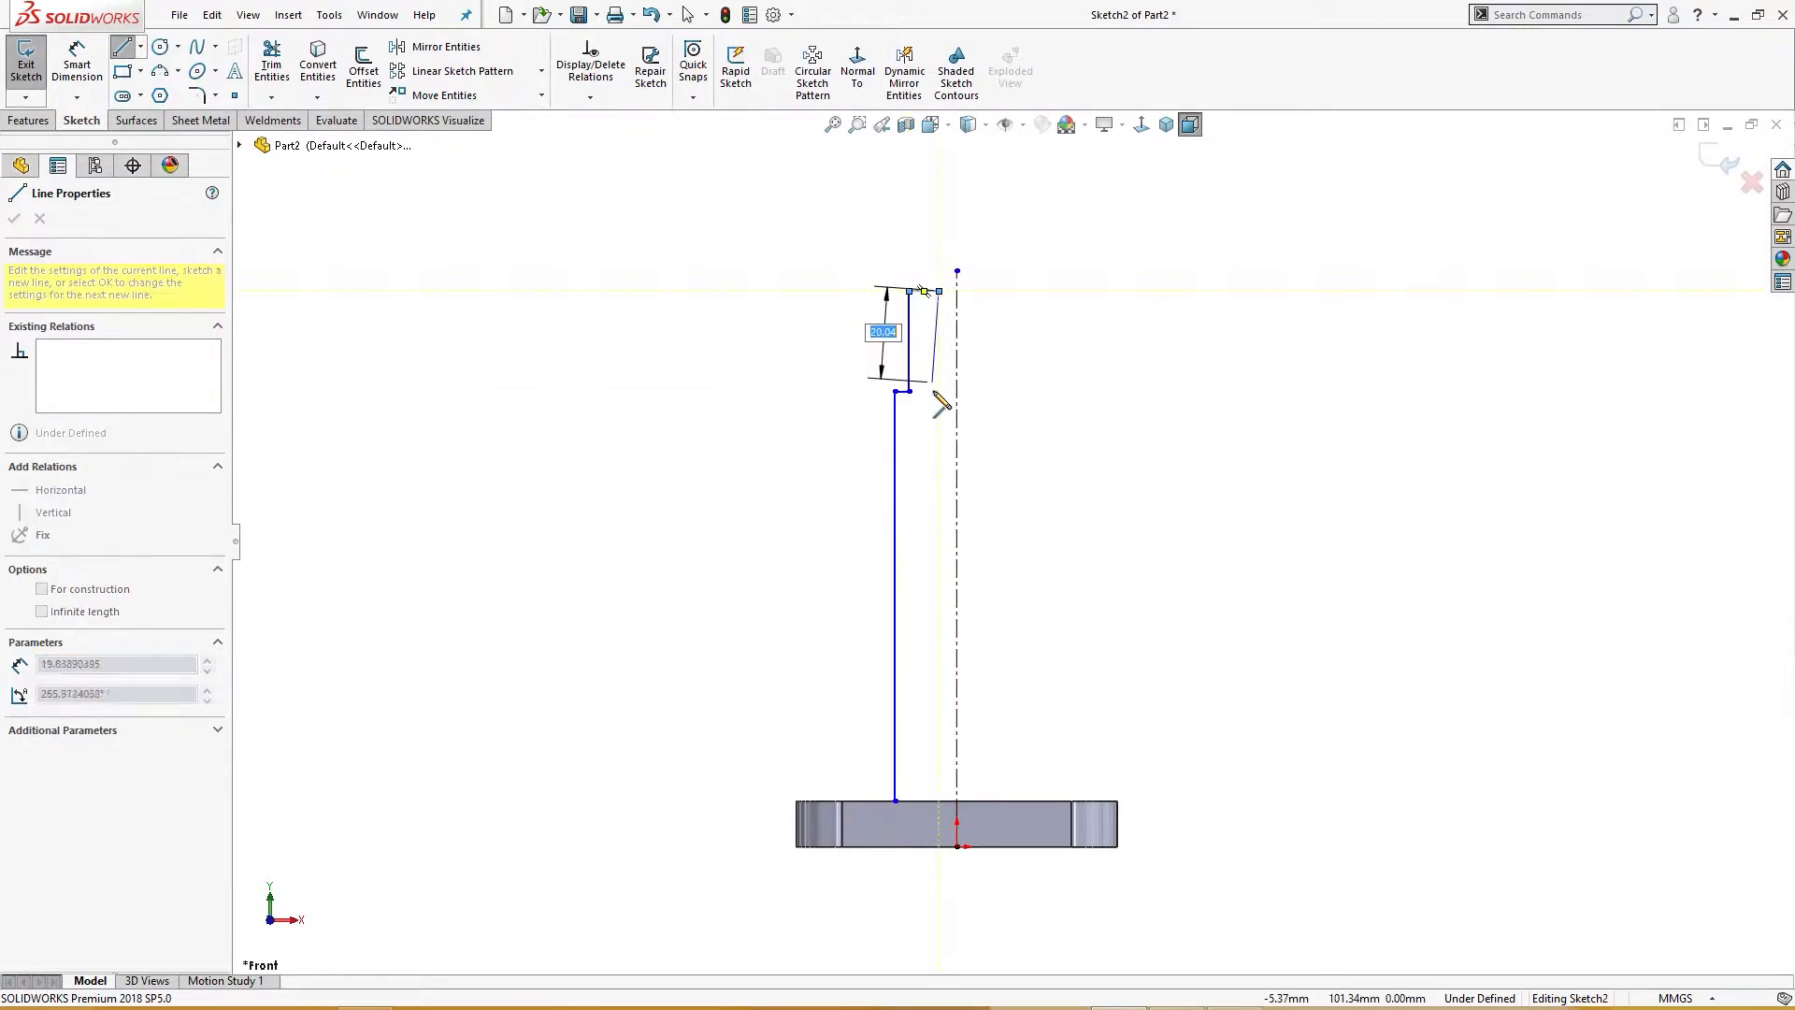
pyautogui.click(939, 462)
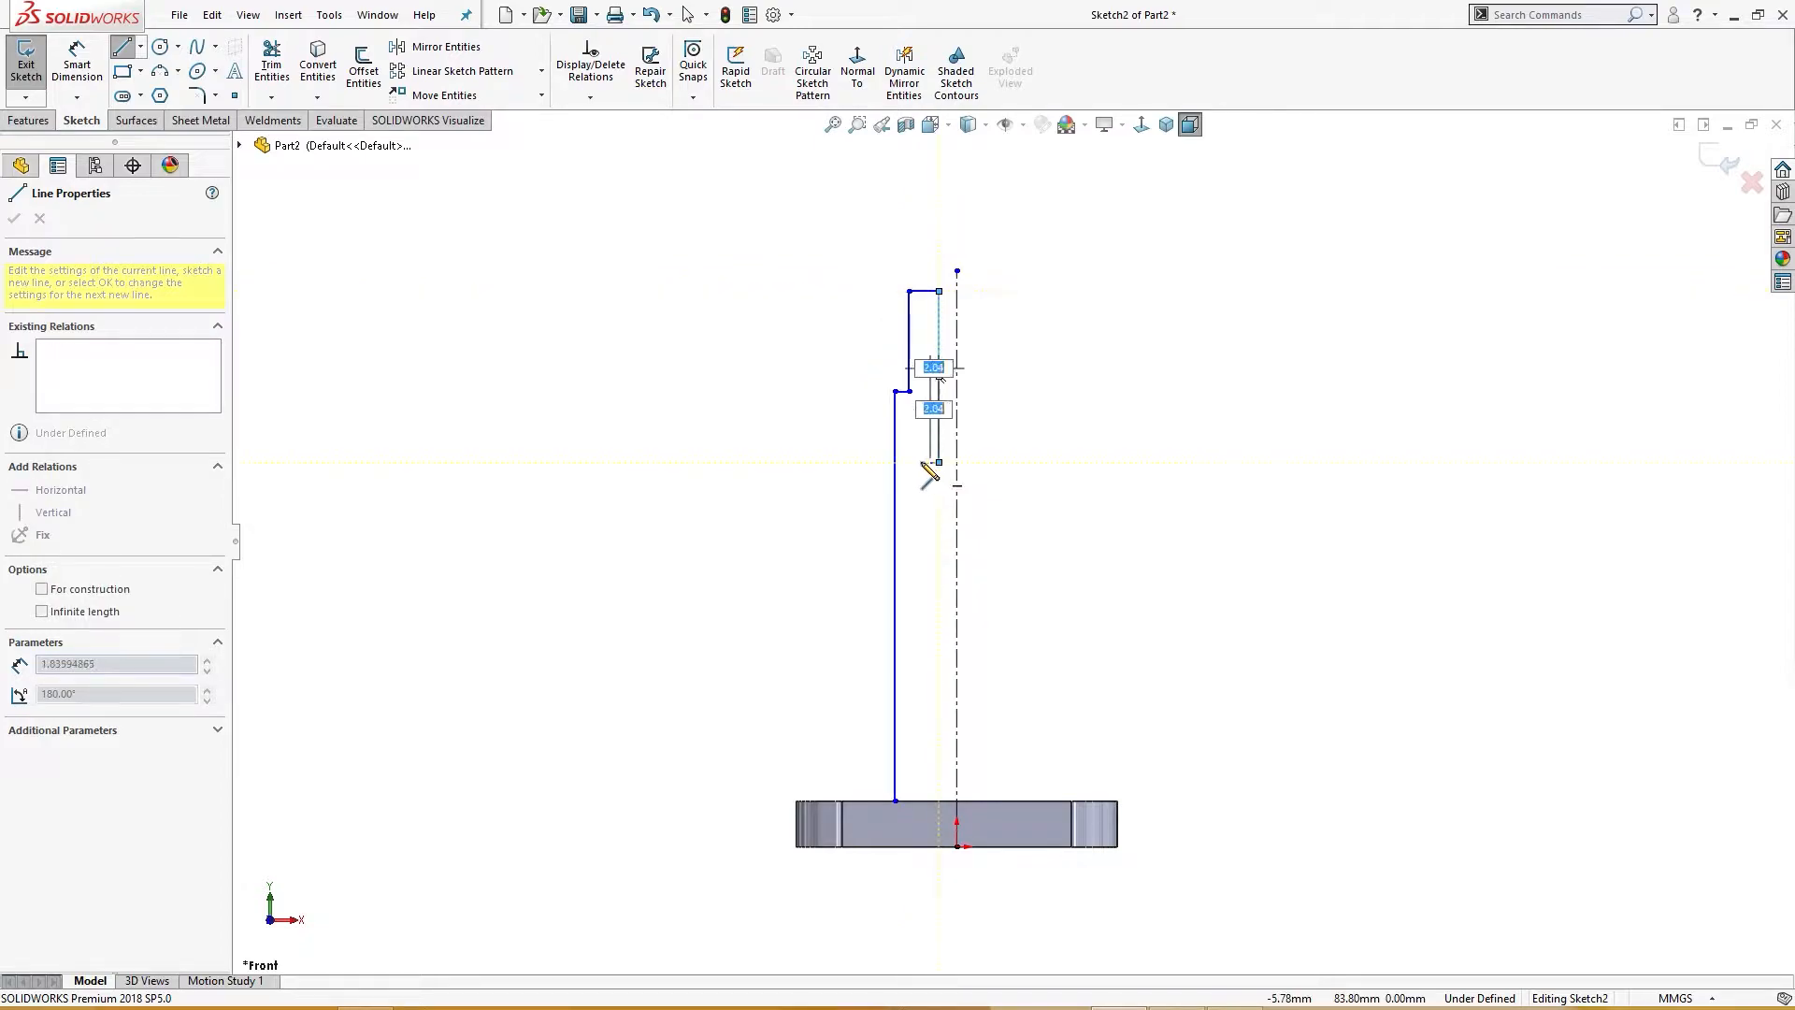
pyautogui.click(924, 462)
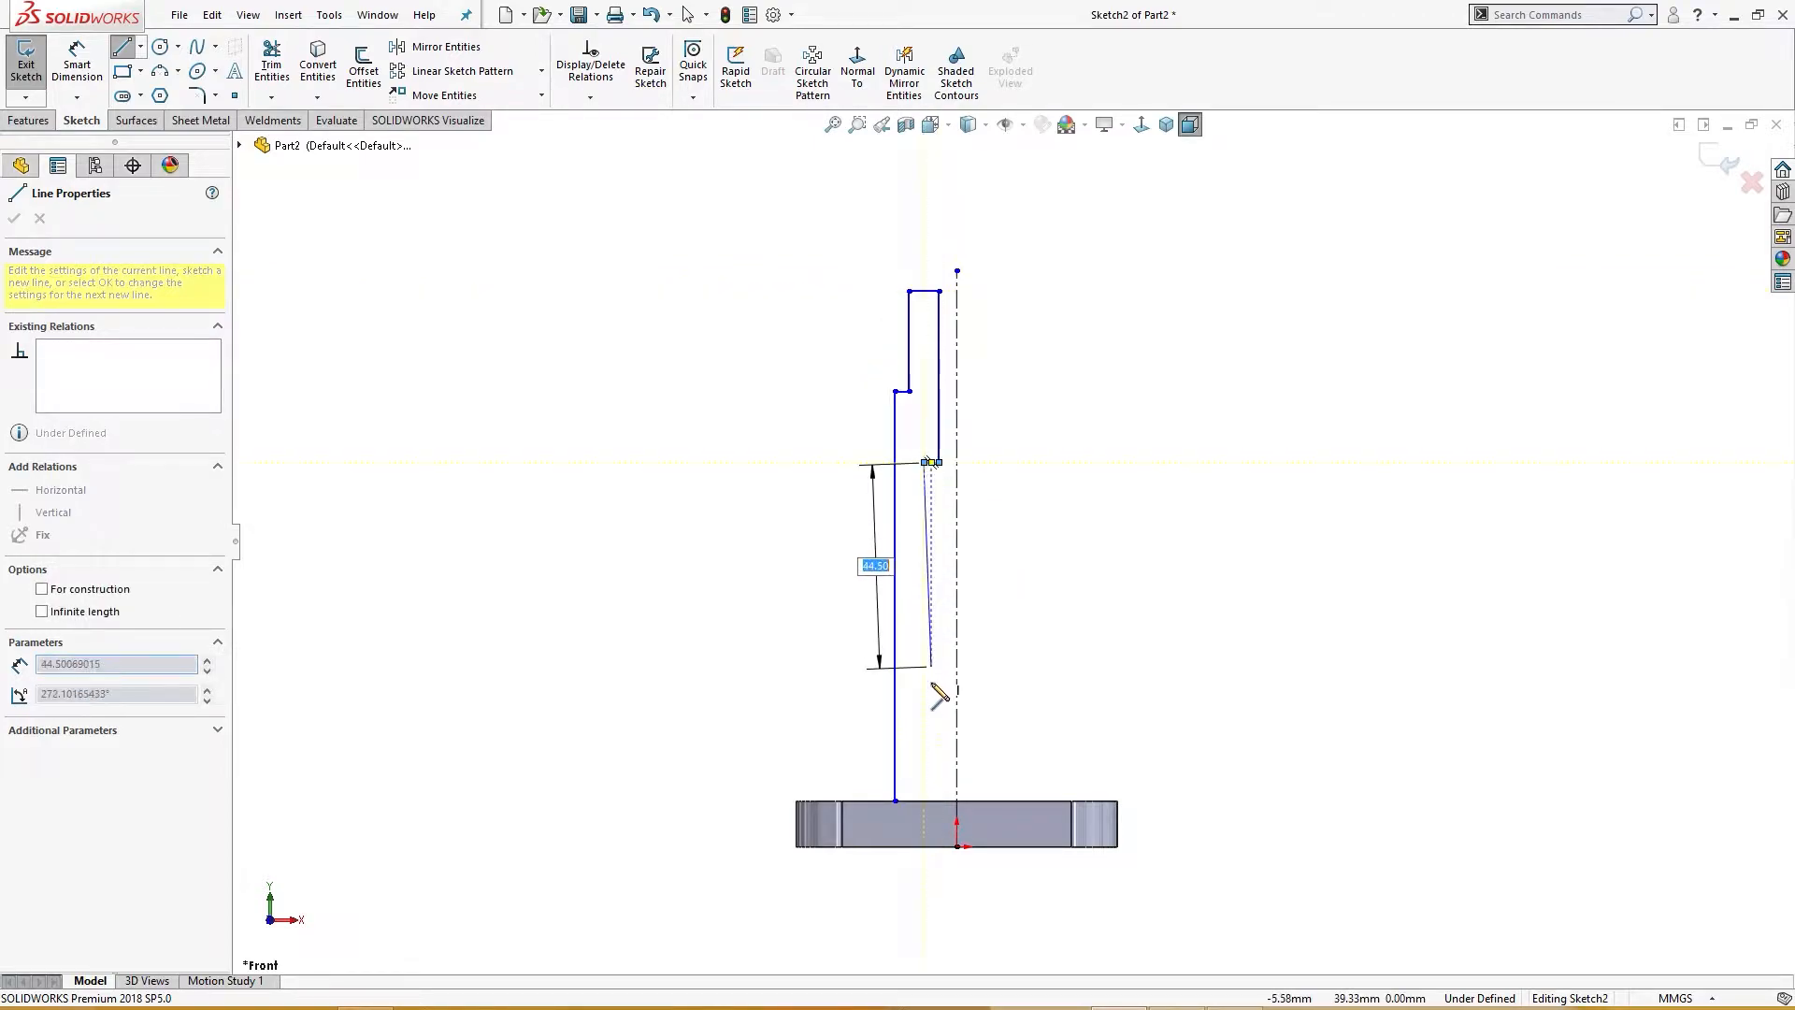
pyautogui.click(923, 801)
pyautogui.press('Escape')
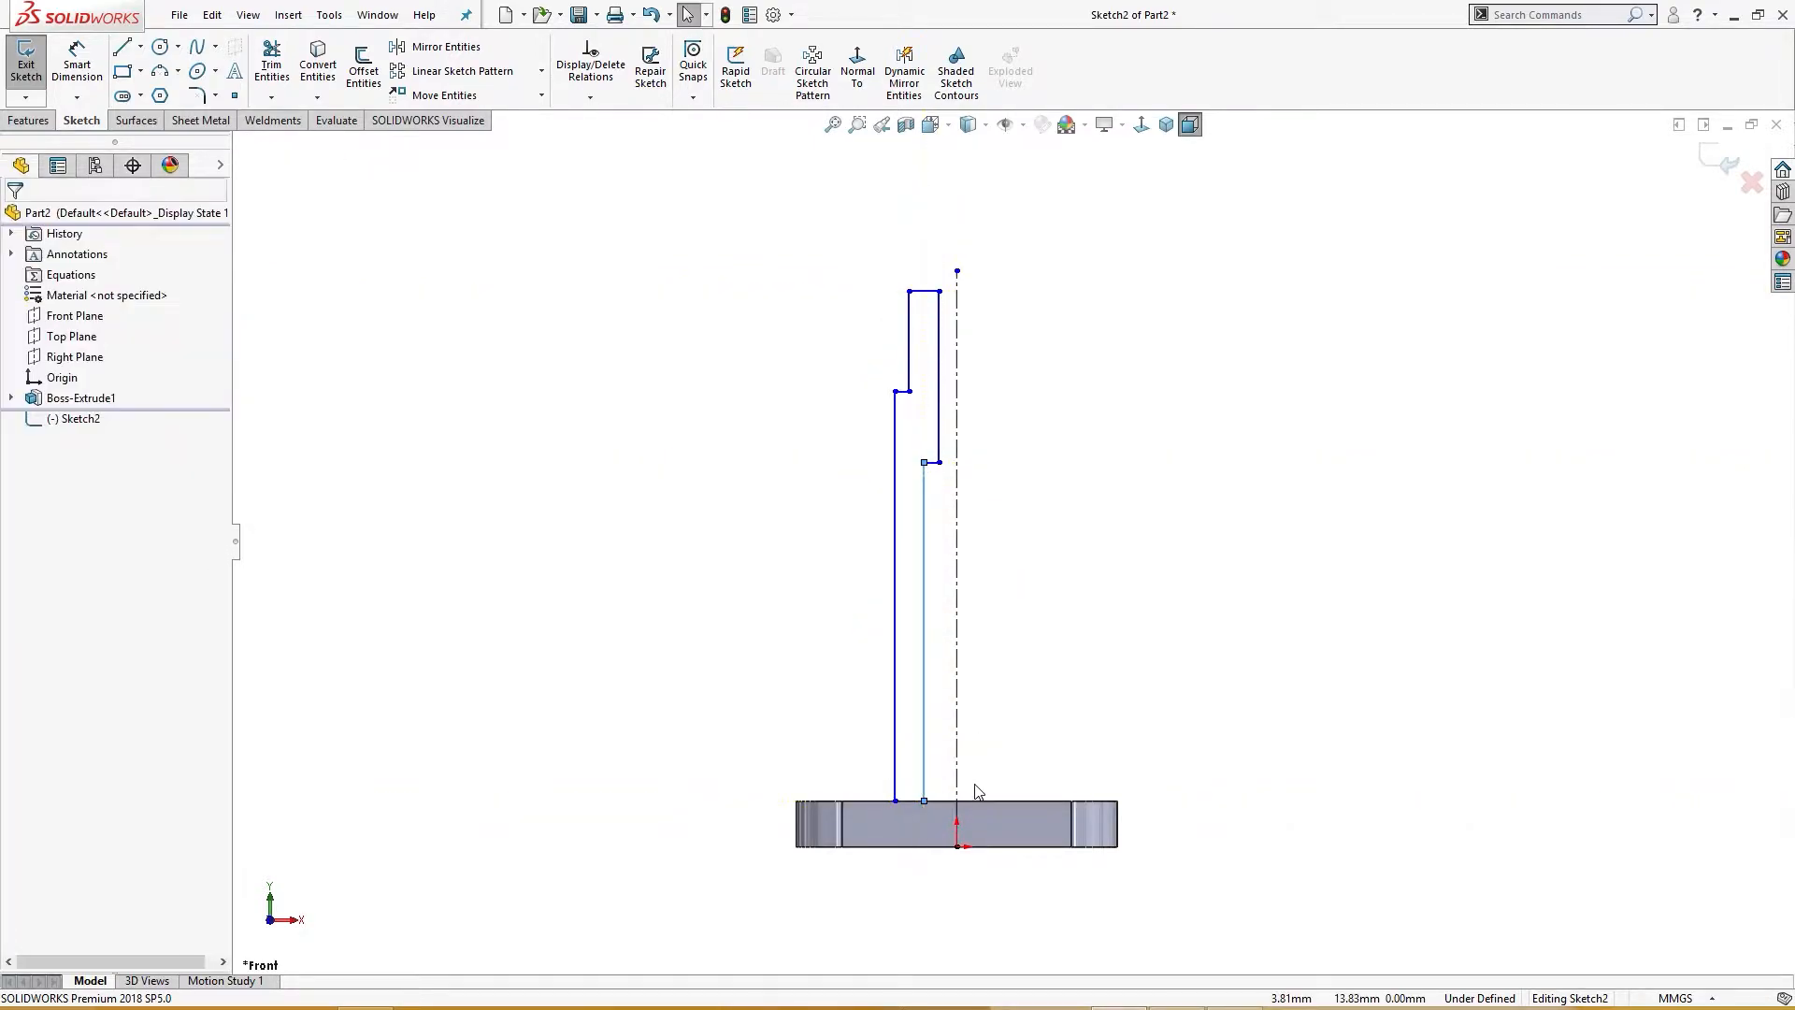
# Step: Dimension the pipe's outer wall diameter about the centerline as 40 mm
pyautogui.moveTo(1043, 454); pyautogui.dragTo(1050, 240, button='right')
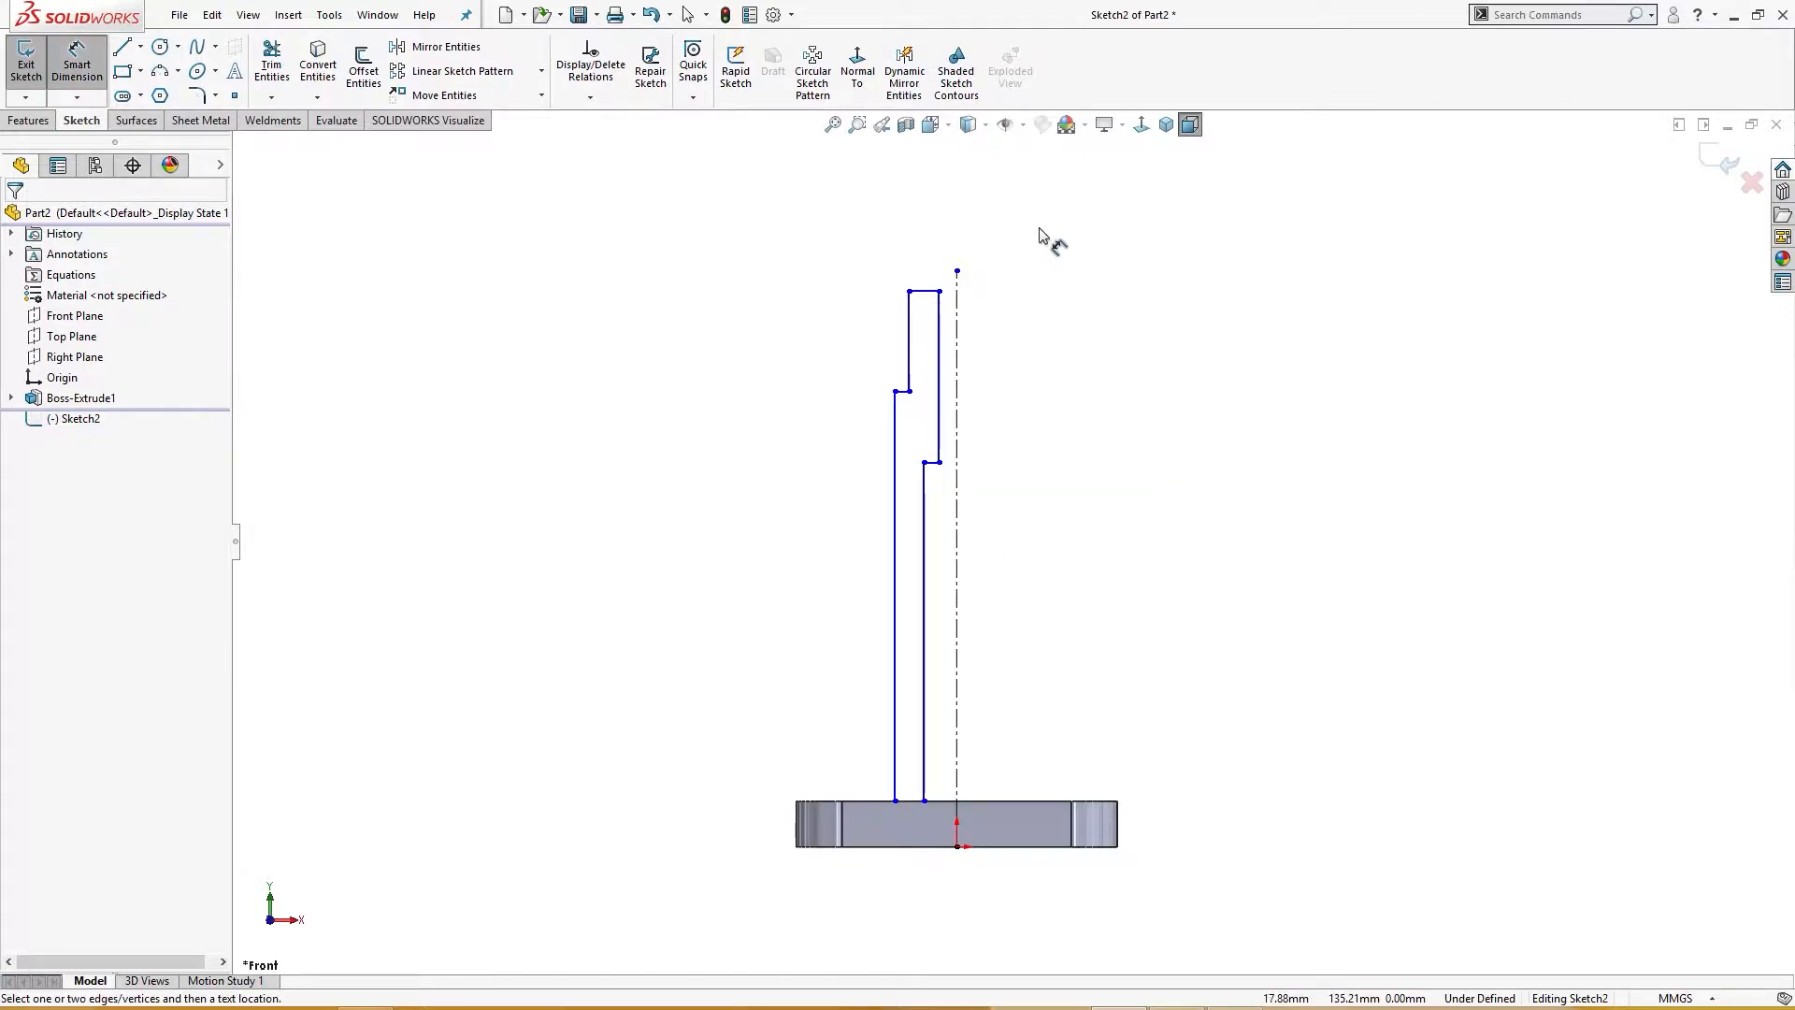
pyautogui.click(895, 689)
pyautogui.click(956, 692)
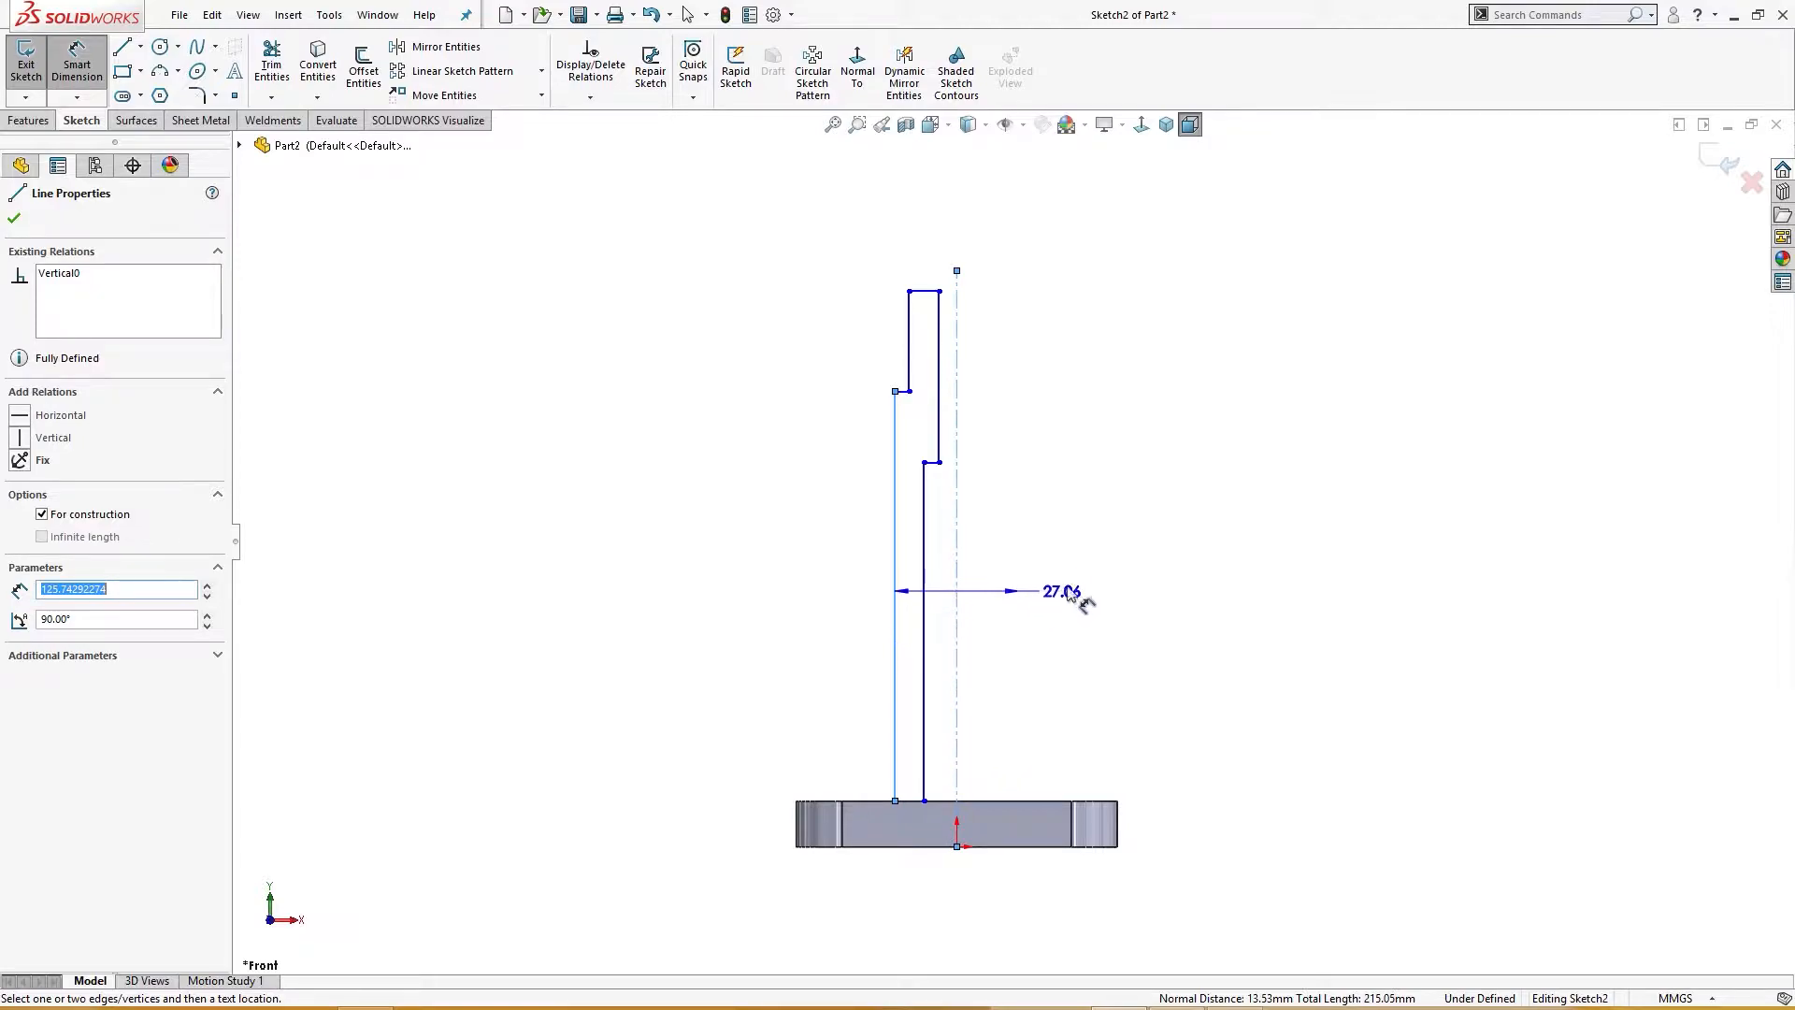
pyautogui.click(1088, 587)
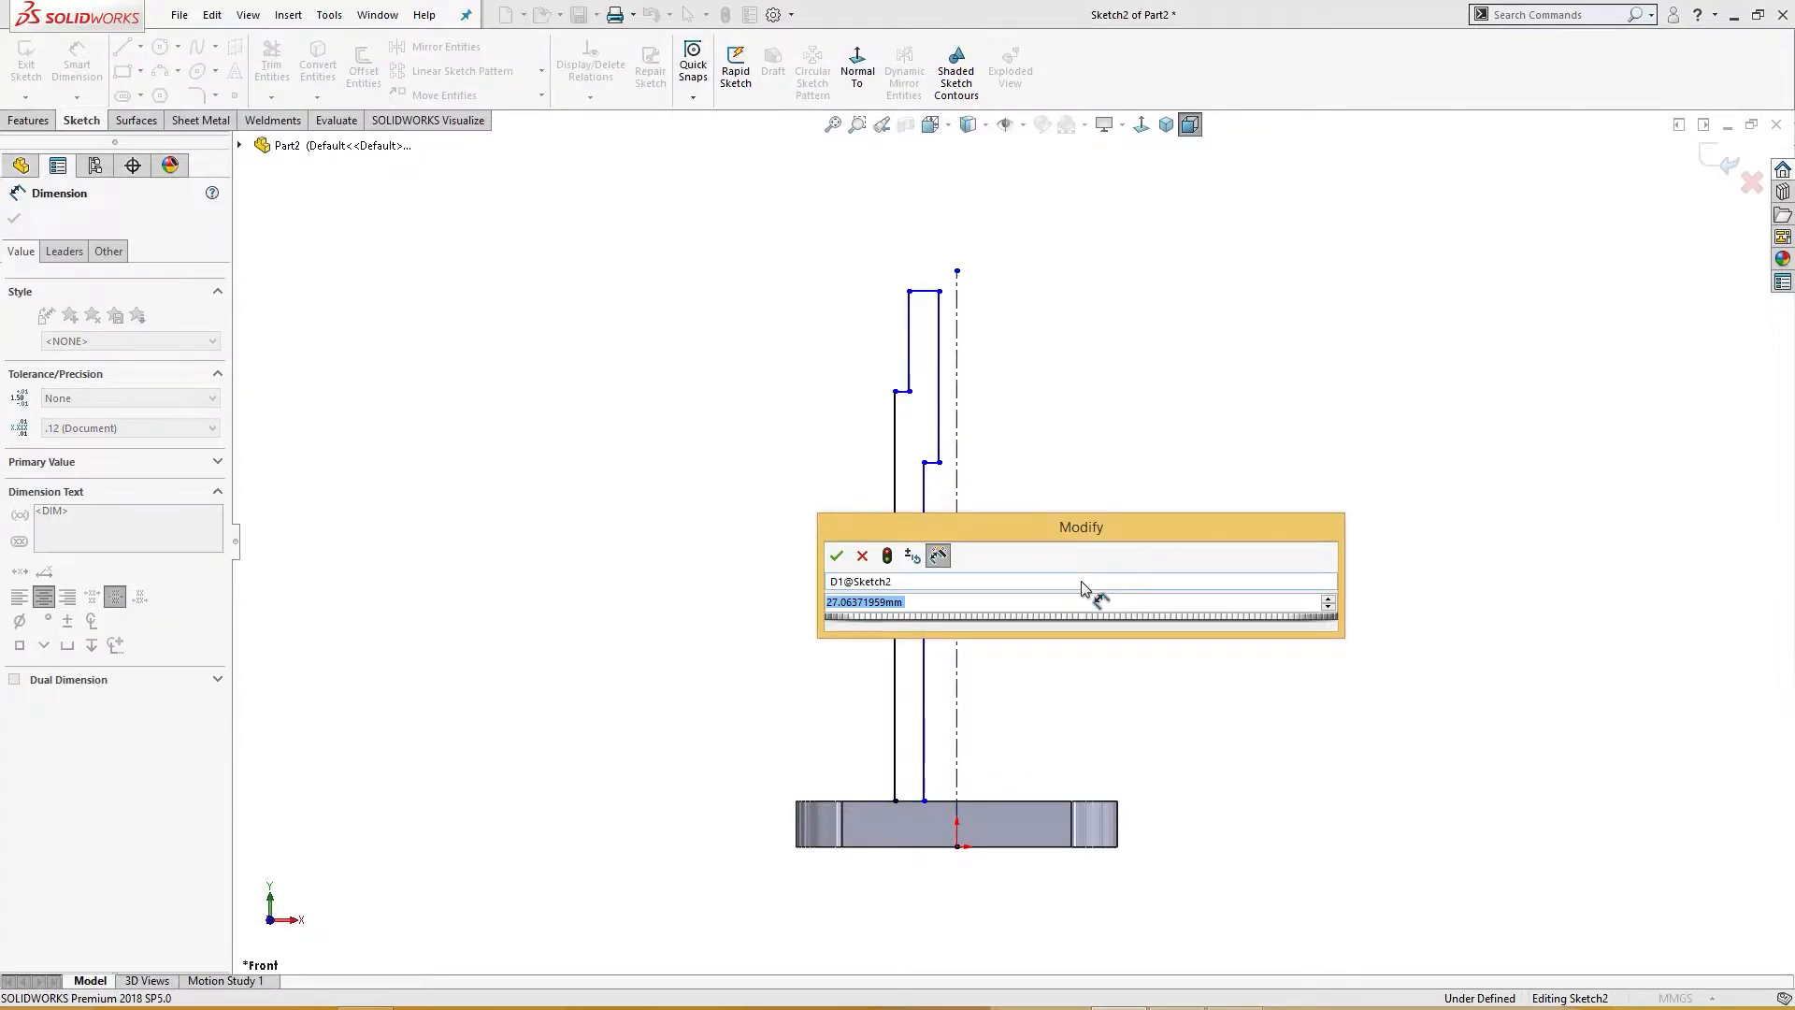
pyautogui.write('40')
pyautogui.press('Return')
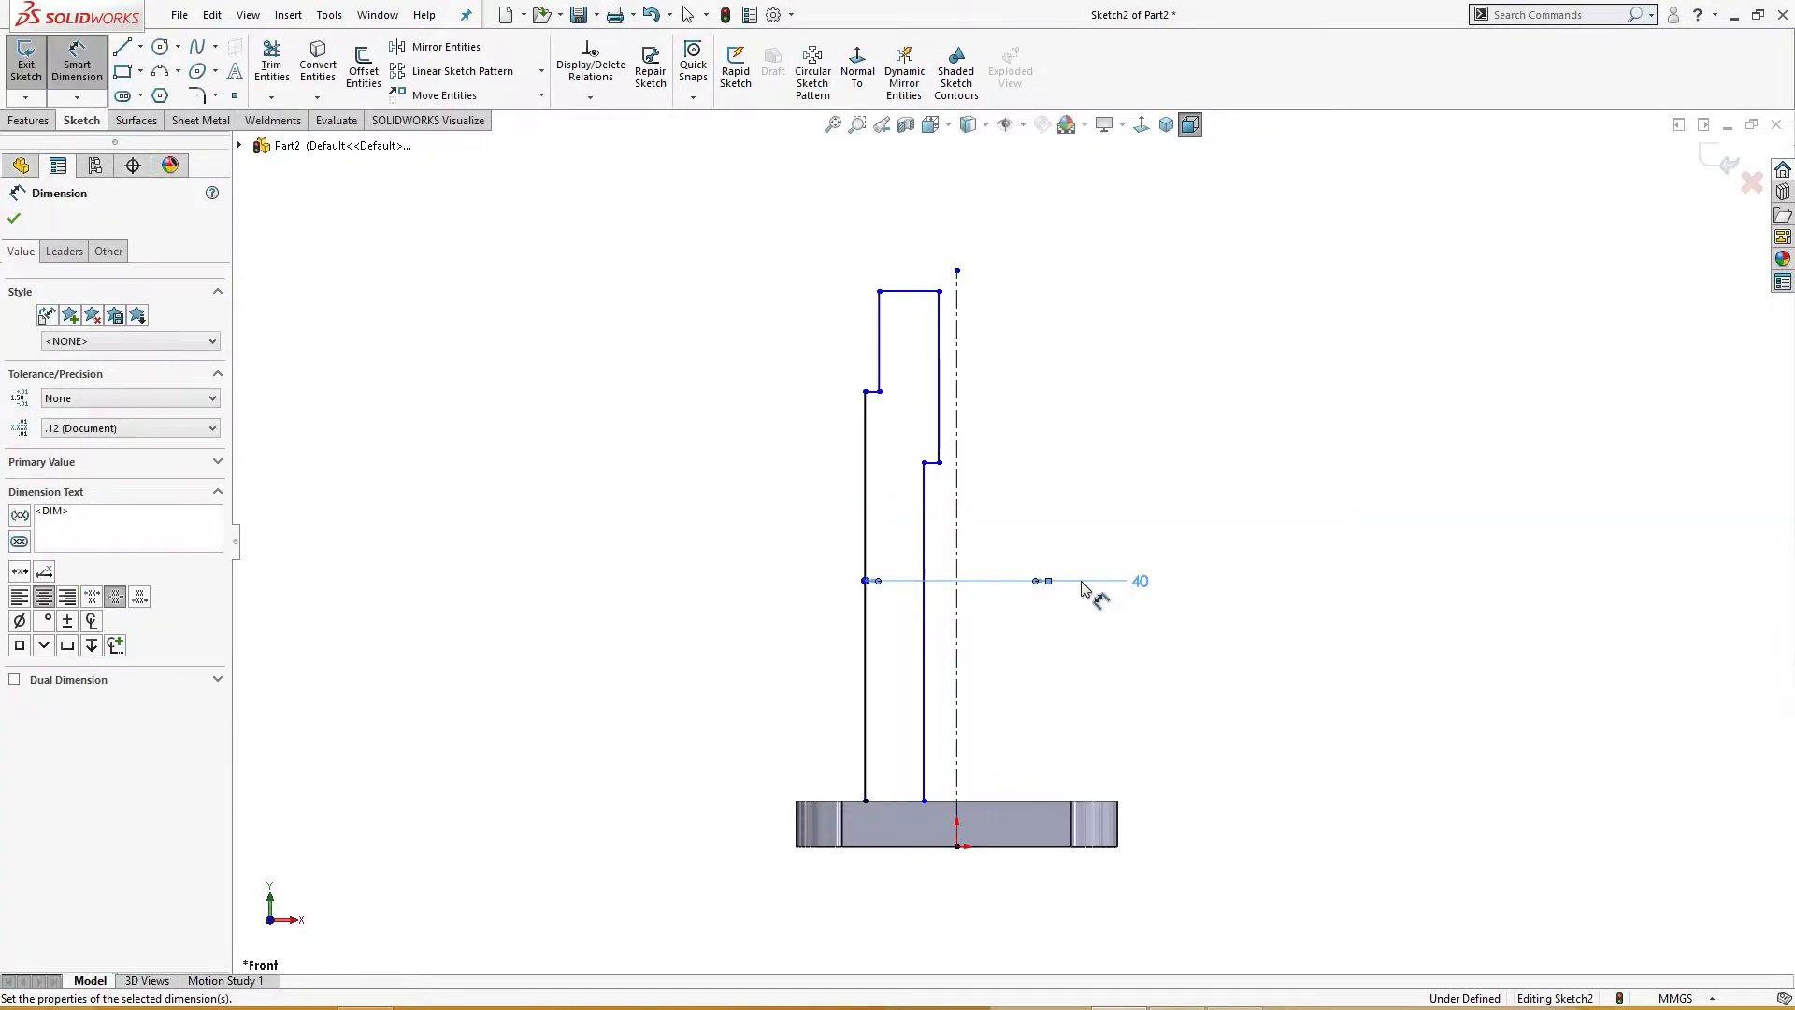
# Step: Dimension the lower inner bore diameter about the centerline as 25 mm
pyautogui.click(1160, 664)
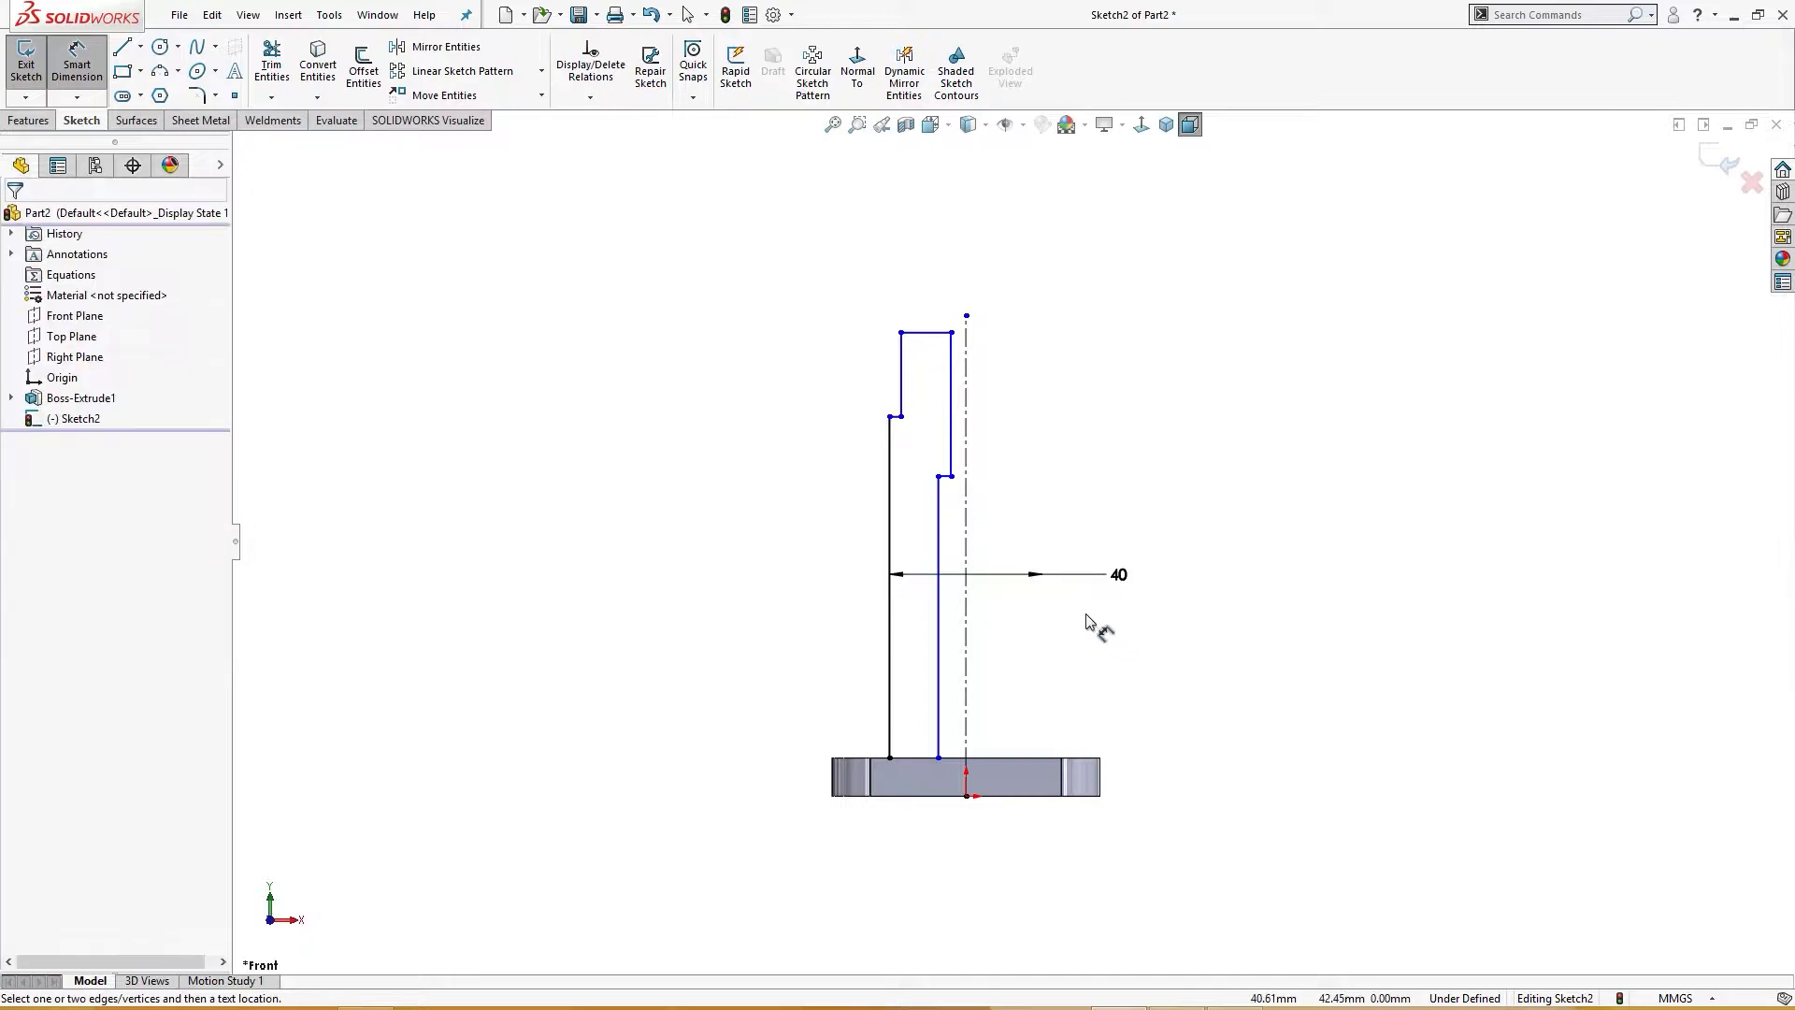
pyautogui.click(945, 641)
pyautogui.click(965, 647)
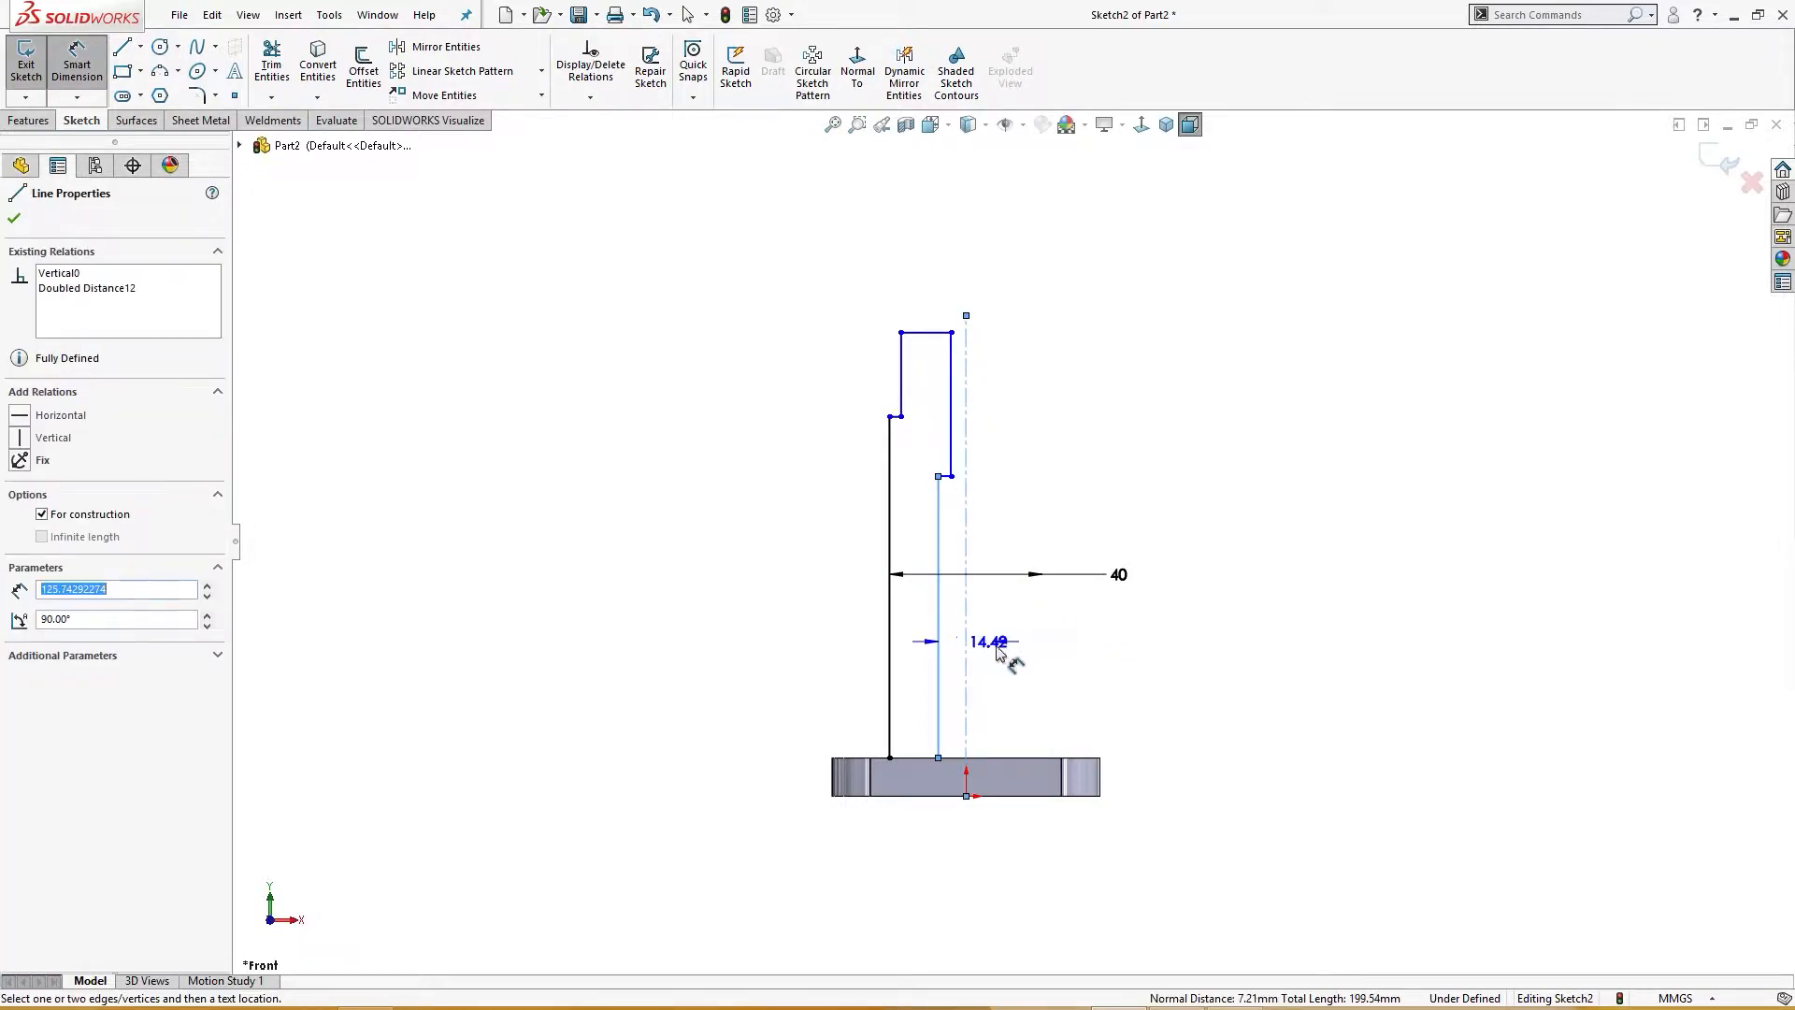
pyautogui.click(1089, 643)
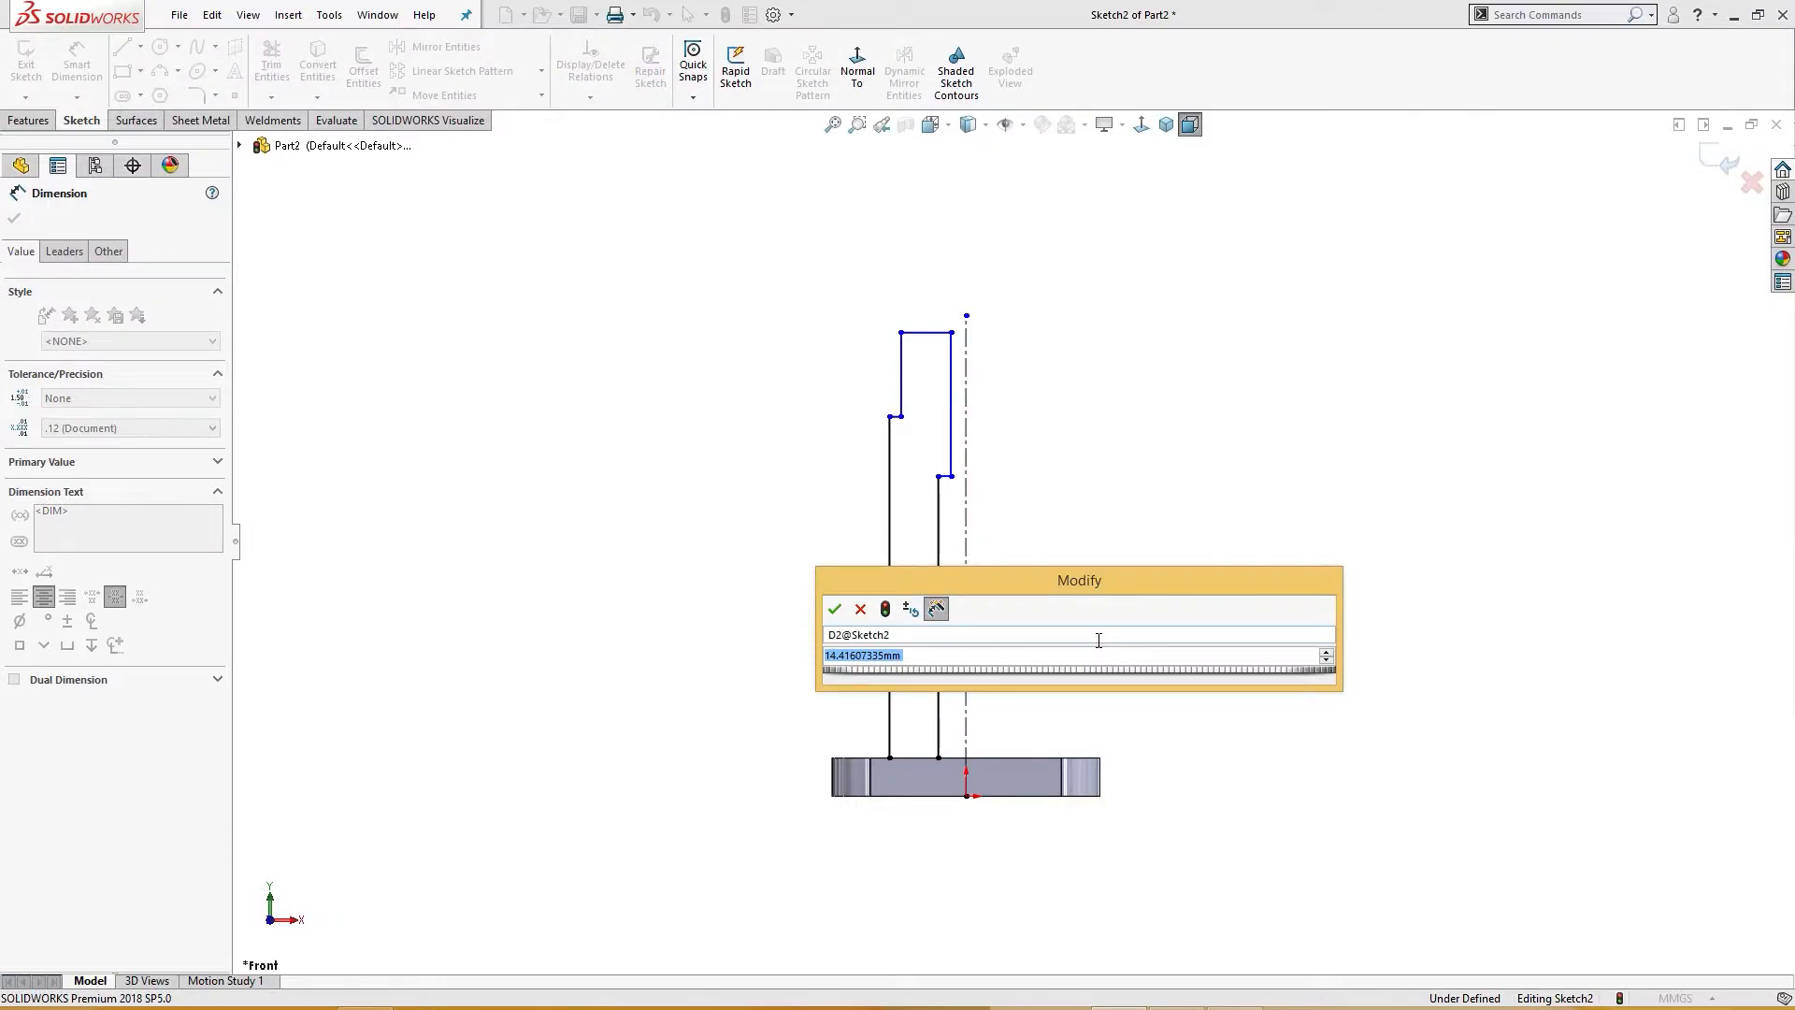
pyautogui.write('25')
pyautogui.press('Return')
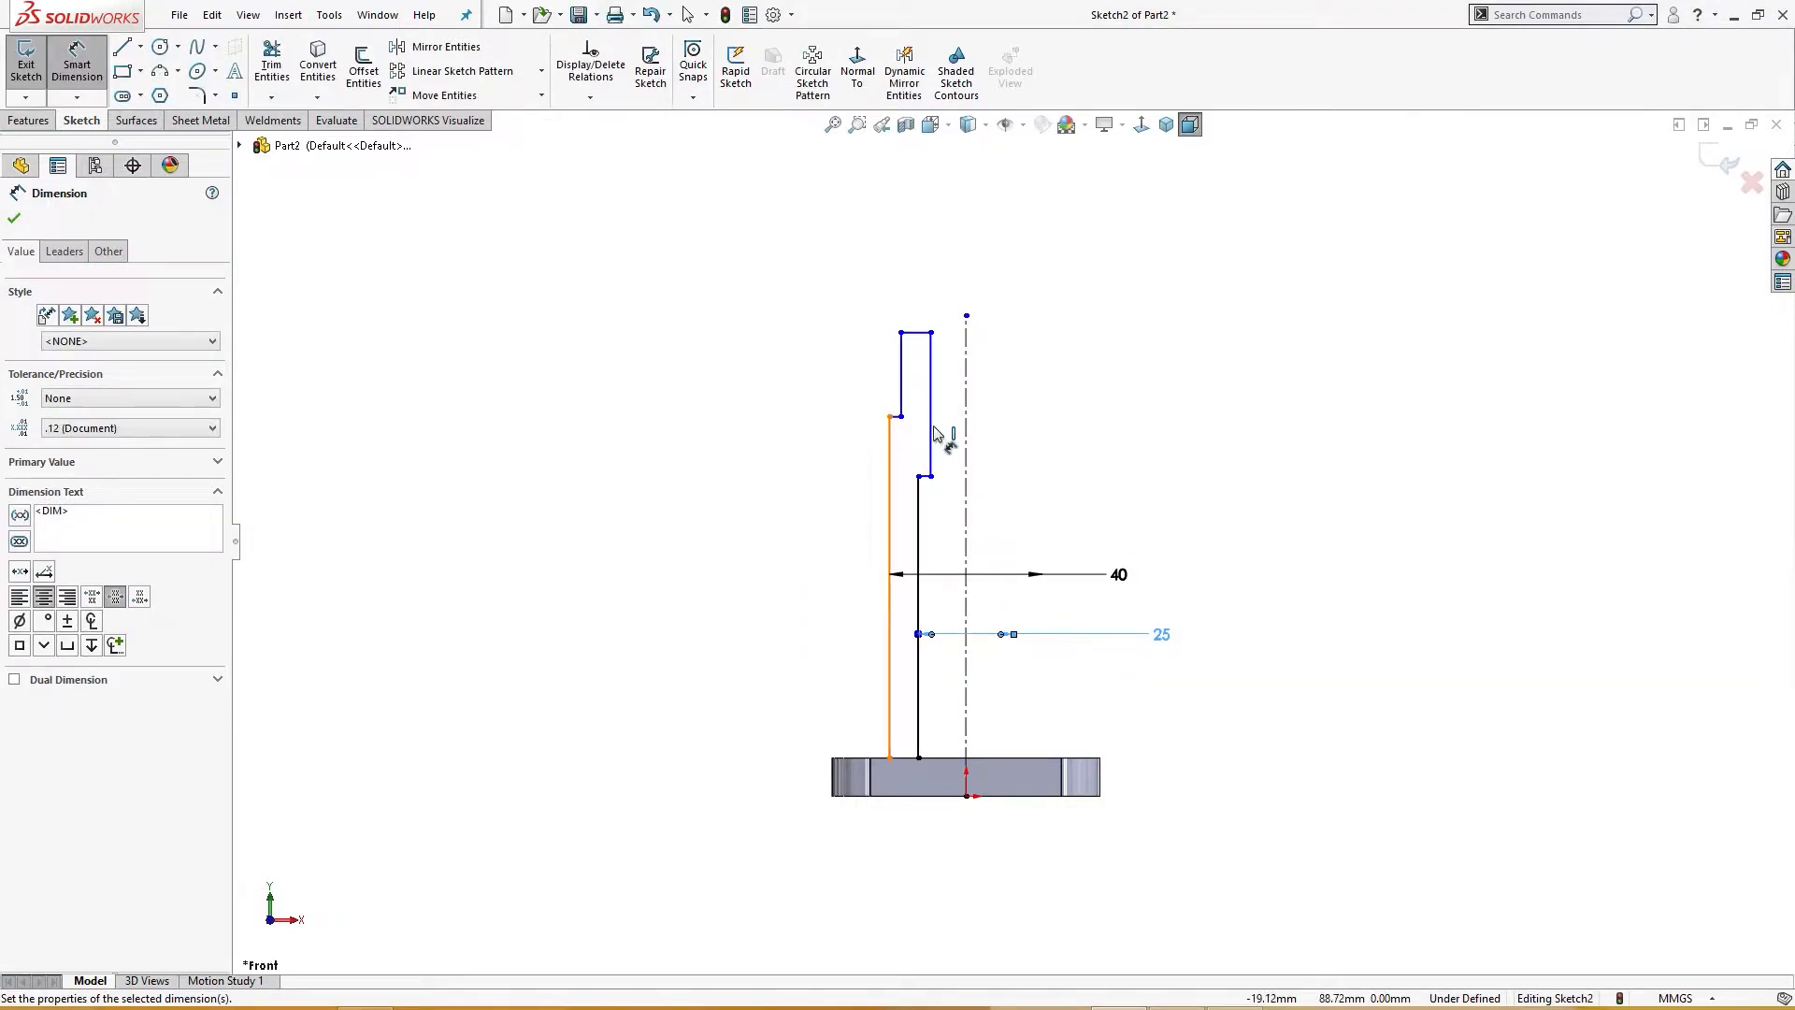
# Step: Dimension the upper inner bore diameter about the centerline as 16 mm, checking the reference drawing first
pyautogui.click(931, 432)
pyautogui.click(966, 432)
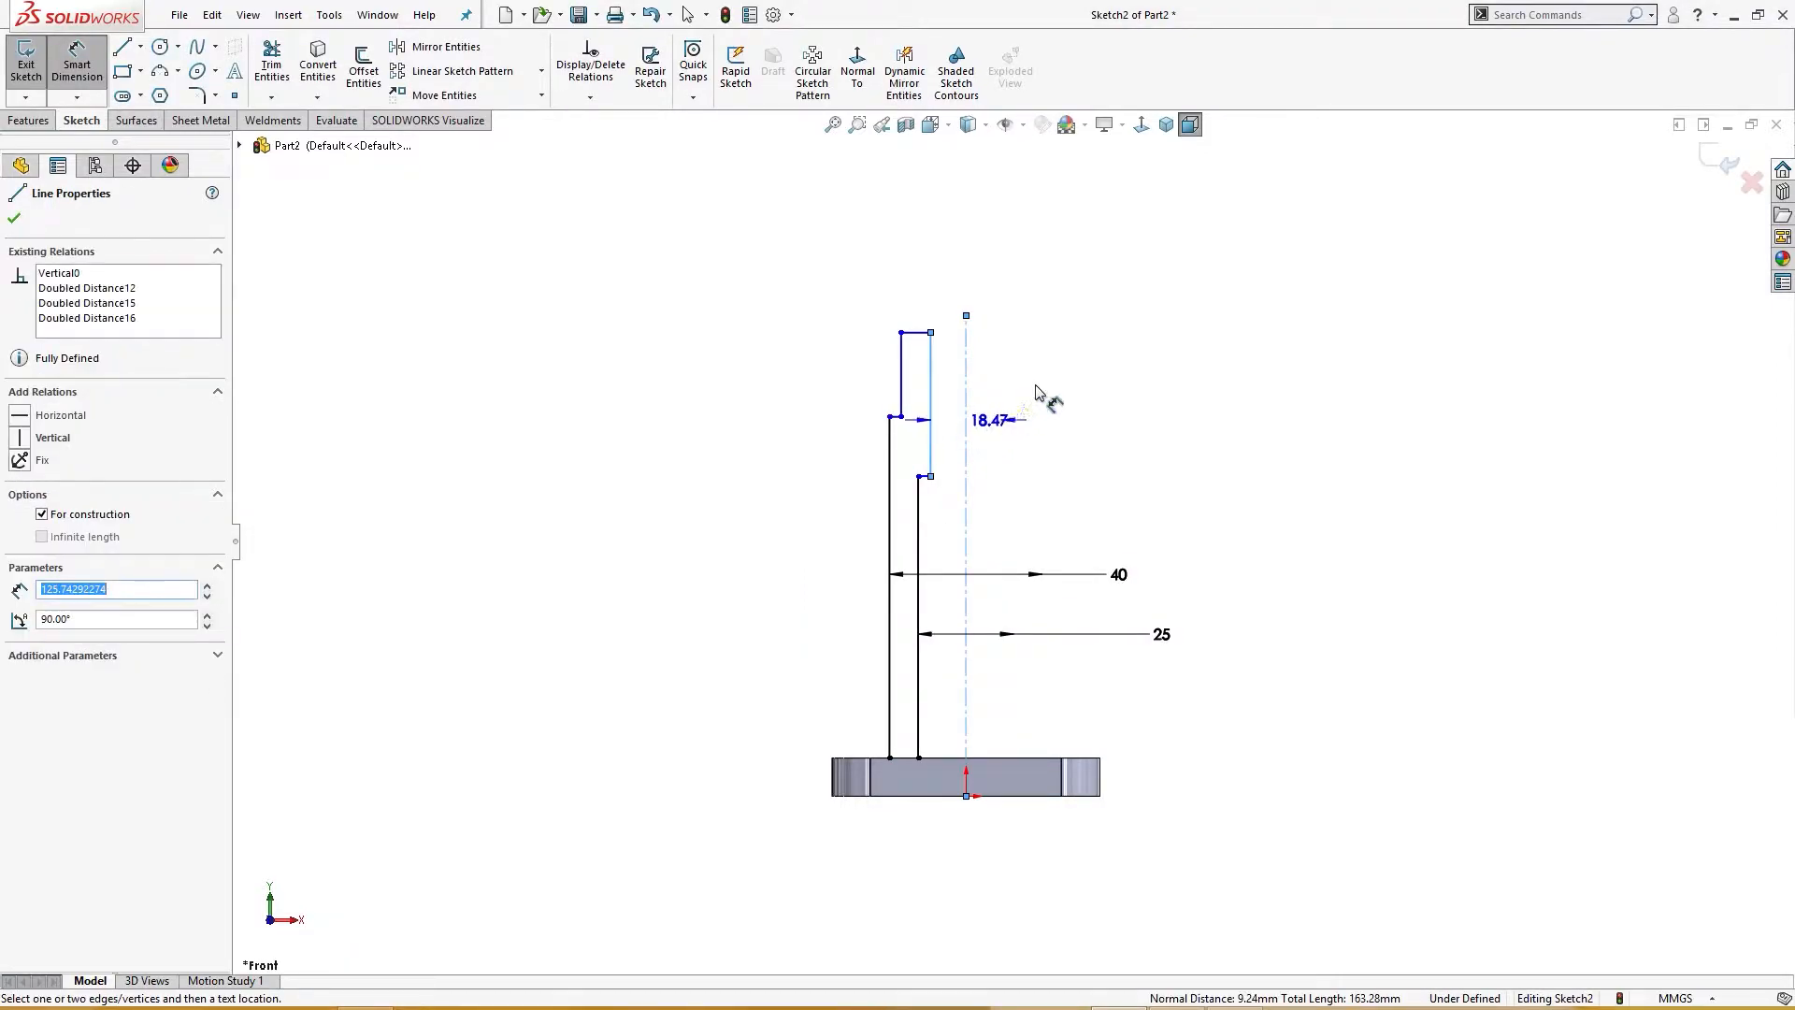
pyautogui.click(1073, 365)
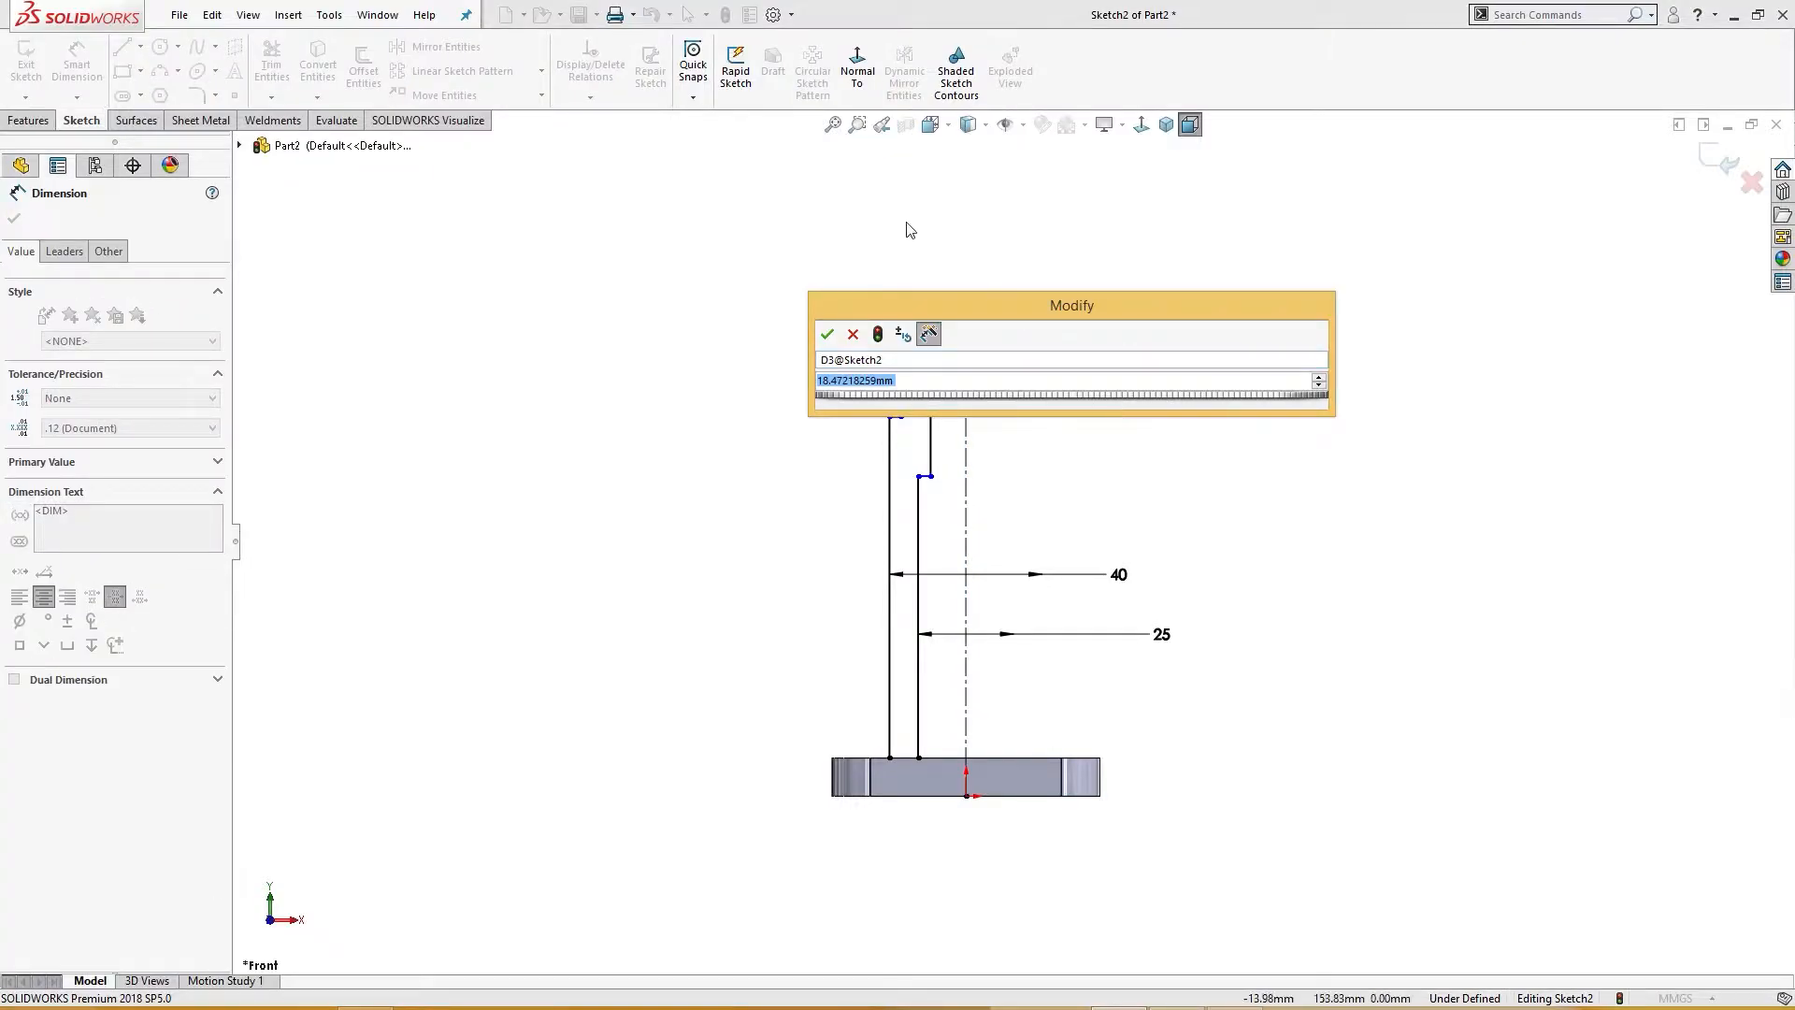
pyautogui.click(1175, 1008)
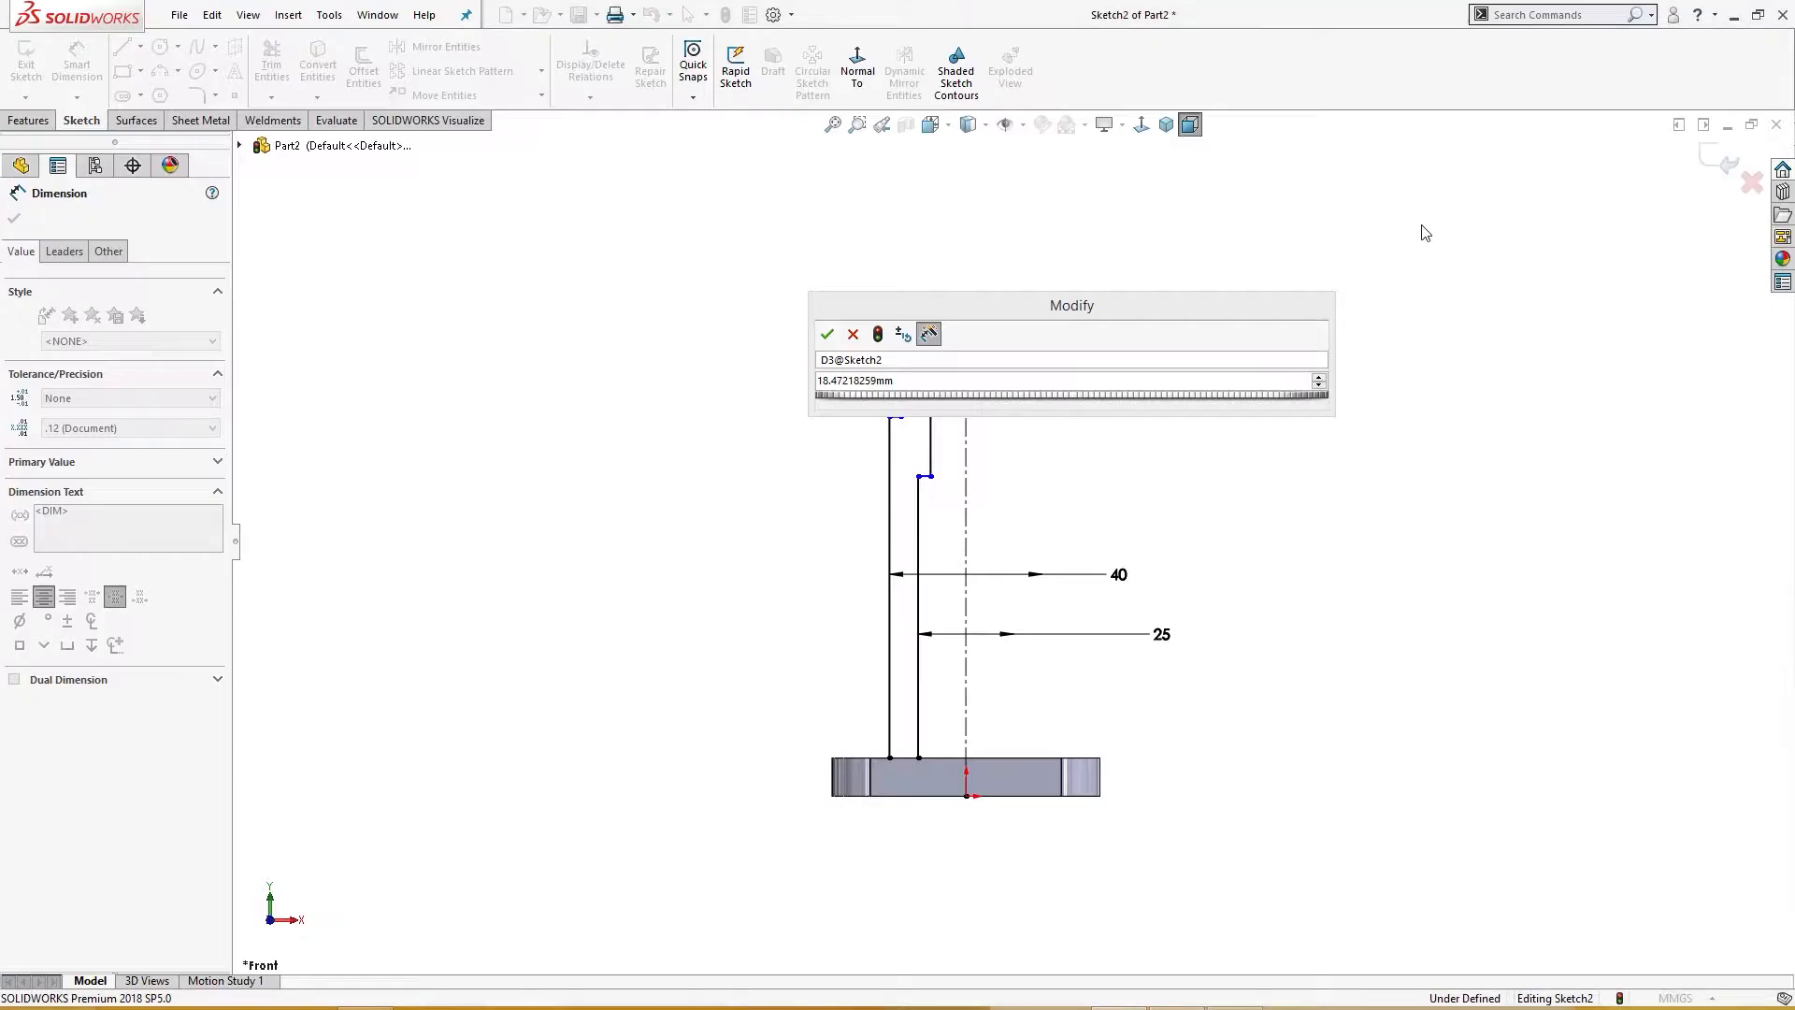
pyautogui.click(1712, 9)
pyautogui.click(928, 383)
pyautogui.write('16')
pyautogui.press('Return')
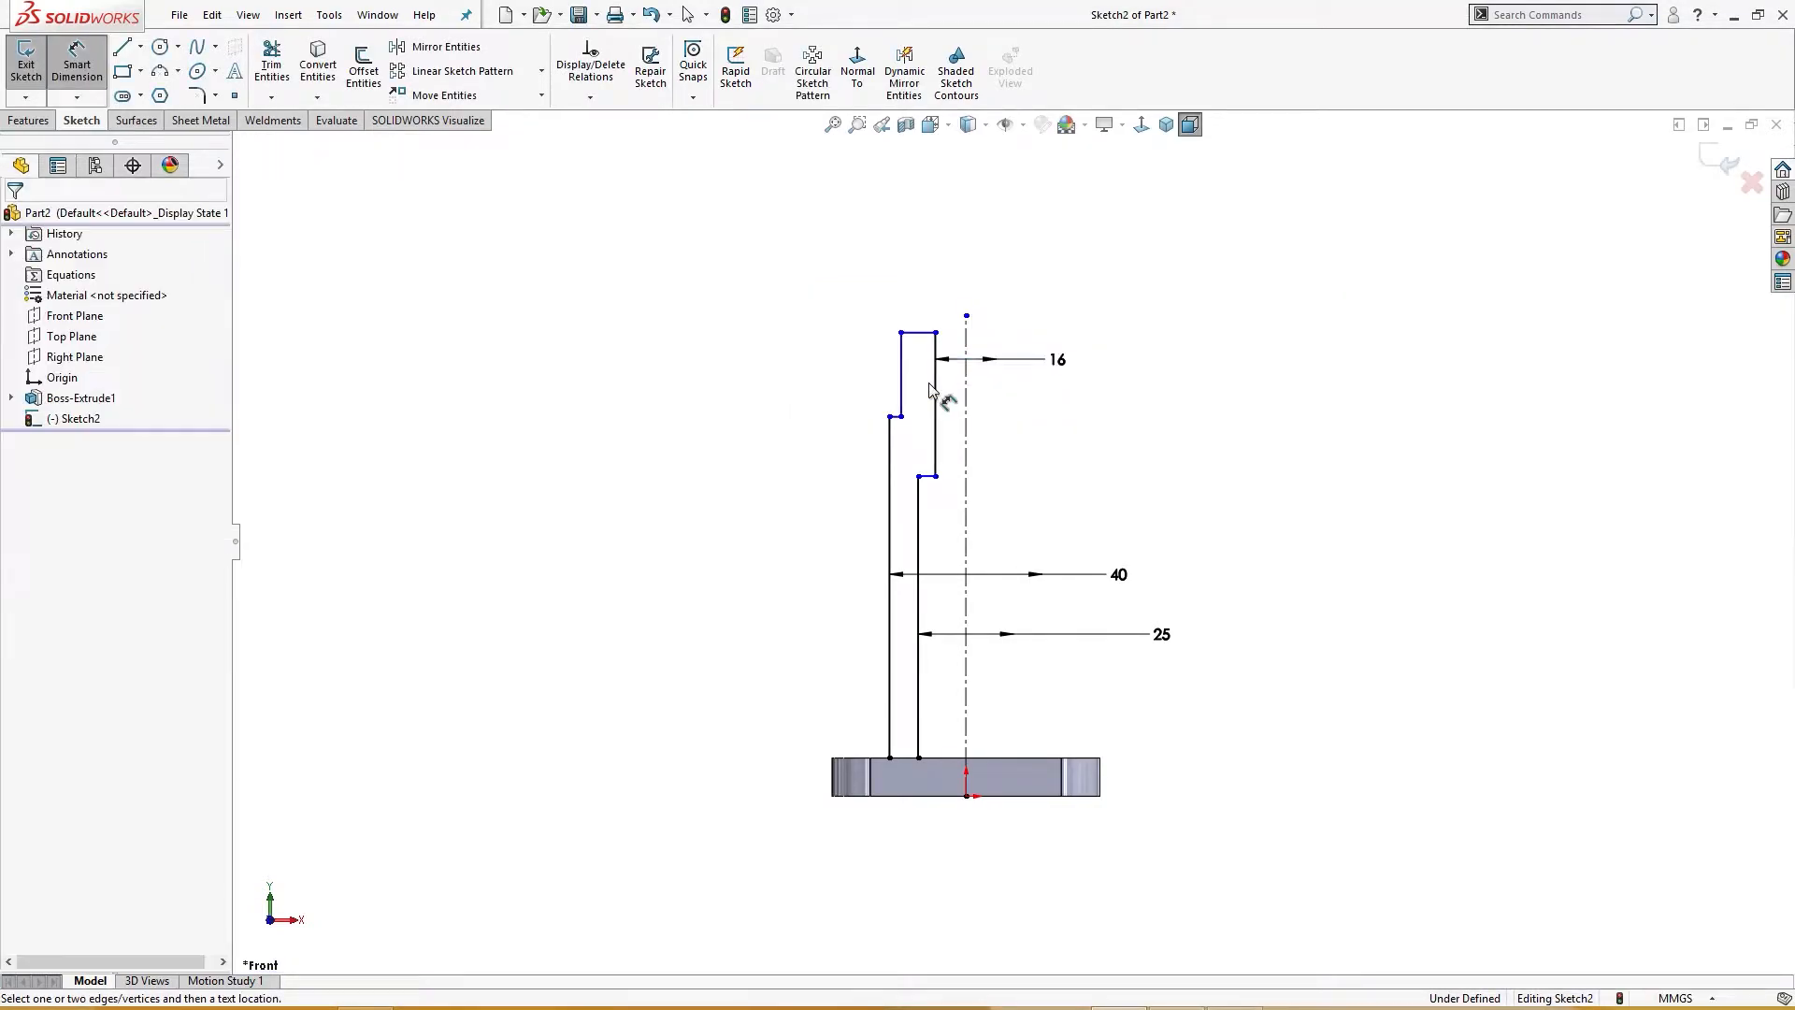
# Step: Dimension the vertical distance from the top edge down to the outer wall step as 25 mm
pyautogui.click(1268, 999)
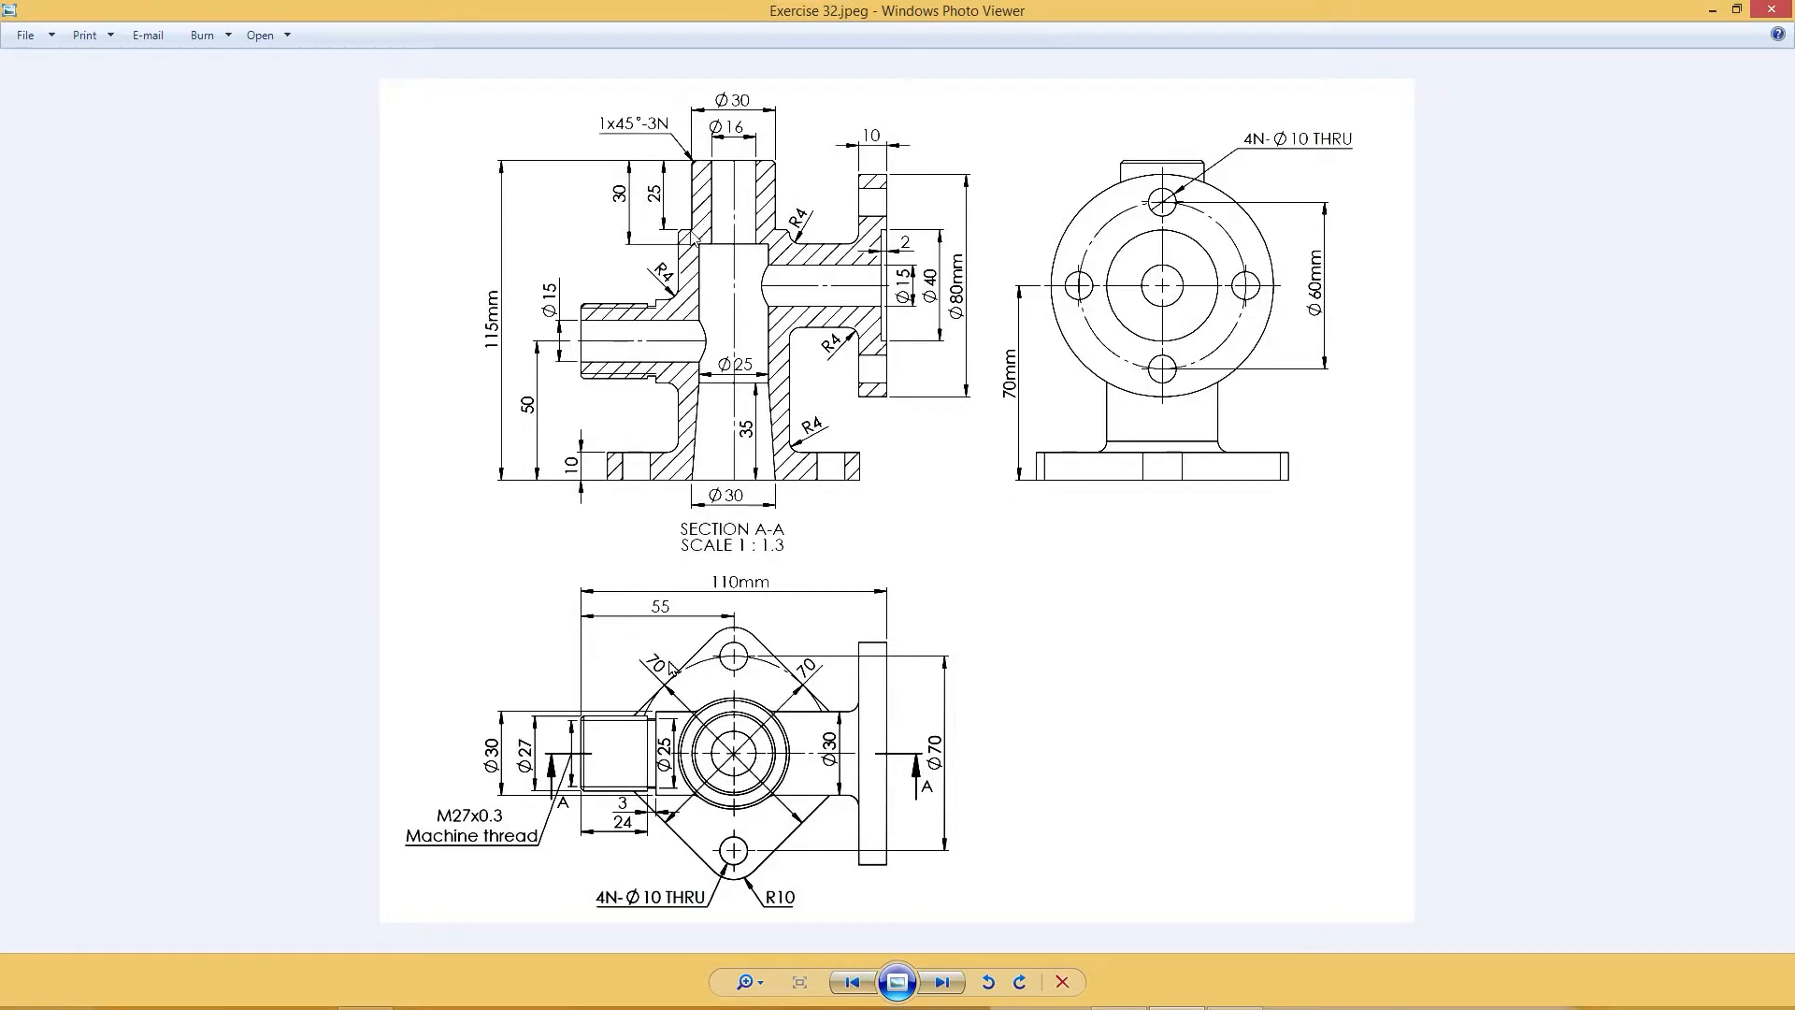
pyautogui.click(1713, 10)
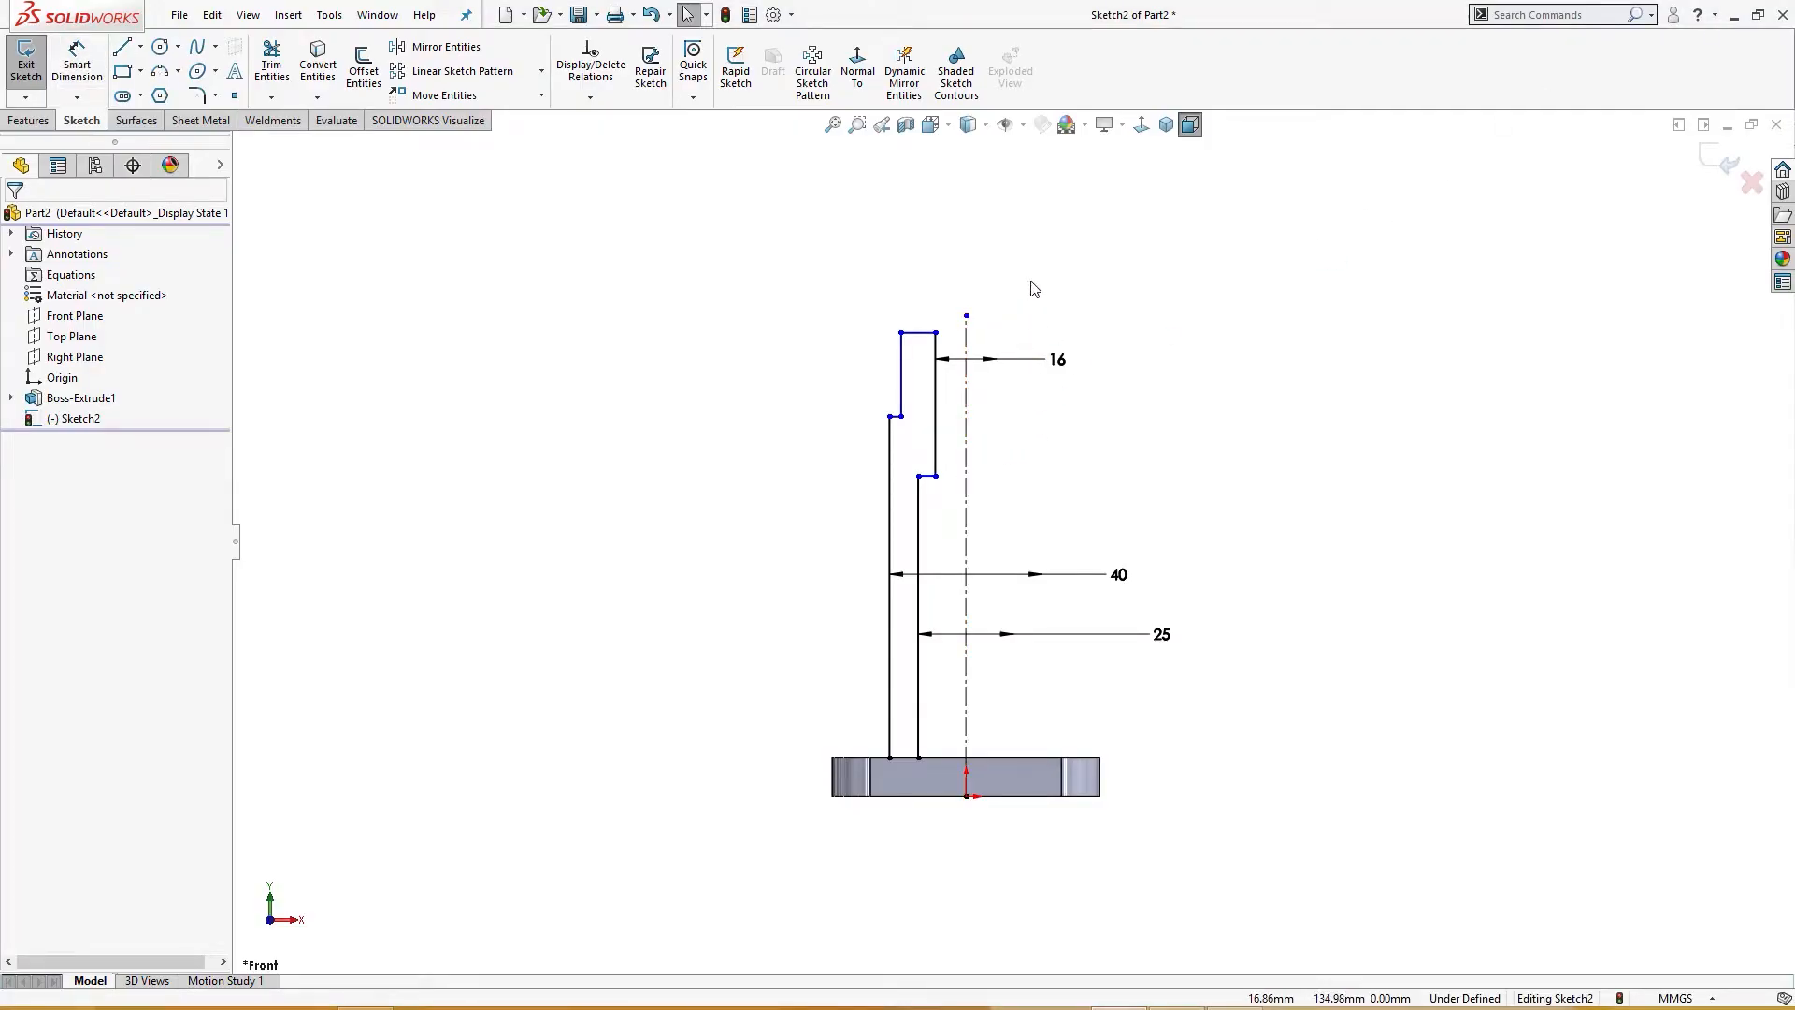
pyautogui.click(918, 333)
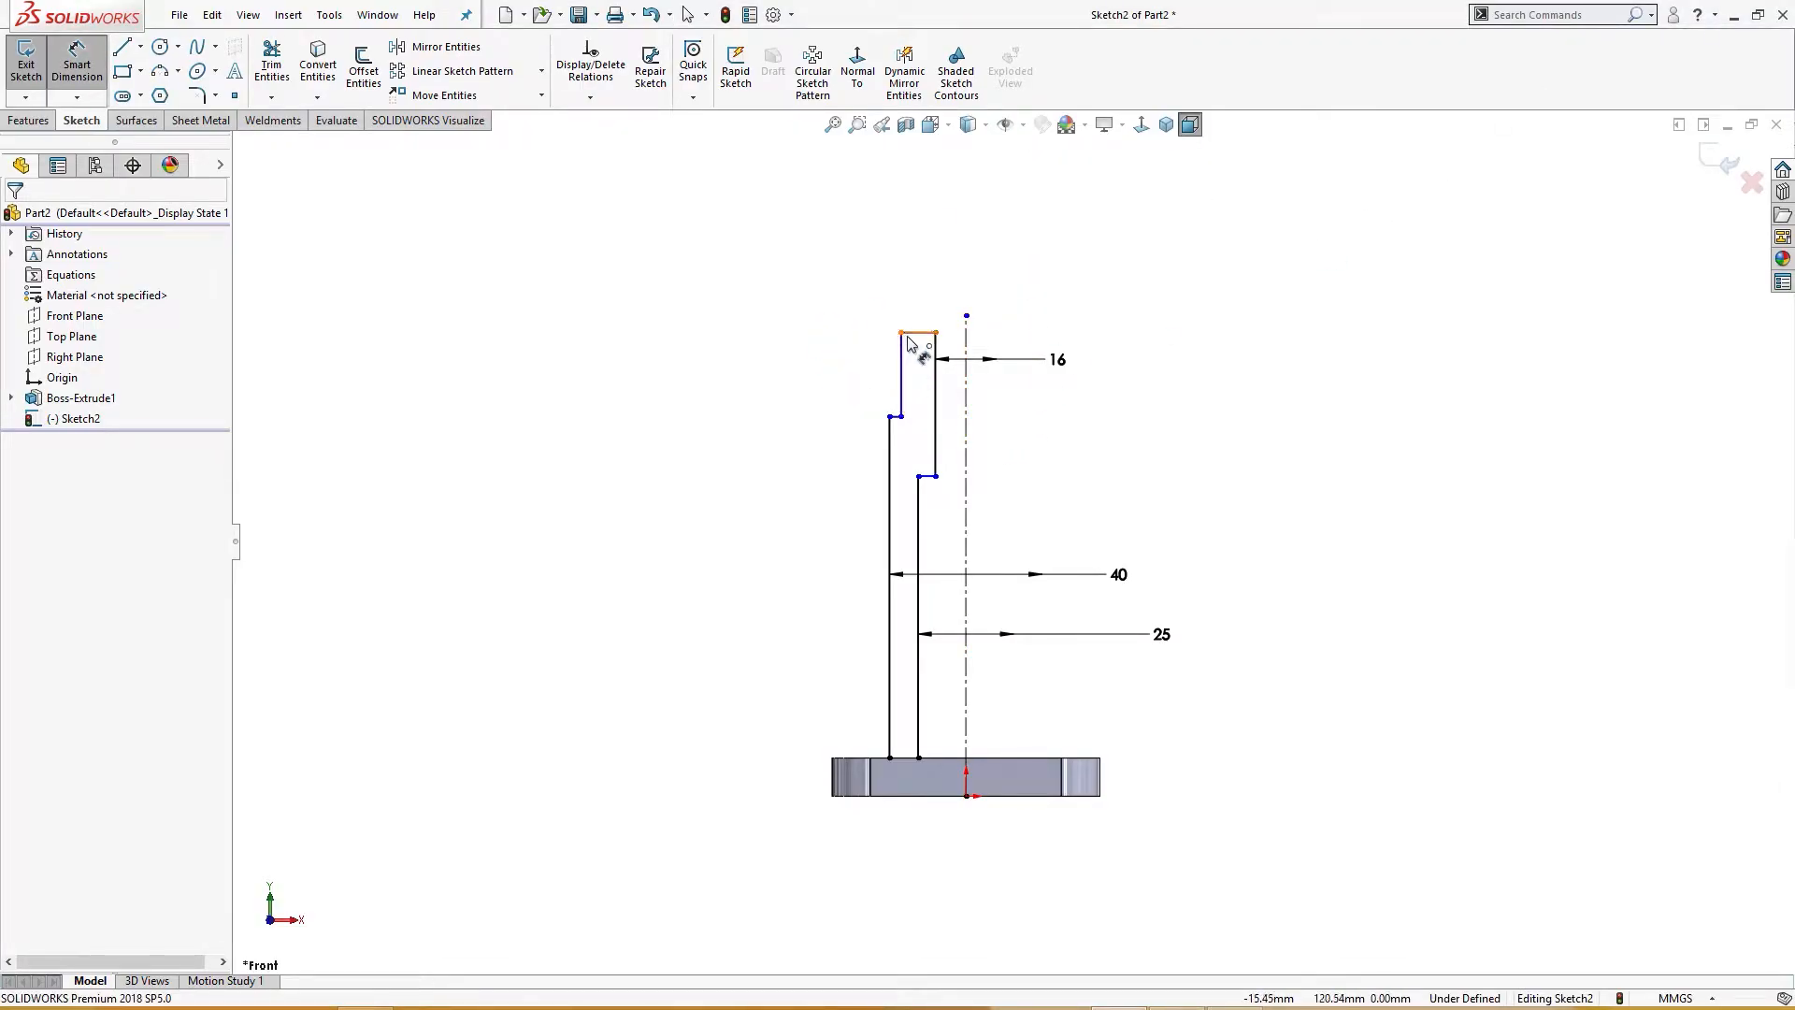
pyautogui.scroll(3, 900, 416)
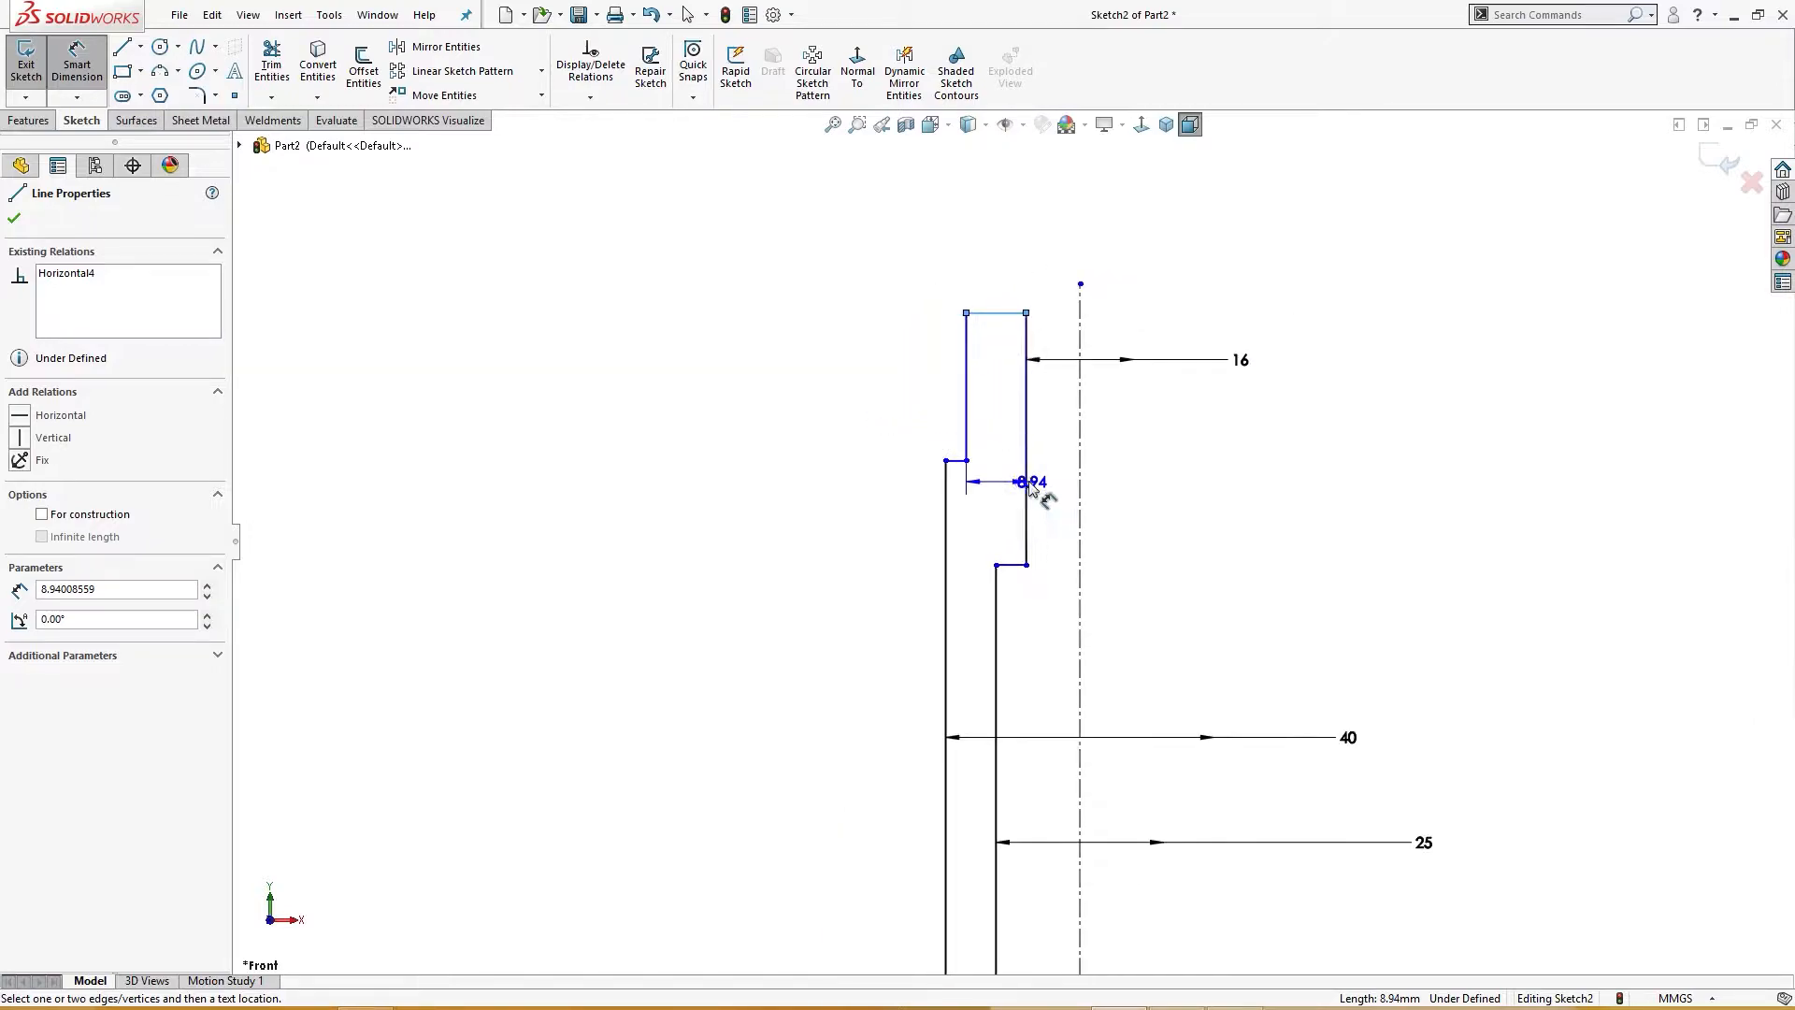
pyautogui.click(957, 465)
pyautogui.click(841, 418)
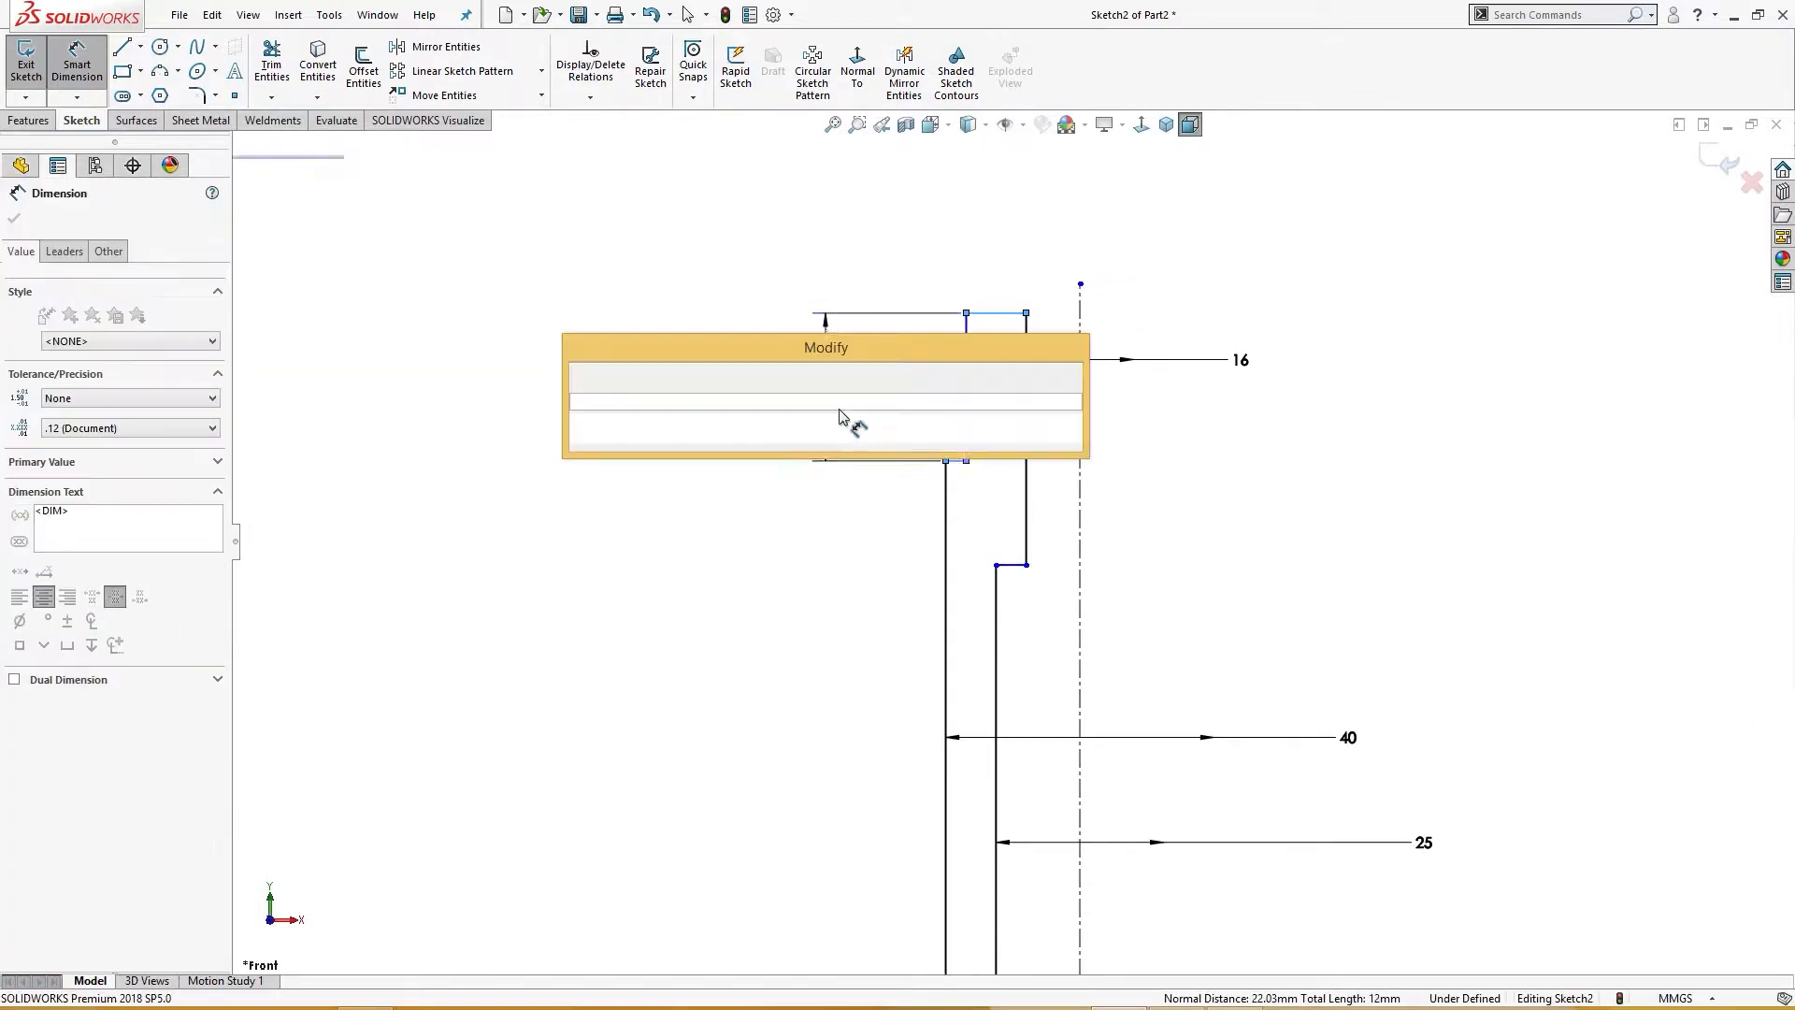
pyautogui.press('Return')
pyautogui.scroll(3, 840, 417)
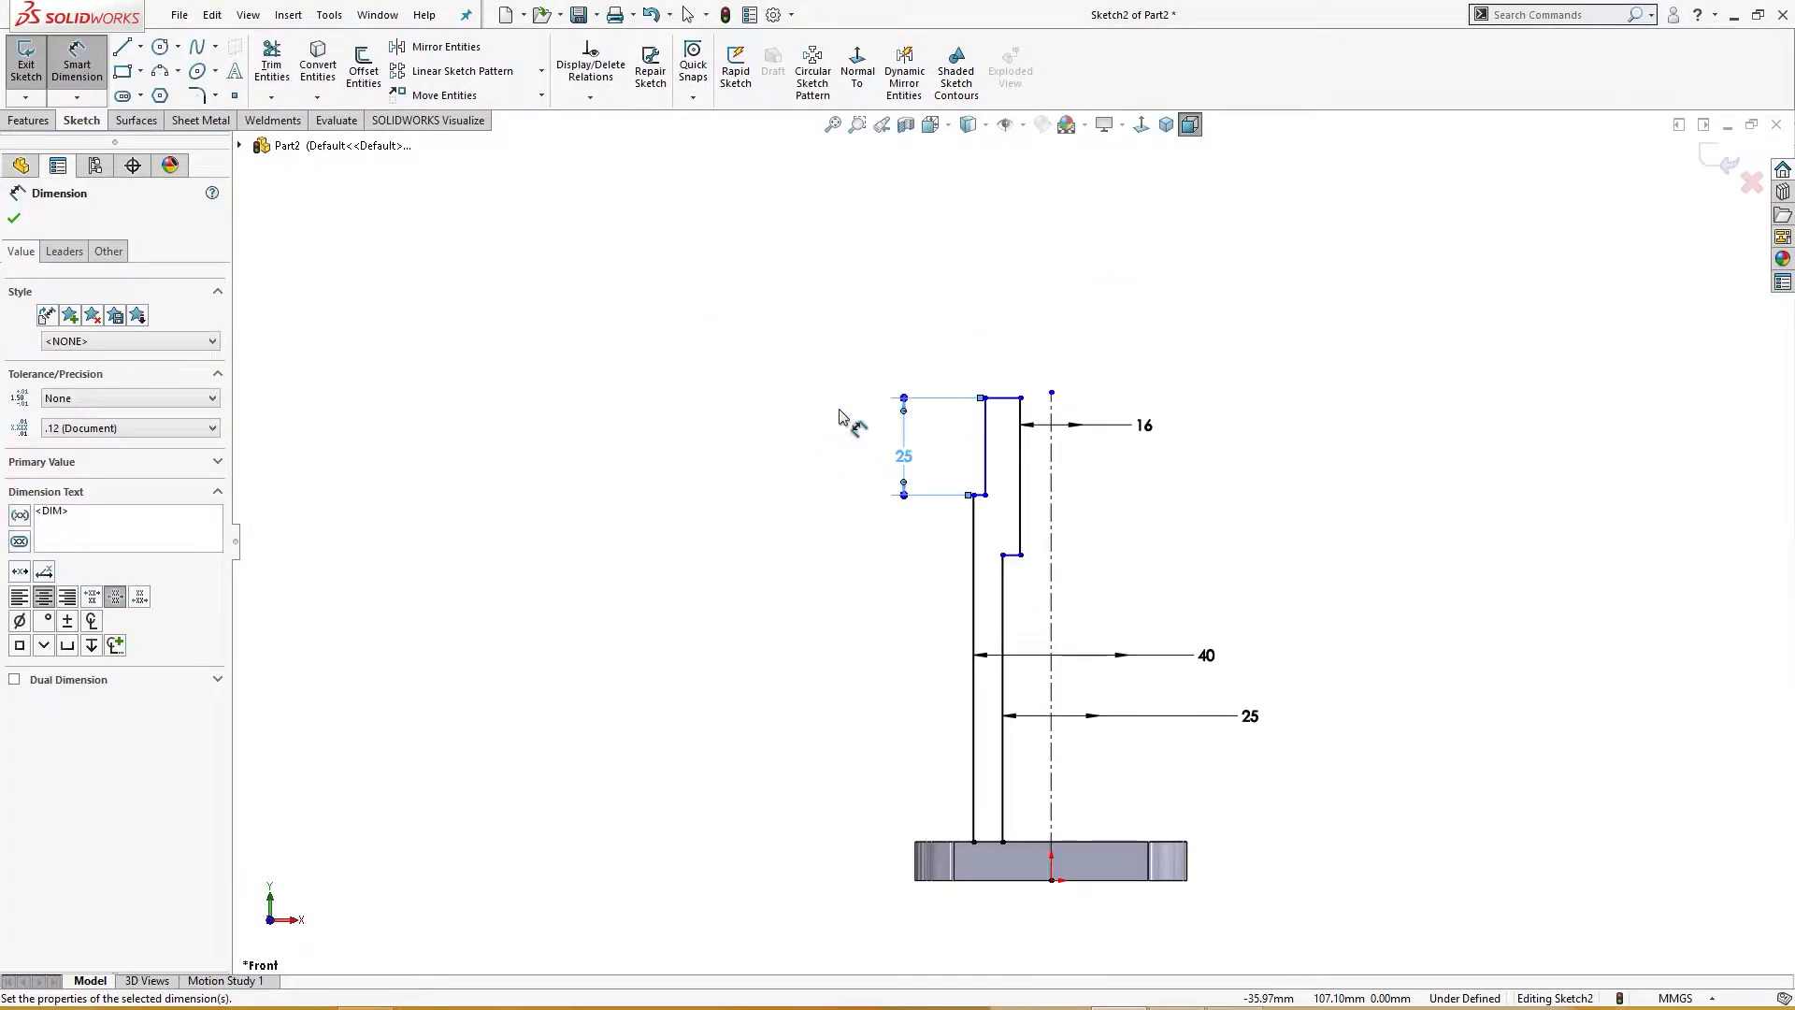
# Step: Dimension the profile's overall height from the origin to the top edge as 110 mm
pyautogui.click(1016, 408)
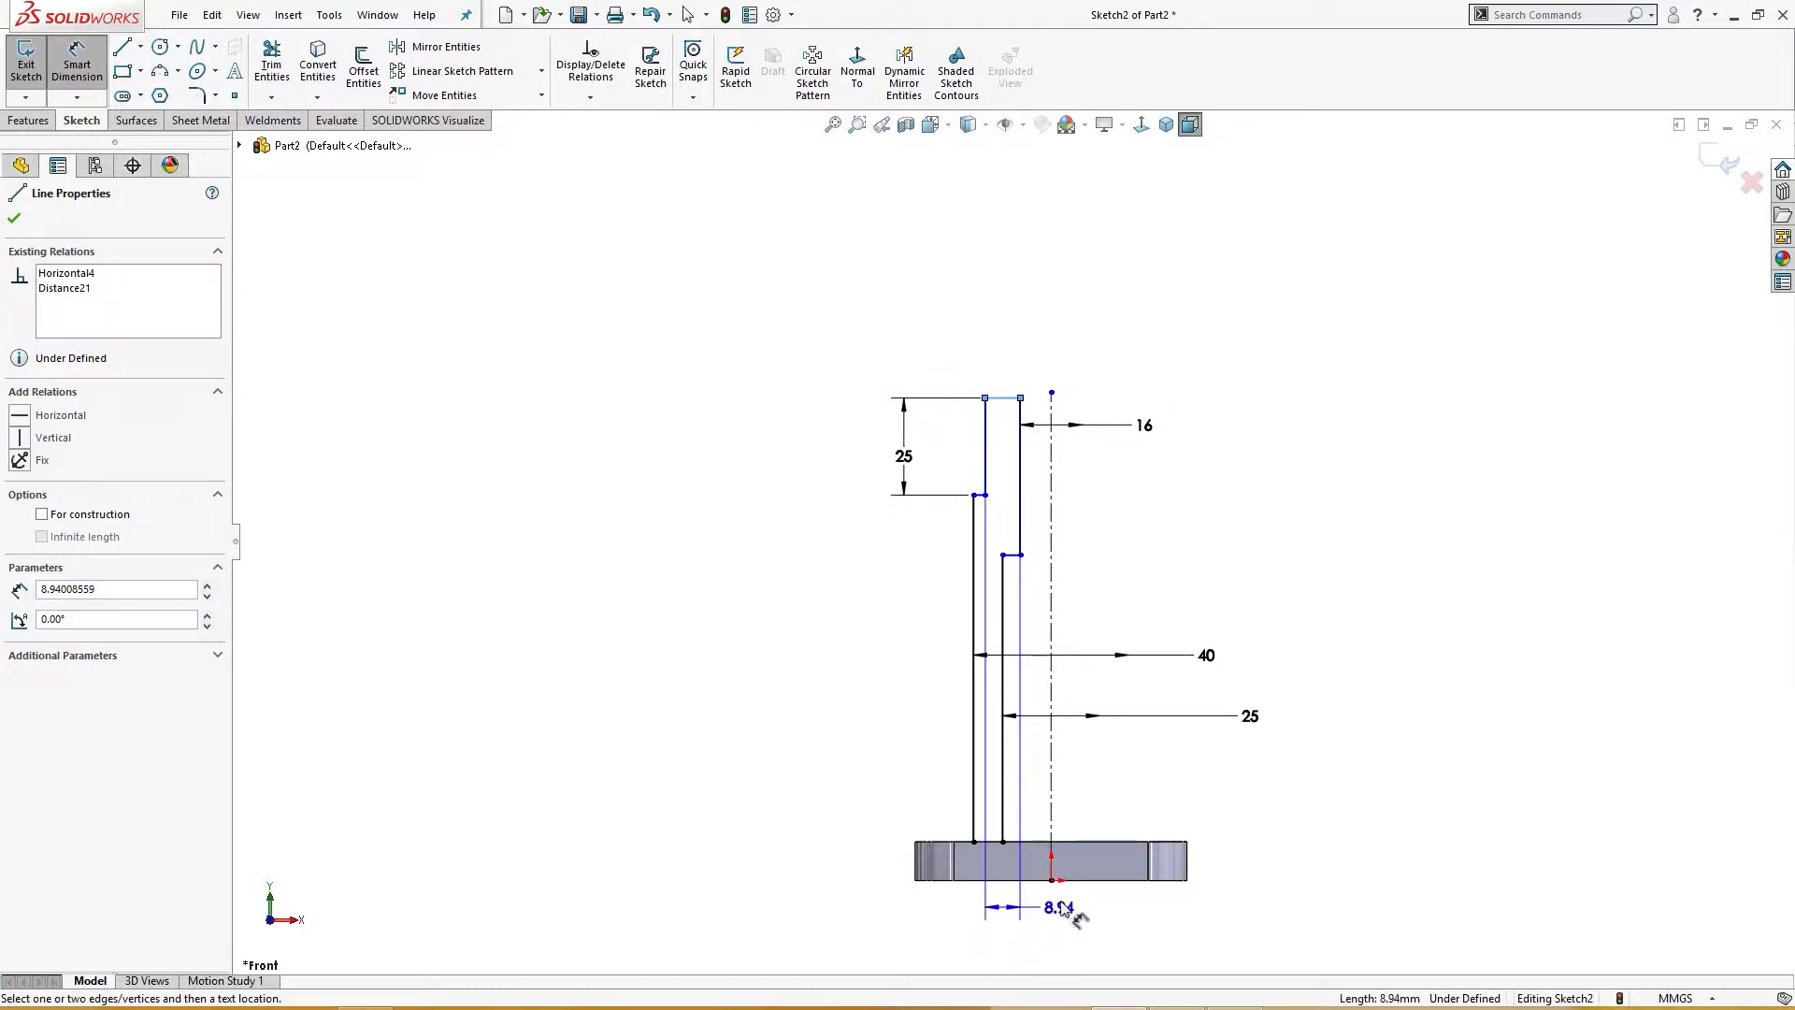
pyautogui.click(1051, 880)
pyautogui.click(759, 680)
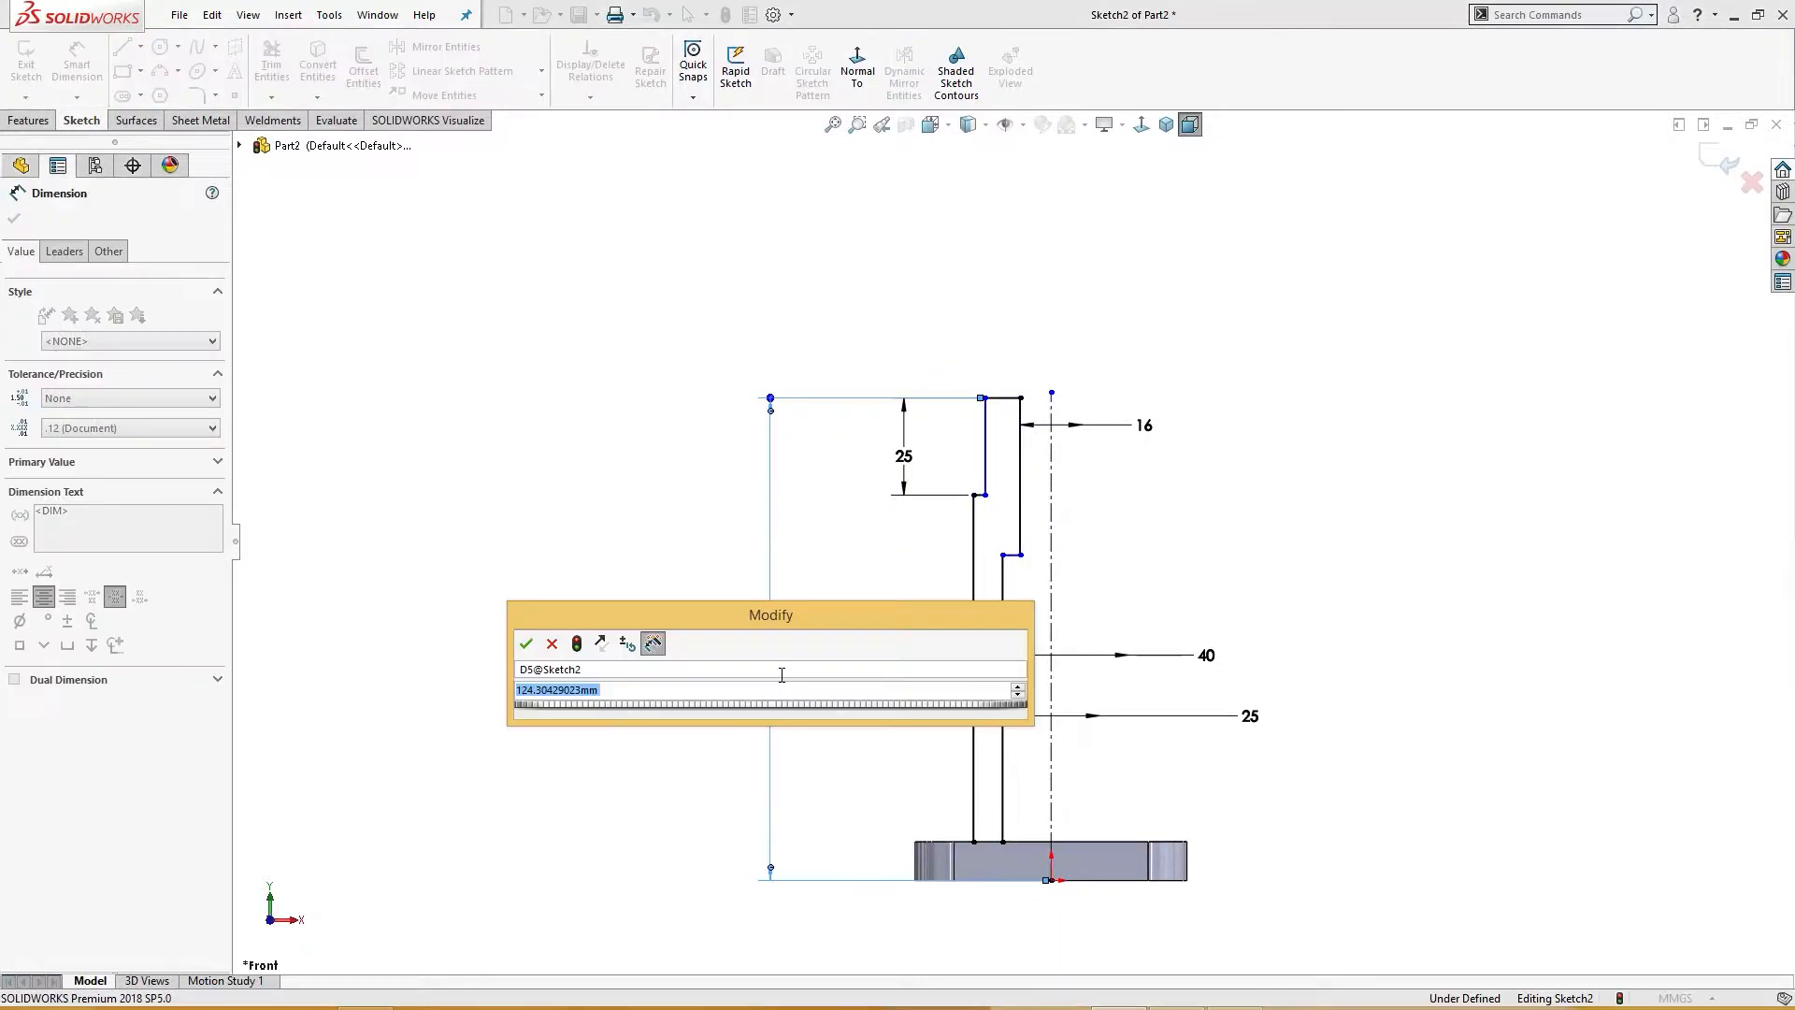
pyautogui.write('110')
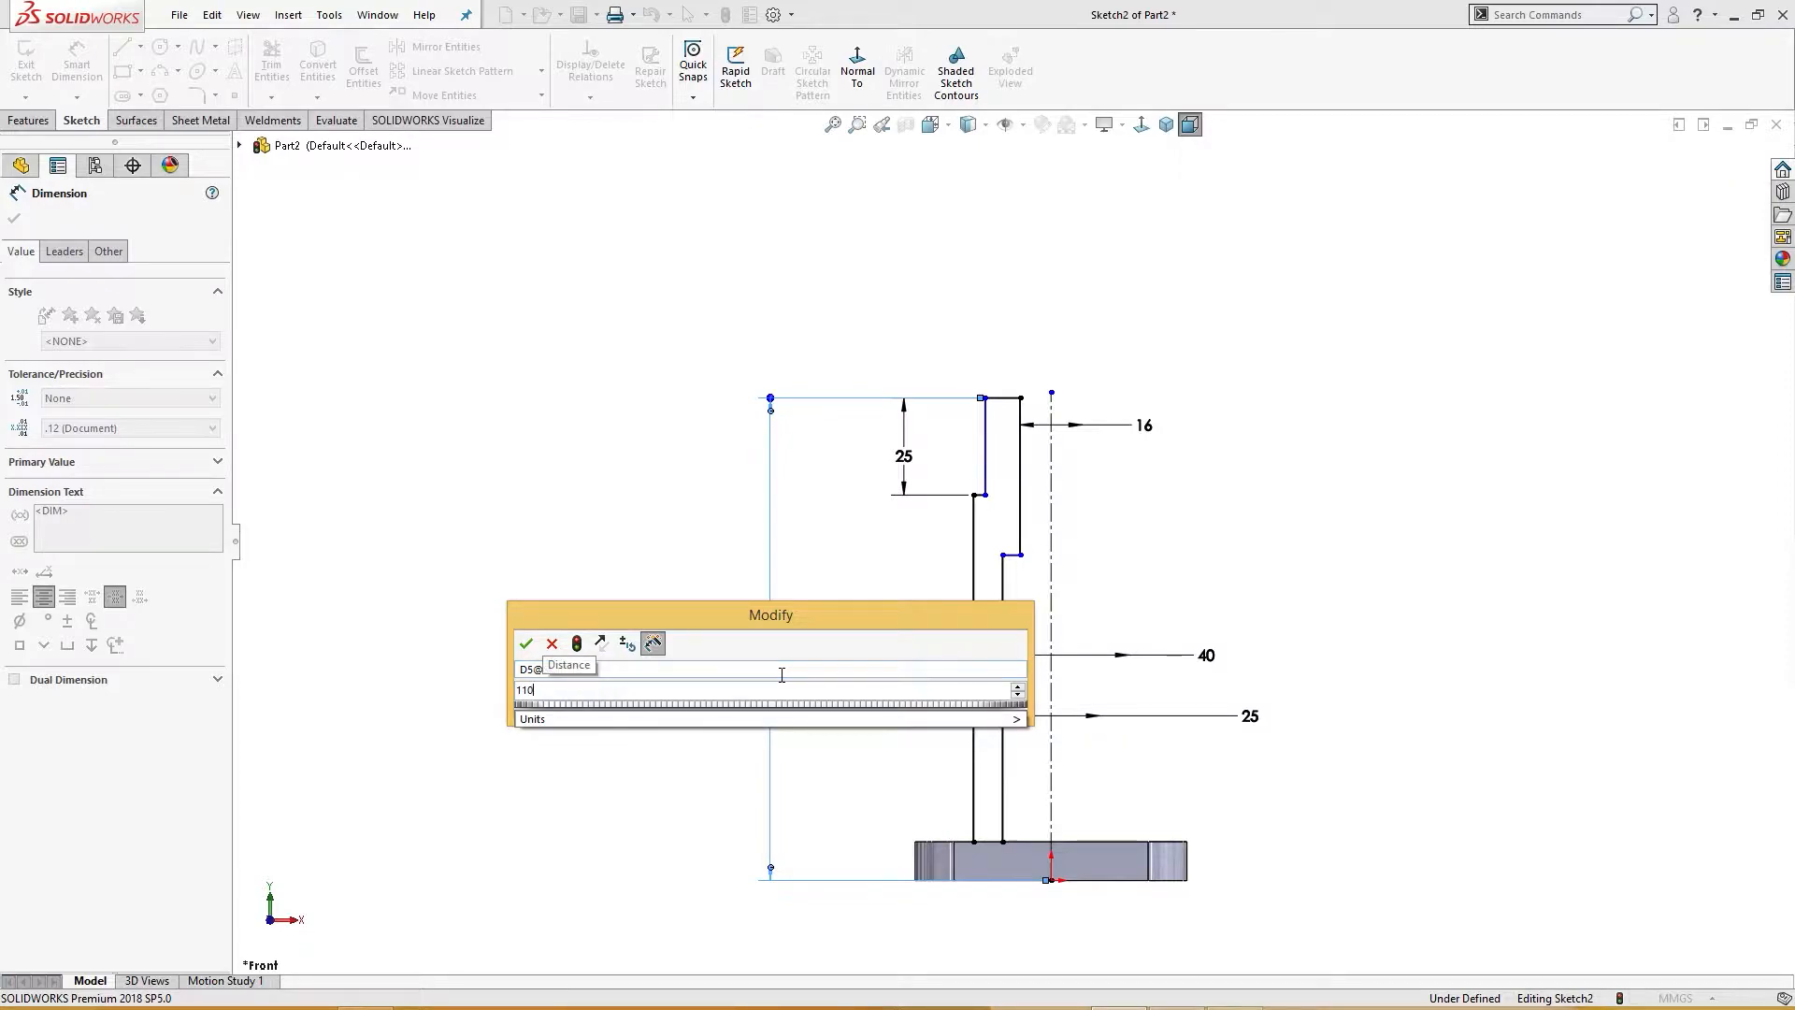
pyautogui.press('Return')
pyautogui.press('Escape')
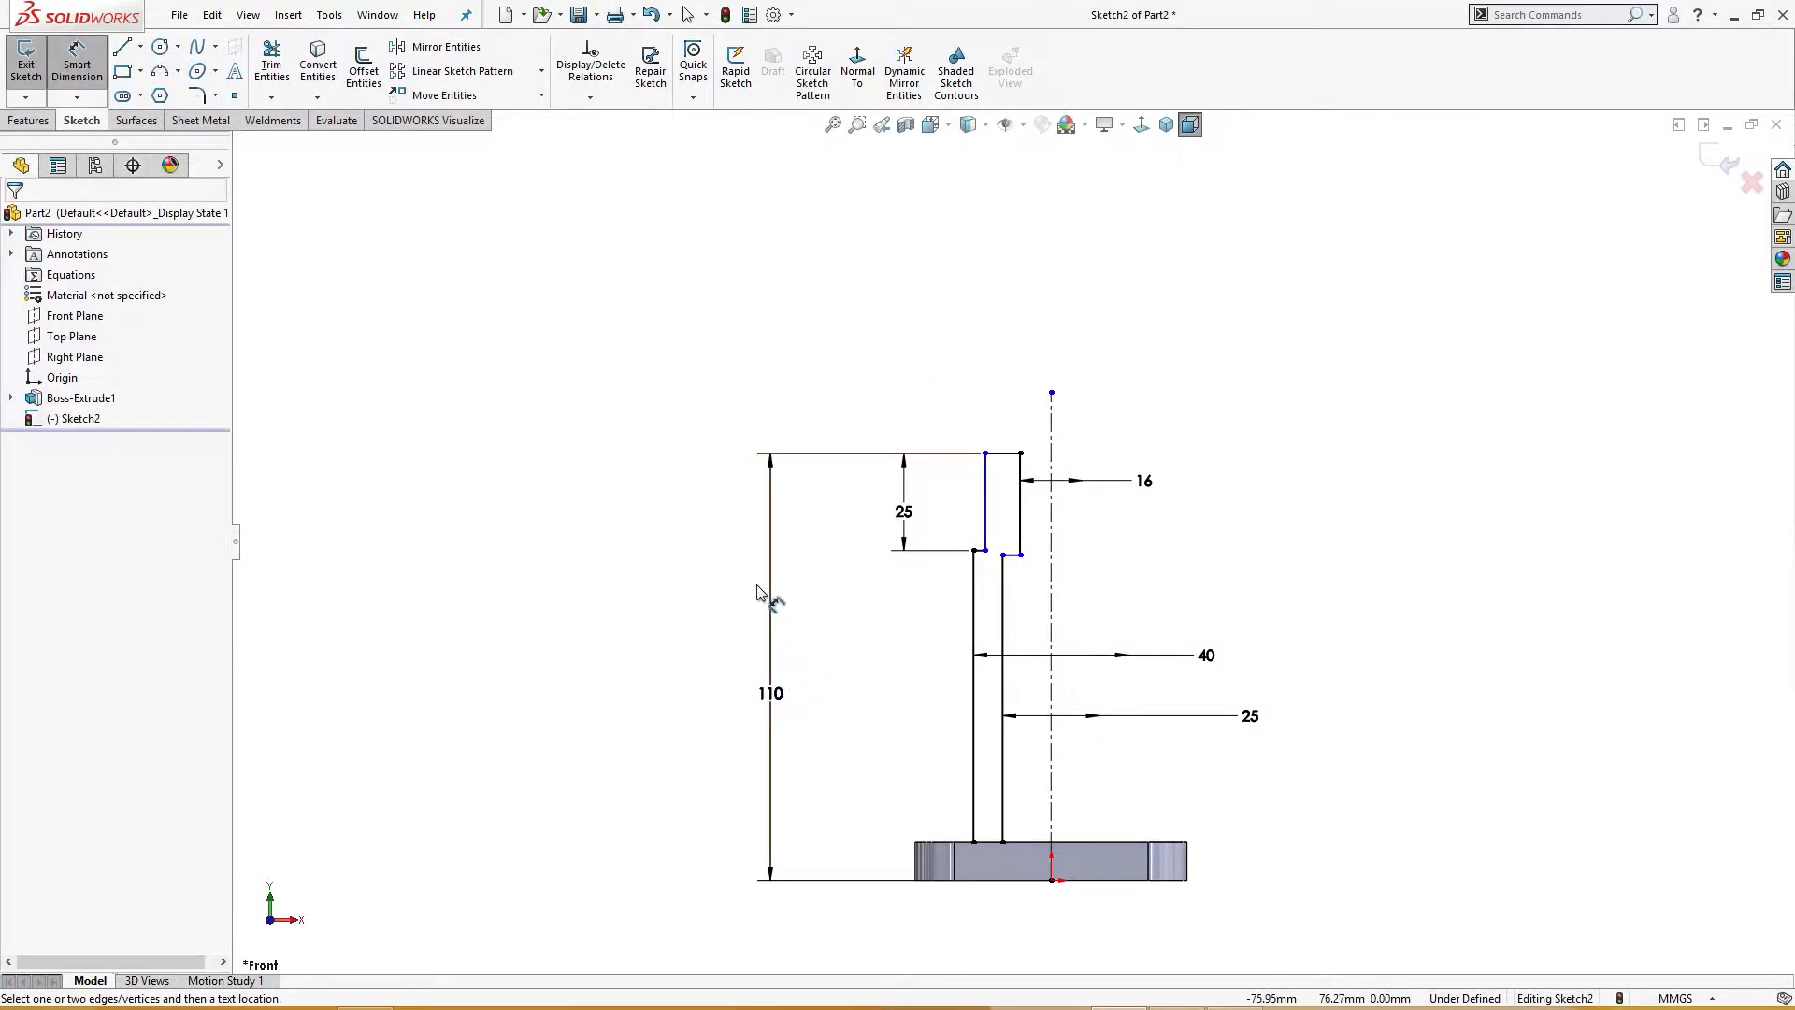
# Step: Set the length of the upper inner bore wall to 30 mm
pyautogui.press('Escape')
pyautogui.scroll(-3, 1028, 590)
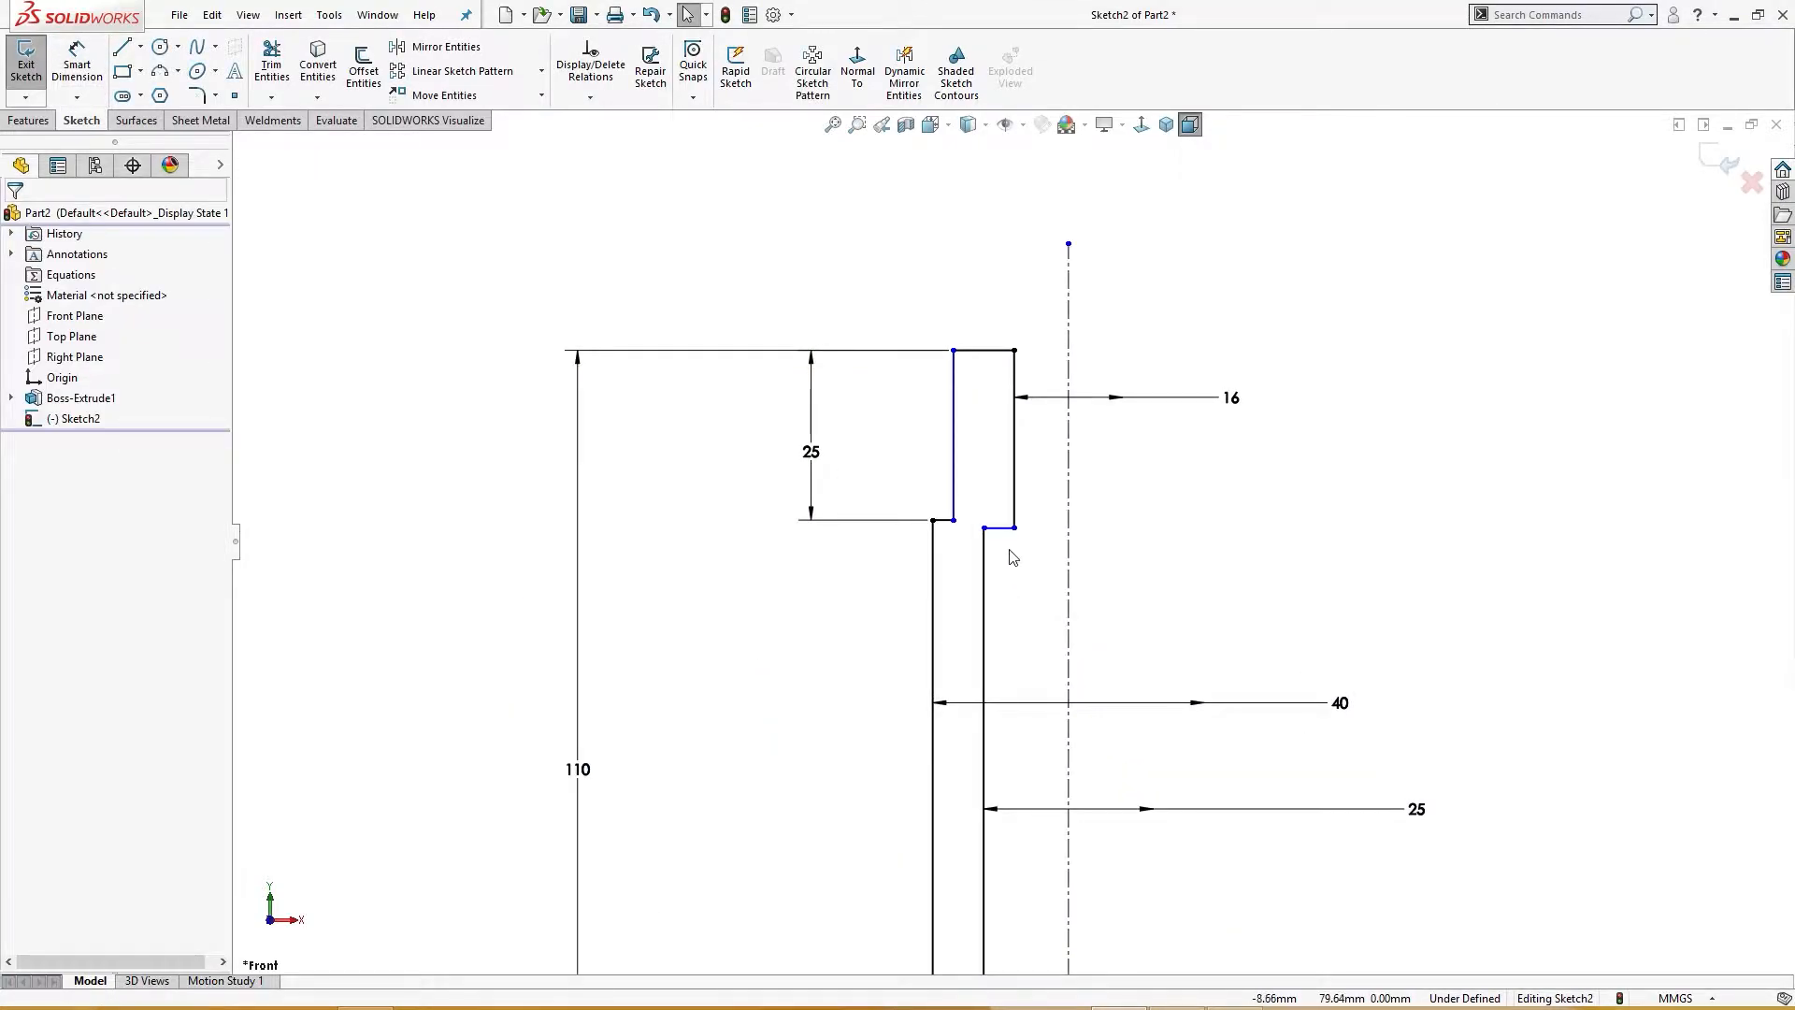
pyautogui.moveTo(1135, 566); pyautogui.dragTo(1131, 467, button='right')
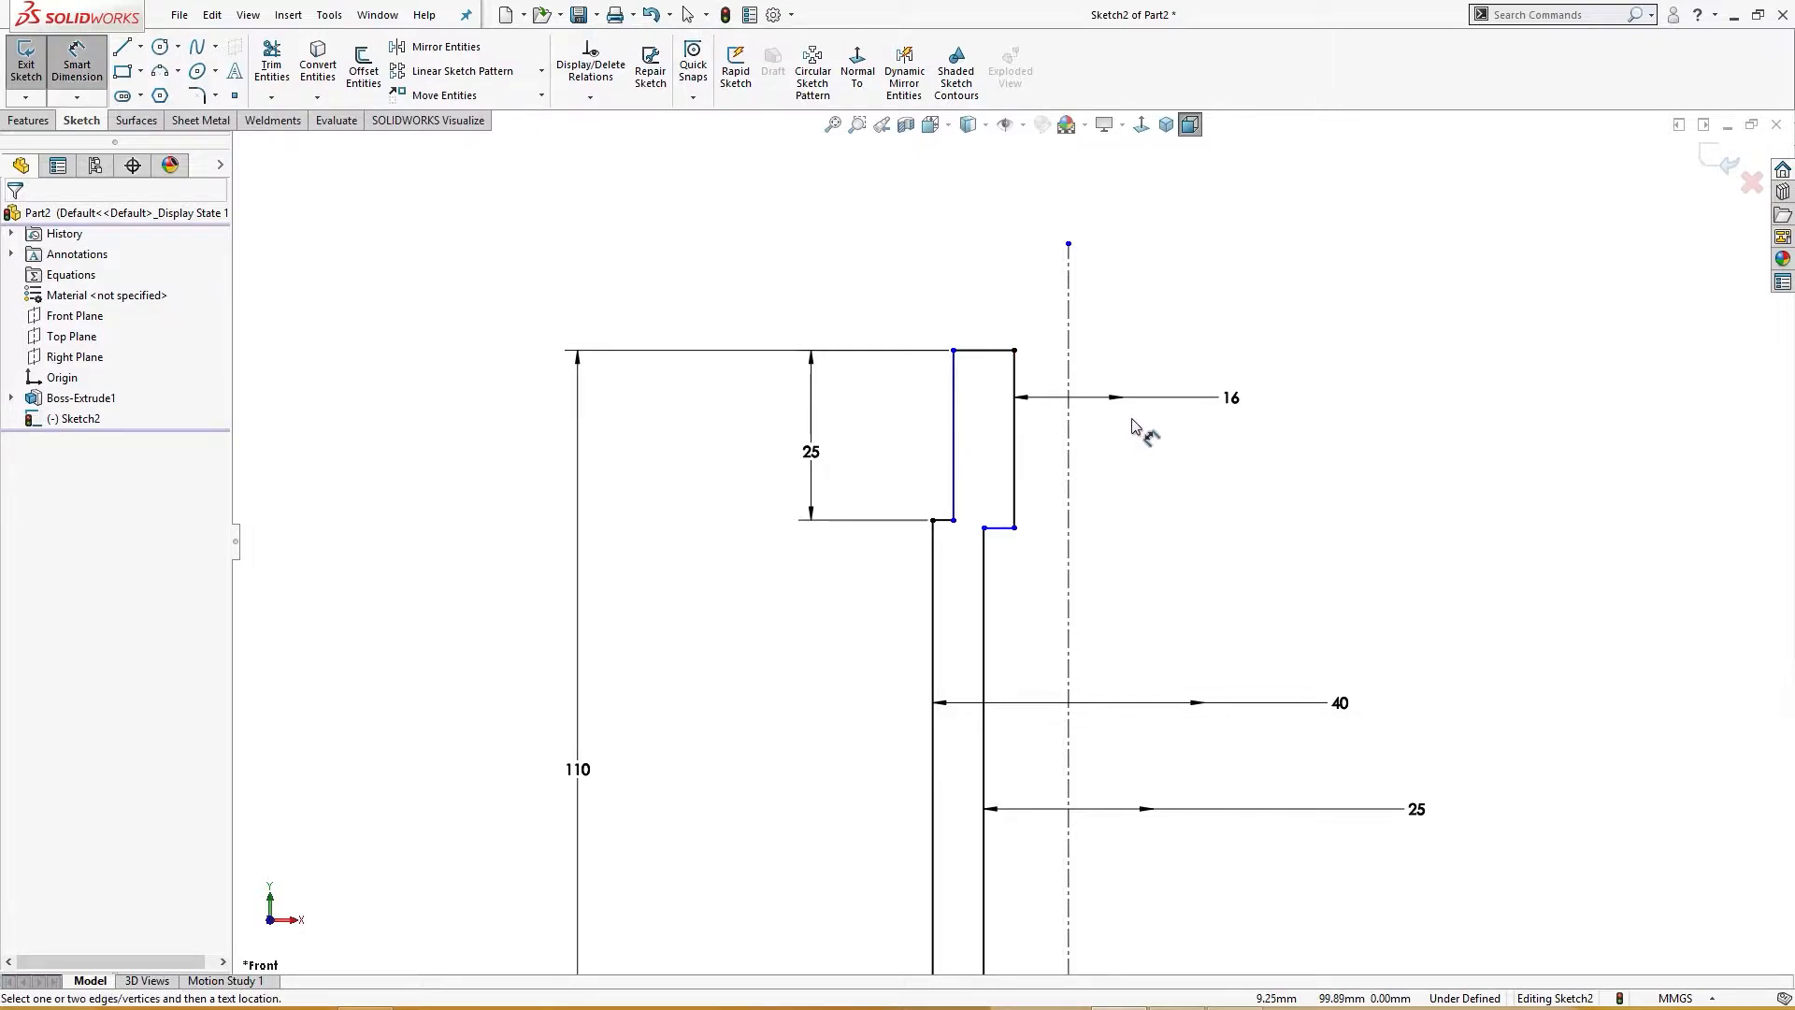
pyautogui.click(1015, 479)
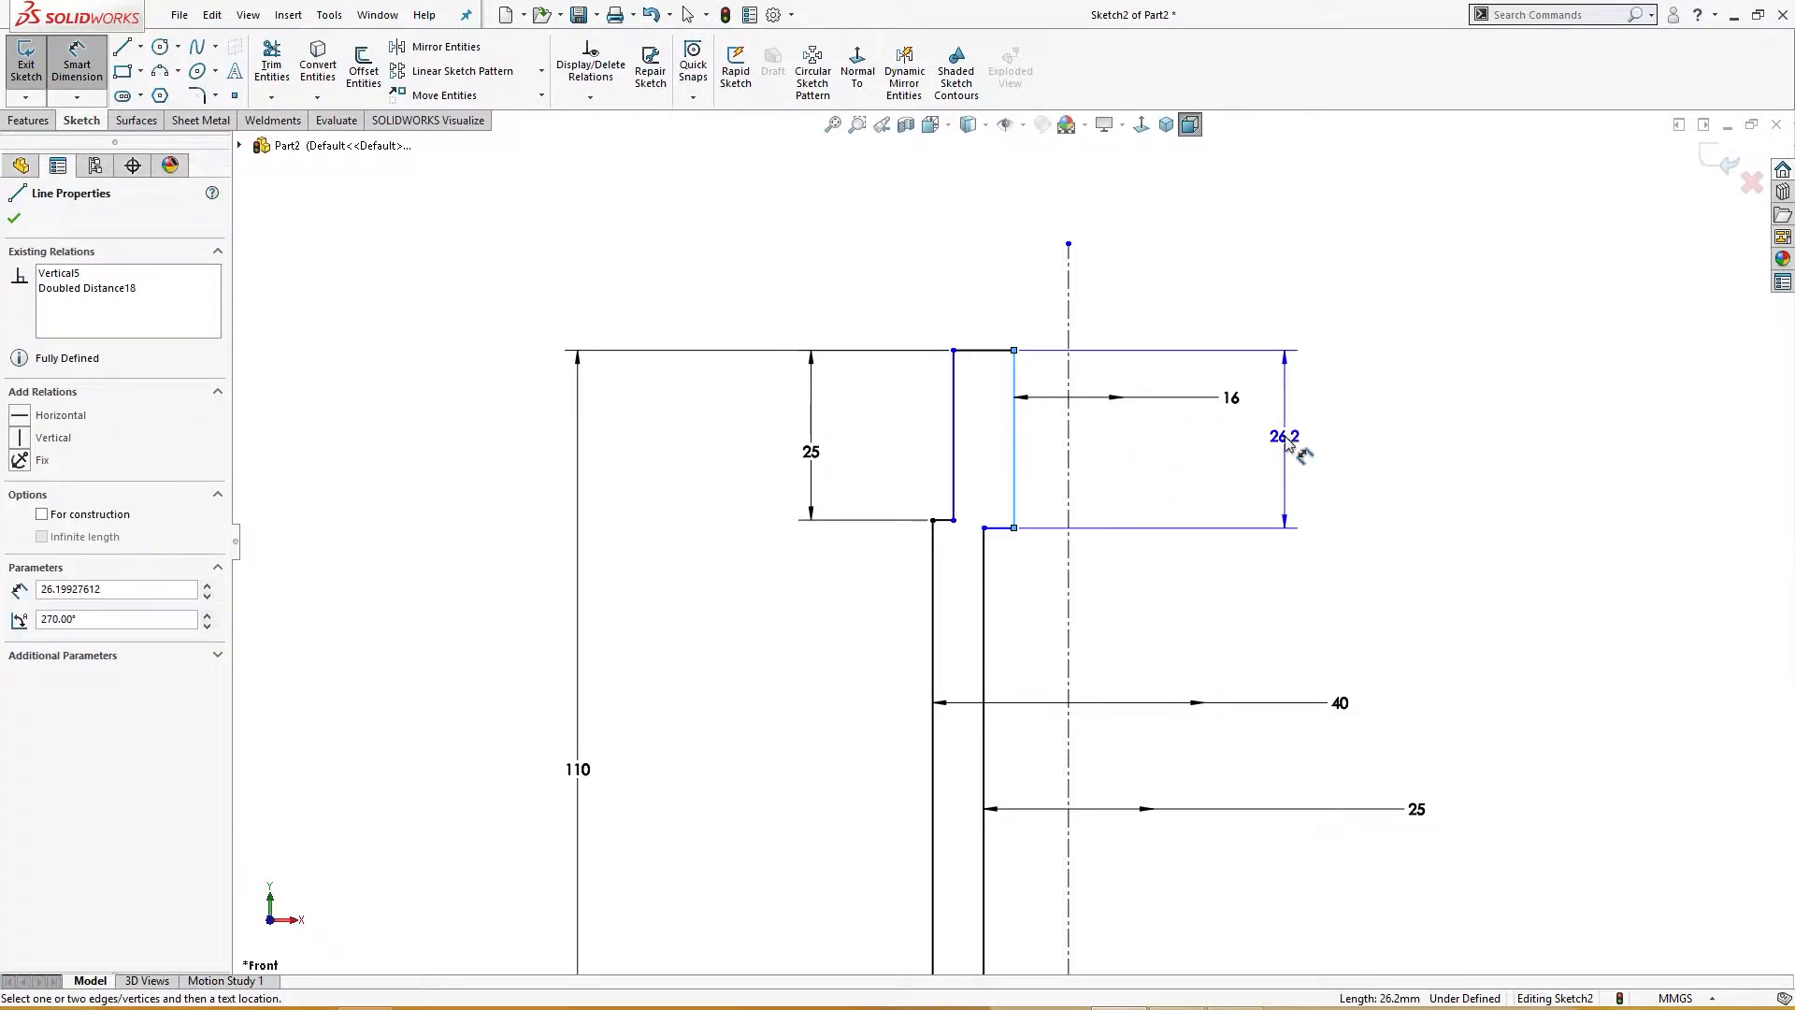
pyautogui.click(1287, 441)
pyautogui.write('30')
pyautogui.press('Return')
pyautogui.press('z')
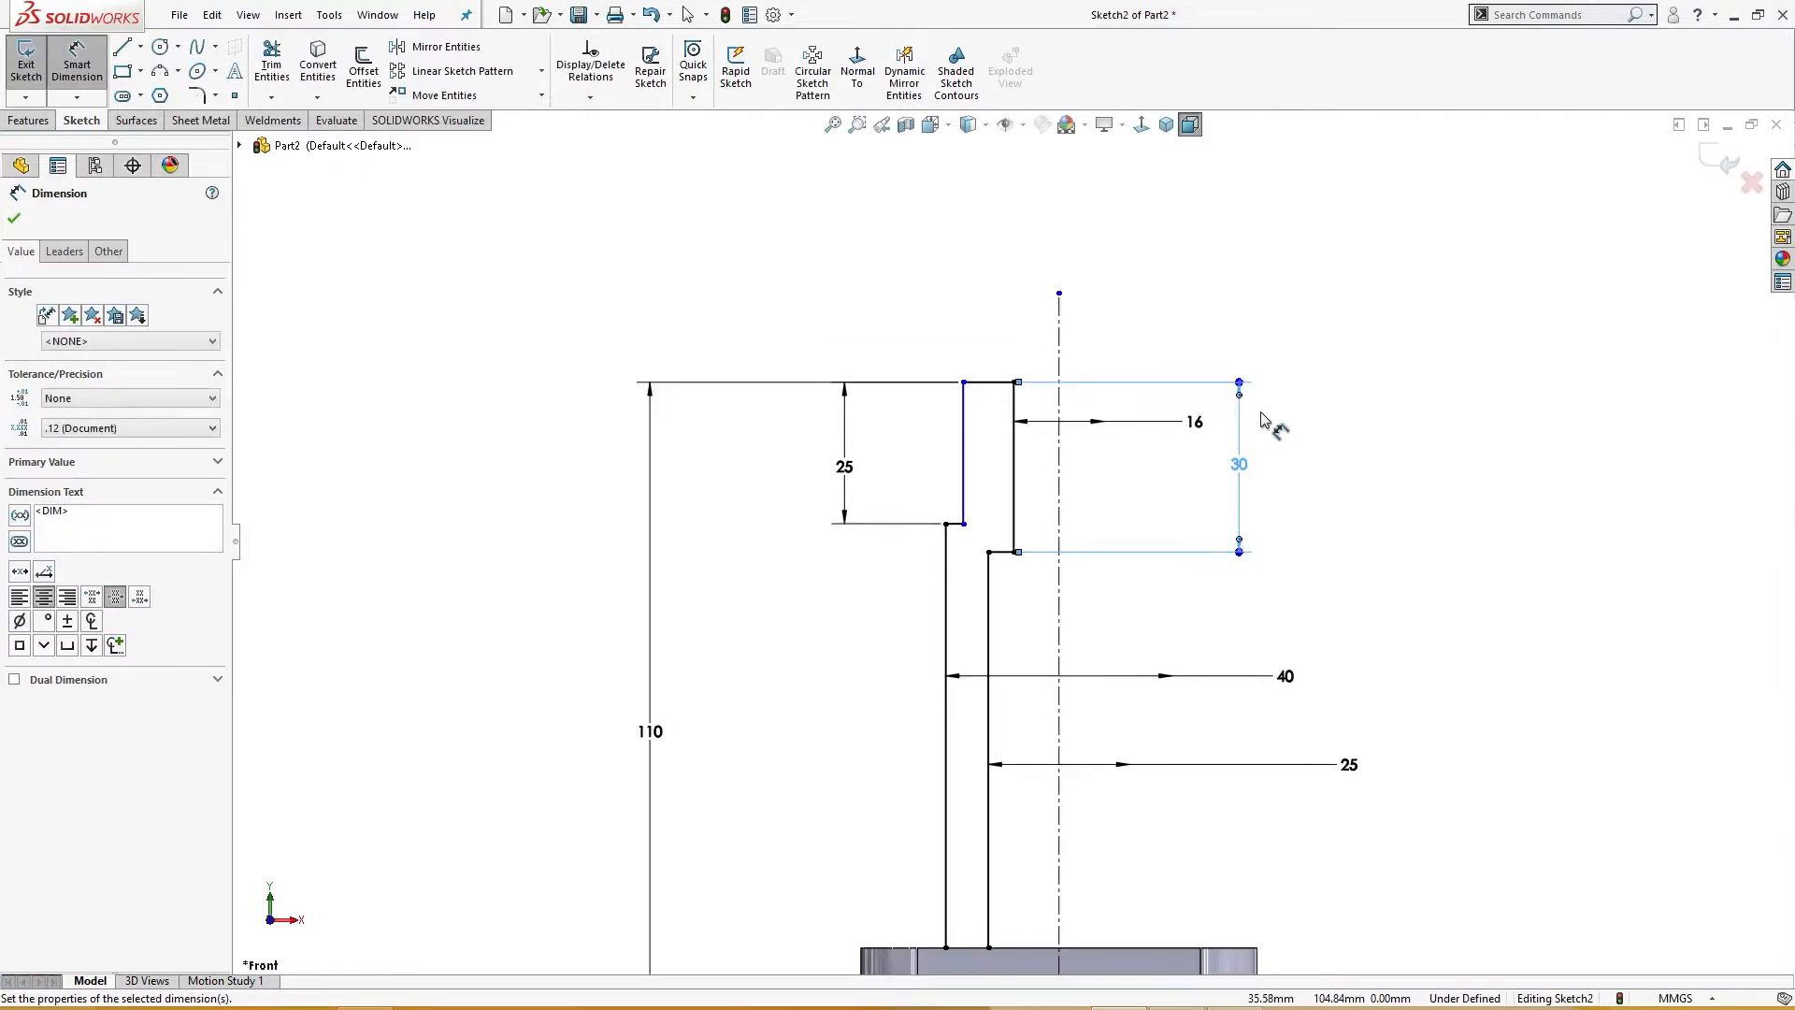
pyautogui.press('Escape')
pyautogui.press('z')
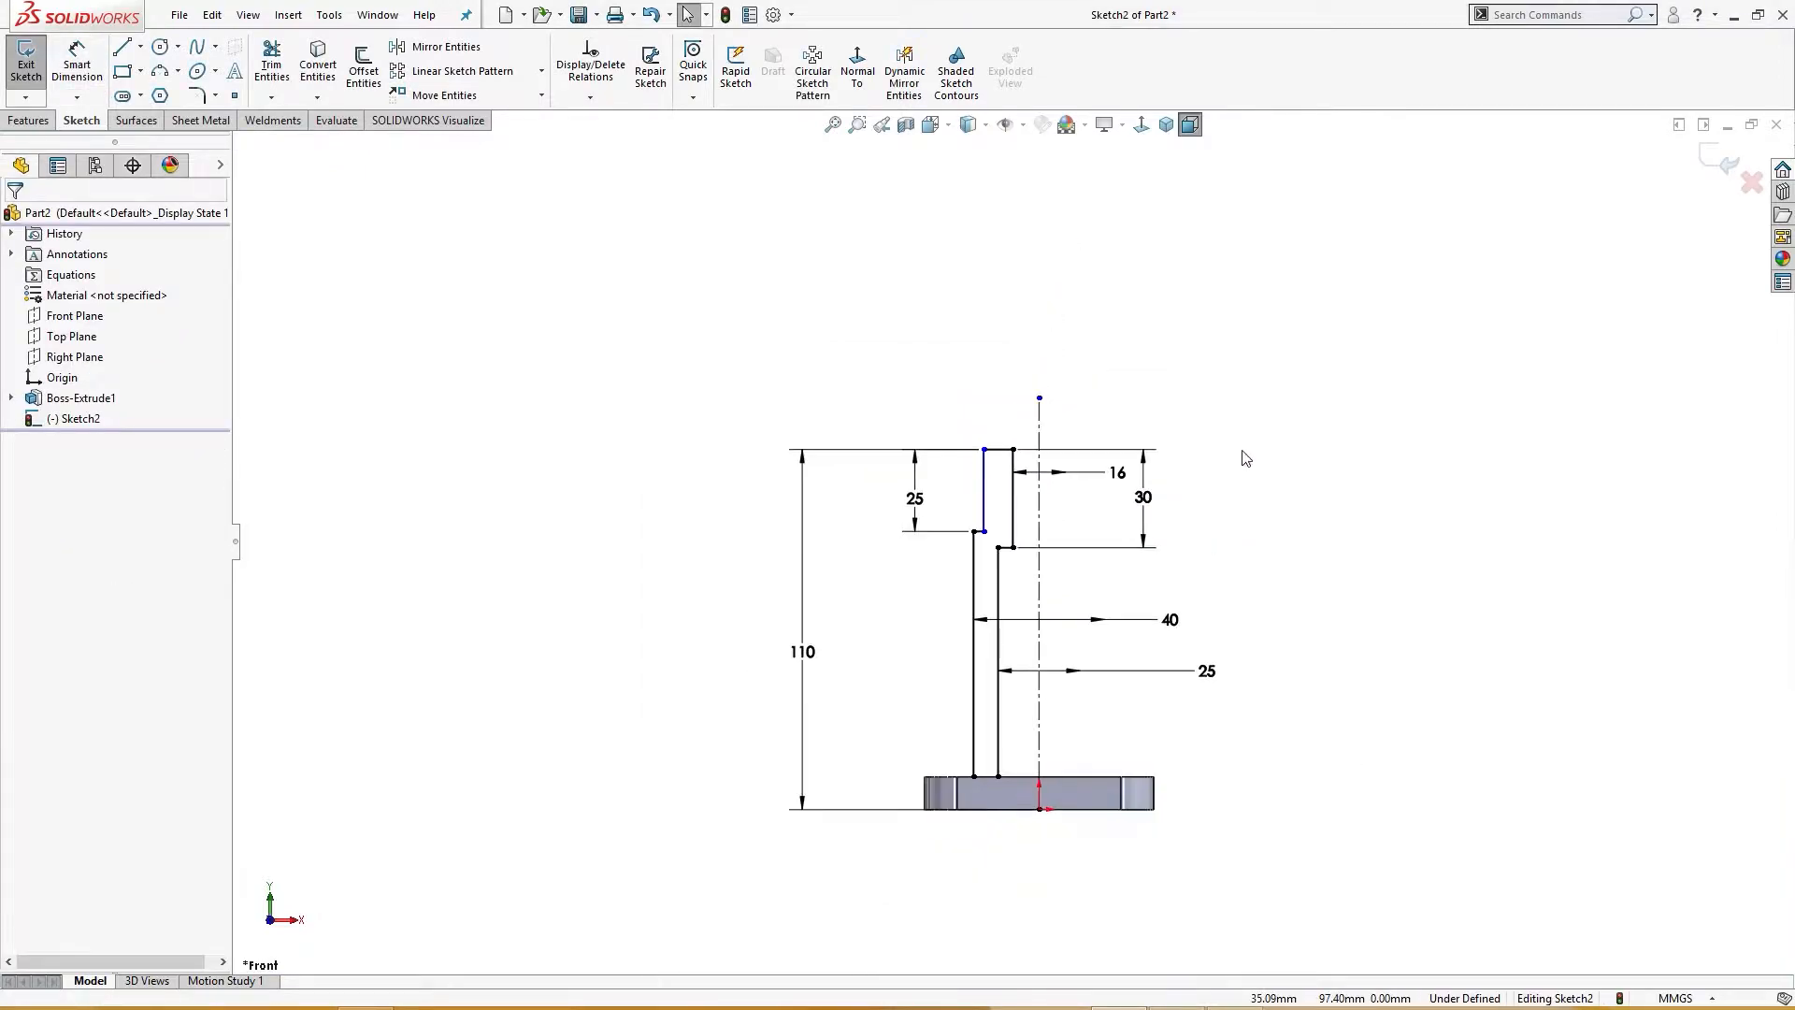
# Step: Dimension the upper outer diameter about the centerline as 30 mm
pyautogui.click(981, 491)
pyautogui.click(1176, 399)
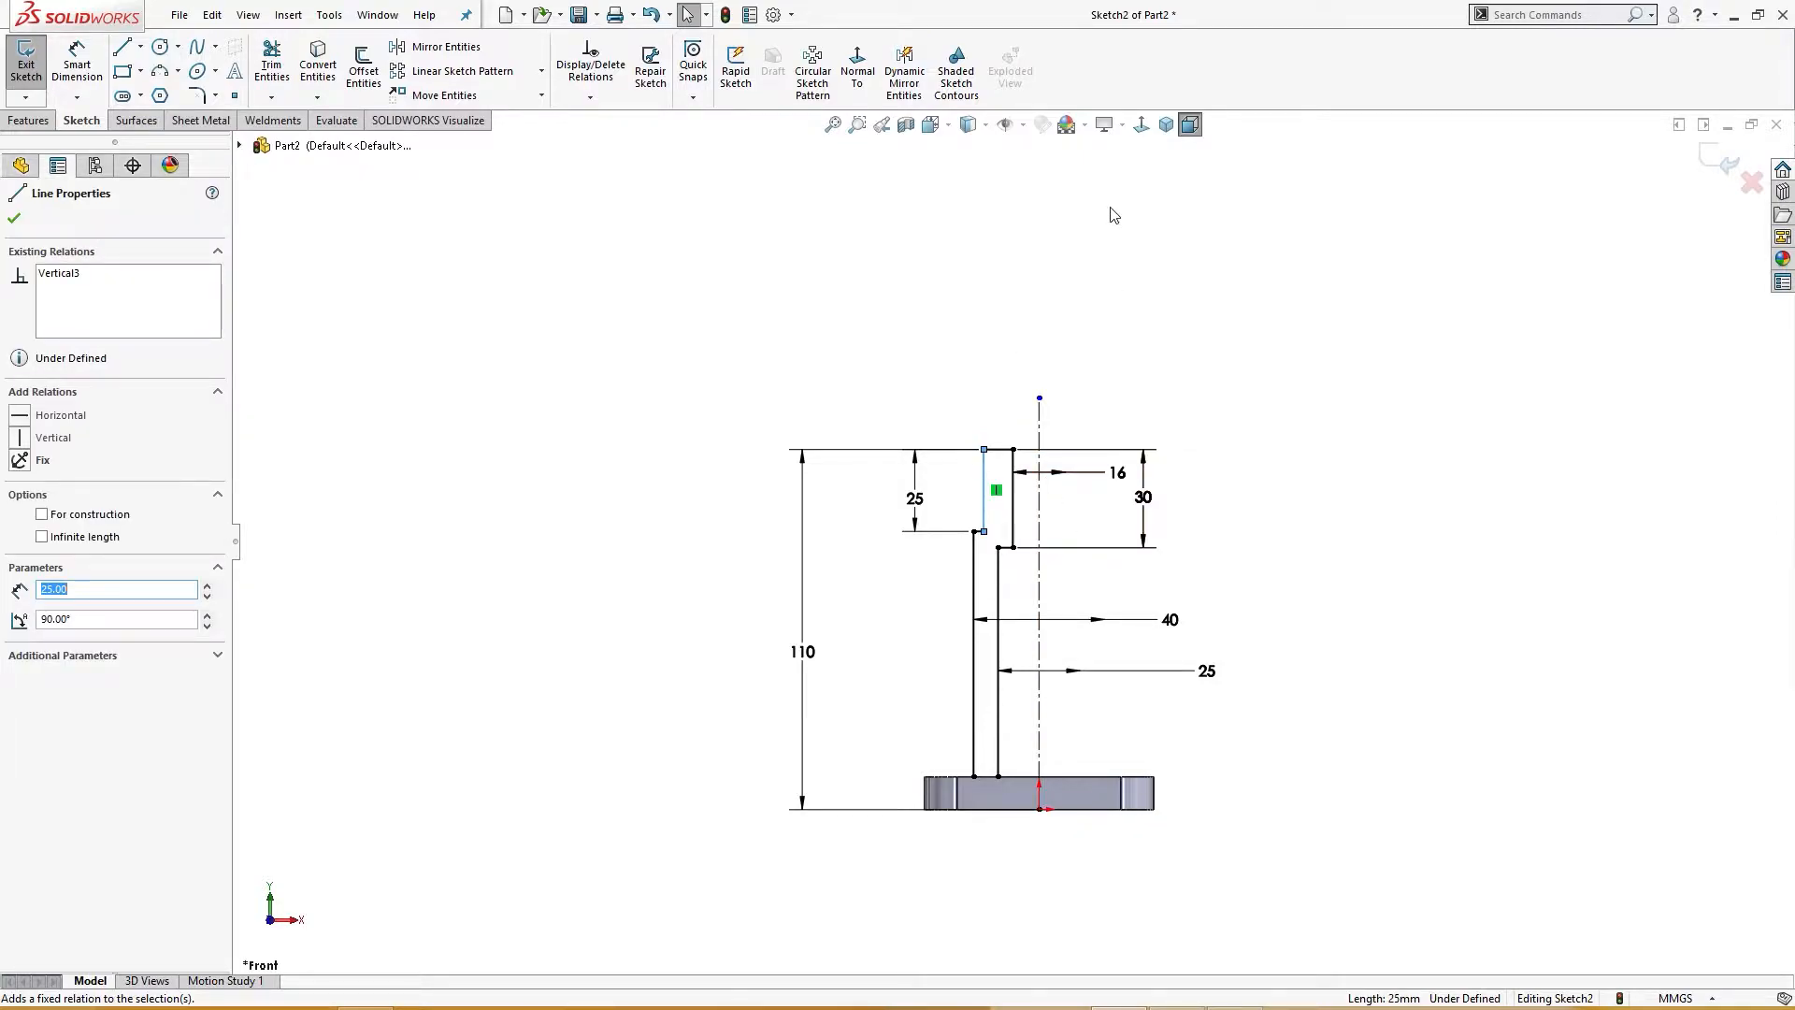
pyautogui.click(1039, 501)
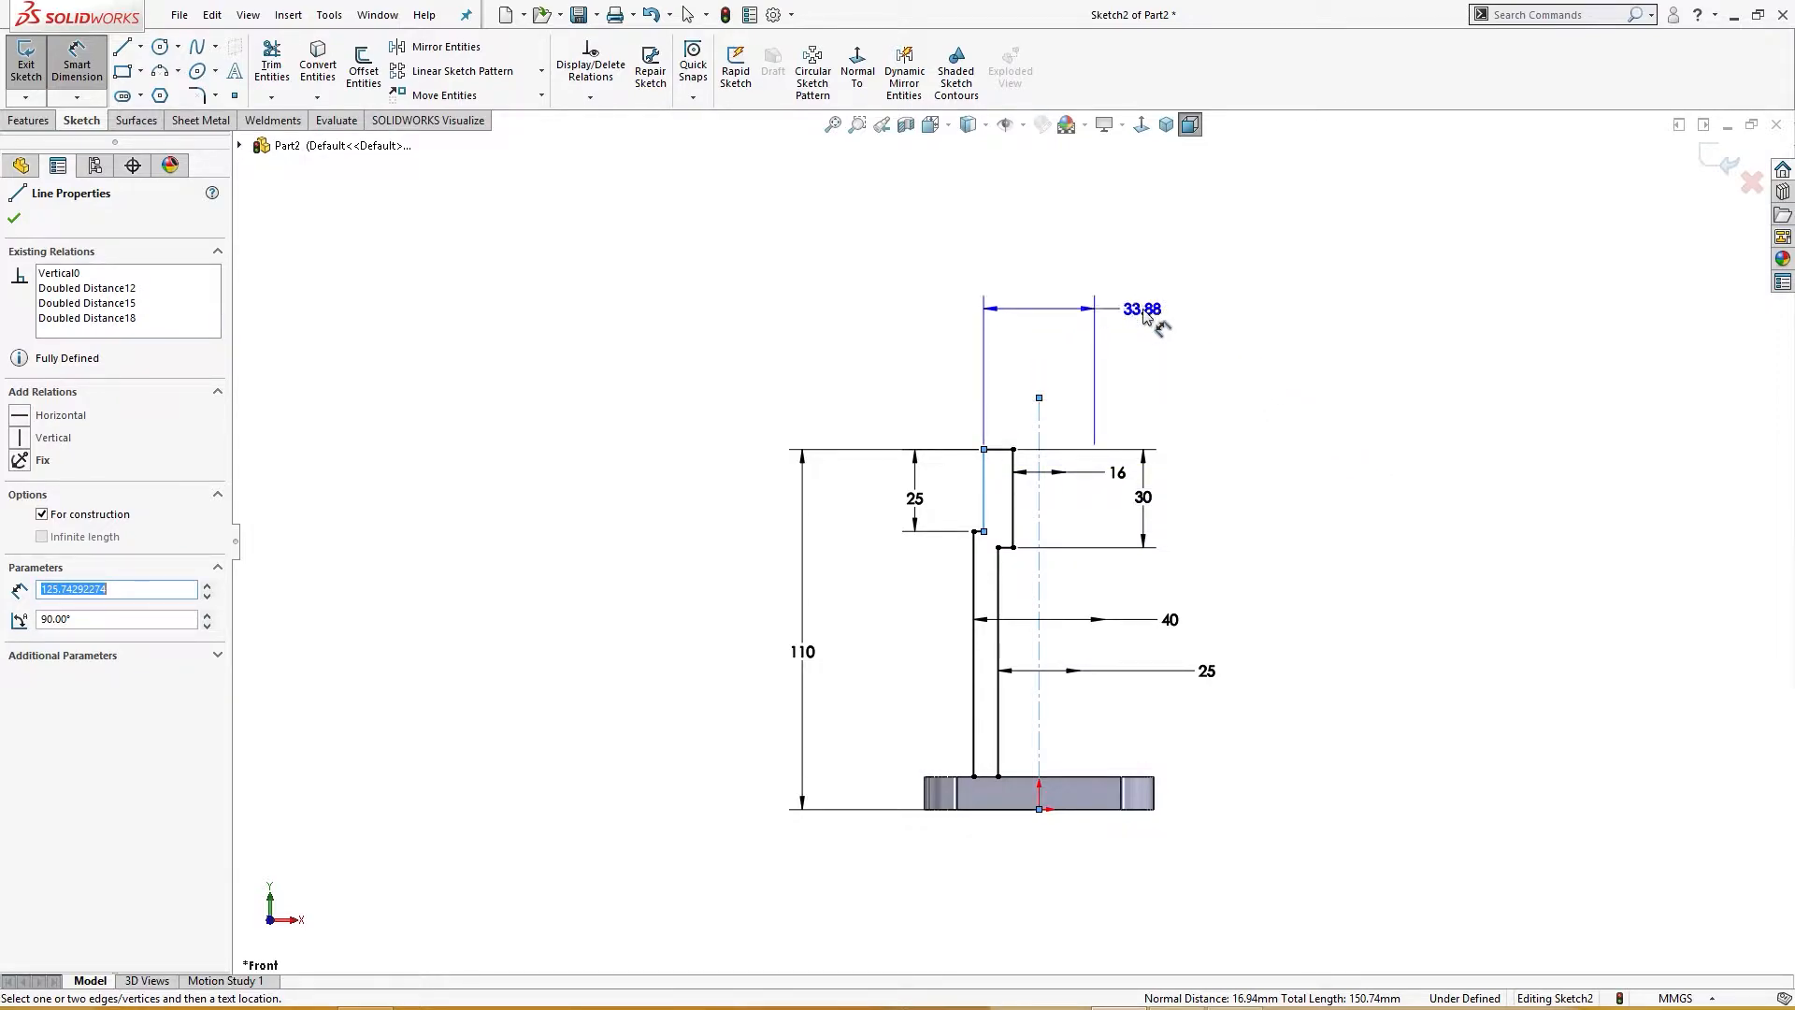
pyautogui.click(1136, 308)
pyautogui.write('30')
pyautogui.press('Return')
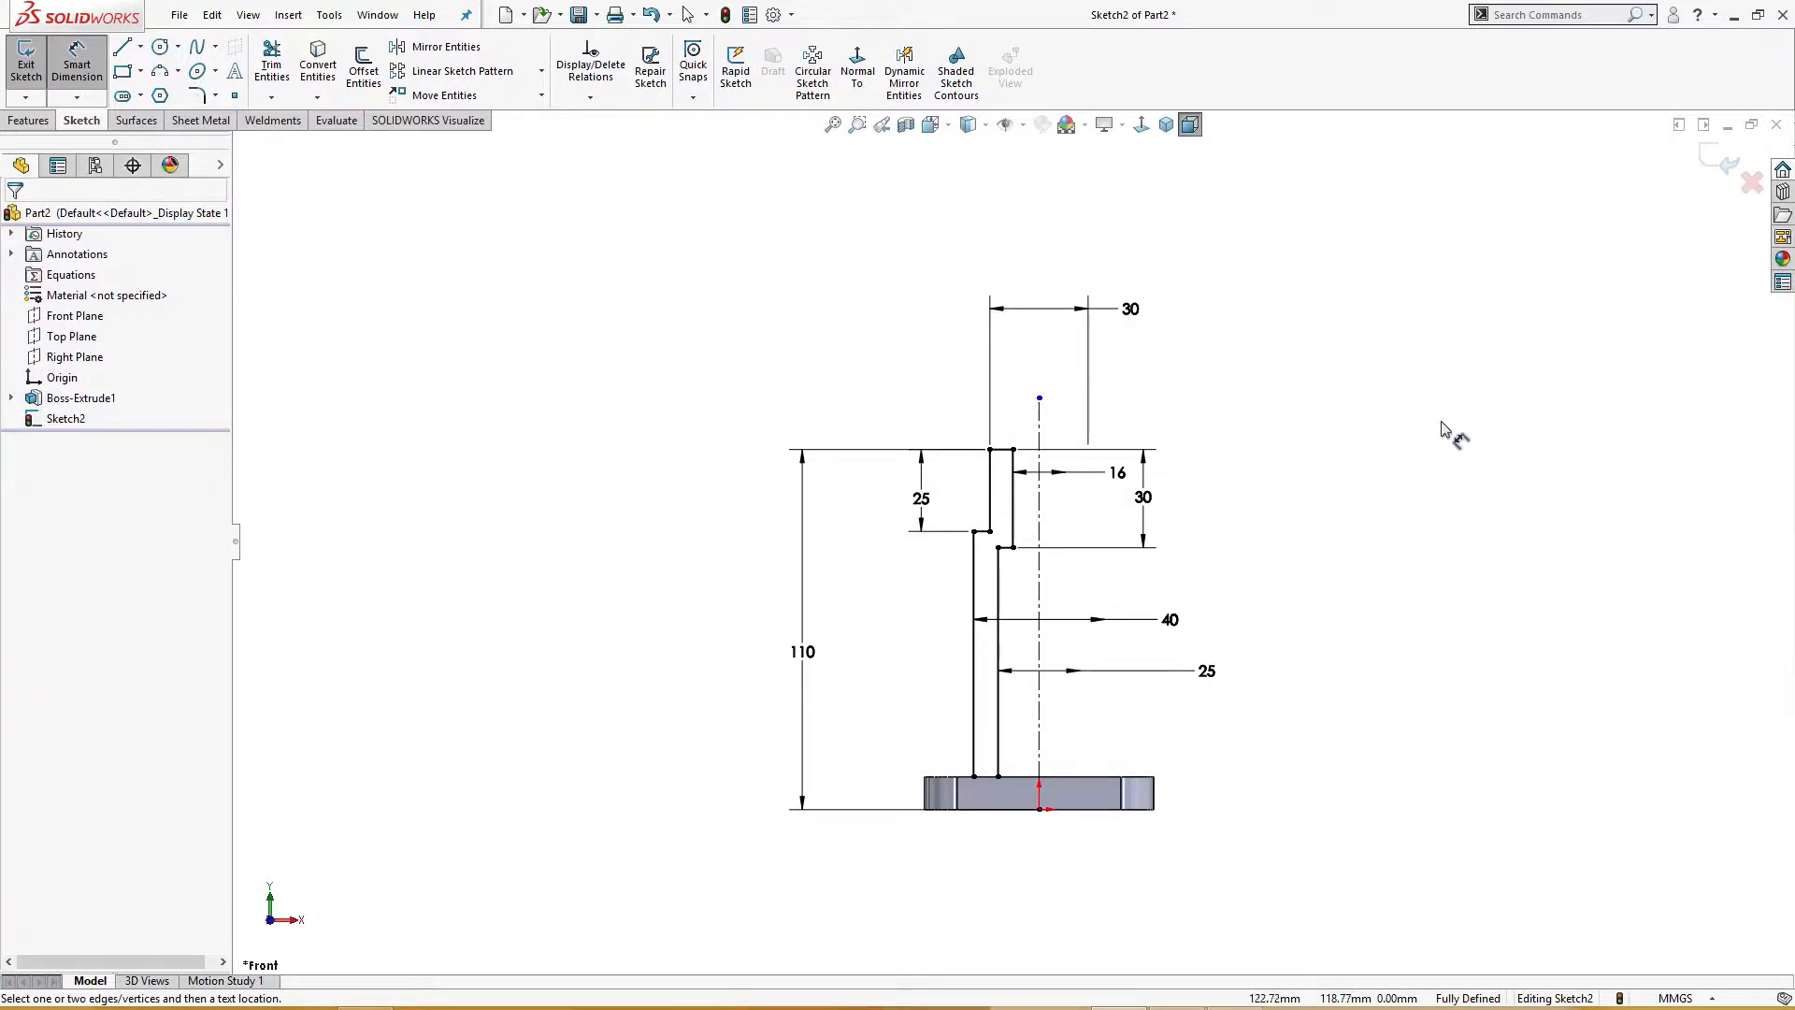
# Step: Close the profile with a horizontal line along the base plate between the two wall lines
pyautogui.press('l')
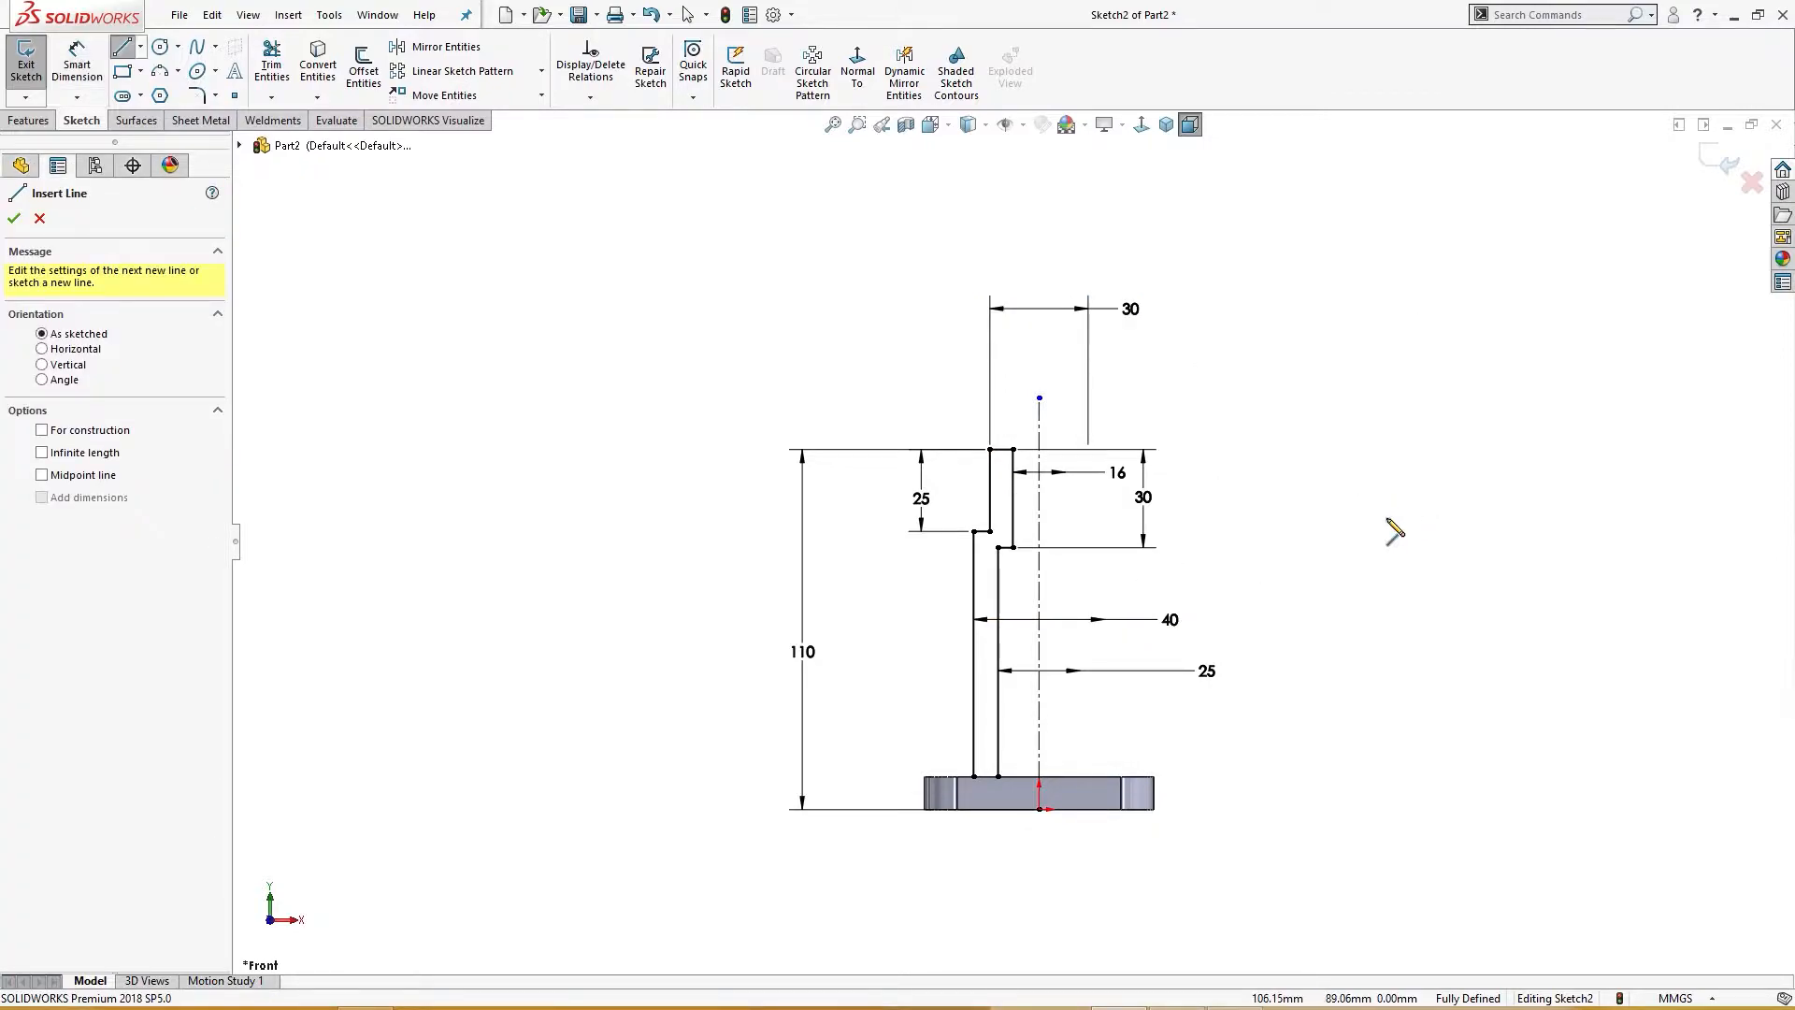
pyautogui.click(973, 776)
pyautogui.click(998, 776)
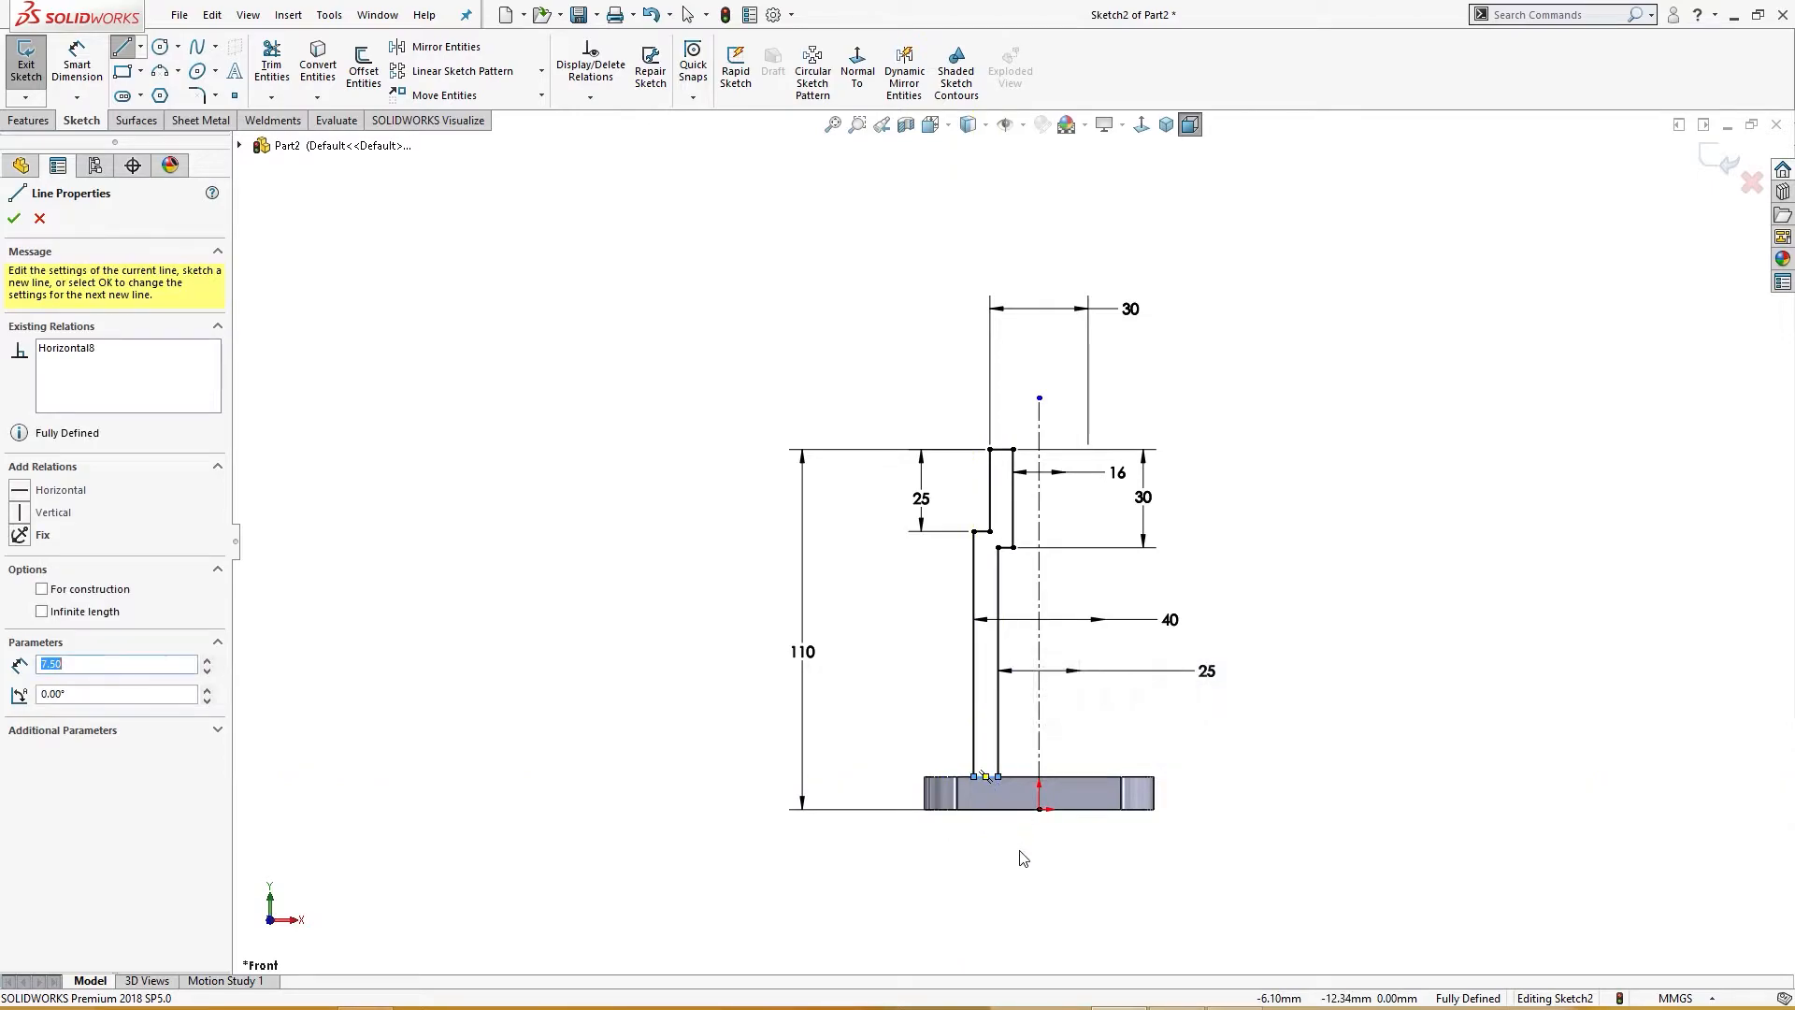
pyautogui.press('Escape')
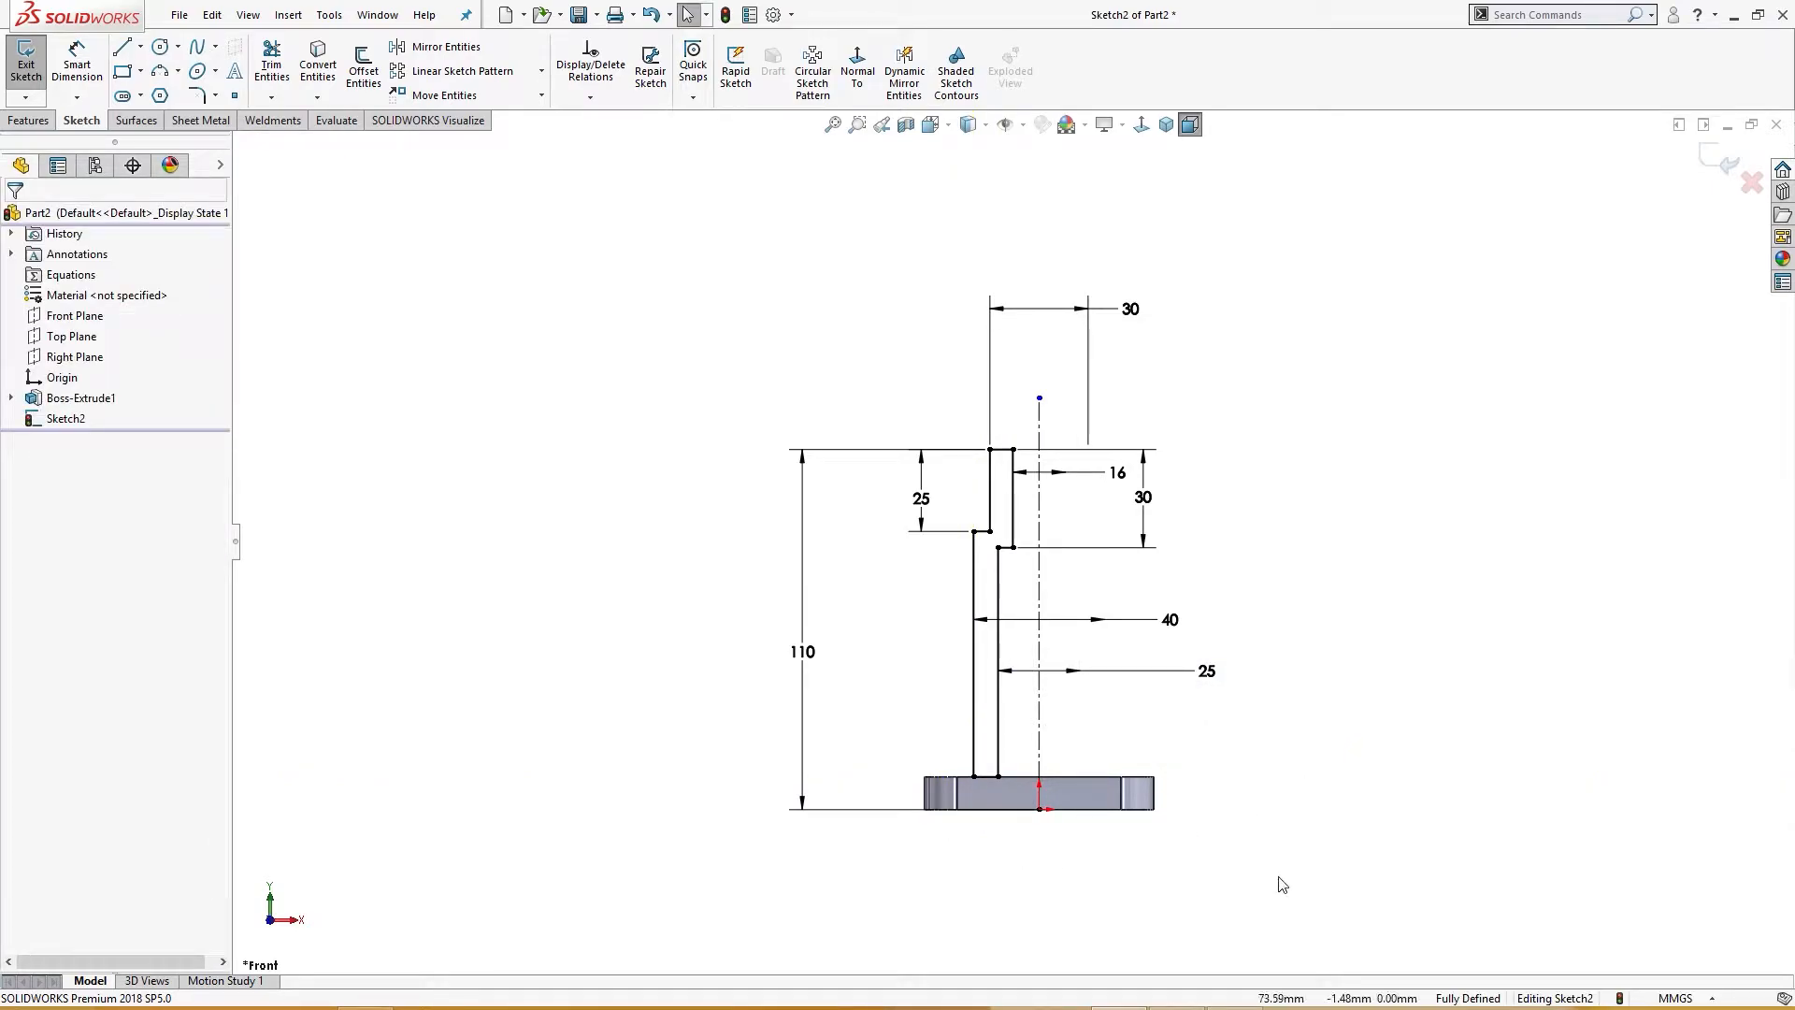
# Step: Switch to the Exercise 32 drawing to consult its dimensions
pyautogui.click(1176, 1007)
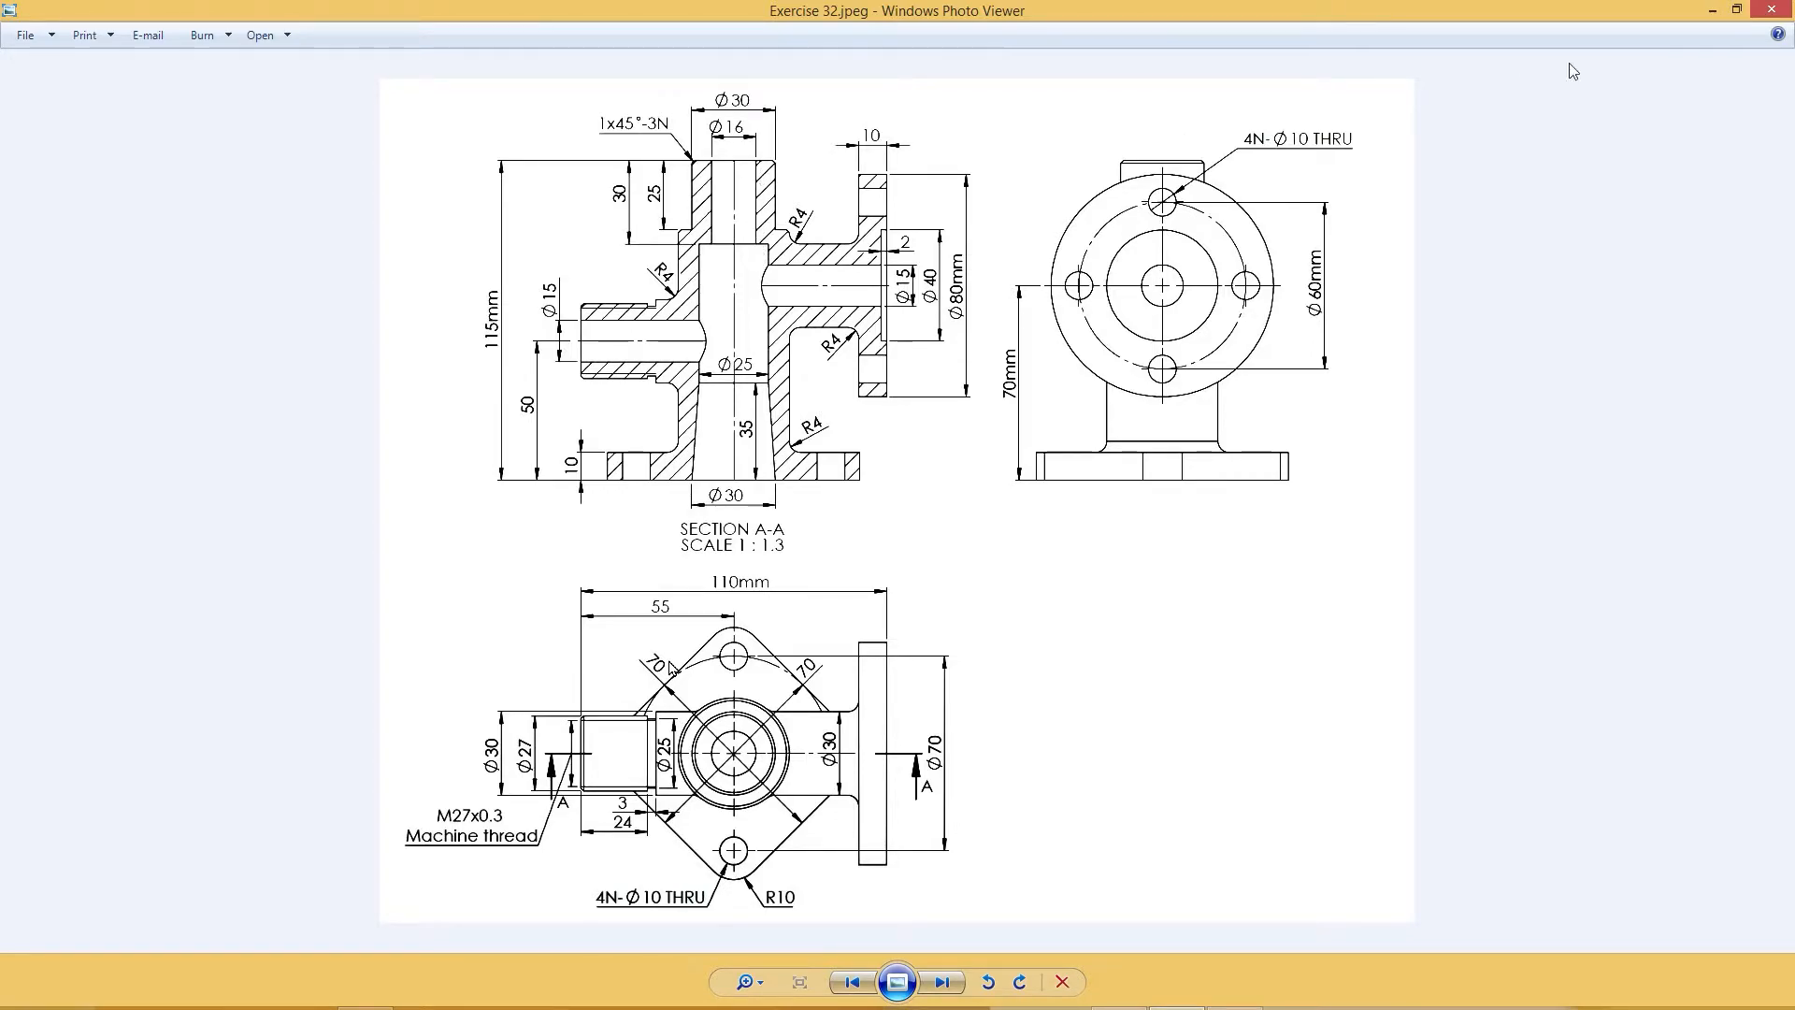
# Step: Revolve the sketched profile 360 degrees about the centerline to form the pipe body
pyautogui.click(1712, 9)
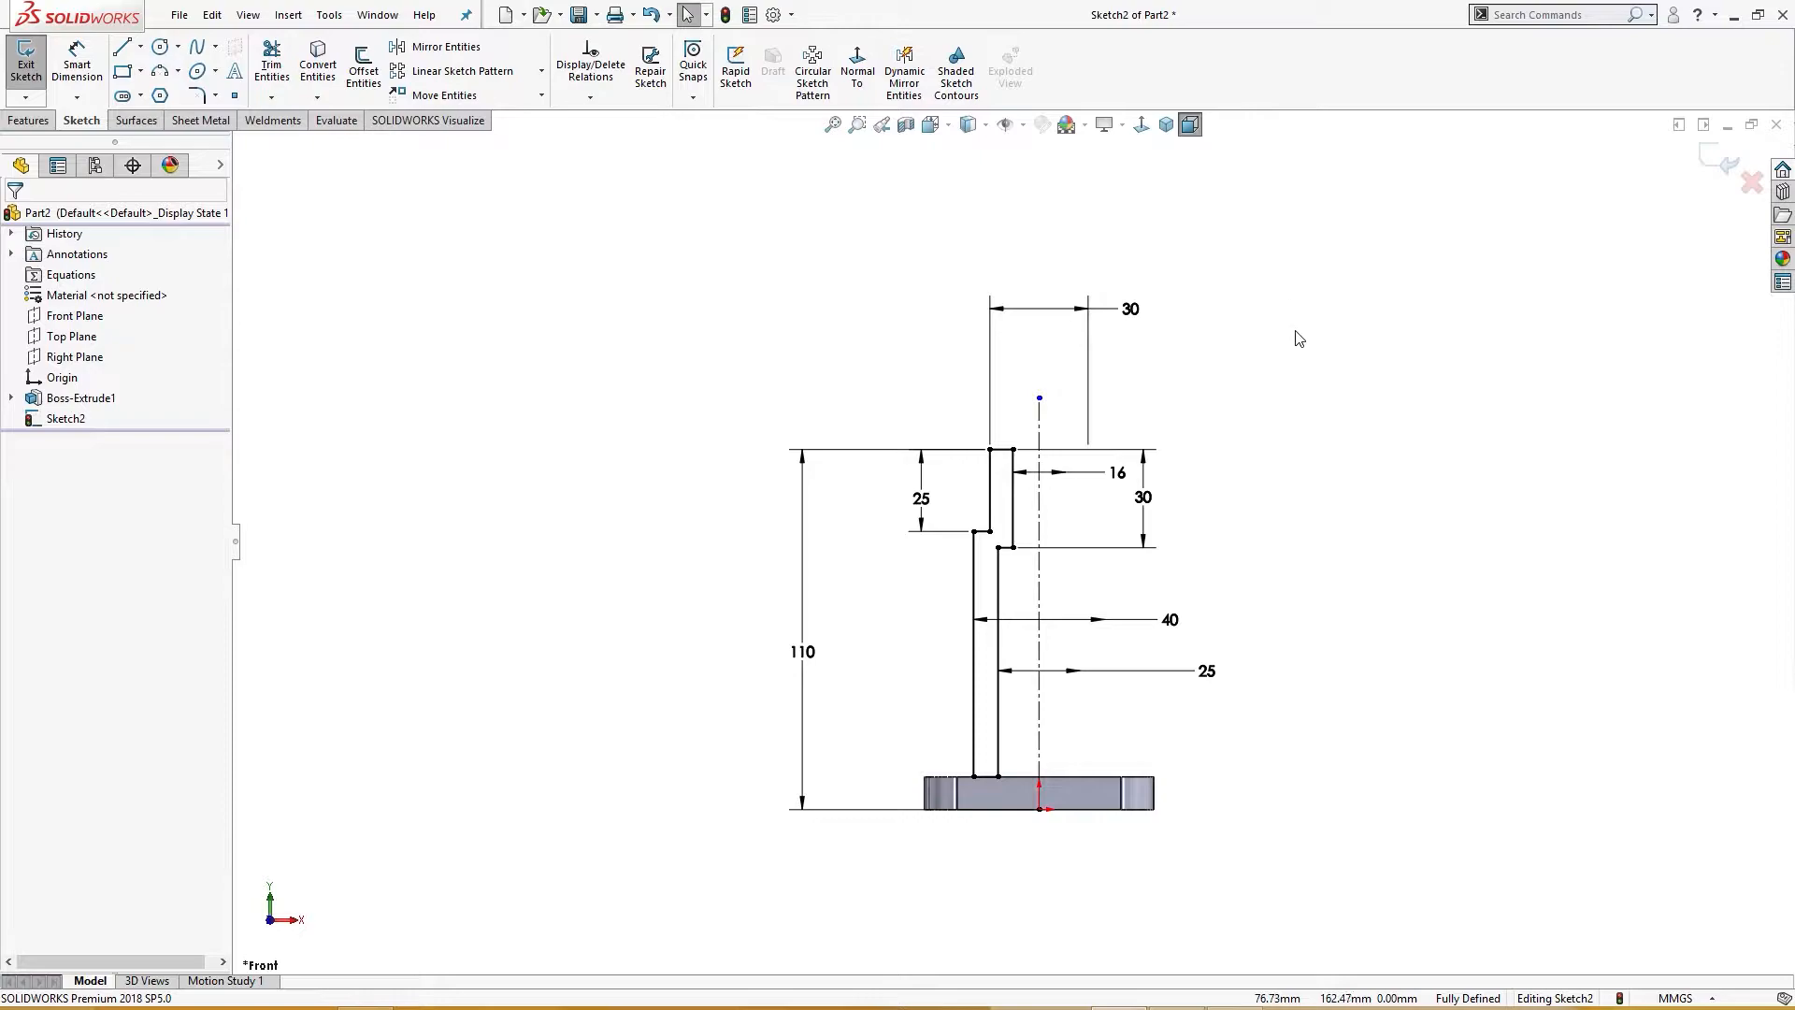
pyautogui.press('s')
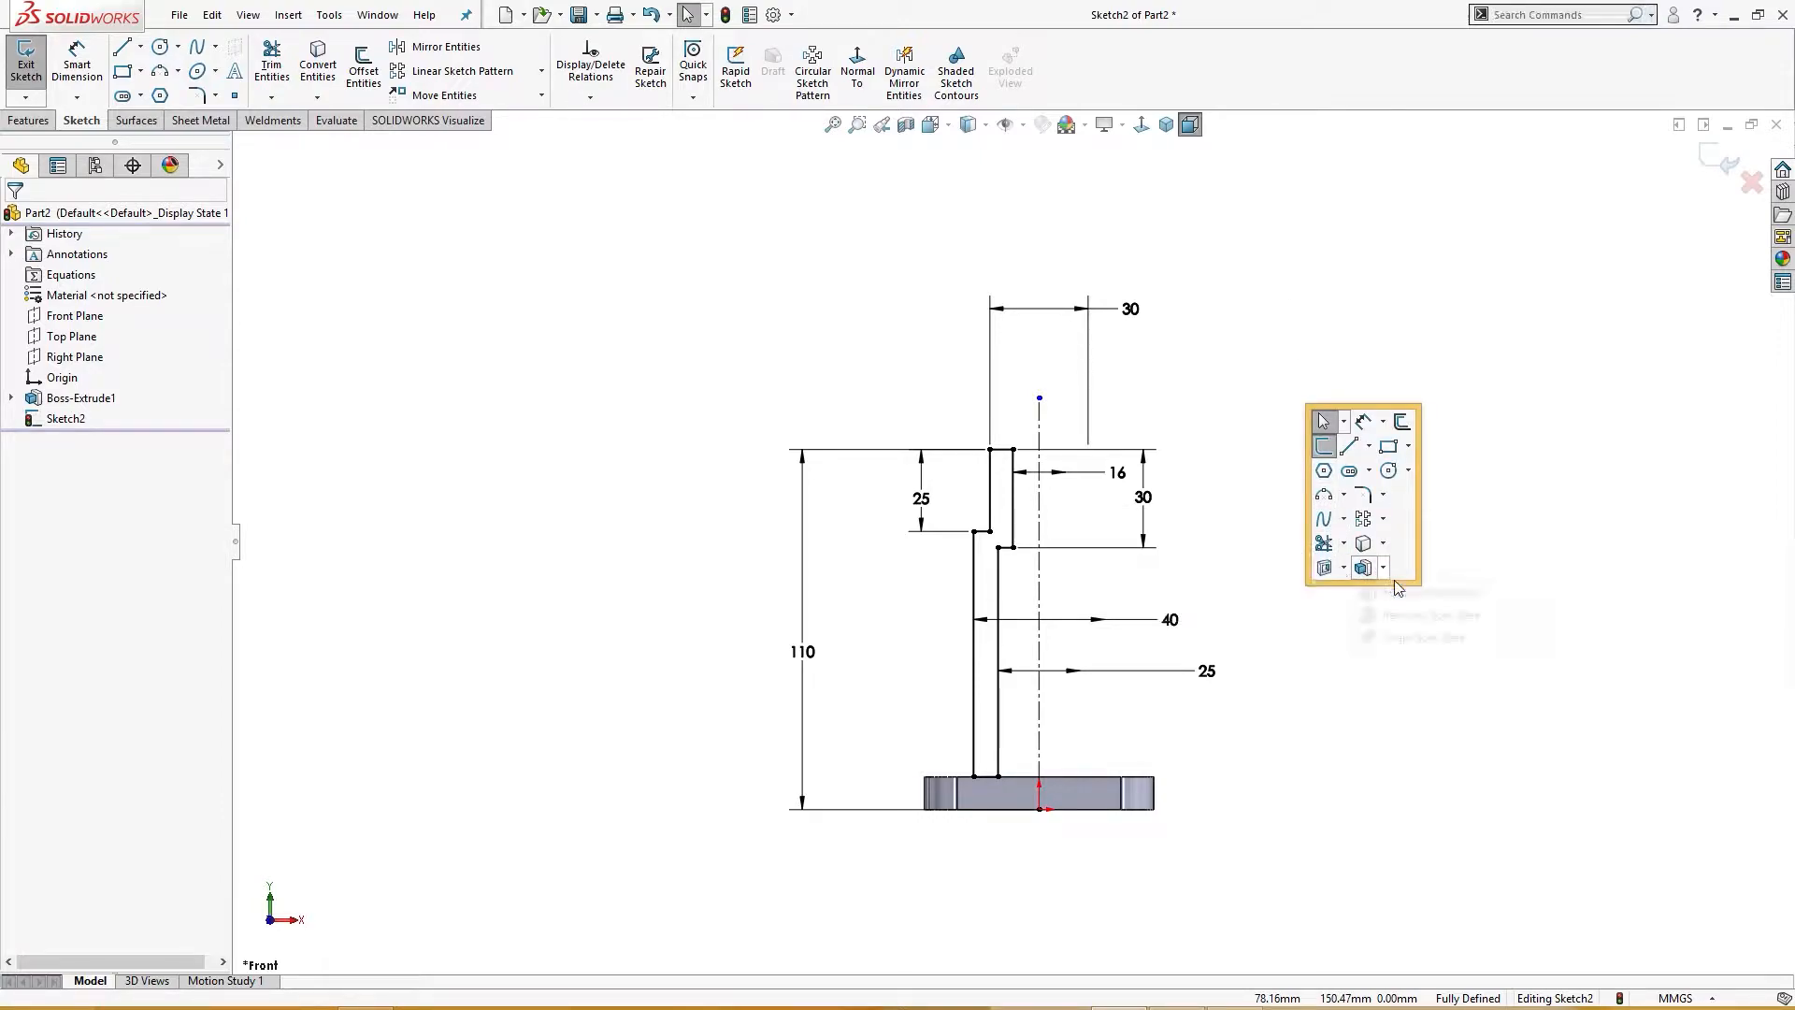
pyautogui.click(1382, 569)
pyautogui.click(1412, 614)
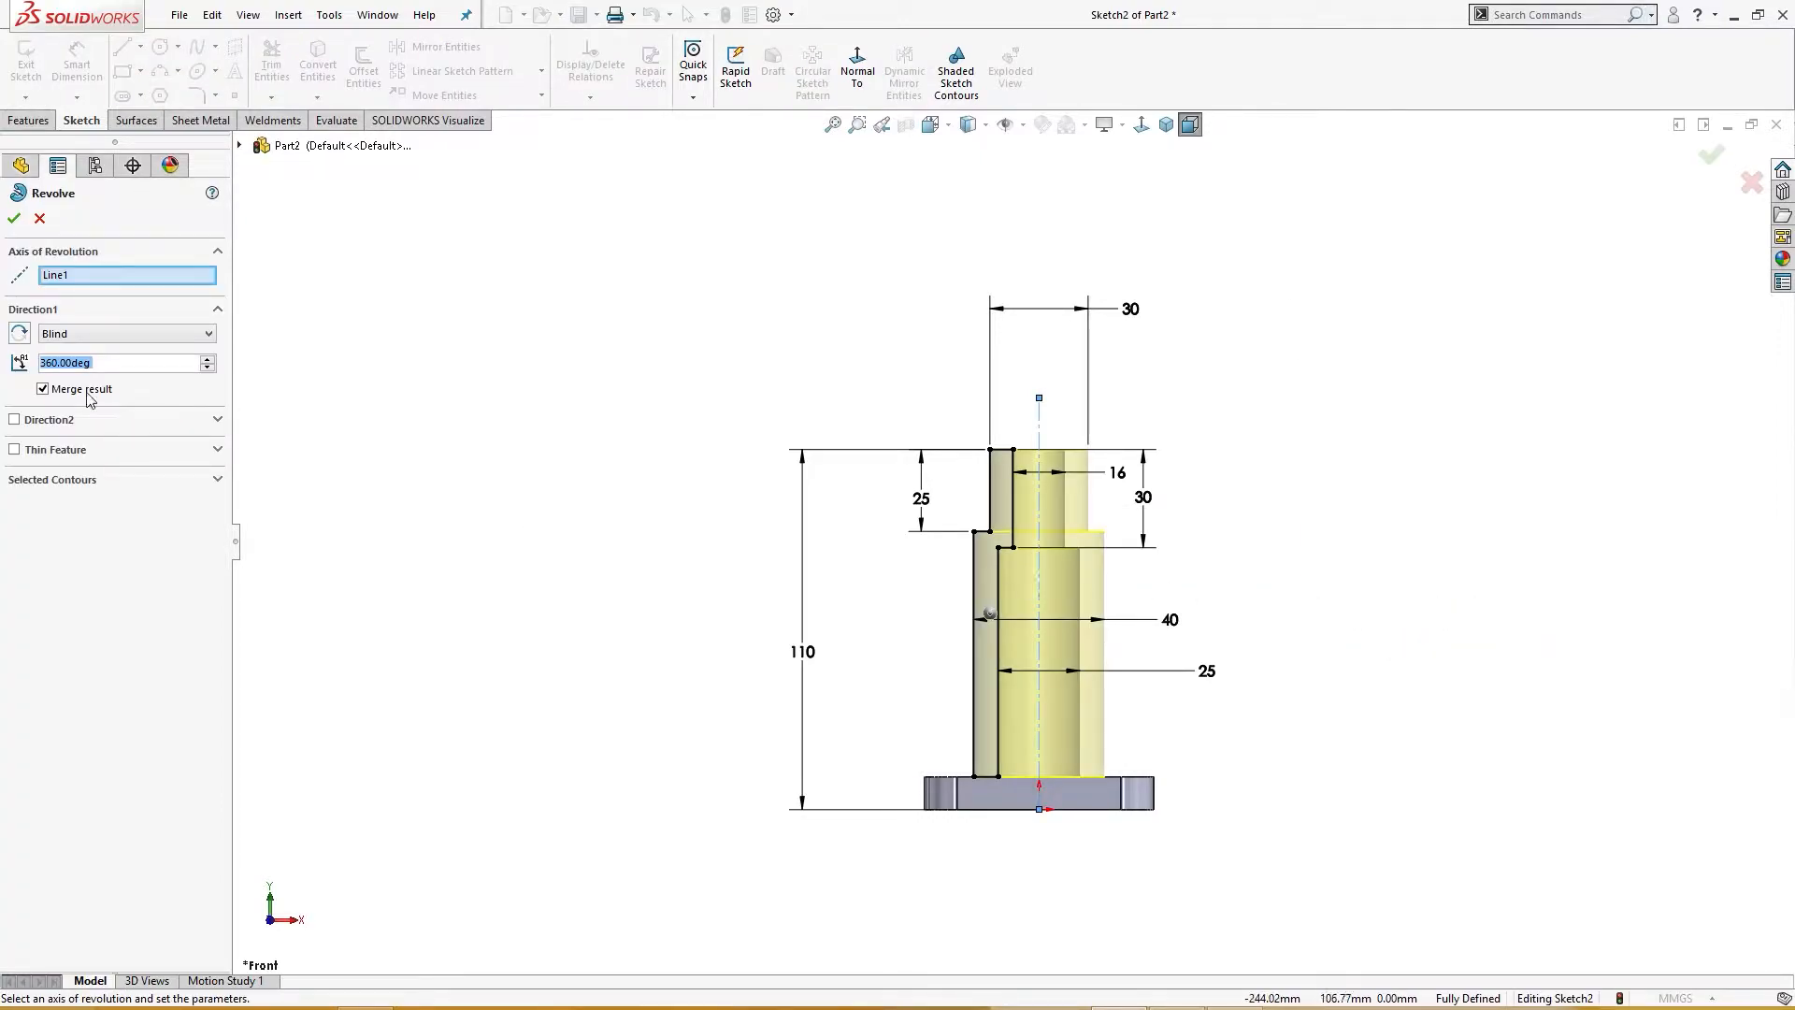
pyautogui.click(16, 220)
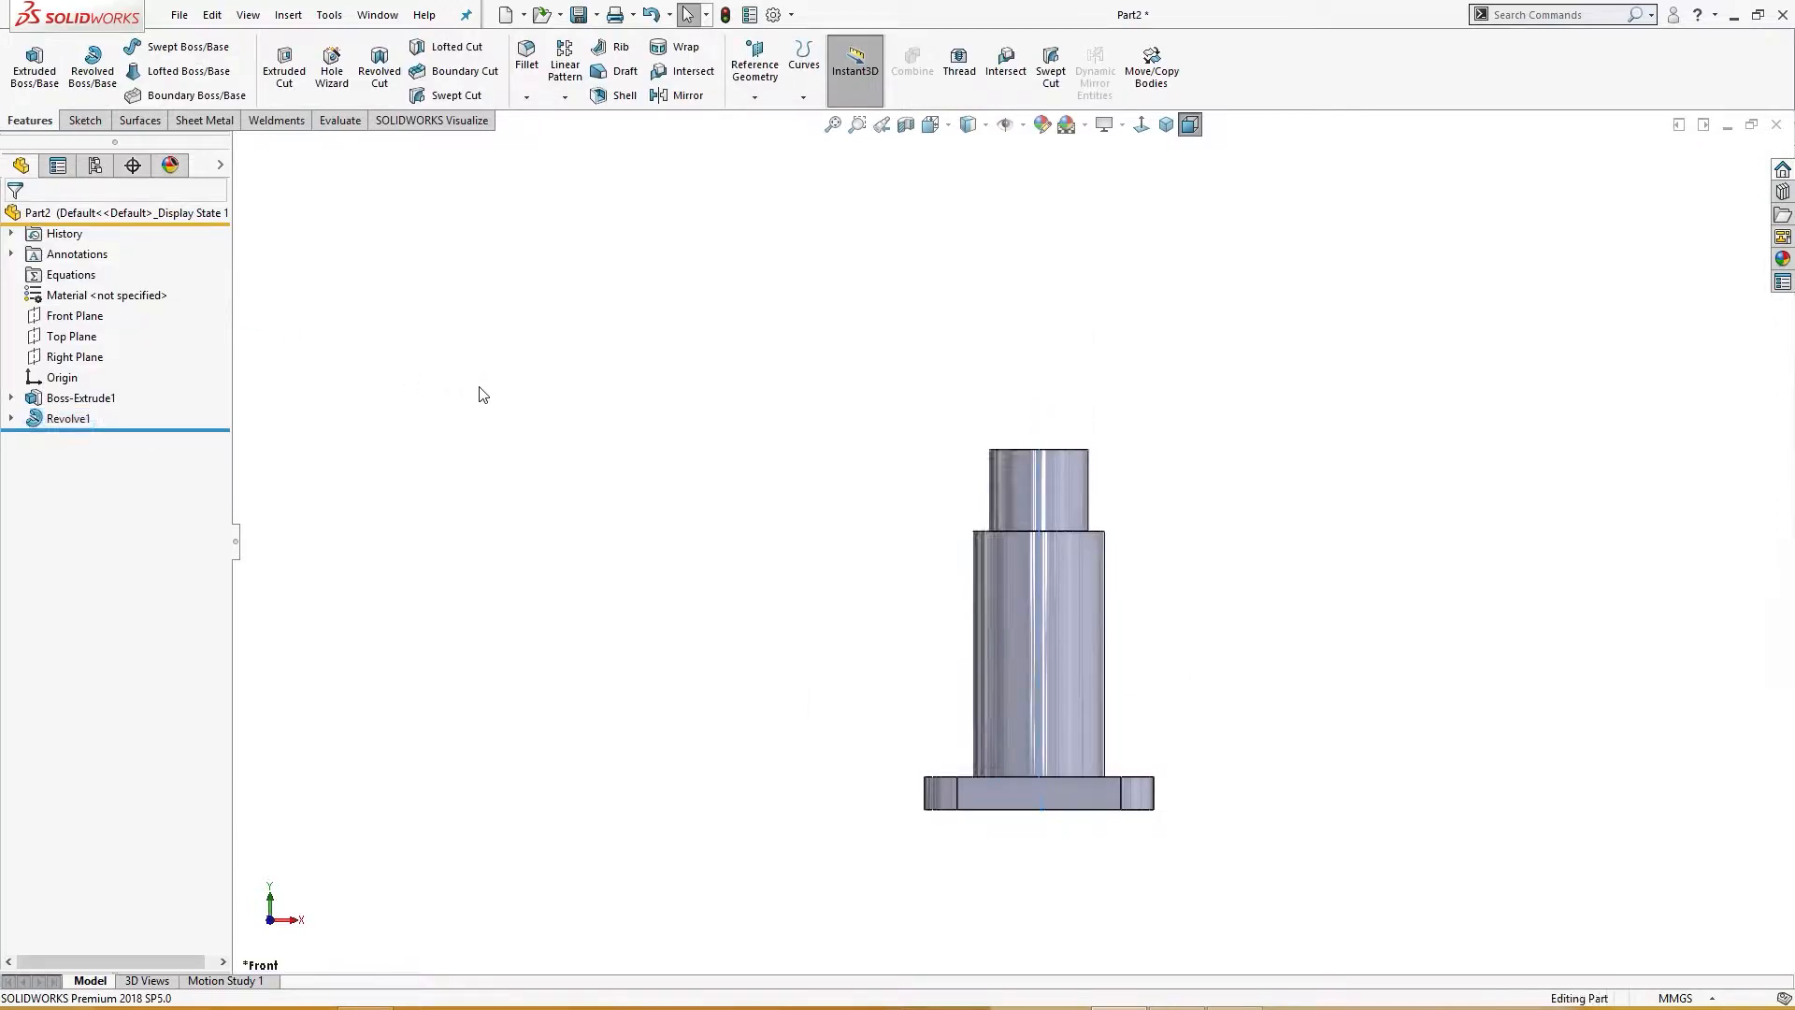
# Step: Start a sketch on the Front Plane and draw a slanted line from inside the body down to the base plate
pyautogui.click(95, 315)
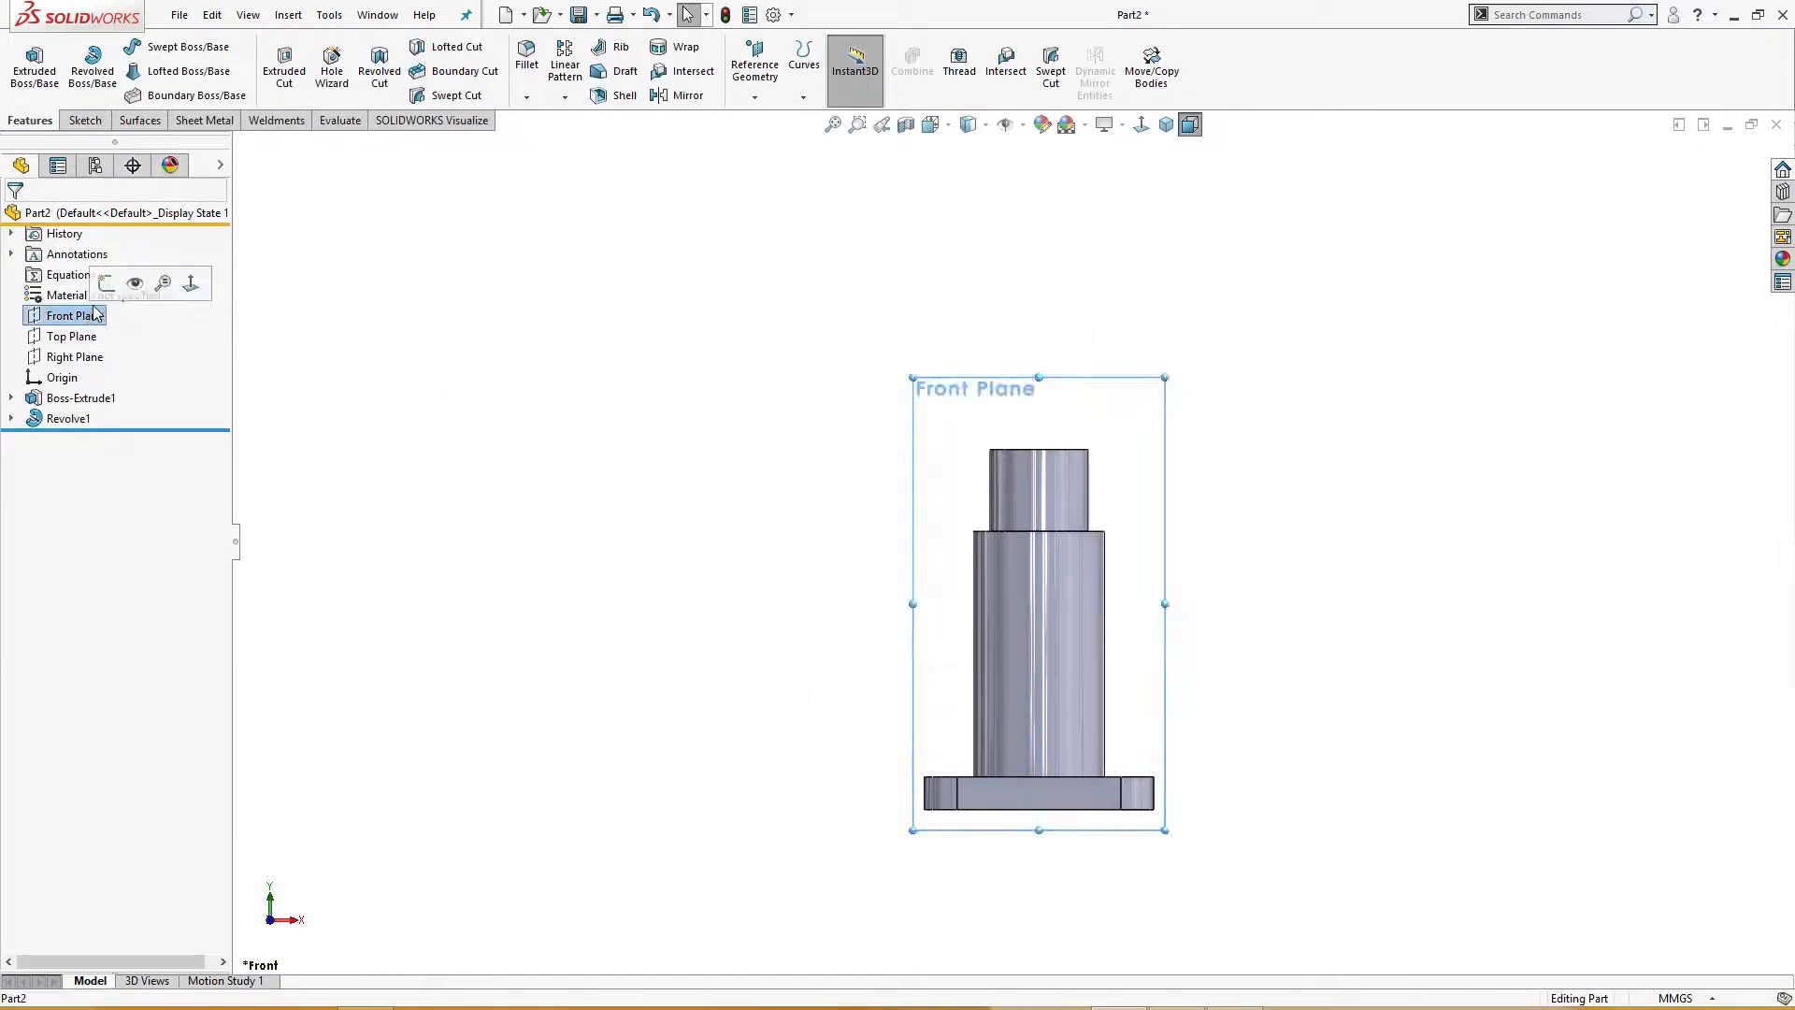
pyautogui.click(110, 285)
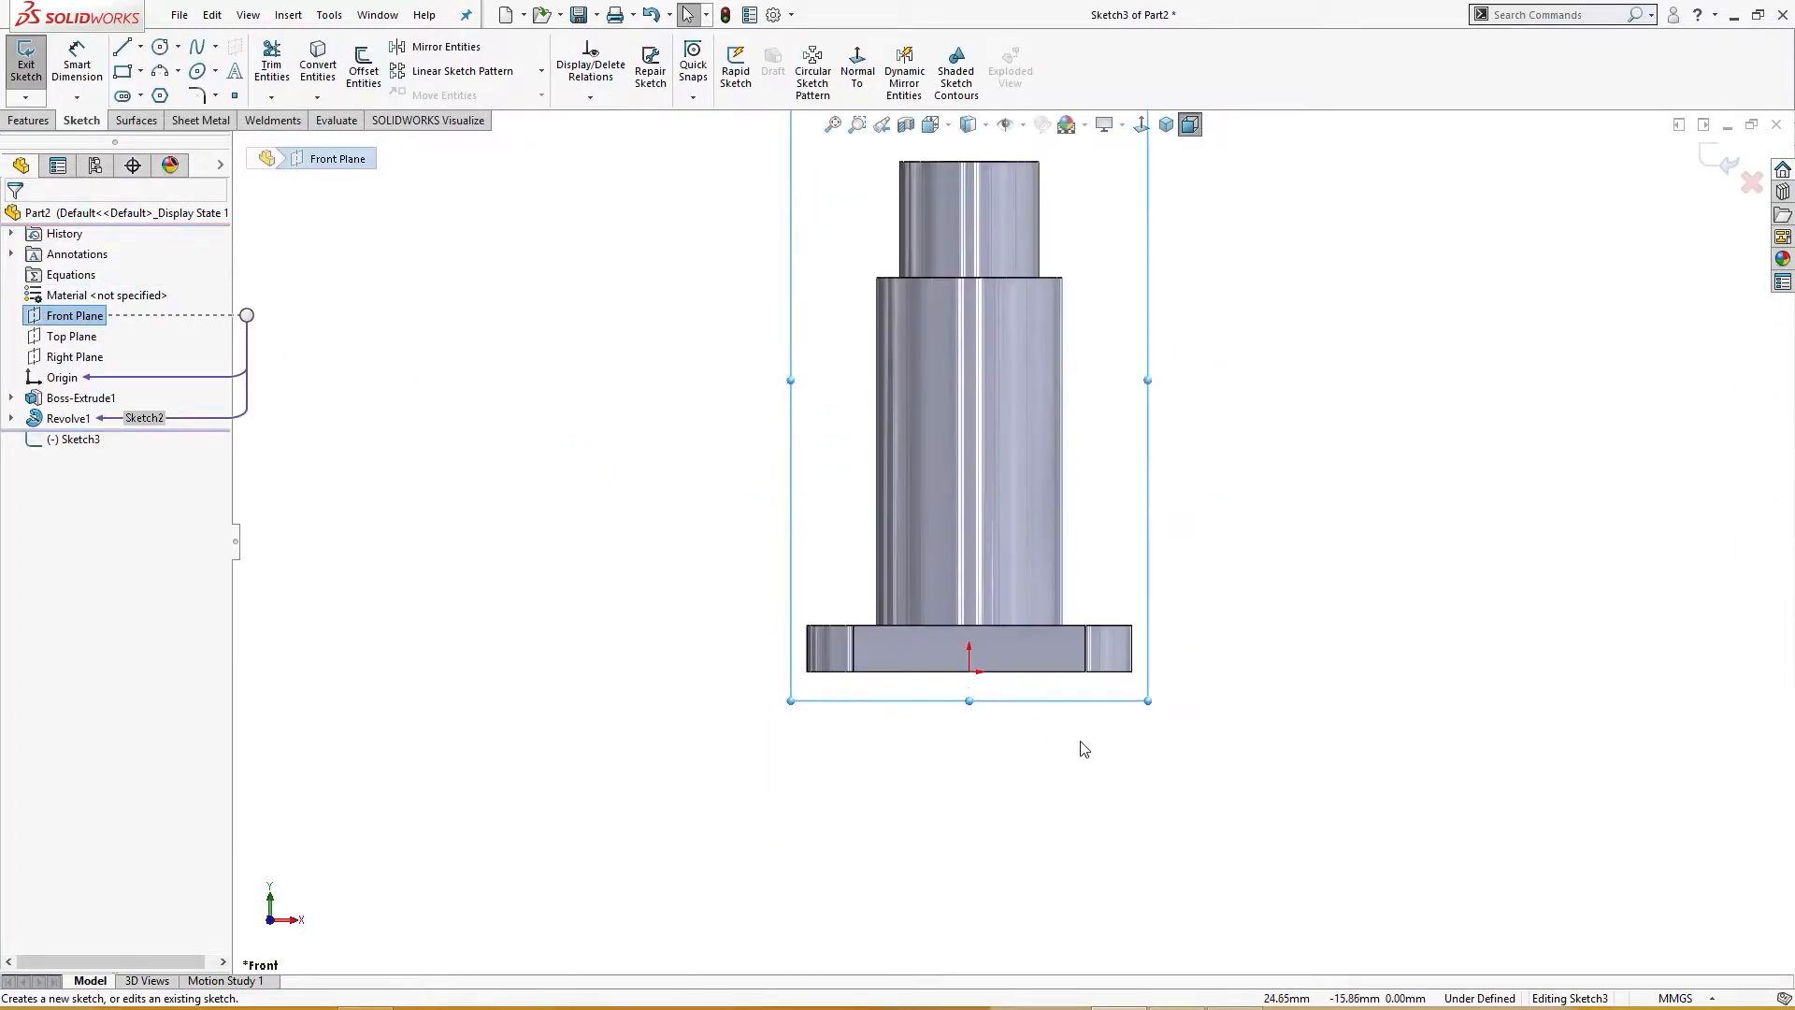
pyautogui.moveTo(1330, 437); pyautogui.dragTo(1265, 520, button='right')
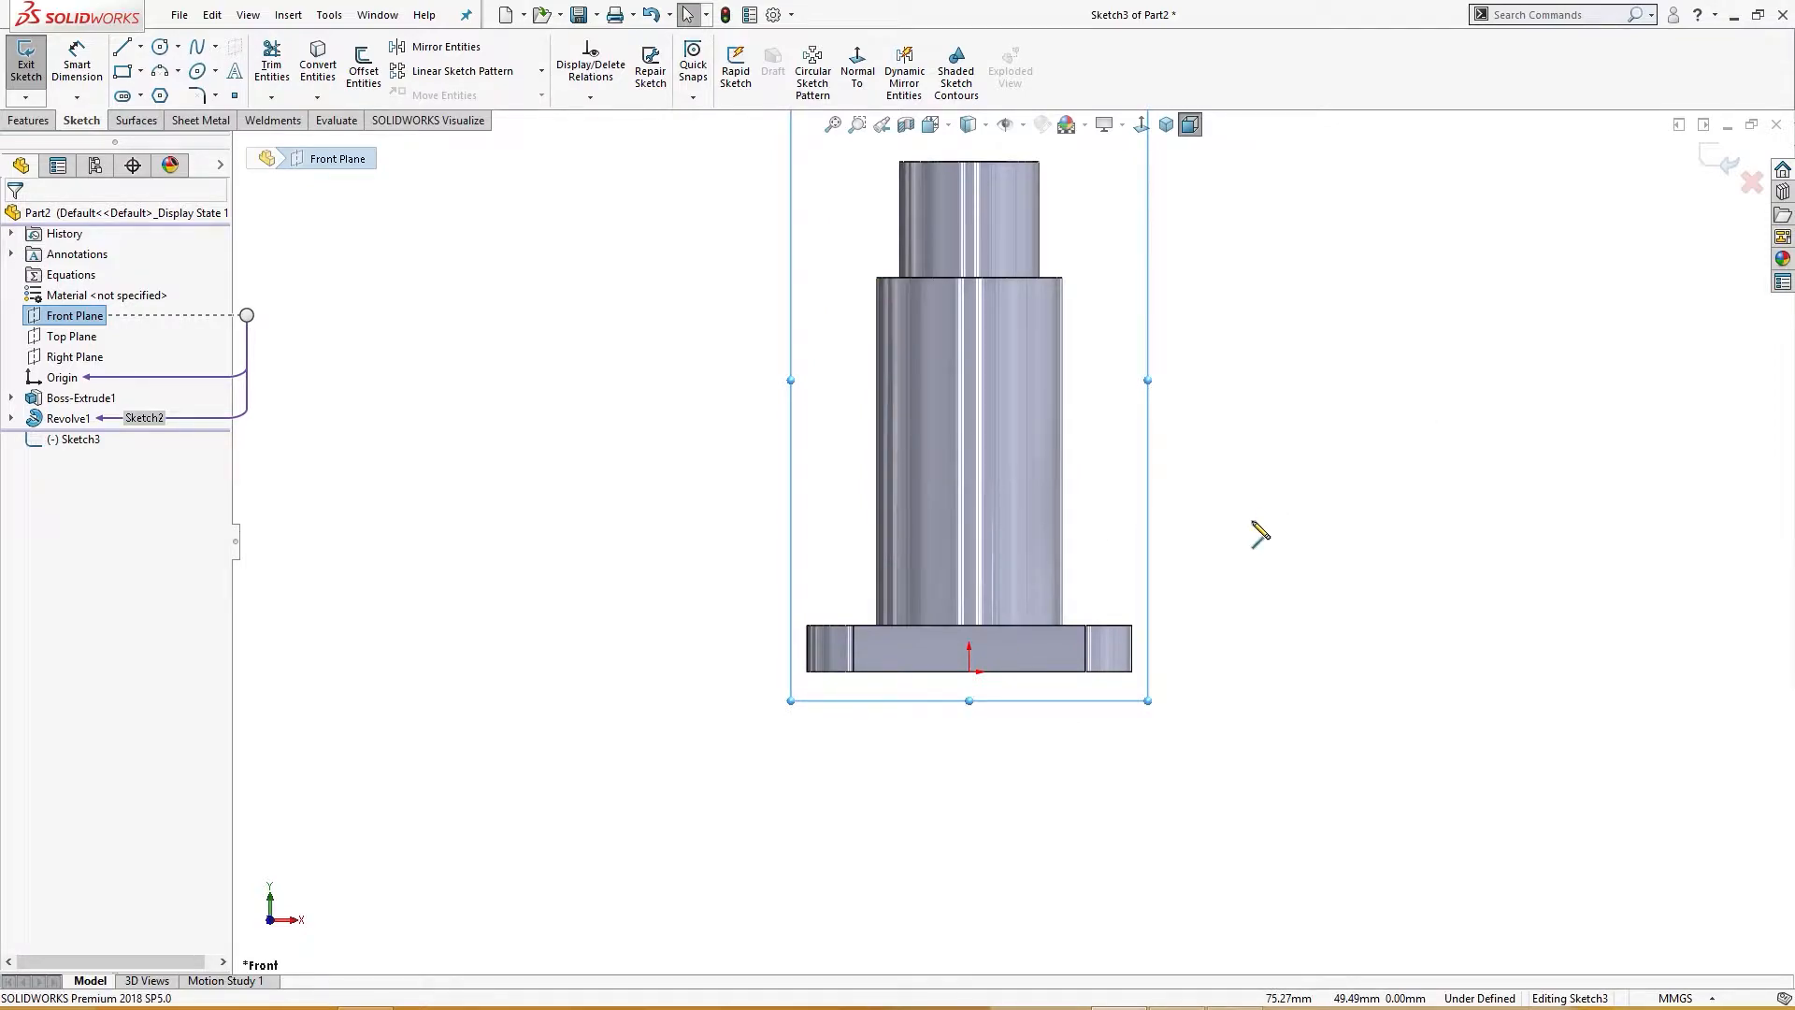
pyautogui.click(947, 495)
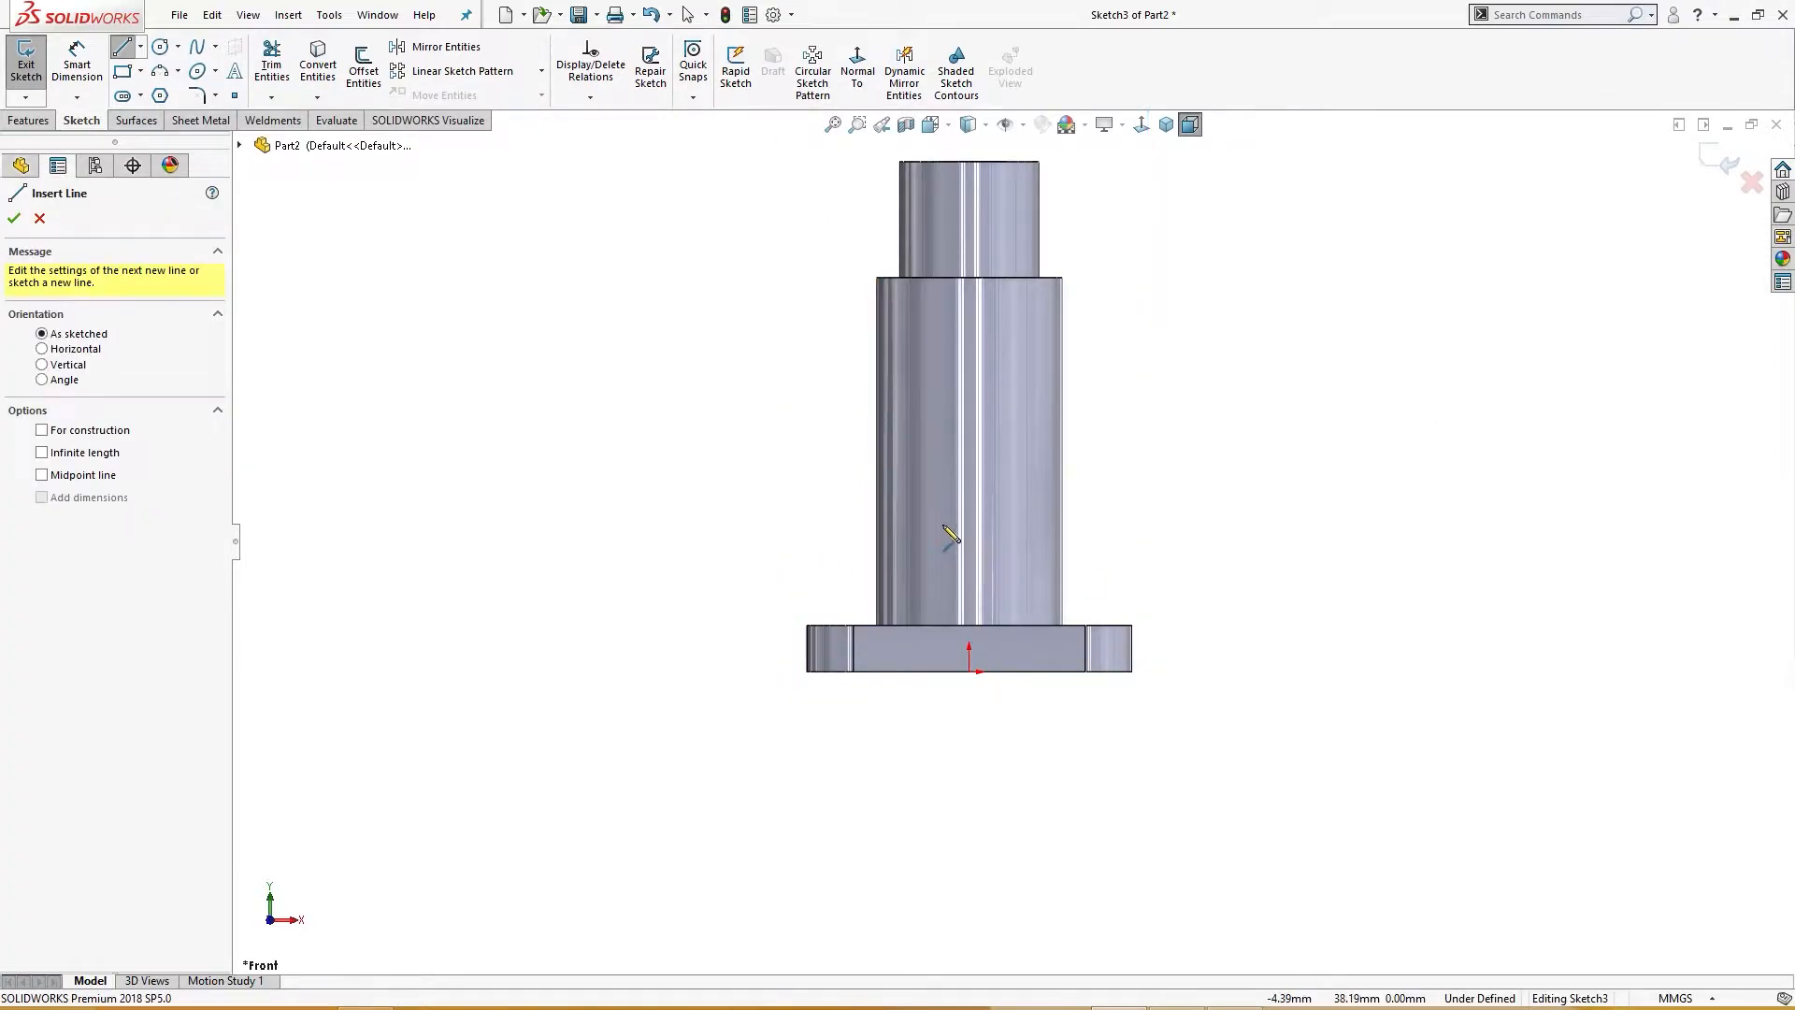
pyautogui.click(921, 673)
pyautogui.press('Escape')
# Step: Draw a vertical centerline upward from the origin through the body
pyautogui.moveTo(1157, 808); pyautogui.dragTo(1226, 729, button='right')
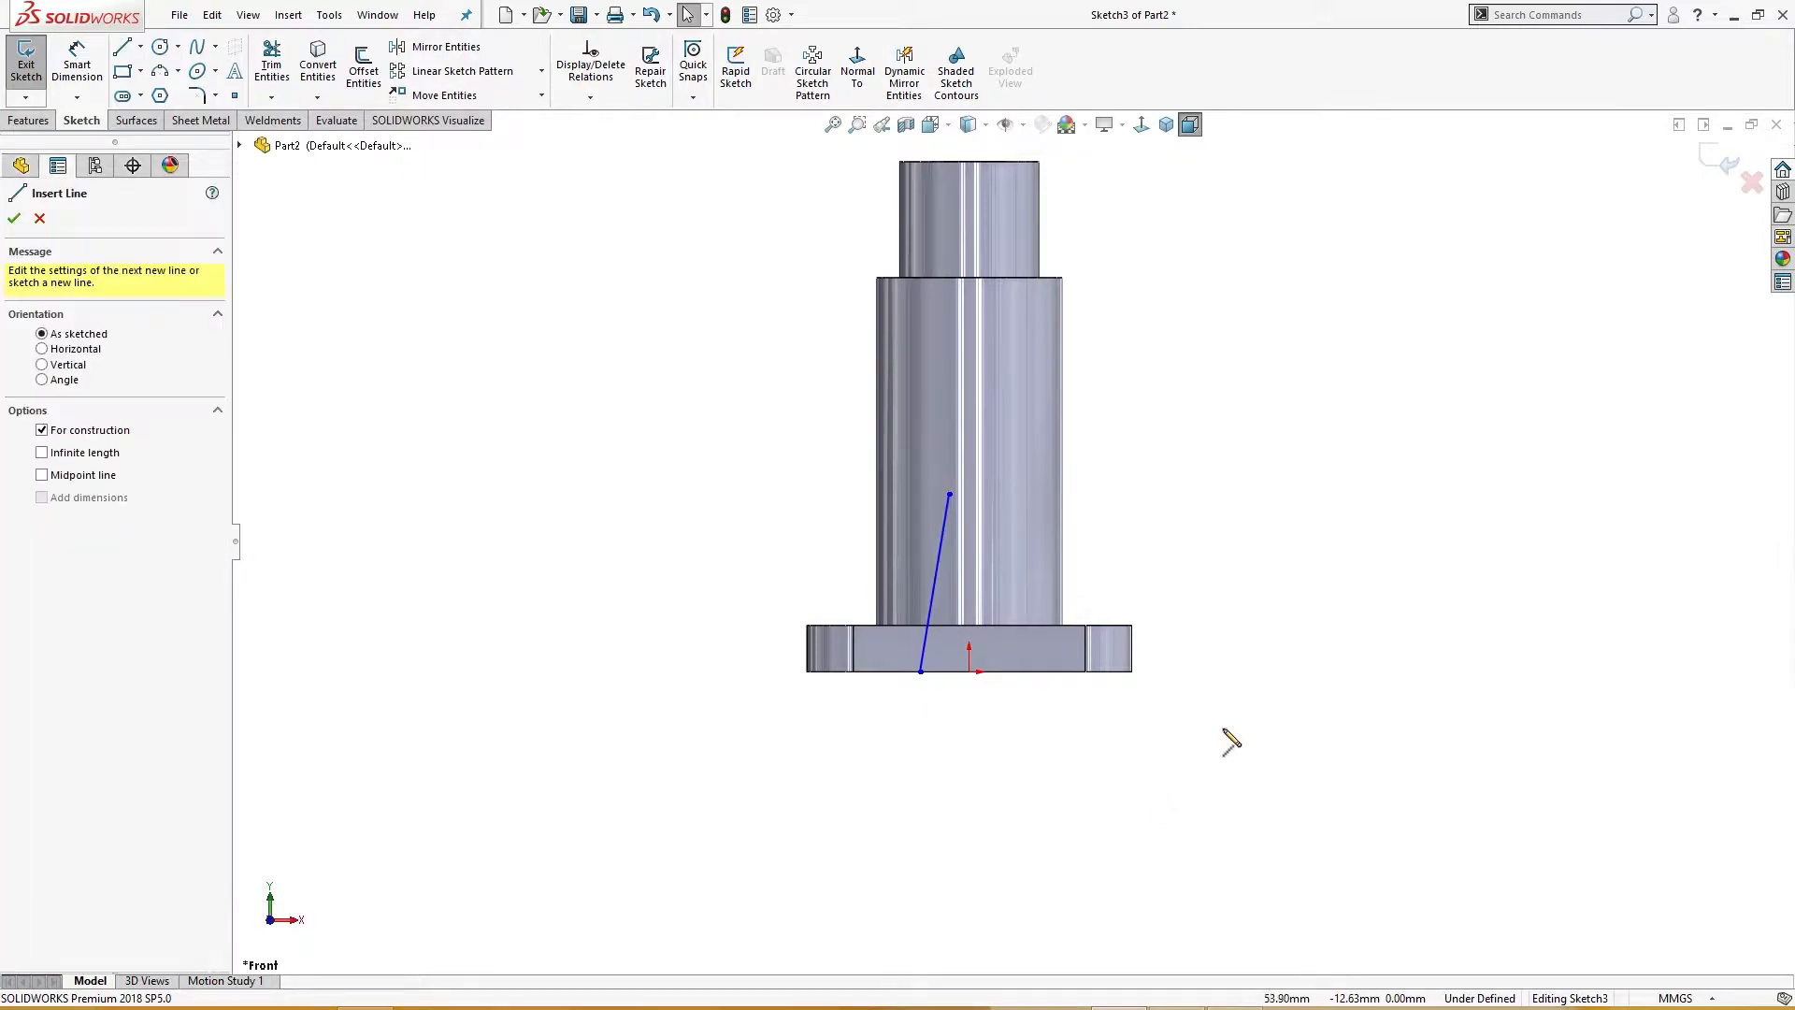
pyautogui.click(968, 671)
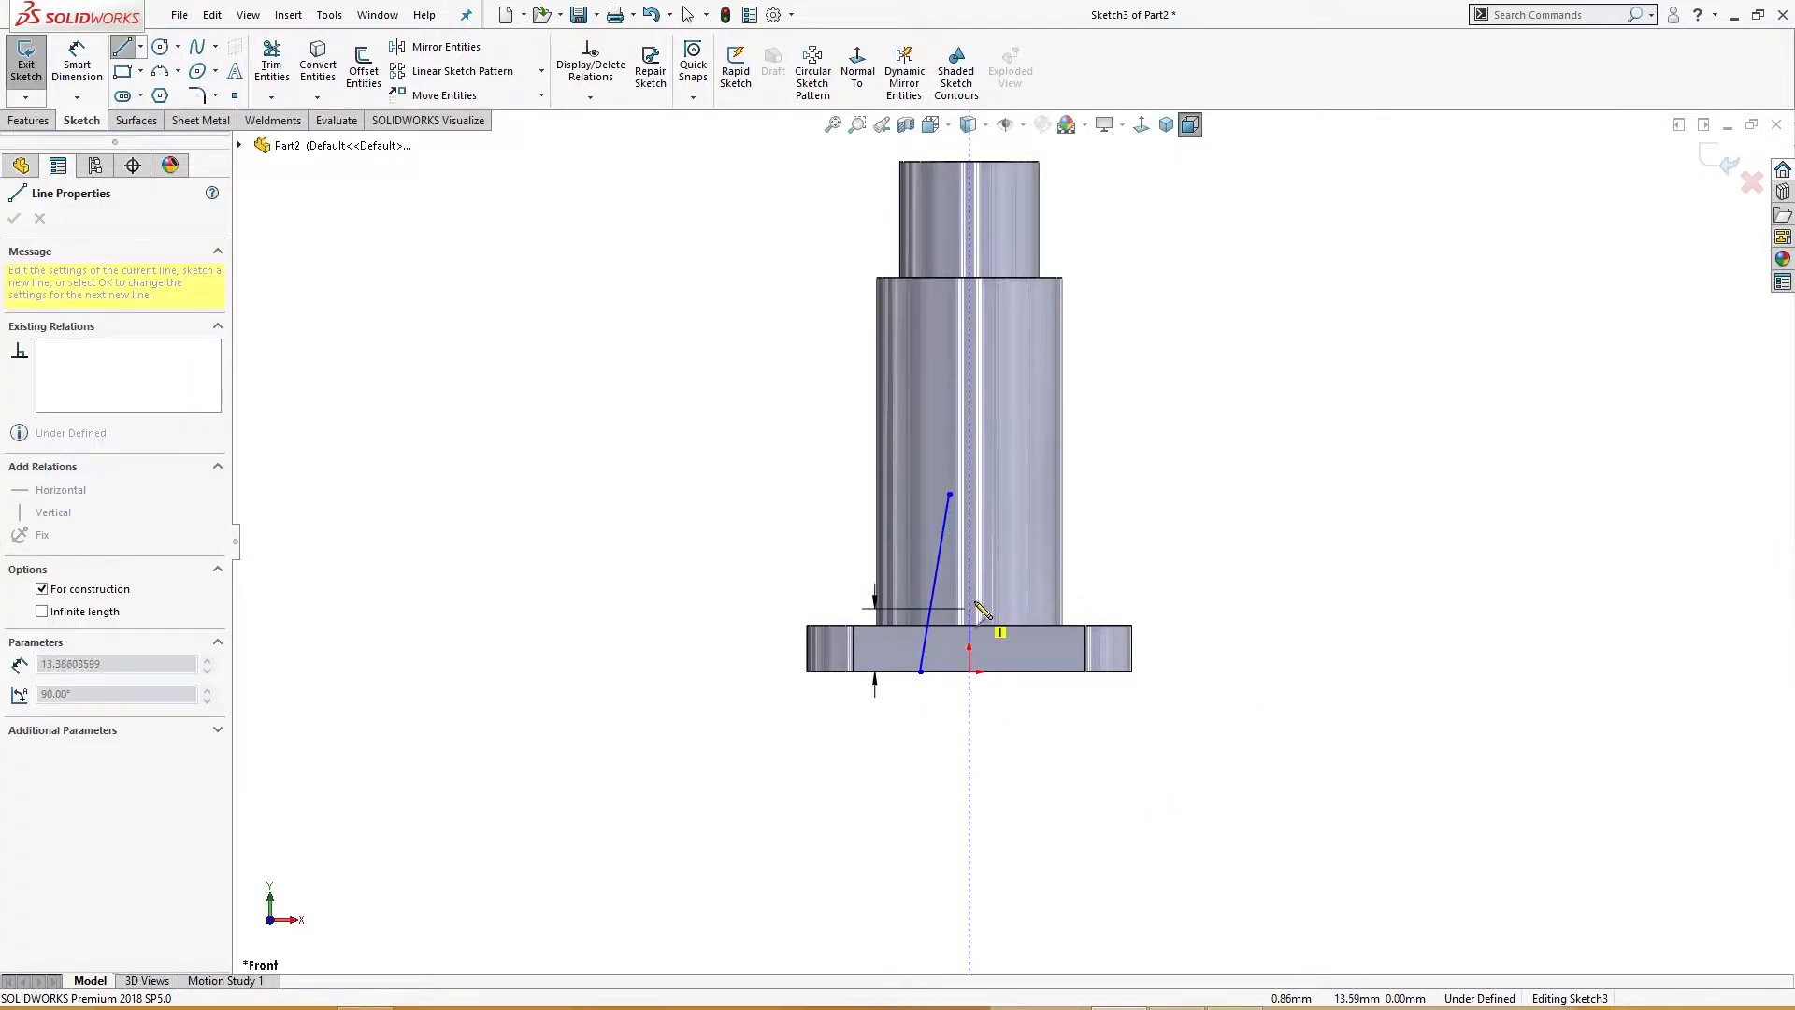
pyautogui.click(968, 384)
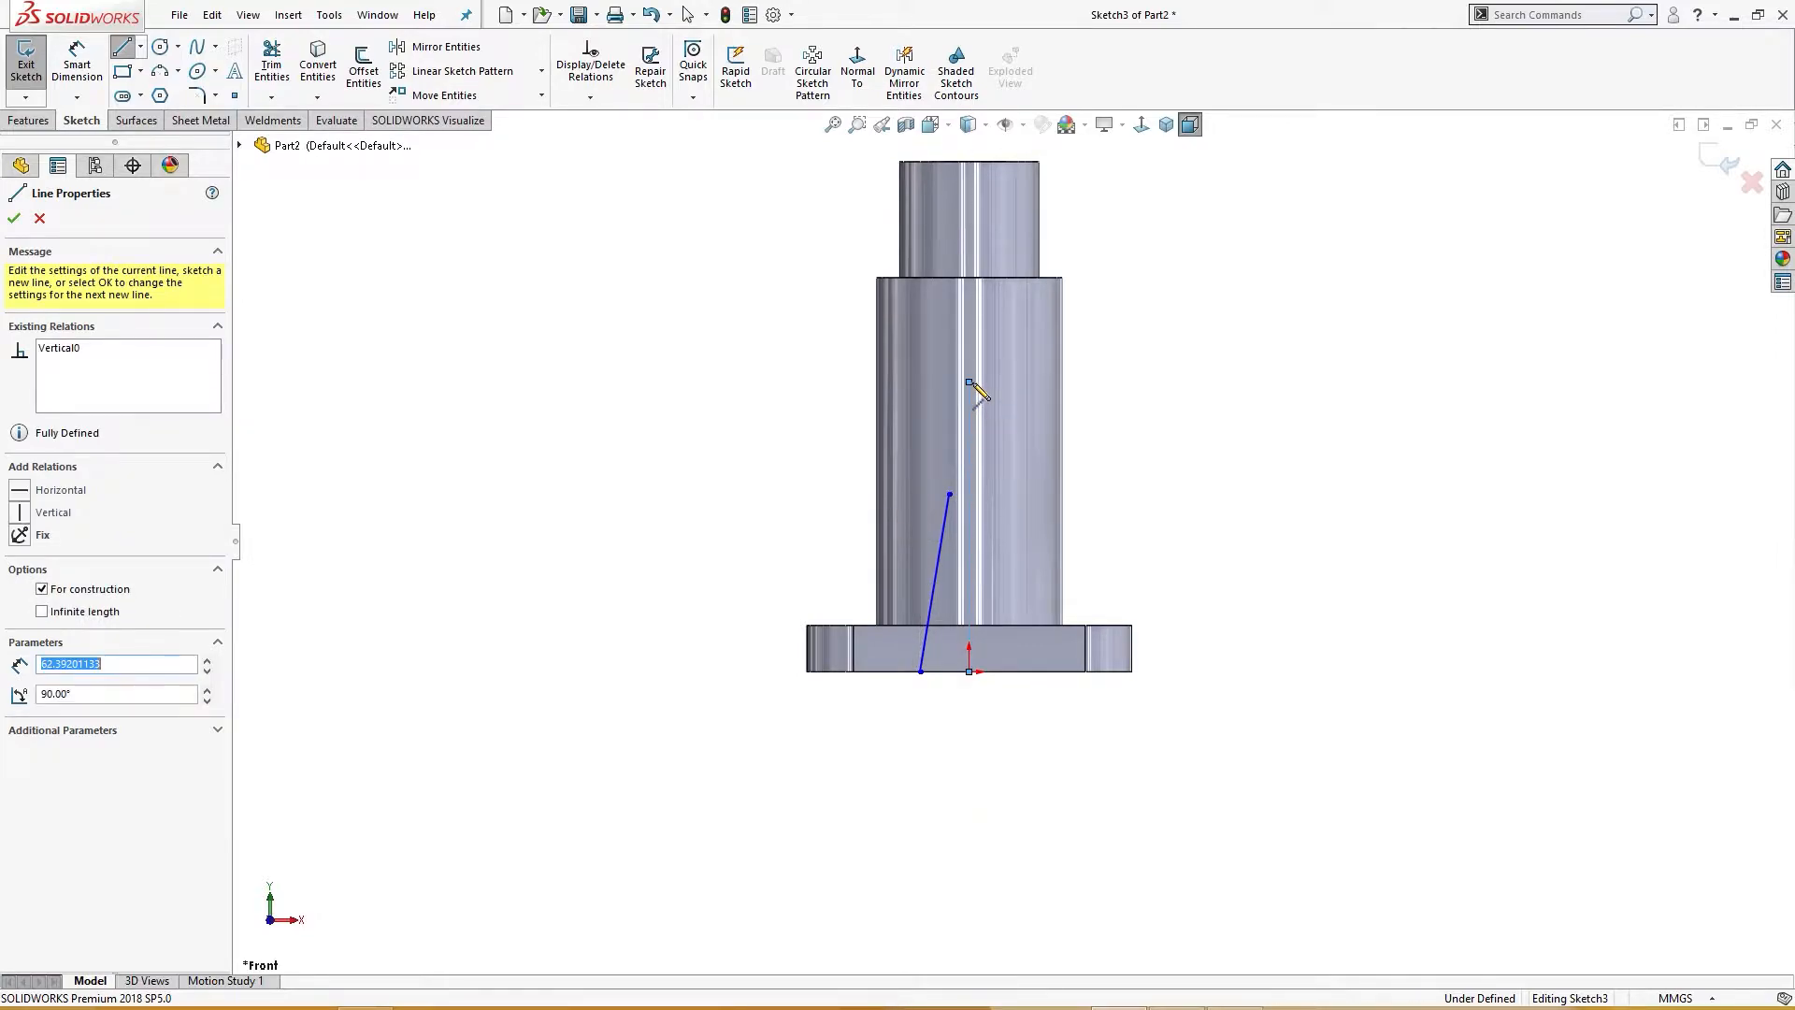
pyautogui.press('Escape')
# Step: Dimension the slanted line's upper end about the centerline as a 25 mm diameter
pyautogui.moveTo(1215, 556); pyautogui.dragTo(1209, 425, button='right')
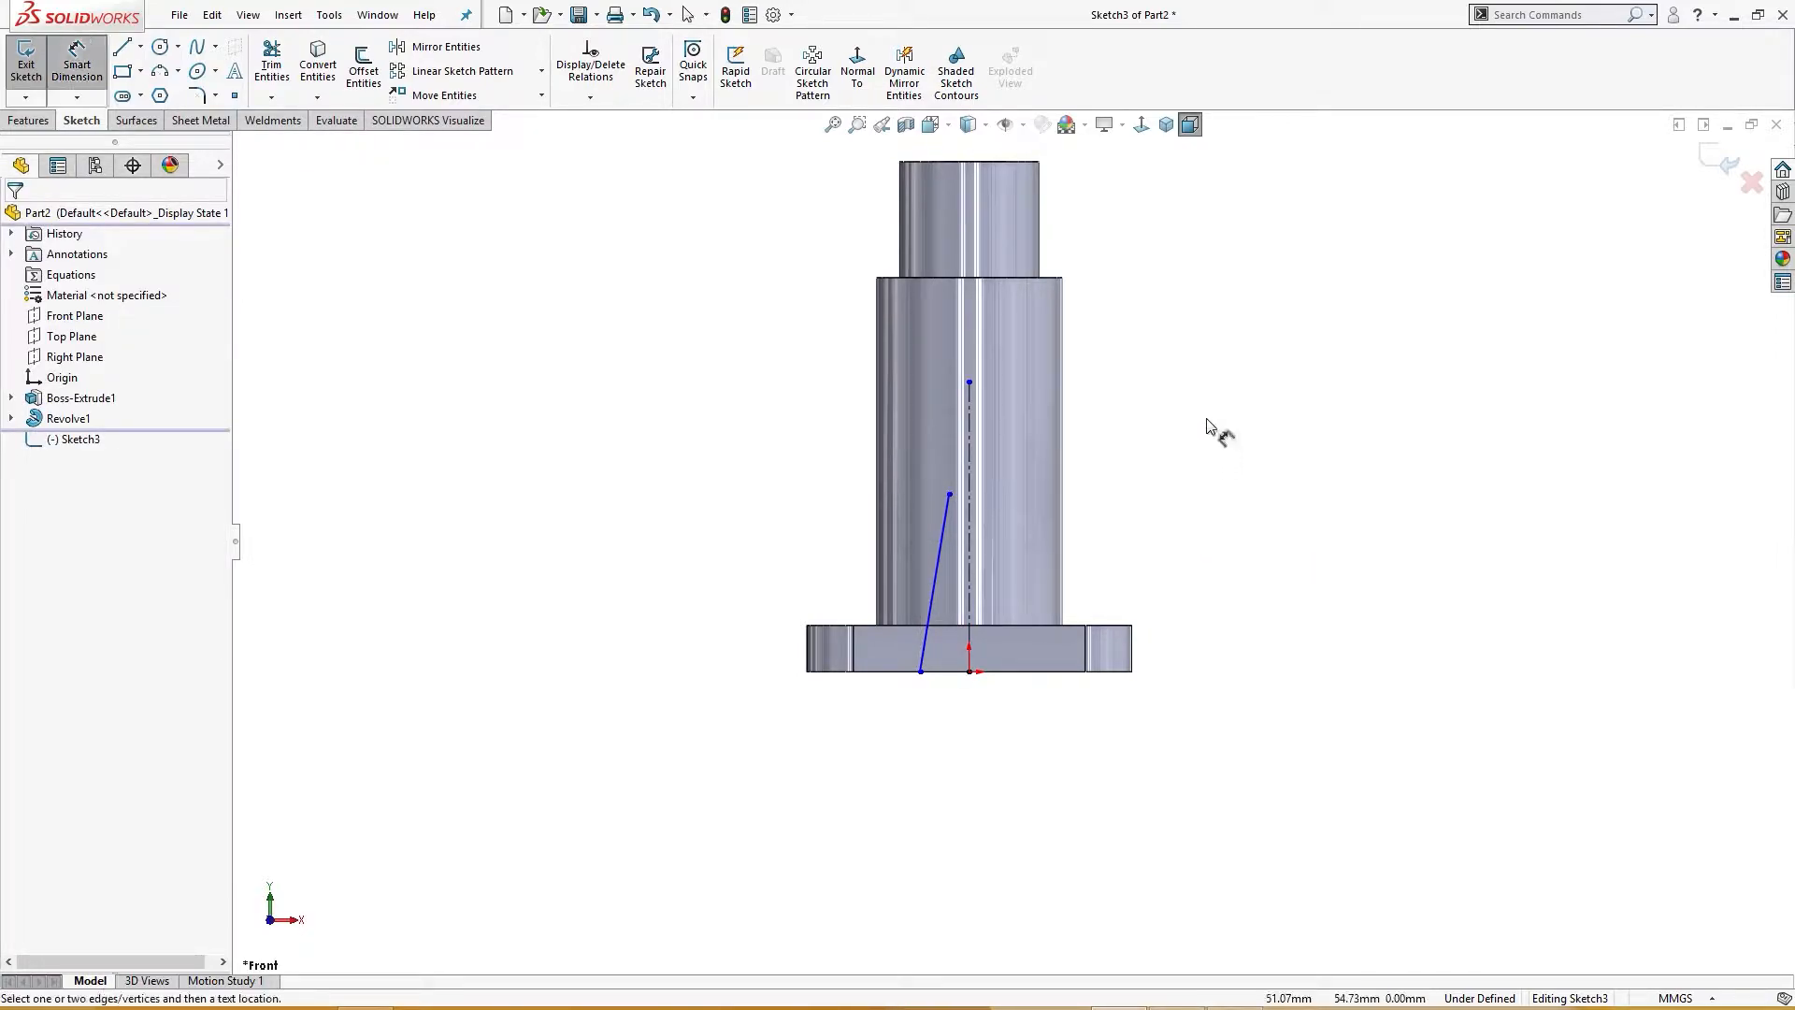
pyautogui.click(950, 495)
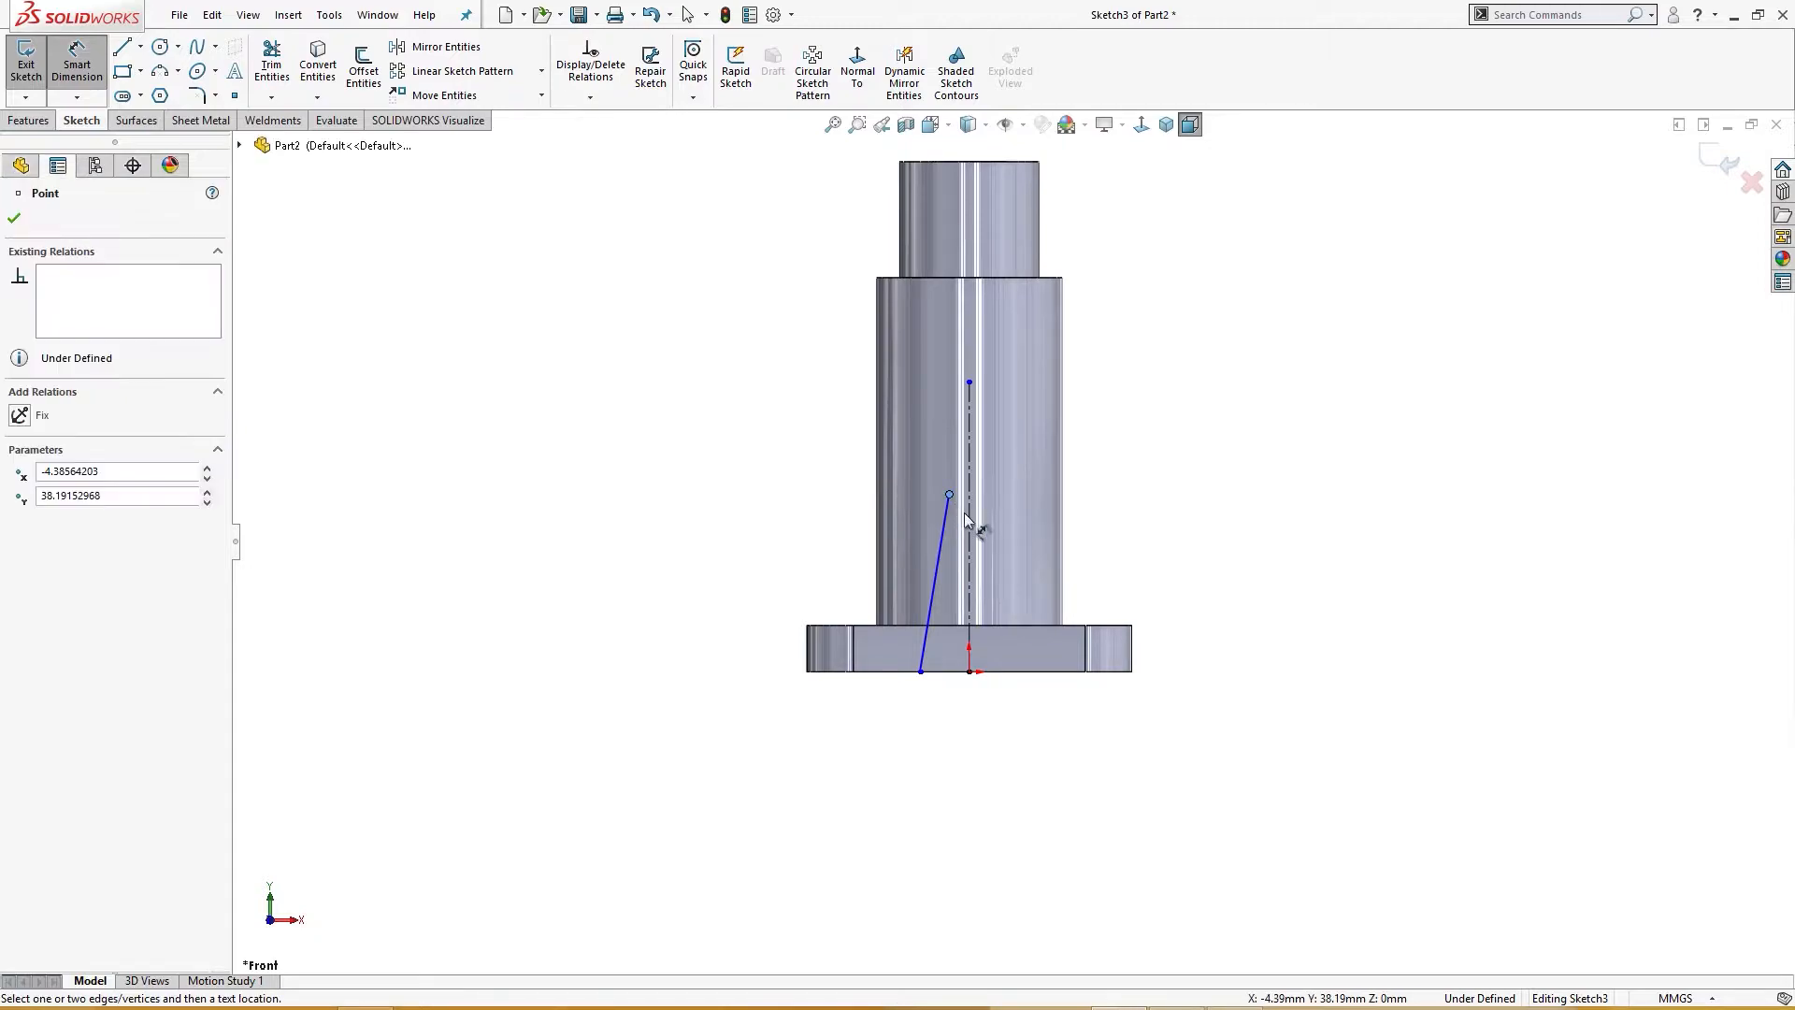
pyautogui.click(967, 514)
pyautogui.click(1230, 437)
pyautogui.write('25')
pyautogui.press('Return')
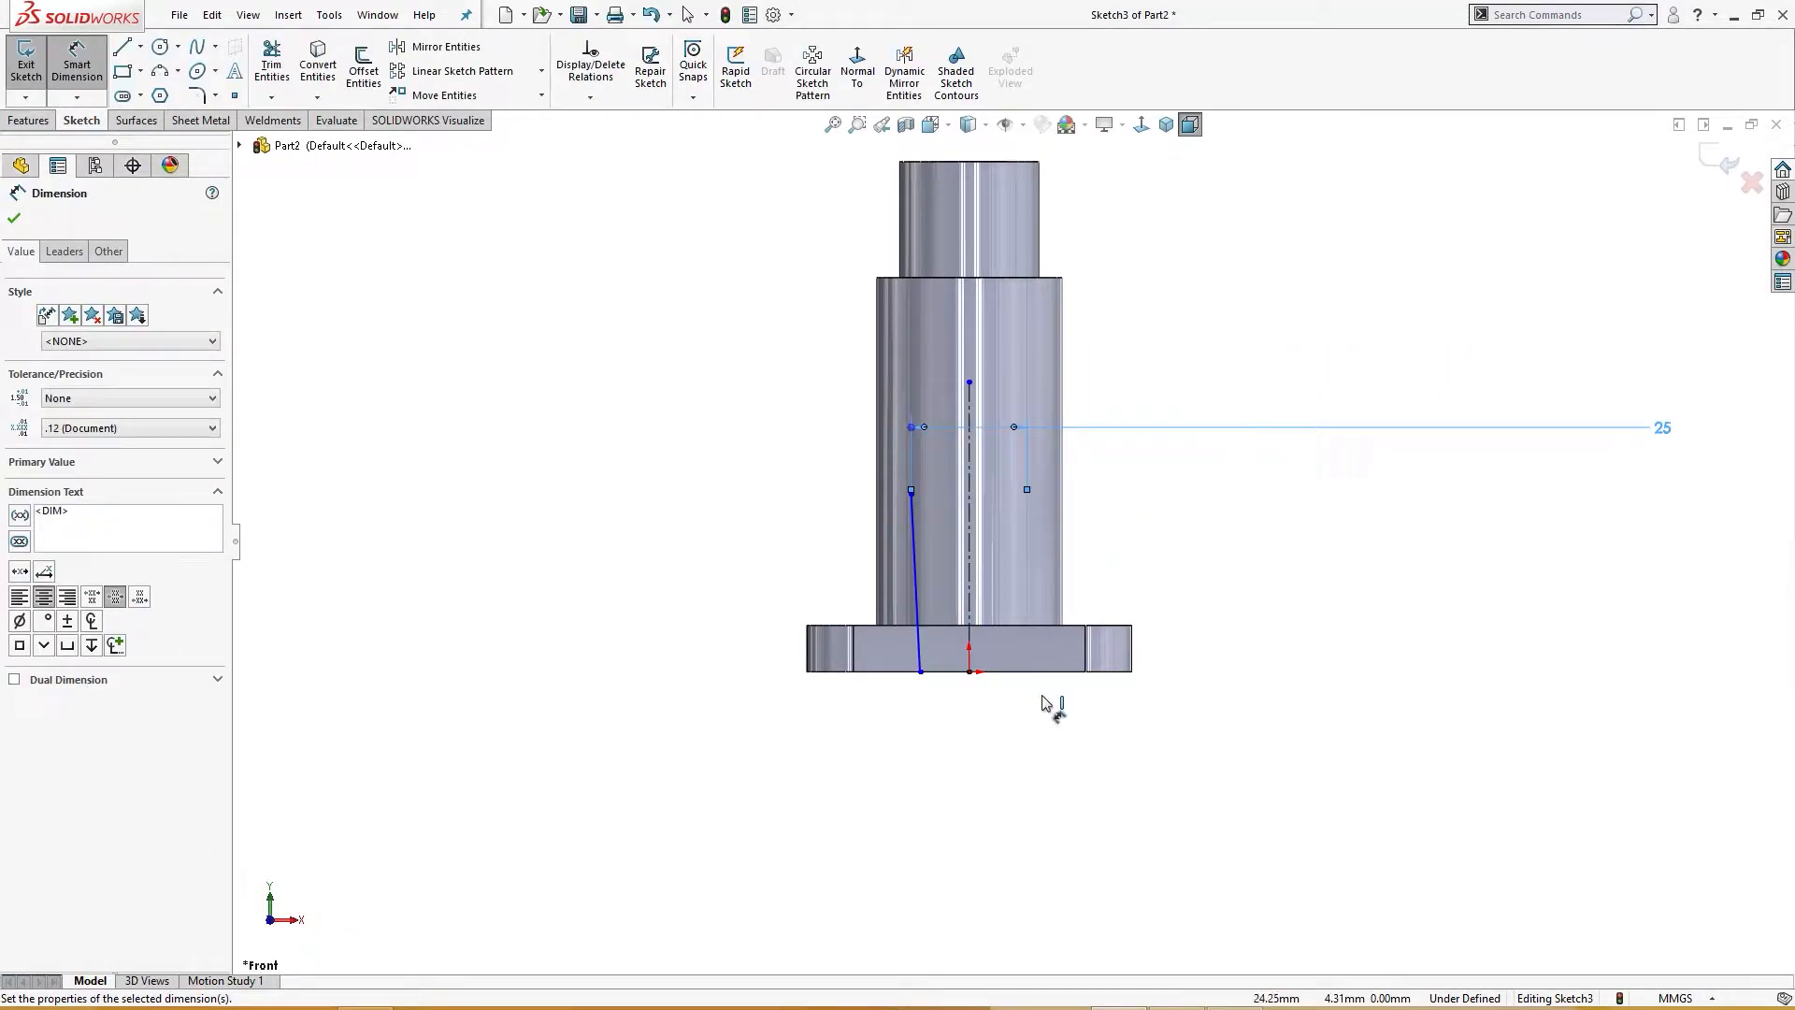
# Step: Dimension the slanted line's lower end about the centerline as a 30 mm diameter
pyautogui.click(920, 671)
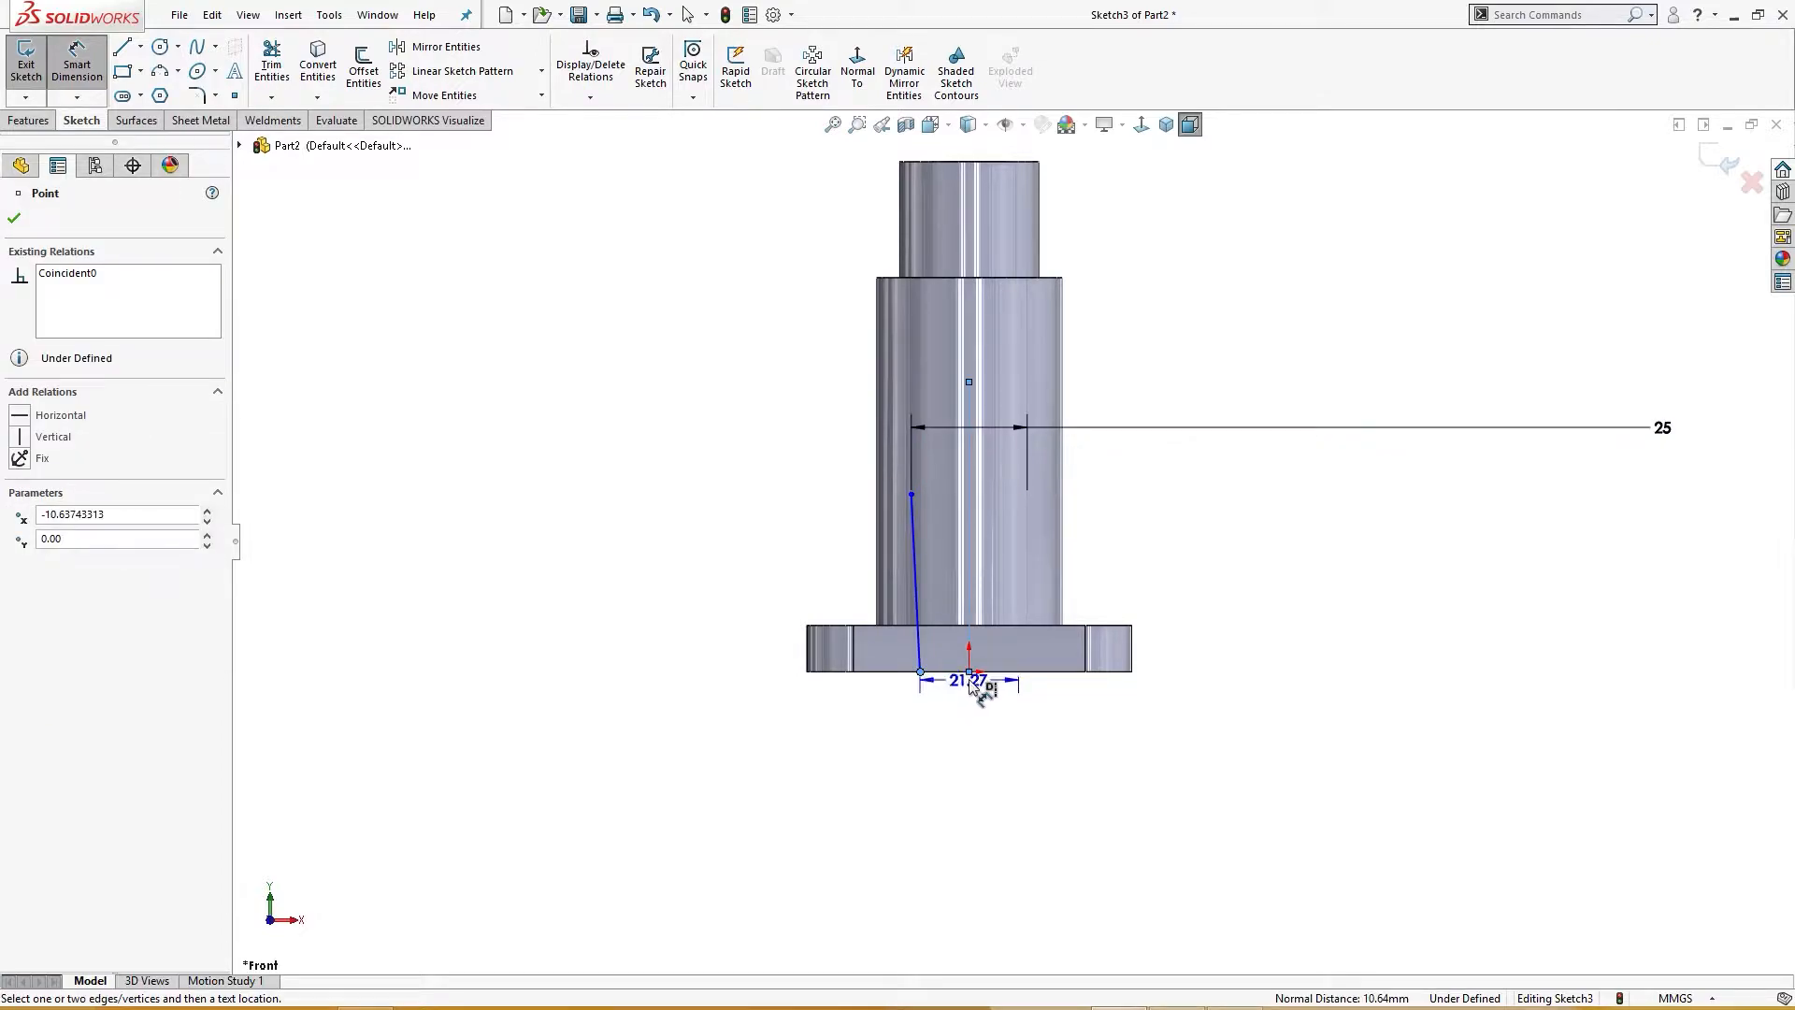
pyautogui.click(969, 711)
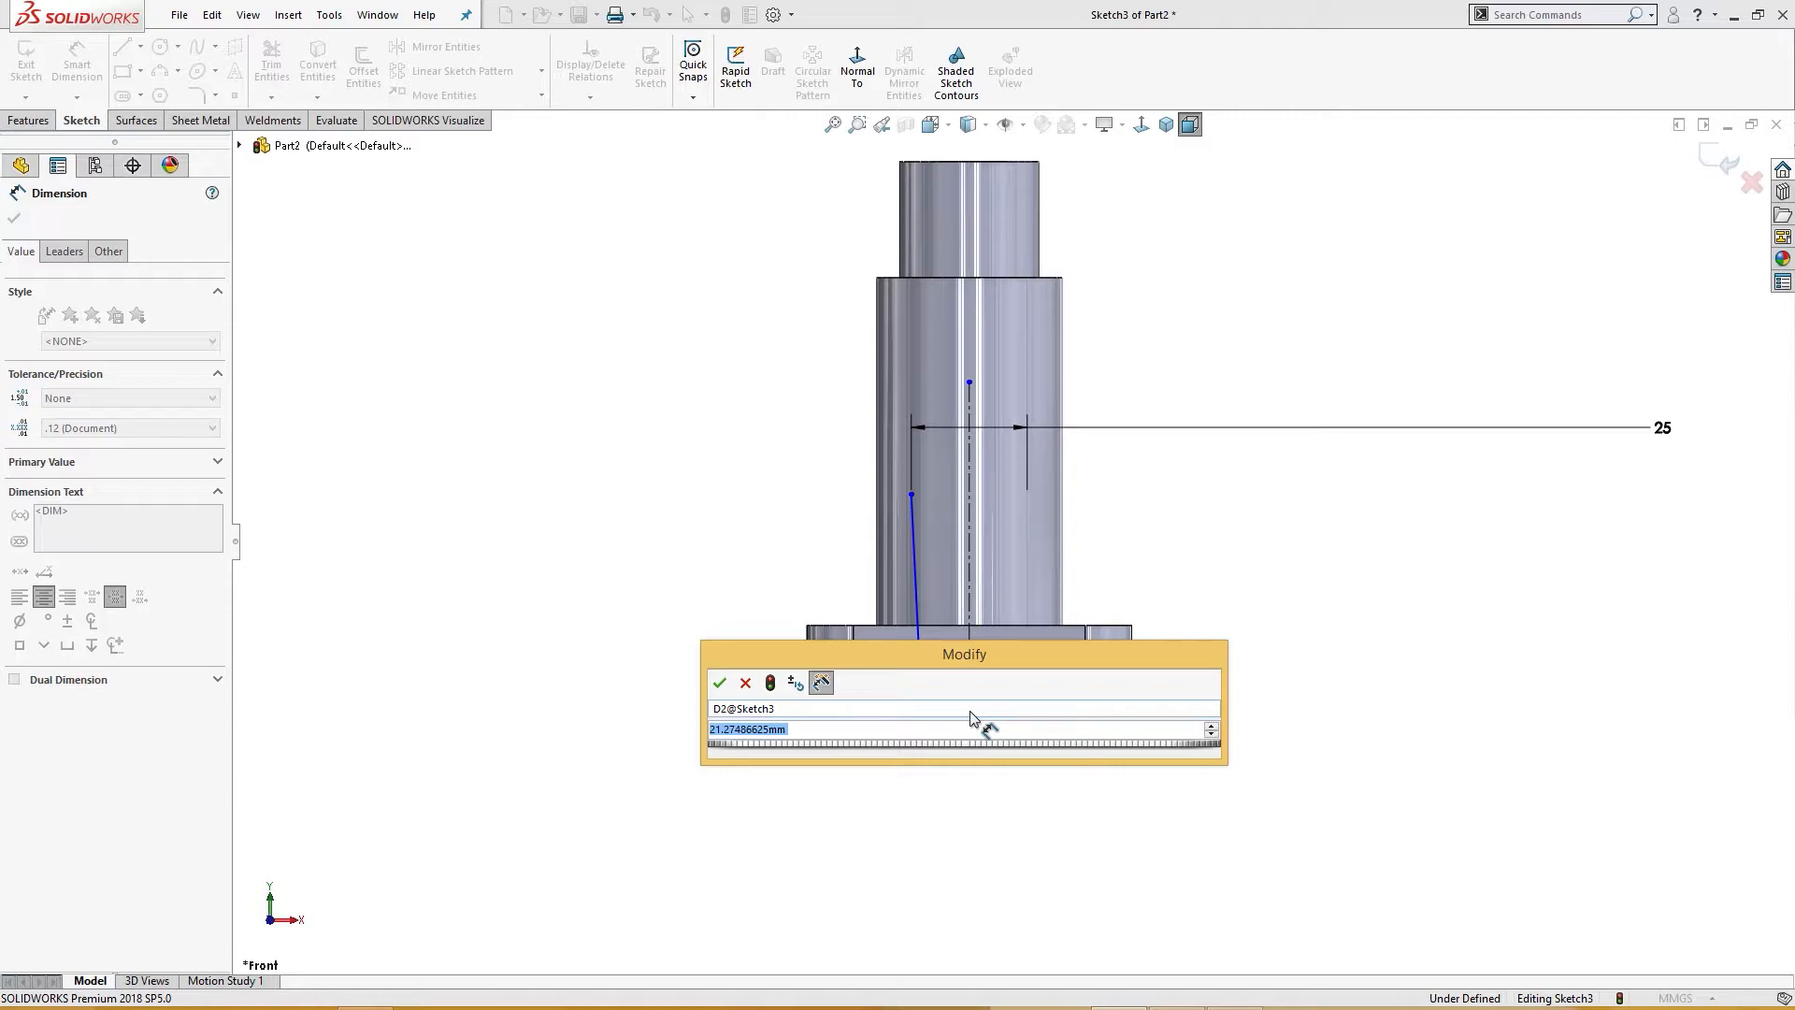
pyautogui.write('30')
pyautogui.press('Return')
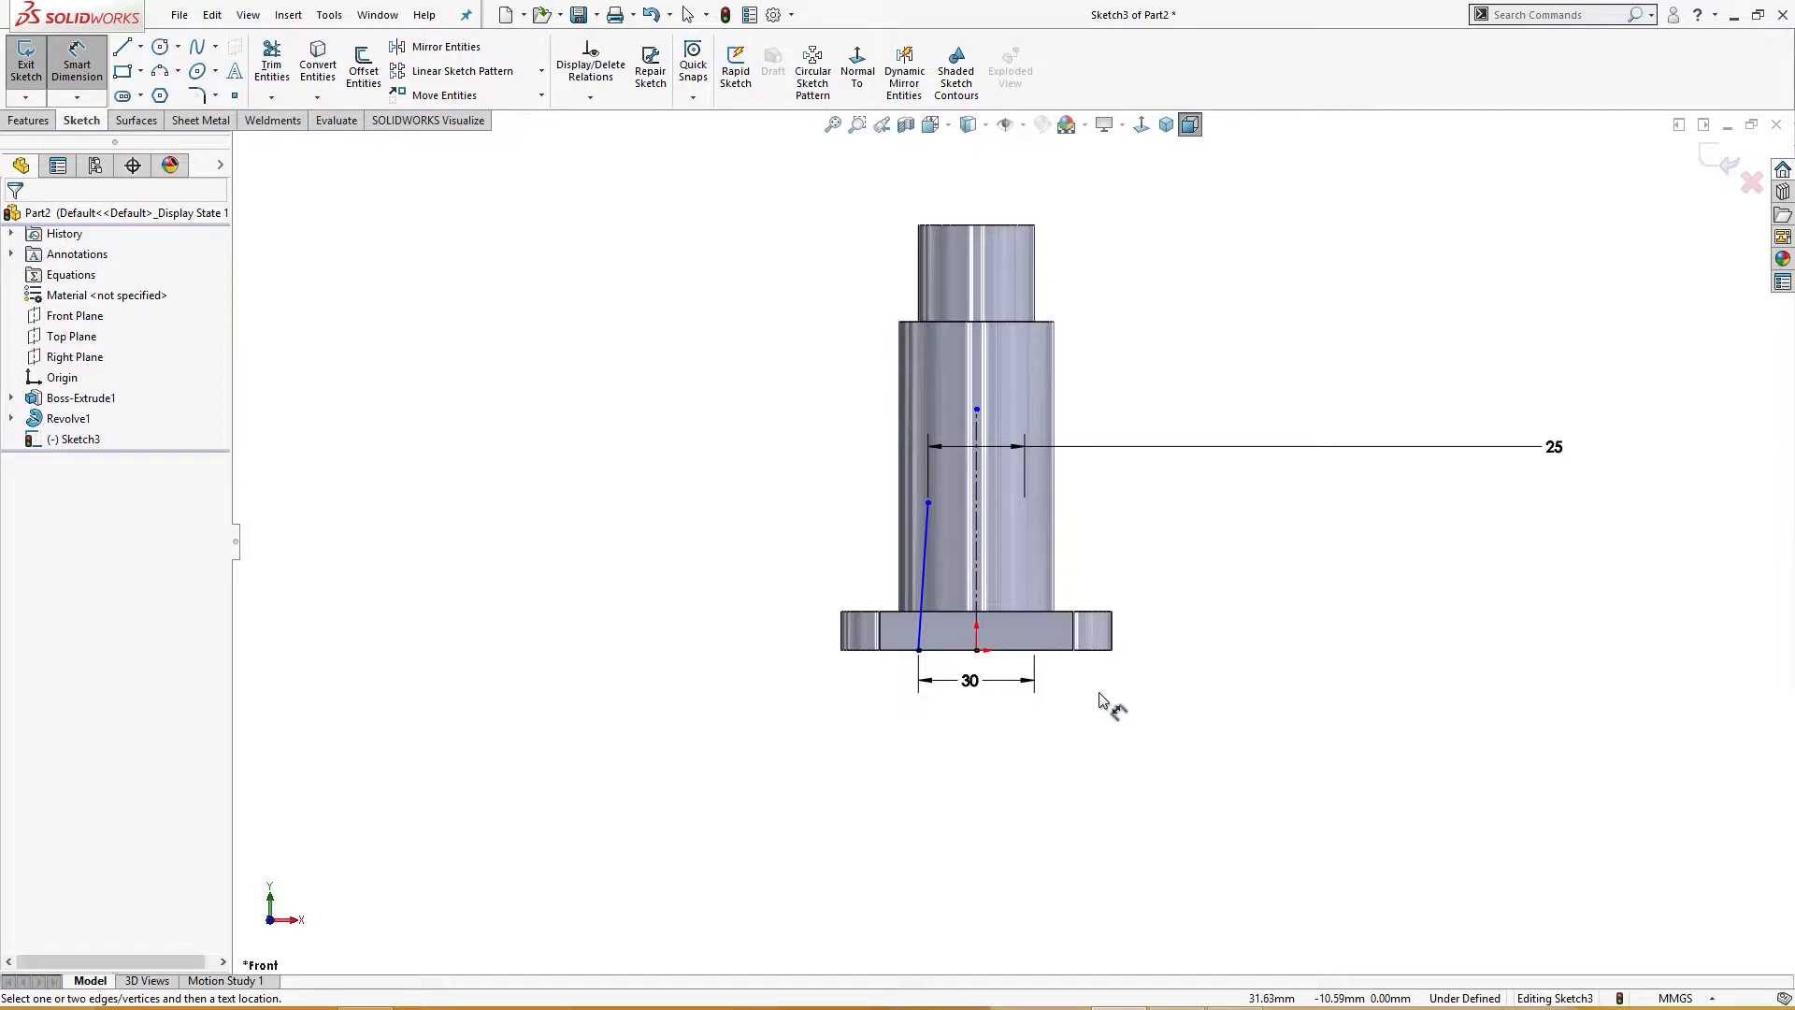
# Step: Dimension the height of the slanted line's upper end above the base as 35 mm
pyautogui.click(944, 652)
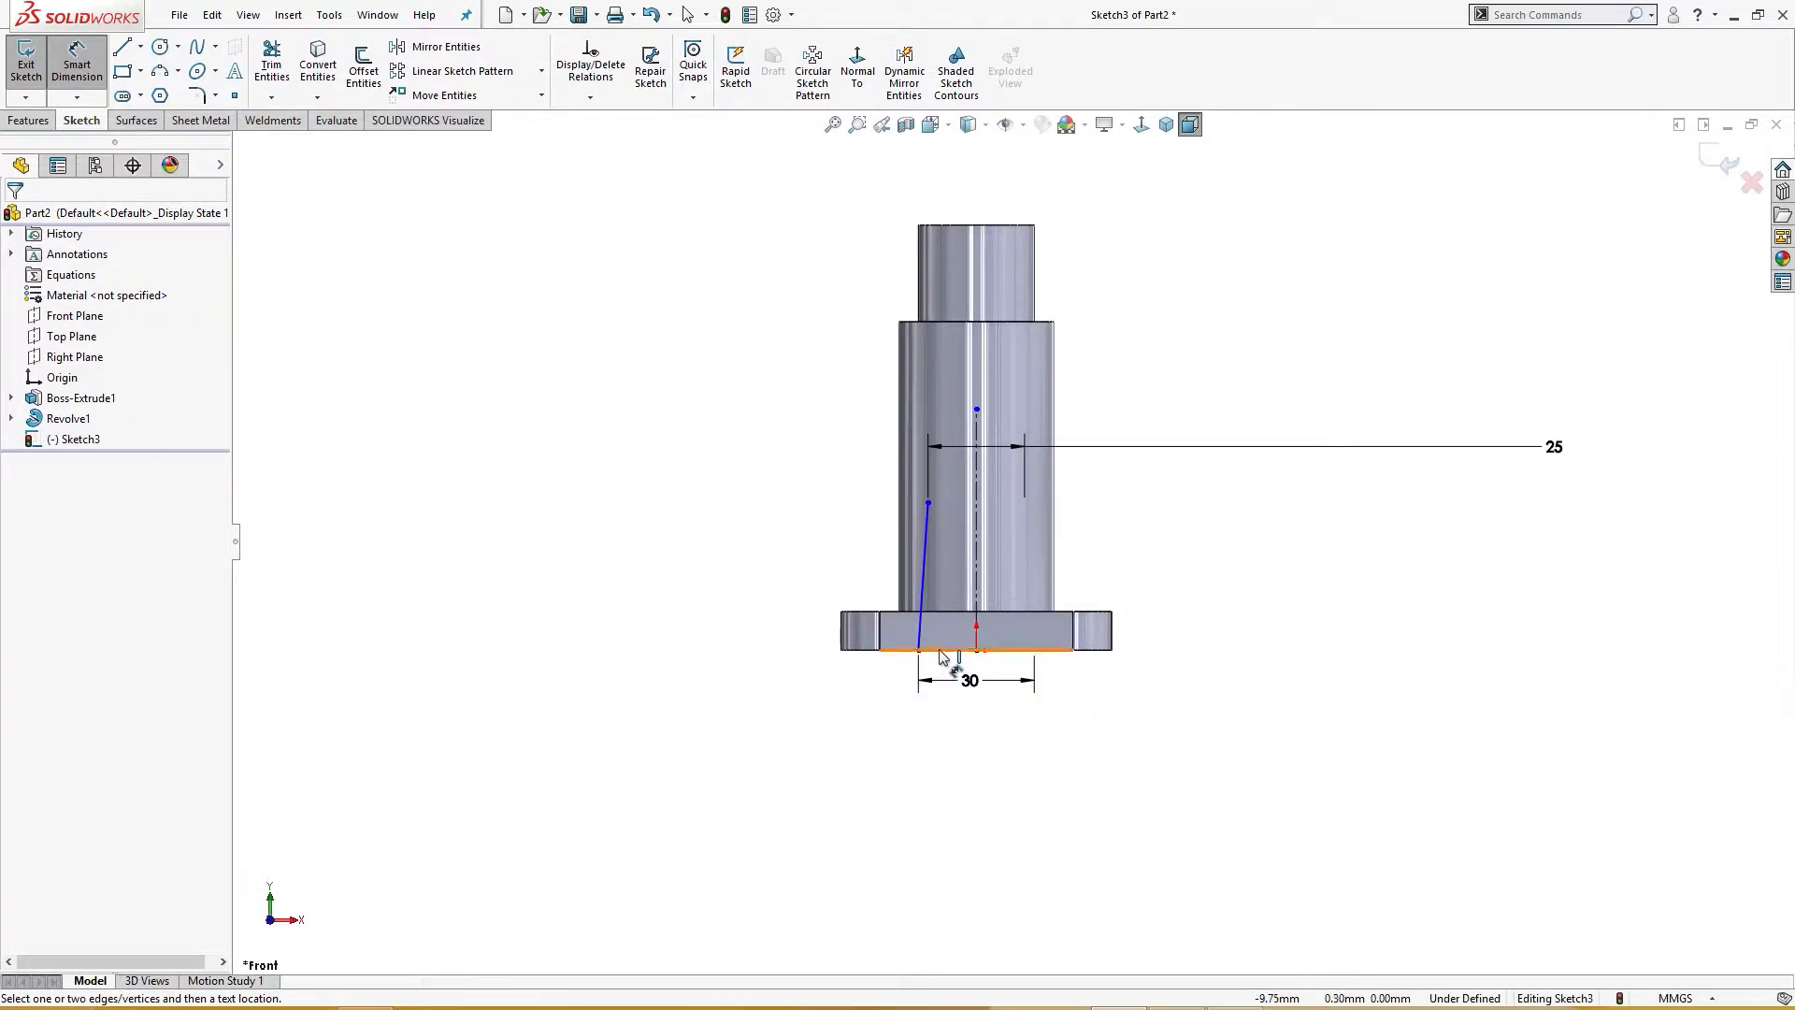
pyautogui.click(927, 502)
pyautogui.click(739, 568)
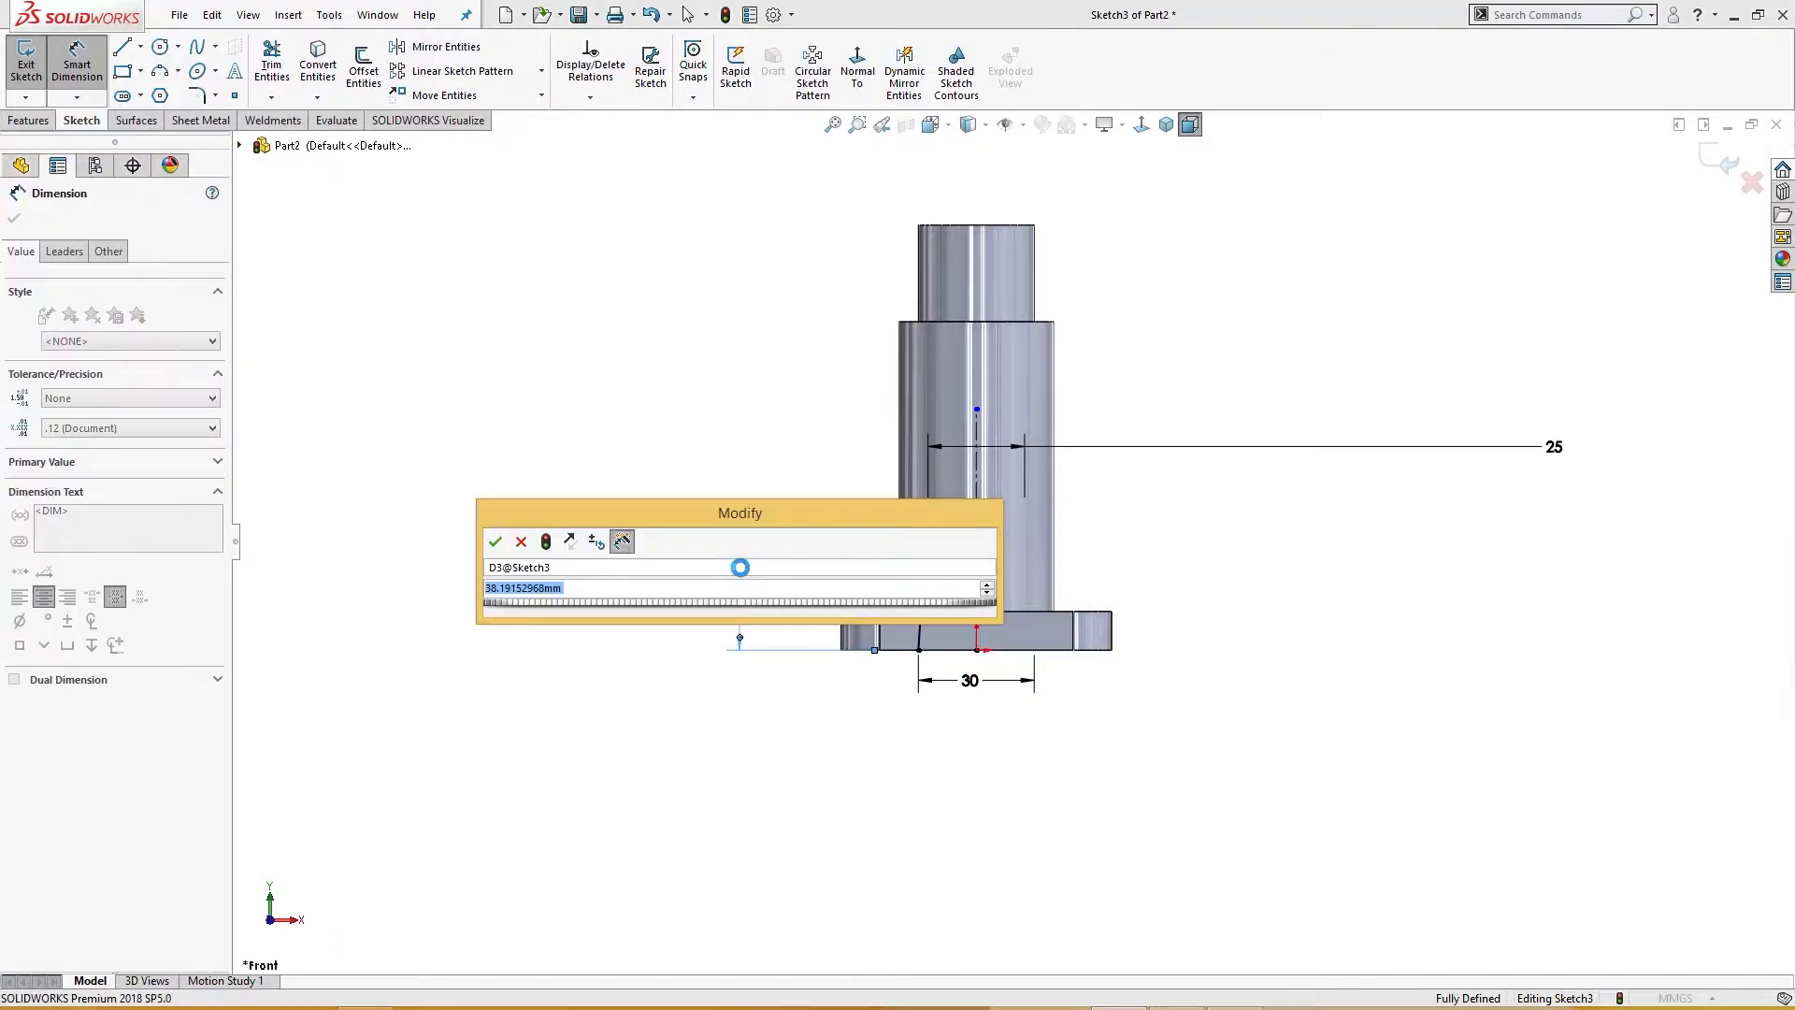
pyautogui.write('35')
pyautogui.press('Return')
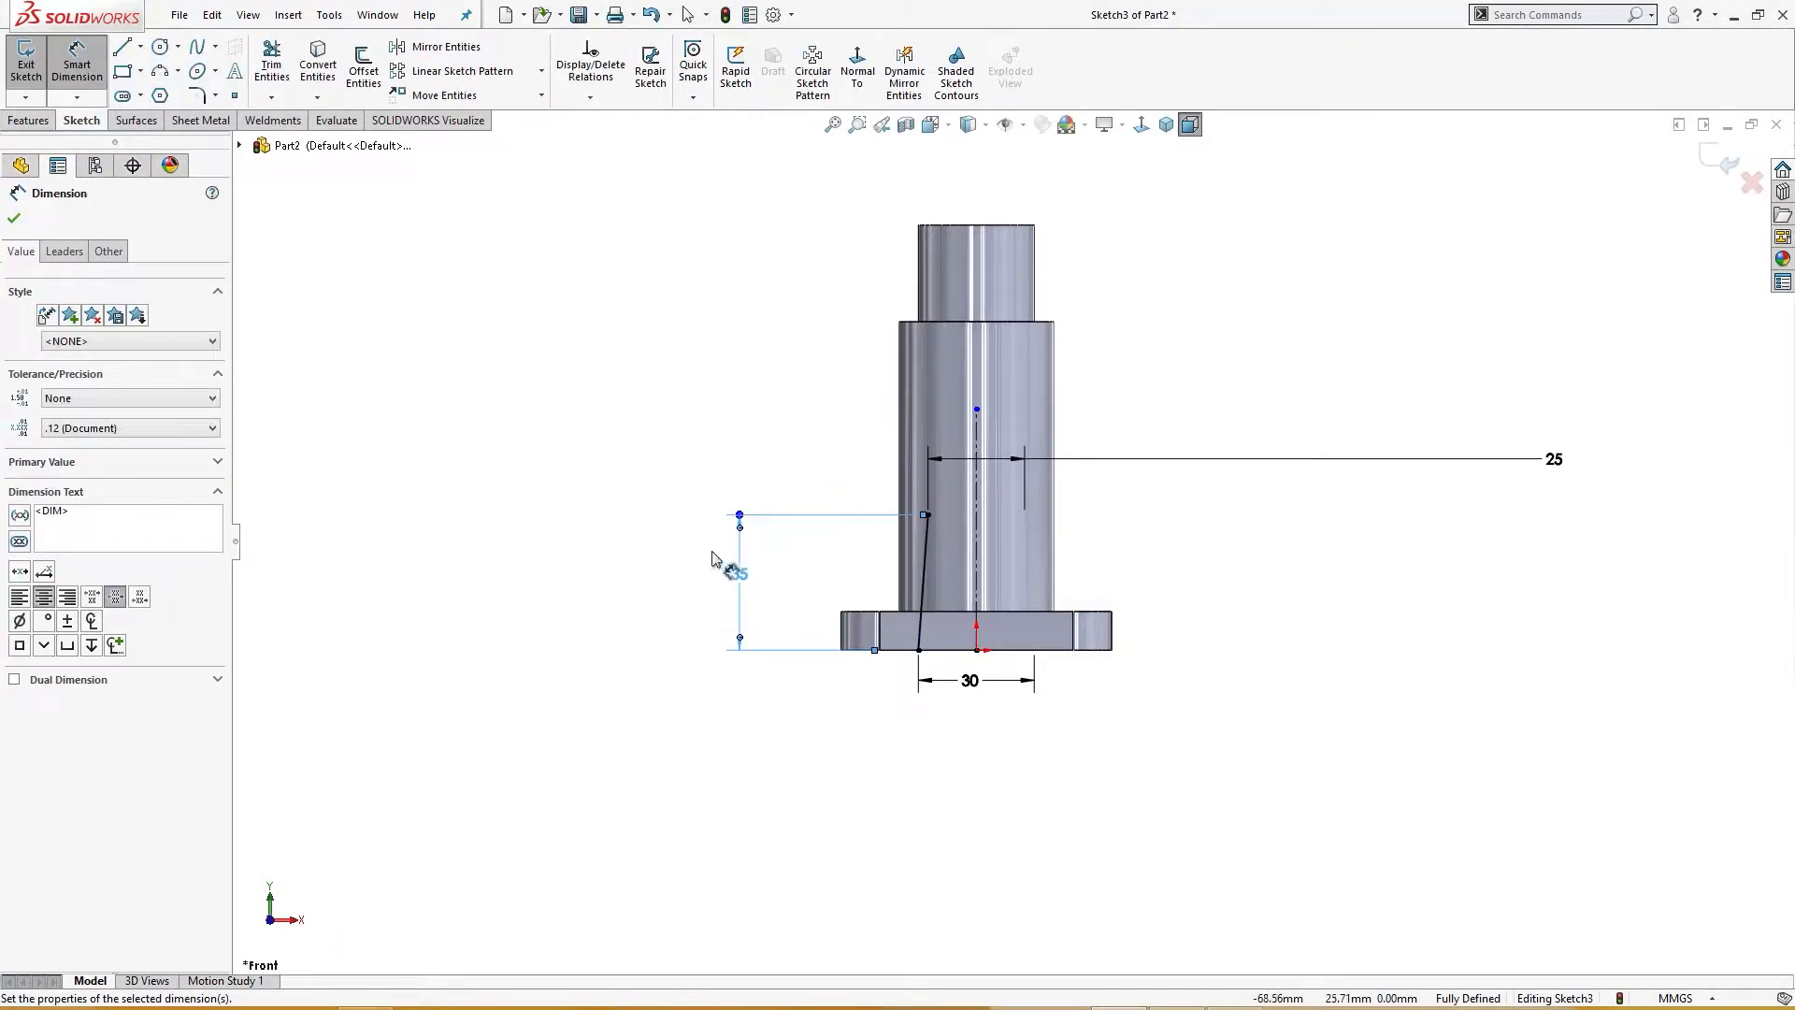
pyautogui.press('Escape')
# Step: Close the tapered bore profile with lines to the centerline, down to the origin, and back along the base
pyautogui.press('l')
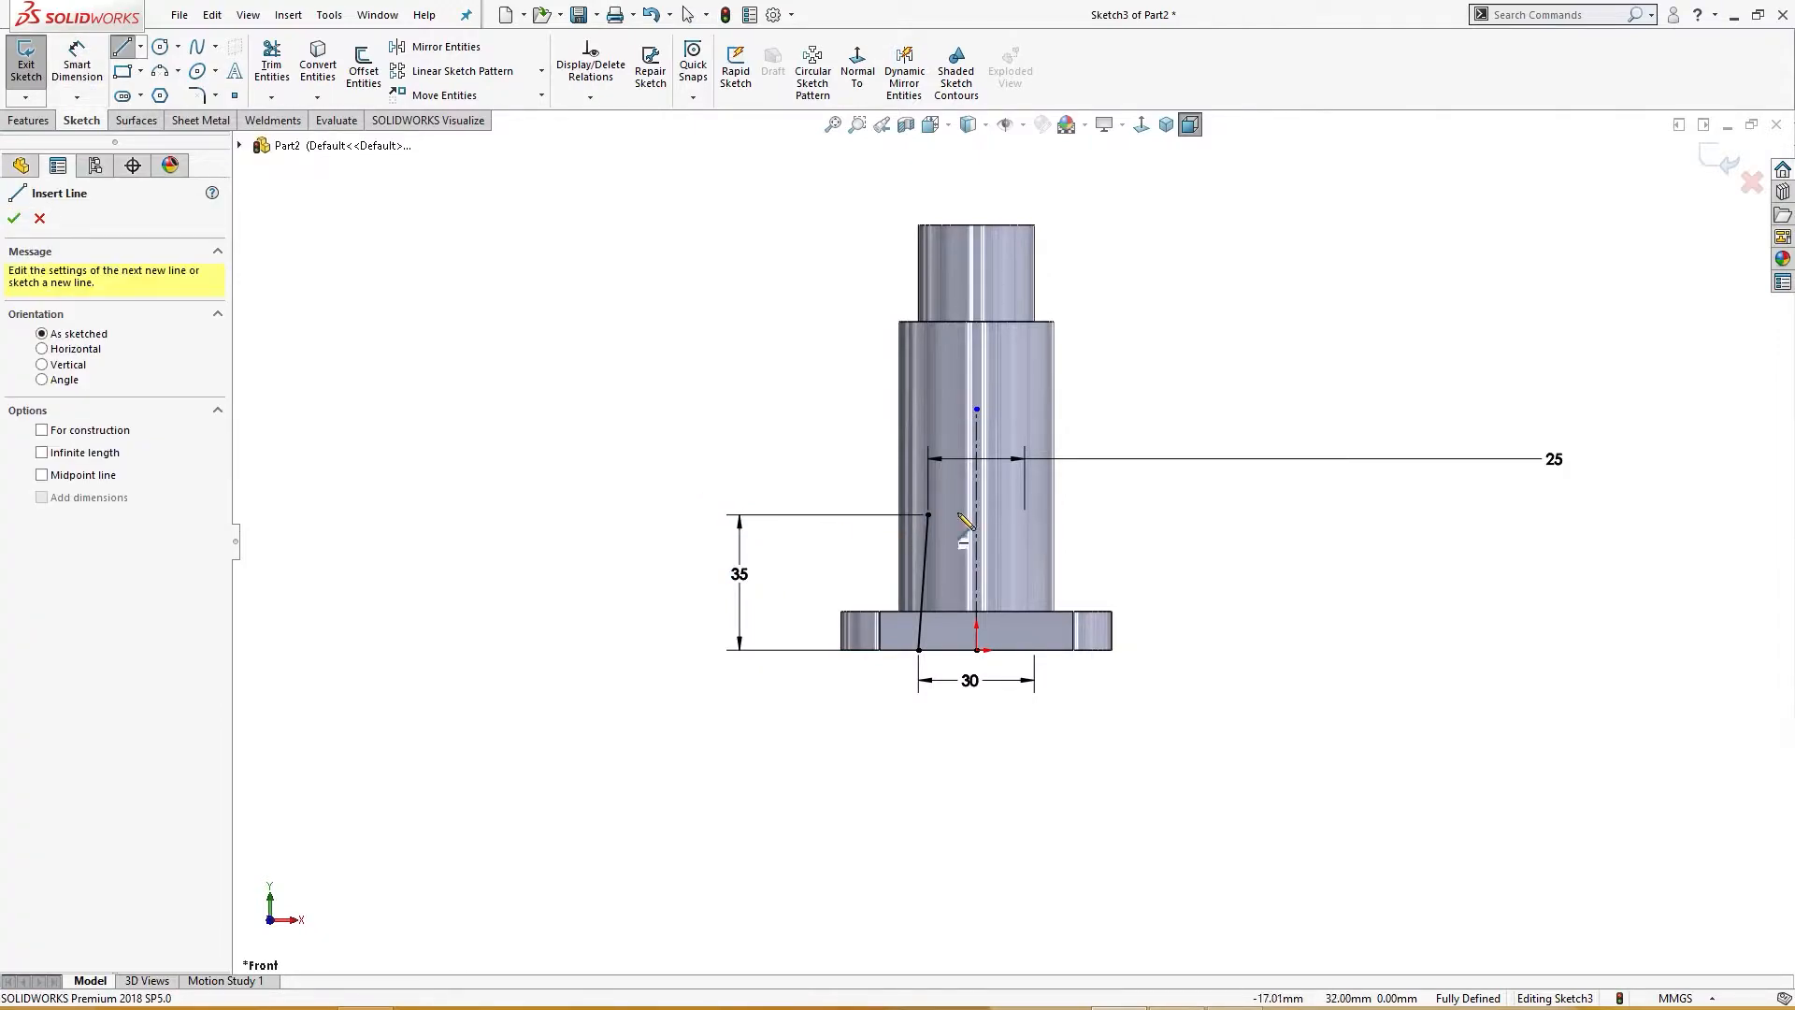
pyautogui.click(929, 515)
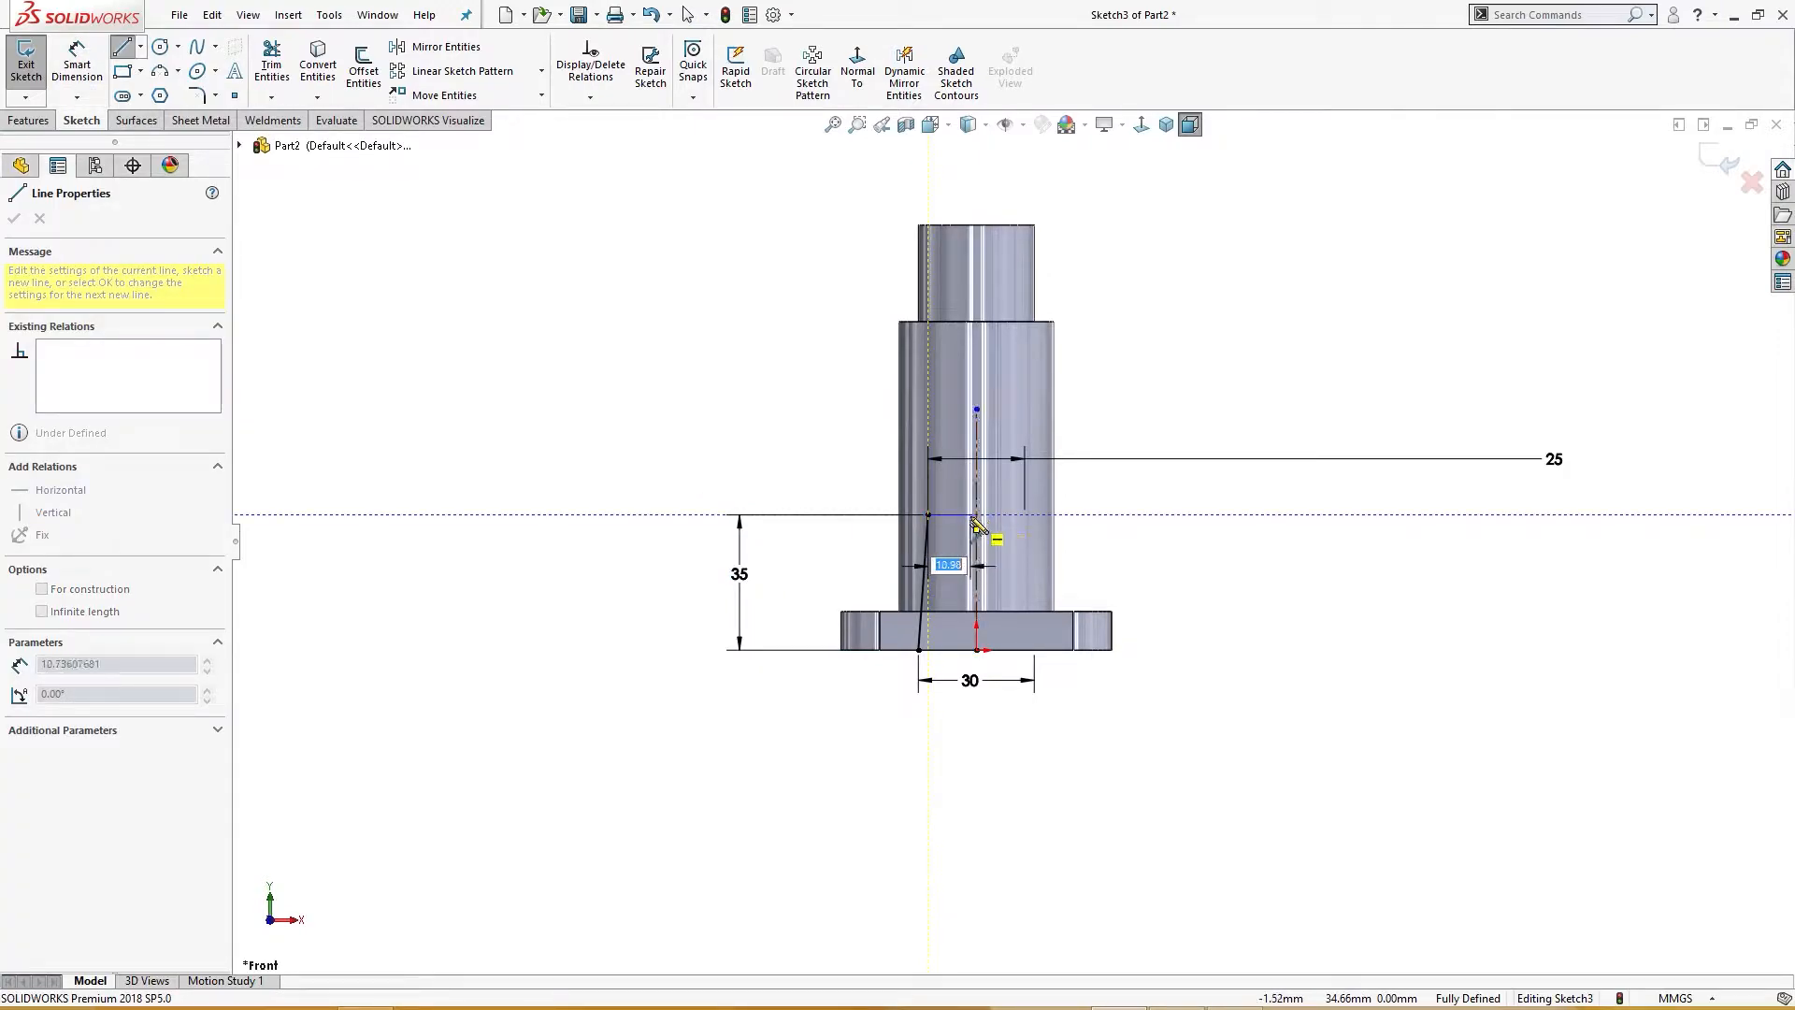
pyautogui.click(976, 515)
pyautogui.click(976, 650)
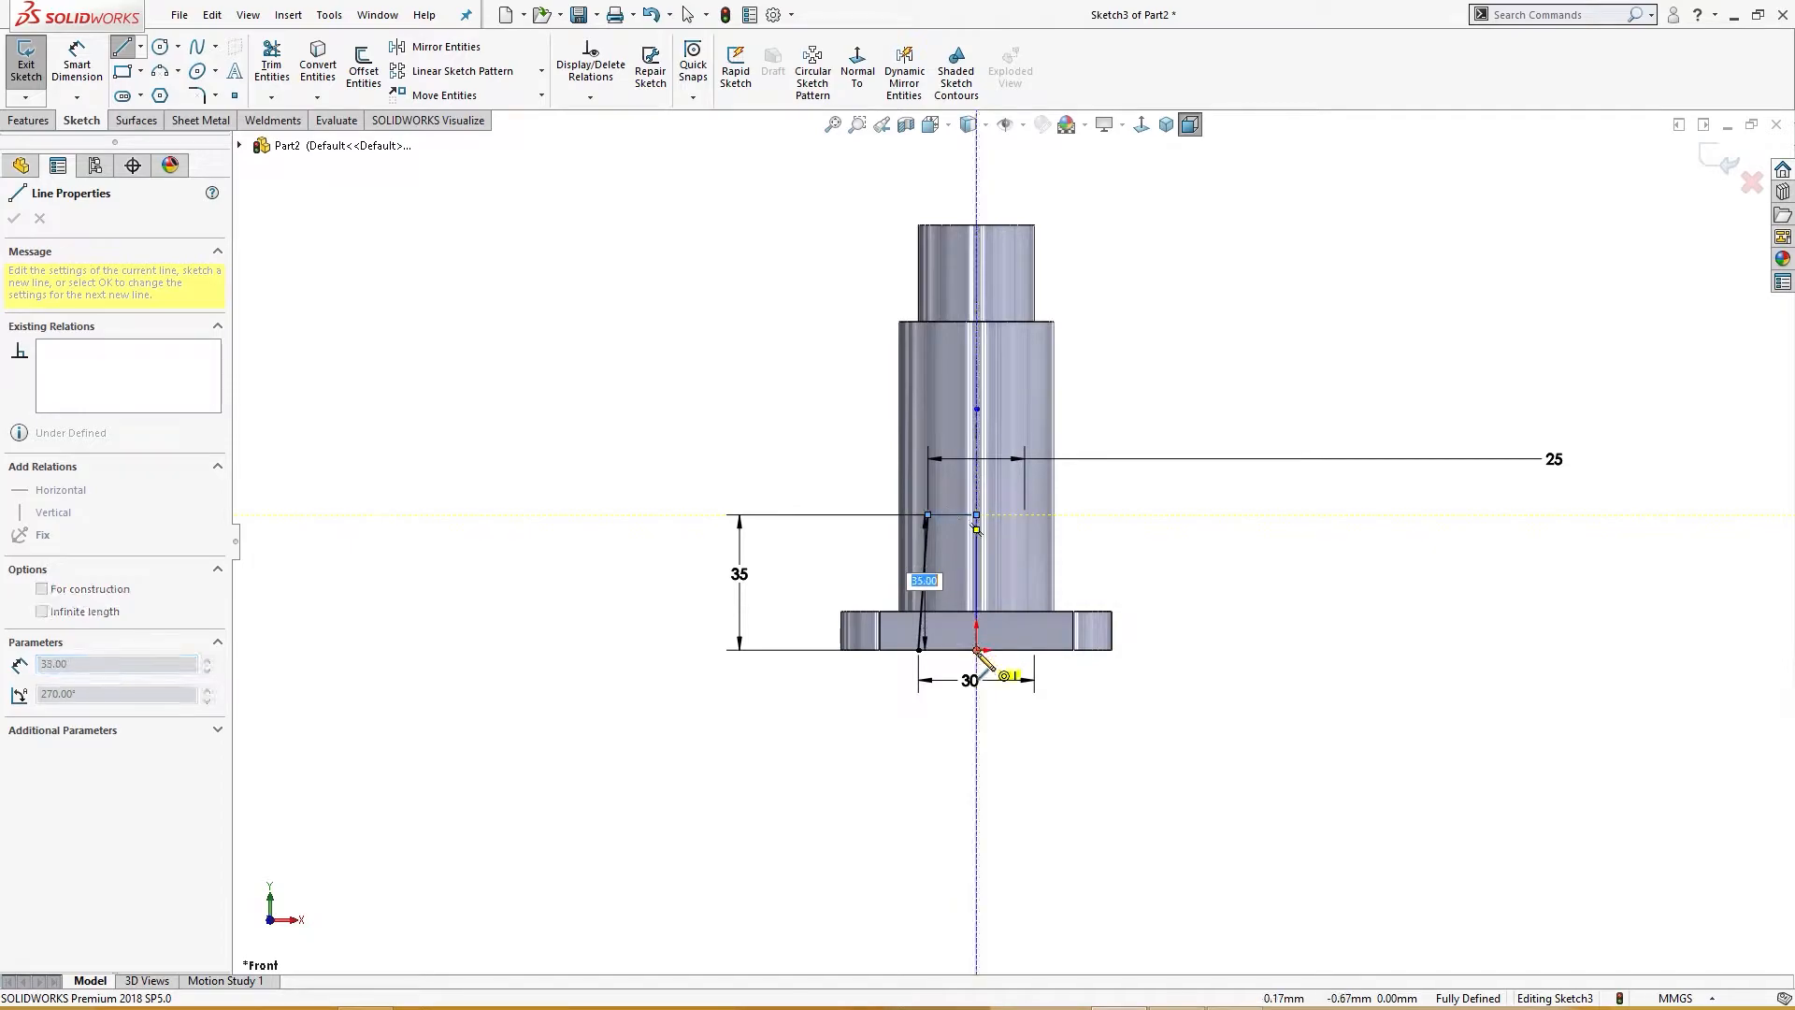
pyautogui.click(918, 650)
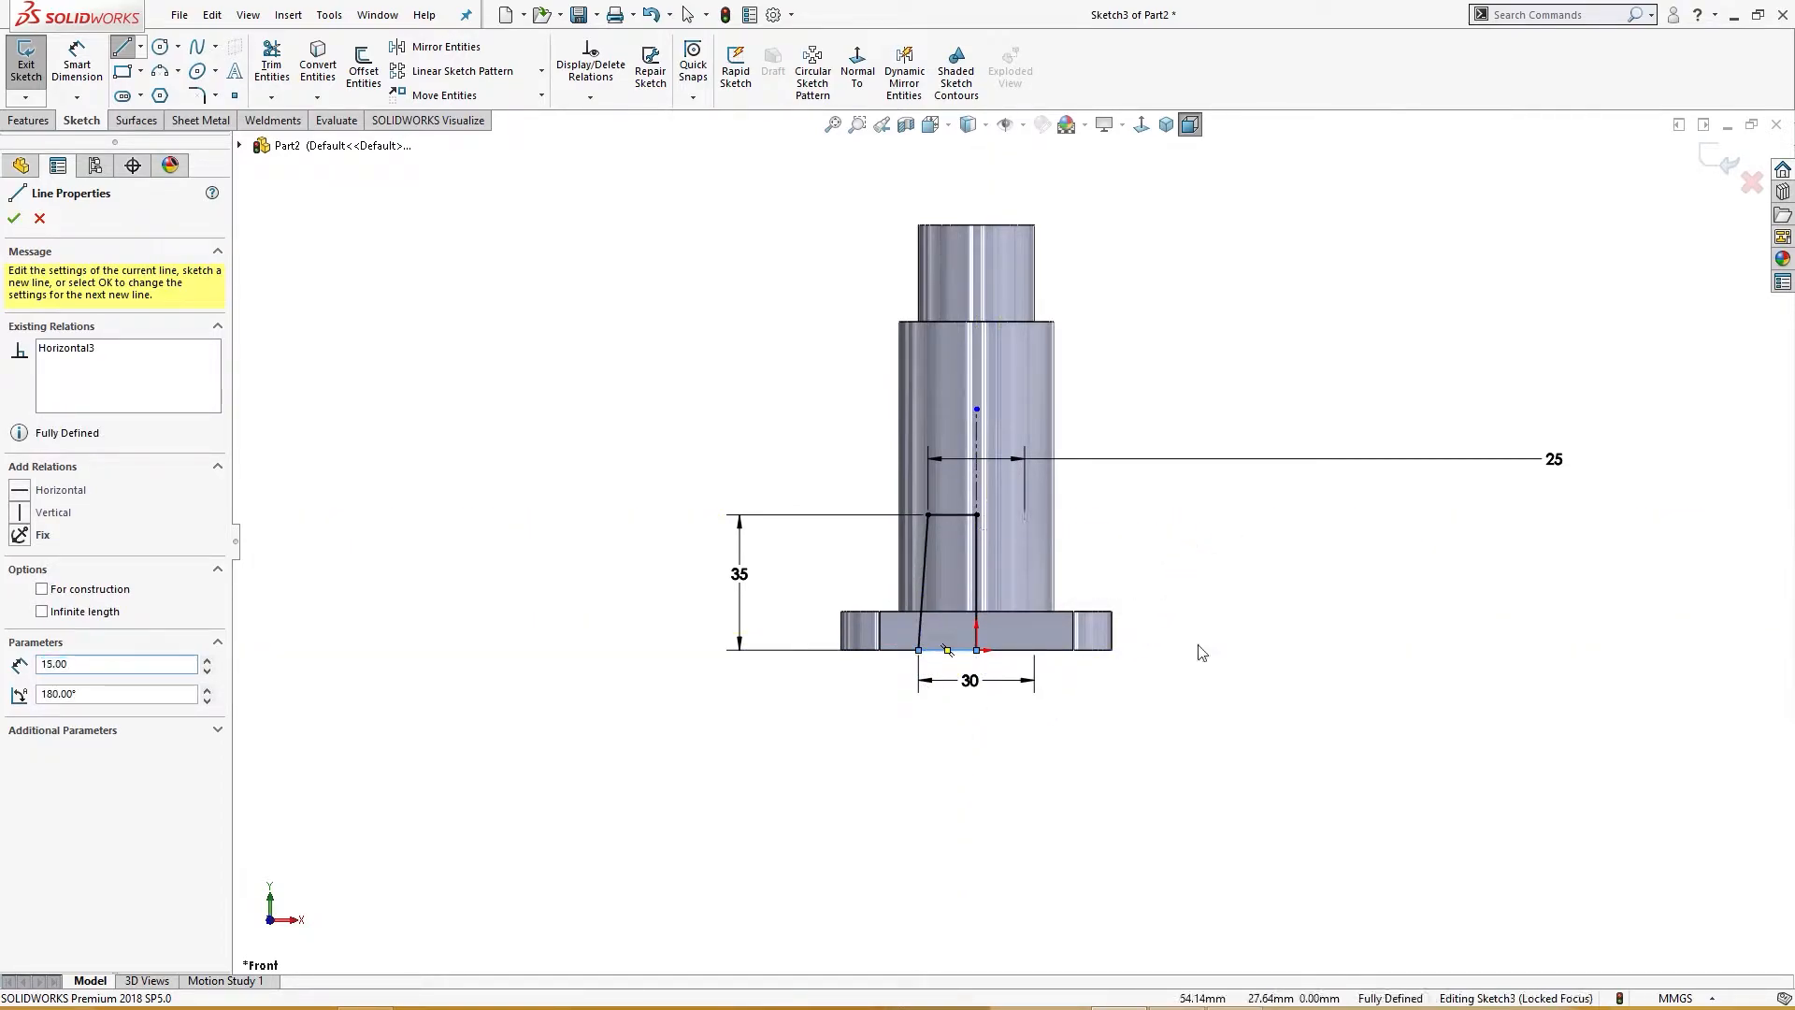
# Step: Cut-revolve the tapered profile 360 degrees about the vertical centerline
pyautogui.press('s')
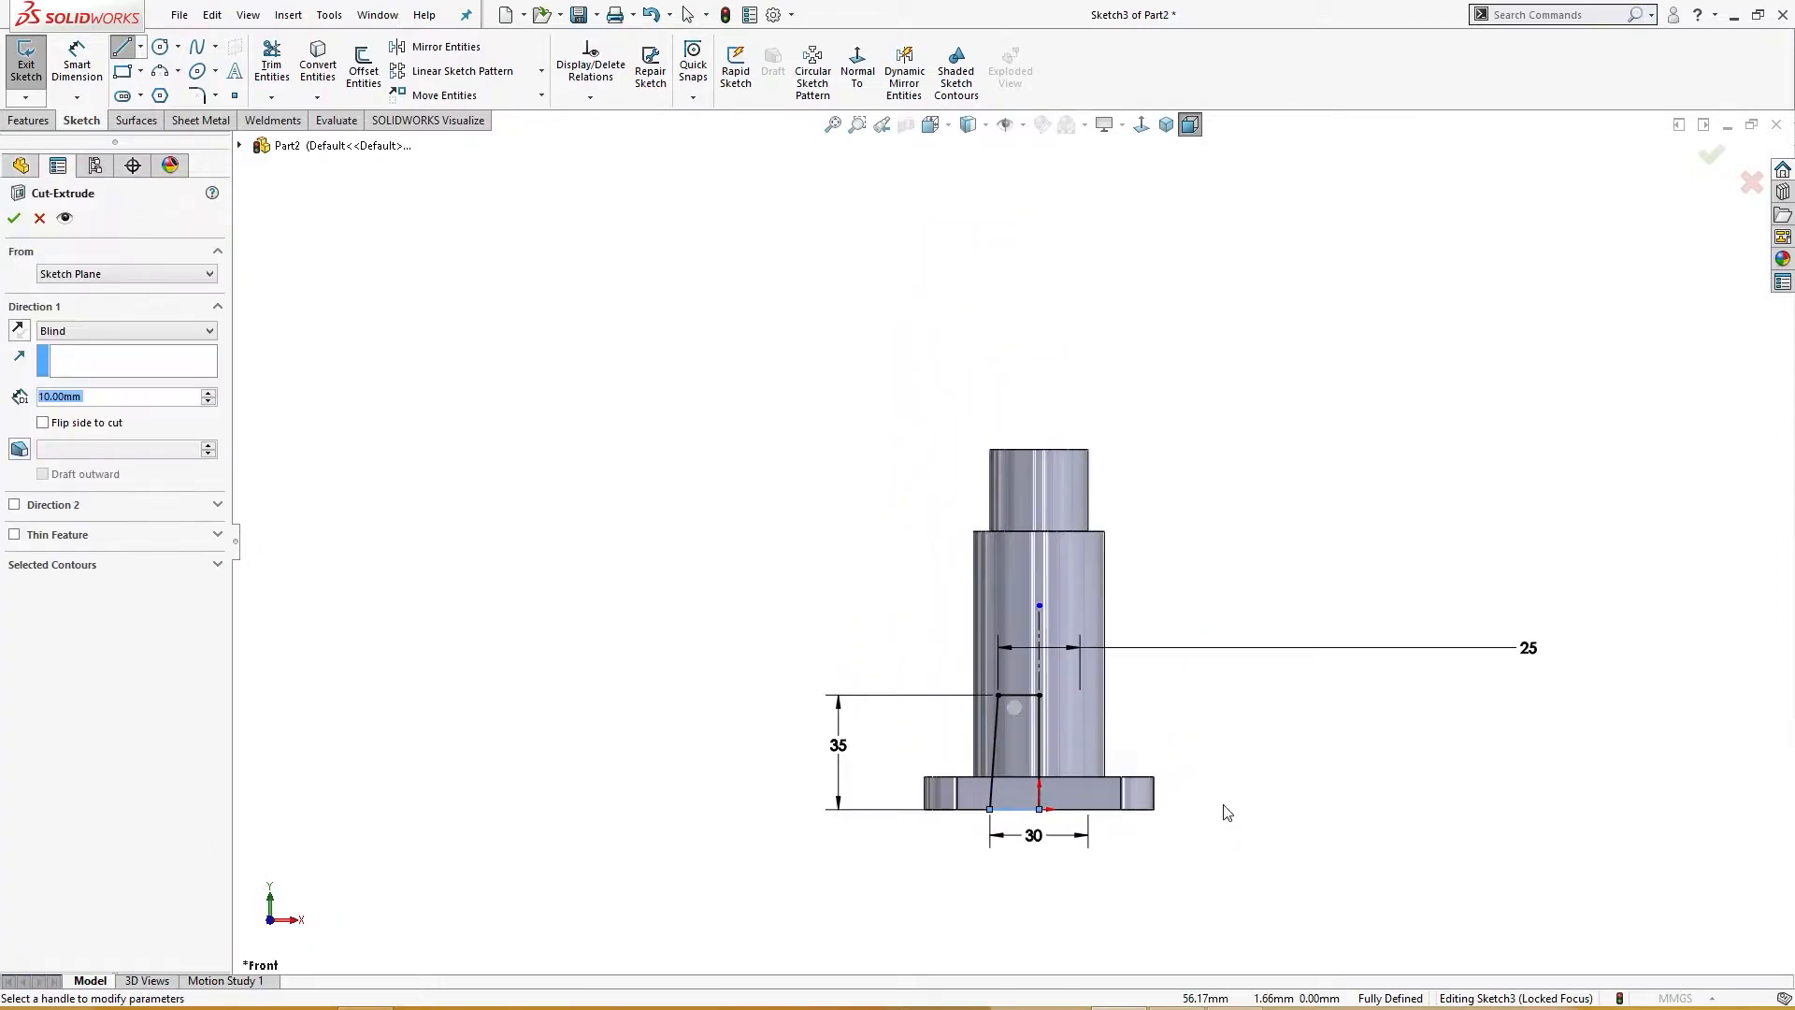
pyautogui.press('s')
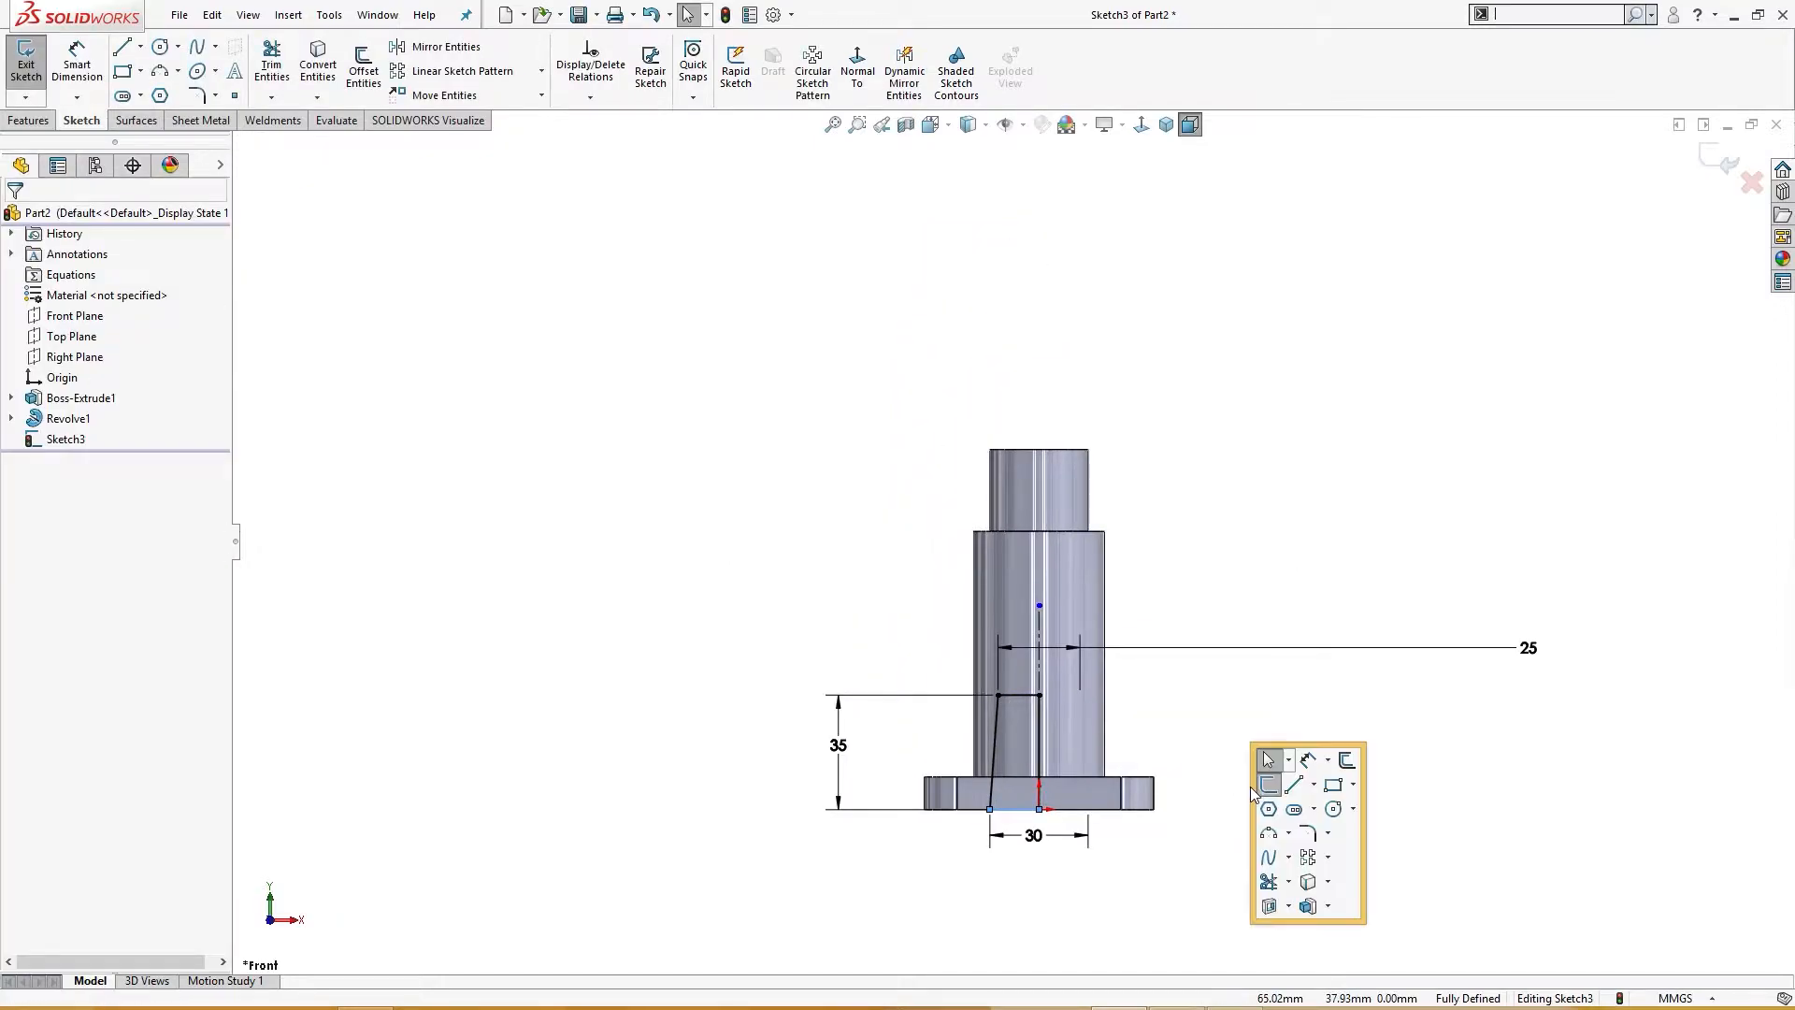
pyautogui.click(1290, 907)
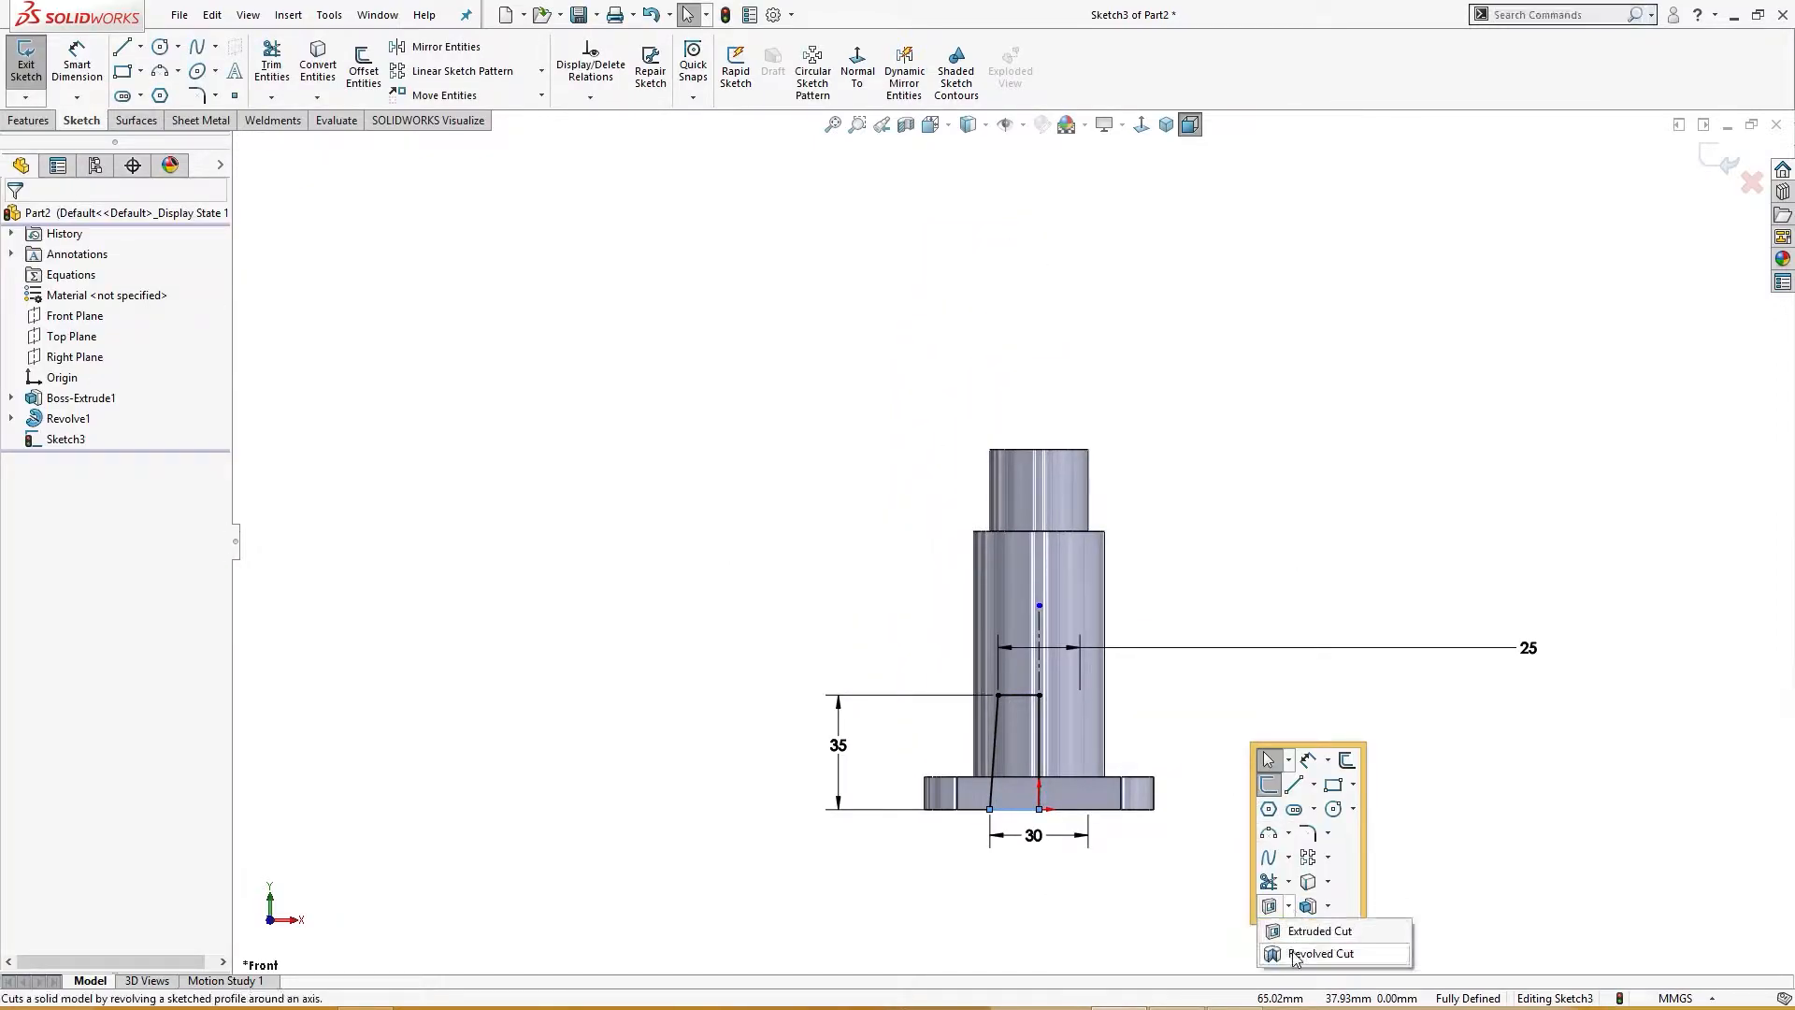
pyautogui.click(1040, 720)
pyautogui.moveTo(592, 783); pyautogui.dragTo(373, 519, button='middle')
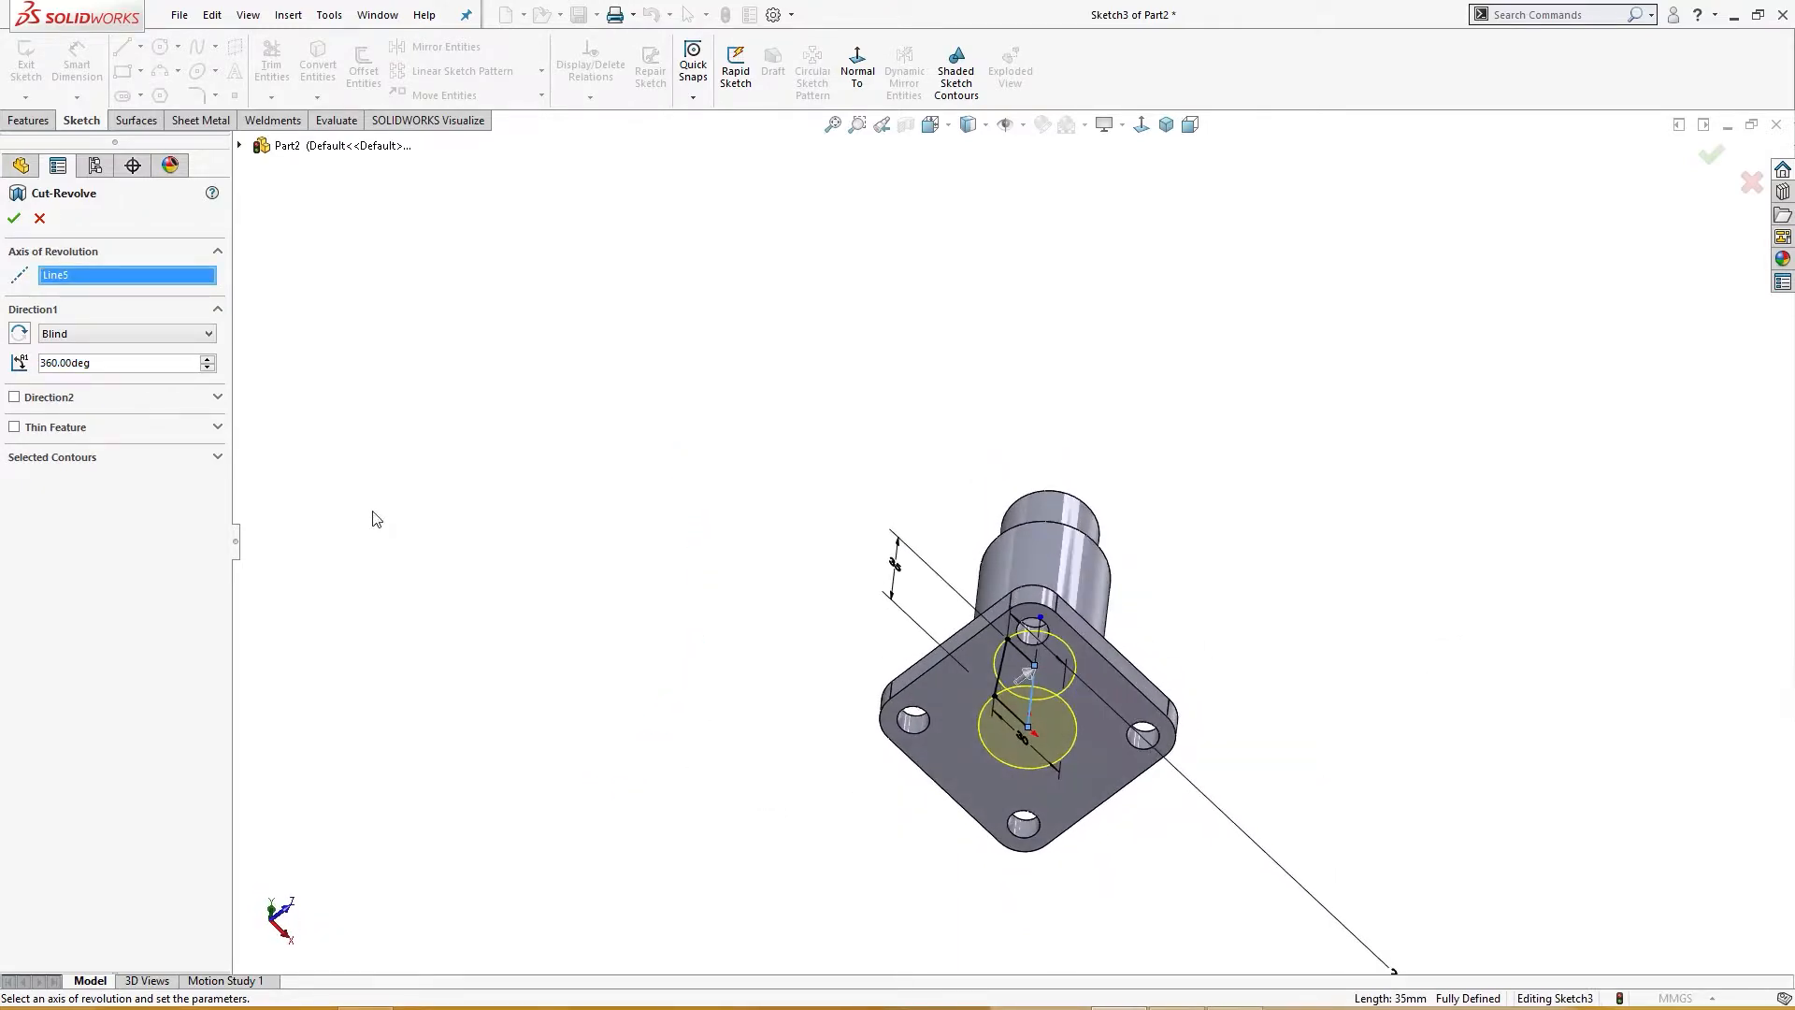
pyautogui.click(13, 217)
# Step: Inspect the cut bore through a section view on the Front Plane
pyautogui.moveTo(773, 524); pyautogui.dragTo(721, 532, button='middle')
pyautogui.hotkey('ctrl', '7')
pyautogui.click(858, 413)
pyautogui.click(913, 129)
pyautogui.moveTo(795, 430); pyautogui.dragTo(791, 495, button='middle')
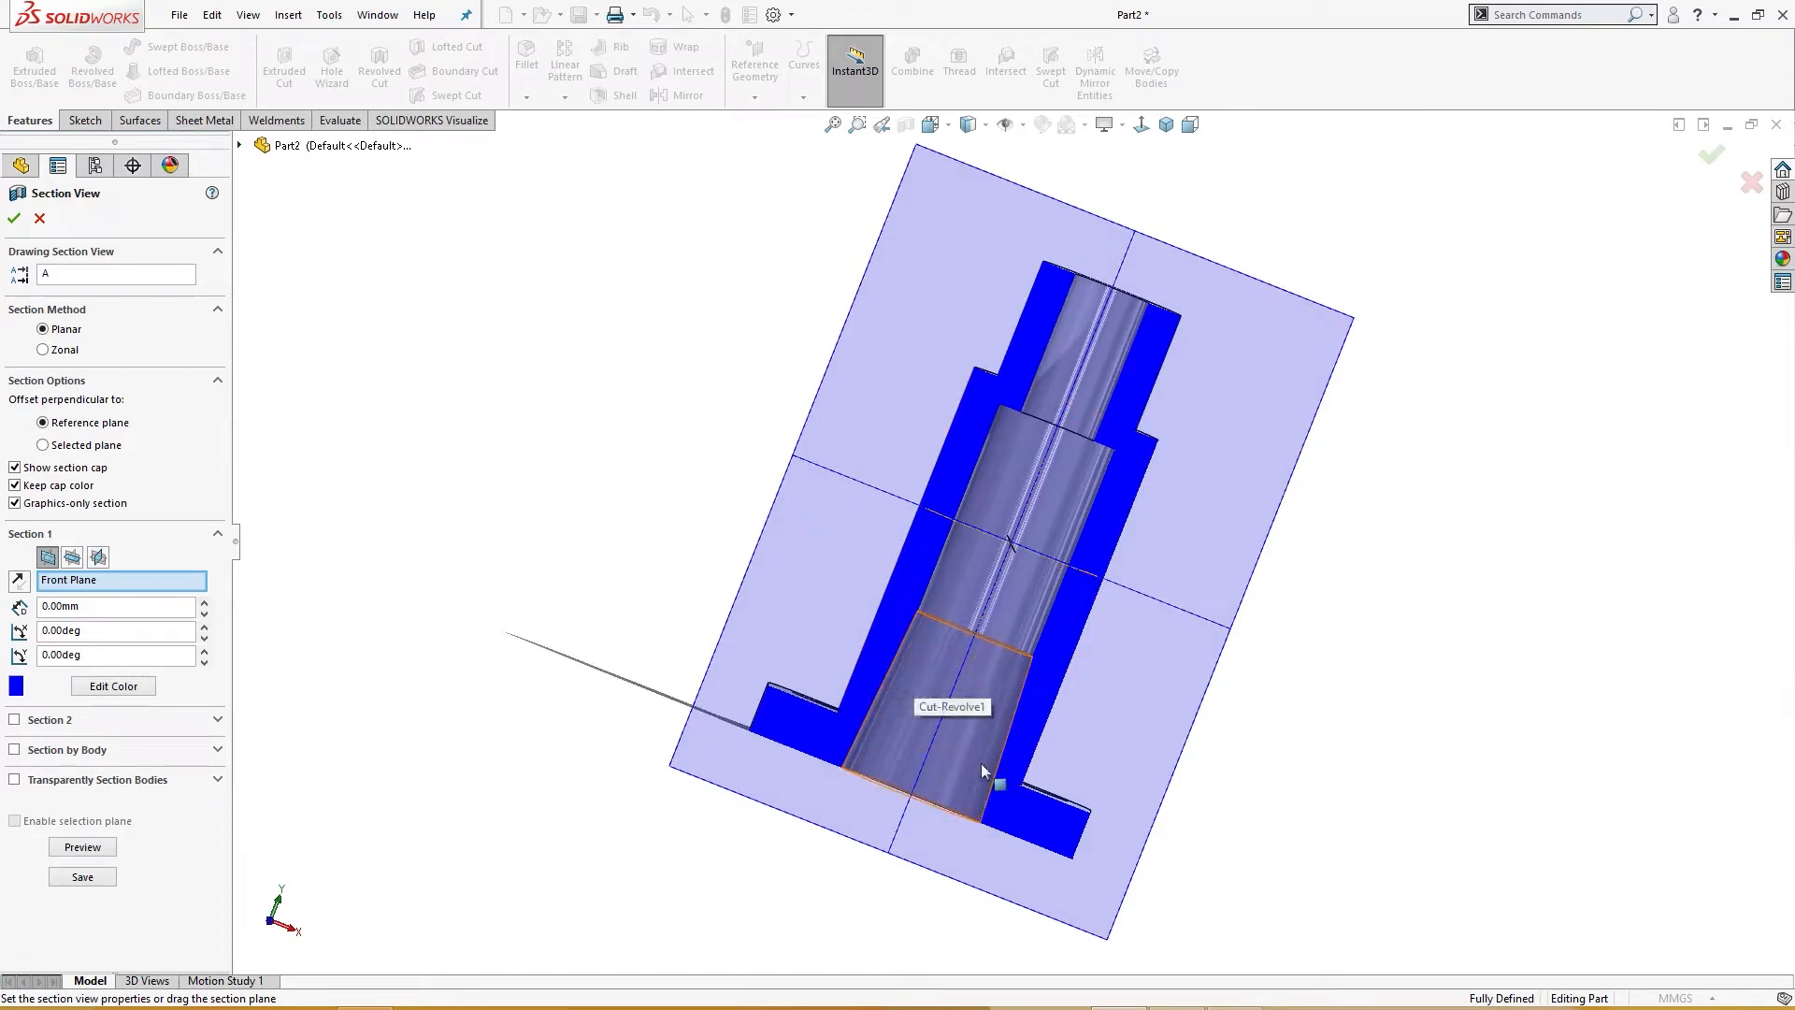
pyautogui.click(40, 218)
pyautogui.moveTo(503, 470); pyautogui.dragTo(512, 680, button='middle')
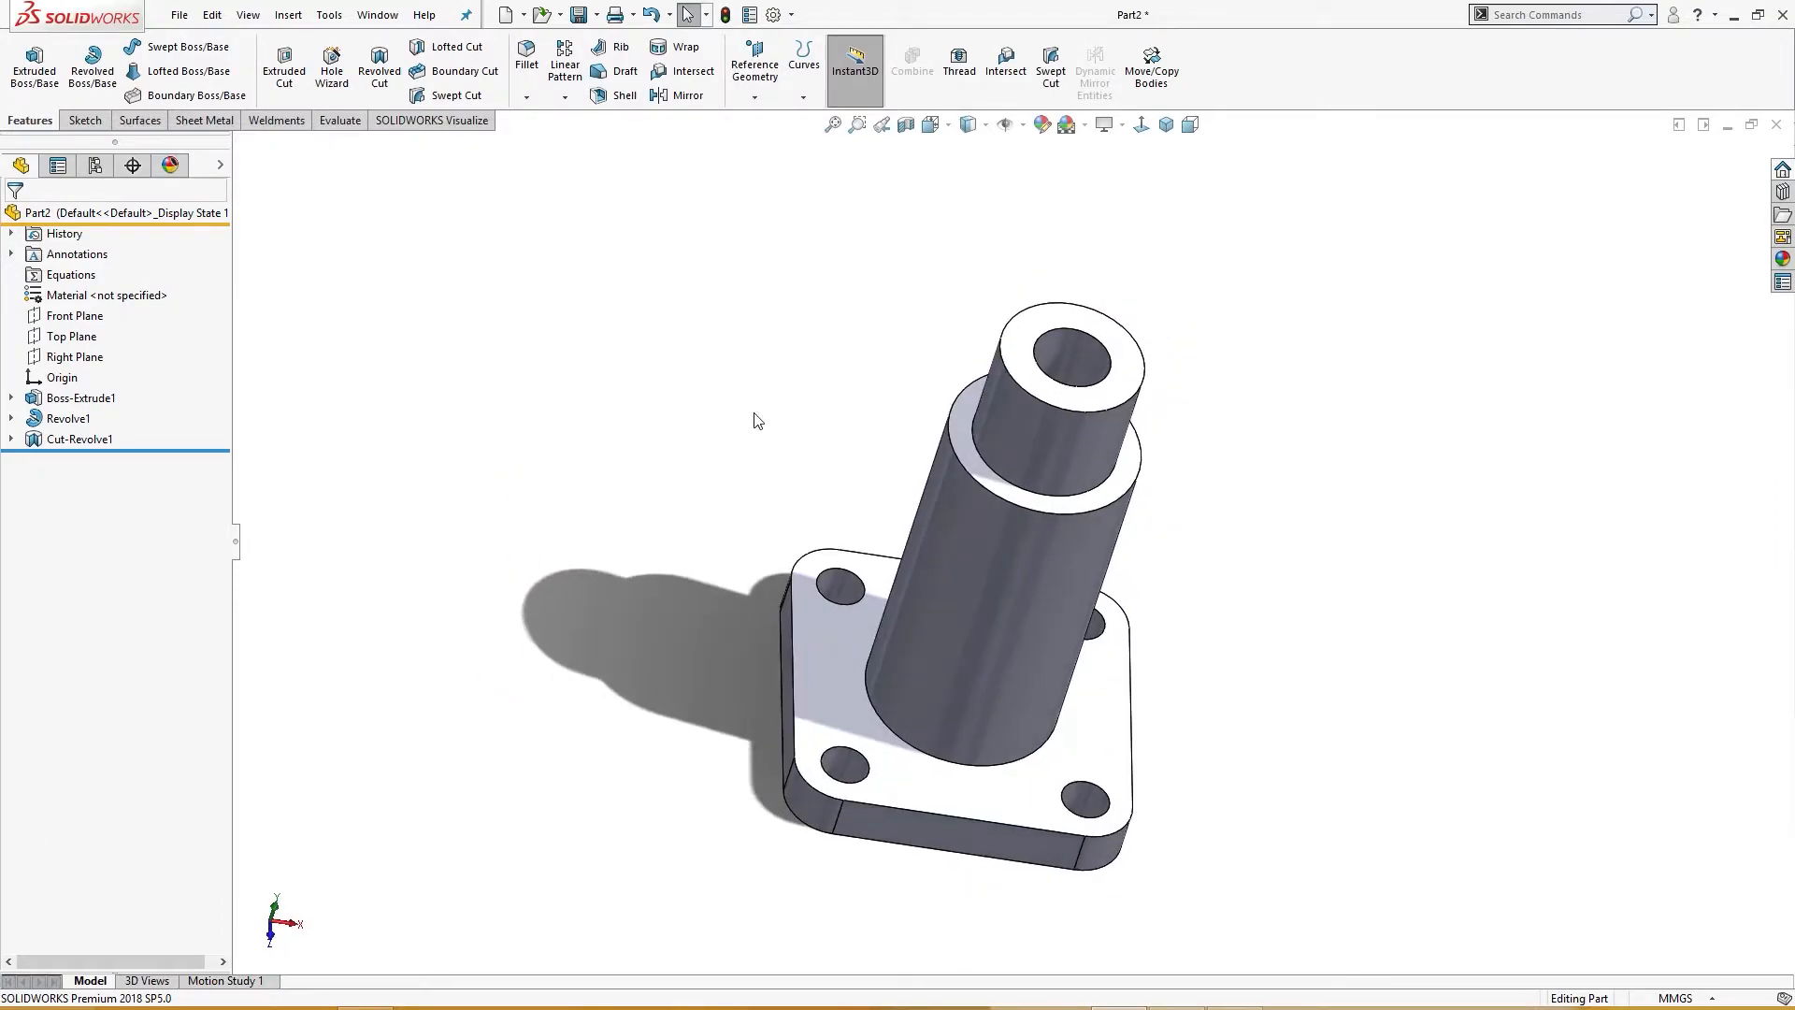
# Step: Start a new sketch on the Front Plane and draw a horizontal construction line about 64 mm long from the body outward
pyautogui.hotkey('ctrl', '7')
pyautogui.click(75, 315)
pyautogui.hotkey('ctrl', '8')
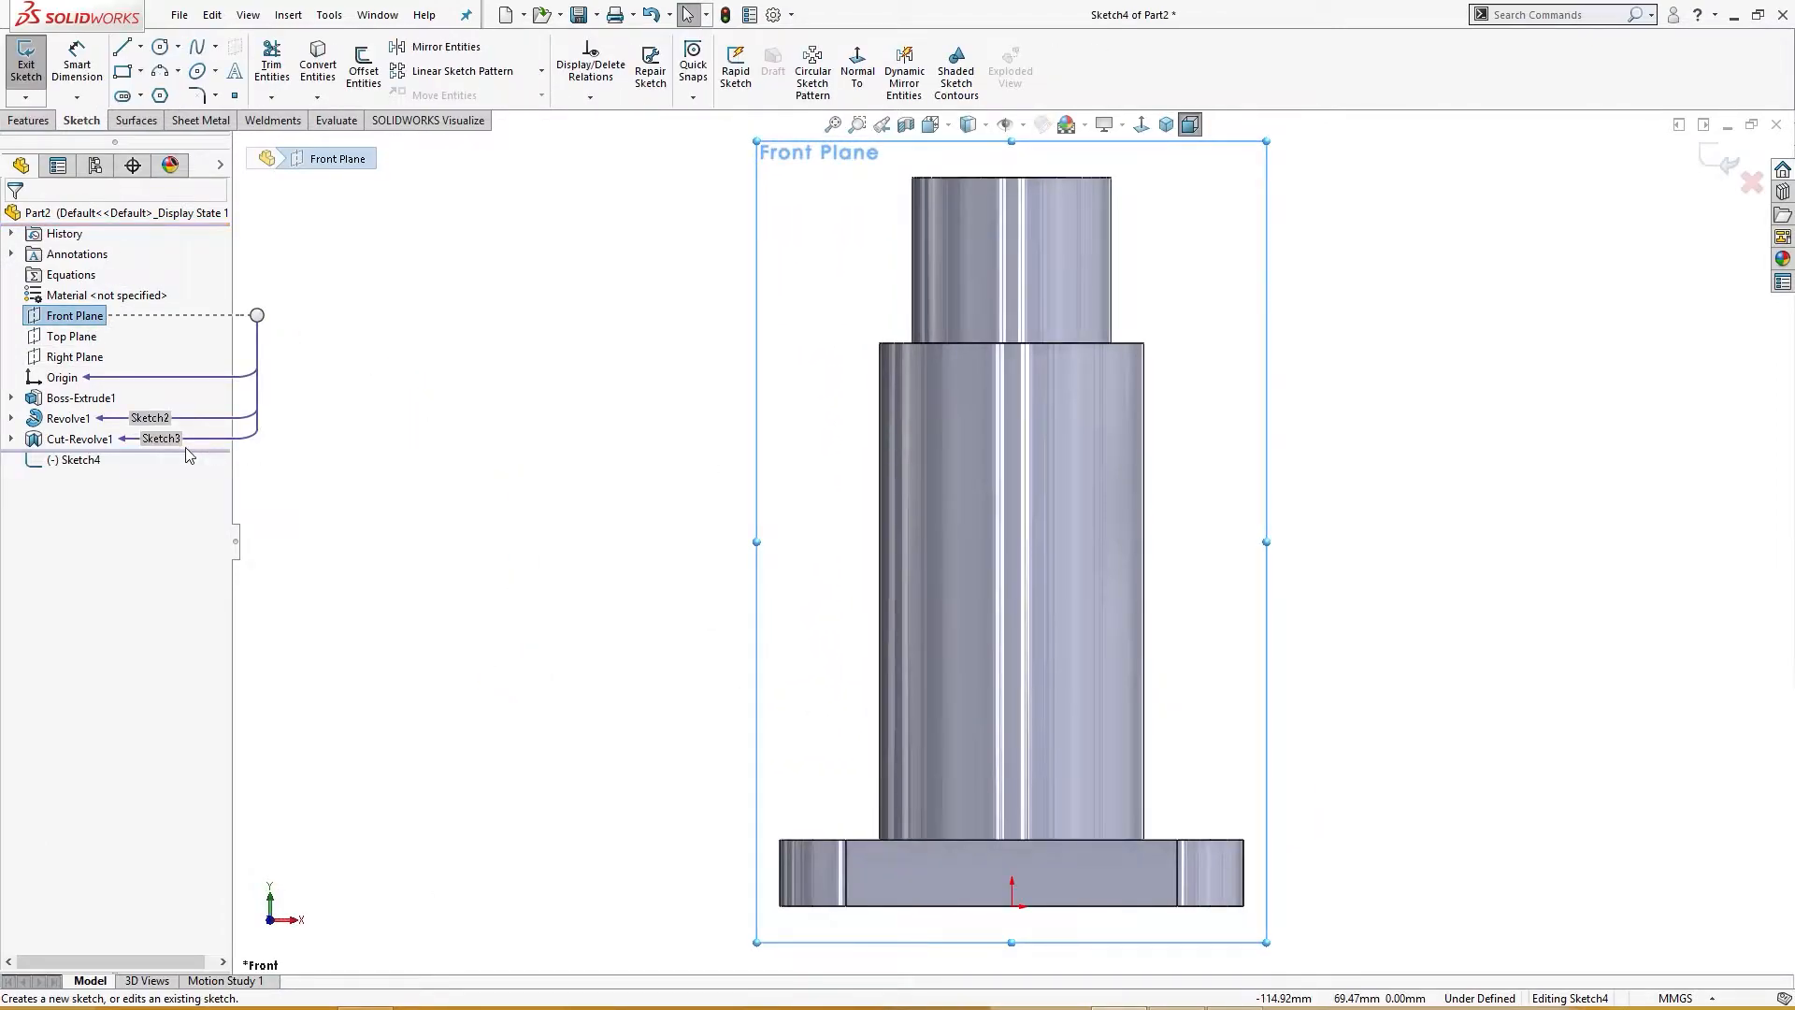
pyautogui.moveTo(472, 470); pyautogui.dragTo(526, 477, button='right')
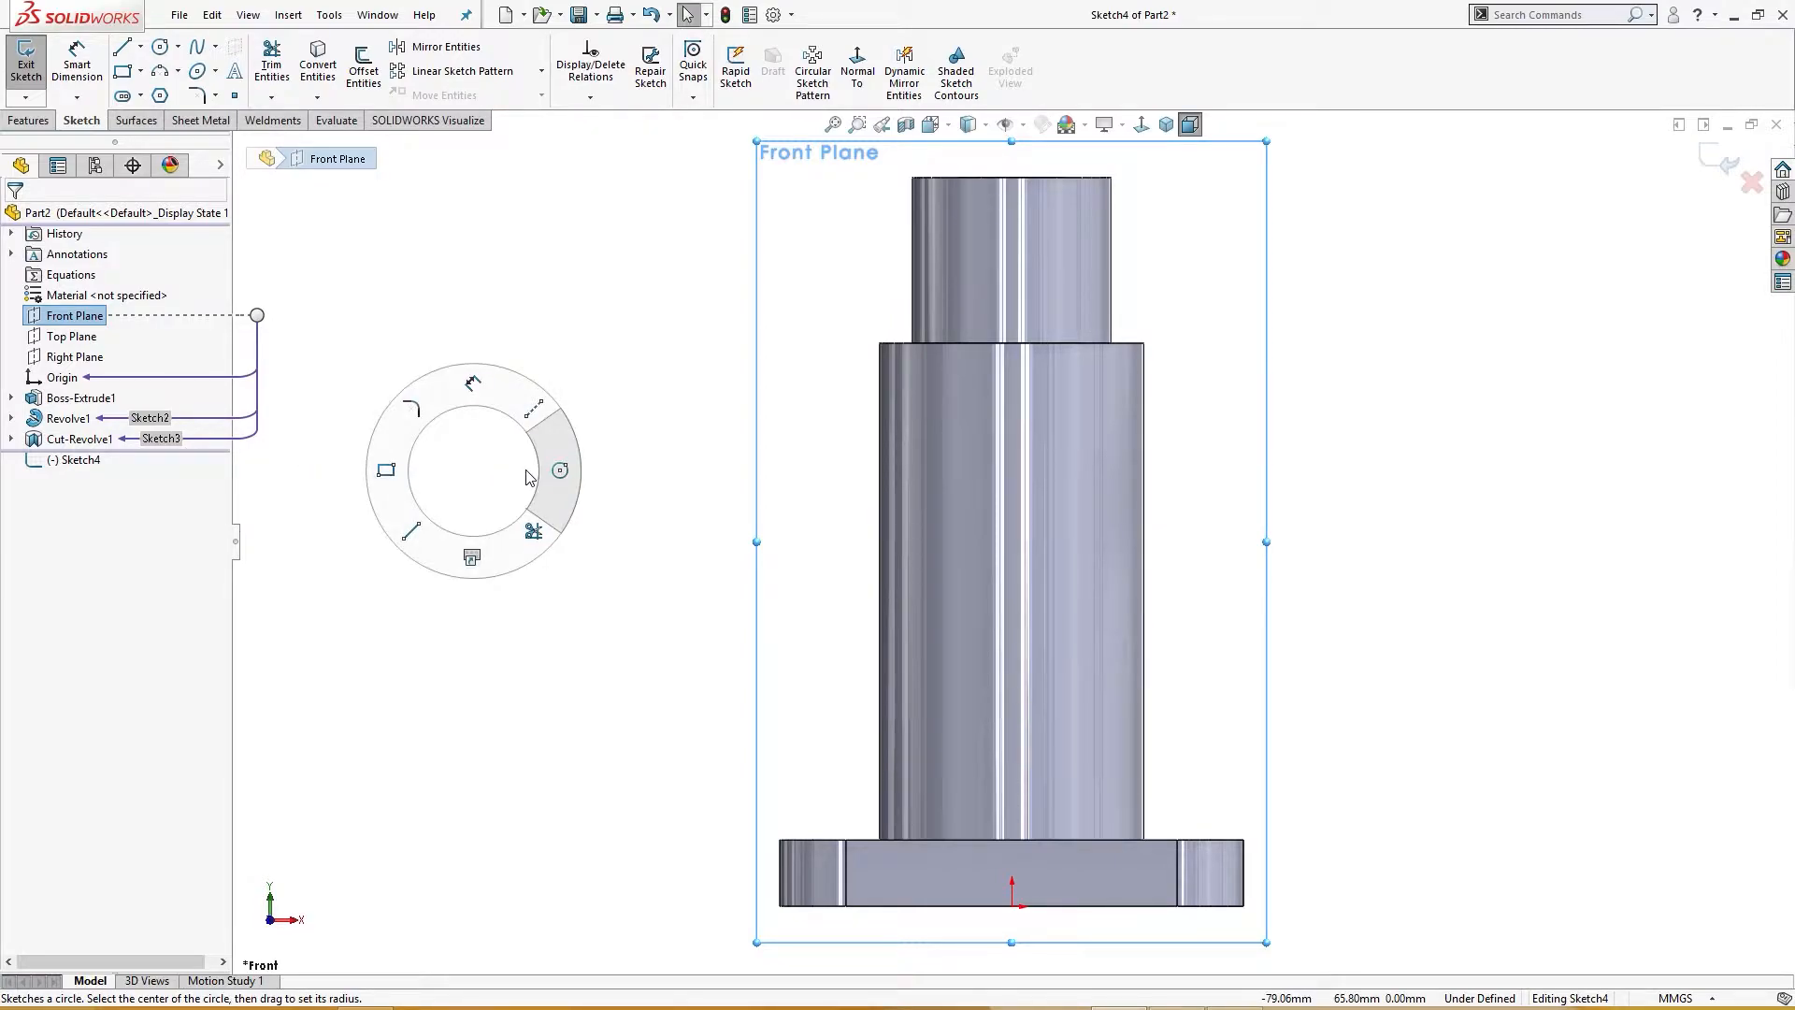
pyautogui.moveTo(512, 476); pyautogui.dragTo(545, 388, button='right')
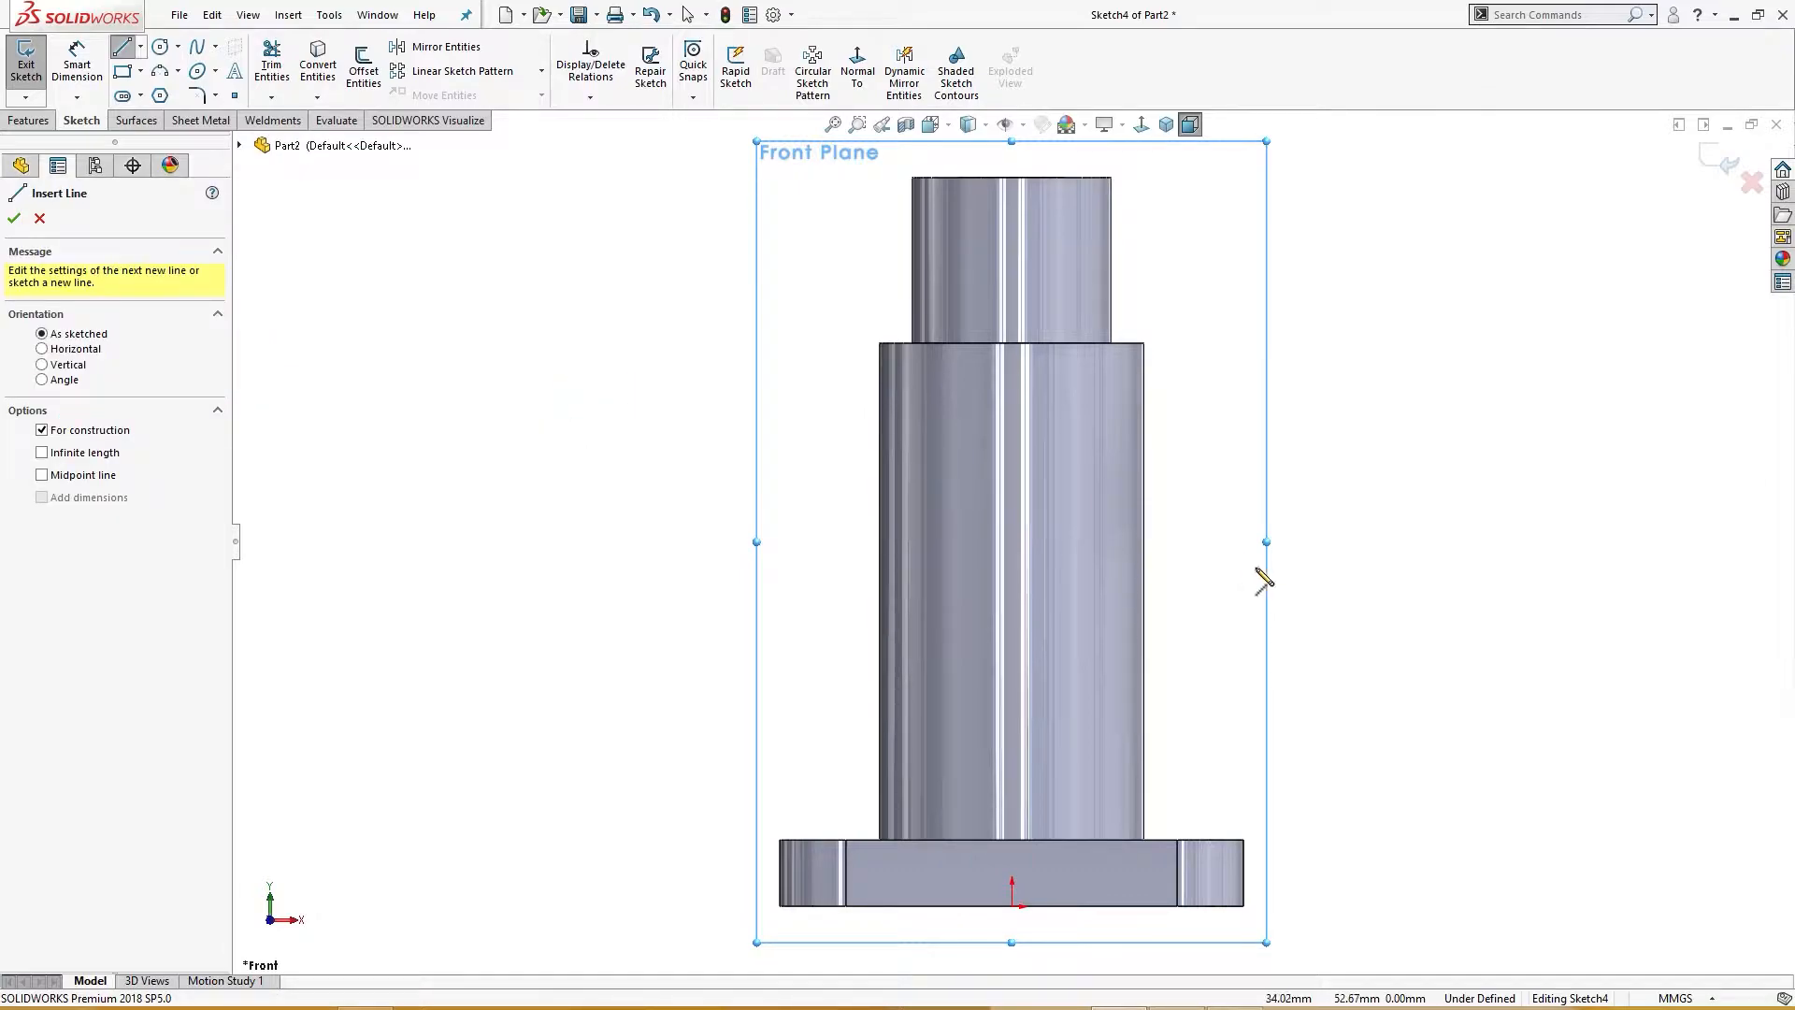
pyautogui.click(1106, 554)
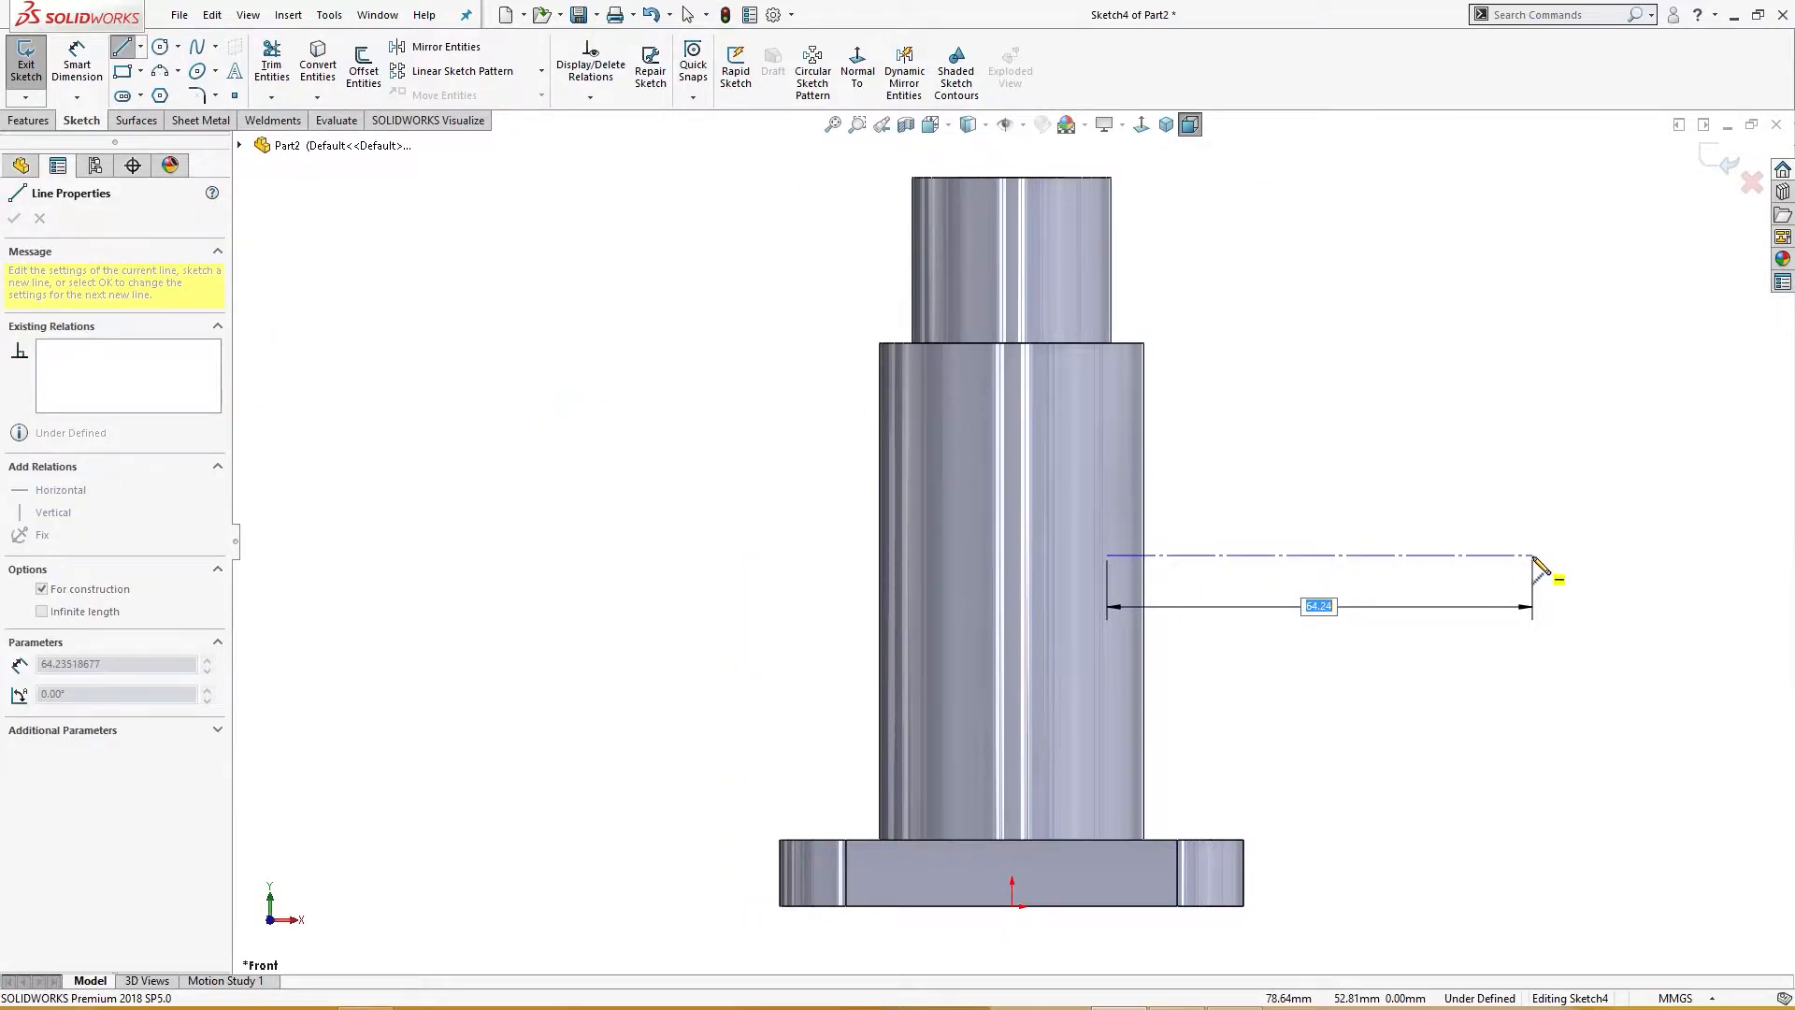
pyautogui.click(1532, 556)
pyautogui.press('Escape')
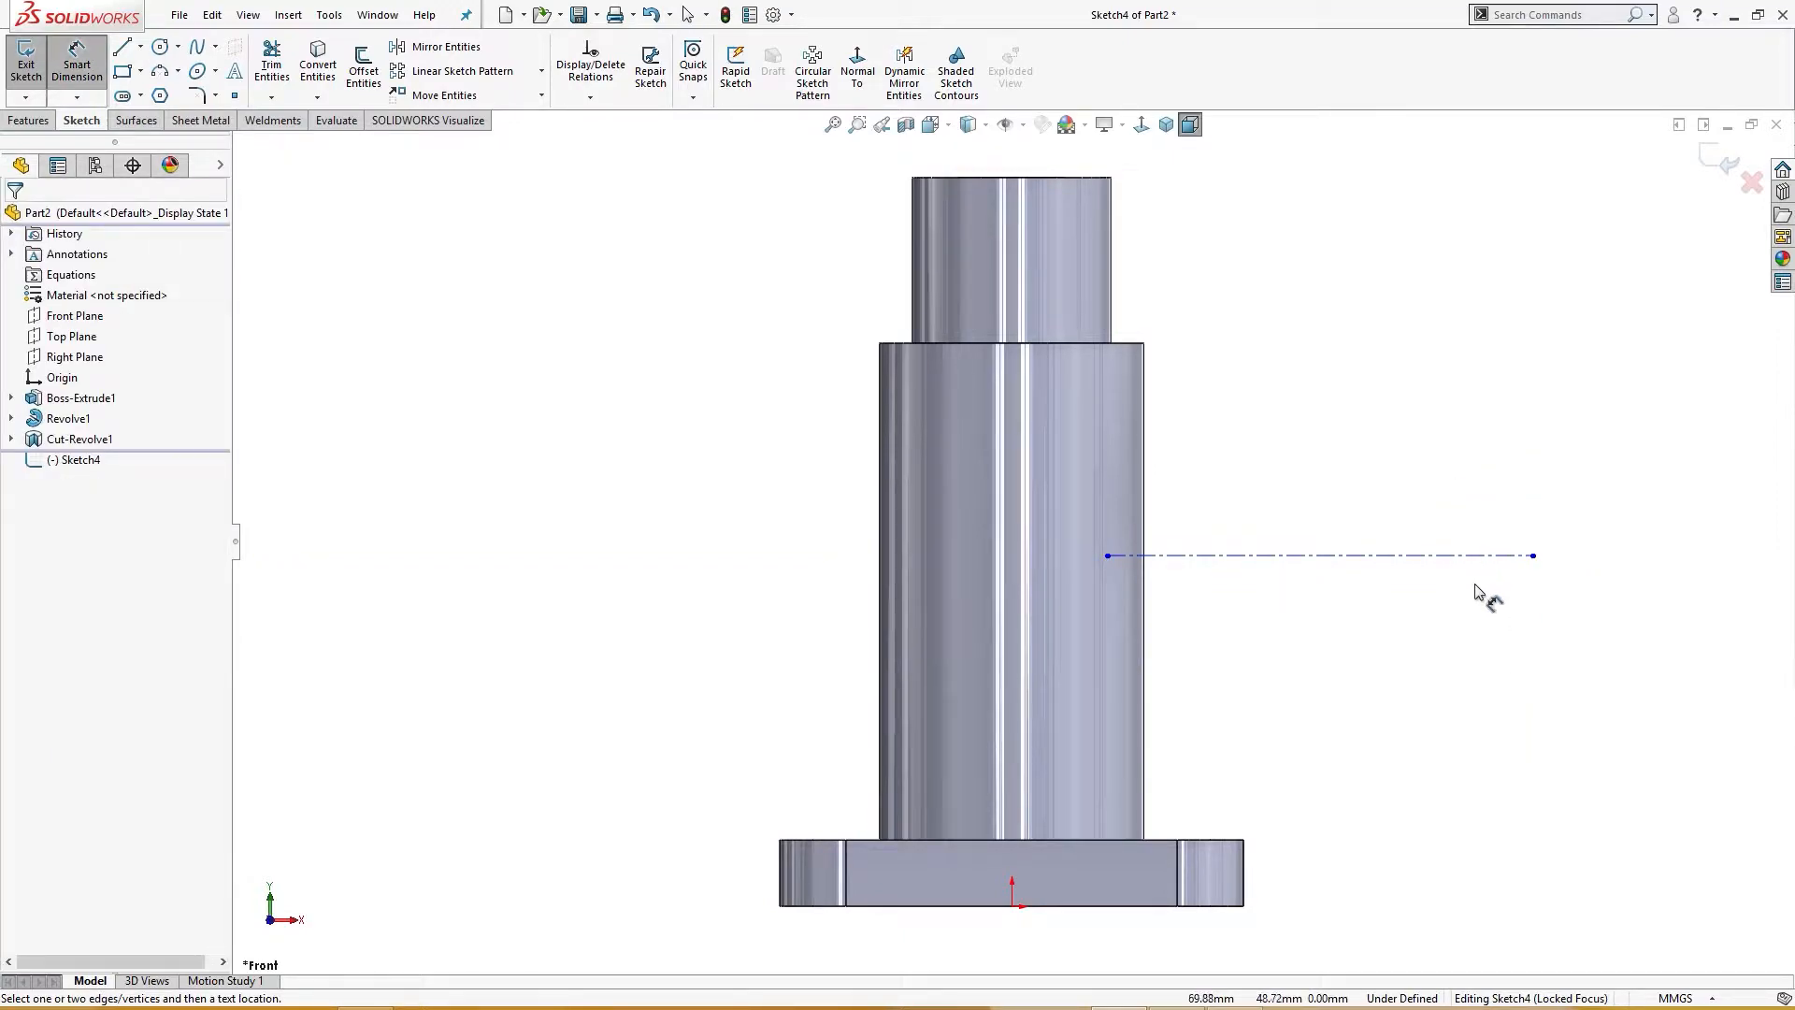
# Step: Dimension the horizontal construction line's height above the base bottom as 70 mm
pyautogui.click(1472, 556)
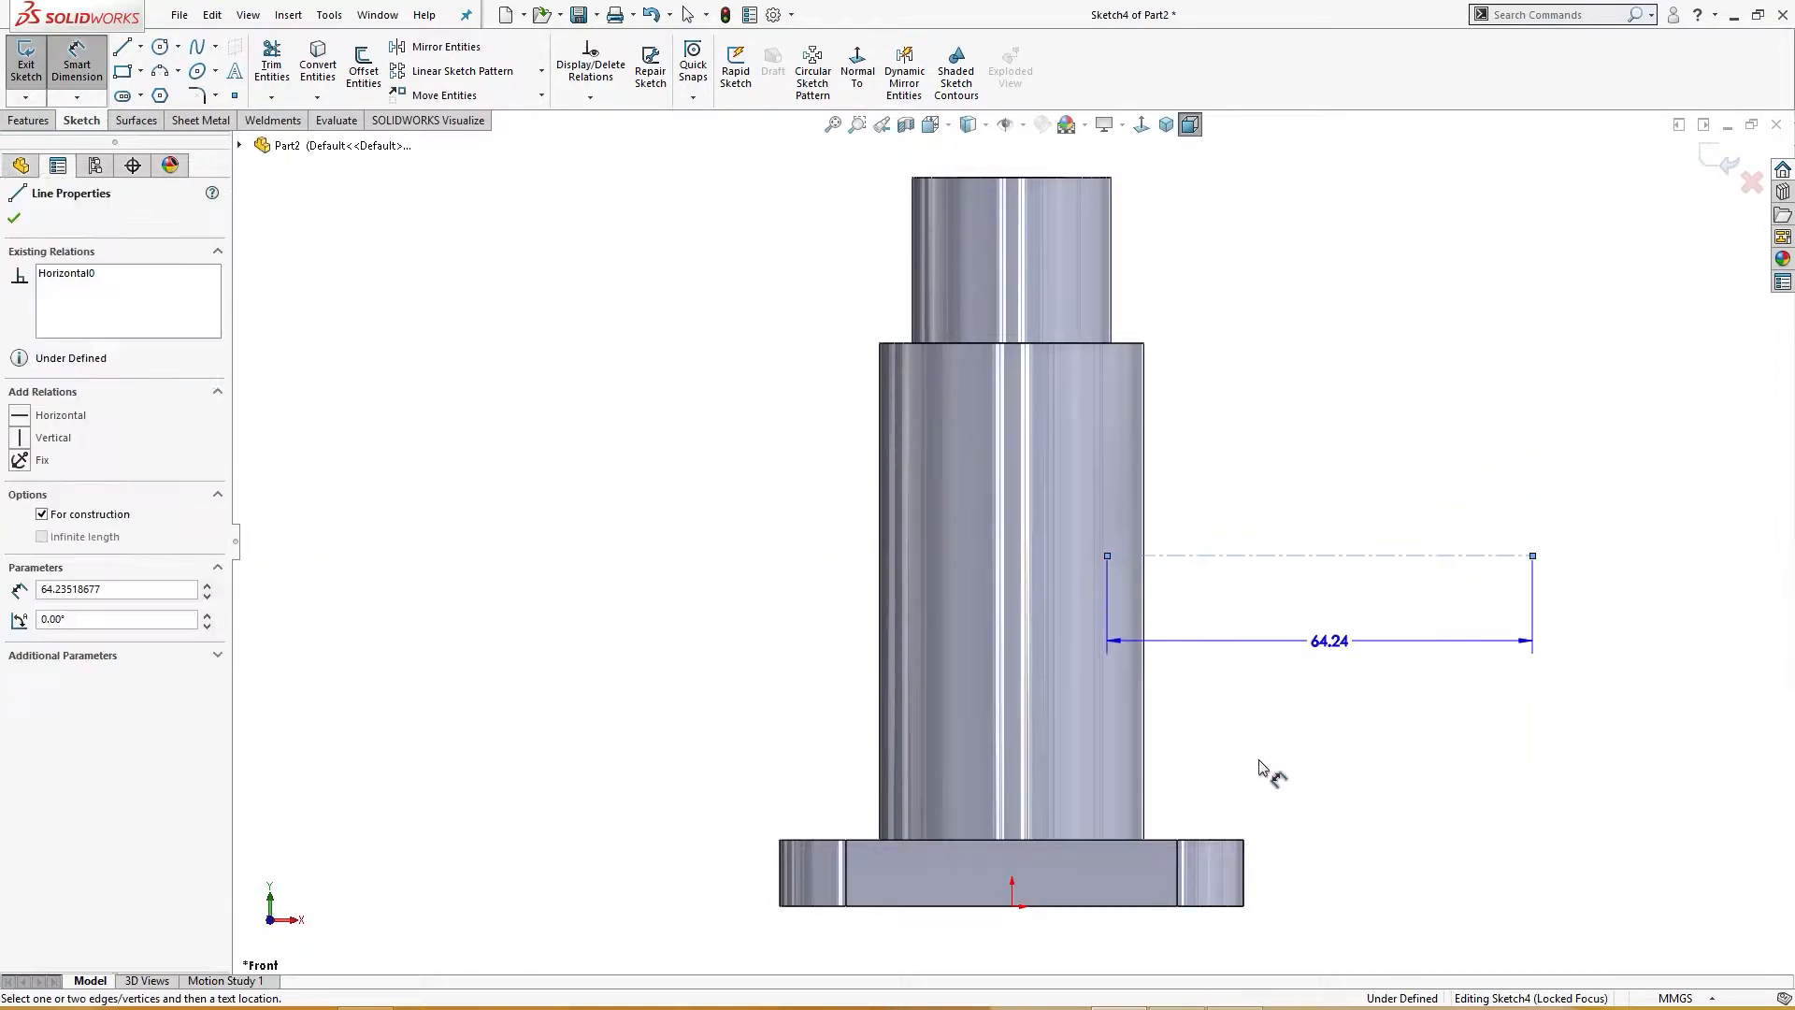
pyautogui.click(1014, 907)
pyautogui.click(1552, 760)
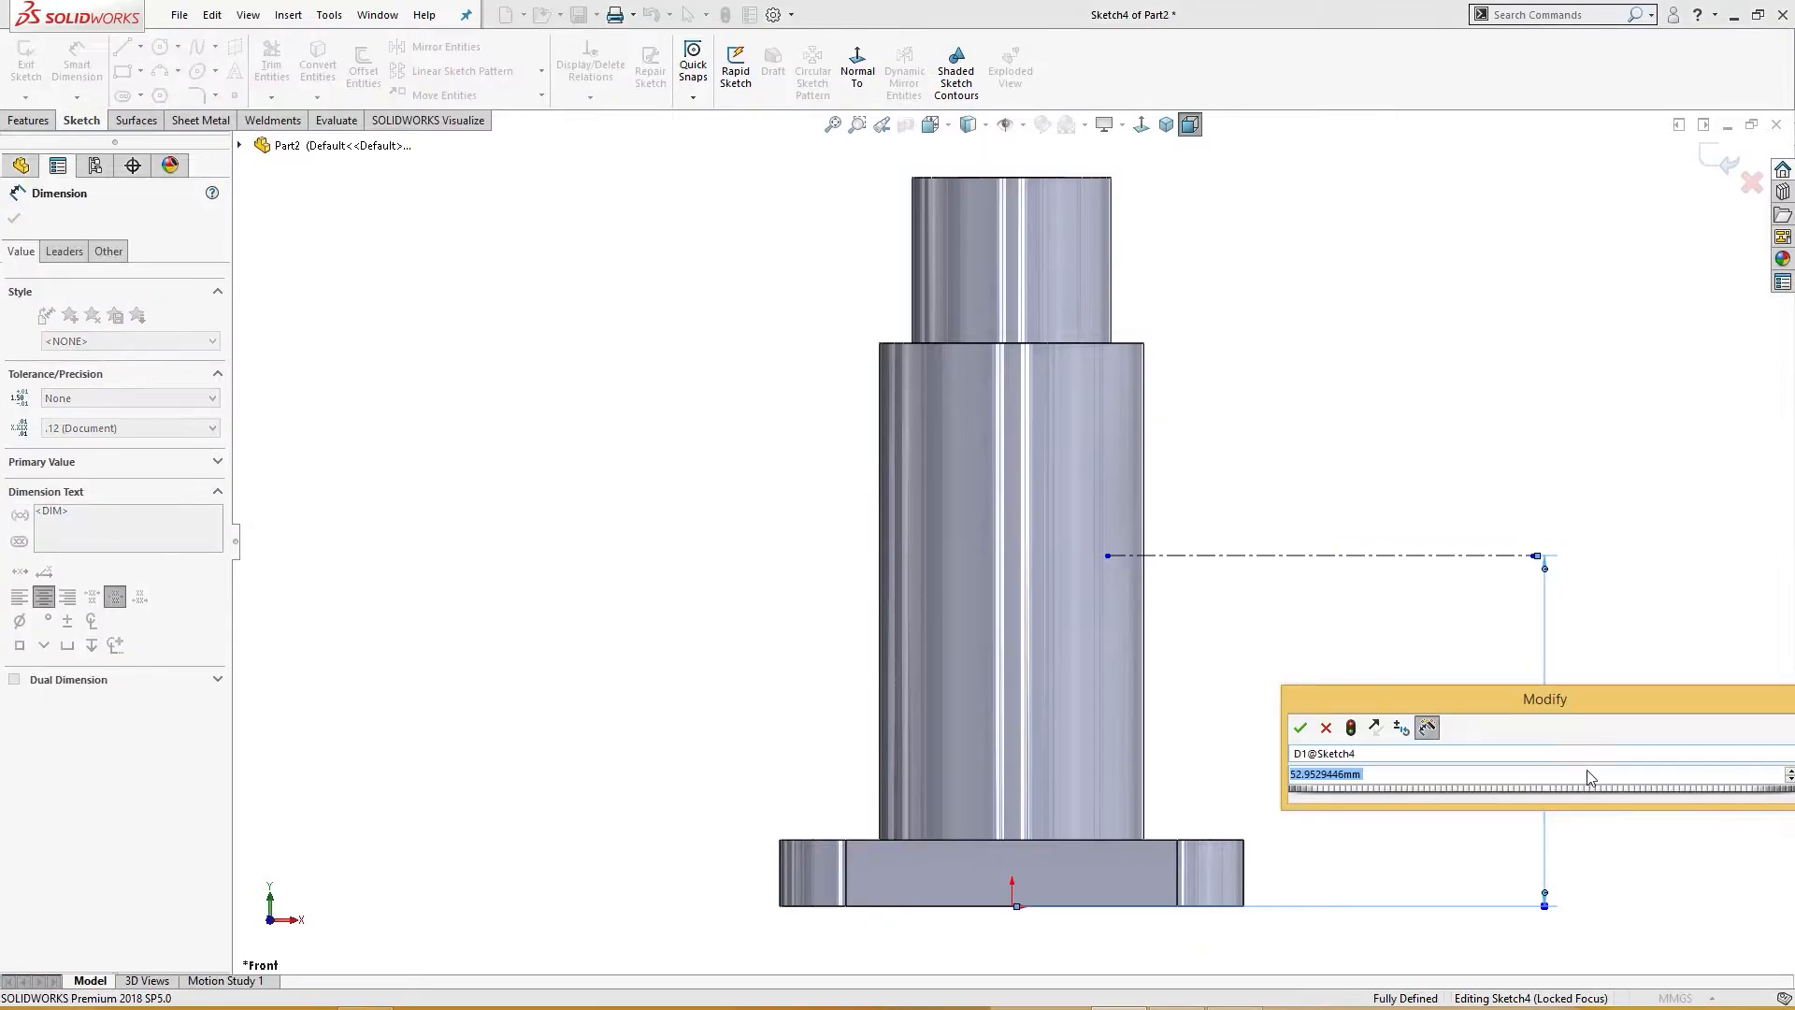
pyautogui.write('70')
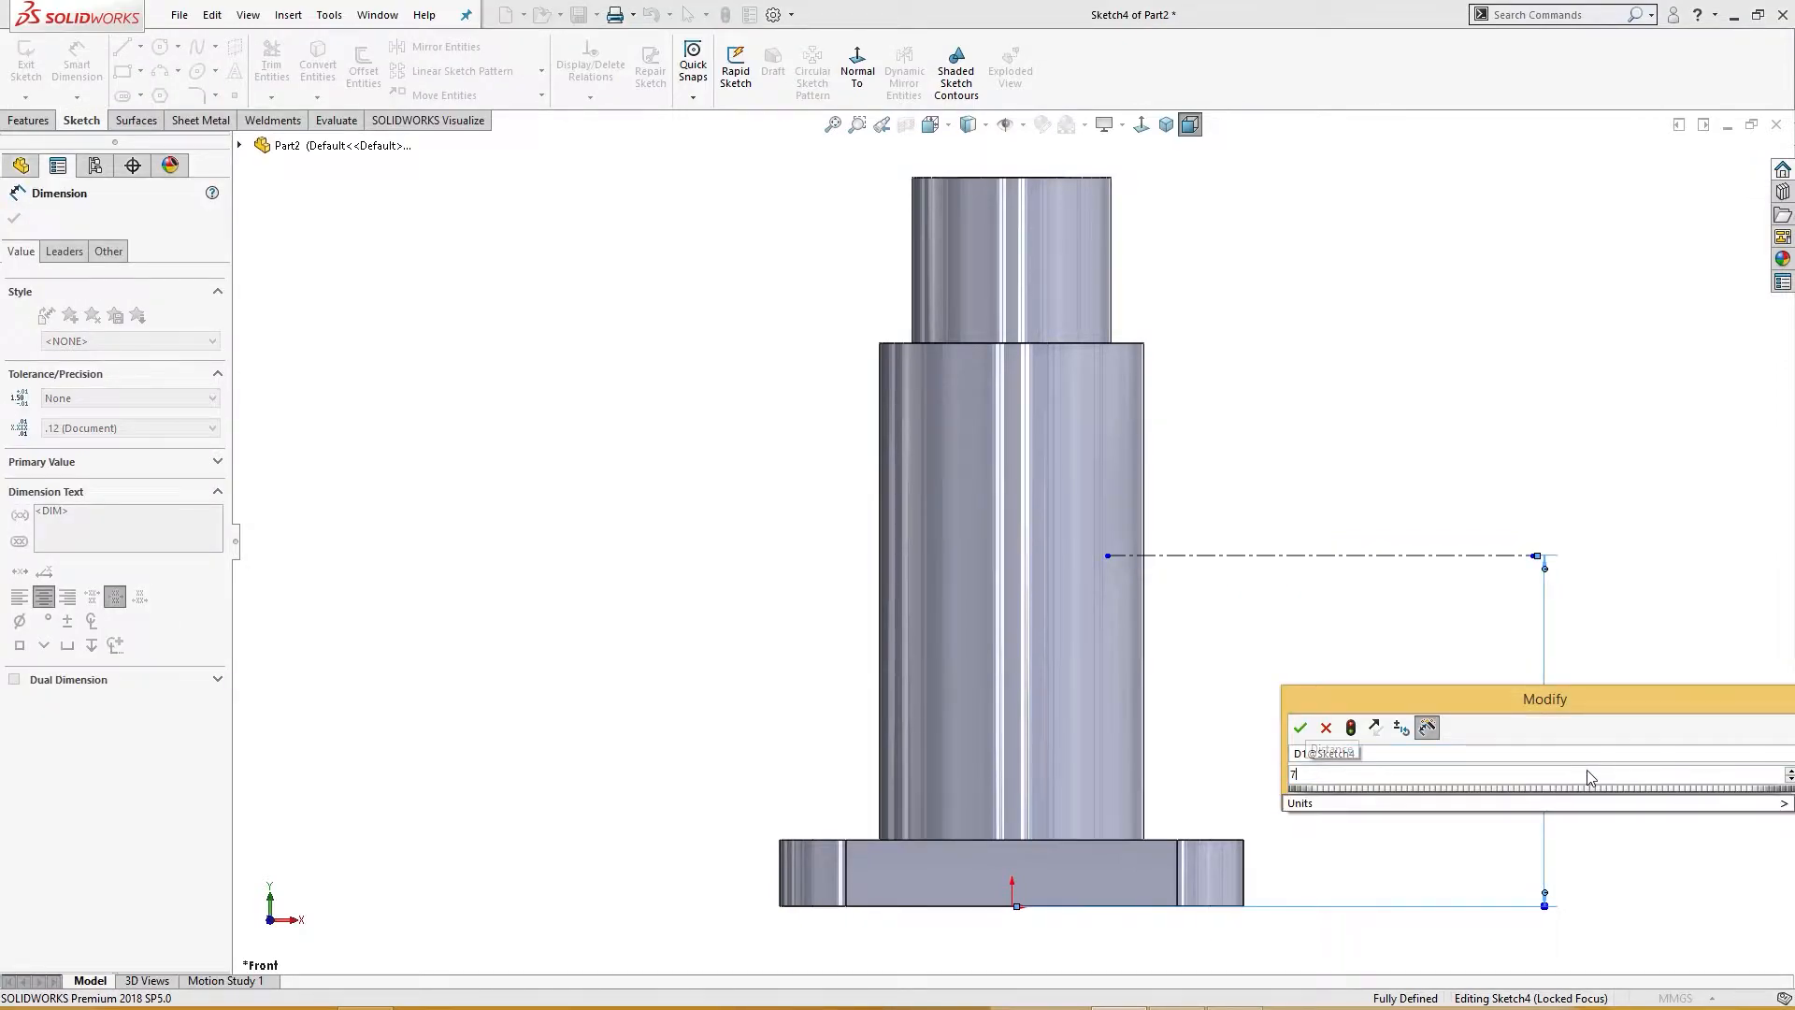
pyautogui.press('Return')
# Step: Consult the Exercise 32 drawing in the photo viewer, then return to the model
pyautogui.click(1193, 1005)
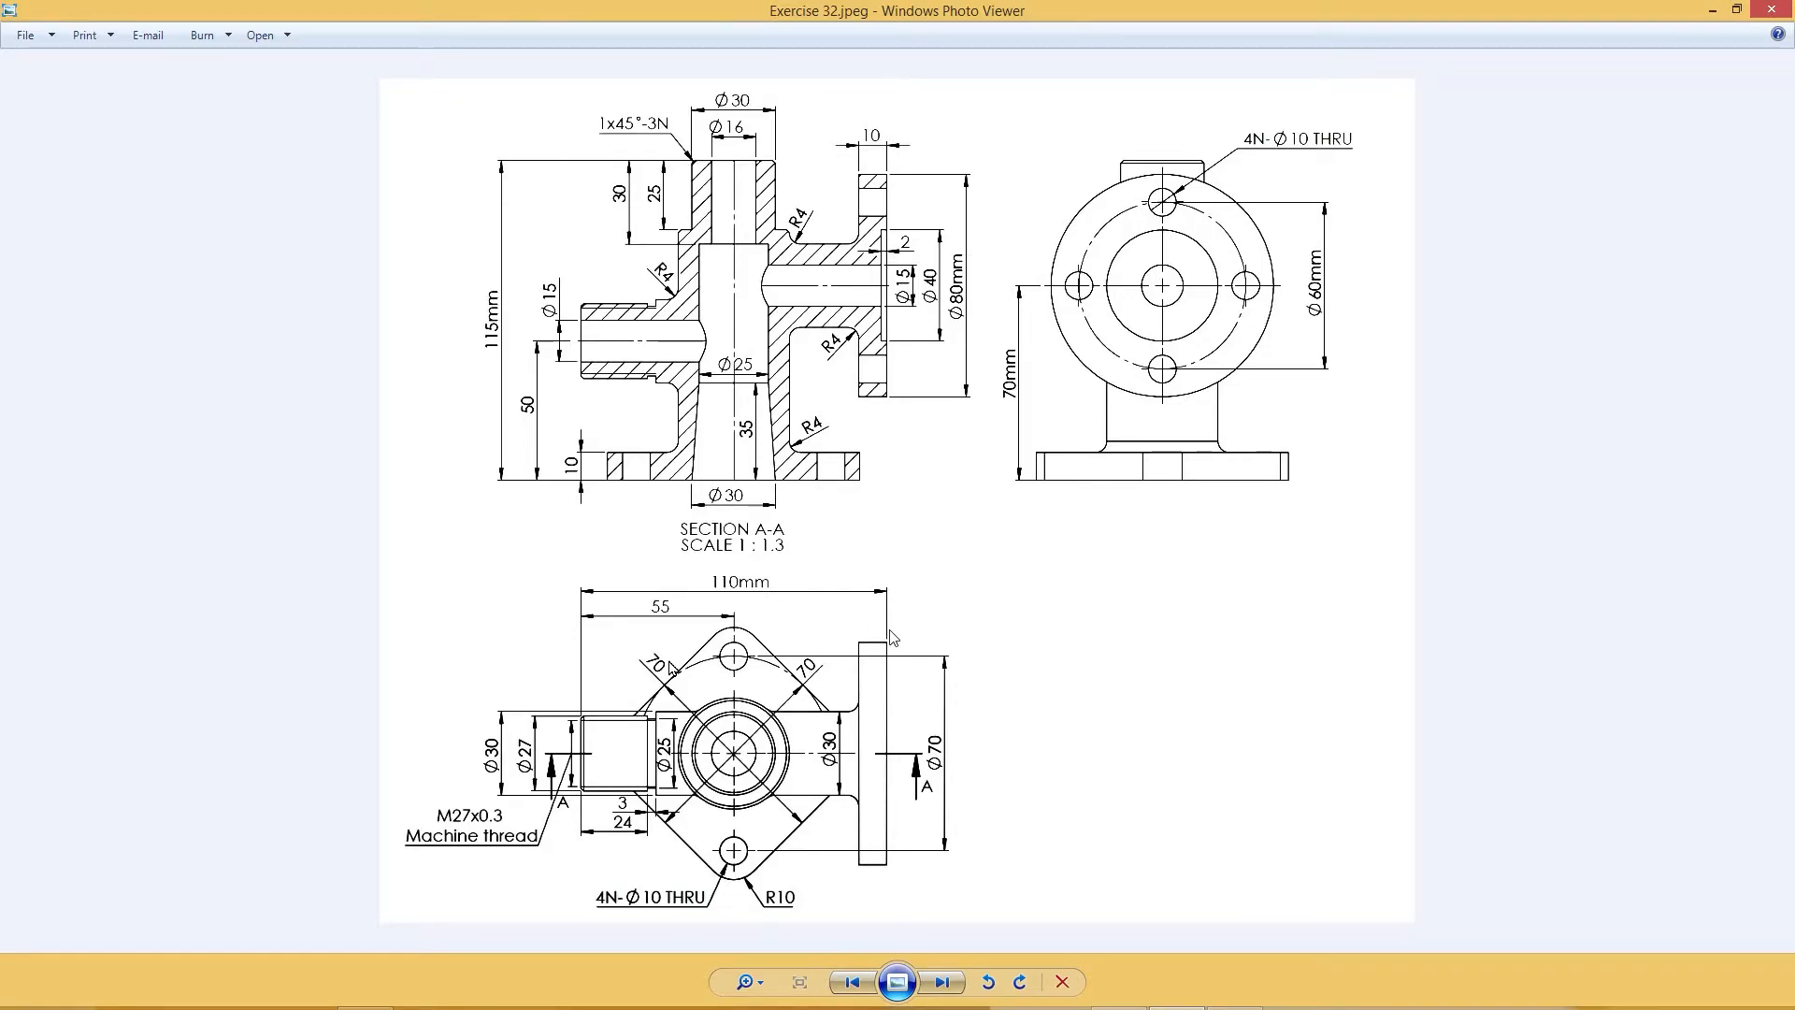
pyautogui.click(1716, 5)
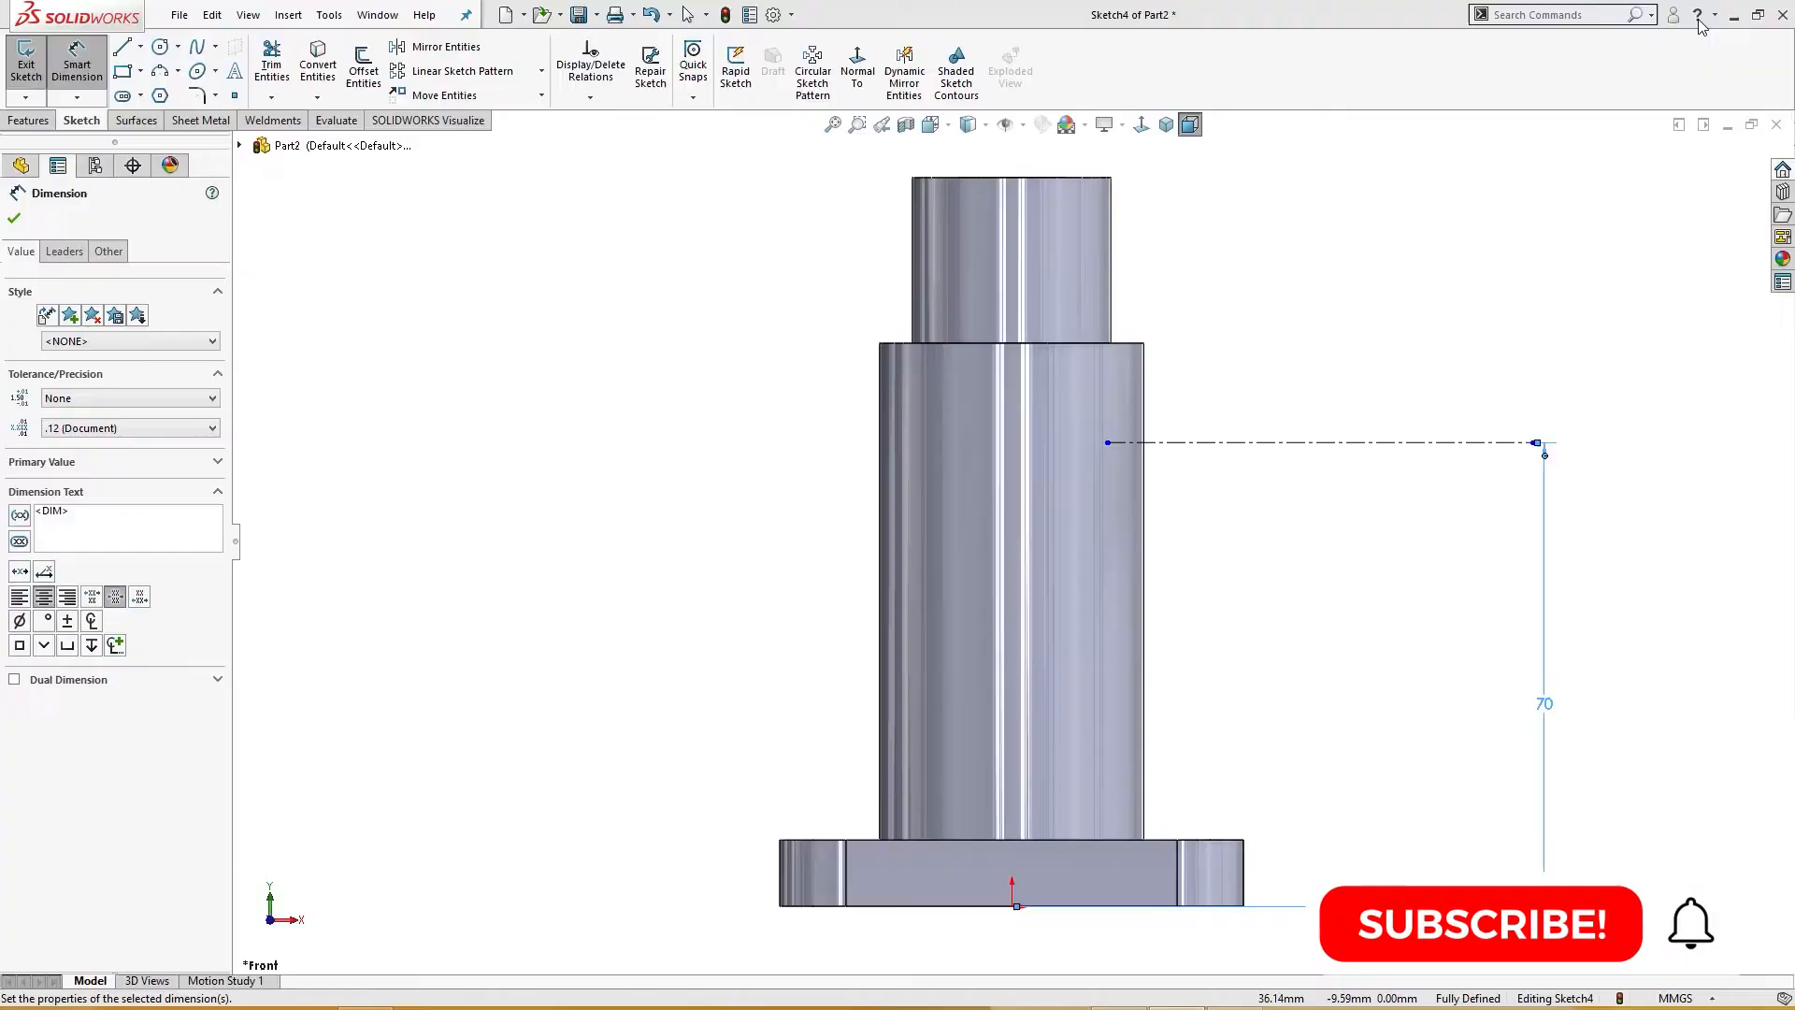
pyautogui.press('f')
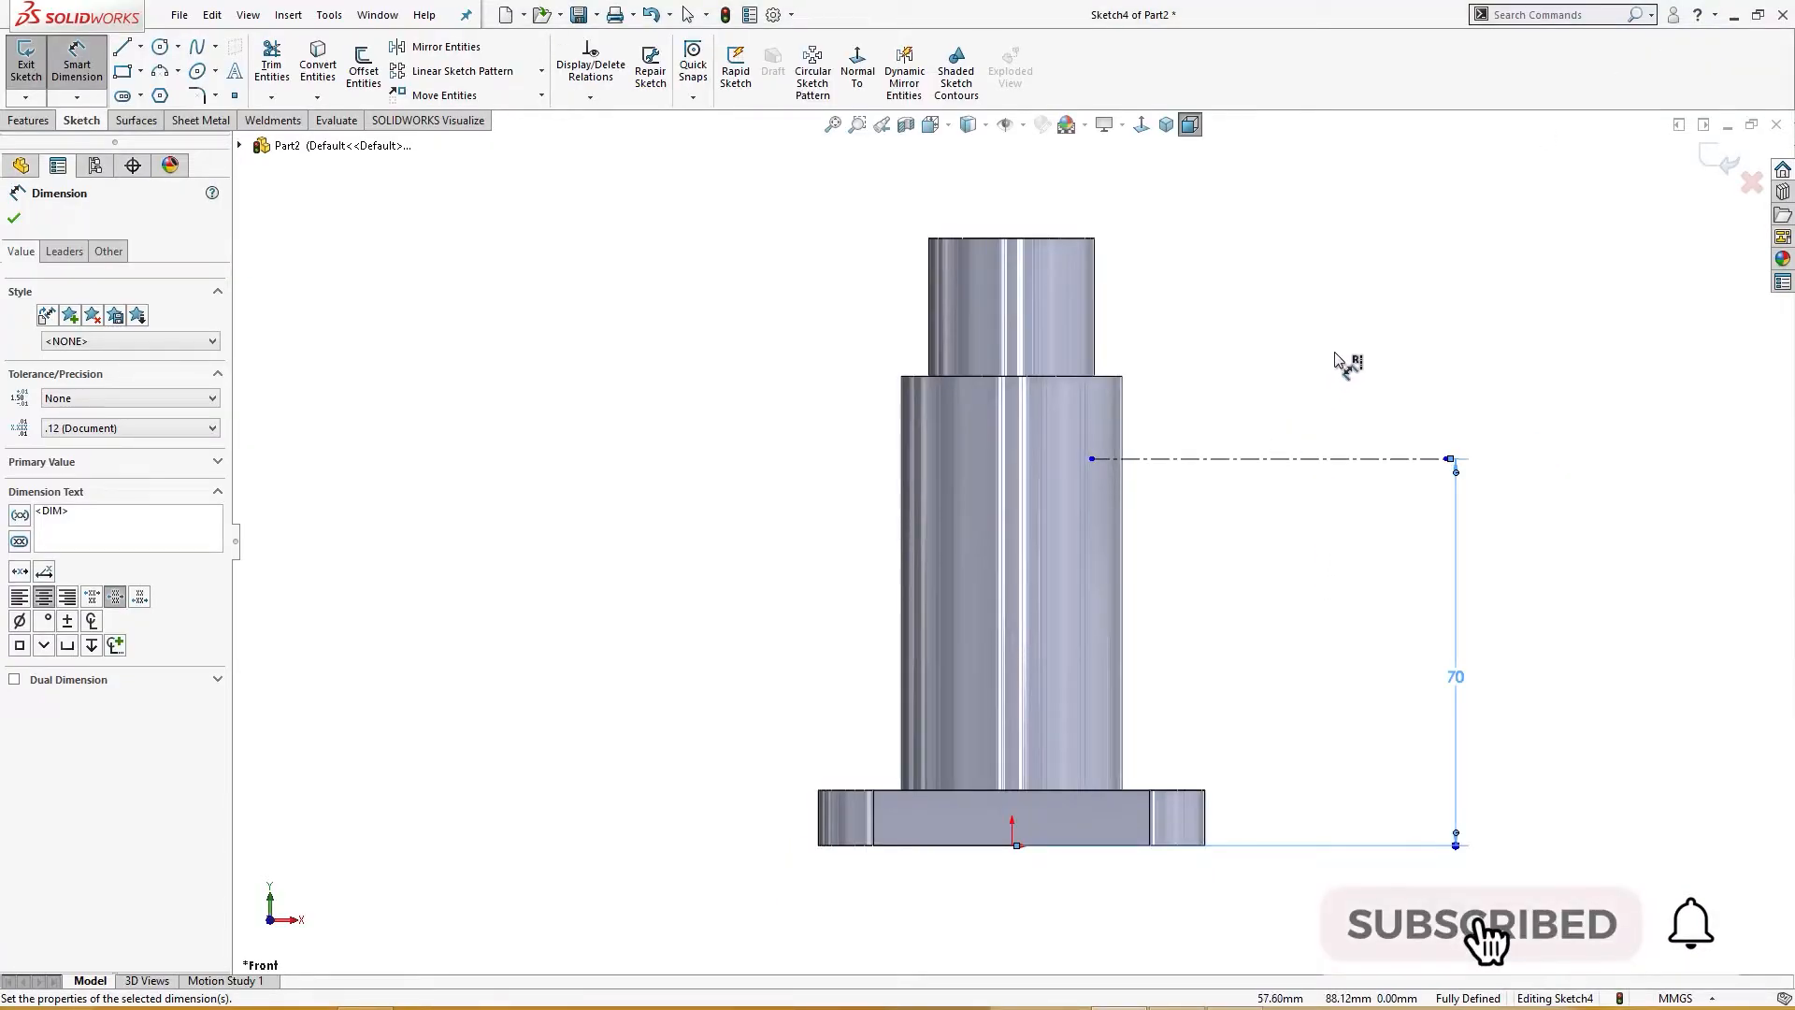
# Step: Sketch a stepped line outline from above the construction line down to it, across to the body, and up
pyautogui.moveTo(1344, 364); pyautogui.dragTo(1304, 400, button='right')
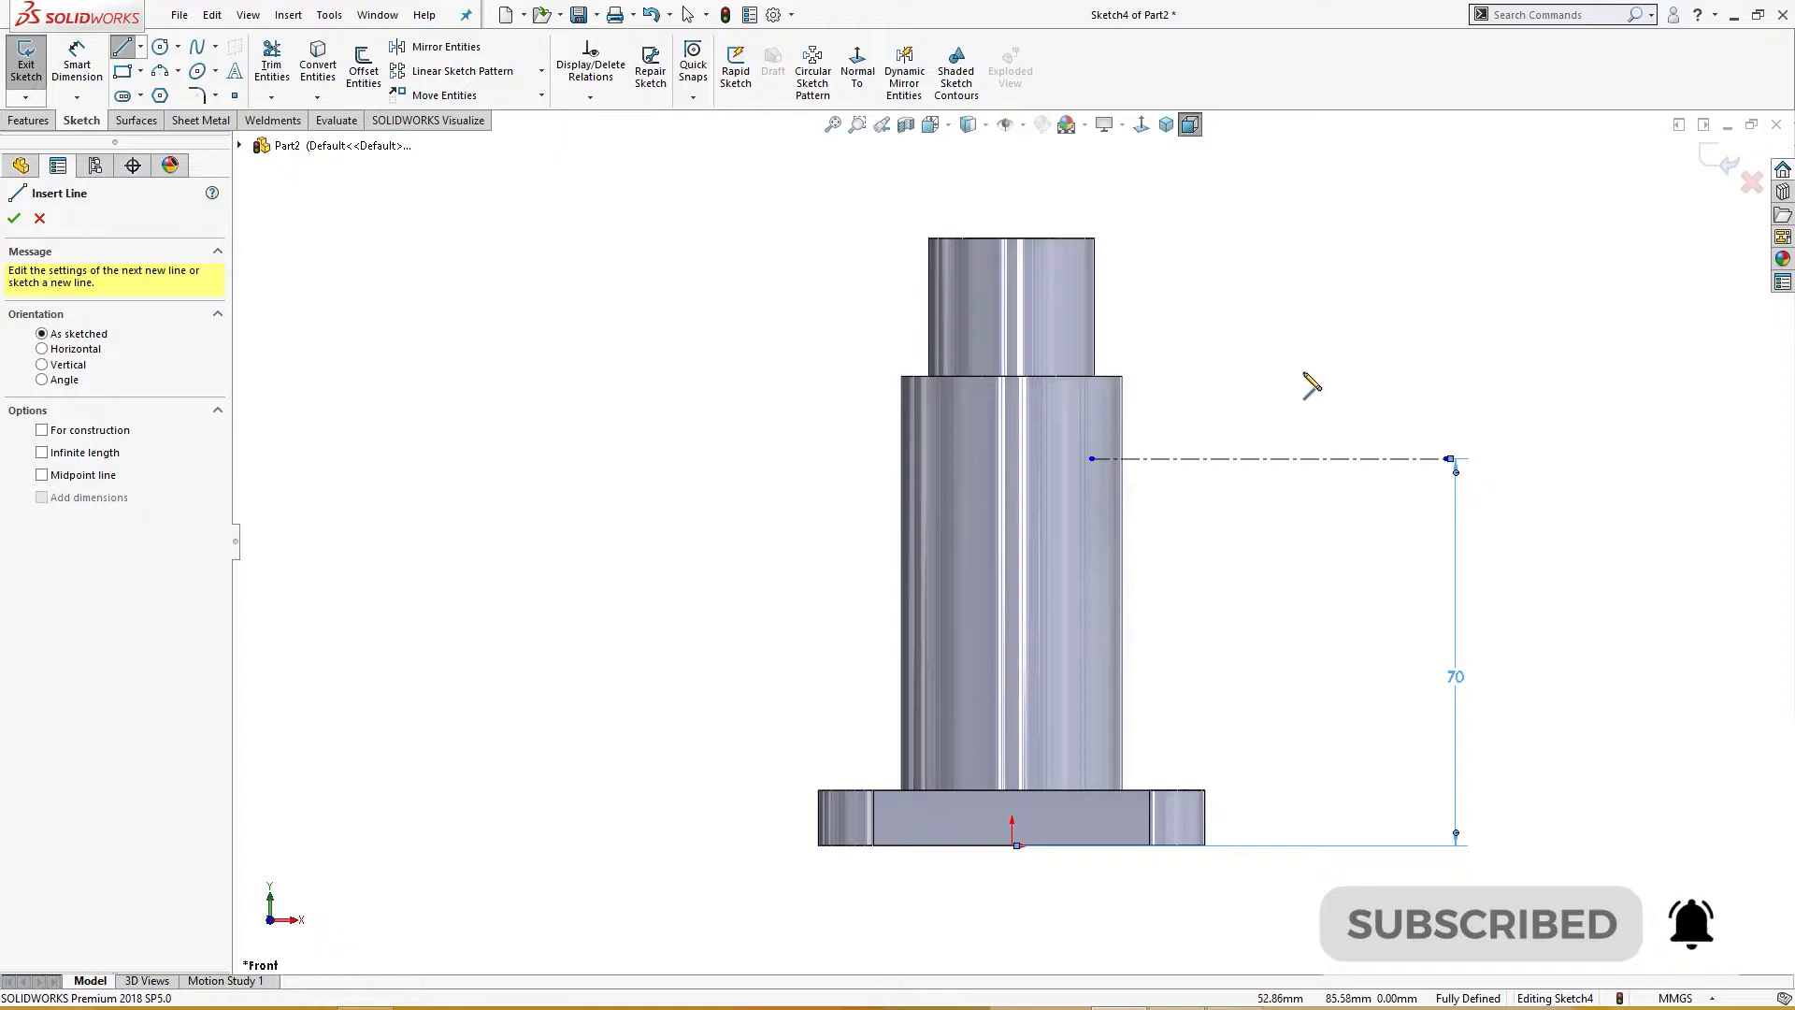
pyautogui.moveTo(1314, 359); pyautogui.dragTo(1314, 385)
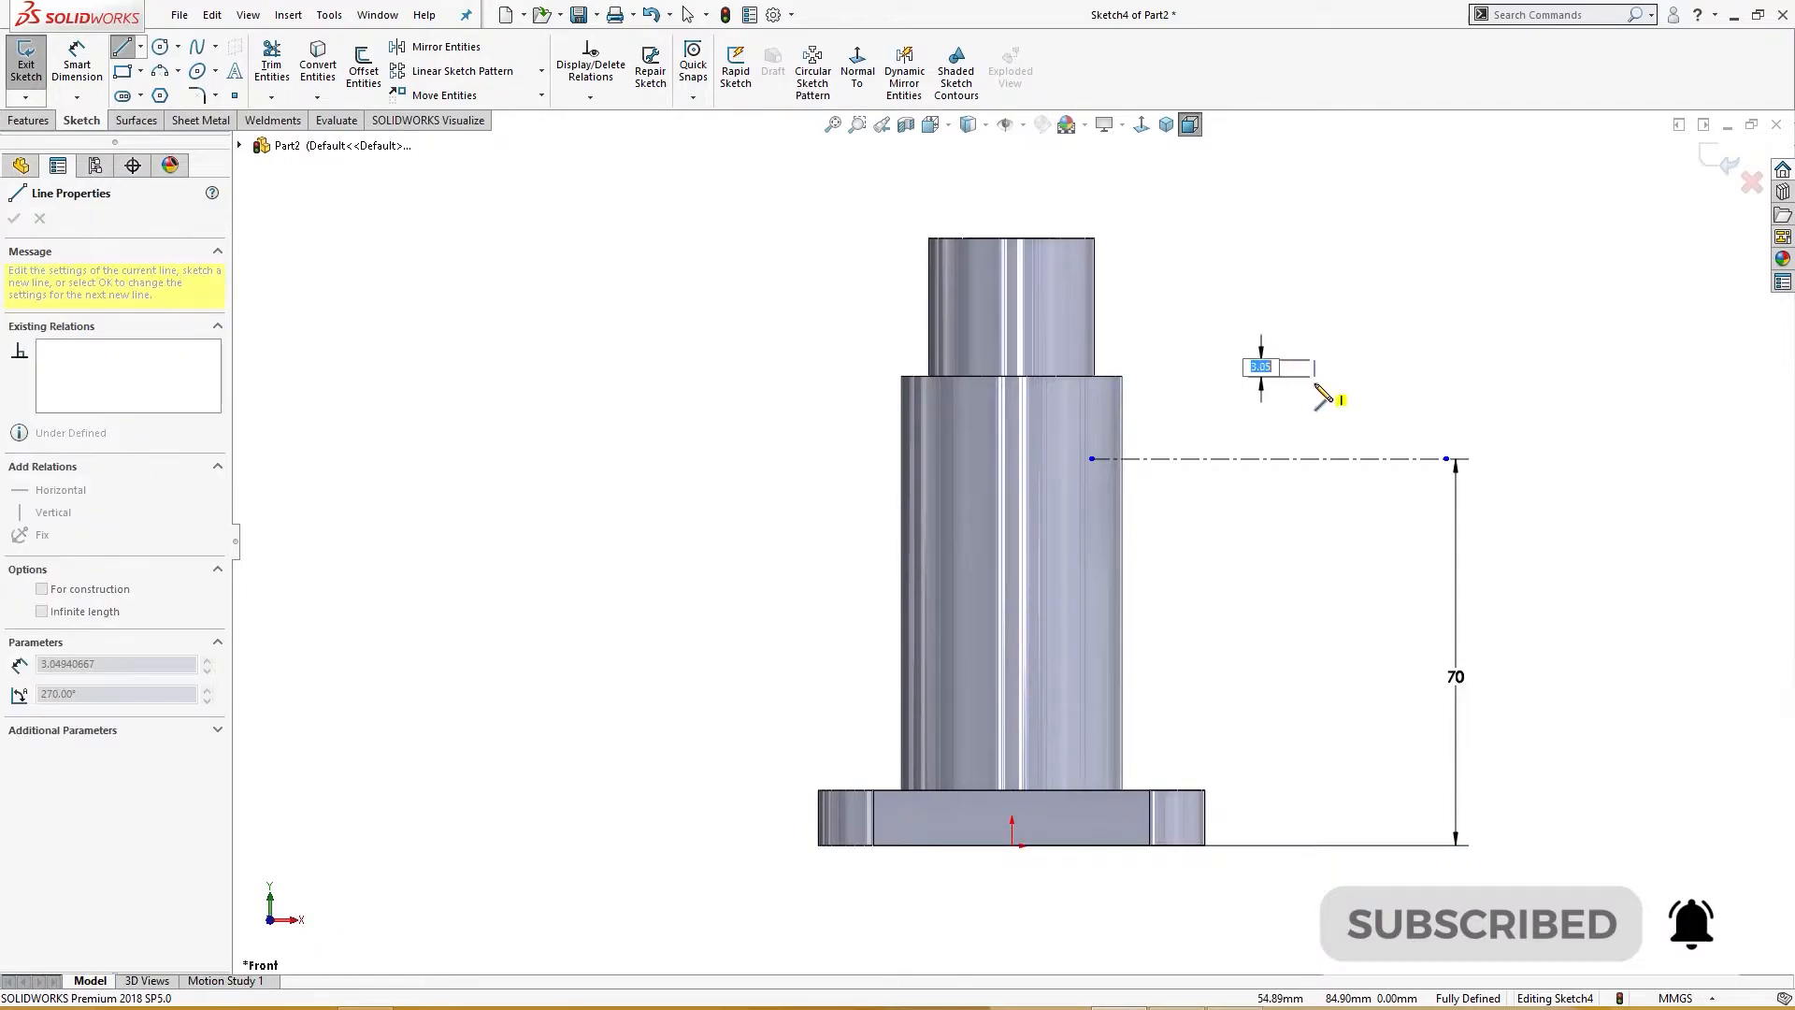
pyautogui.click(1299, 385)
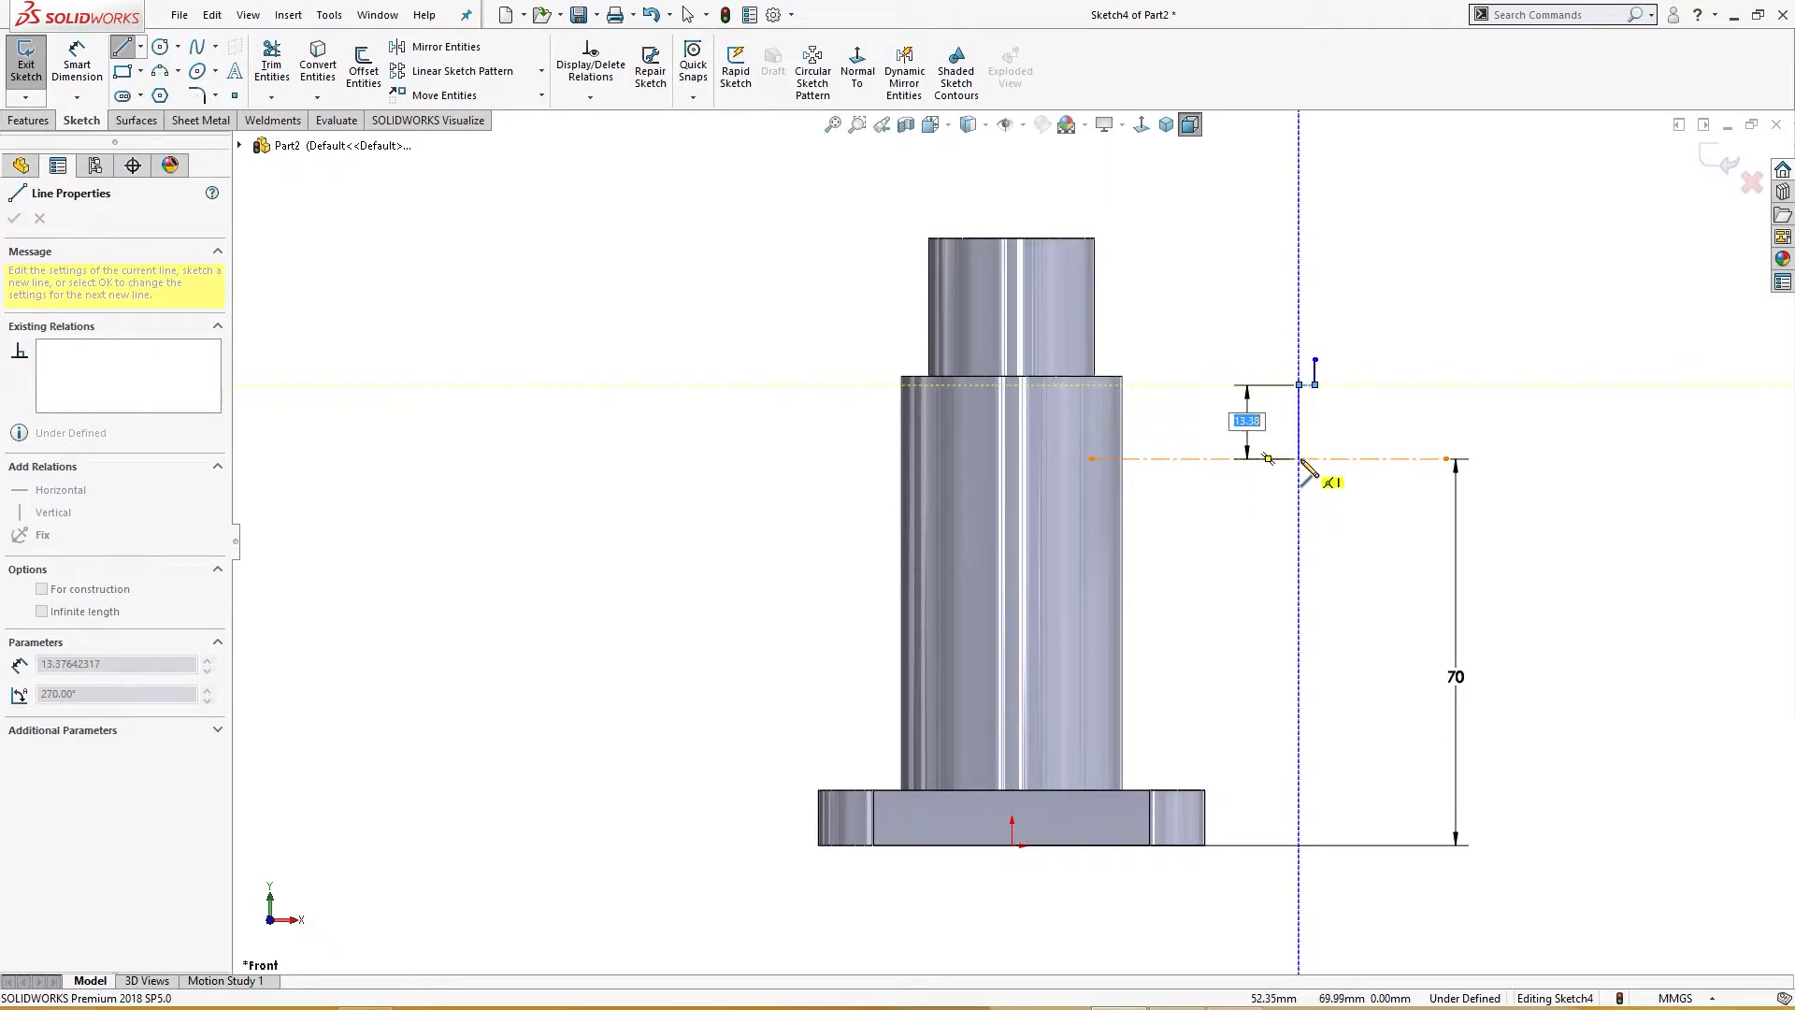
pyautogui.click(1298, 458)
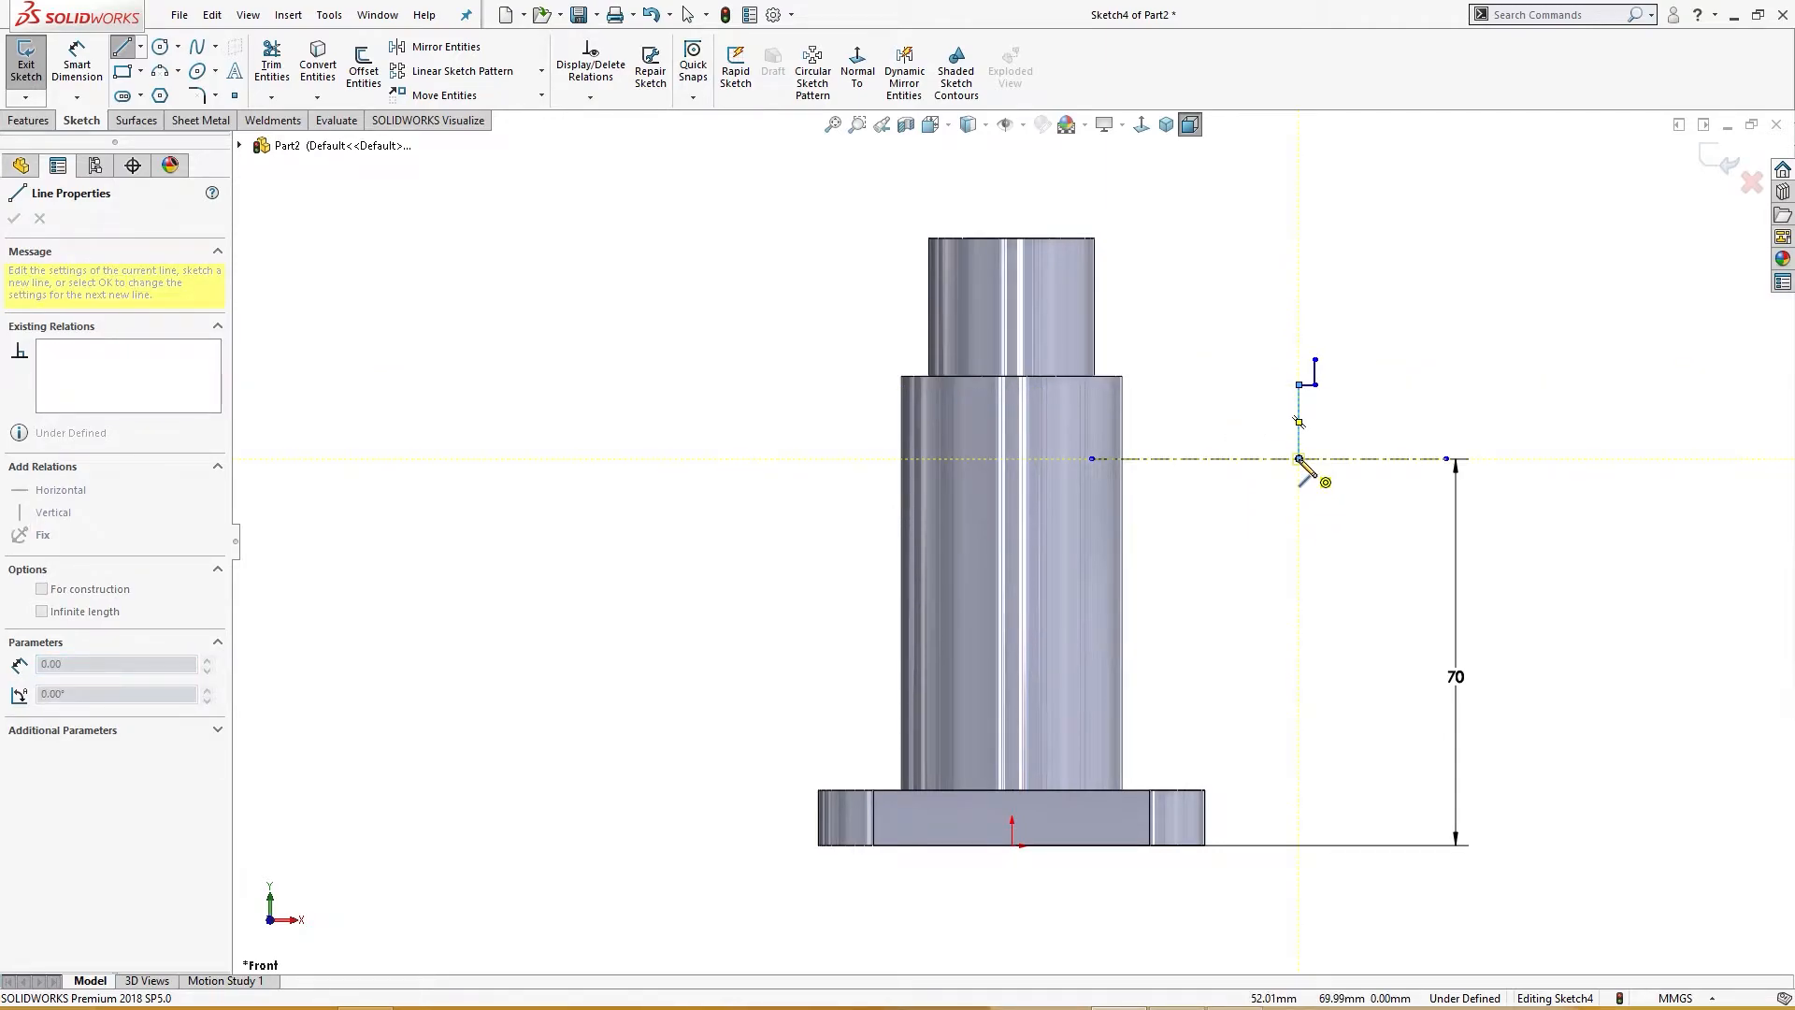
pyautogui.click(1107, 458)
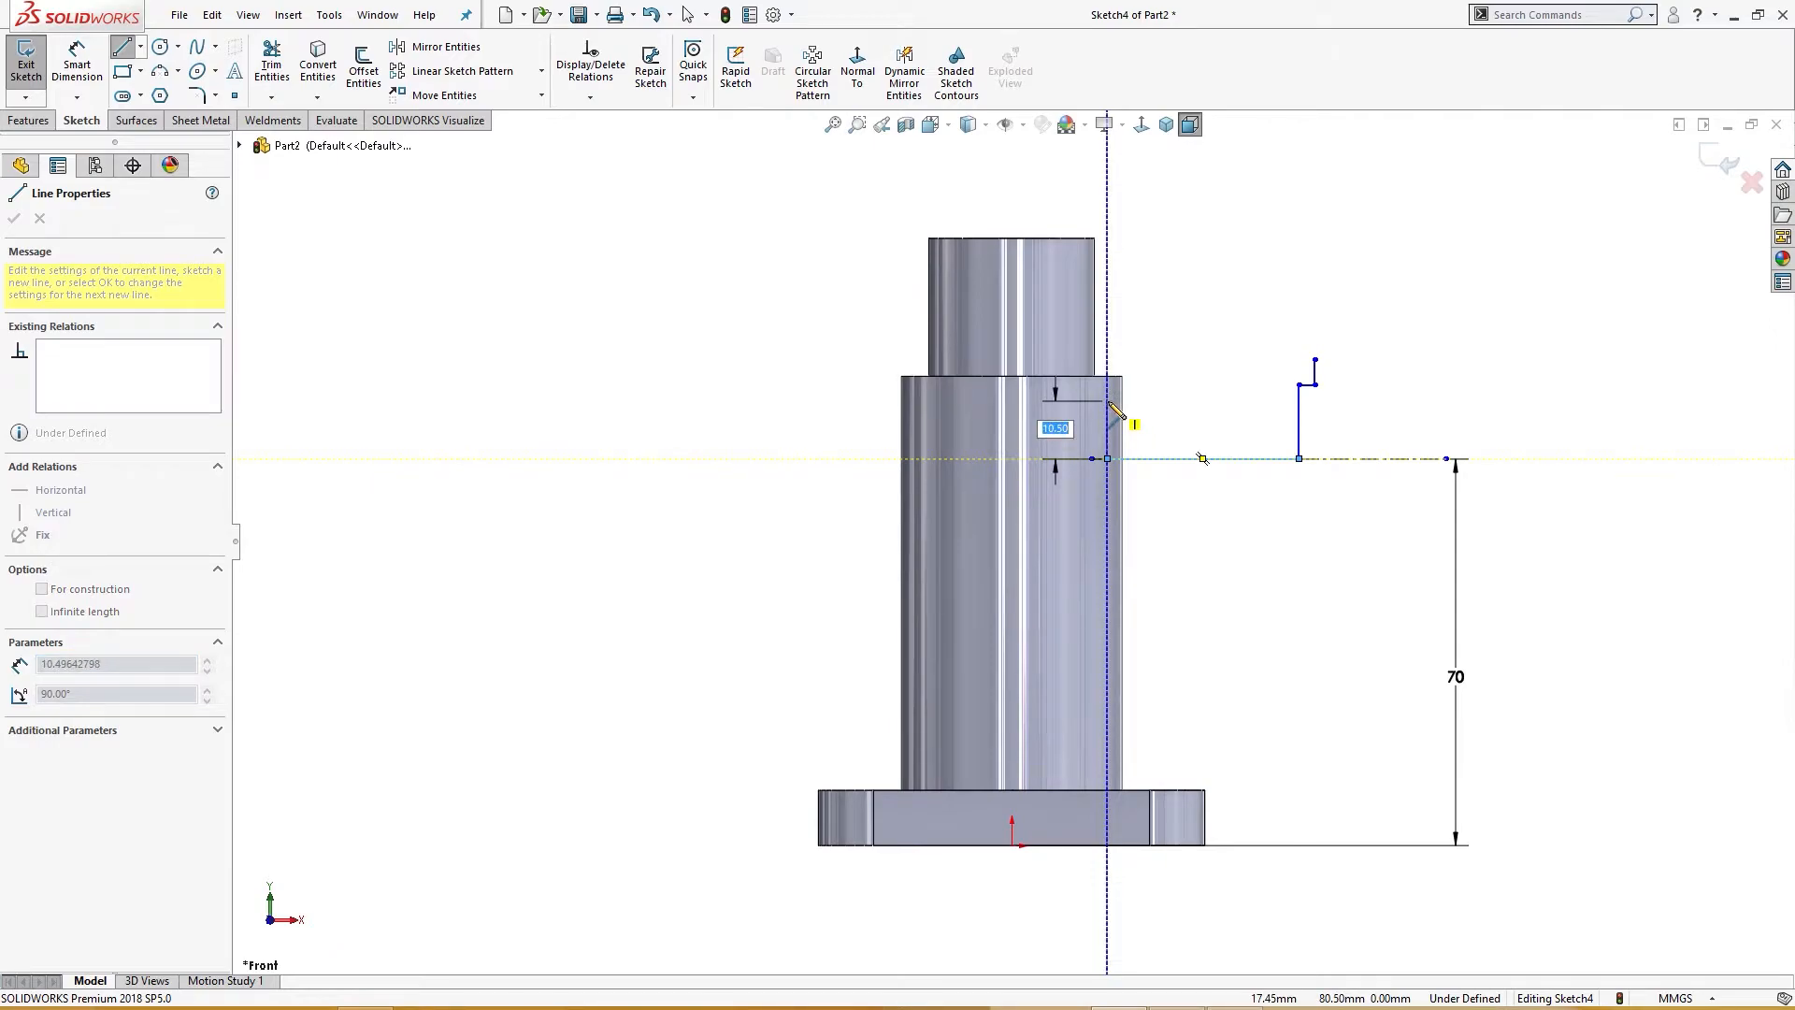
pyautogui.click(1109, 402)
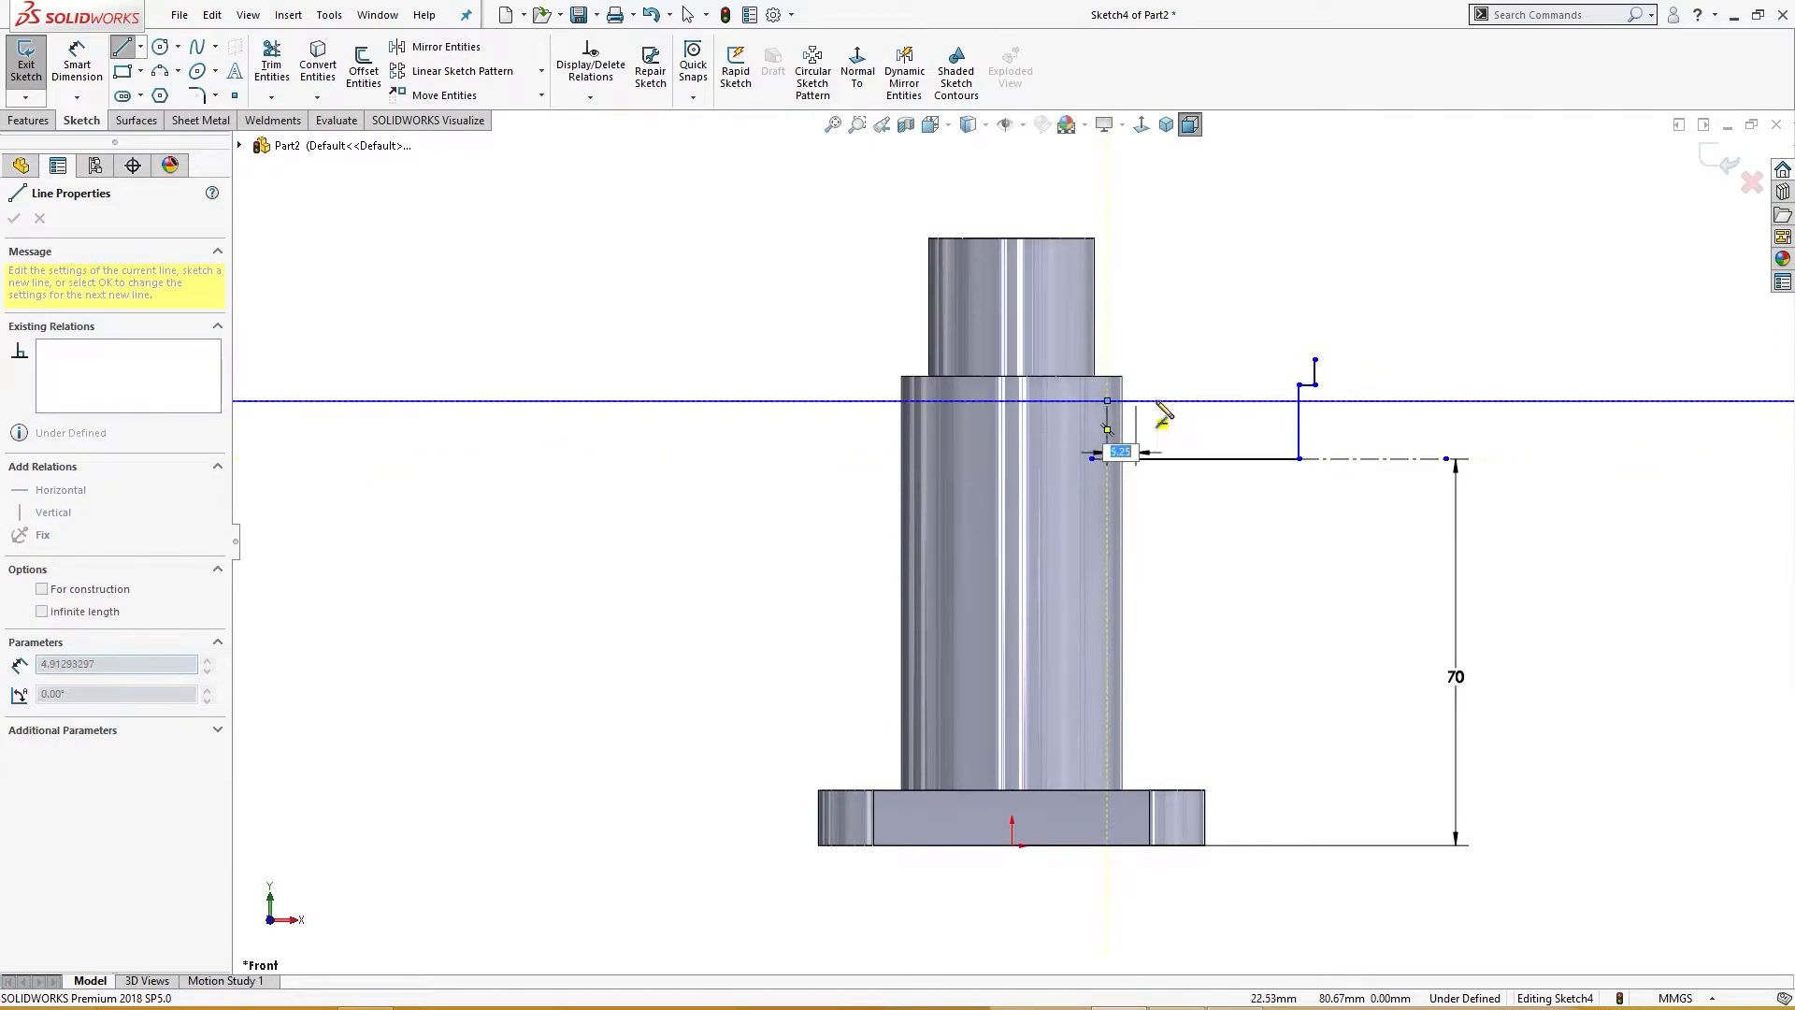
pyautogui.click(1252, 400)
pyautogui.press('Escape')
# Step: Drag the outer corner down to form a step and close the outline with a vertical and a top horizontal line
pyautogui.scroll(-3, 1351, 378)
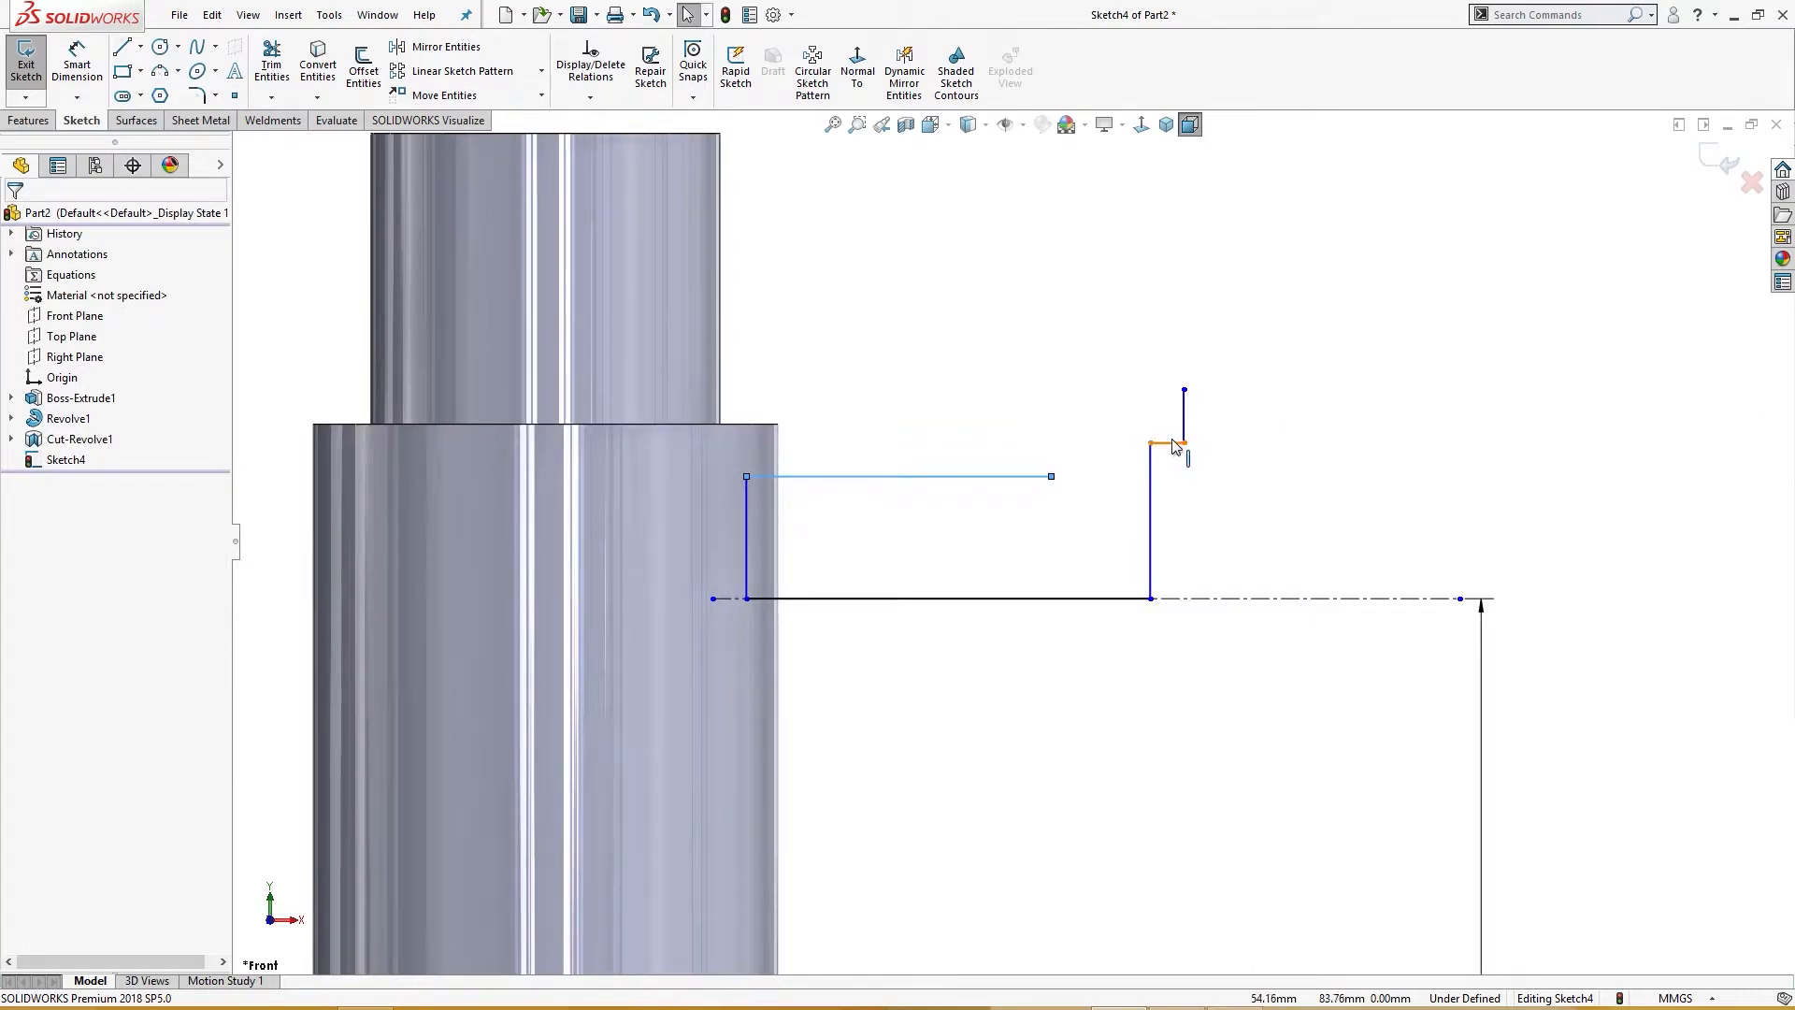
pyautogui.moveTo(1151, 444)
pyautogui.mouseDown()
pyautogui.moveTo(1158, 513)
pyautogui.moveTo(1134, 525)
pyautogui.mouseUp()
pyautogui.moveTo(1126, 417); pyautogui.dragTo(1106, 482, button='right')
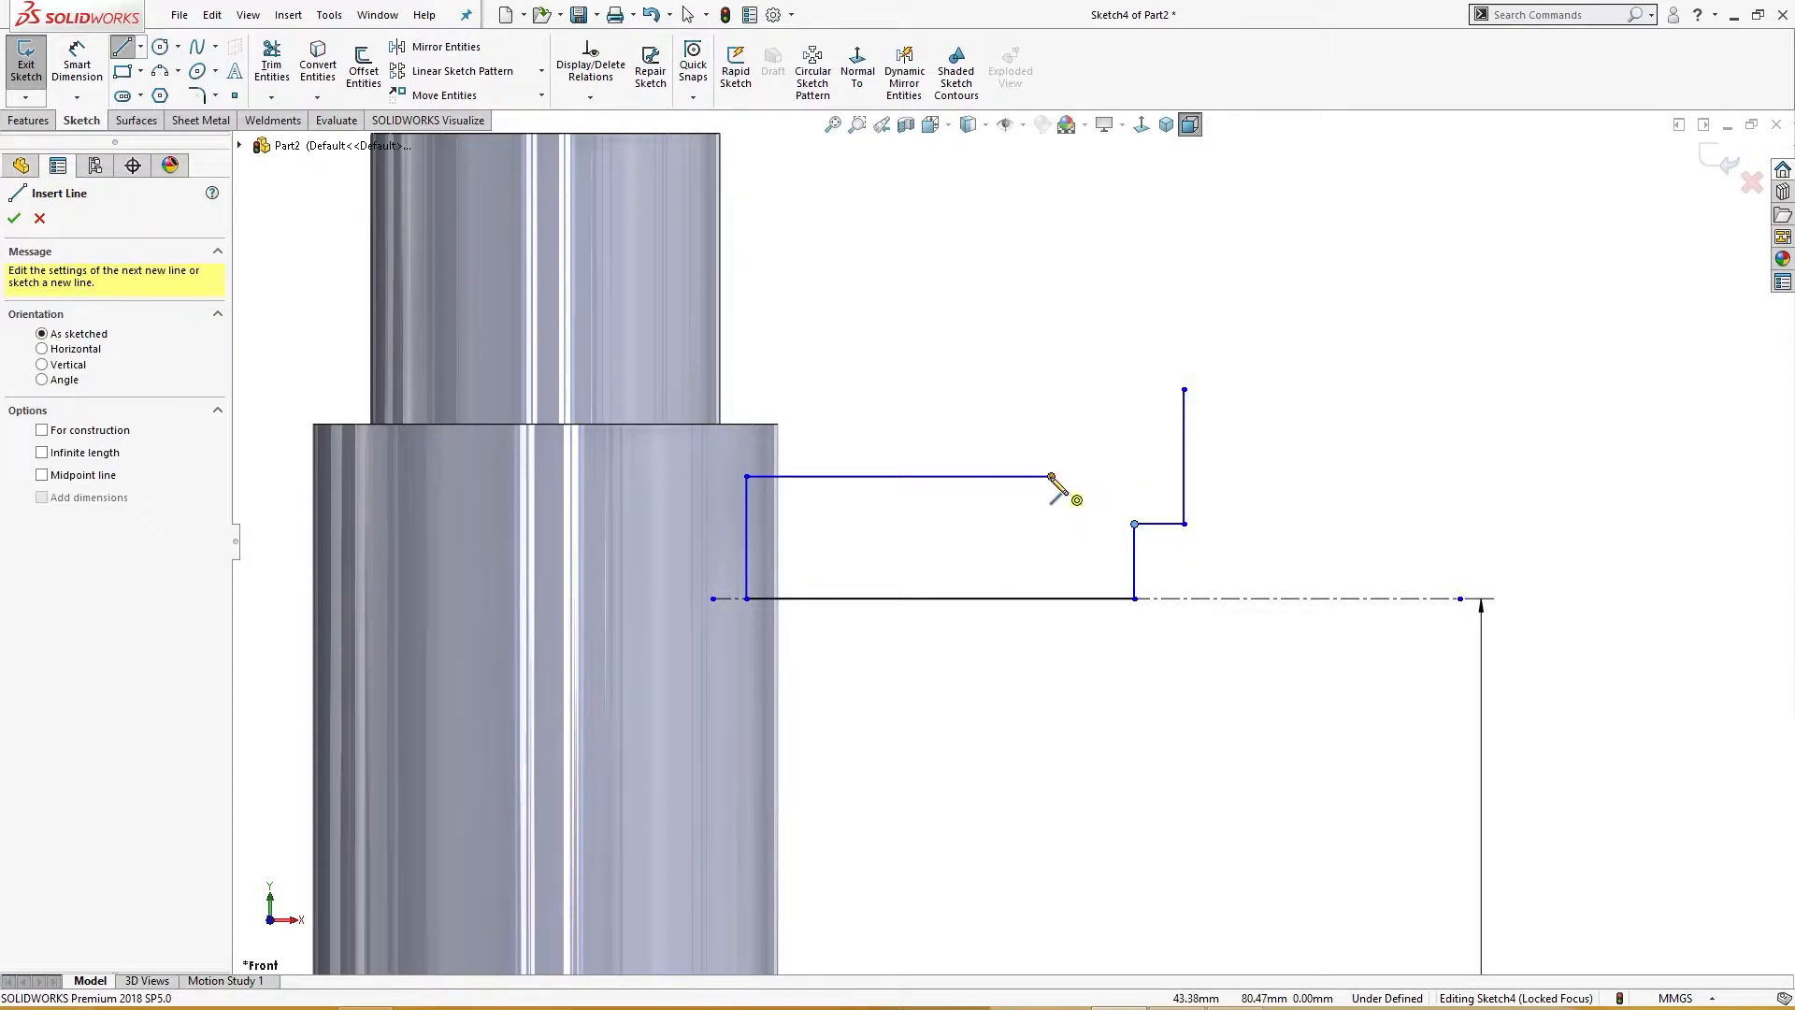
pyautogui.click(1053, 476)
pyautogui.click(1053, 389)
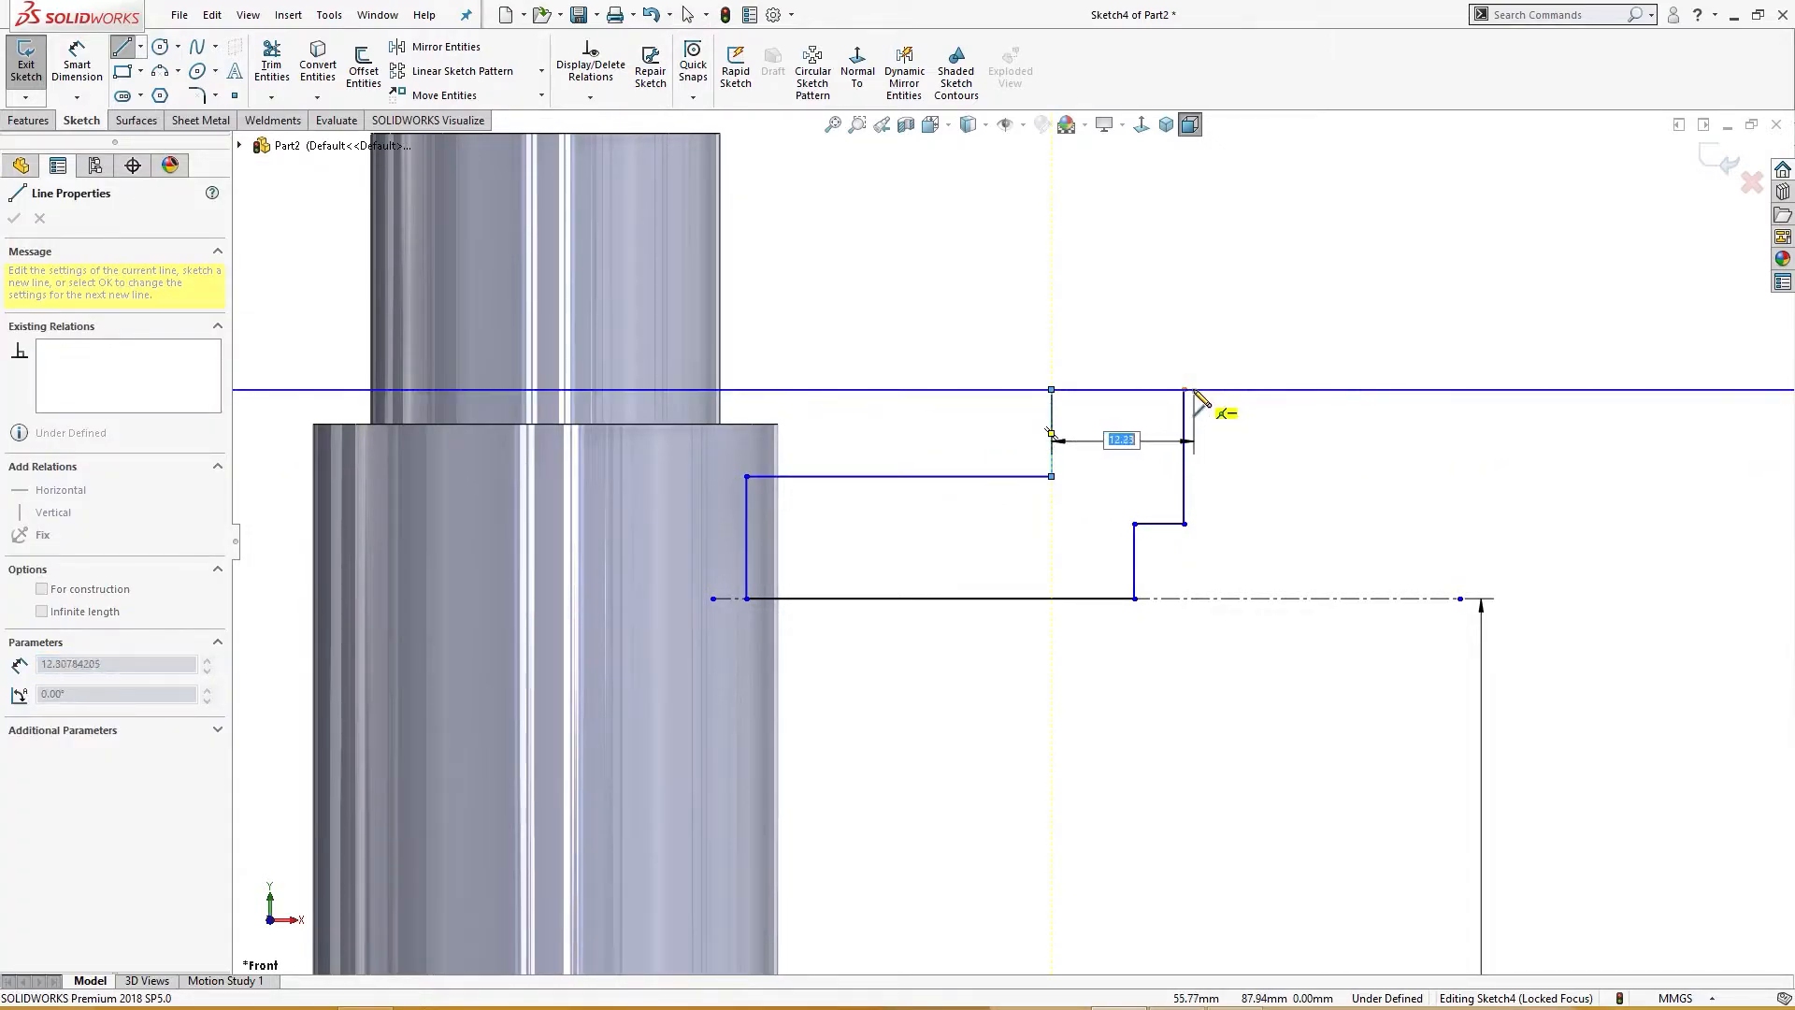
pyautogui.click(1183, 390)
# Step: Dimension the flange's top edge as 10 mm wide
pyautogui.moveTo(1265, 438); pyautogui.dragTo(1267, 222, button='right')
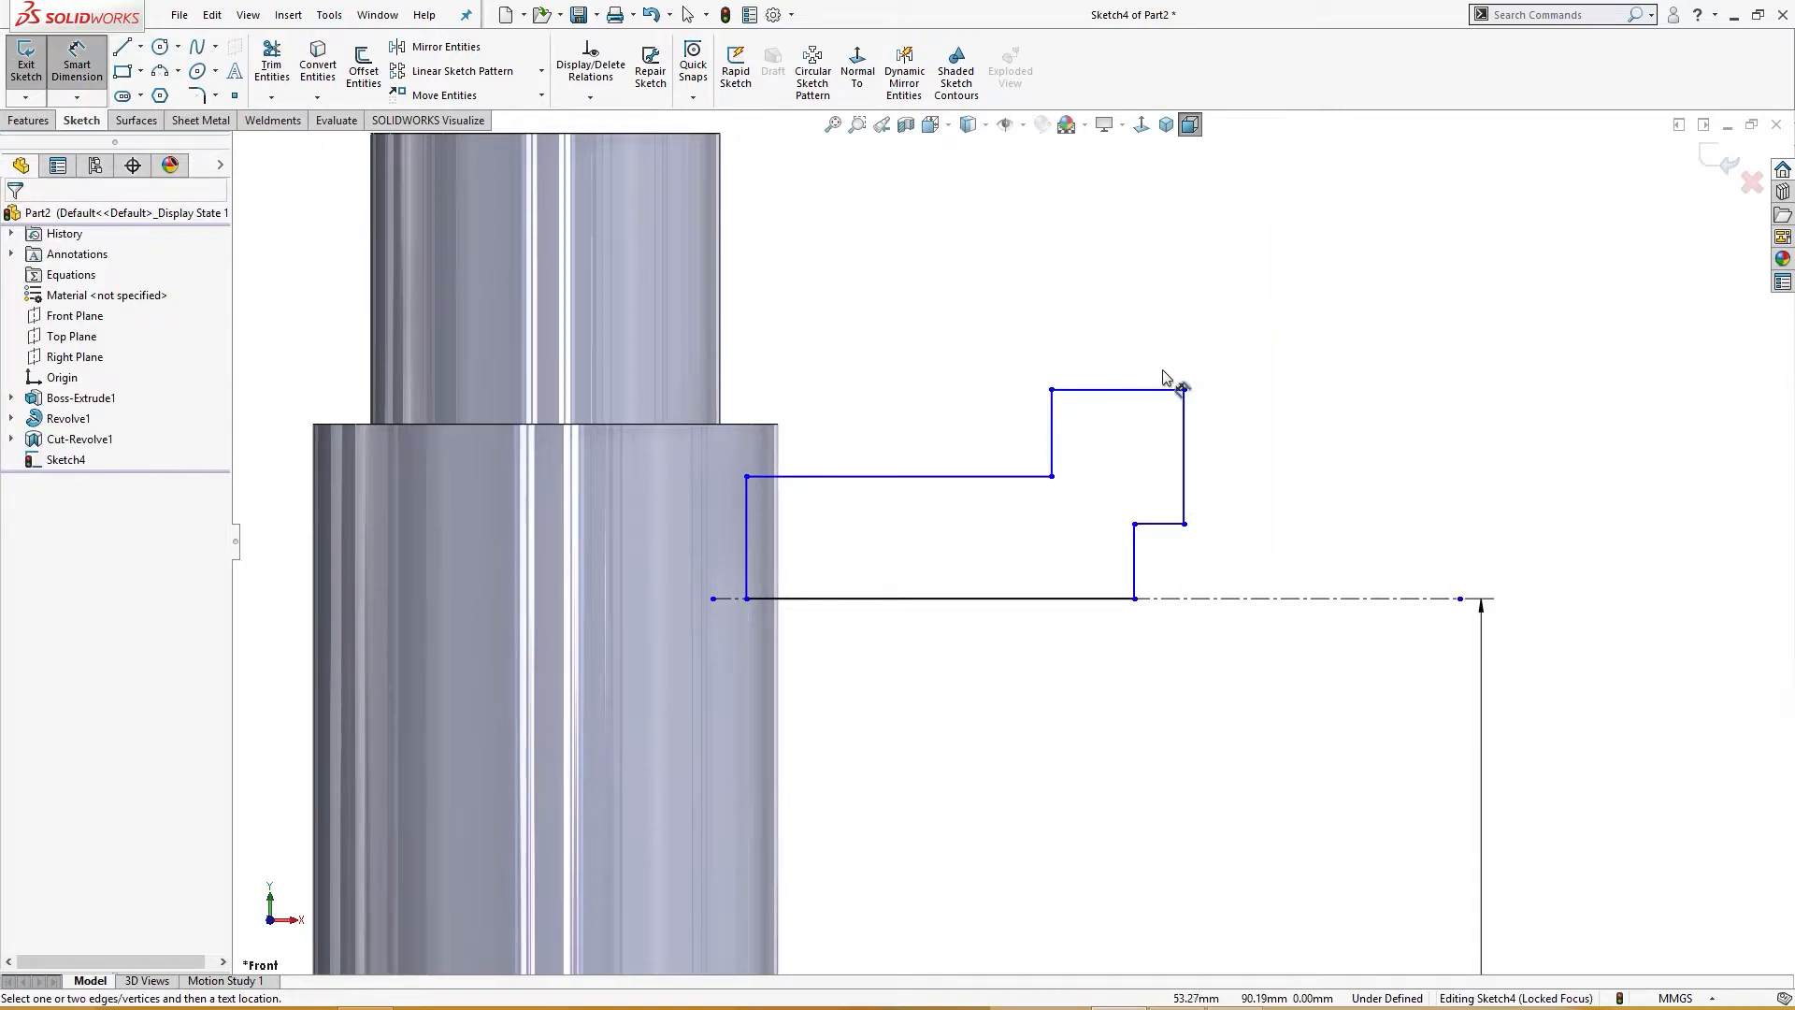
pyautogui.click(1159, 396)
pyautogui.click(1162, 338)
pyautogui.write('10')
pyautogui.press('Return')
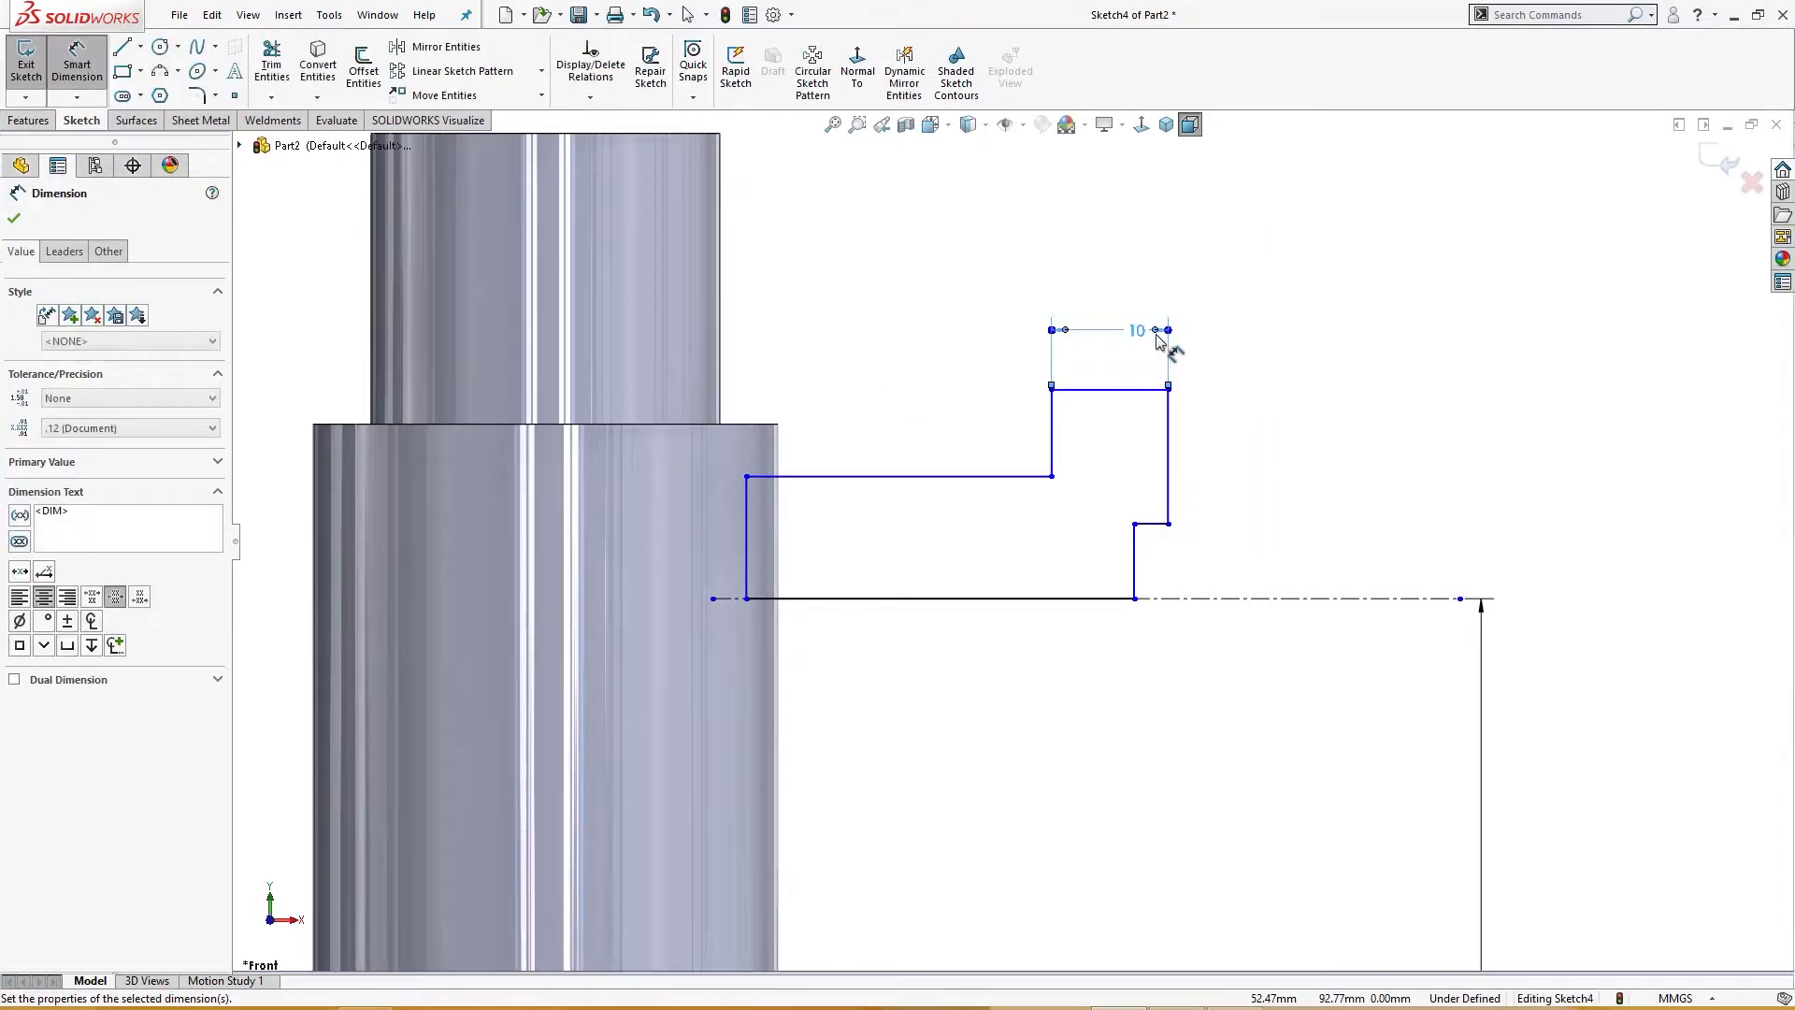
# Step: Dimension the flange's outer height as 80 mm, symmetric about the construction line
pyautogui.click(1159, 390)
pyautogui.click(1292, 602)
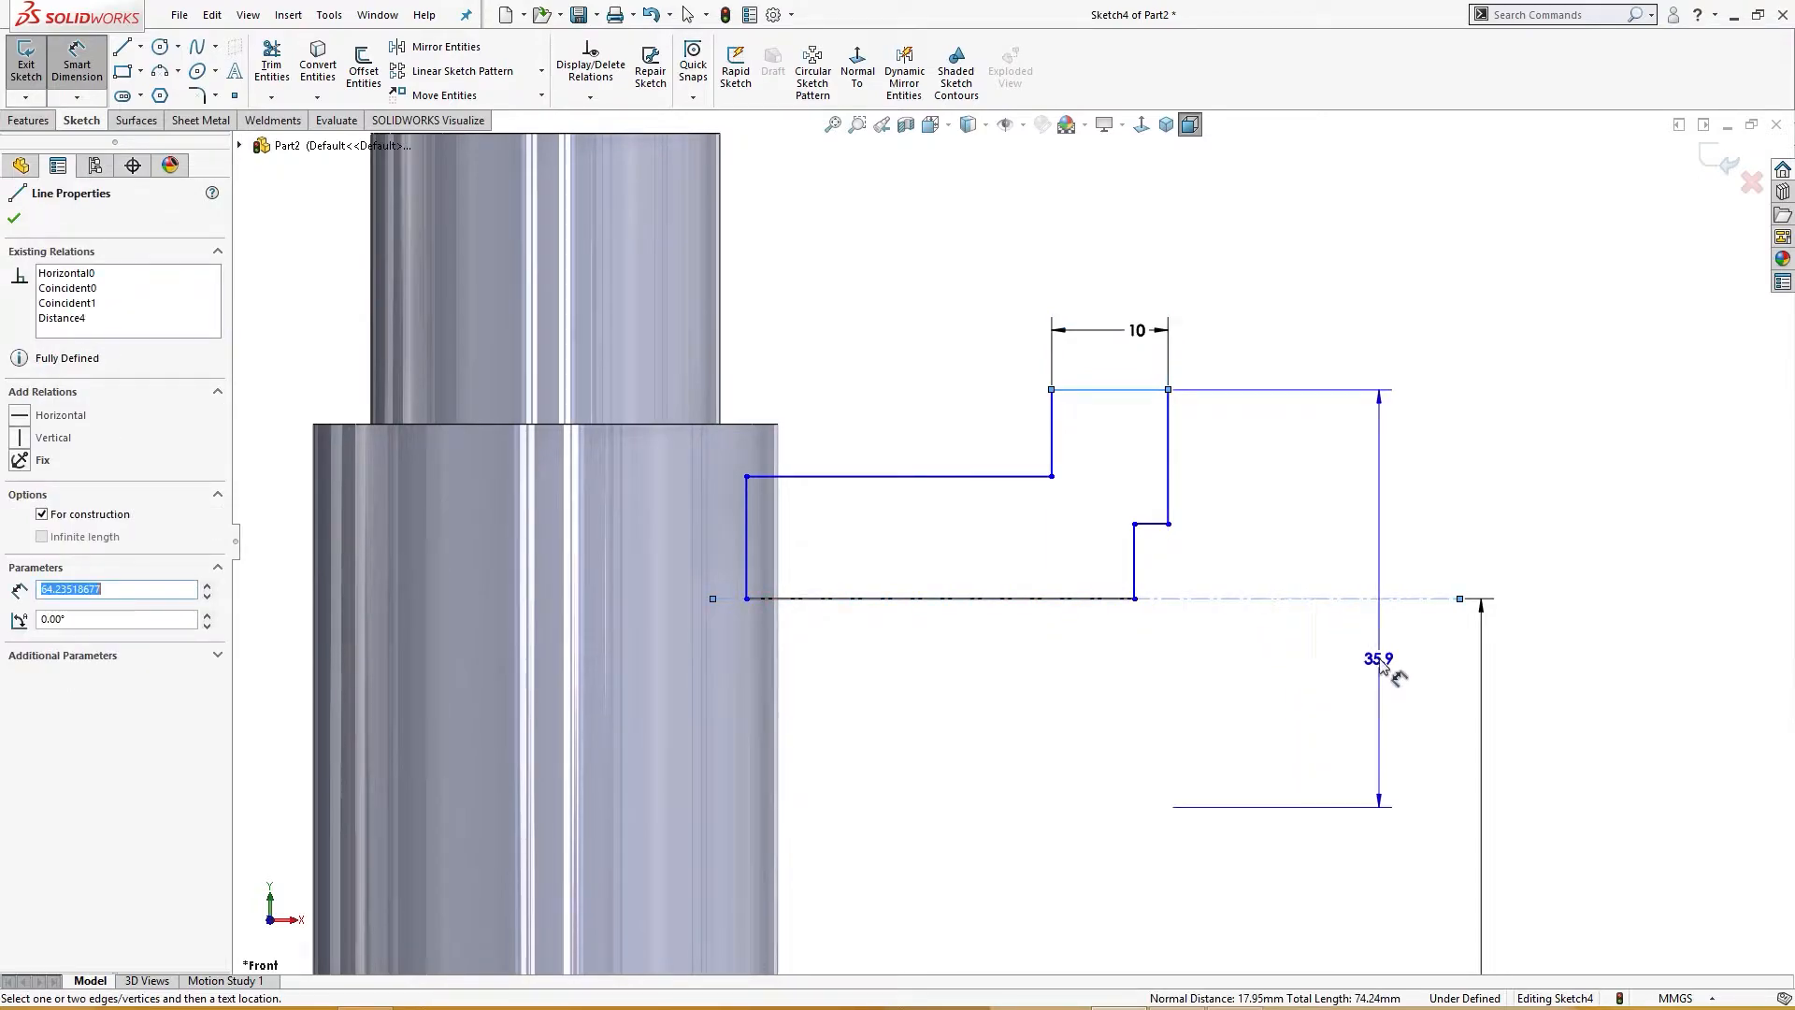
pyautogui.click(1384, 665)
pyautogui.write('80')
pyautogui.press('Return')
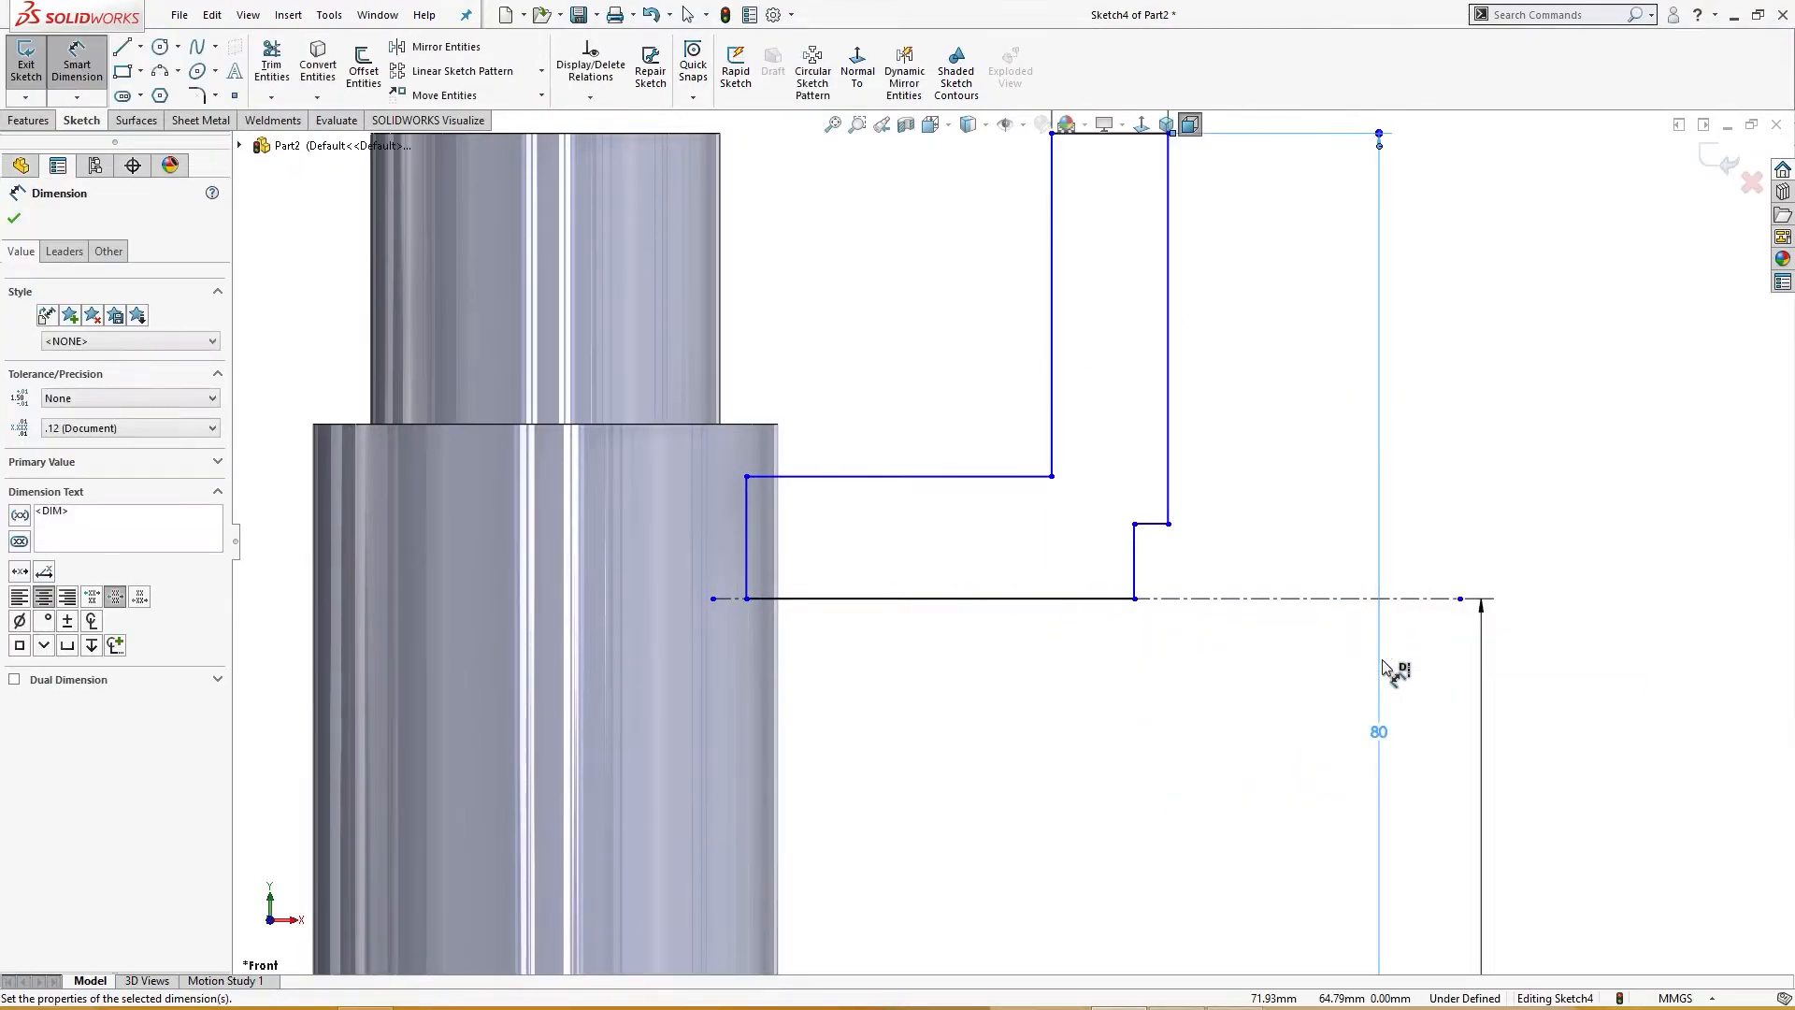
# Step: Dimension the stepped inner edge as 40 mm, symmetric about the construction line
pyautogui.scroll(2, 1346, 613)
pyautogui.scroll(-2, 1171, 559)
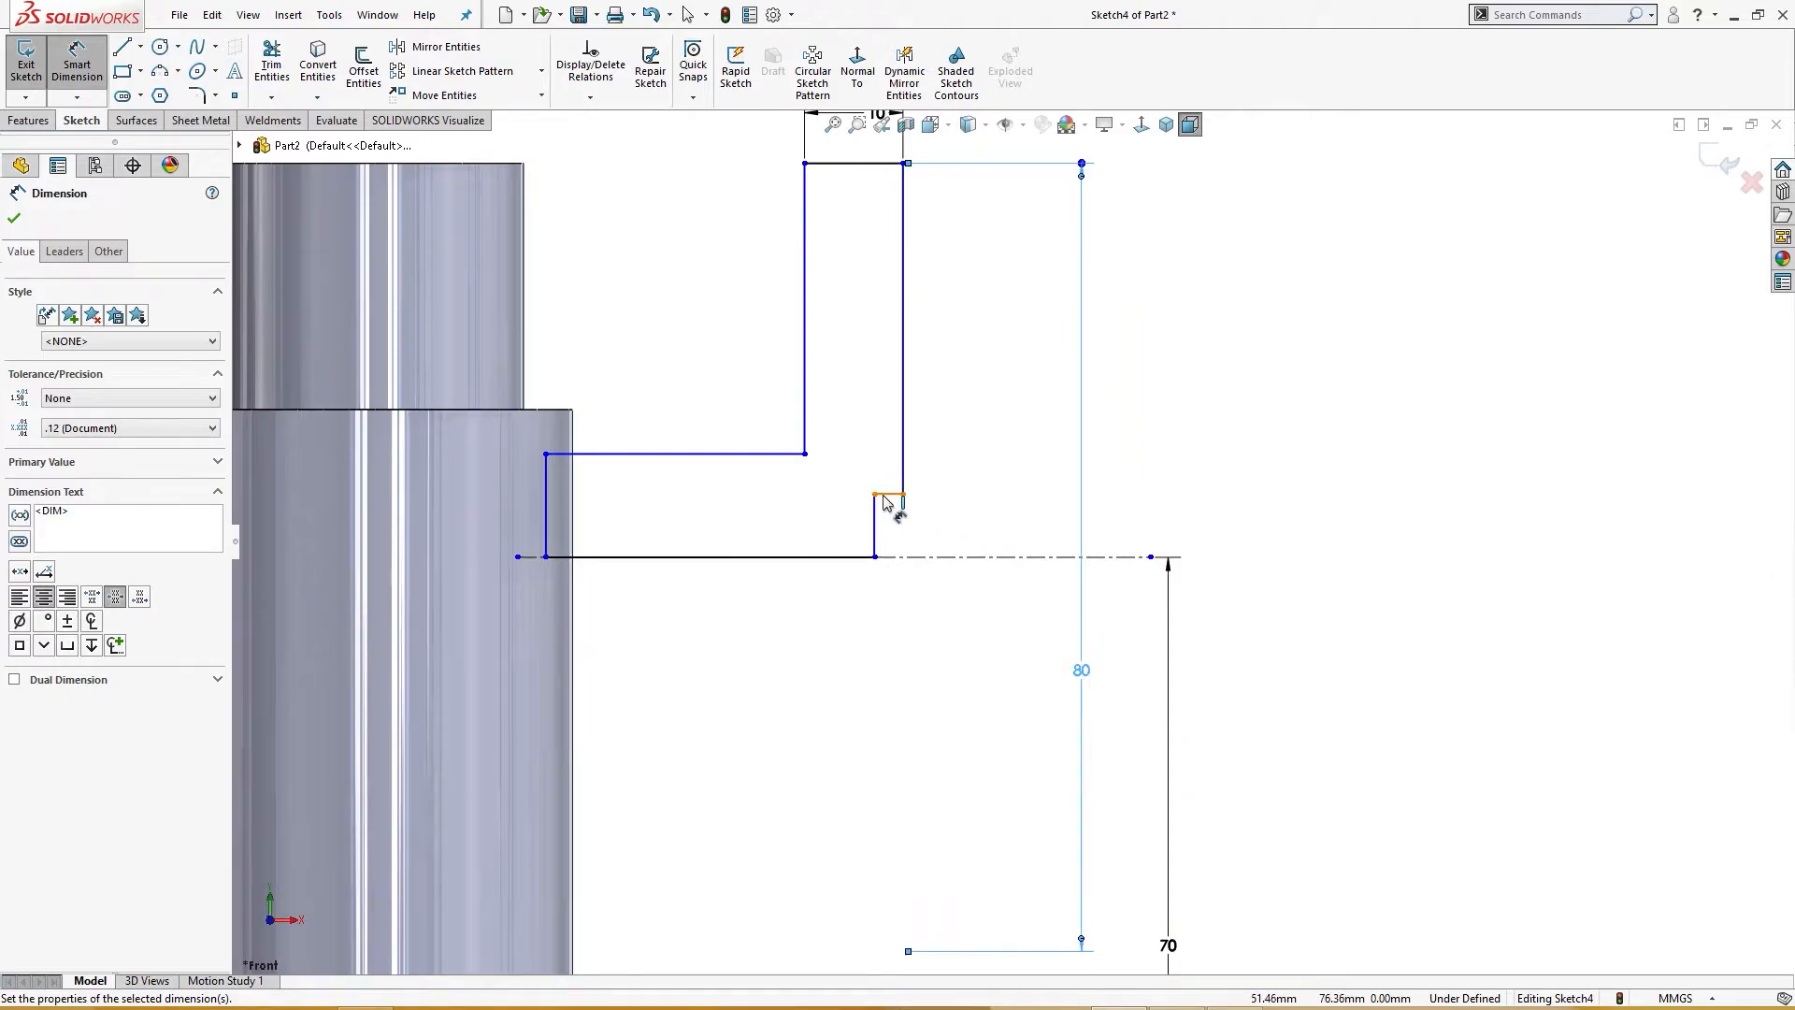
pyautogui.click(885, 493)
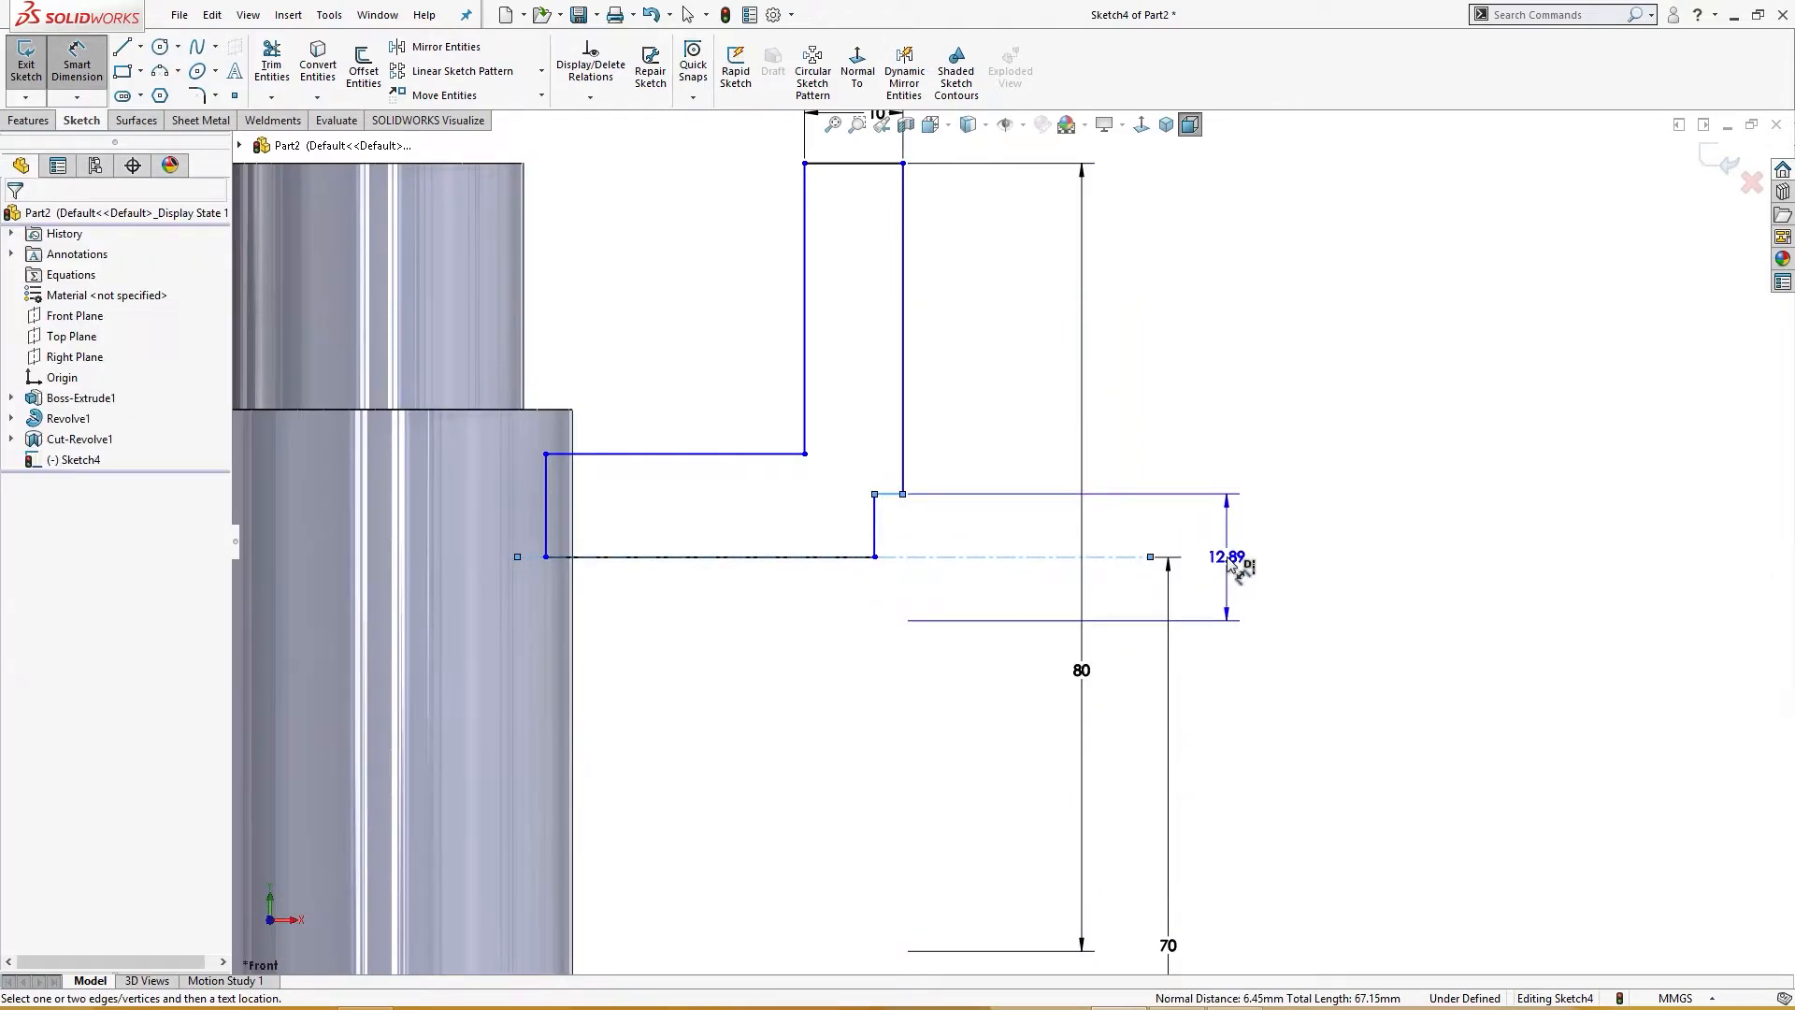
pyautogui.click(1221, 552)
pyautogui.write('40')
pyautogui.press('Return')
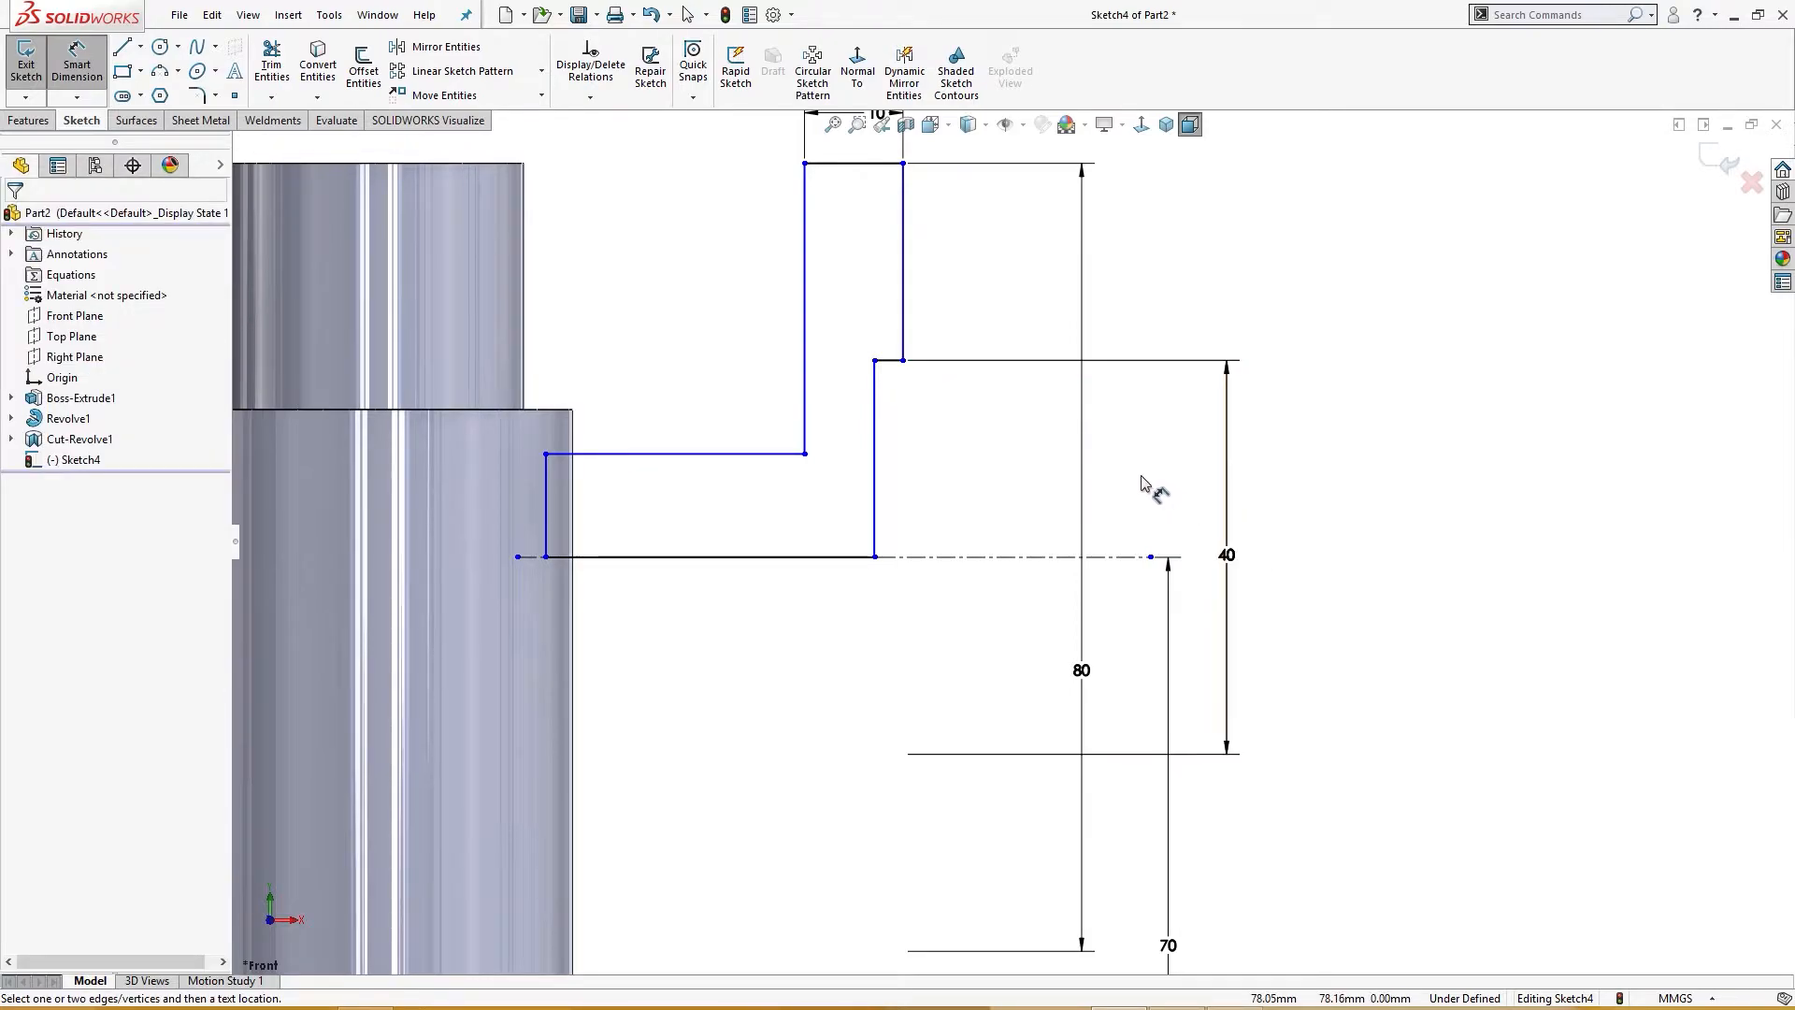
# Step: Set the step's horizontal offset to 2 mm
pyautogui.click(889, 359)
pyautogui.click(972, 441)
pyautogui.write('2')
pyautogui.press('Return')
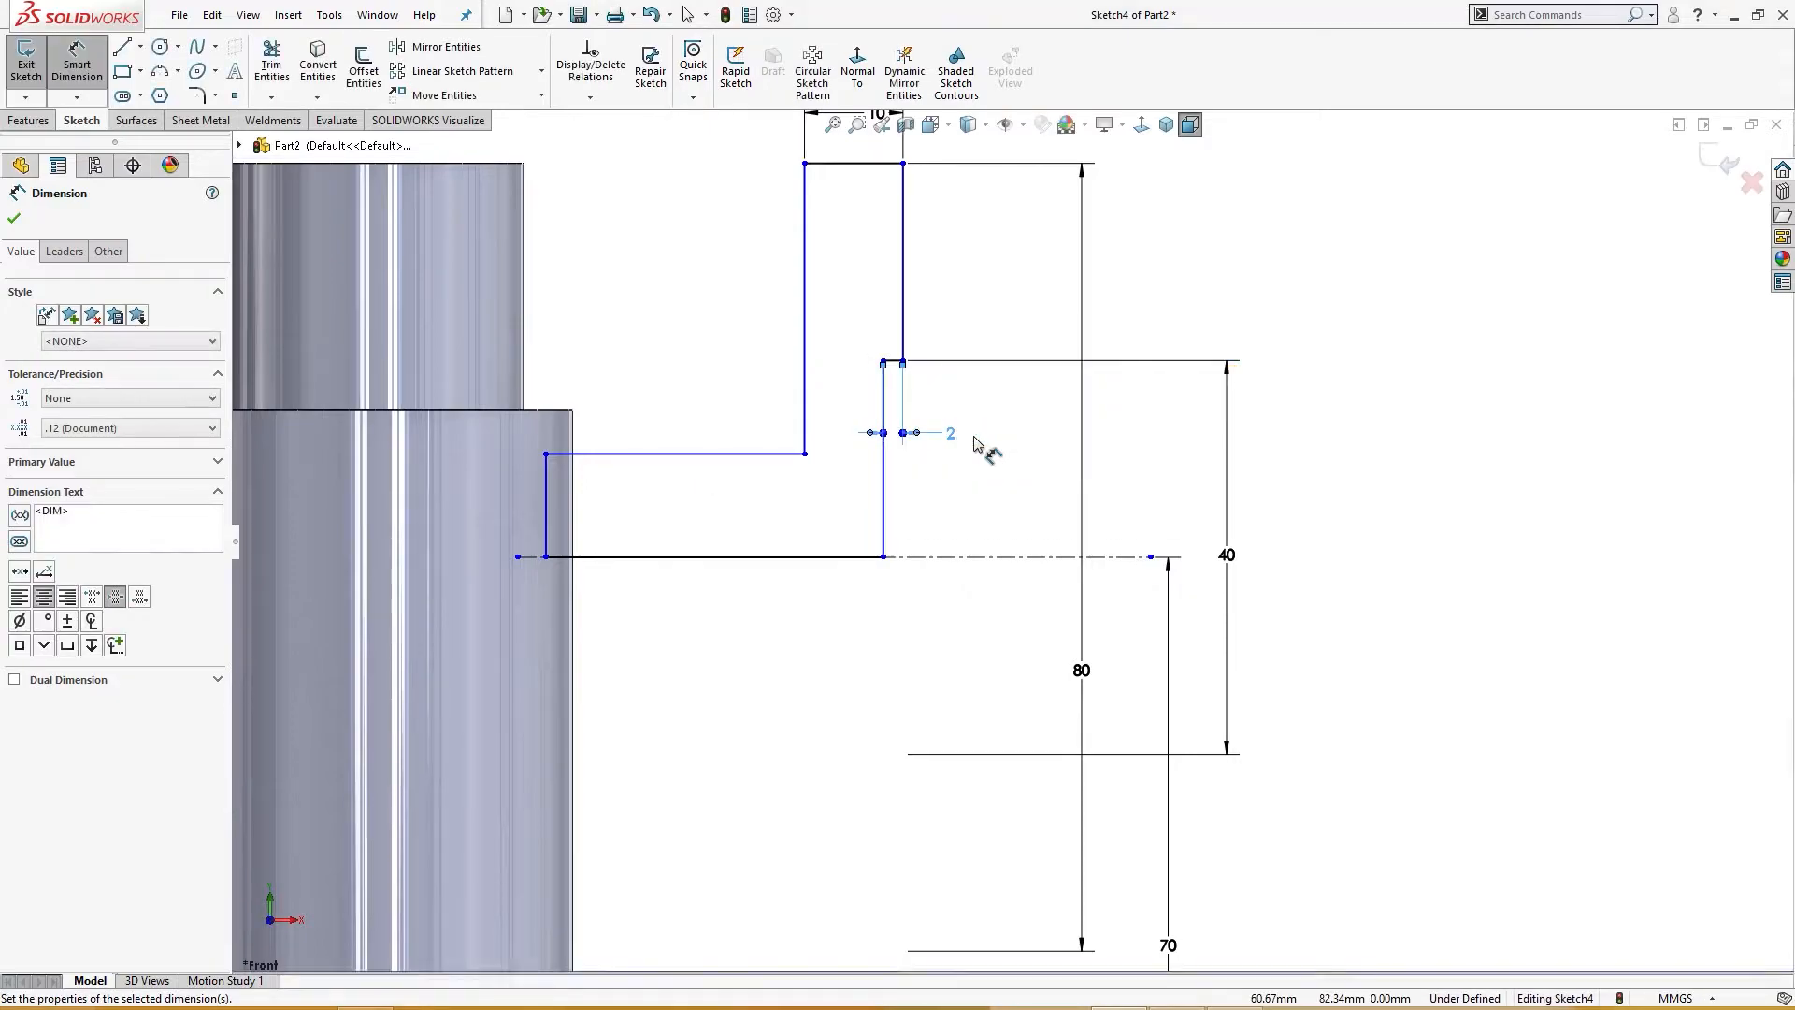
# Step: Dimension the flange's outer face 55 mm from the origin
pyautogui.scroll(3, 973, 442)
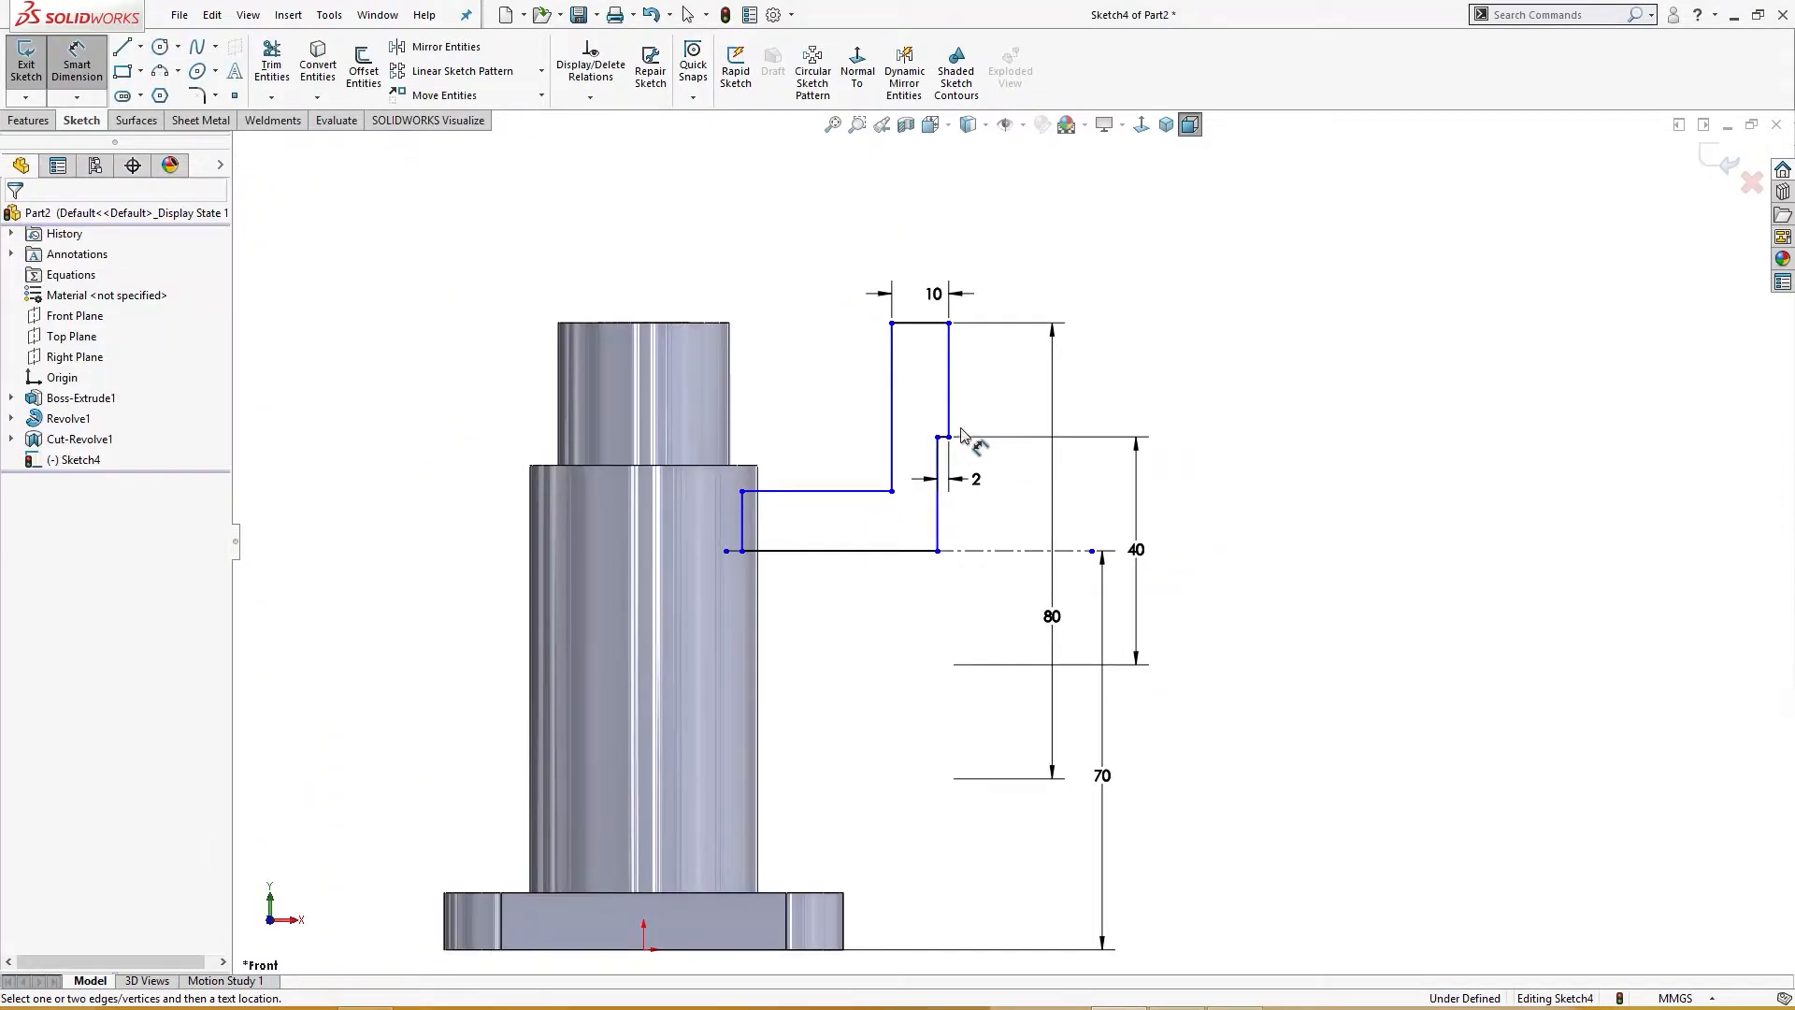
pyautogui.click(951, 413)
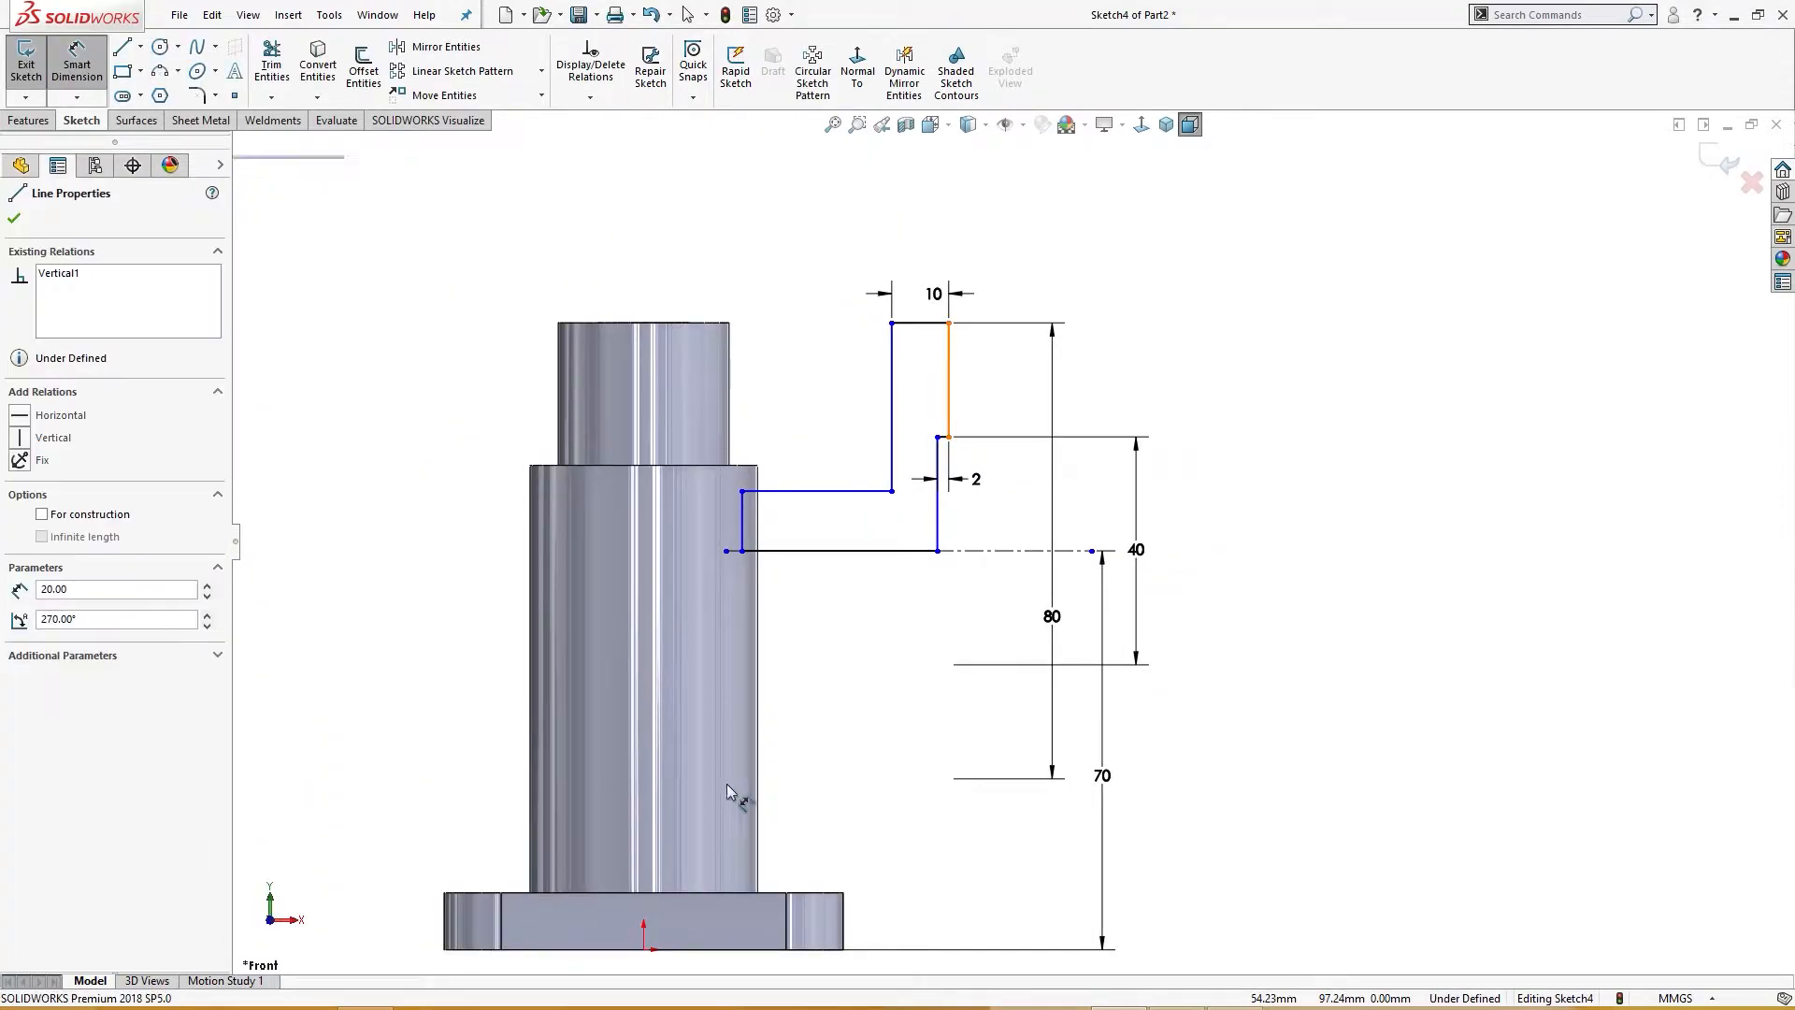
pyautogui.click(644, 950)
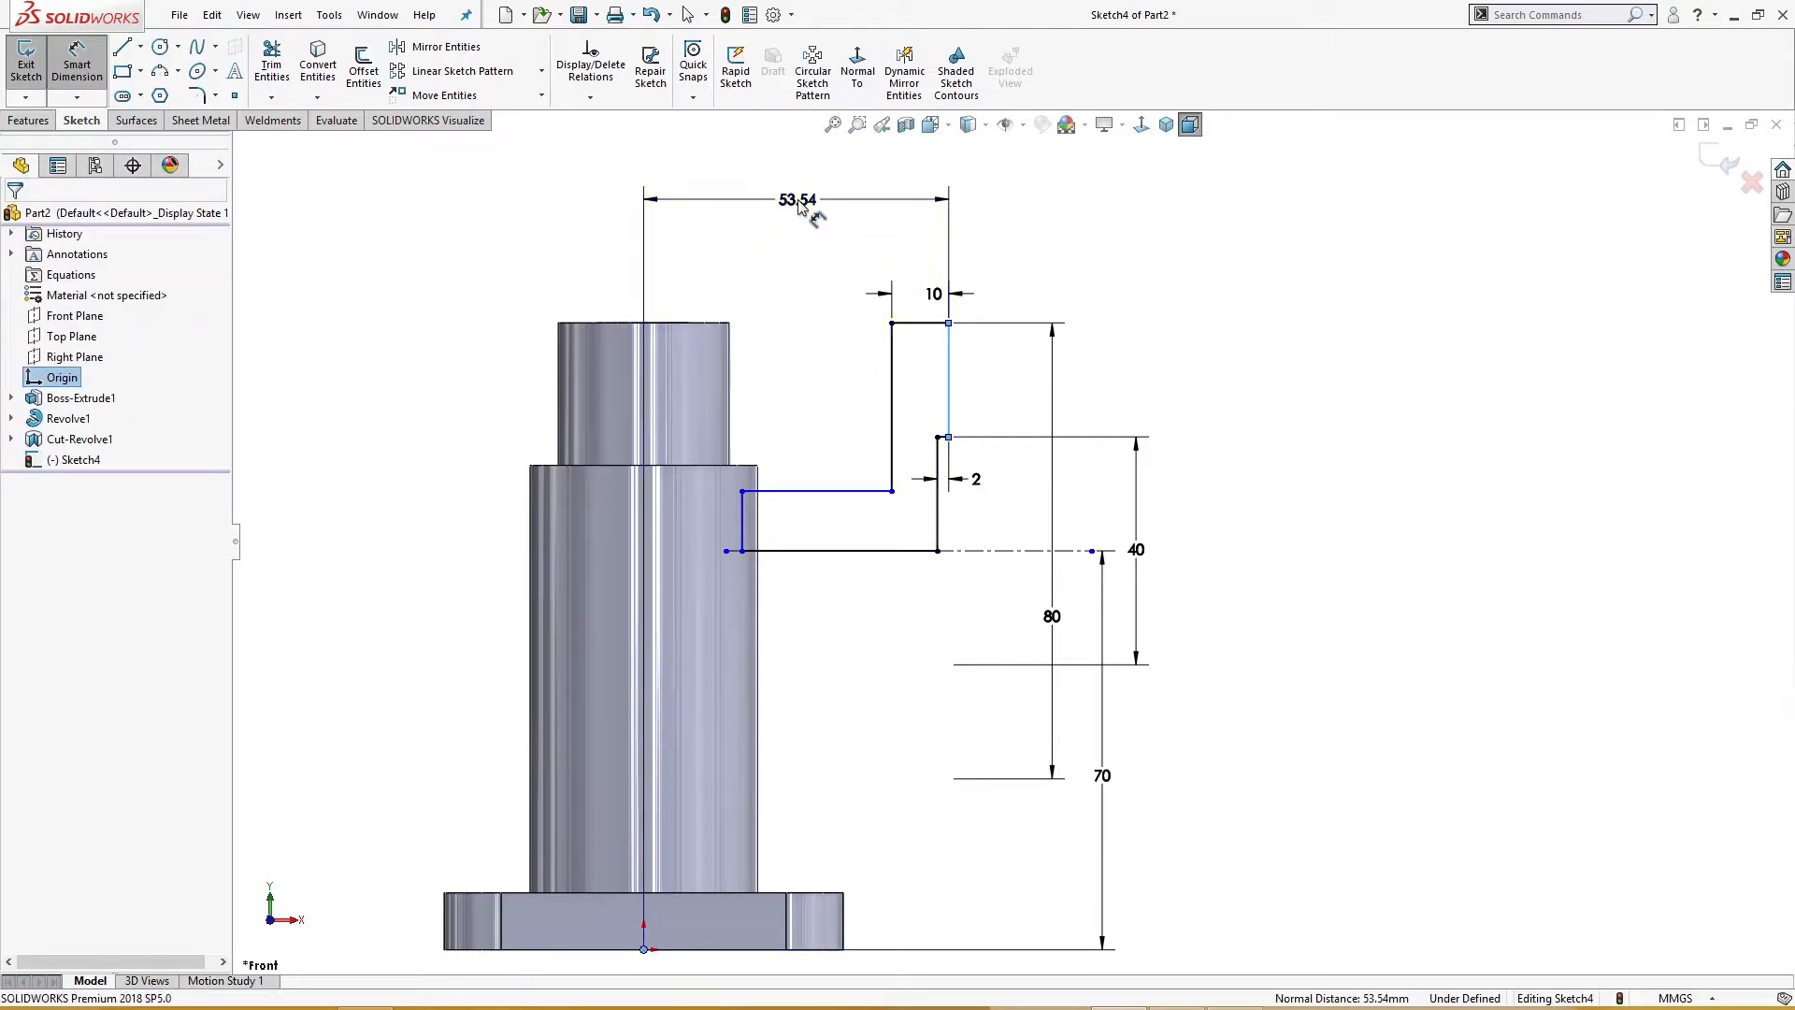
pyautogui.click(801, 208)
pyautogui.write('55')
pyautogui.press('Return')
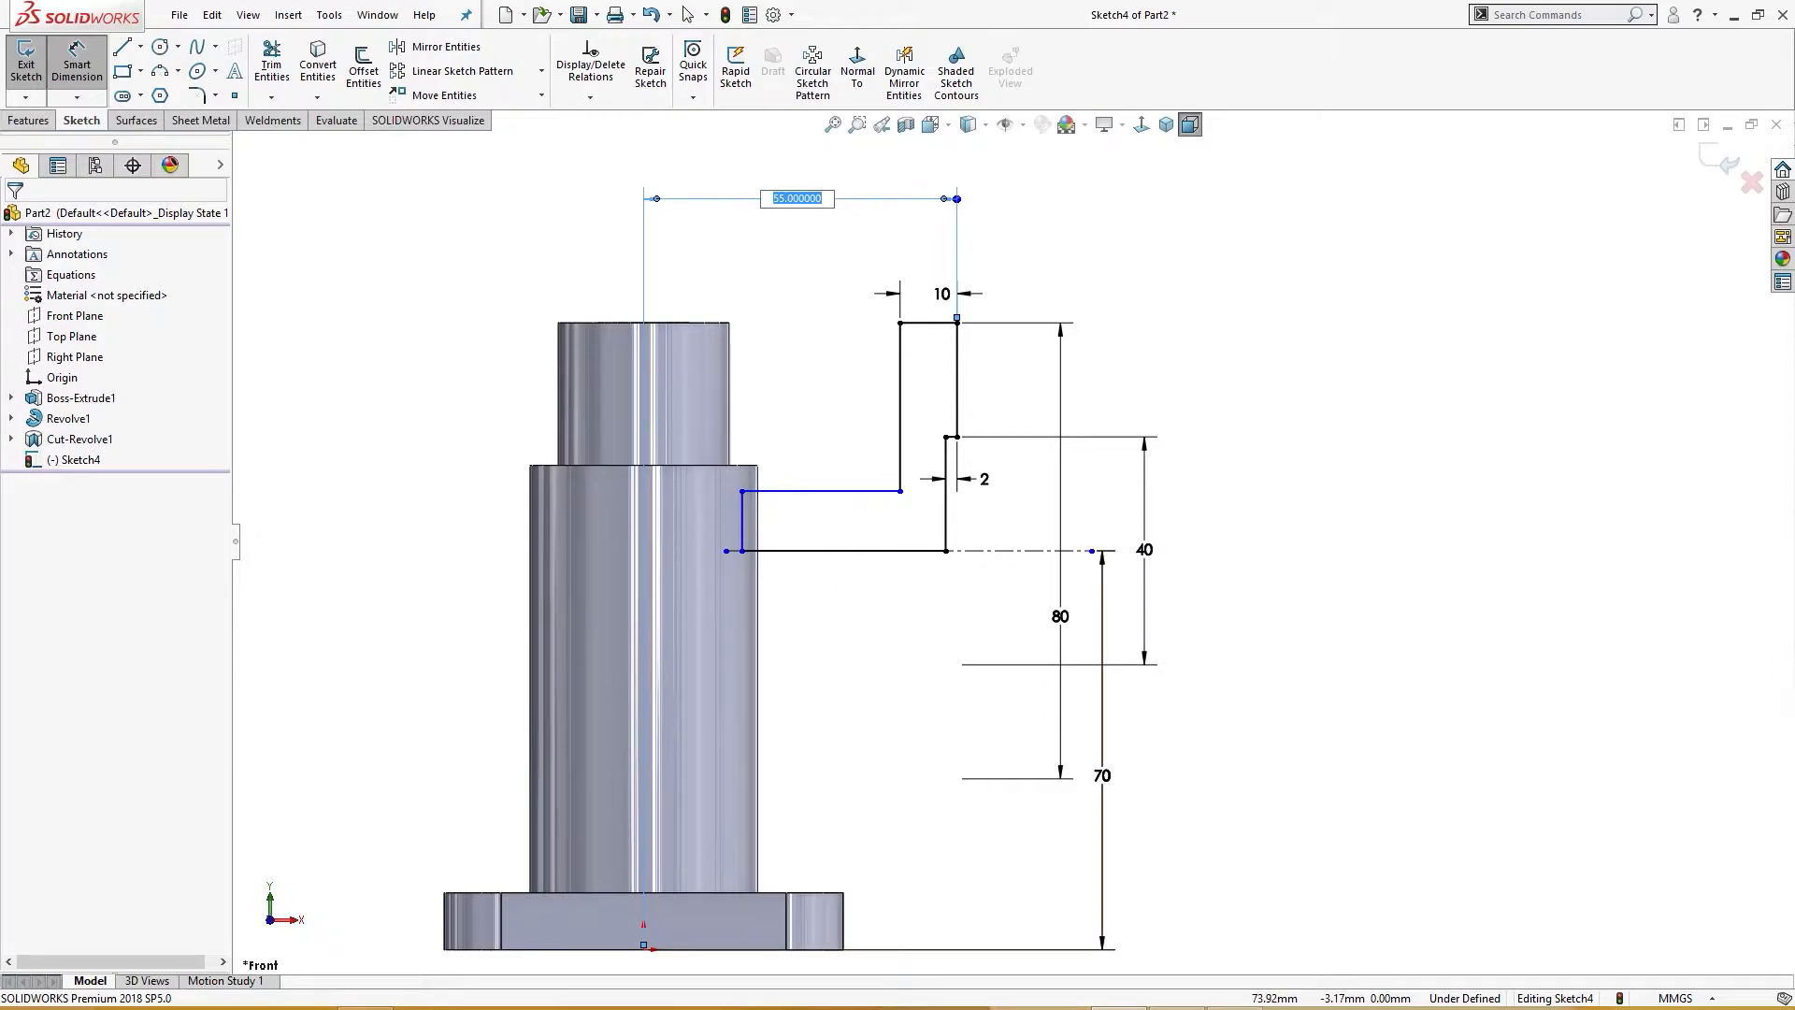
# Step: Check the drawing, then dimension the branch pipe's height as 30 mm, symmetric about the construction line
pyautogui.click(1175, 1008)
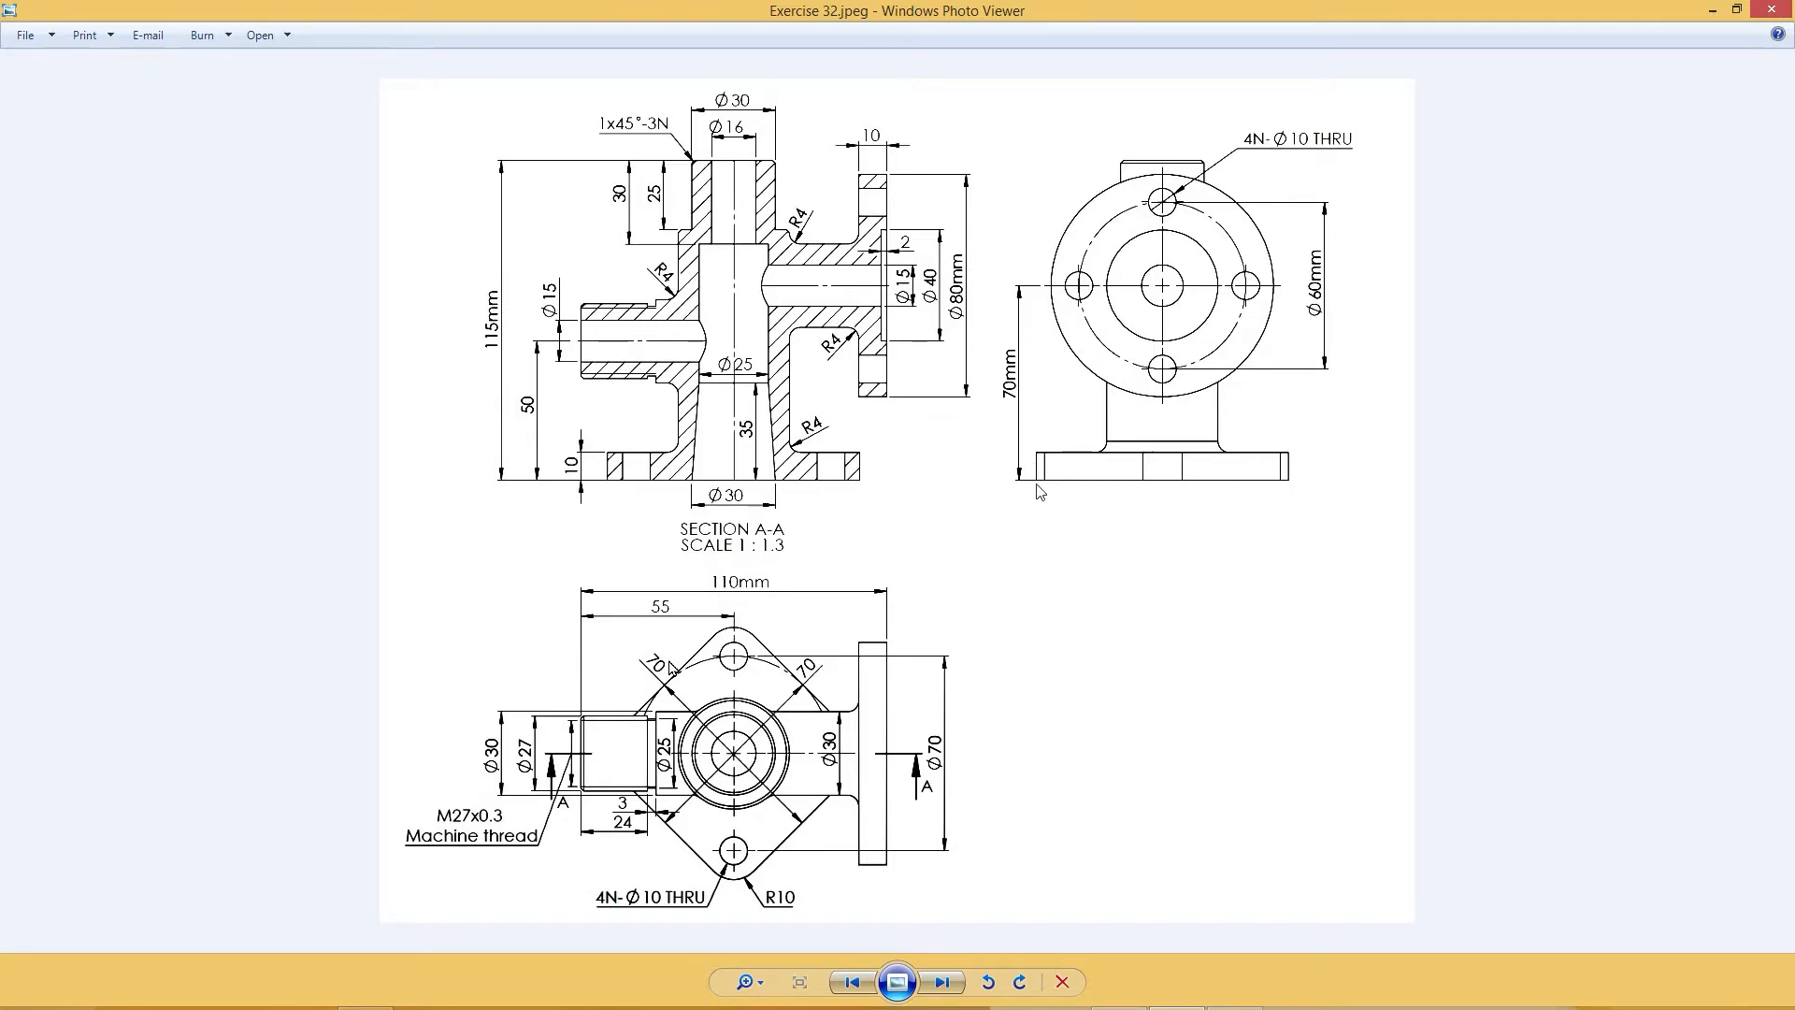
pyautogui.click(1712, 11)
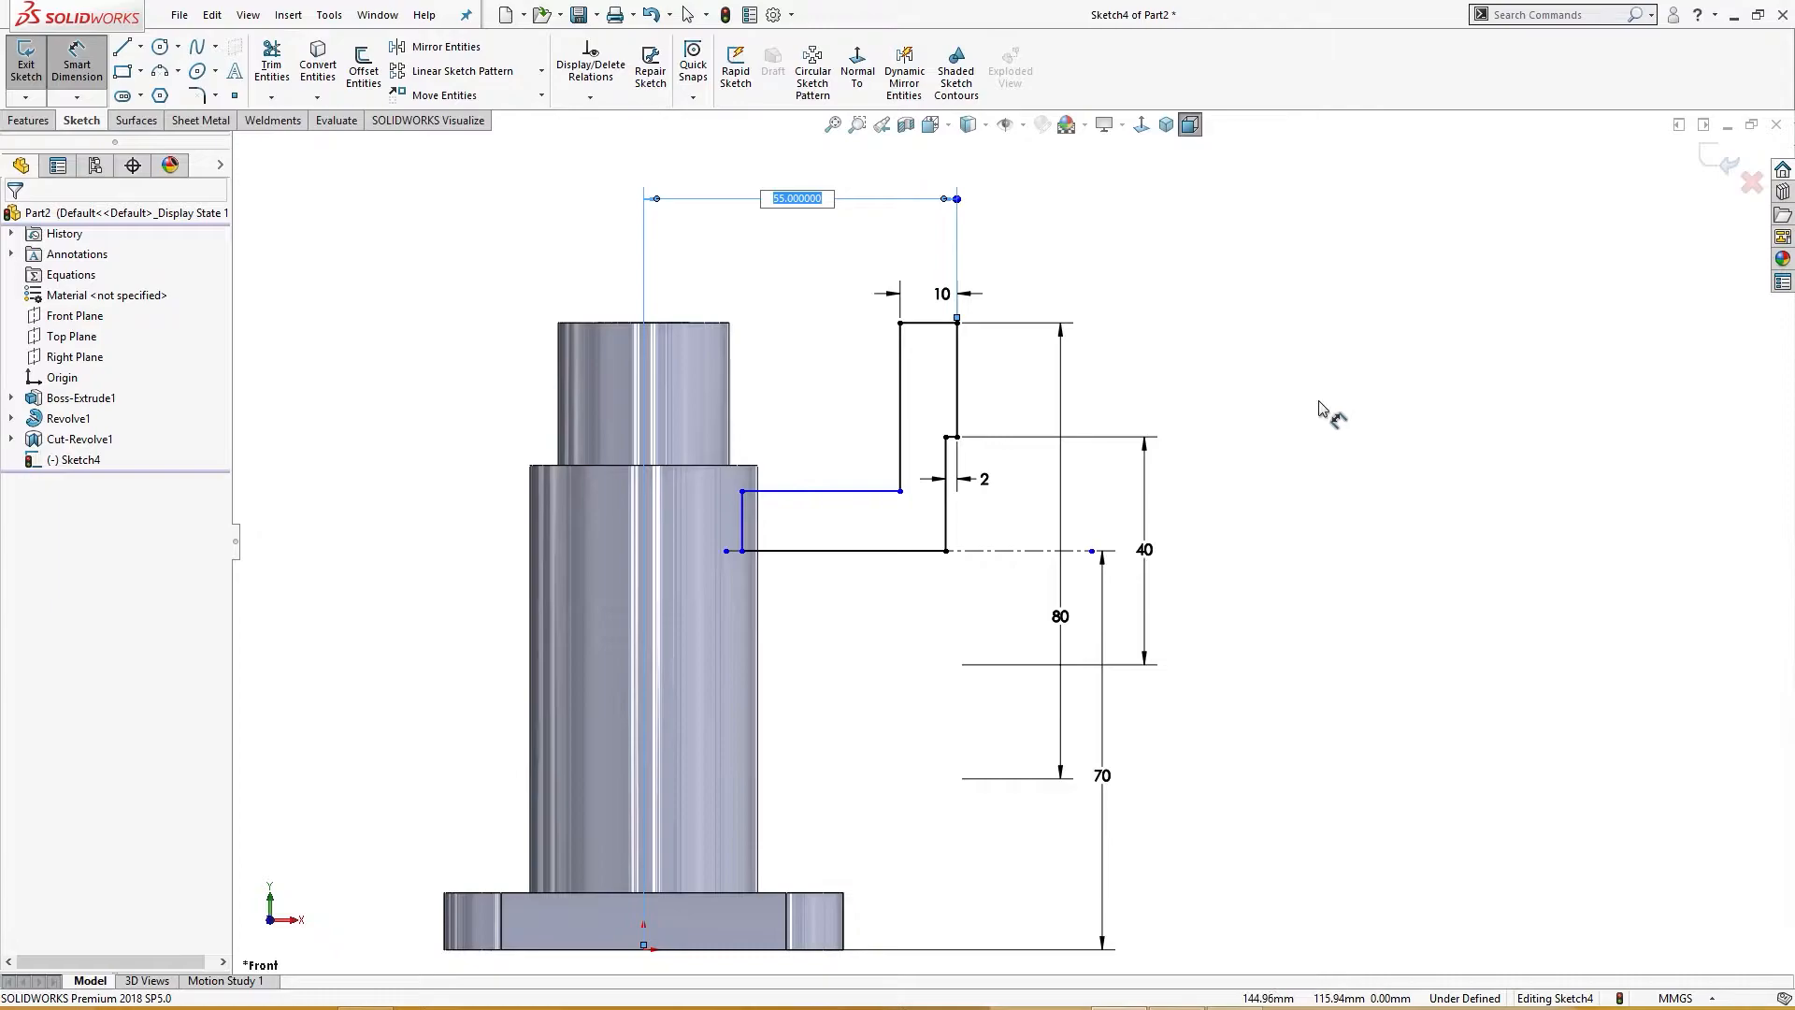
pyautogui.click(935, 550)
pyautogui.click(986, 551)
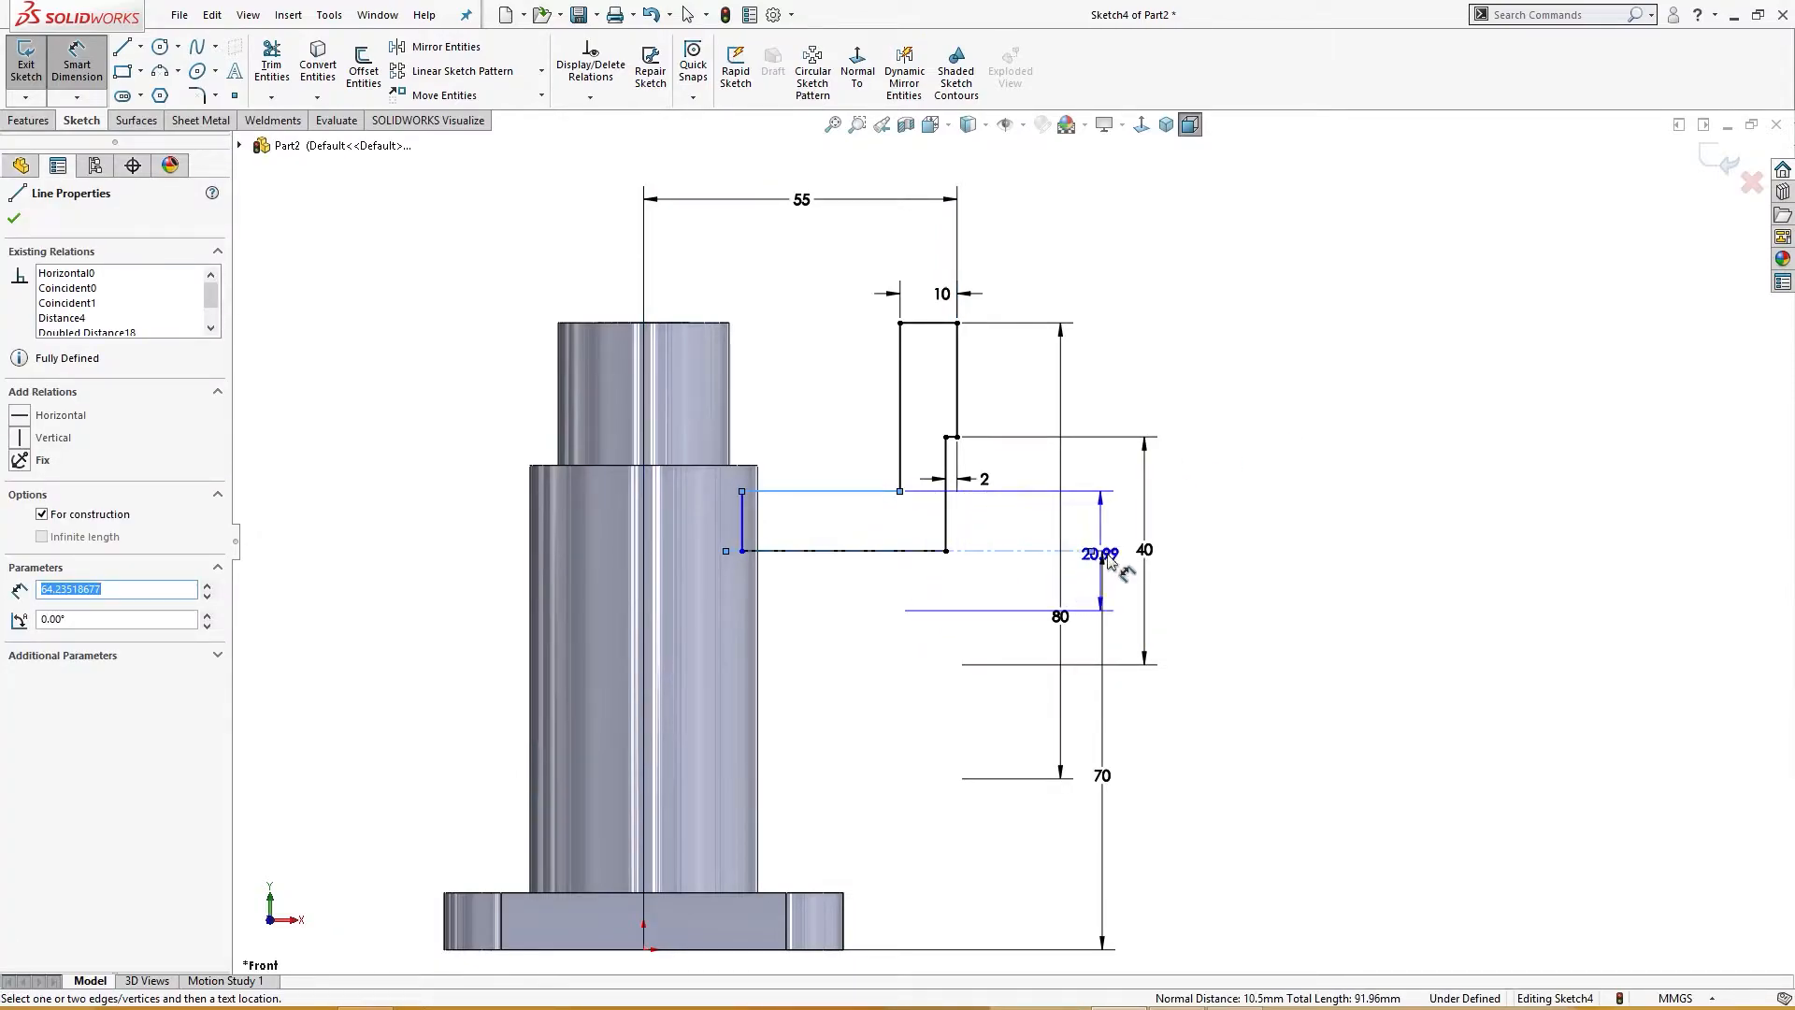
pyautogui.click(1129, 558)
pyautogui.write('30')
pyautogui.press('Return')
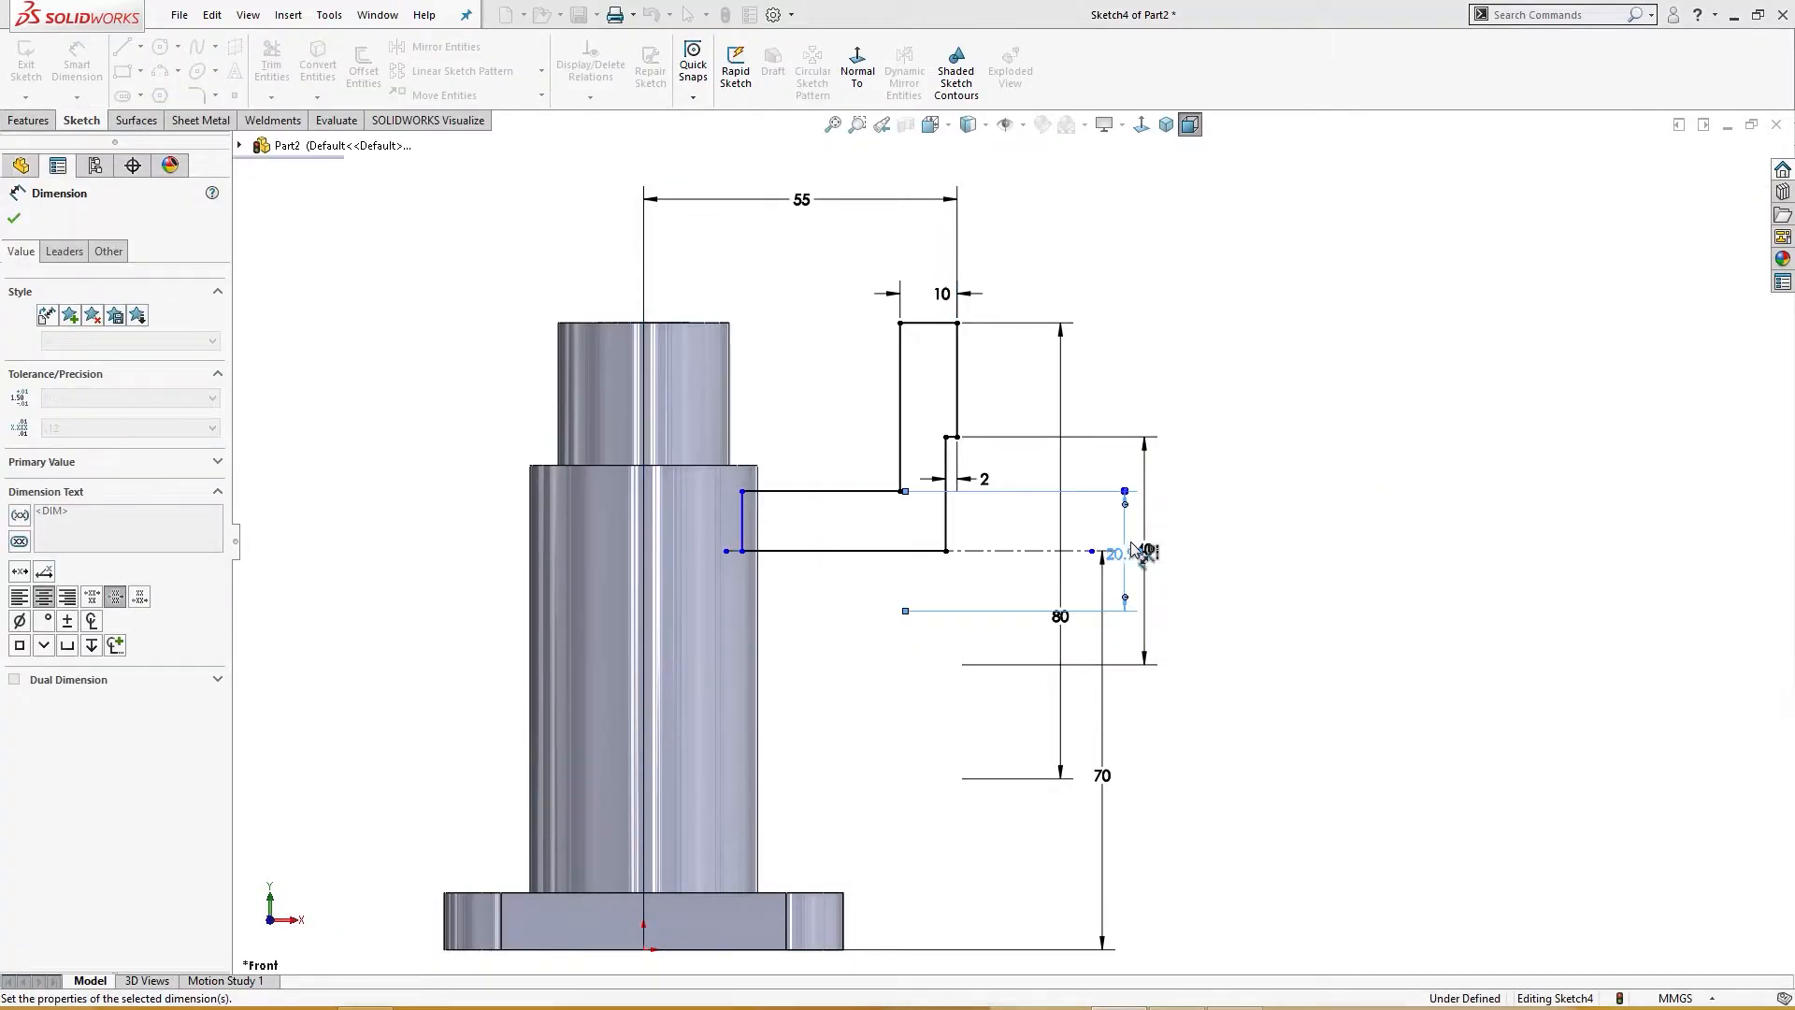
pyautogui.click(1463, 224)
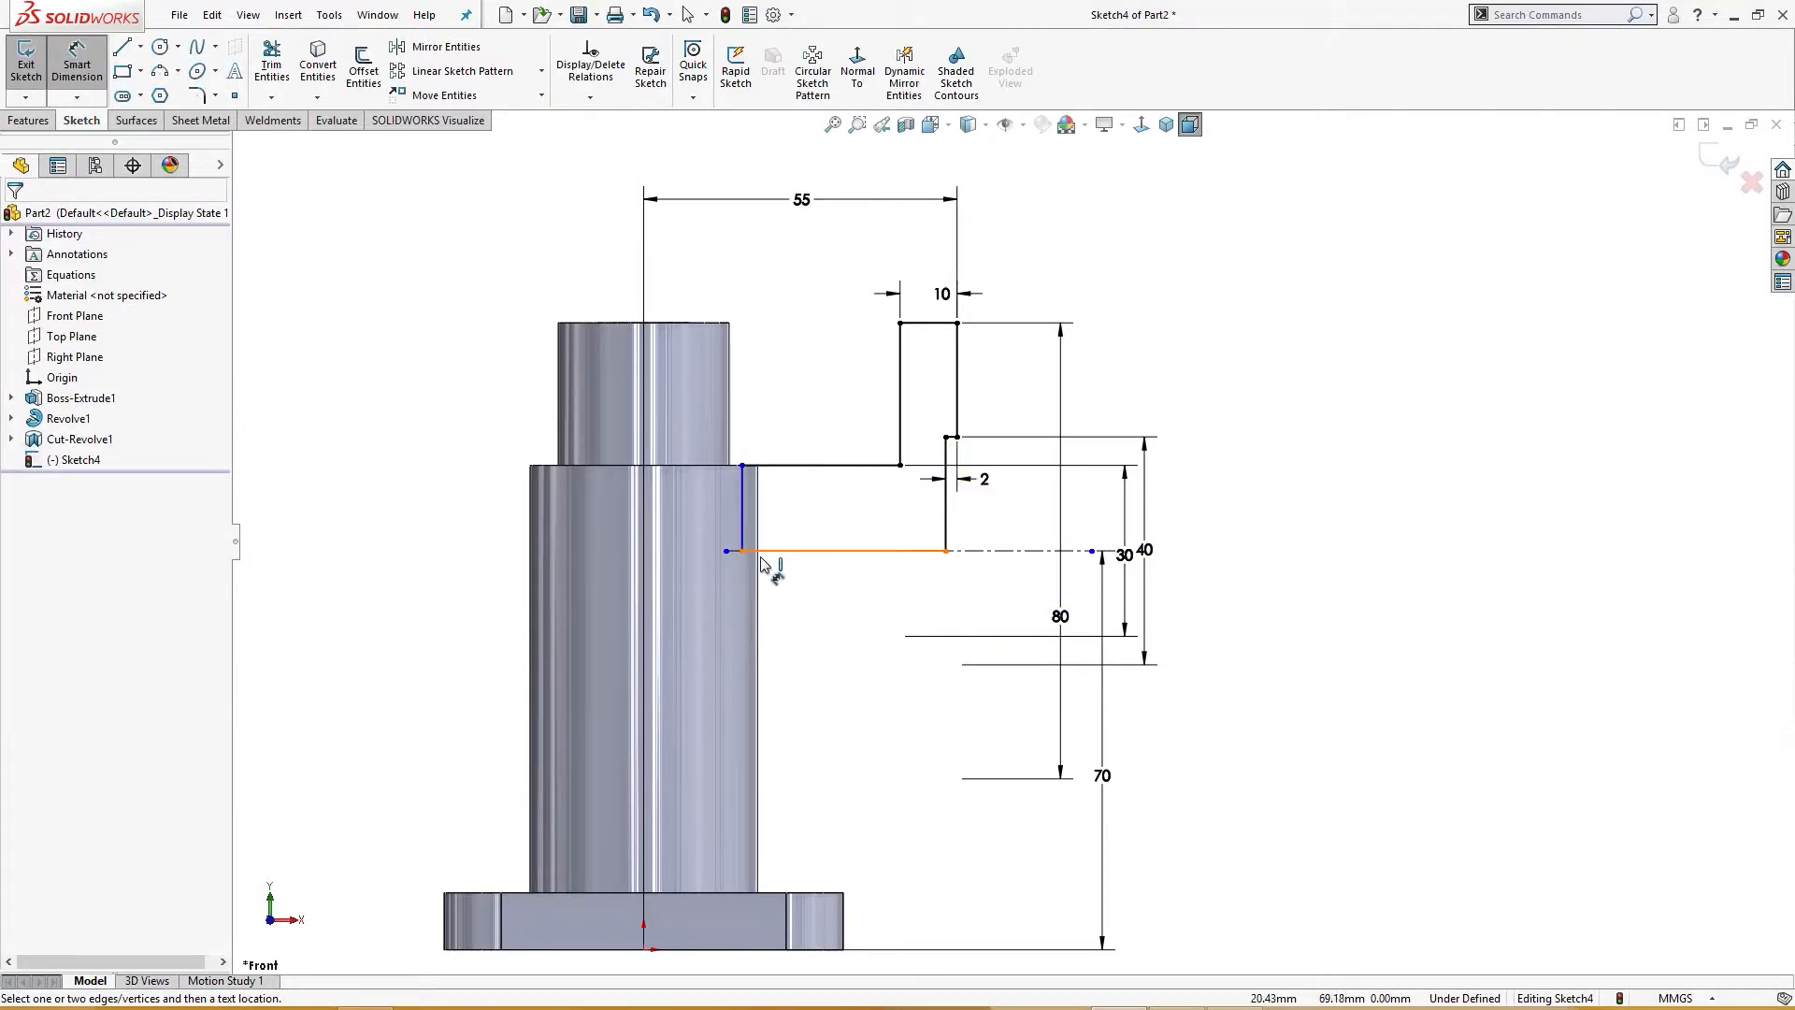
# Step: Extend the construction line's inner end to the pipe's vertical centerline
pyautogui.scroll(-2, 843, 542)
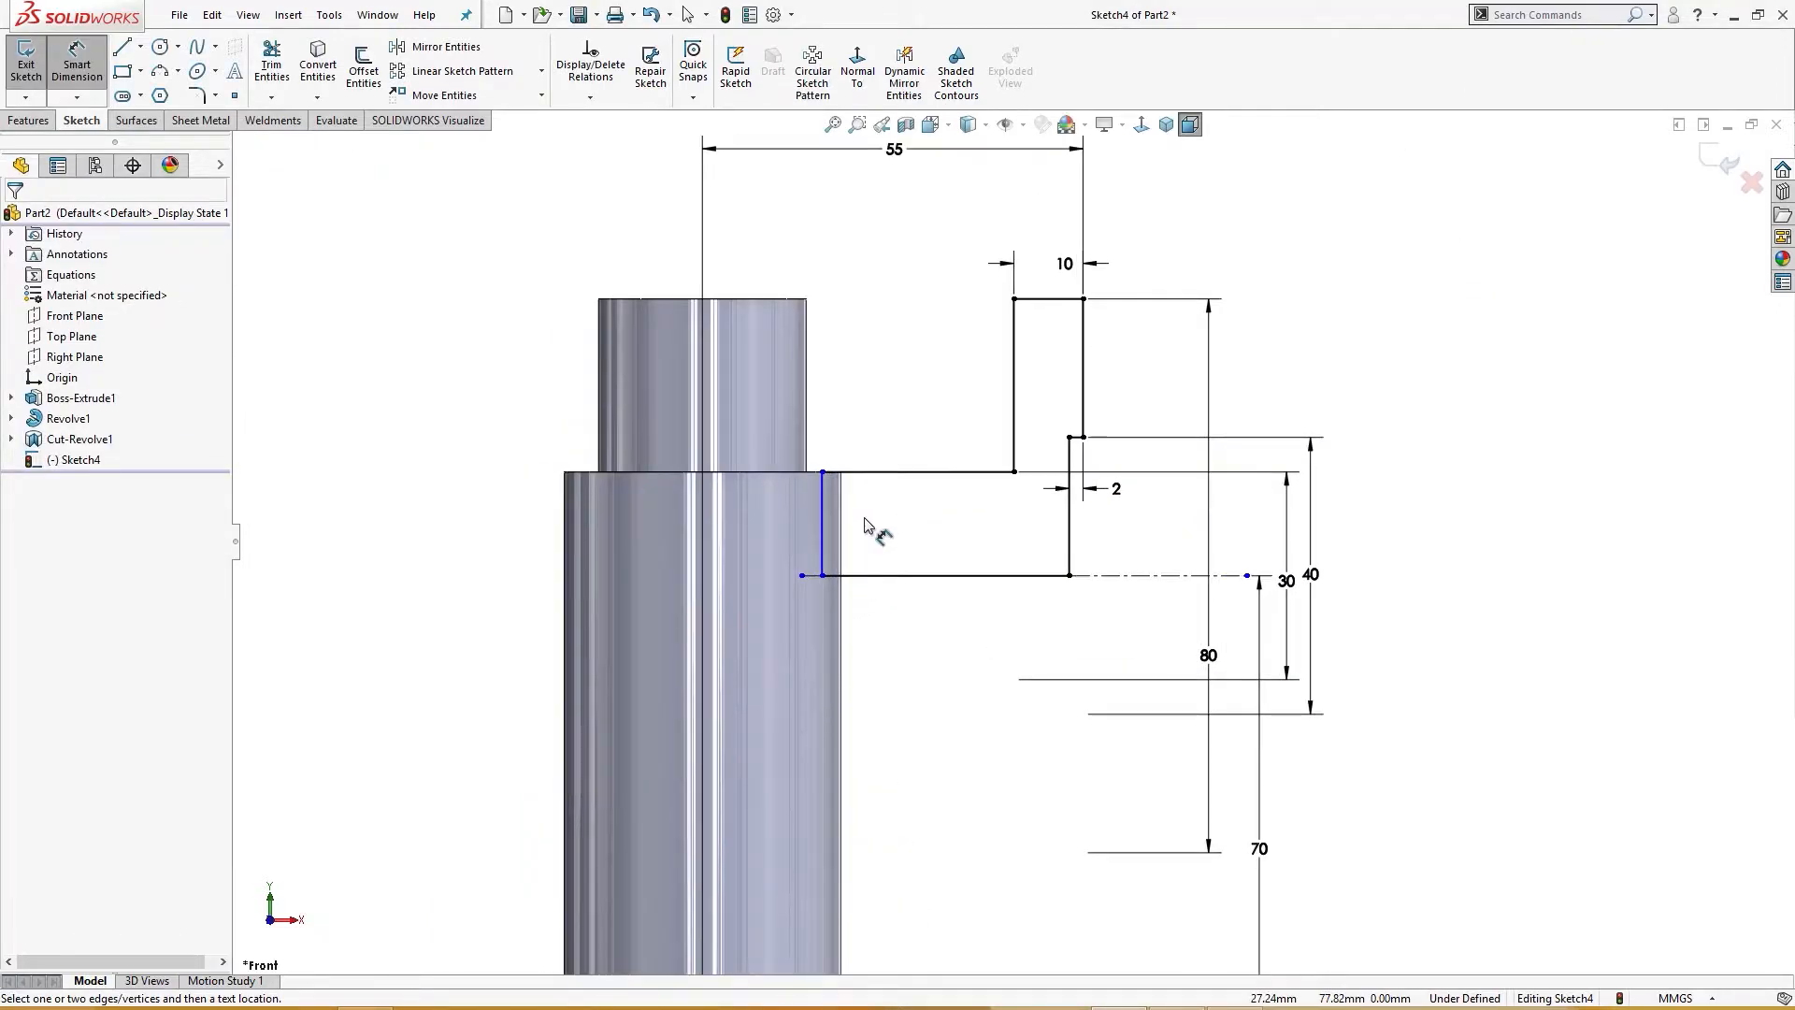
pyautogui.click(801, 575)
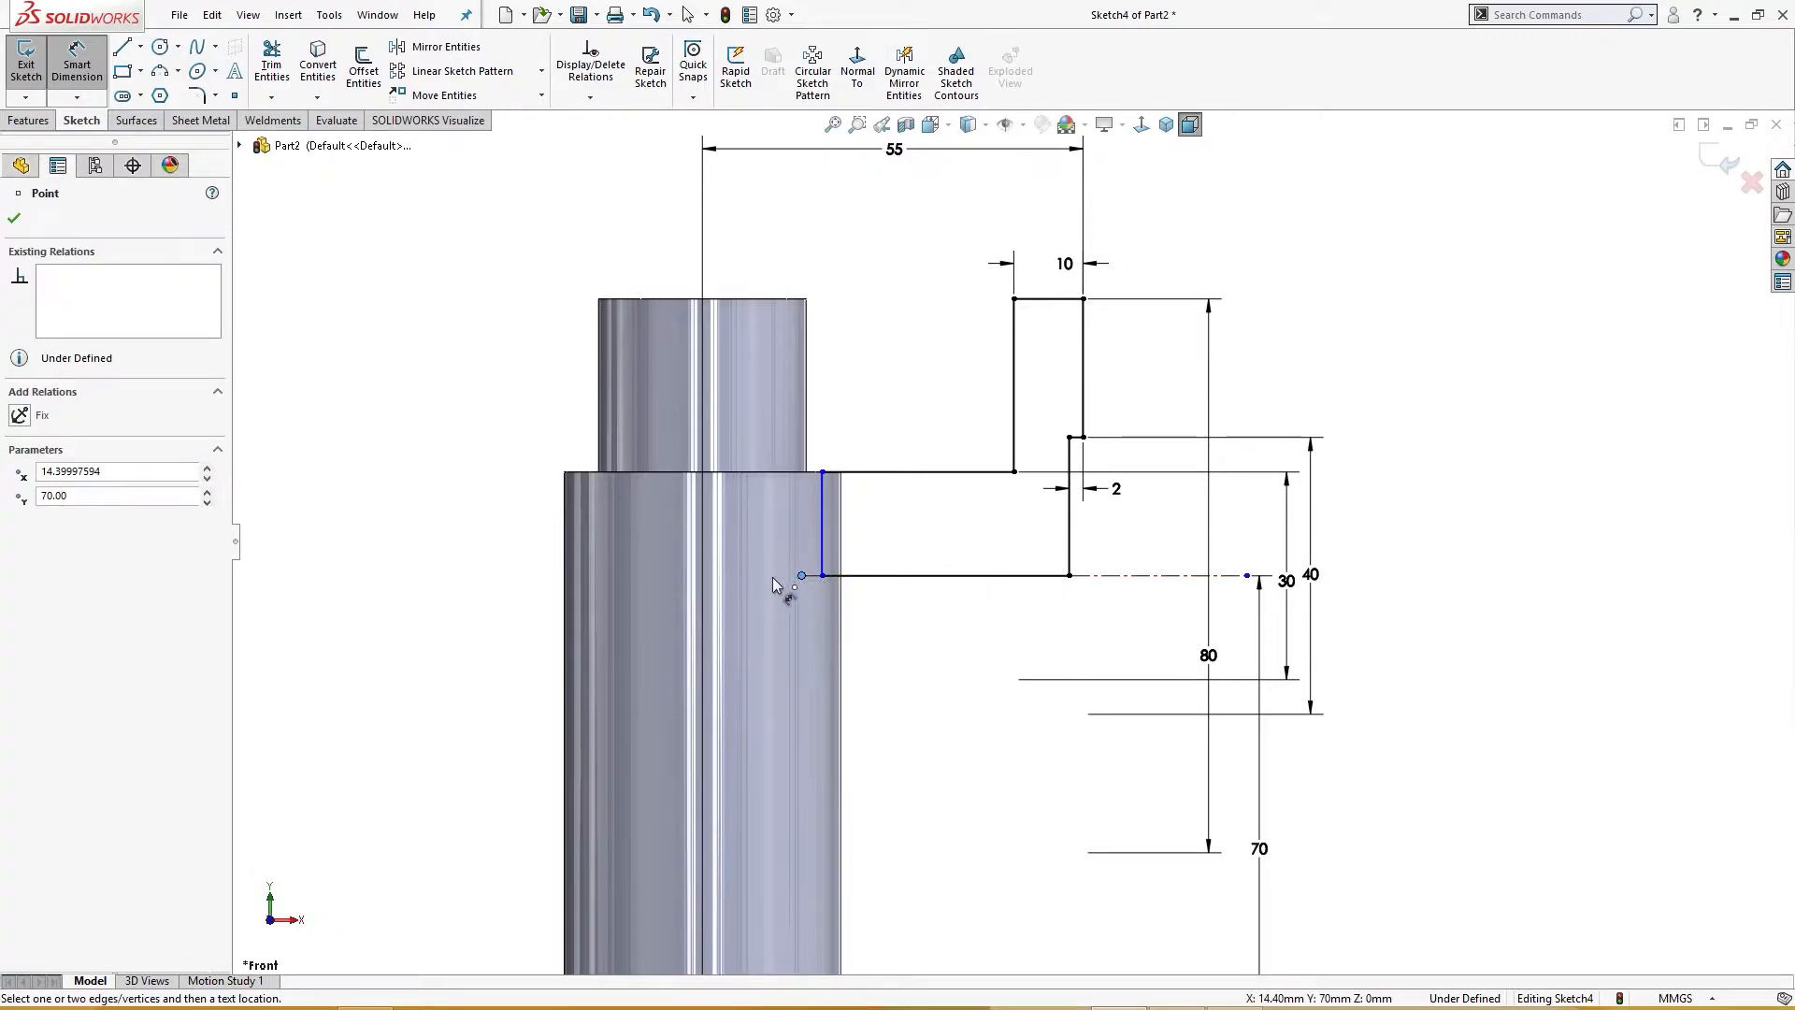
pyautogui.click(902, 642)
pyautogui.press('Escape')
pyautogui.moveTo(801, 575); pyautogui.dragTo(702, 575)
pyautogui.click(881, 646)
pyautogui.press('f')
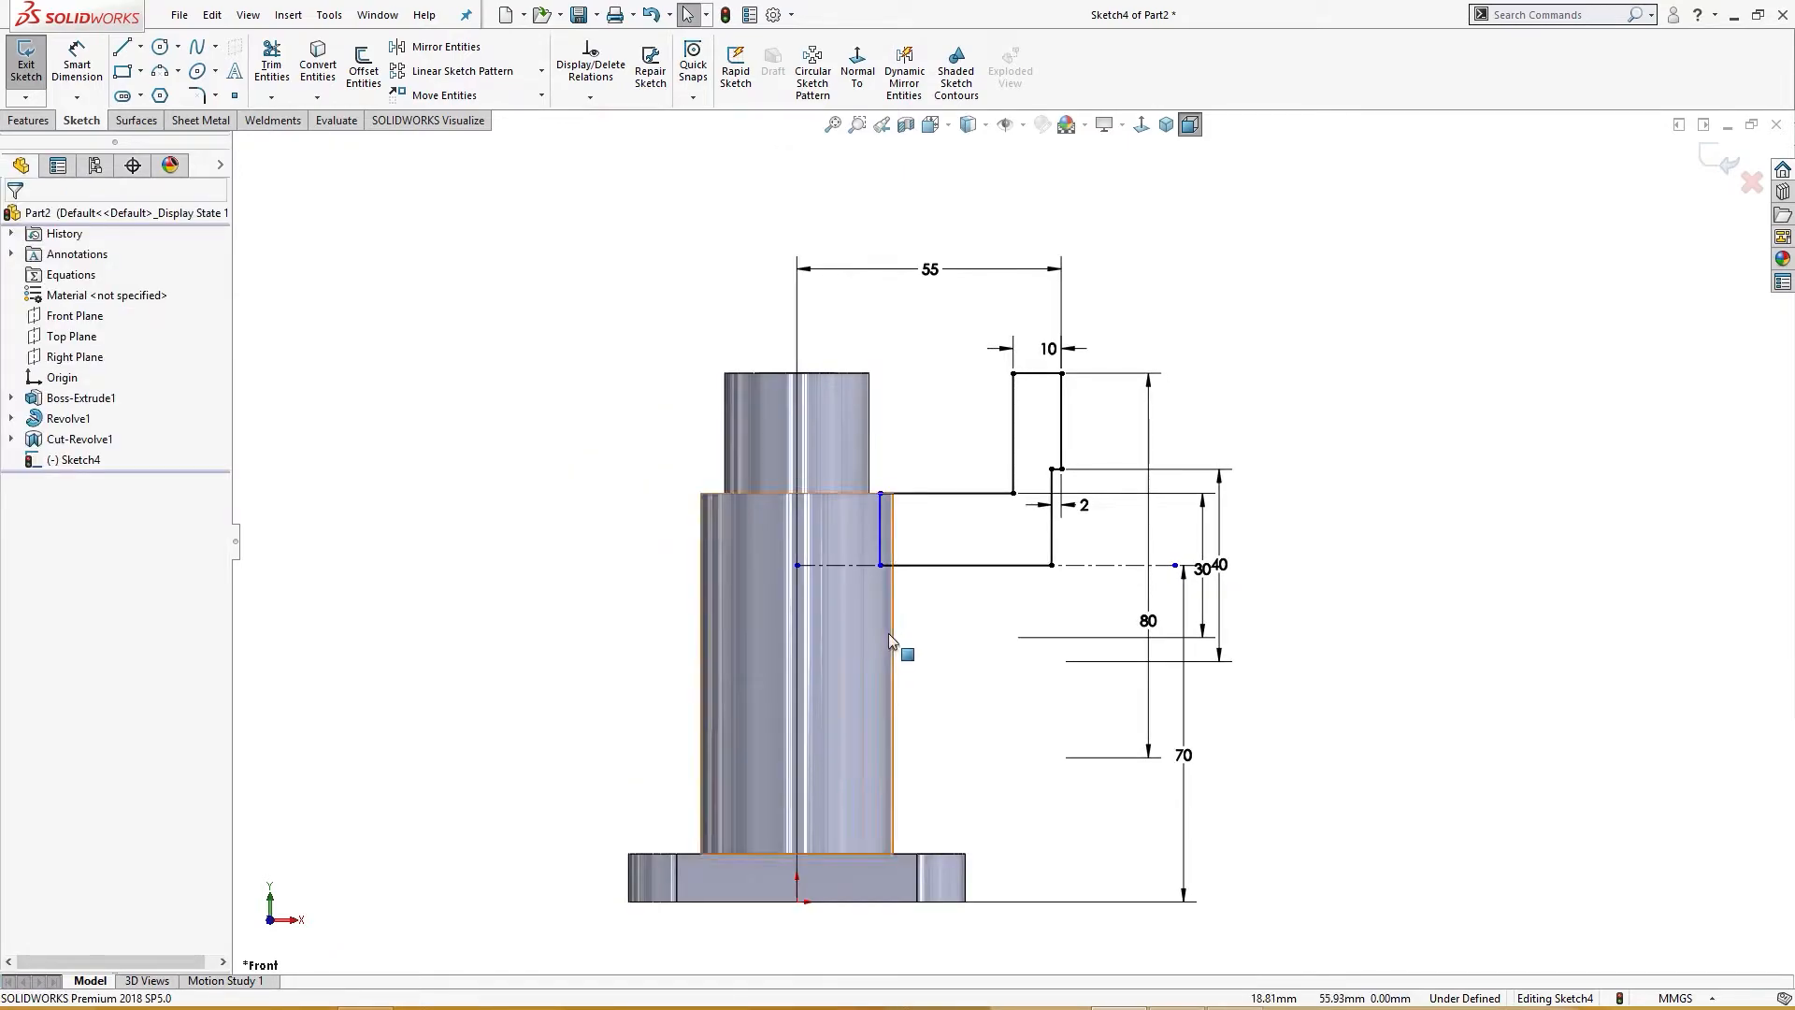
# Step: Dimension the branch profile's inner vertical edge 7 mm horizontally from the upper pipe's outer wall
pyautogui.moveTo(920, 615); pyautogui.dragTo(924, 486, button='right')
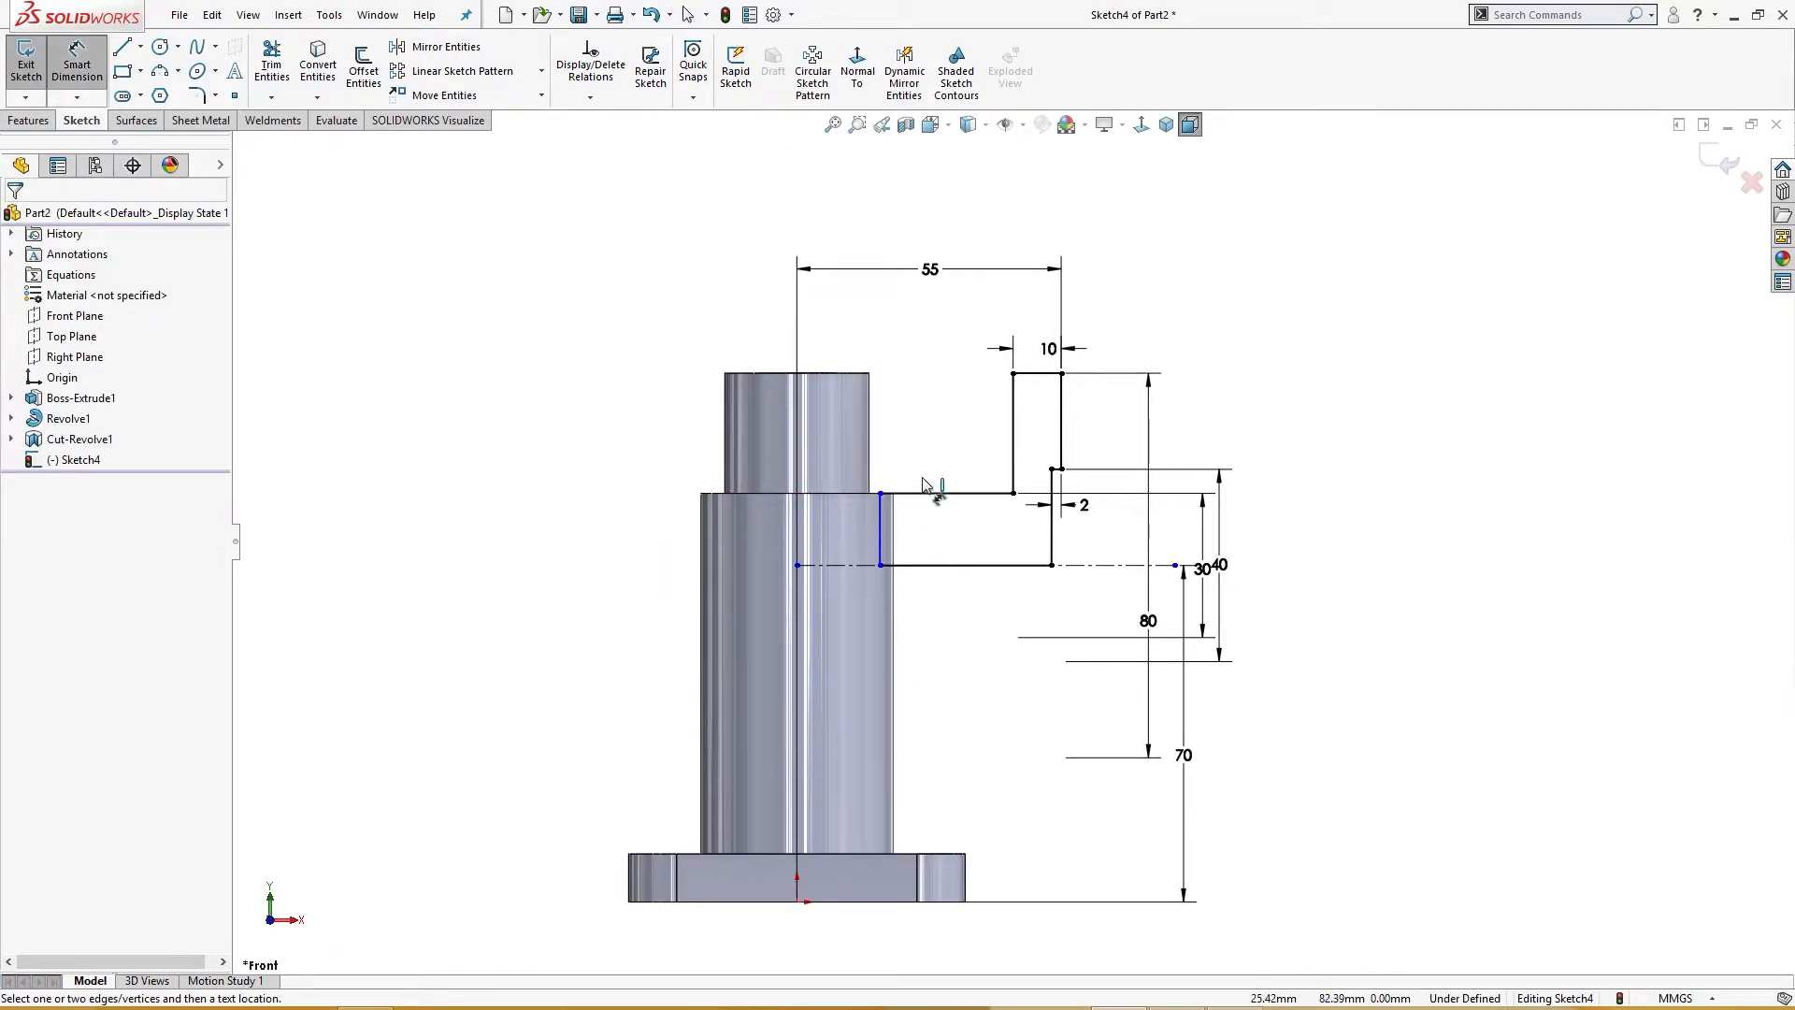
pyautogui.click(892, 512)
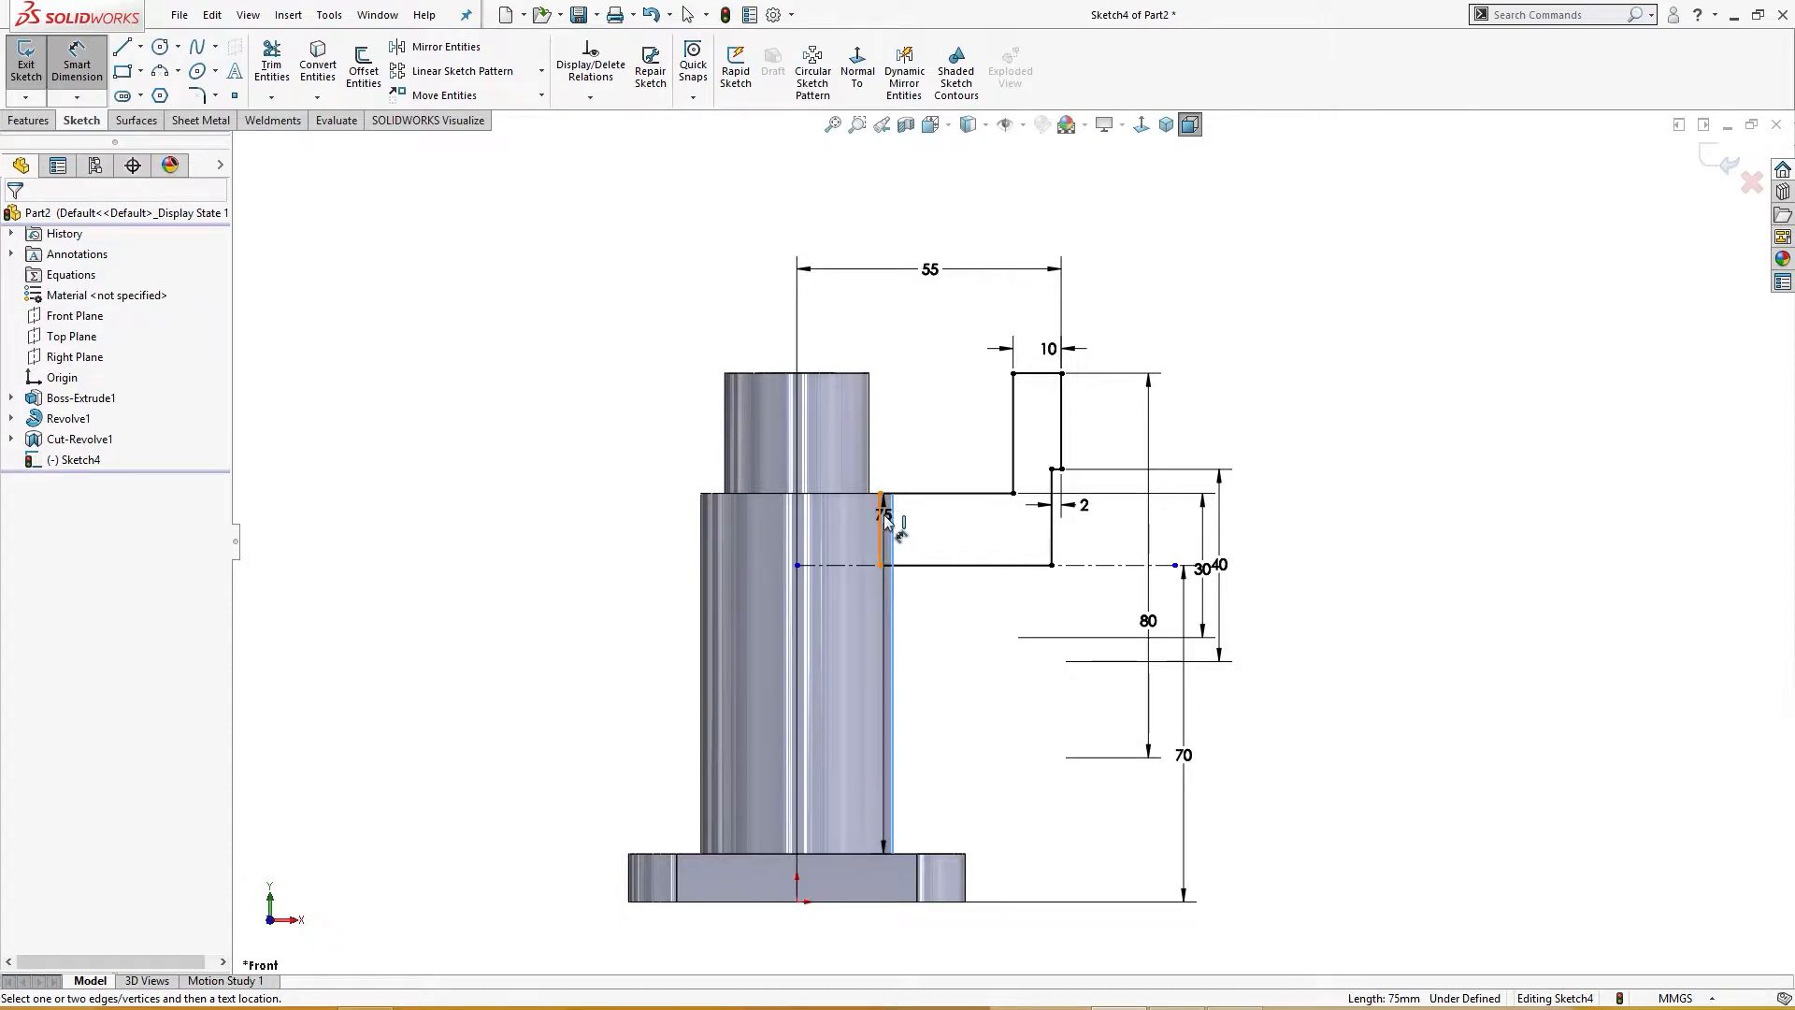
pyautogui.click(881, 510)
pyautogui.click(920, 425)
pyautogui.write('7')
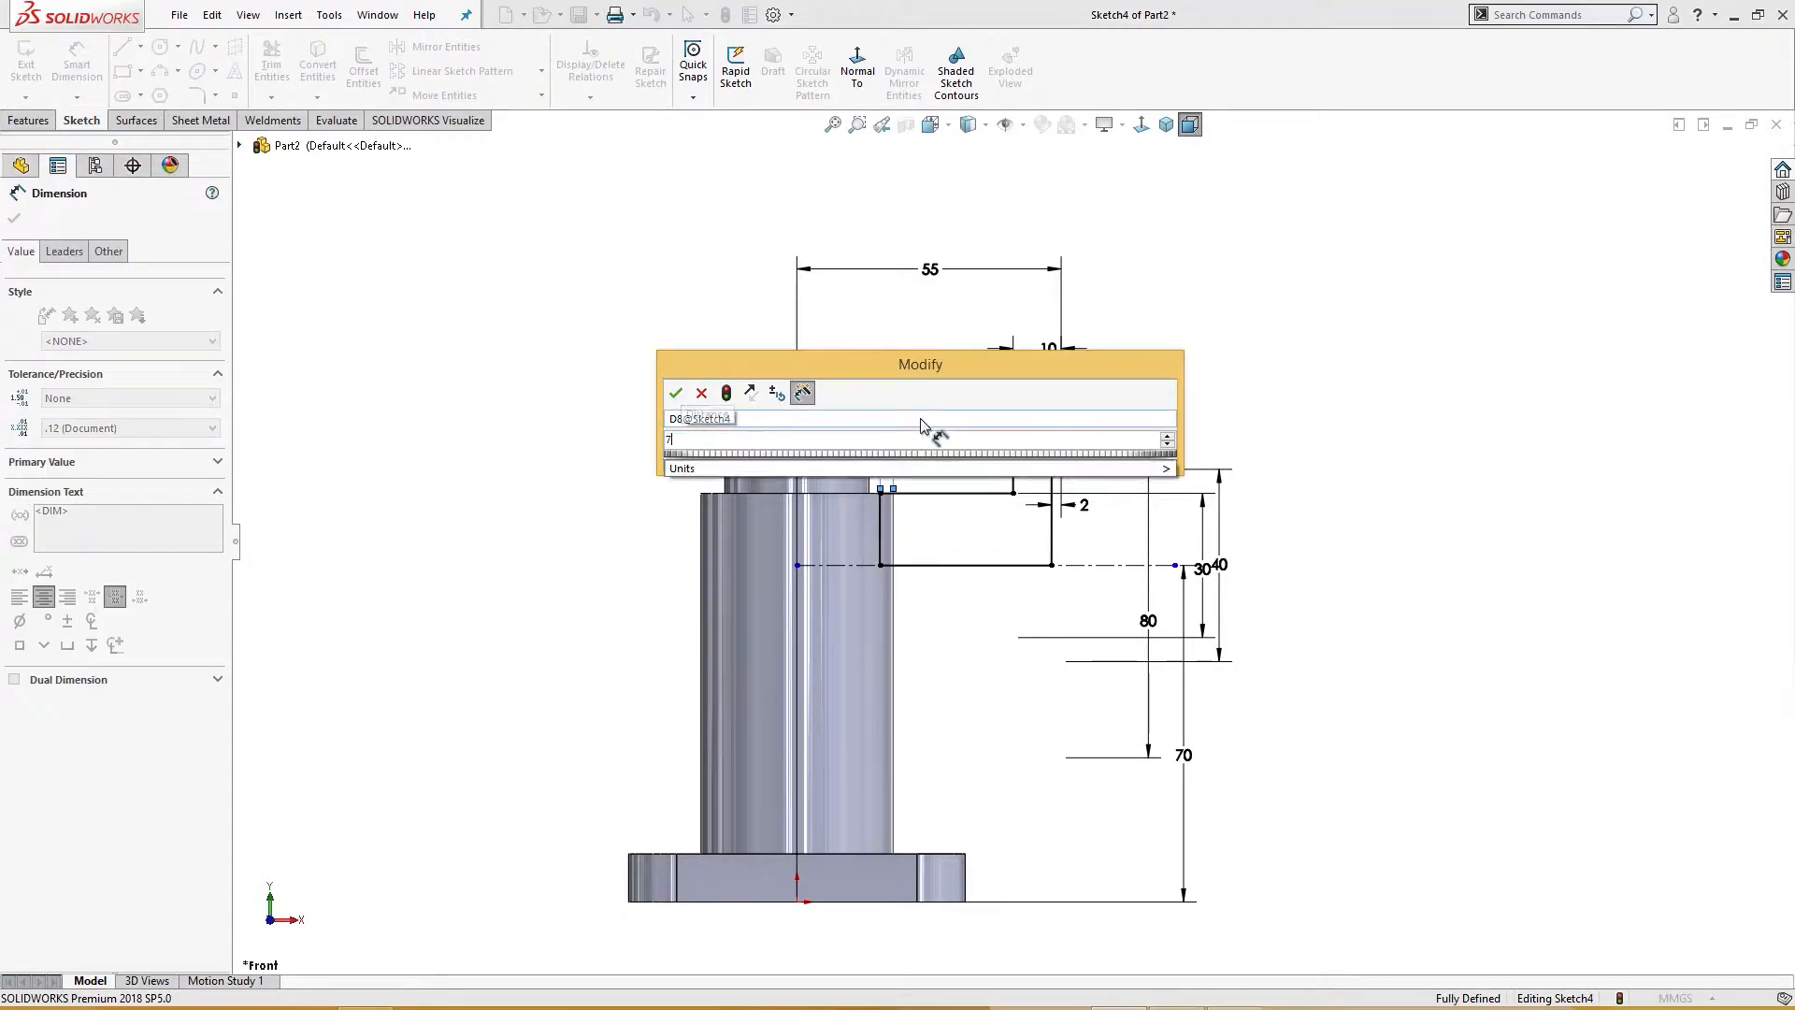
pyautogui.press('Return')
pyautogui.click(1268, 438)
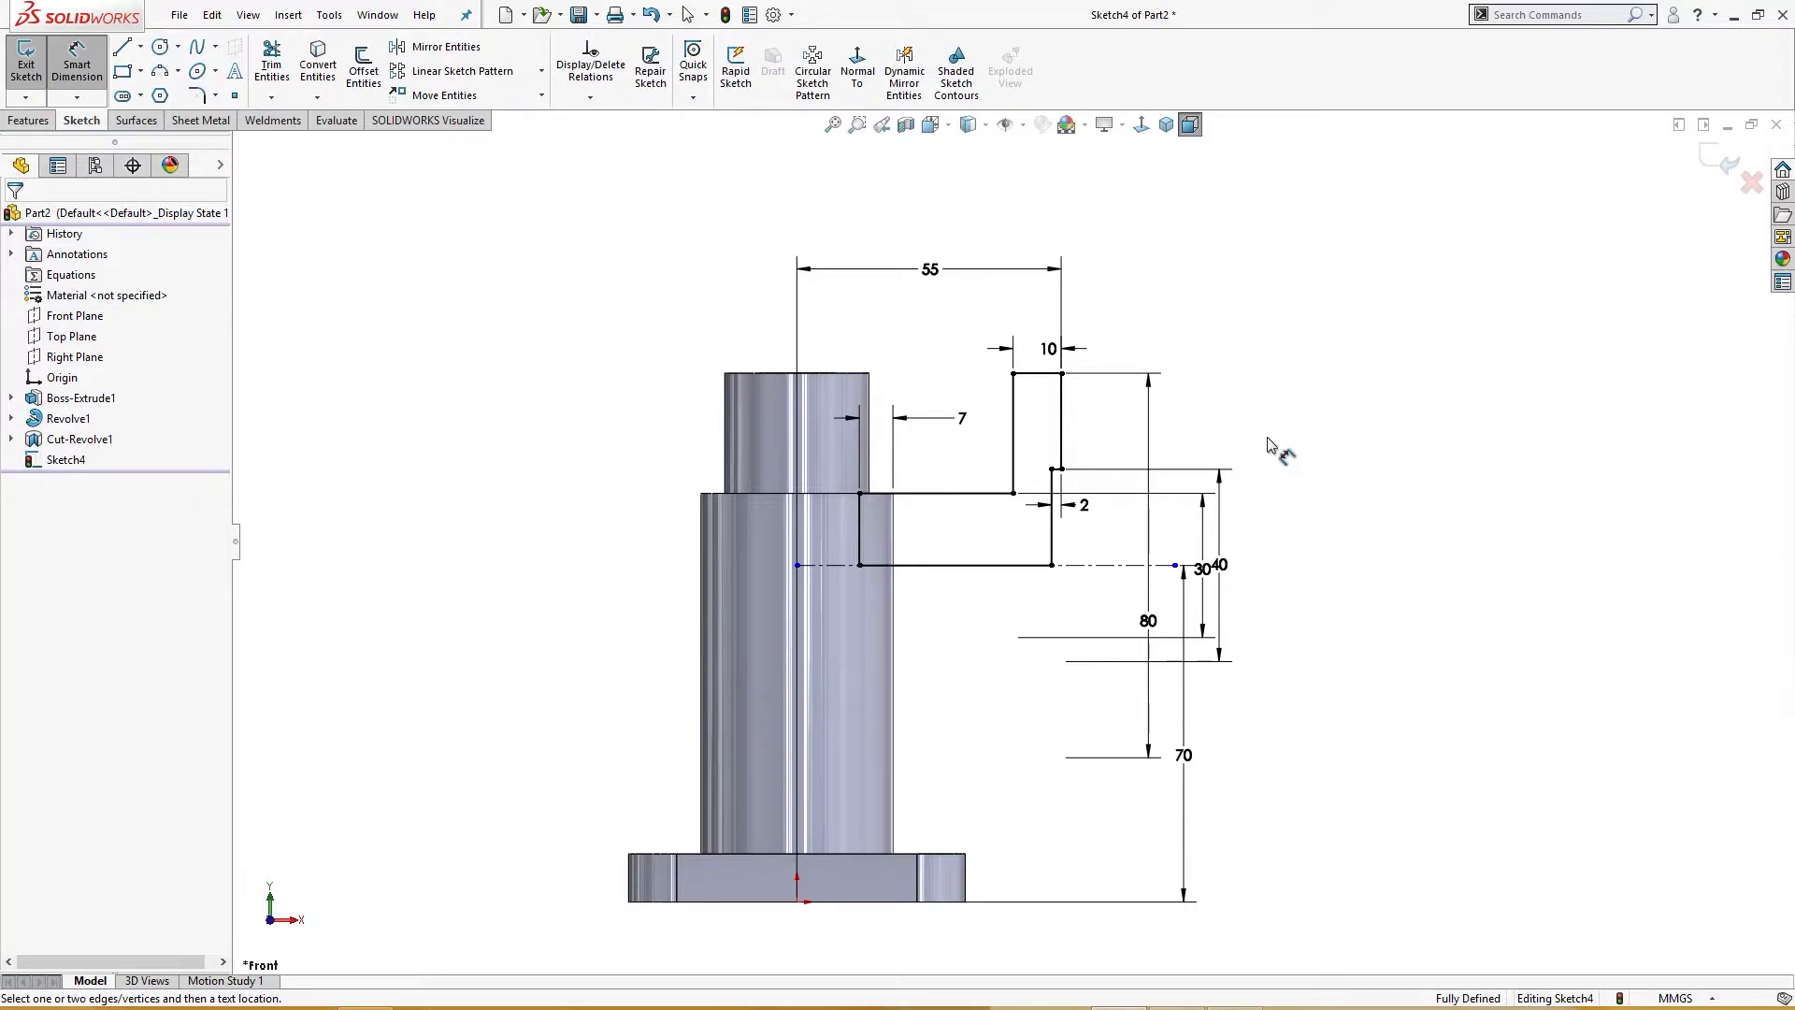
# Step: Check the Exercise 32 drawing, then exit the branch sketch
pyautogui.hotkey('alt', 'Tab')
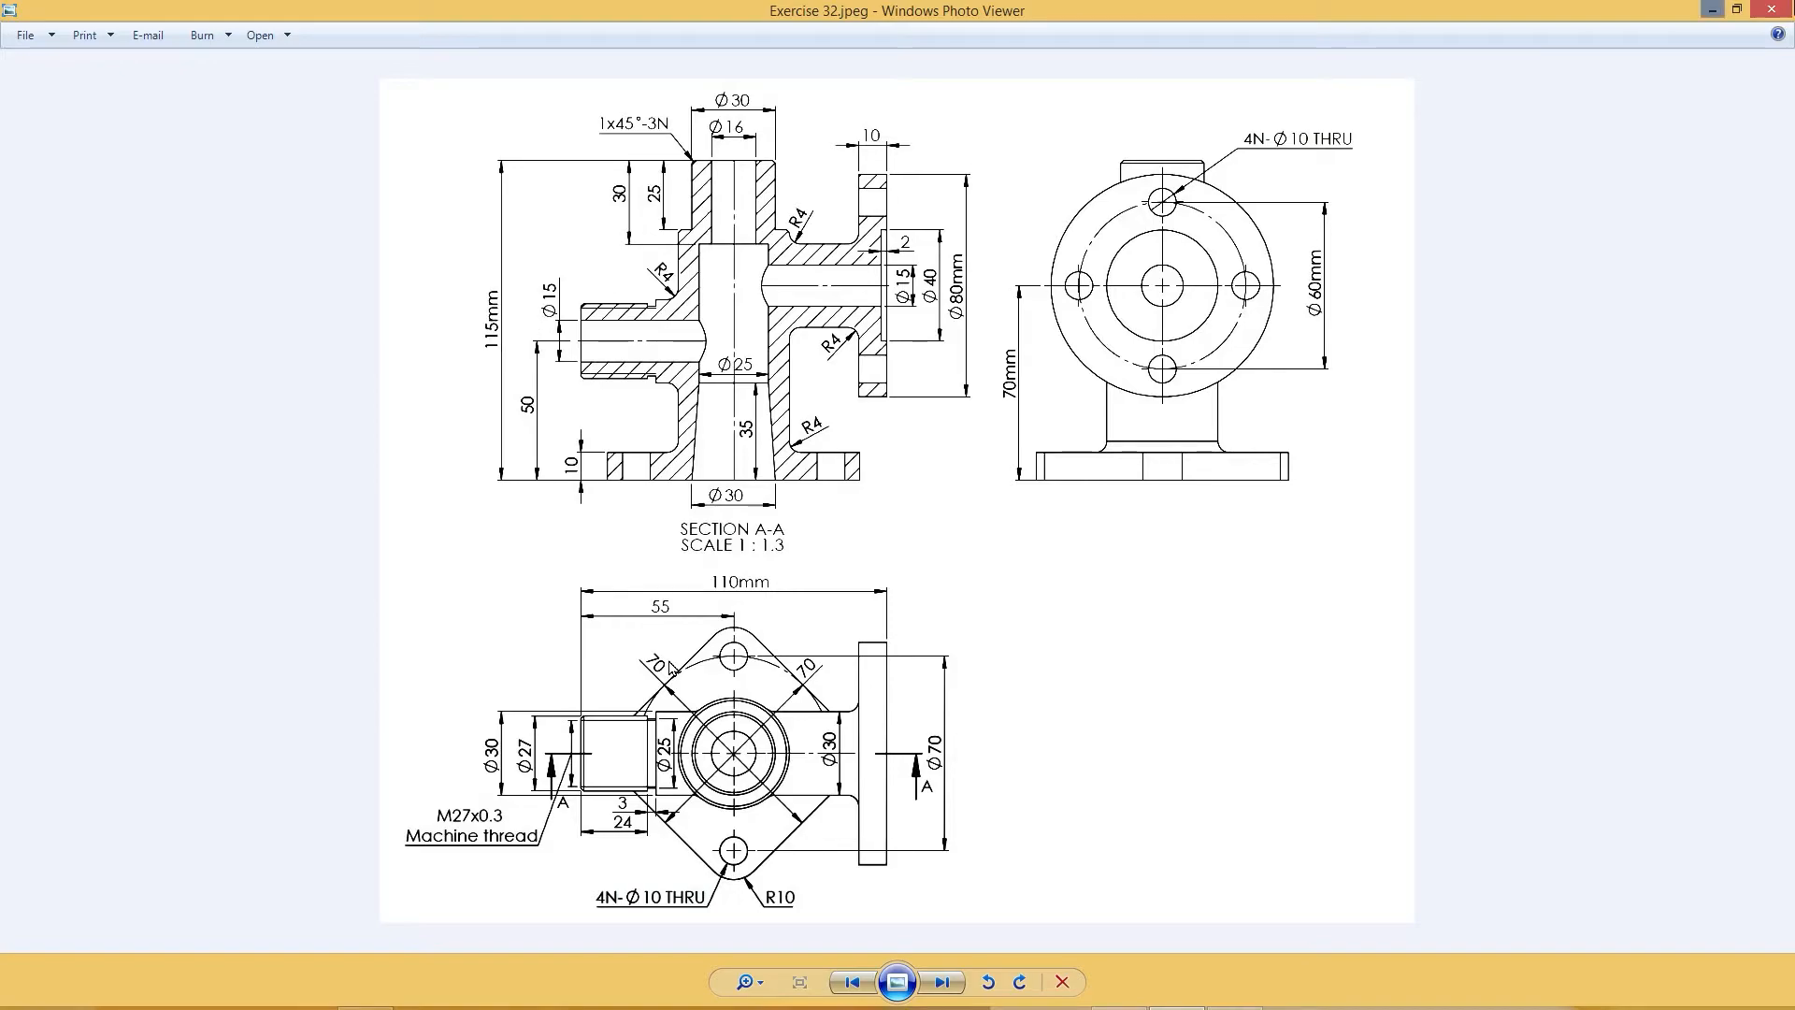
pyautogui.click(1716, 10)
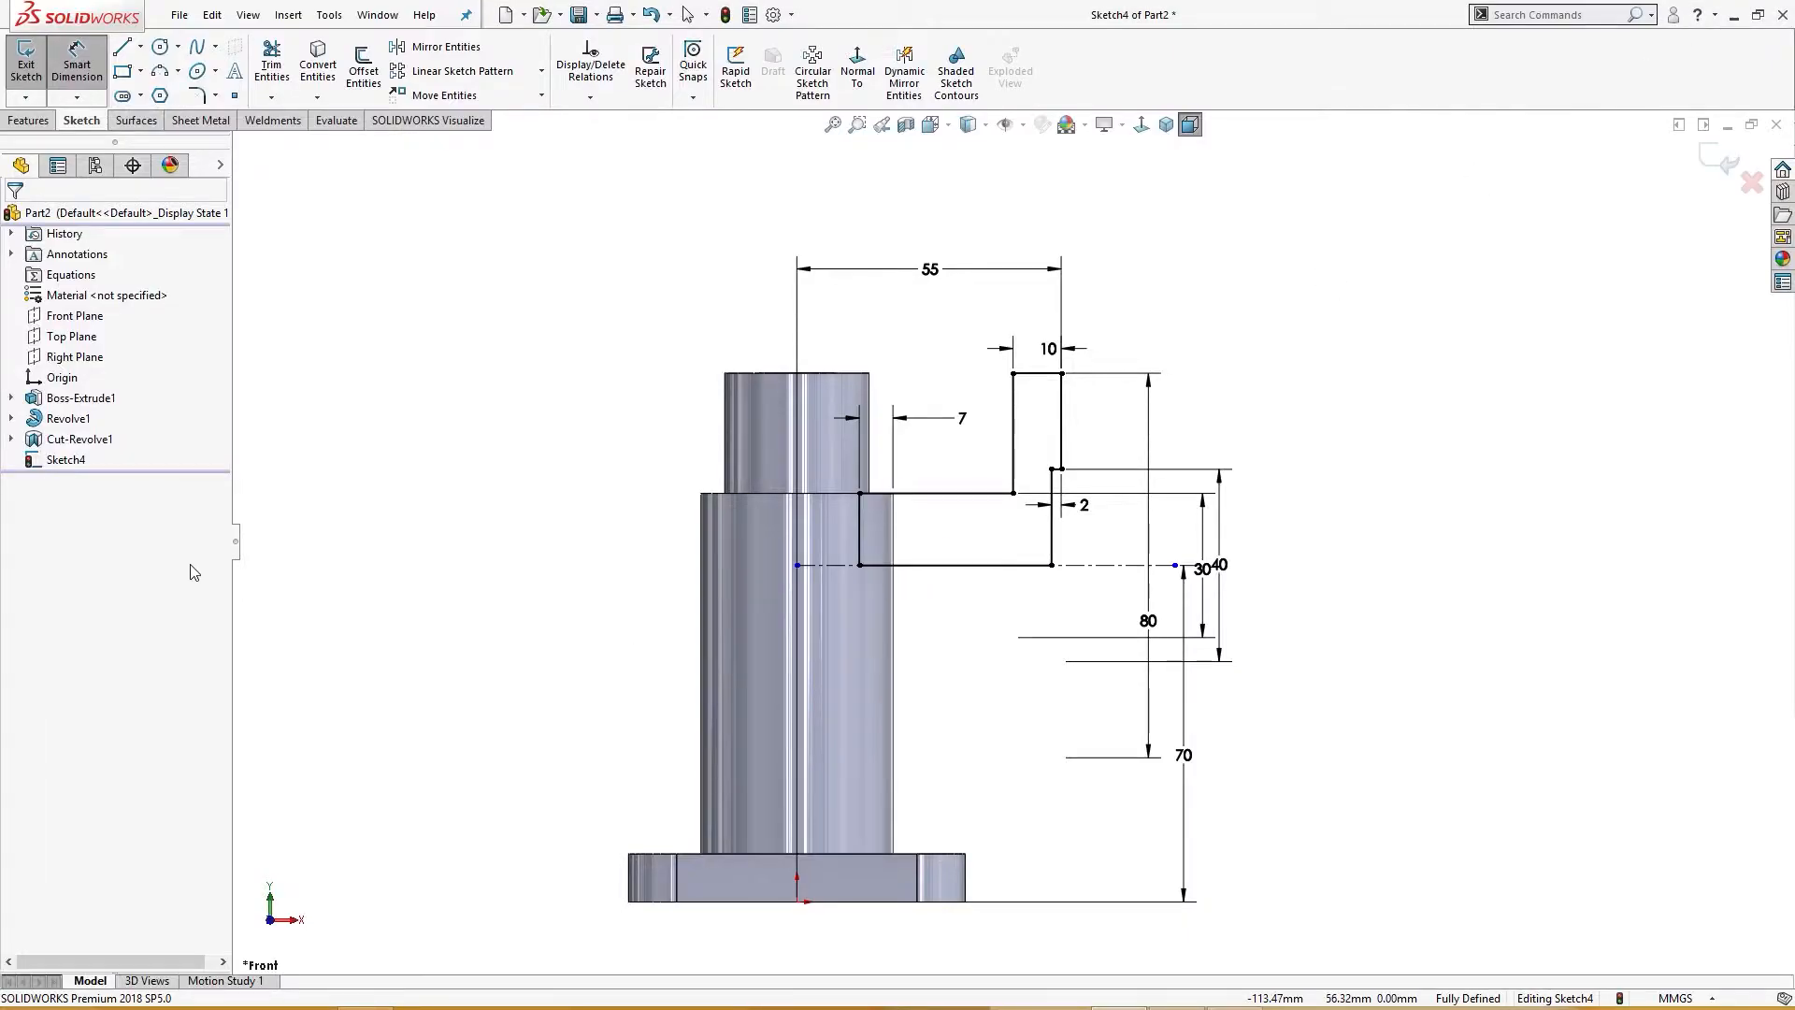
pyautogui.click(1731, 168)
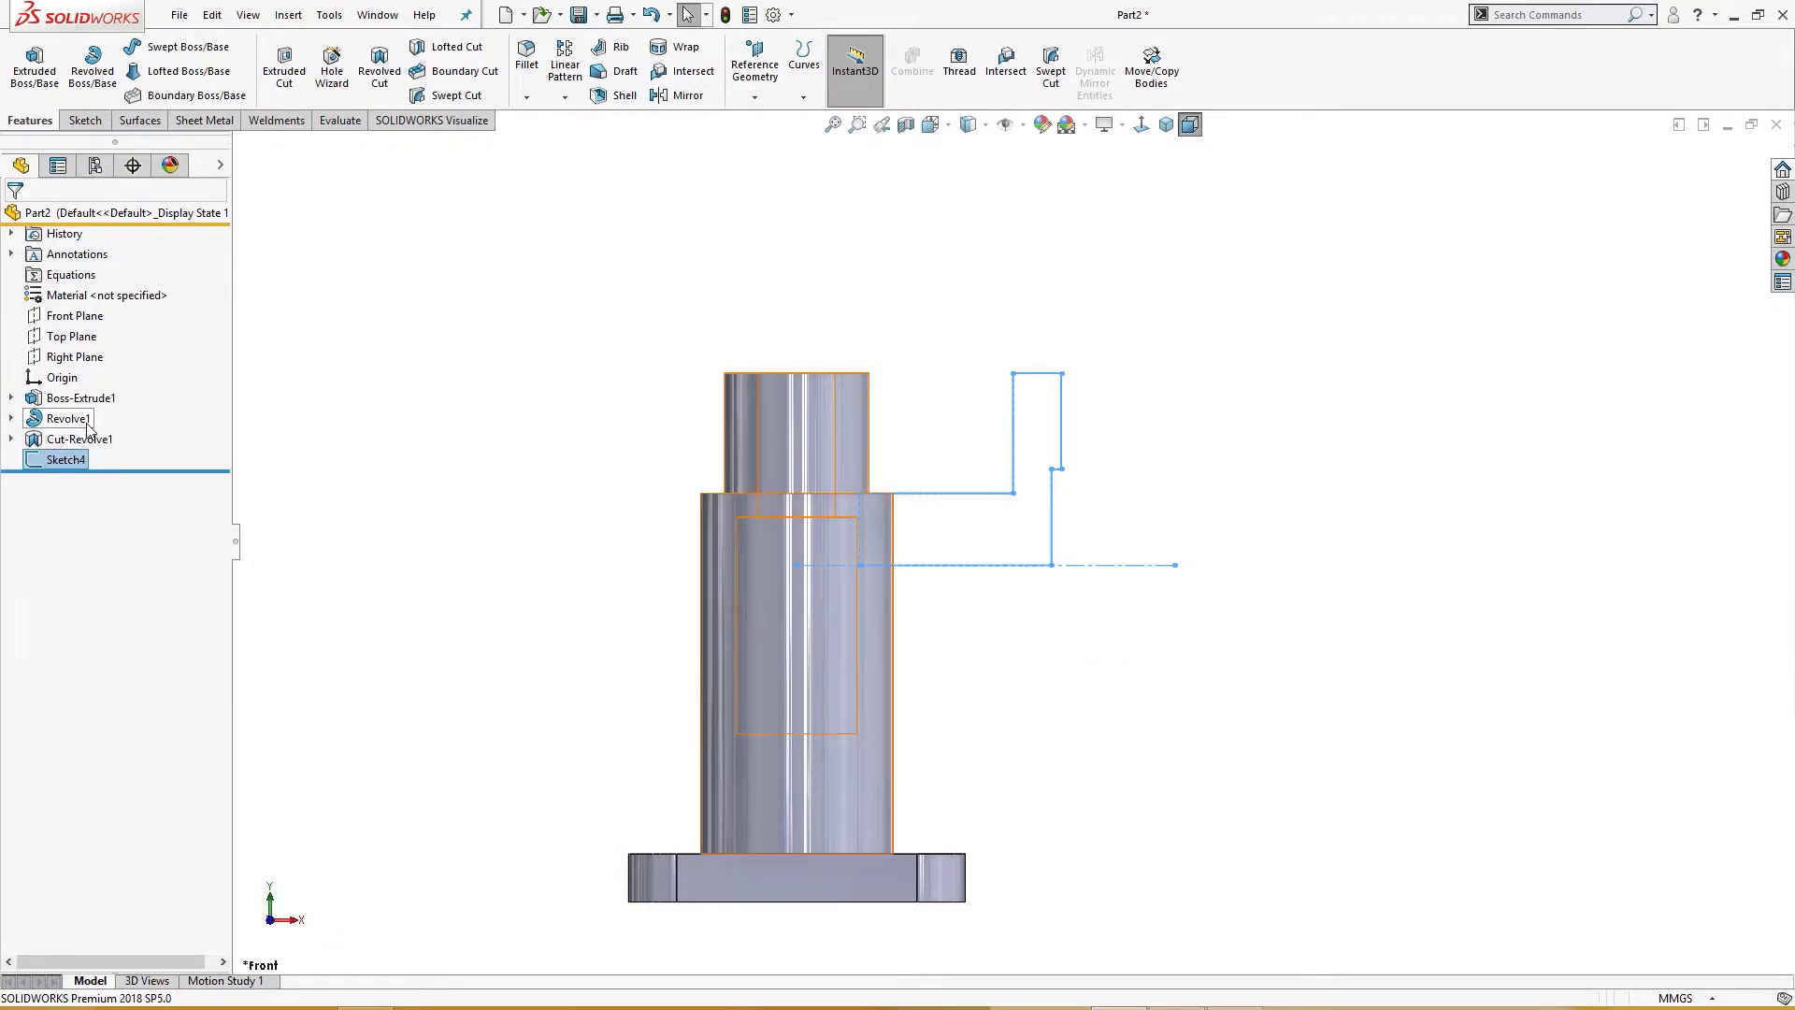
# Step: Edit Revolve1's sketch and set the main pipe's overall height to 115 mm, then rebuild
pyautogui.click(68, 417)
pyautogui.click(130, 368)
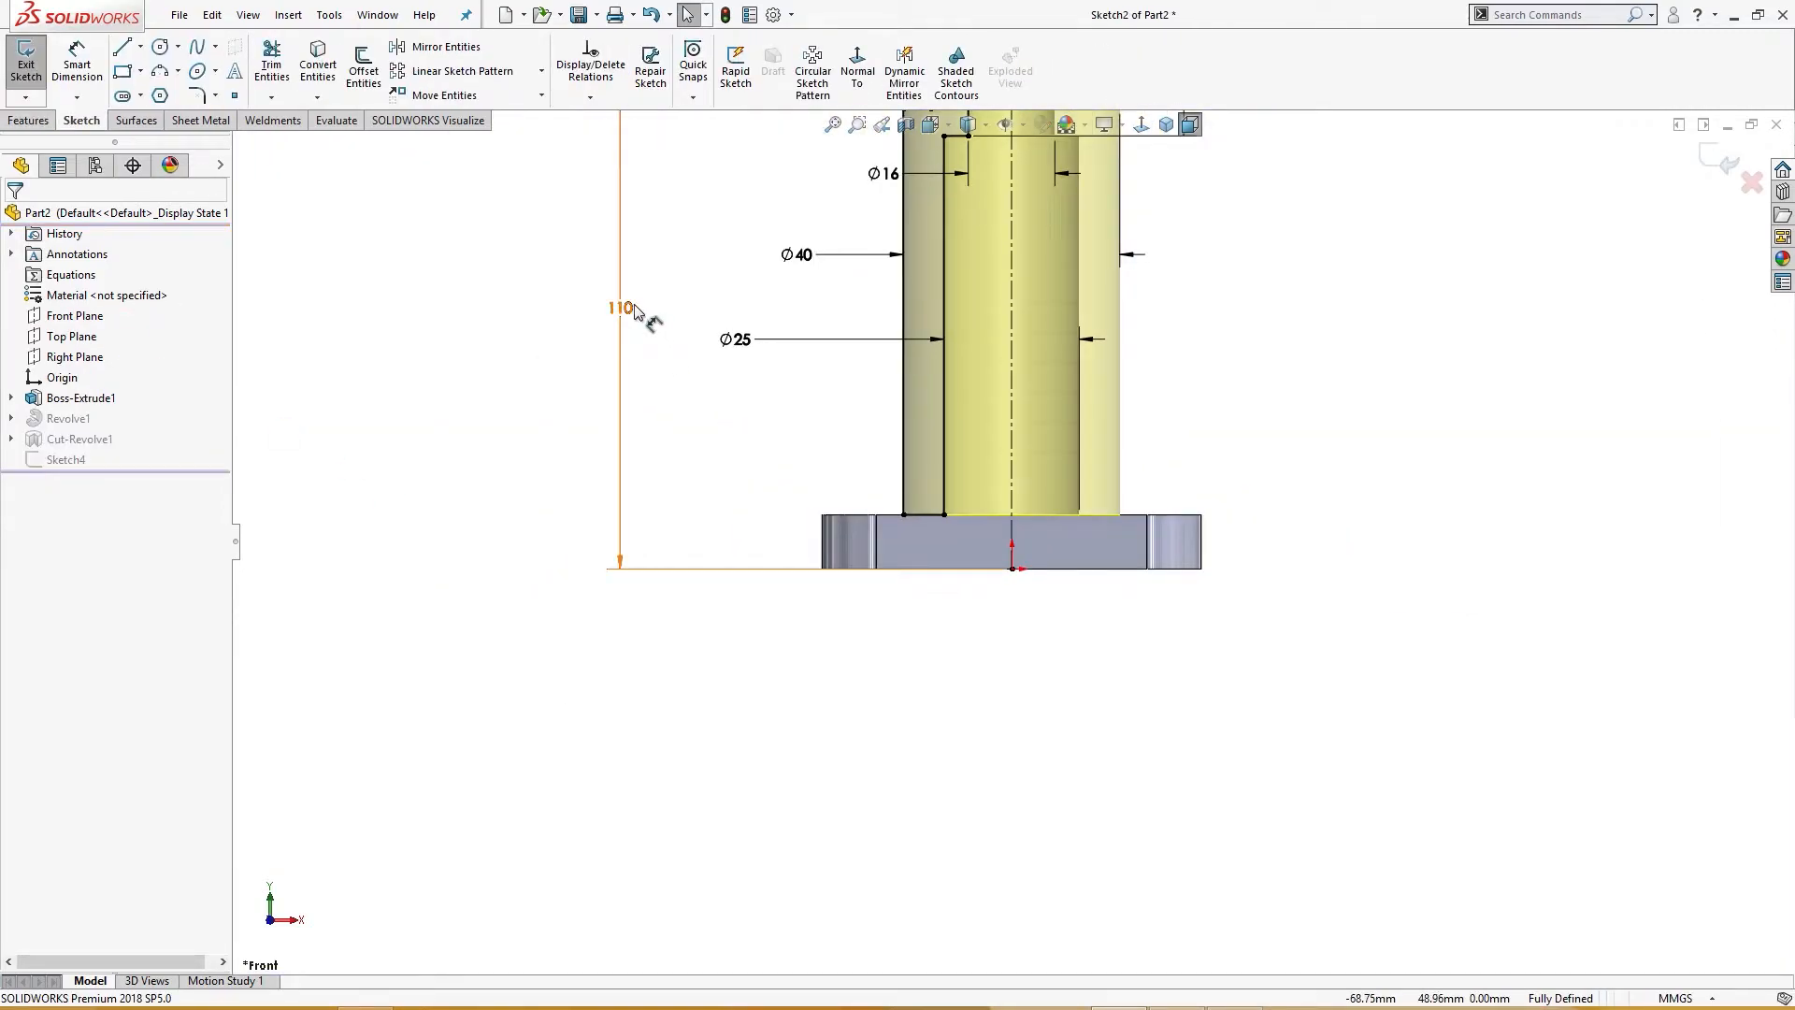
pyautogui.click(622, 307)
pyautogui.moveTo(653, 303); pyautogui.dragTo(537, 310)
pyautogui.write('115')
pyautogui.press('Return')
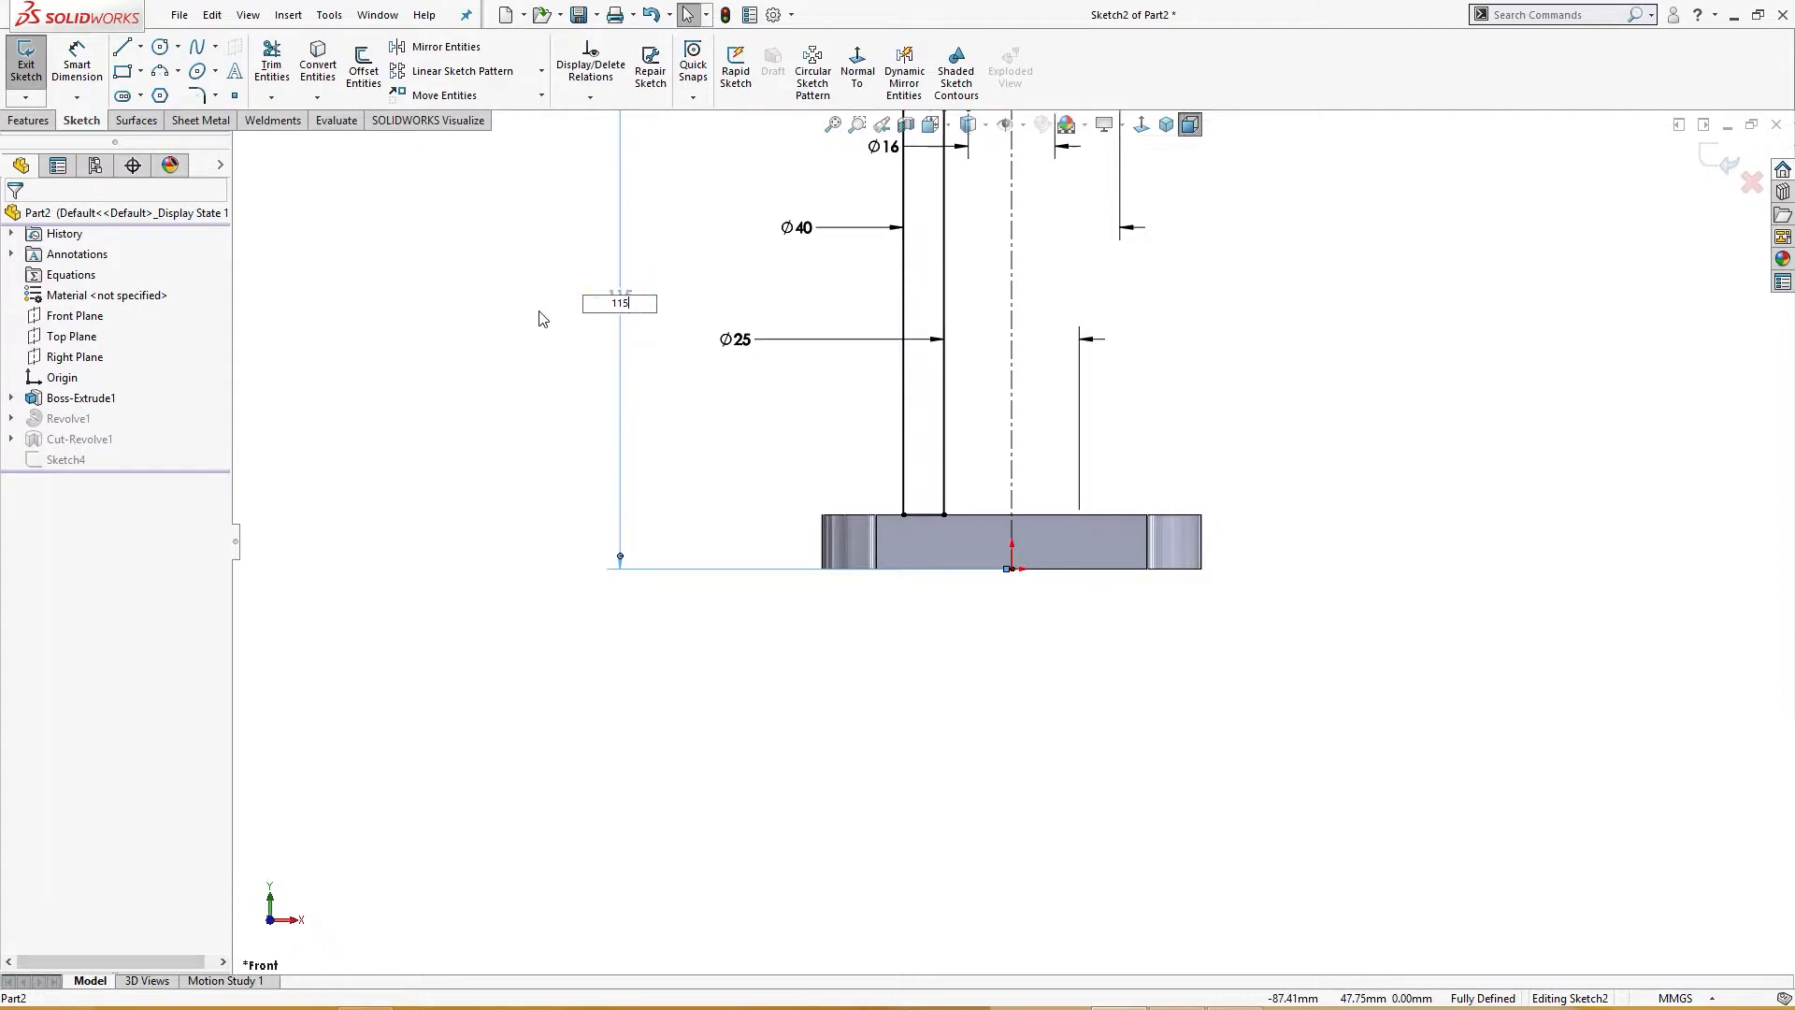
pyautogui.click(1727, 162)
# Step: Revolve the branch sketch 360 degrees about its centerline to form the side pipe and flange
pyautogui.scroll(5, 1249, 422)
pyautogui.scroll(-3, 1016, 341)
pyautogui.click(66, 459)
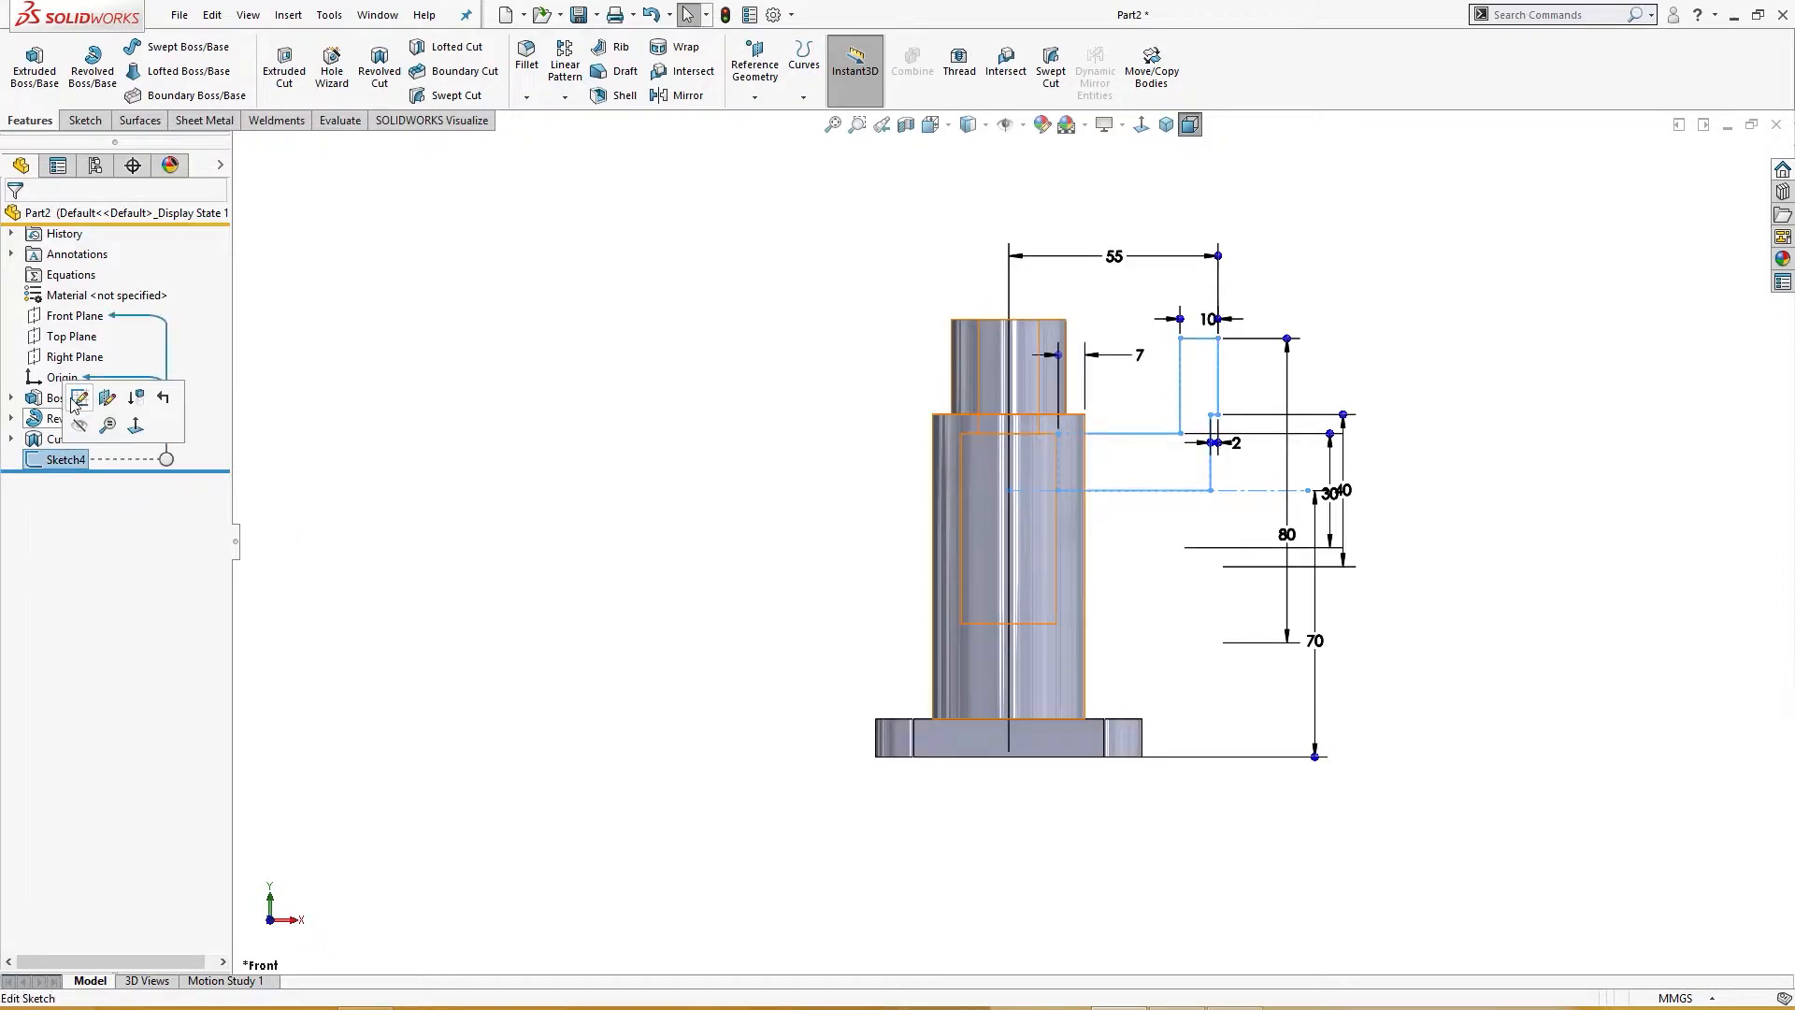
pyautogui.click(79, 399)
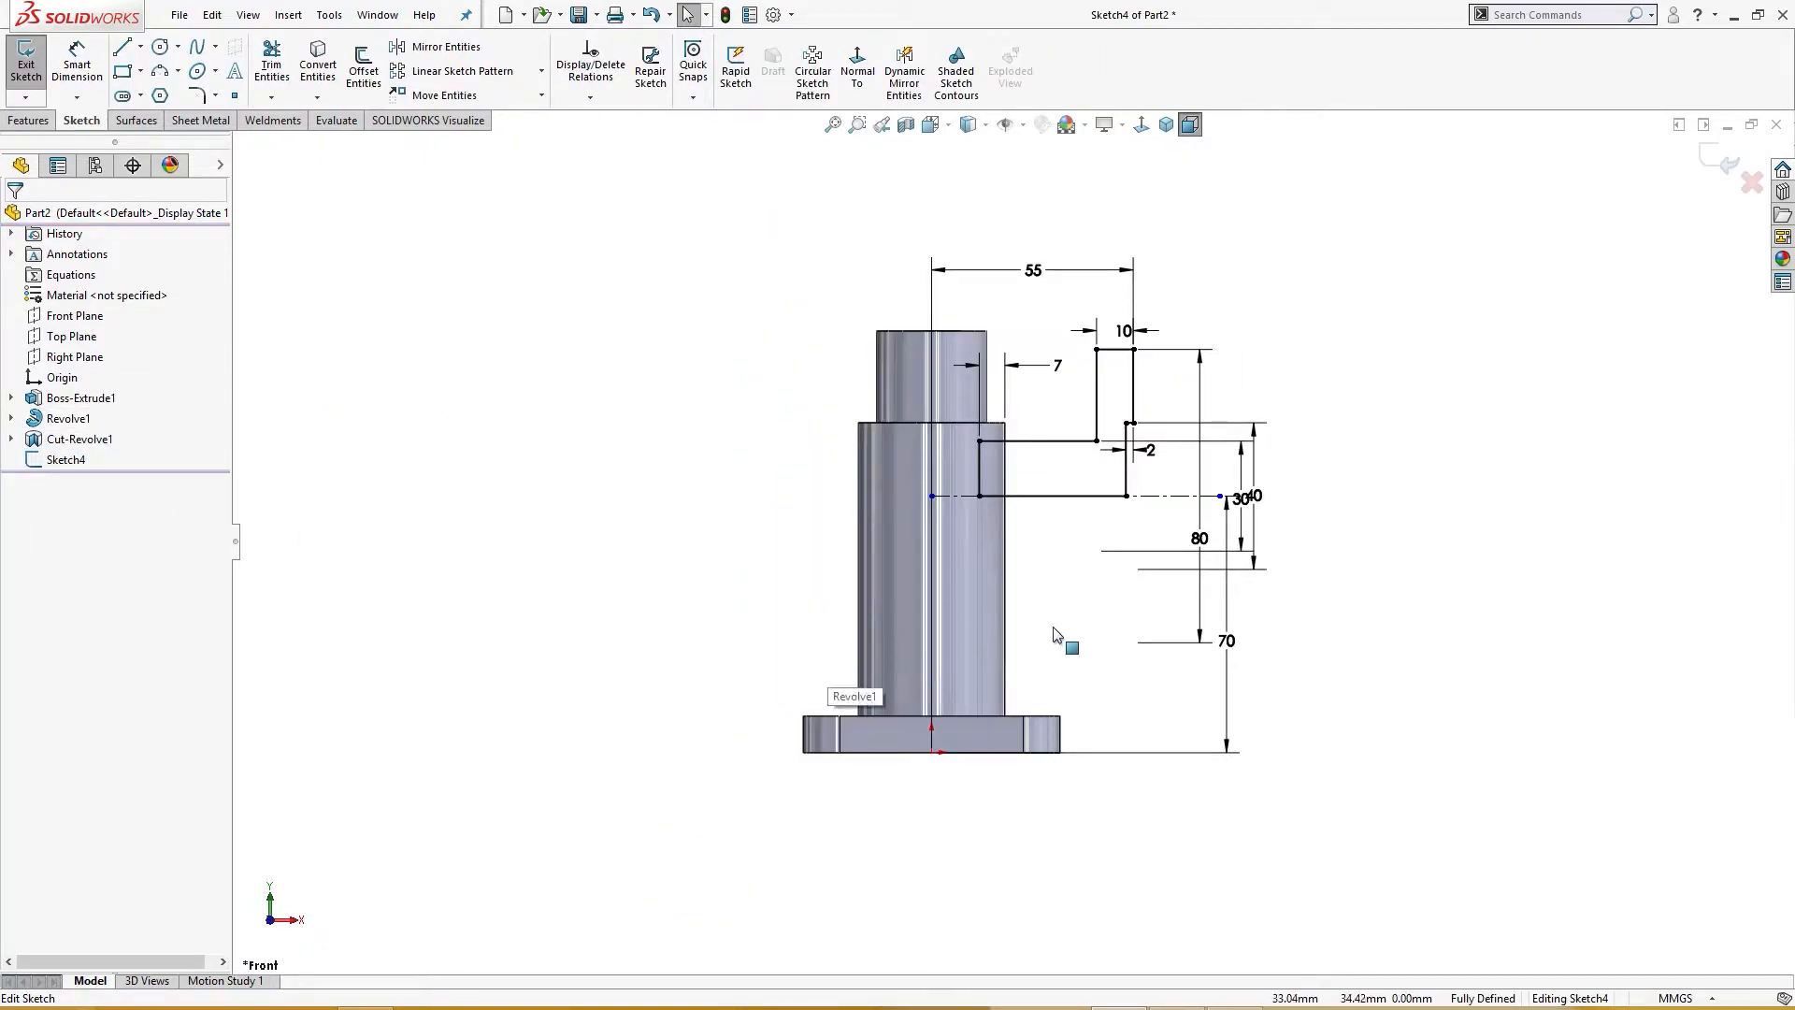
pyautogui.scroll(-3, 1056, 634)
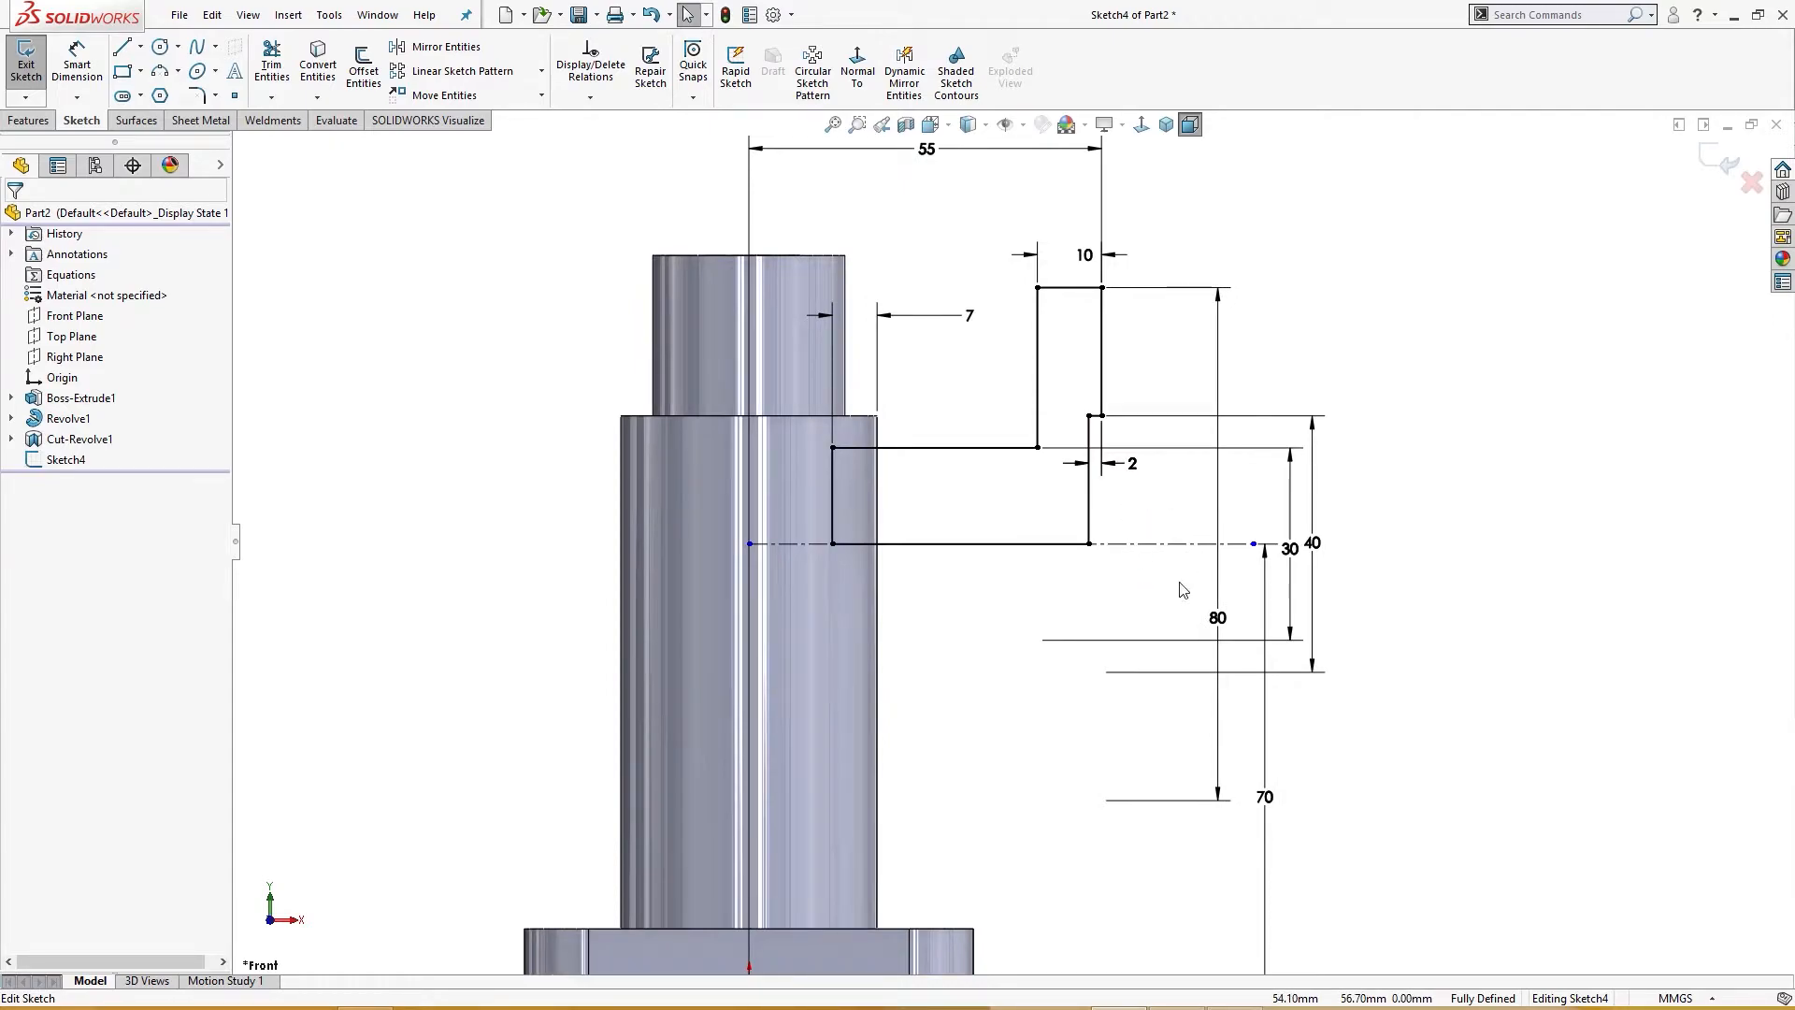
pyautogui.press('s')
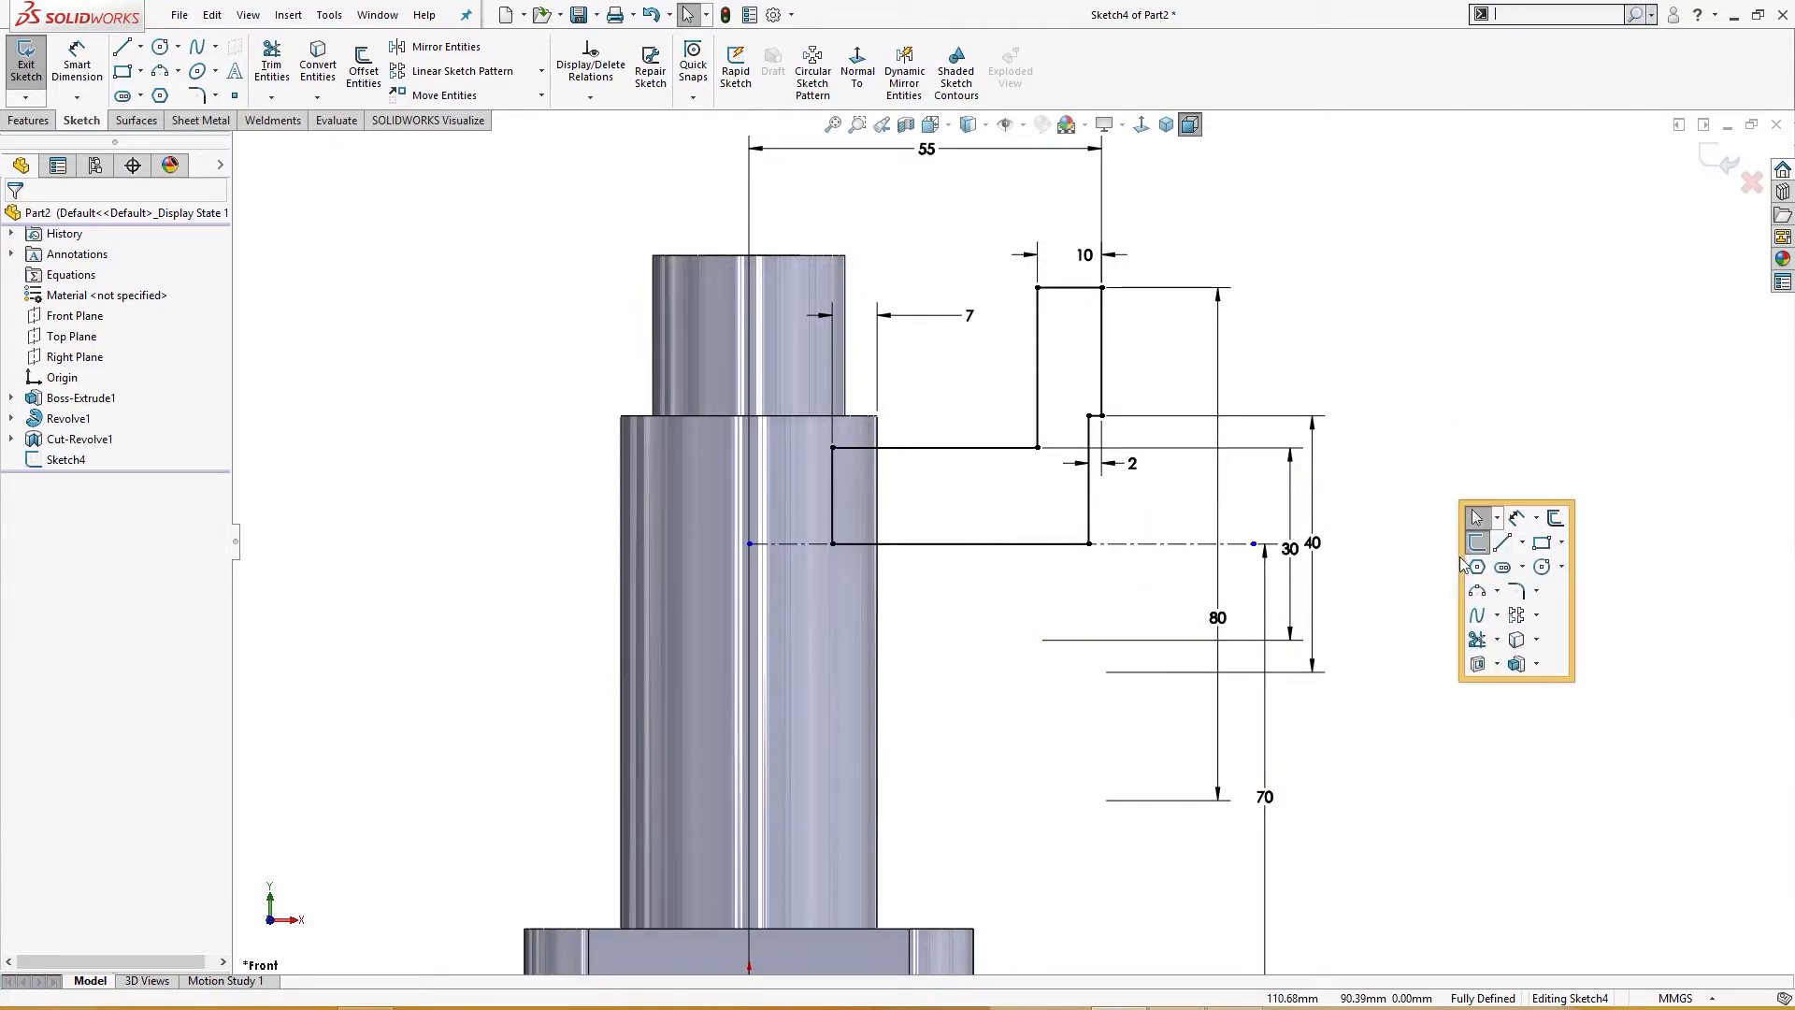
pyautogui.click(1496, 639)
pyautogui.click(1549, 713)
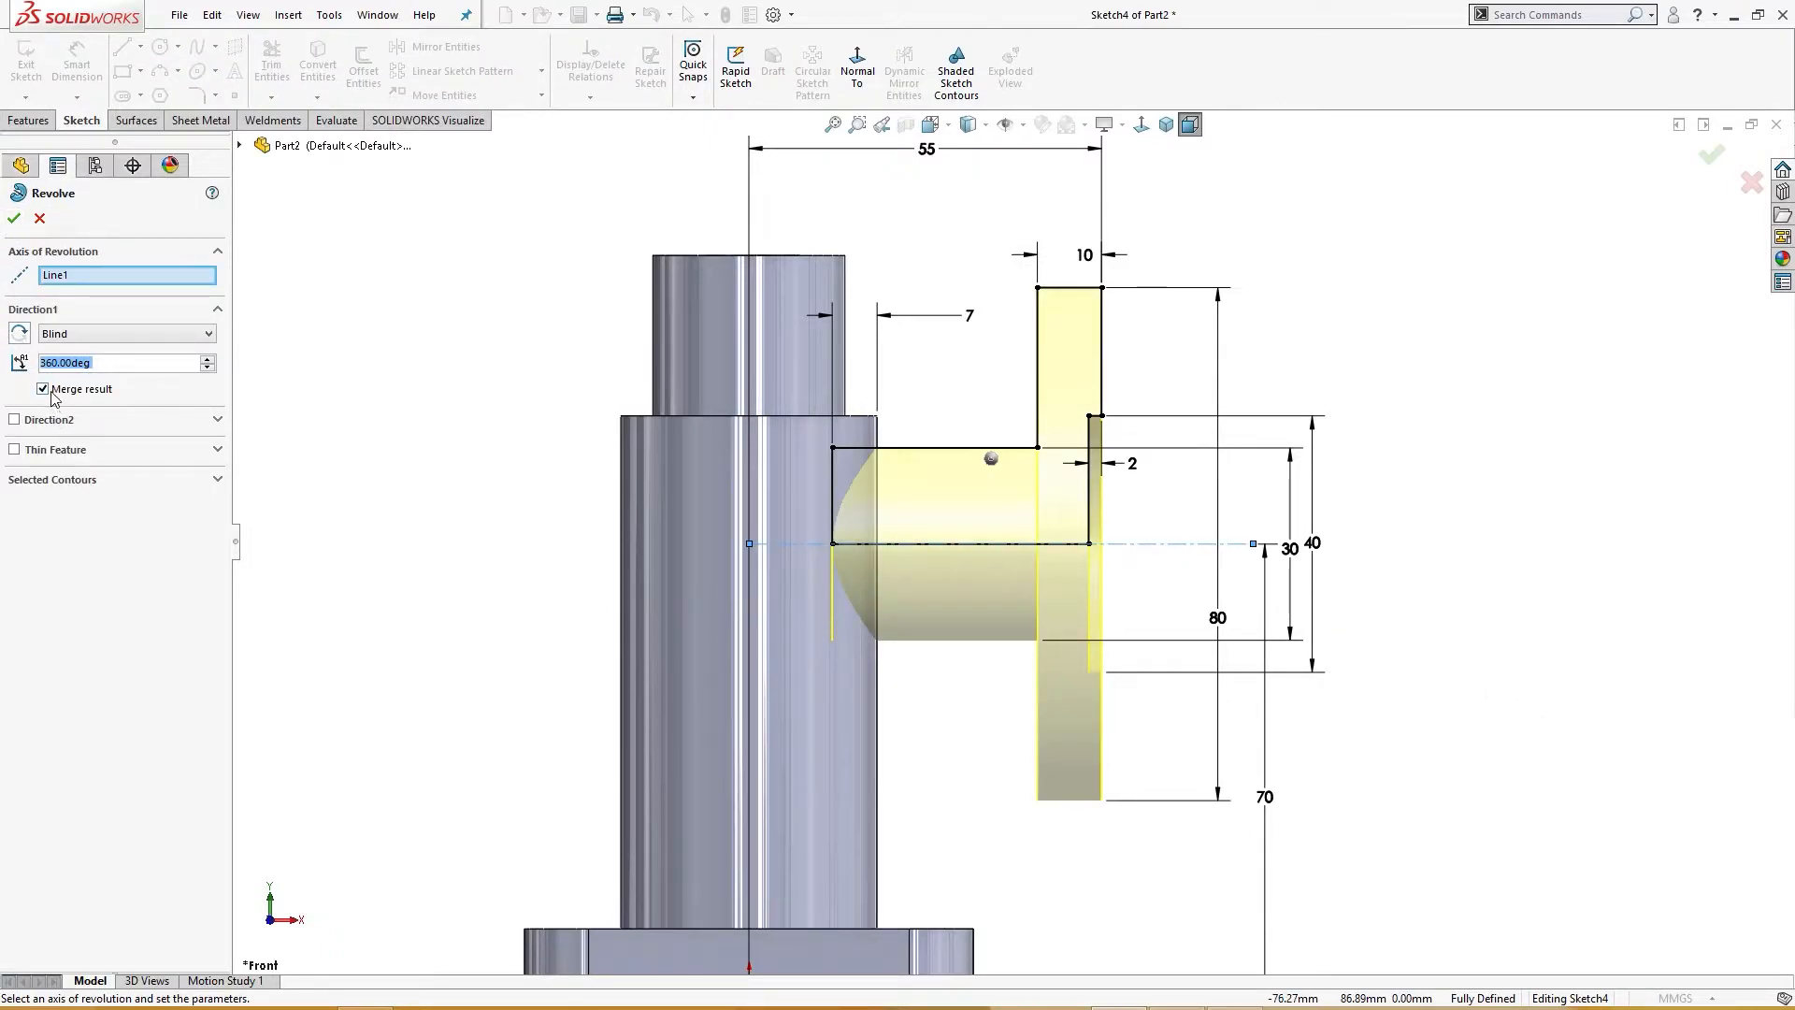
pyautogui.click(15, 220)
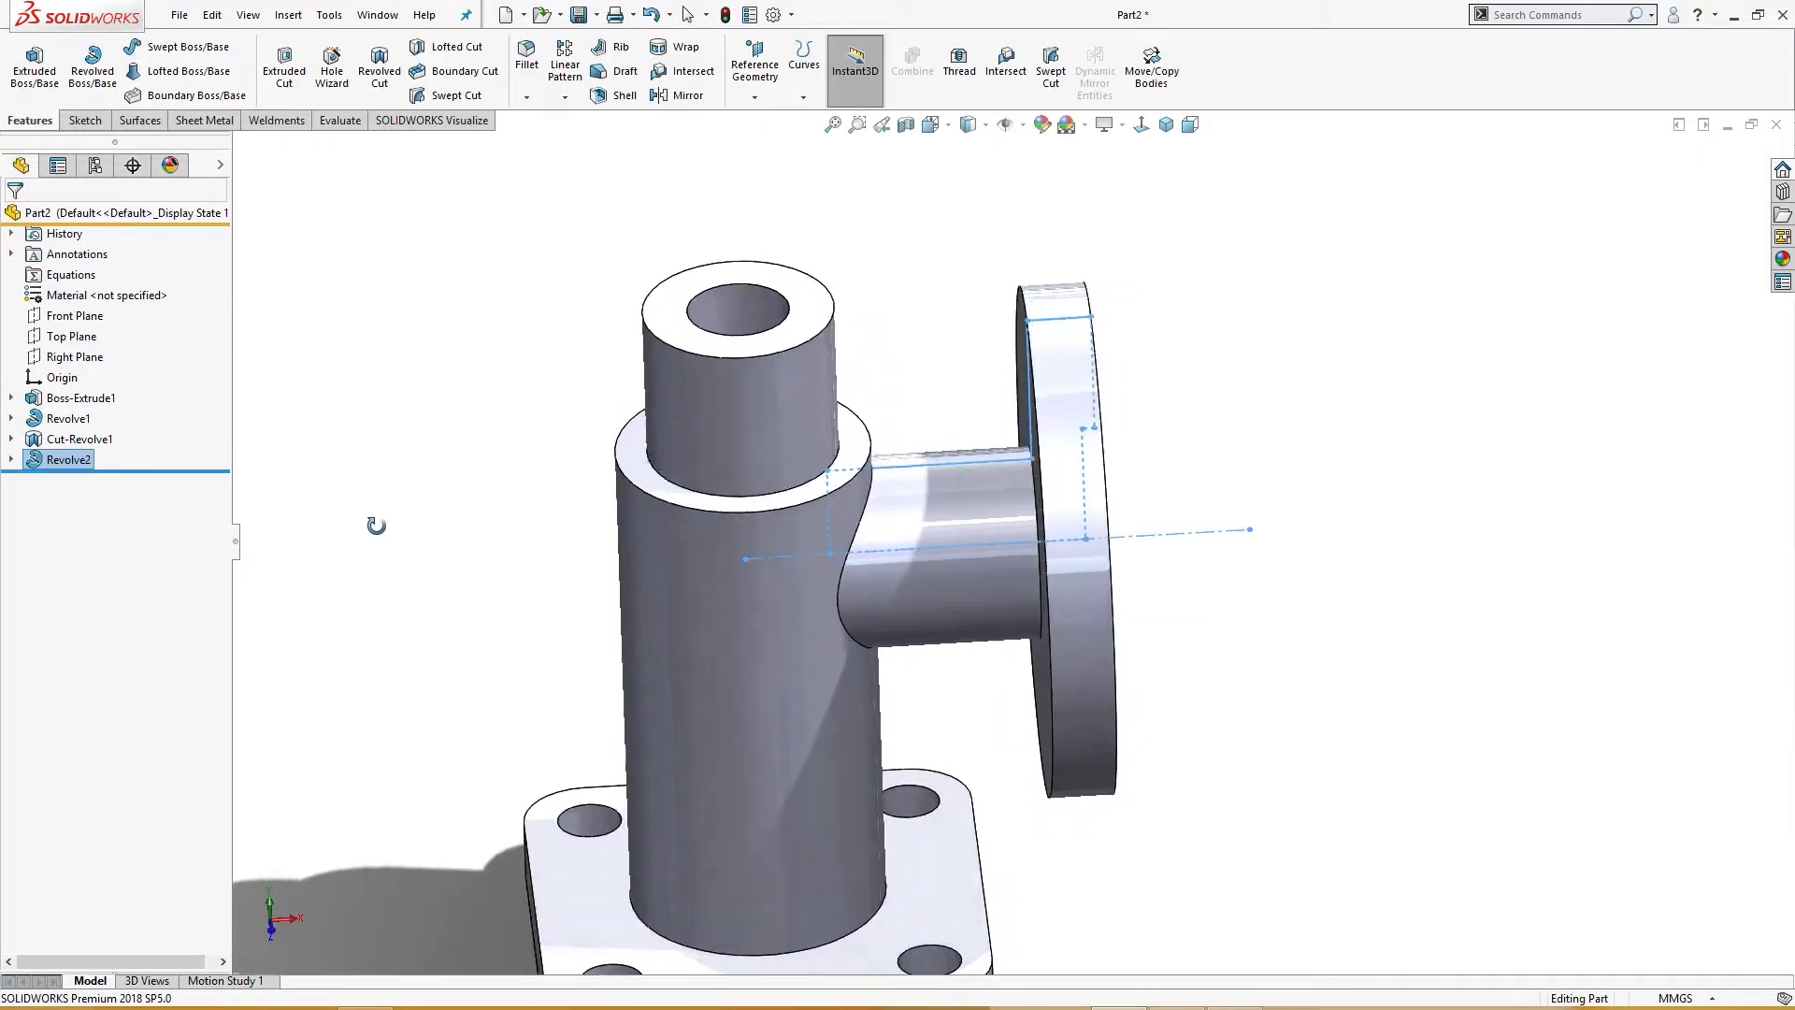
# Step: Sketch a 15 mm diameter circle at the center of the branch flange's outer face
pyautogui.hotkey('ctrl', '7')
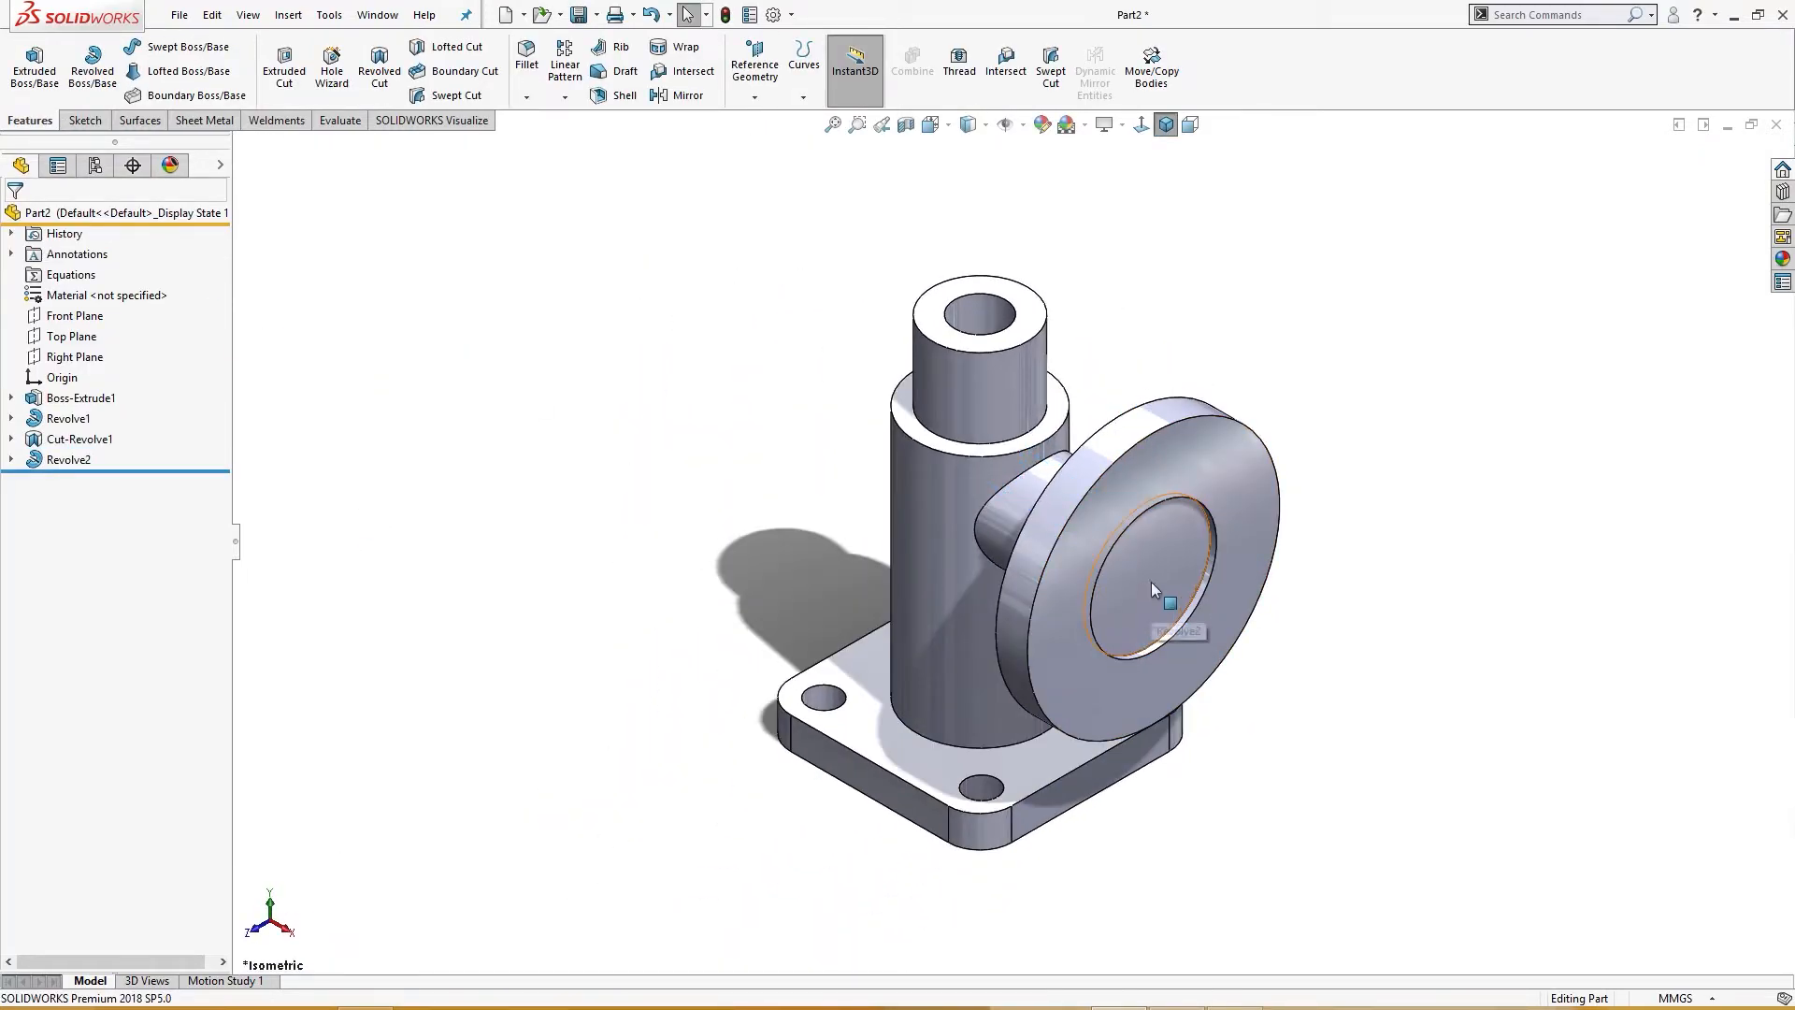
pyautogui.click(1152, 582)
pyautogui.click(1261, 499)
pyautogui.moveTo(521, 390); pyautogui.dragTo(609, 391, button='right')
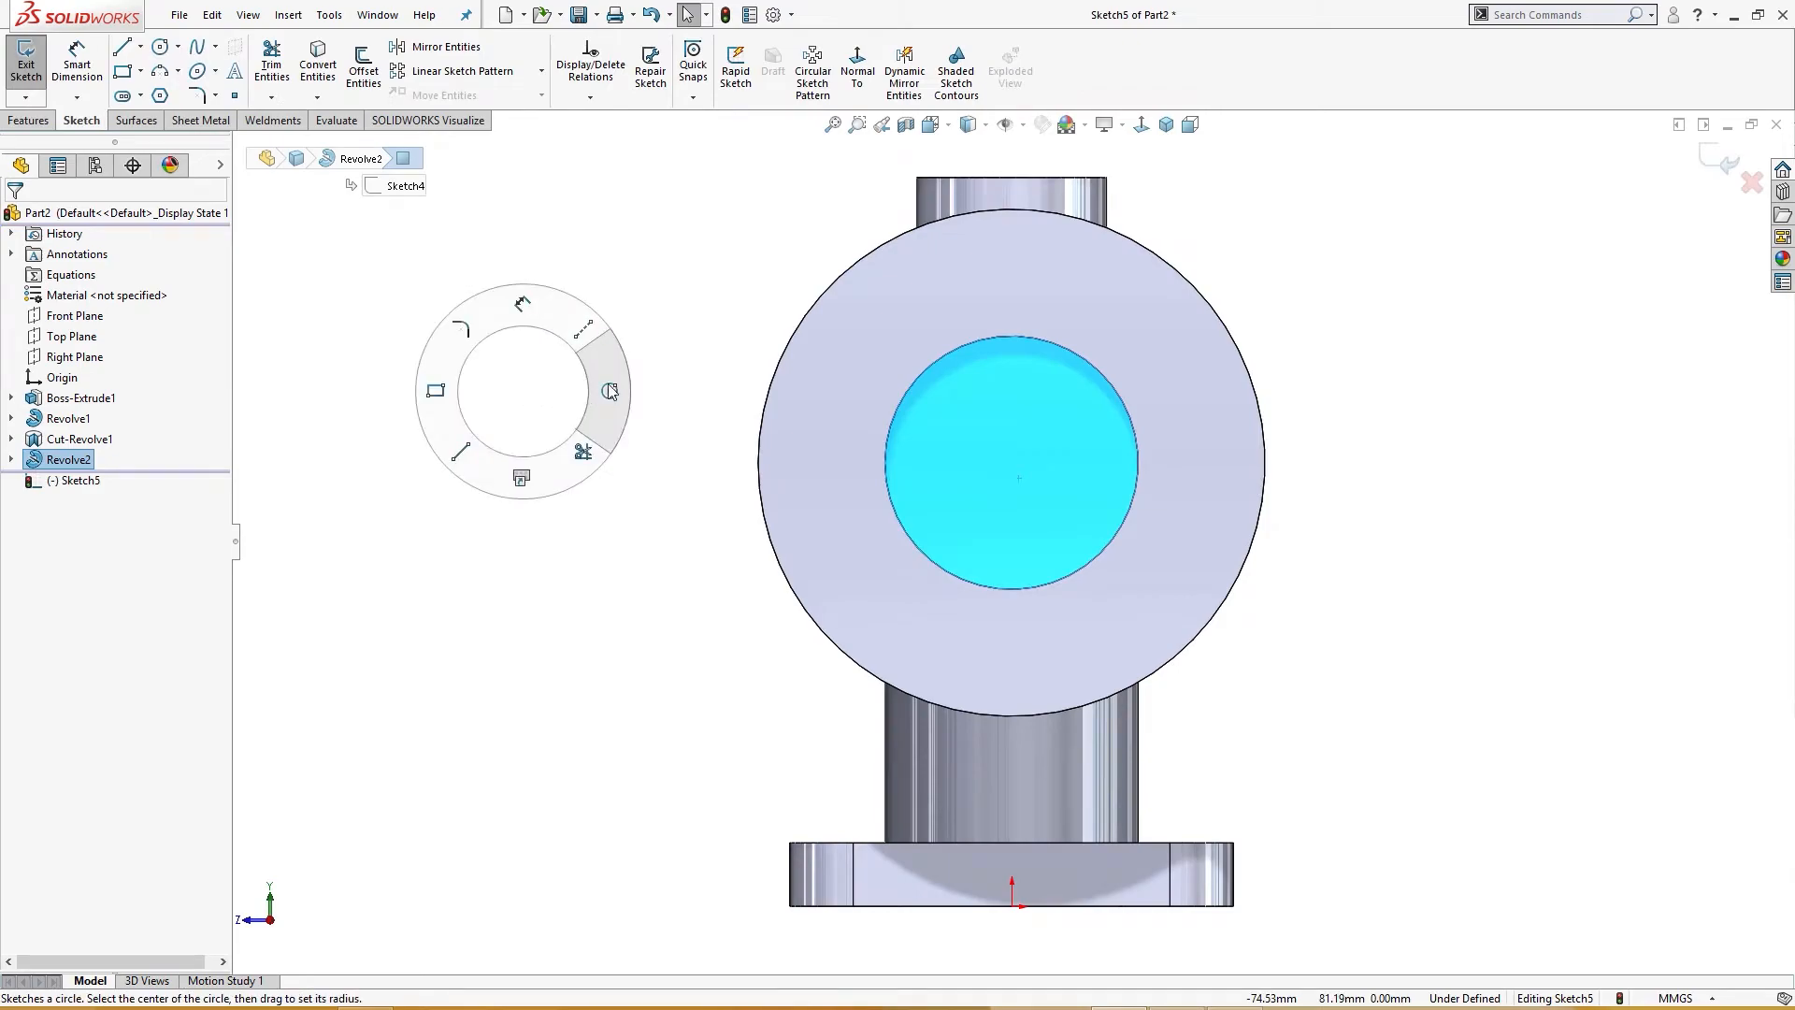
pyautogui.click(1013, 465)
pyautogui.write('15')
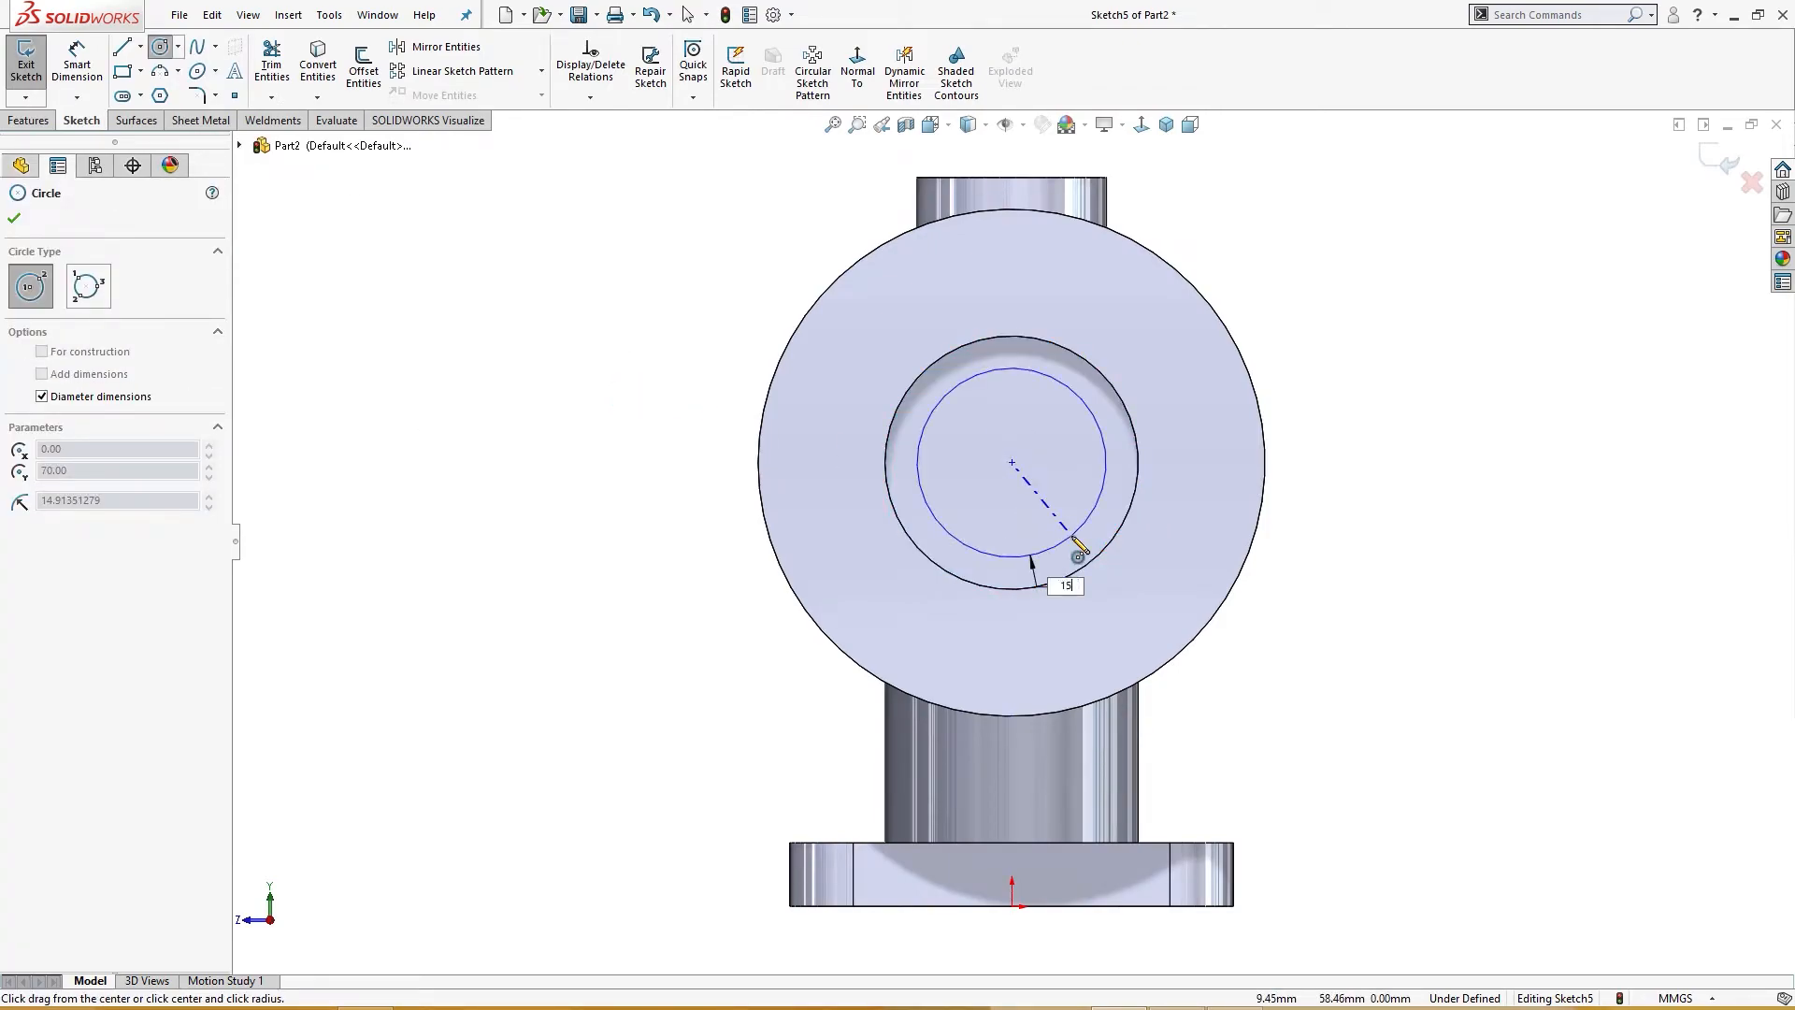
pyautogui.press('Return')
# Step: Cut-extrude the 15 mm circle up to the main pipe's inner bore surface
pyautogui.press('s')
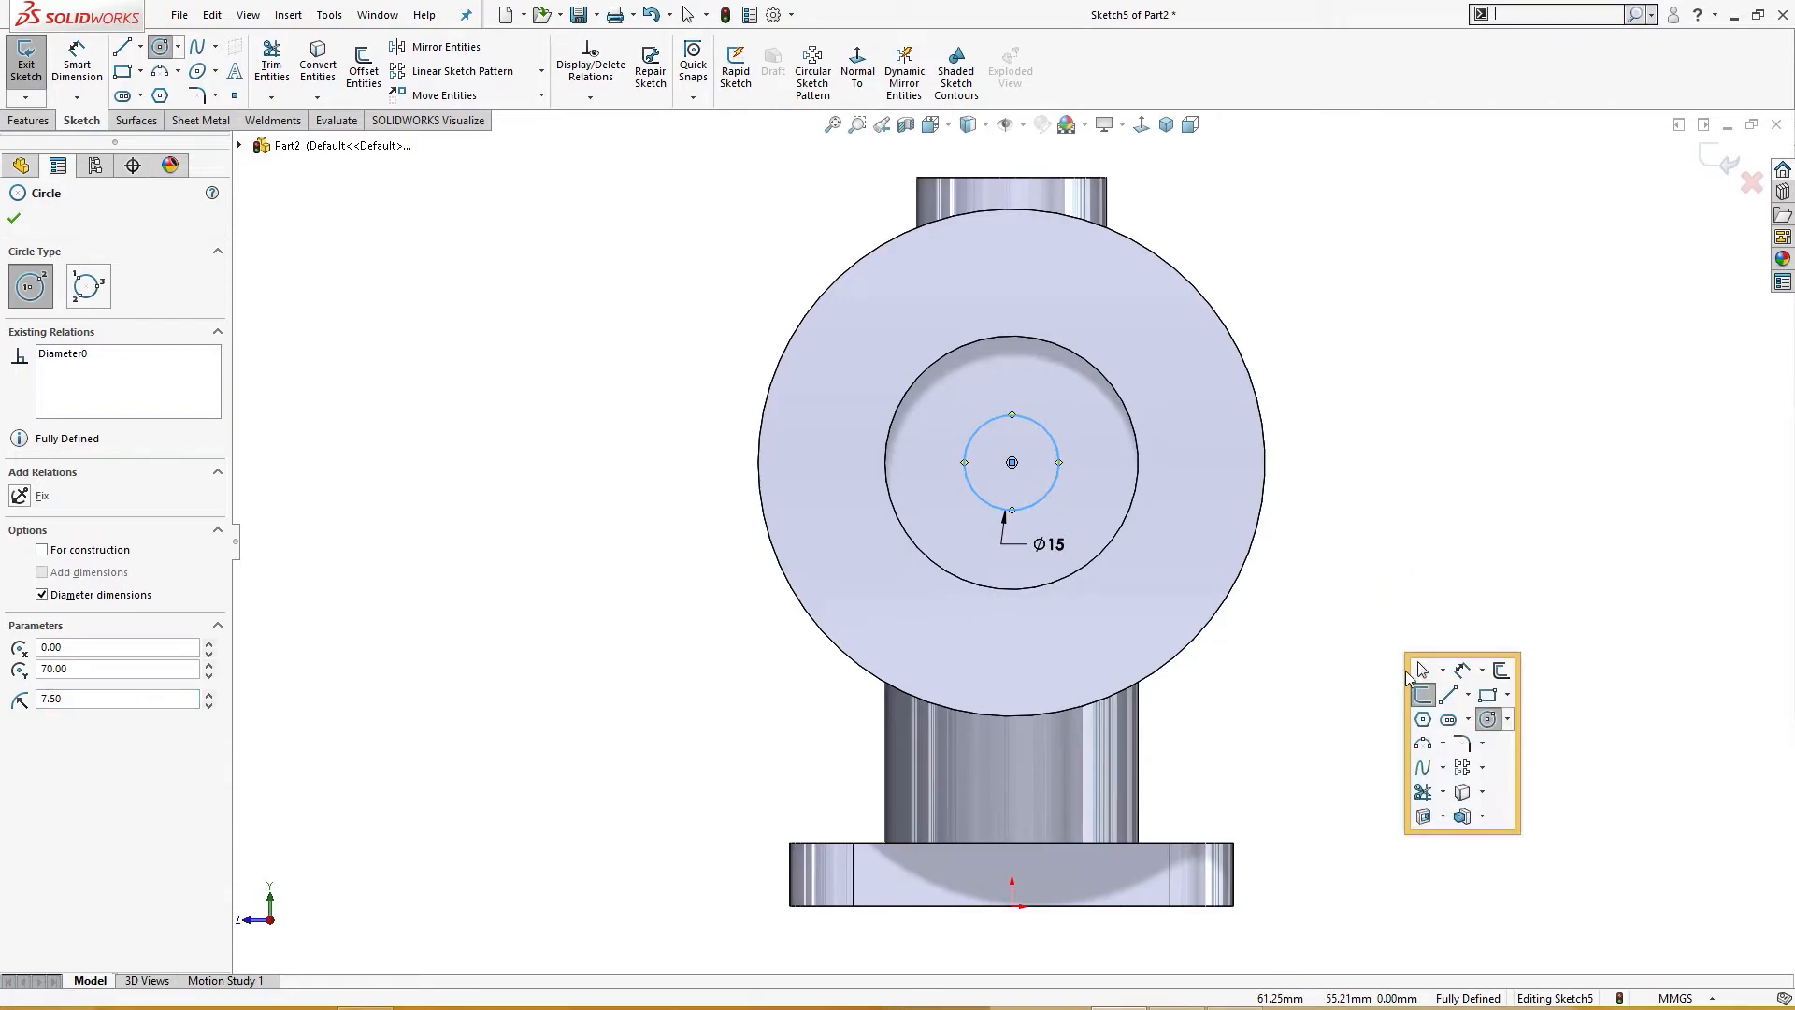
pyautogui.click(1423, 817)
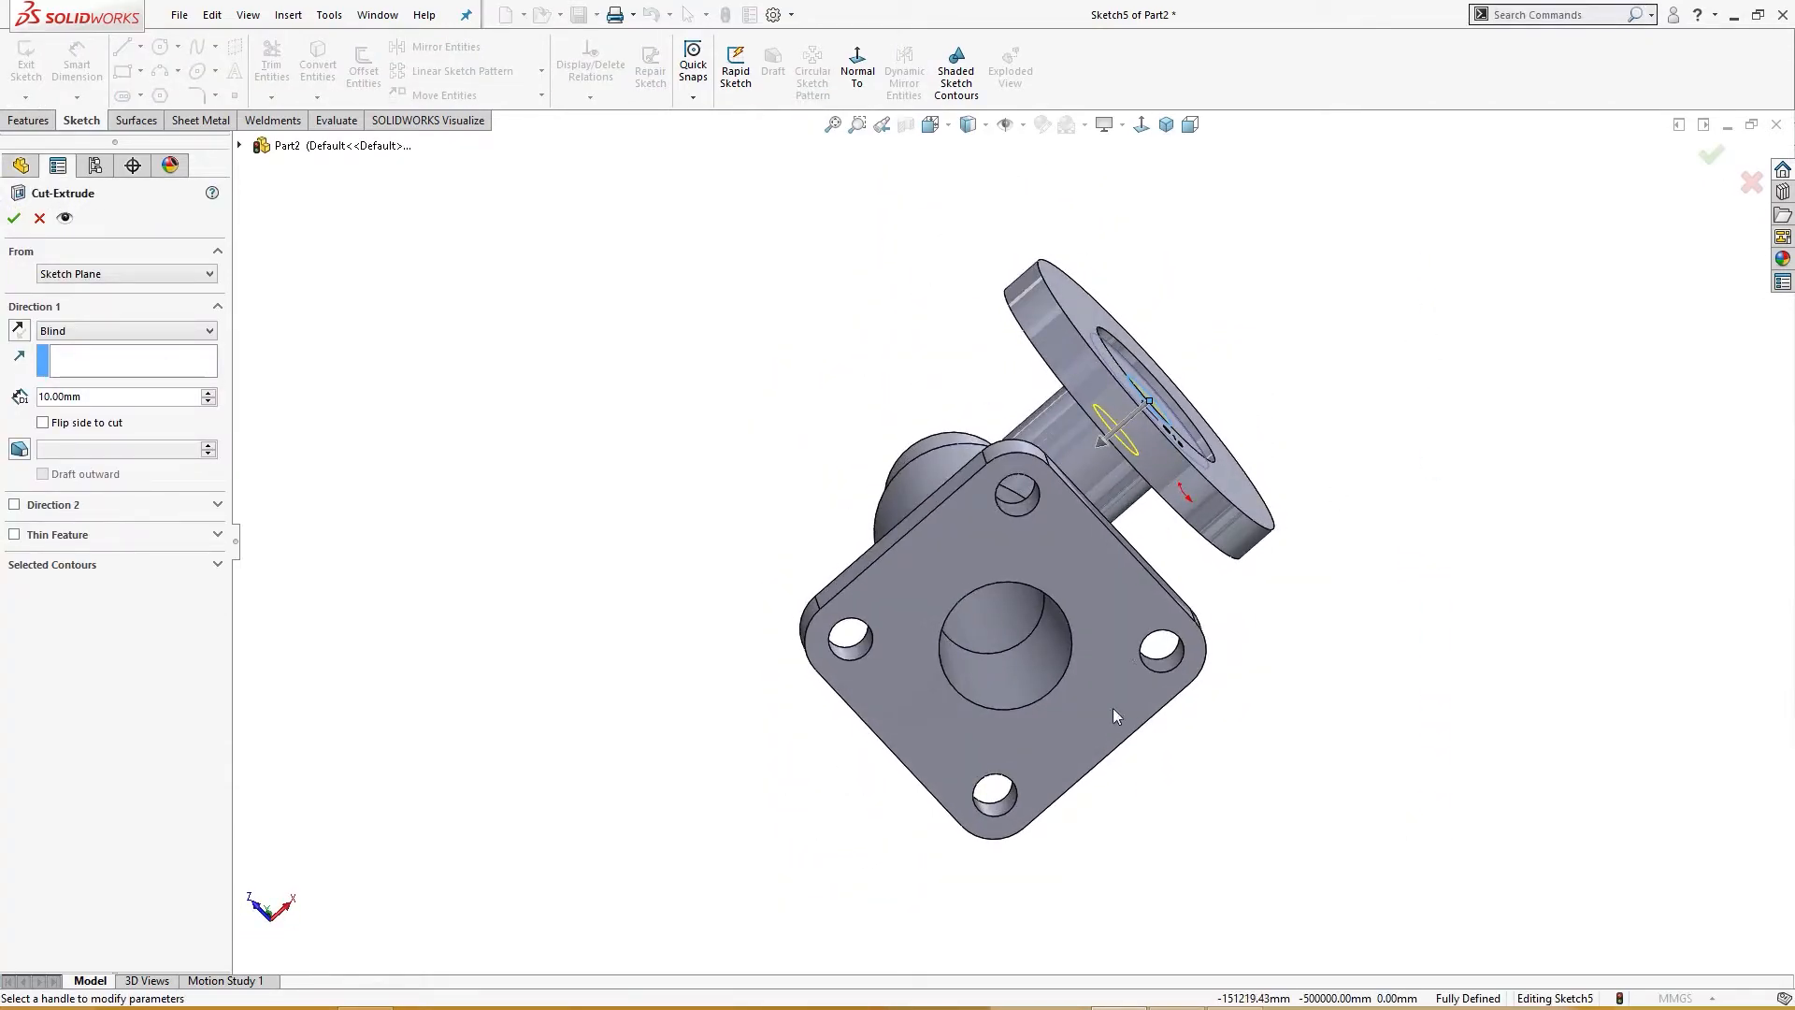
pyautogui.click(989, 598)
pyautogui.moveTo(989, 598); pyautogui.dragTo(1030, 580, button='middle')
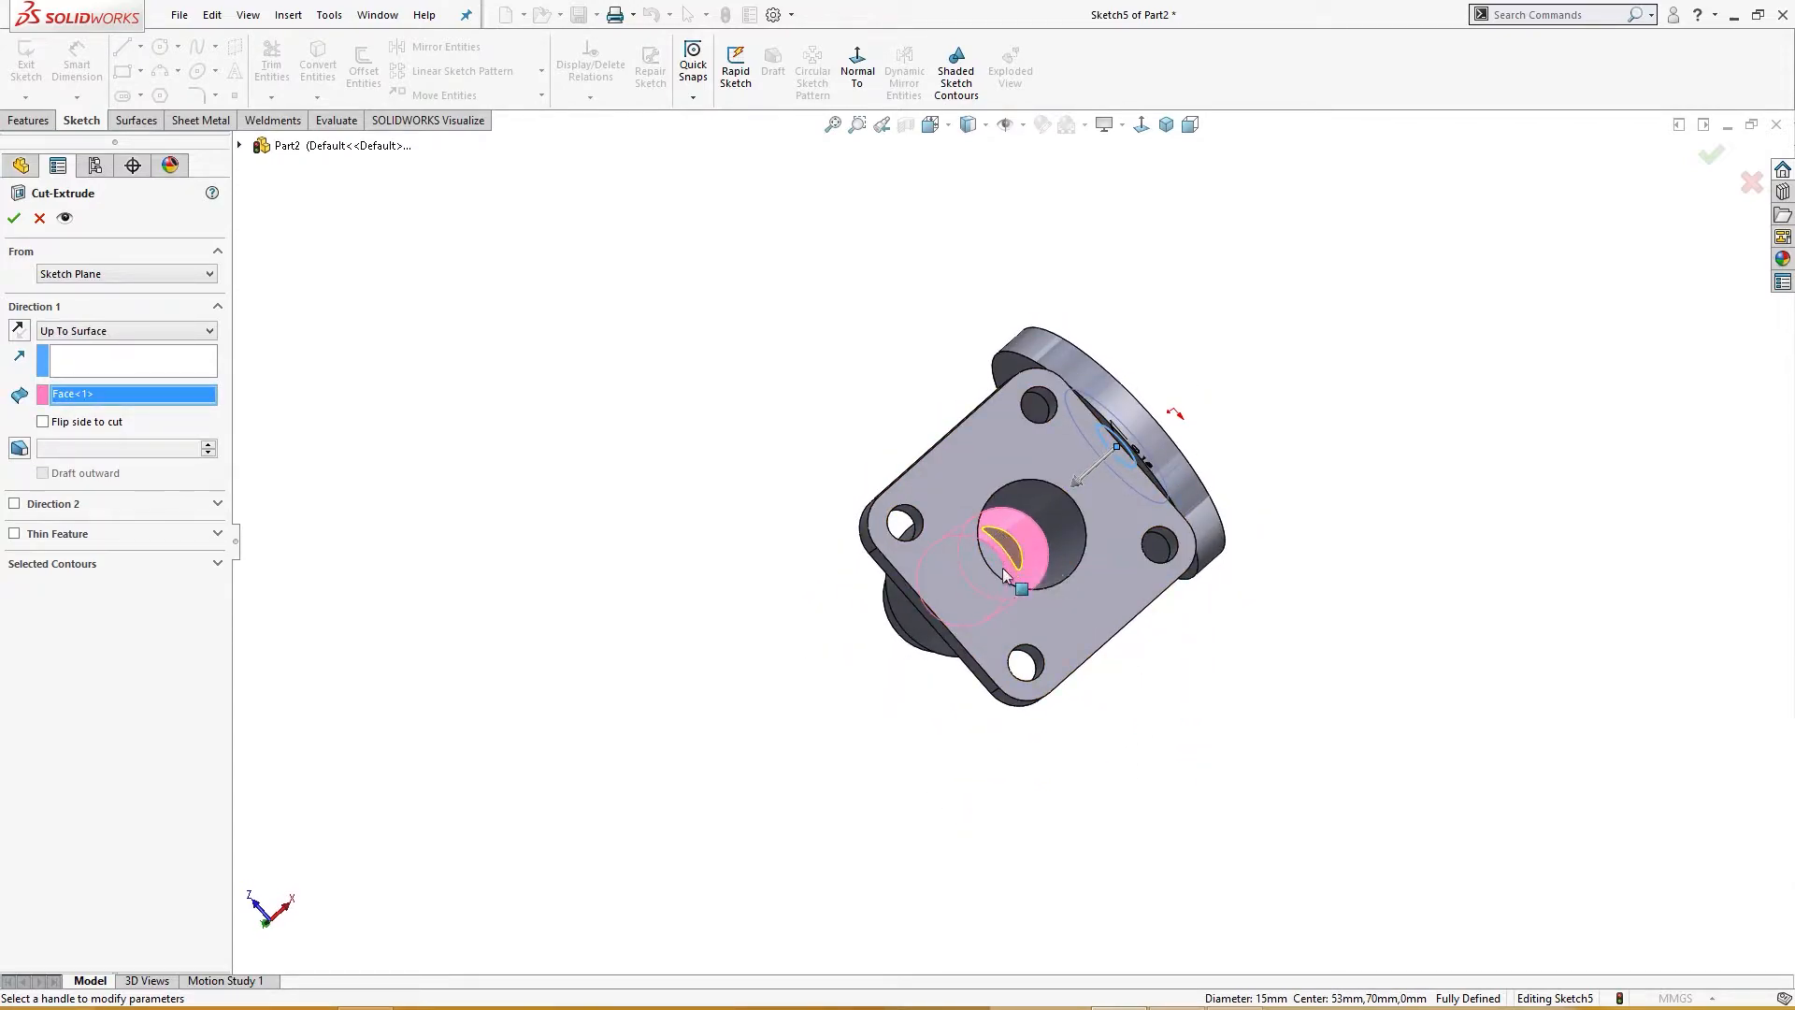
pyautogui.click(14, 219)
# Step: Start a sketch on the flange face and draw a concentric 60 mm construction circle
pyautogui.moveTo(529, 369); pyautogui.dragTo(496, 660, button='middle')
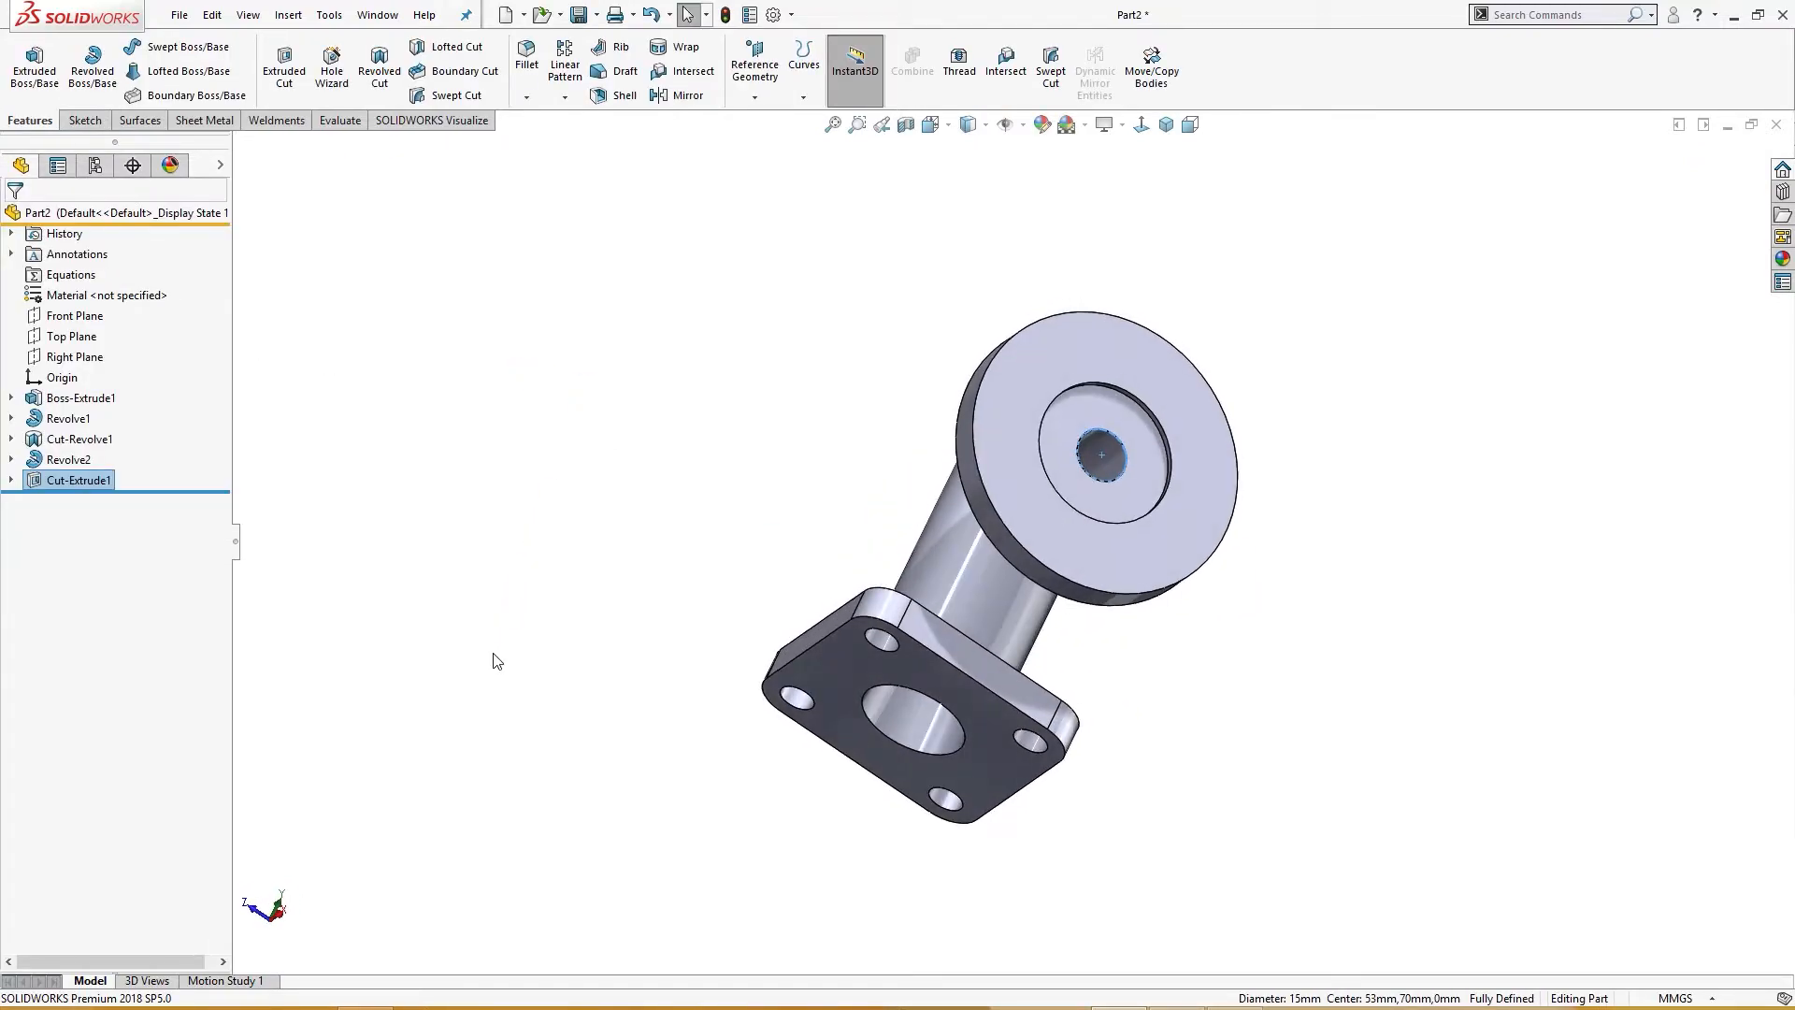
pyautogui.moveTo(585, 545)
pyautogui.mouseDown(button='middle')
pyautogui.moveTo(761, 789)
pyautogui.moveTo(798, 757)
pyautogui.moveTo(649, 769)
pyautogui.moveTo(673, 753)
pyautogui.mouseUp(button='middle')
pyautogui.click(1144, 473)
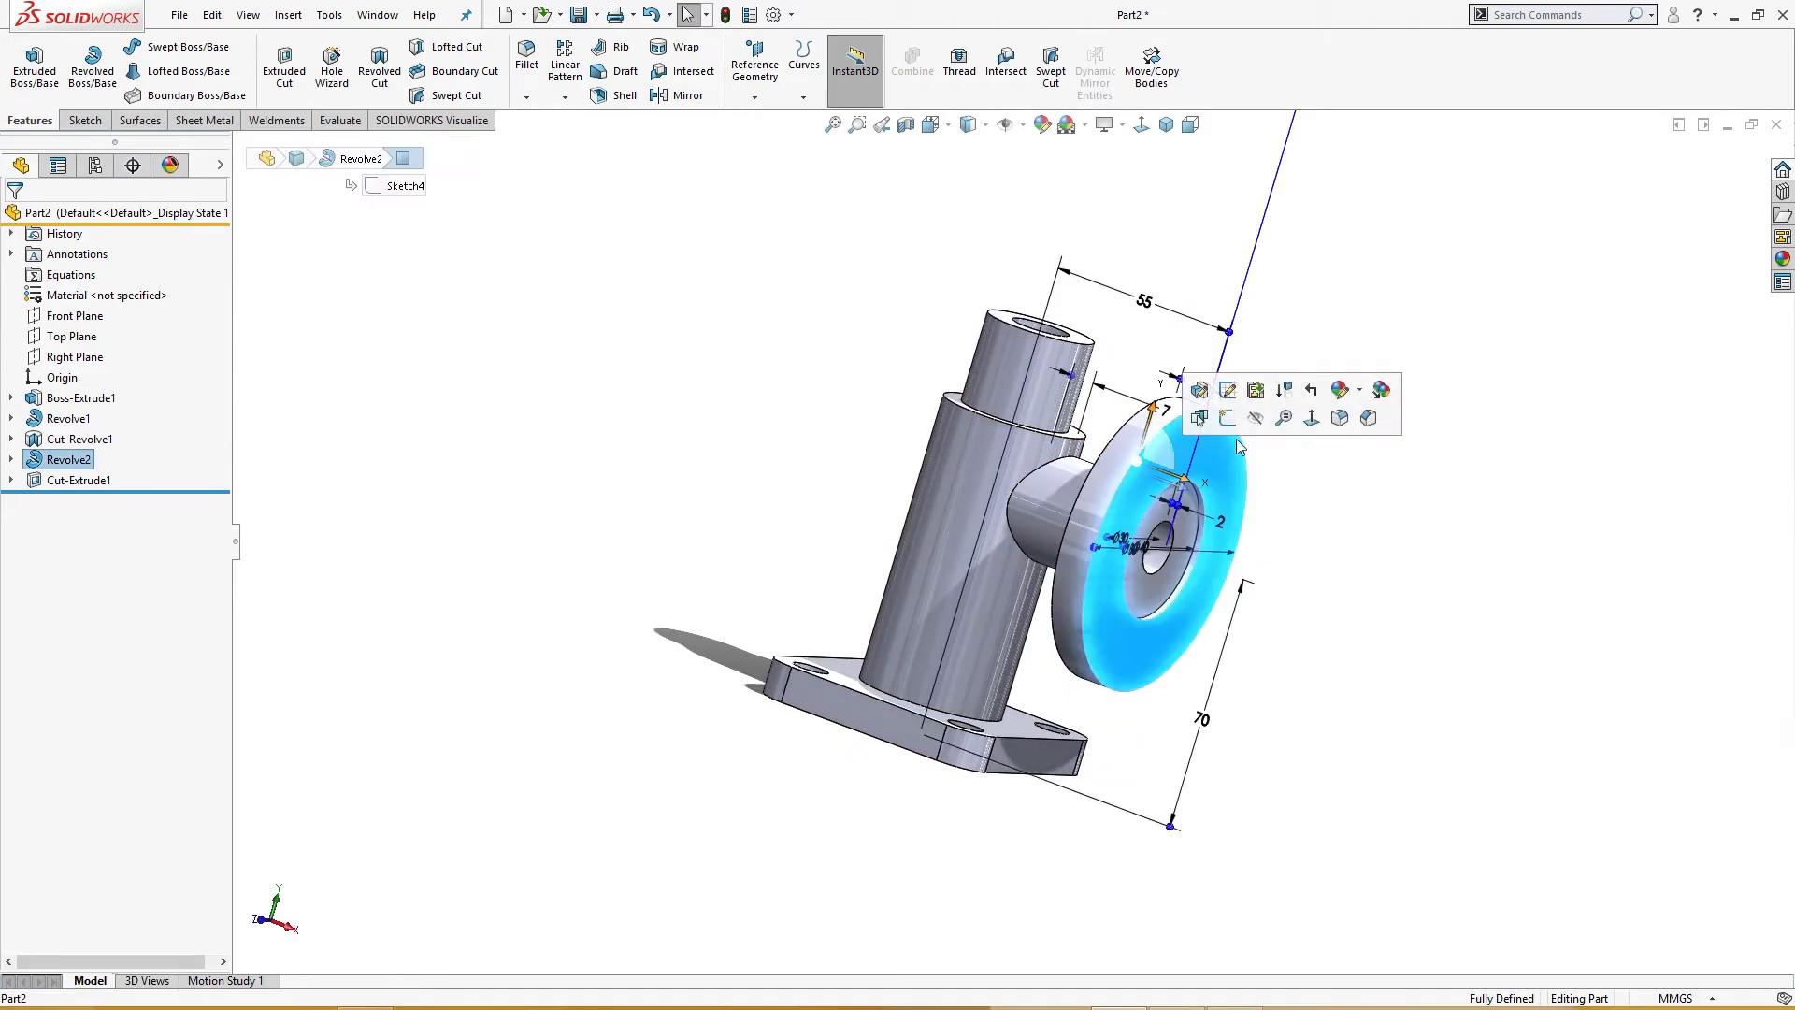
pyautogui.click(1228, 422)
pyautogui.moveTo(389, 358); pyautogui.dragTo(459, 349, button='right')
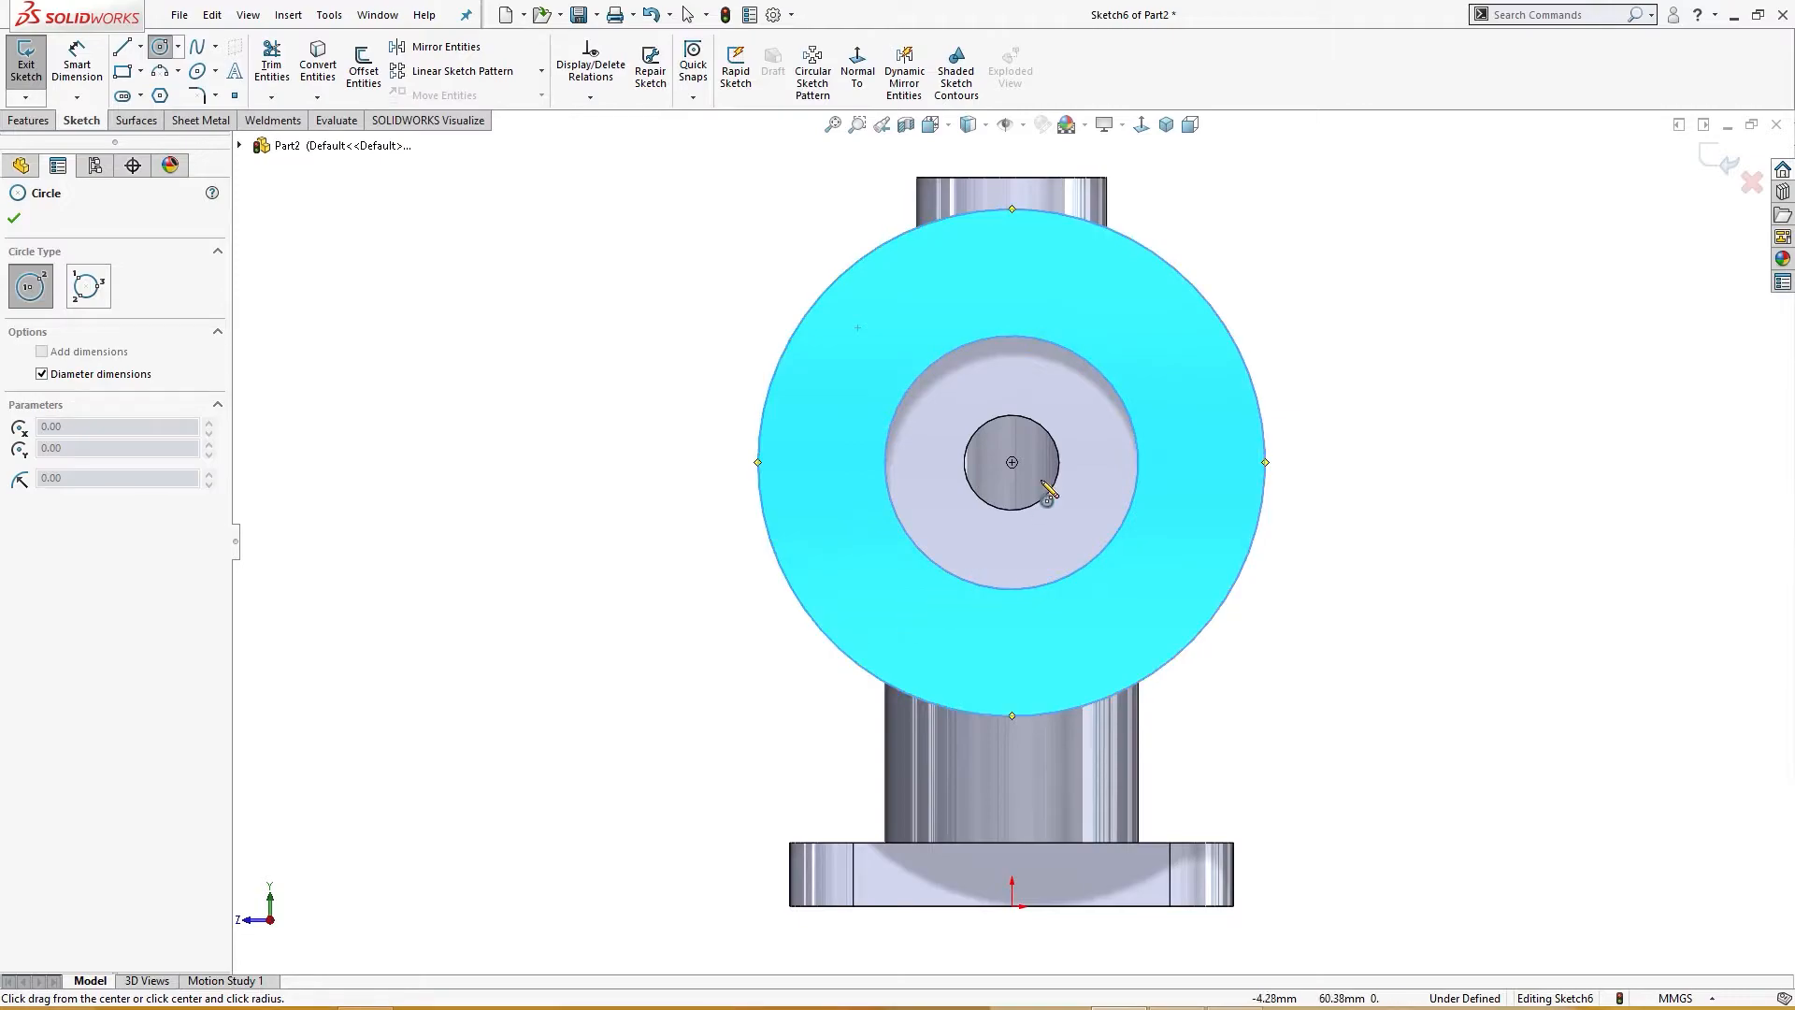
pyautogui.click(1012, 462)
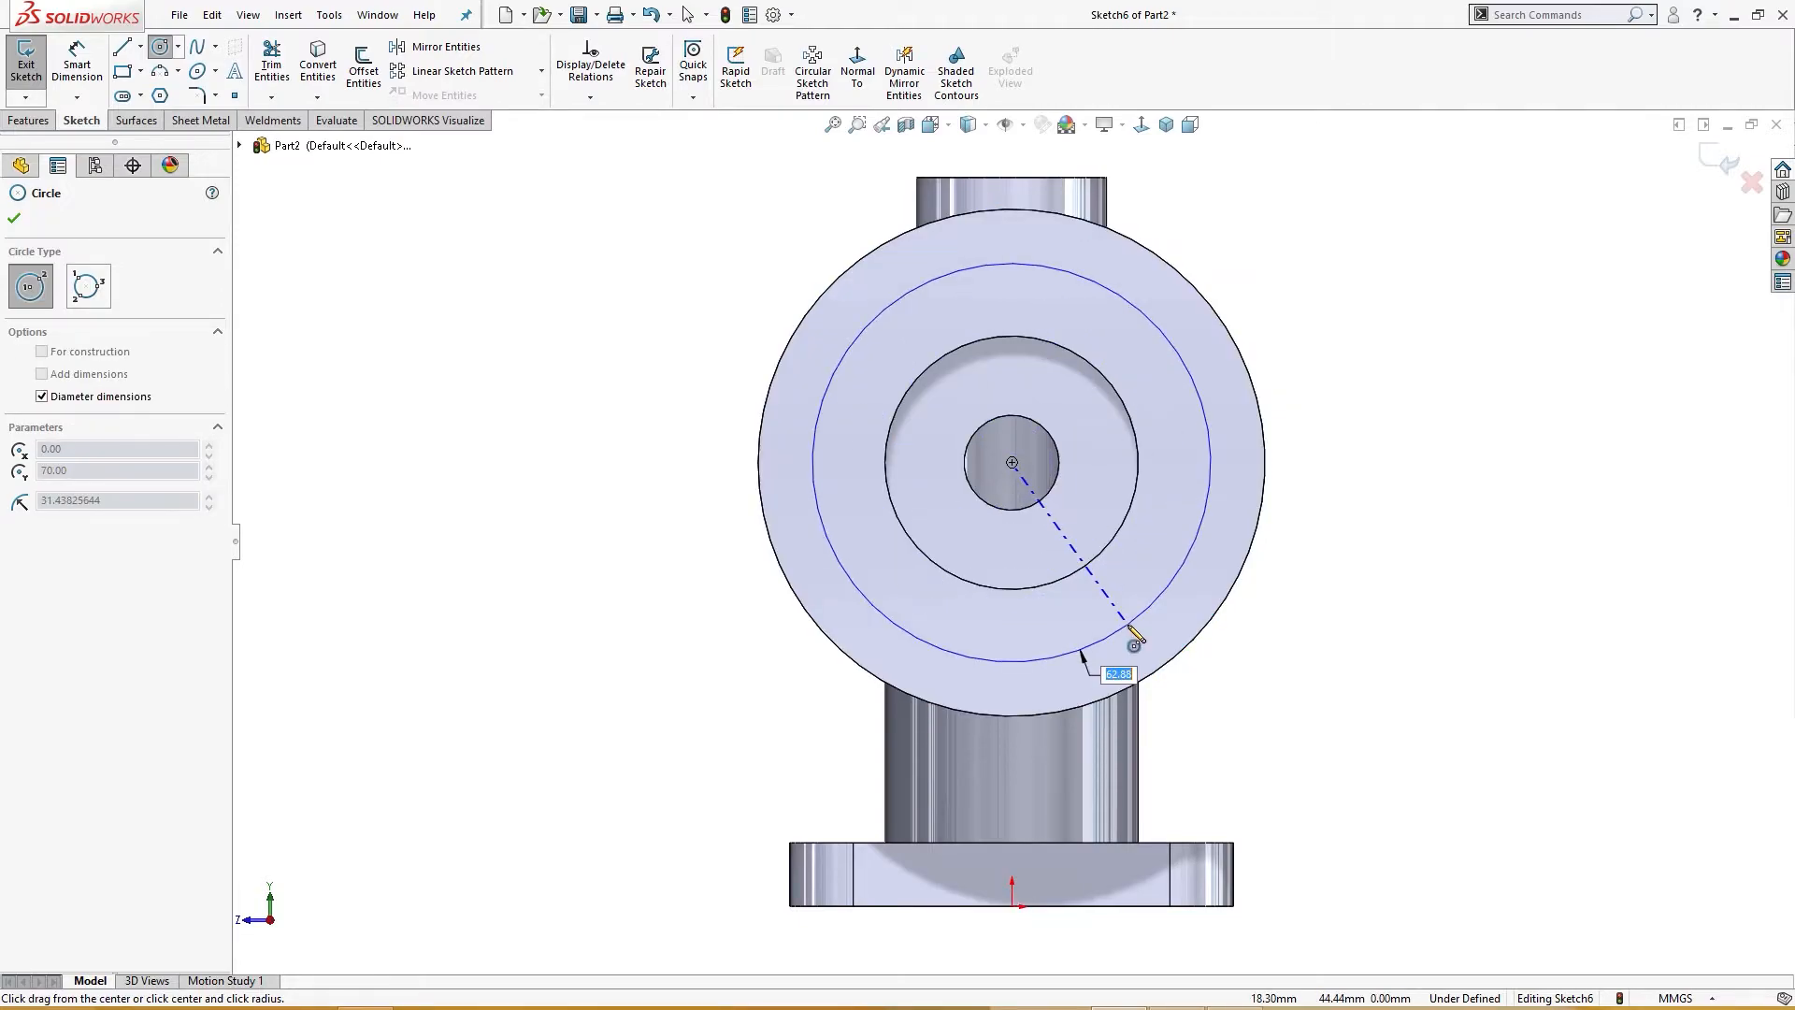
pyautogui.write('60')
pyautogui.press('Return')
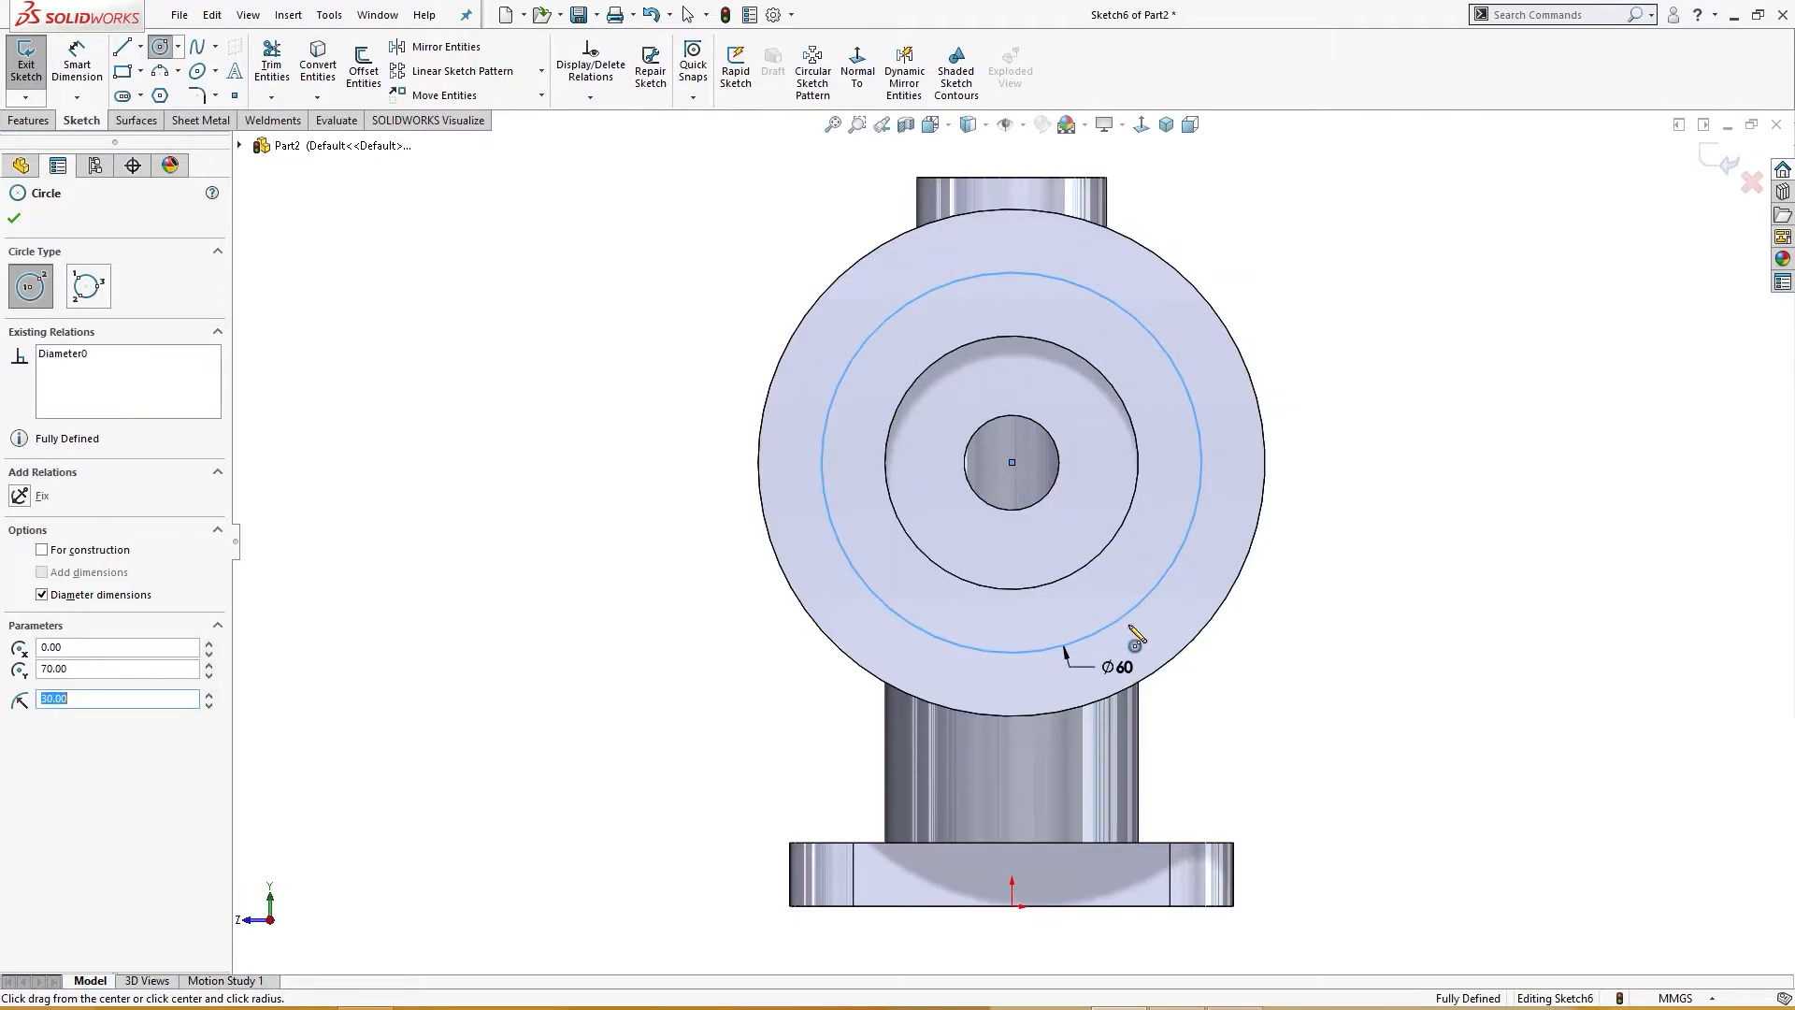
pyautogui.click(89, 557)
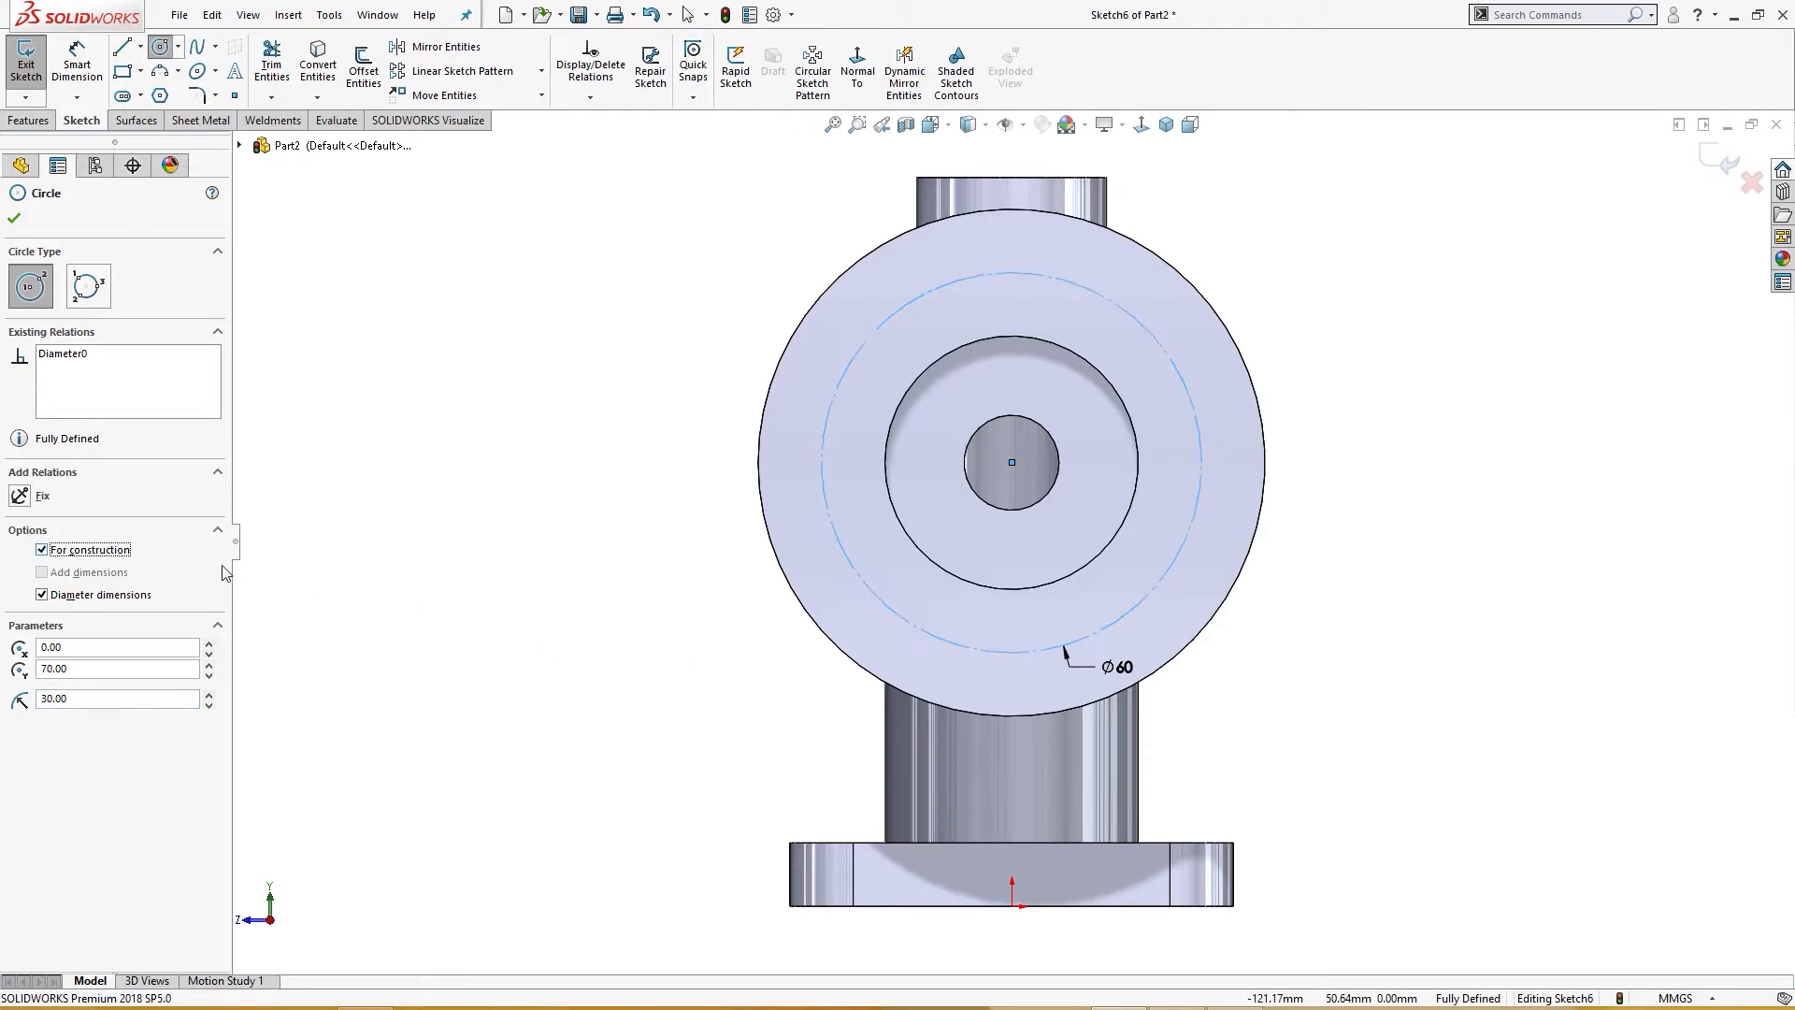
pyautogui.click(14, 218)
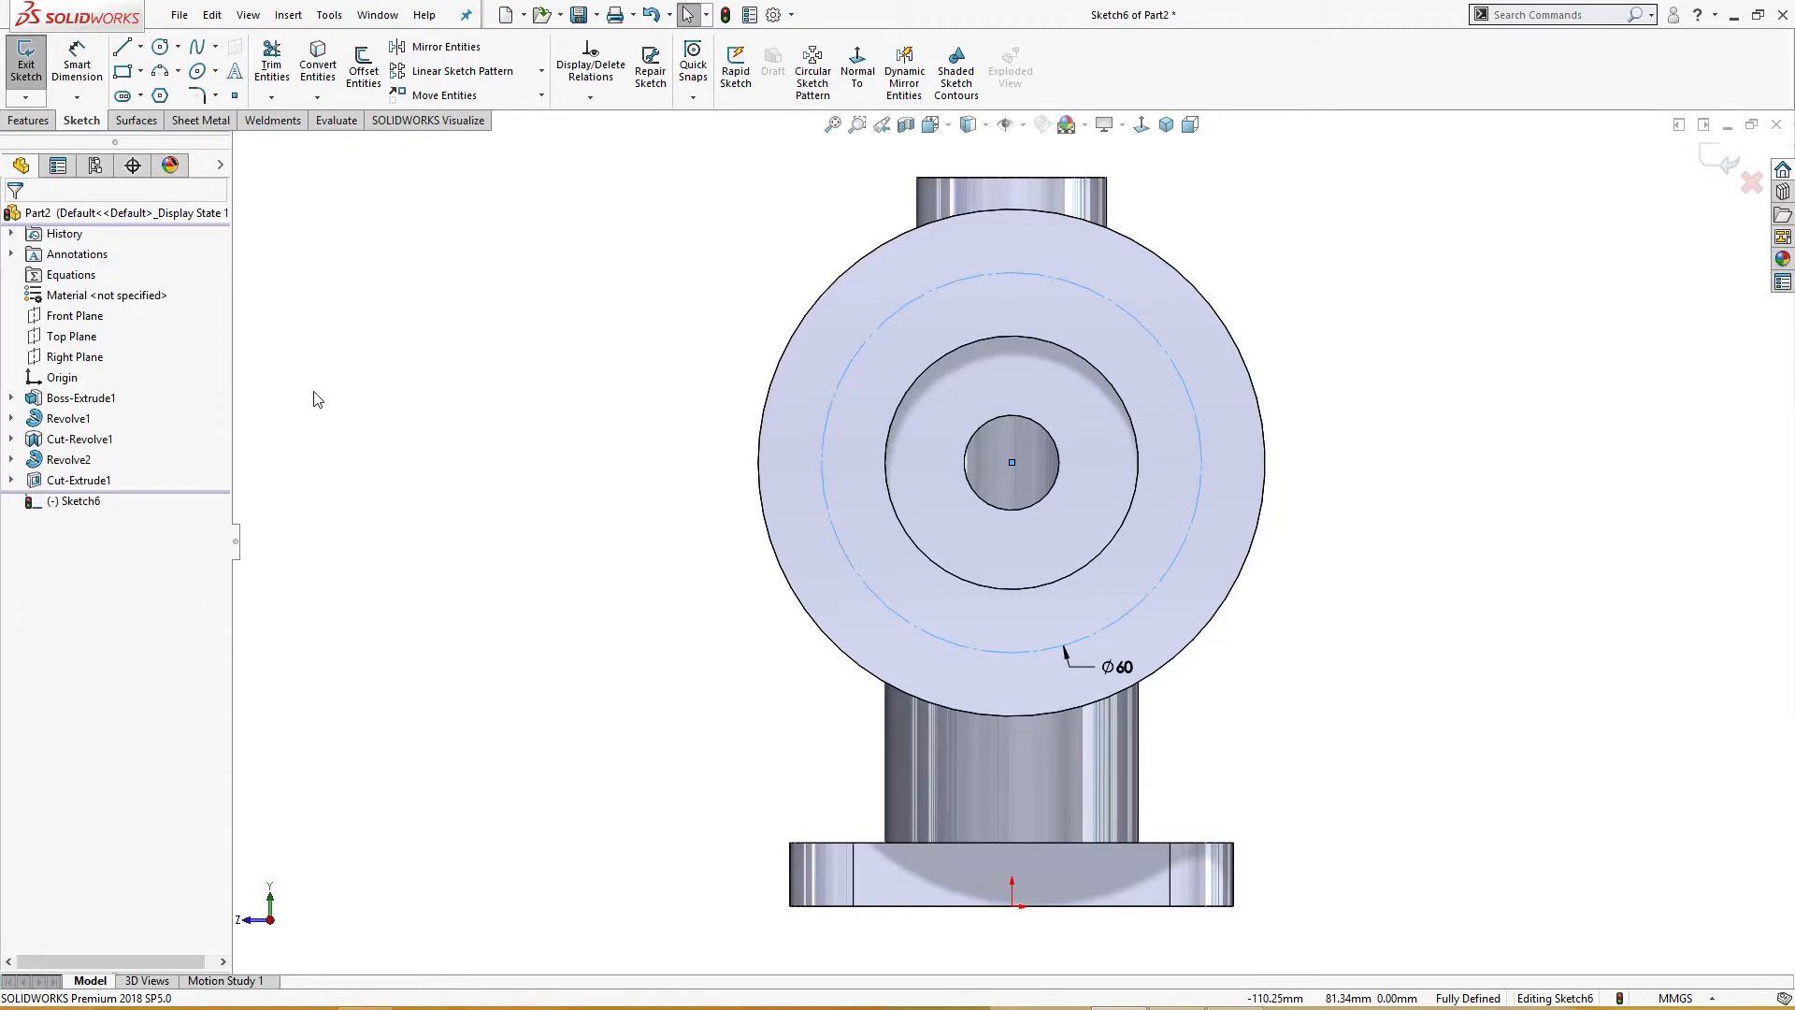
# Step: Sketch a 10 mm bolt hole circle centered on the top quadrant of the construction circle
pyautogui.moveTo(429, 408); pyautogui.dragTo(549, 411, button='right')
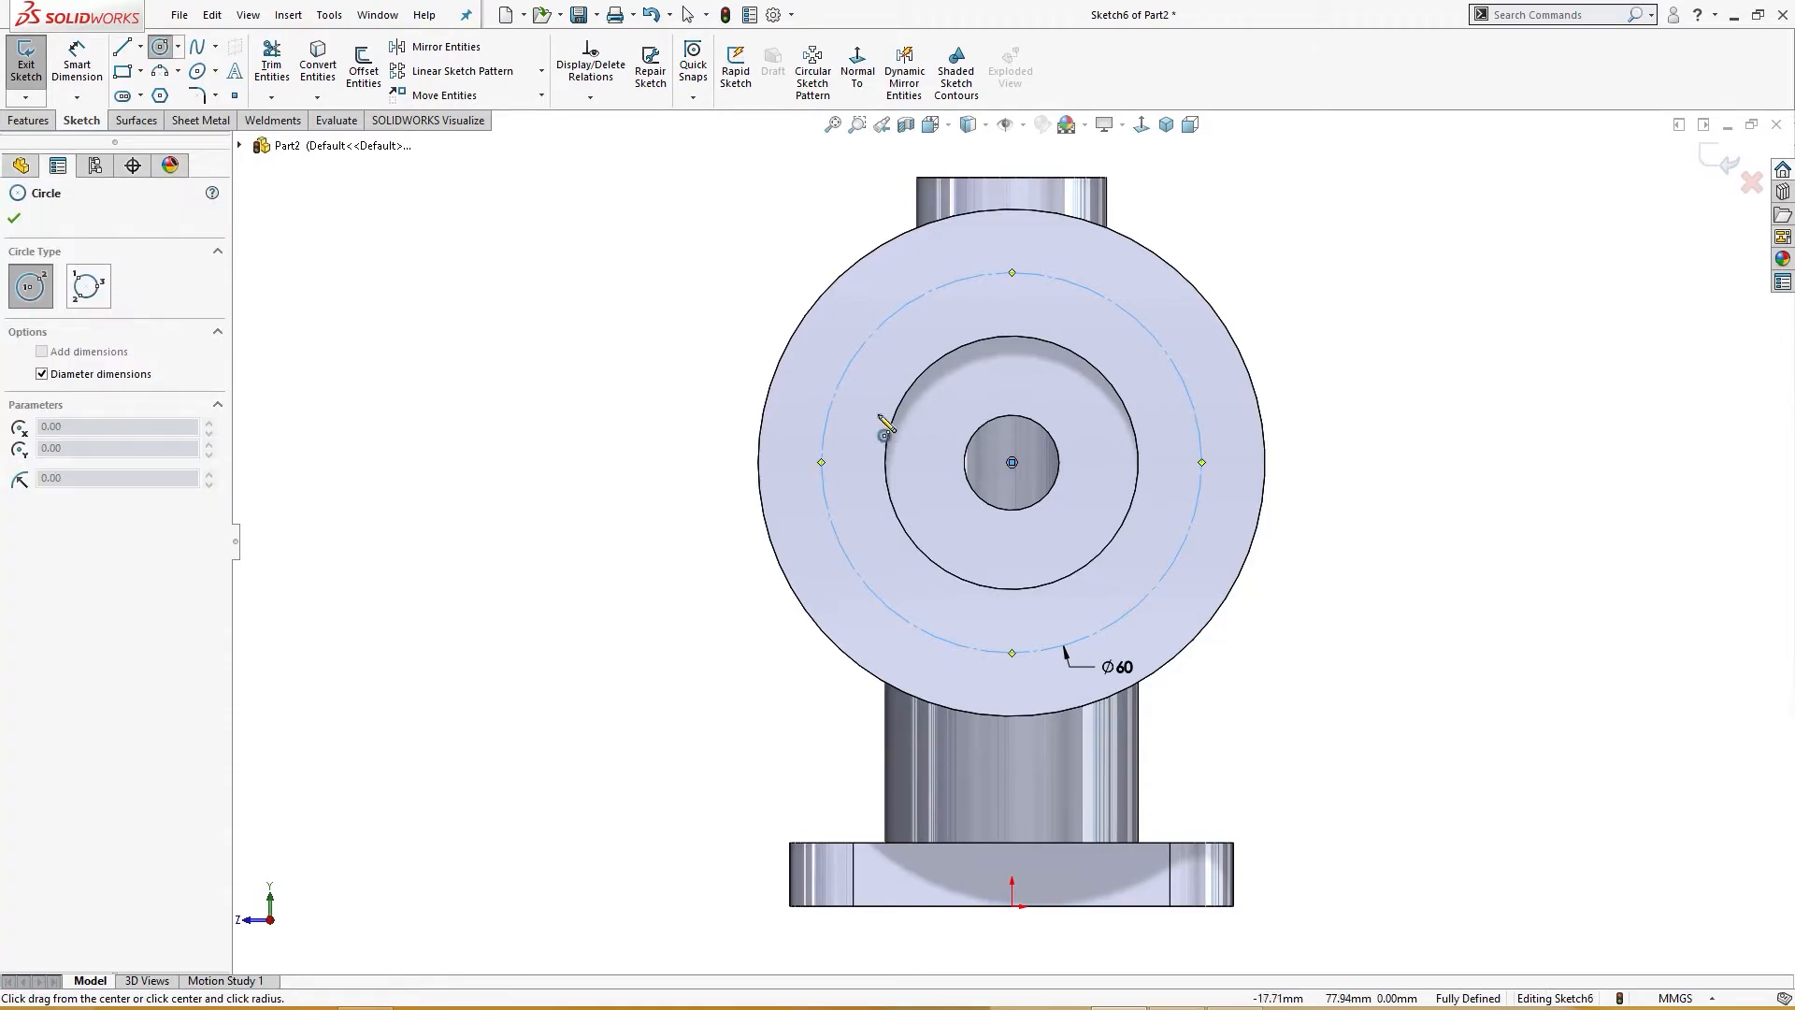
pyautogui.click(1013, 274)
pyautogui.write('10')
pyautogui.press('Return')
pyautogui.press('Escape')
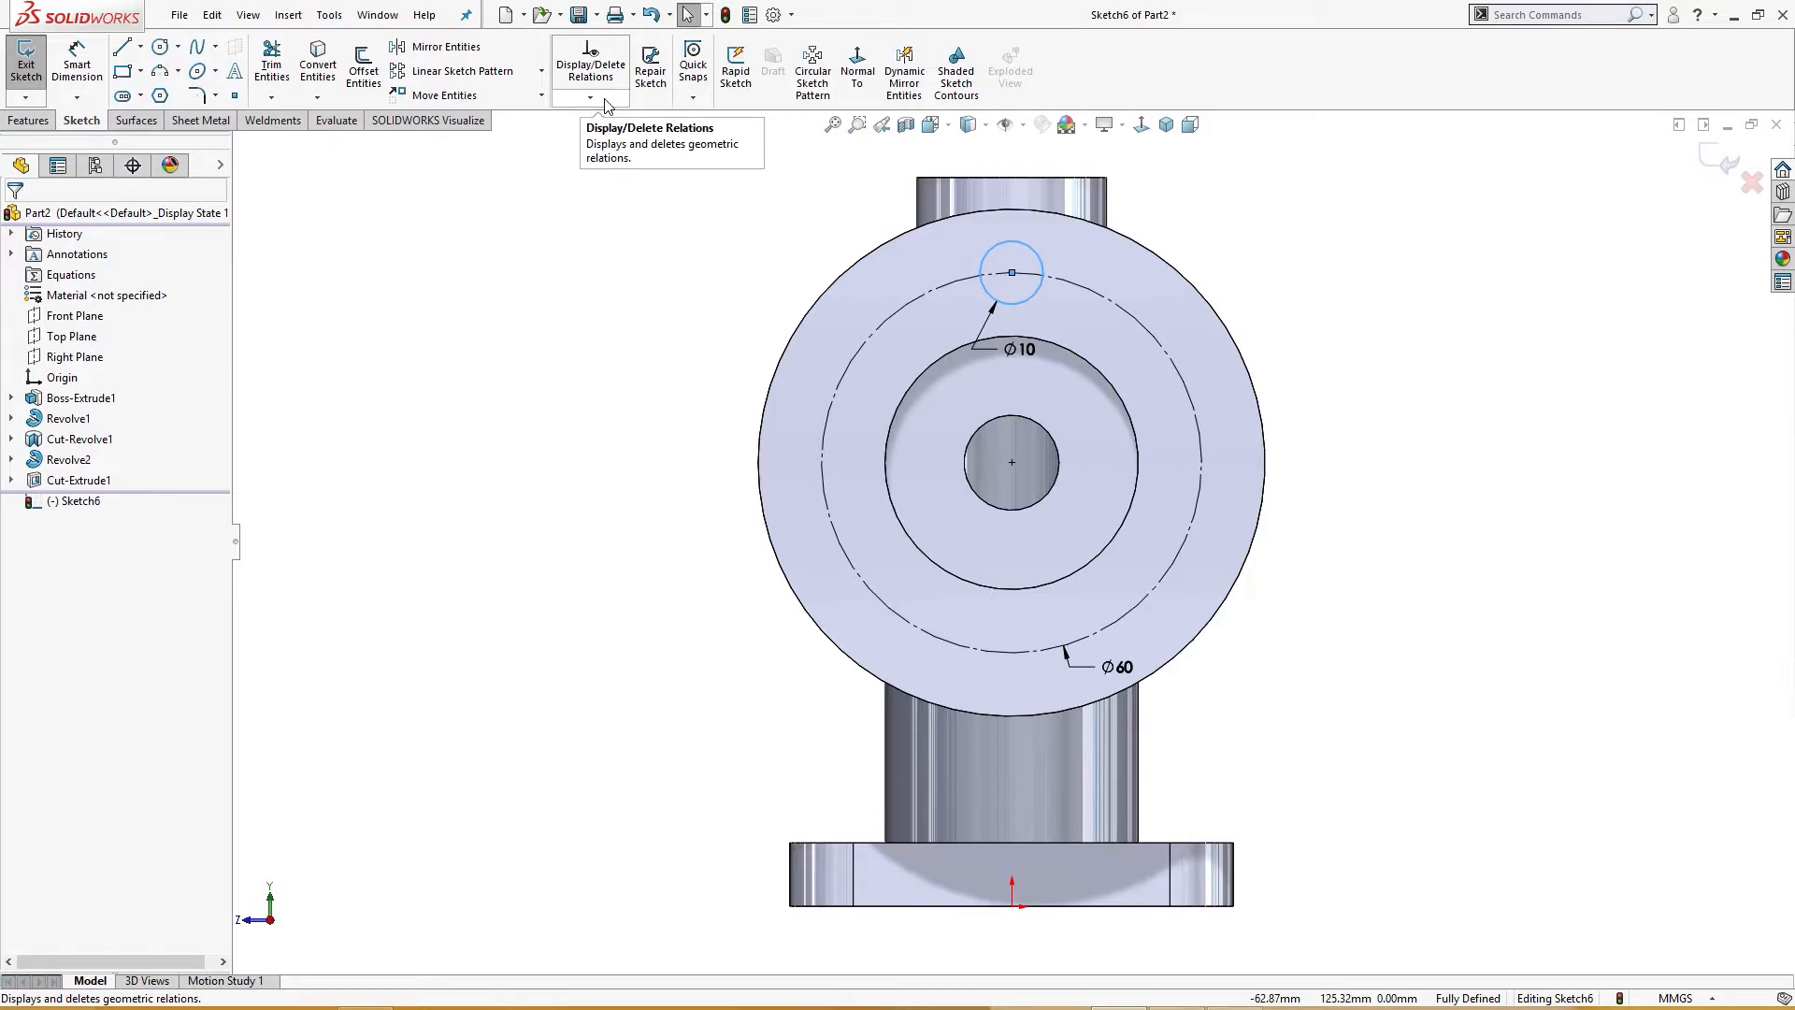
# Step: Circular-pattern the bolt hole four times, equally spaced over 360 degrees about the flange center
pyautogui.click(541, 71)
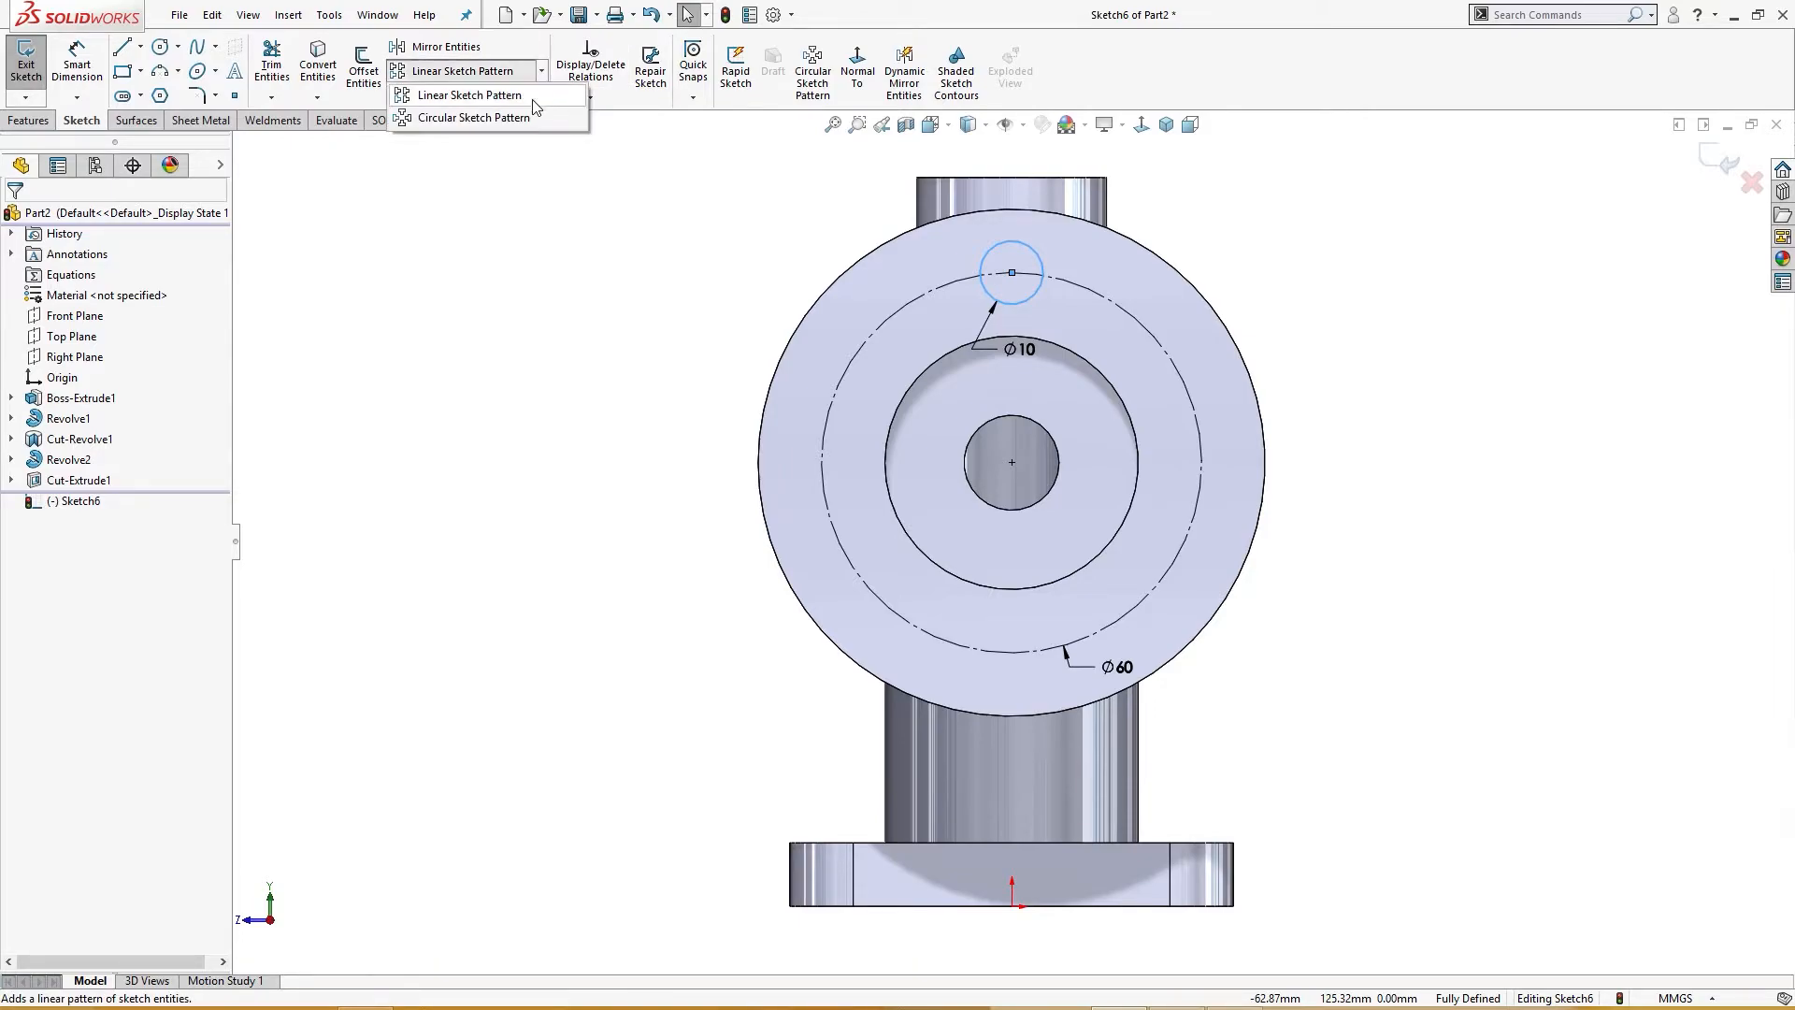
pyautogui.click(505, 117)
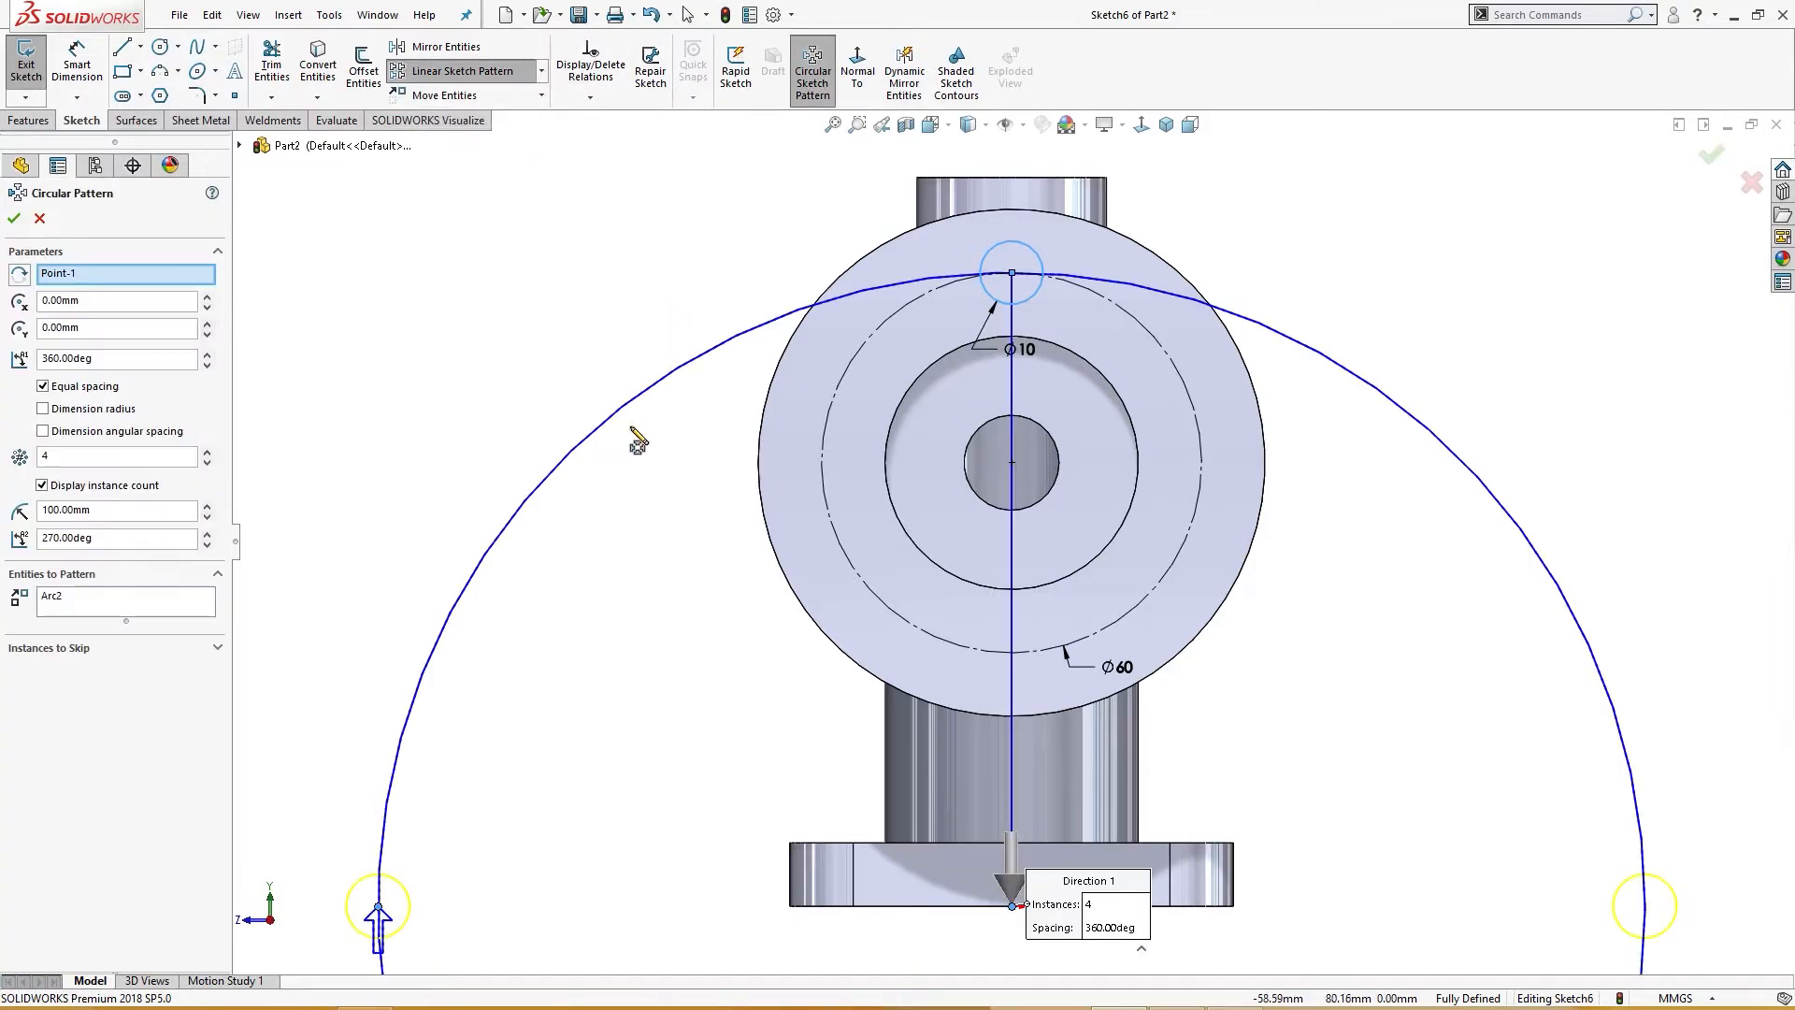
pyautogui.rightClick(98, 284)
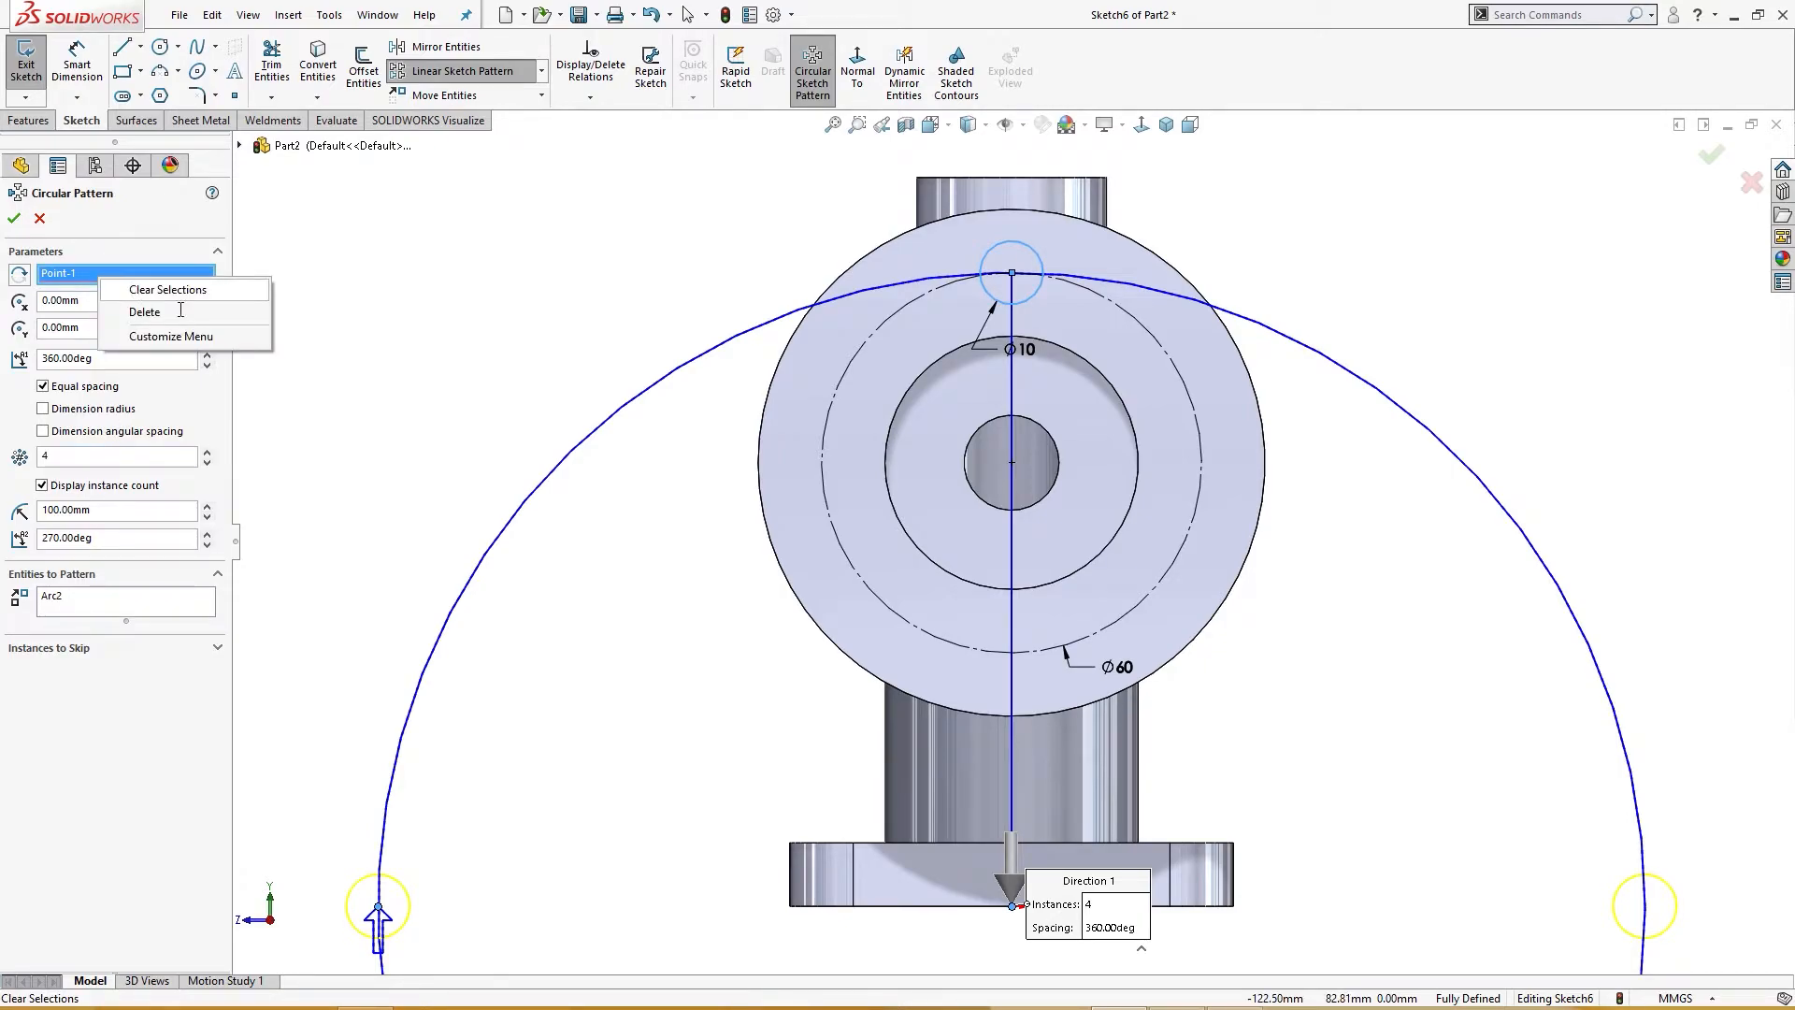
pyautogui.click(140, 285)
pyautogui.click(1016, 461)
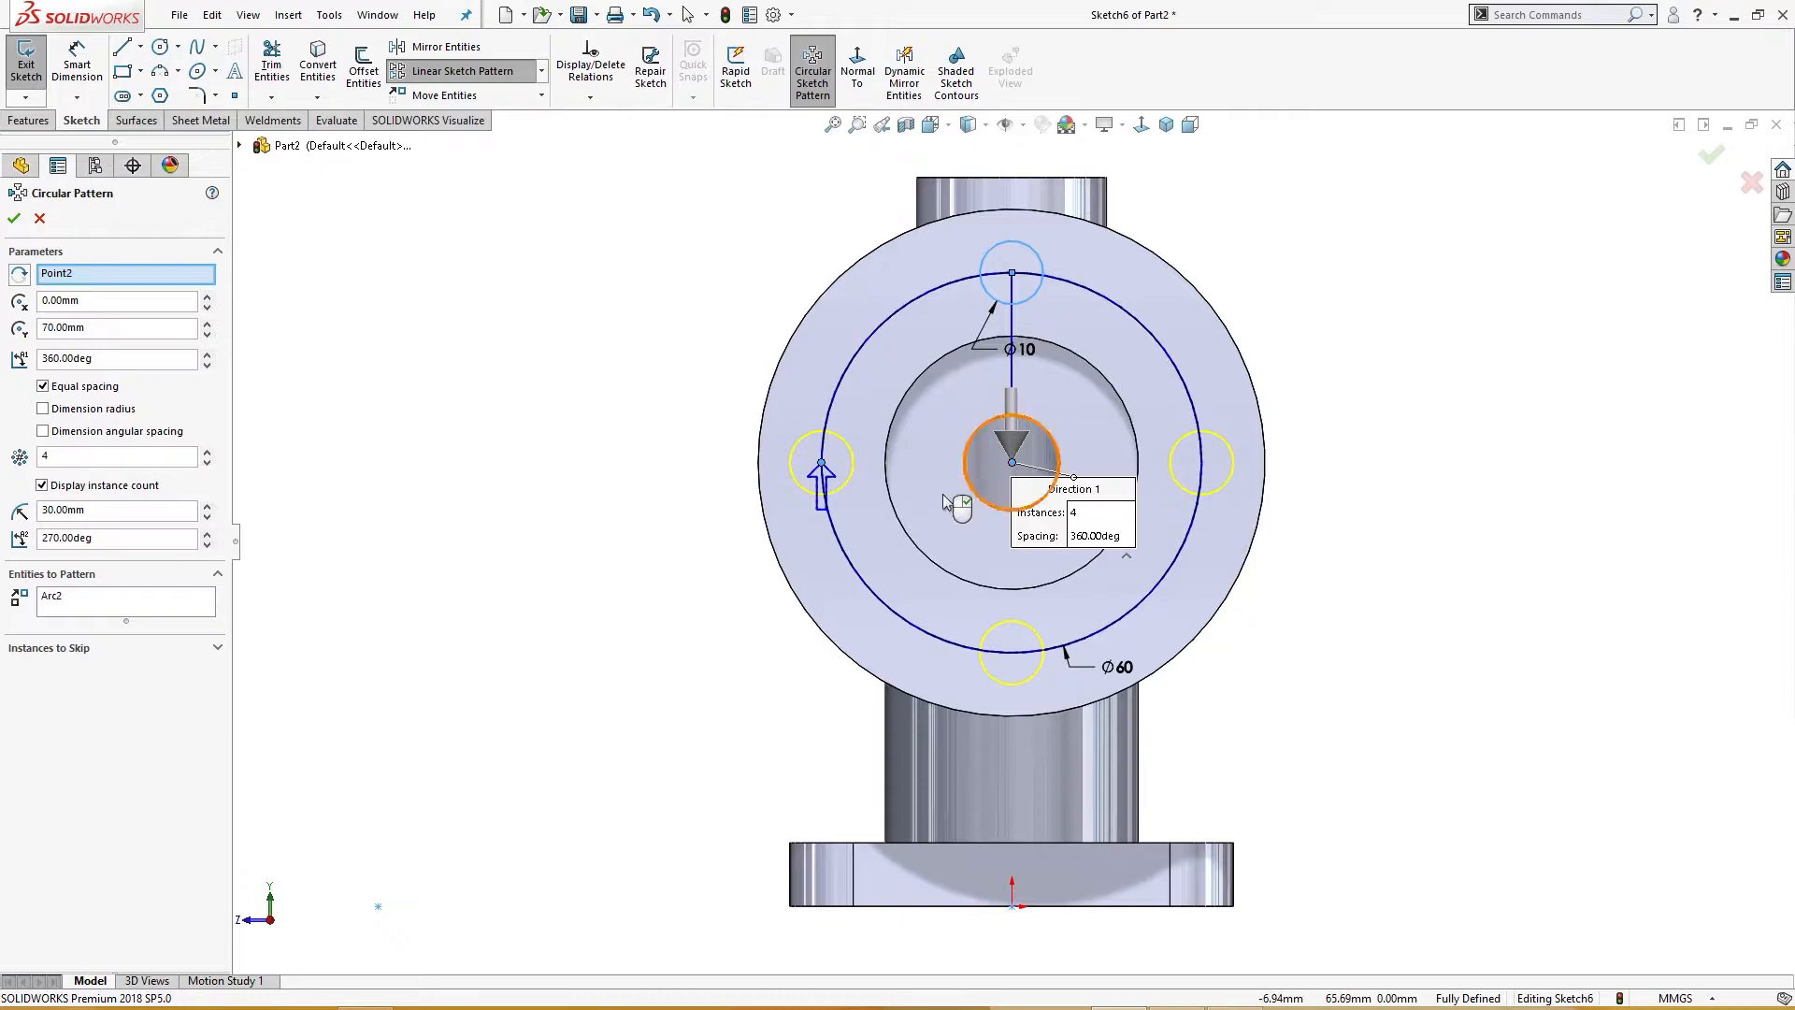
pyautogui.click(13, 218)
pyautogui.click(821, 462)
pyautogui.moveTo(821, 461); pyautogui.dragTo(821, 462)
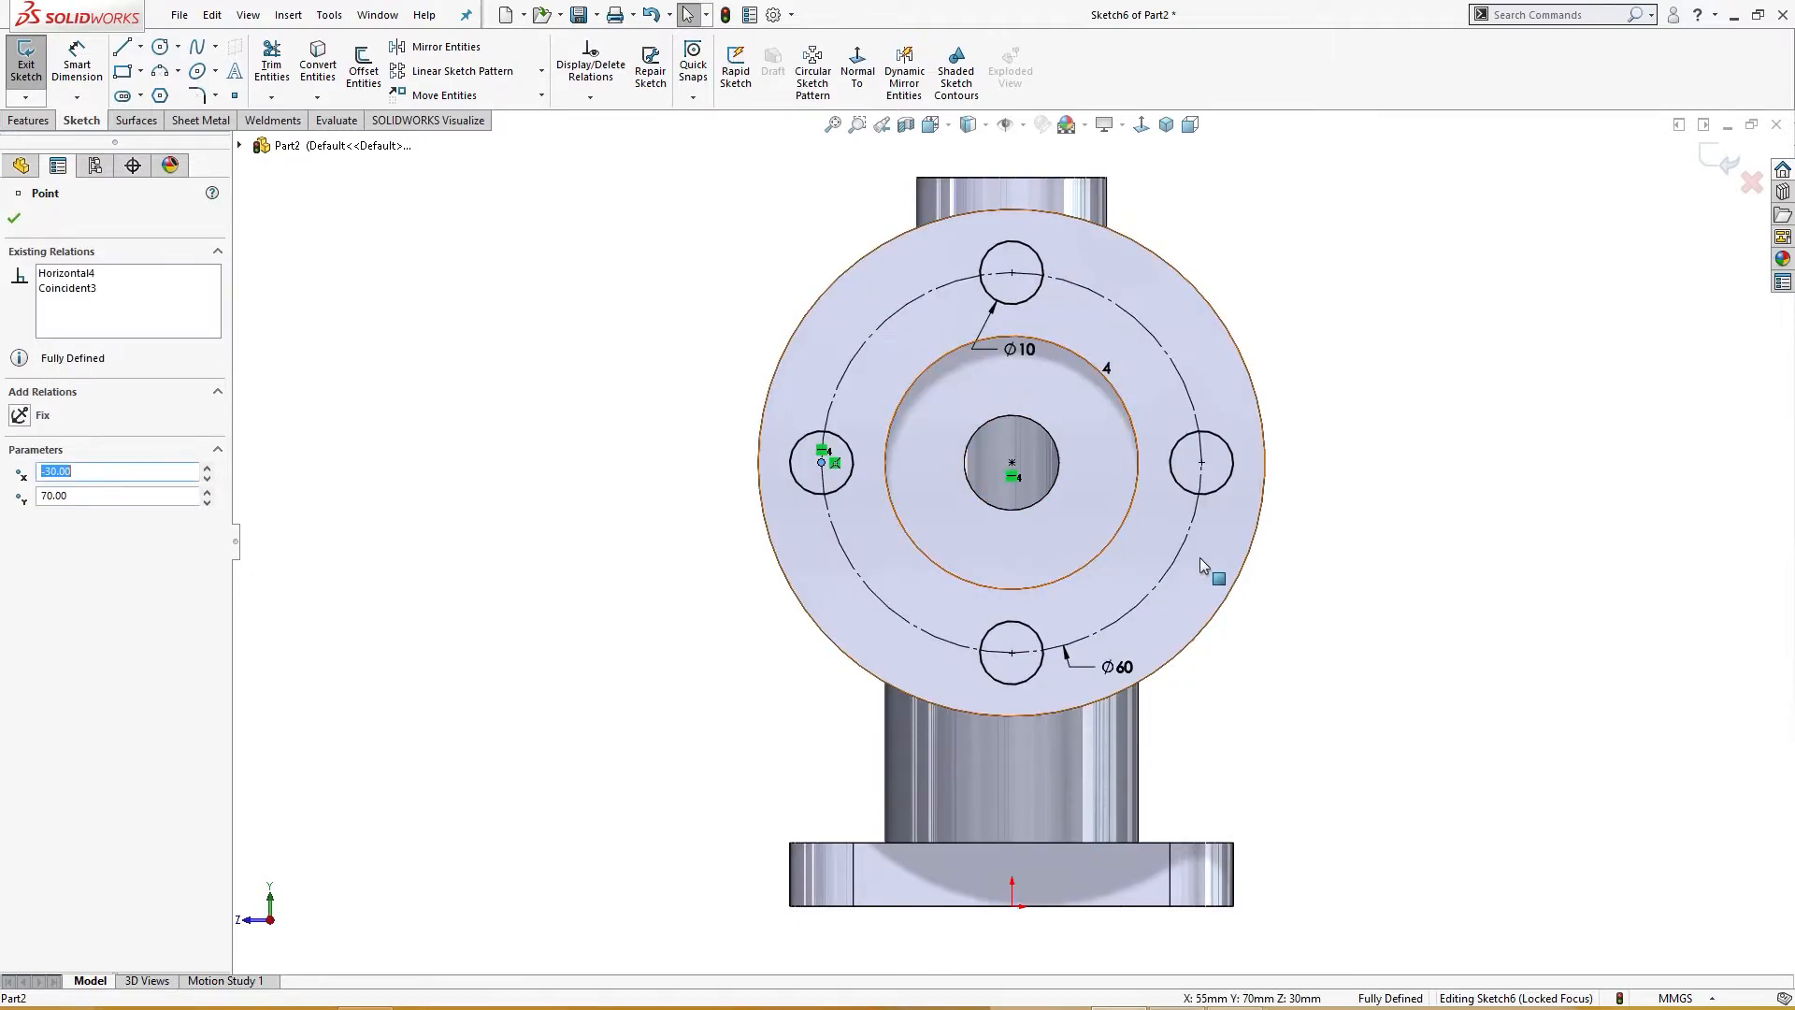
# Step: Cut-extrude the four flange bolt holes with the Up To Next end condition
pyautogui.click(1364, 614)
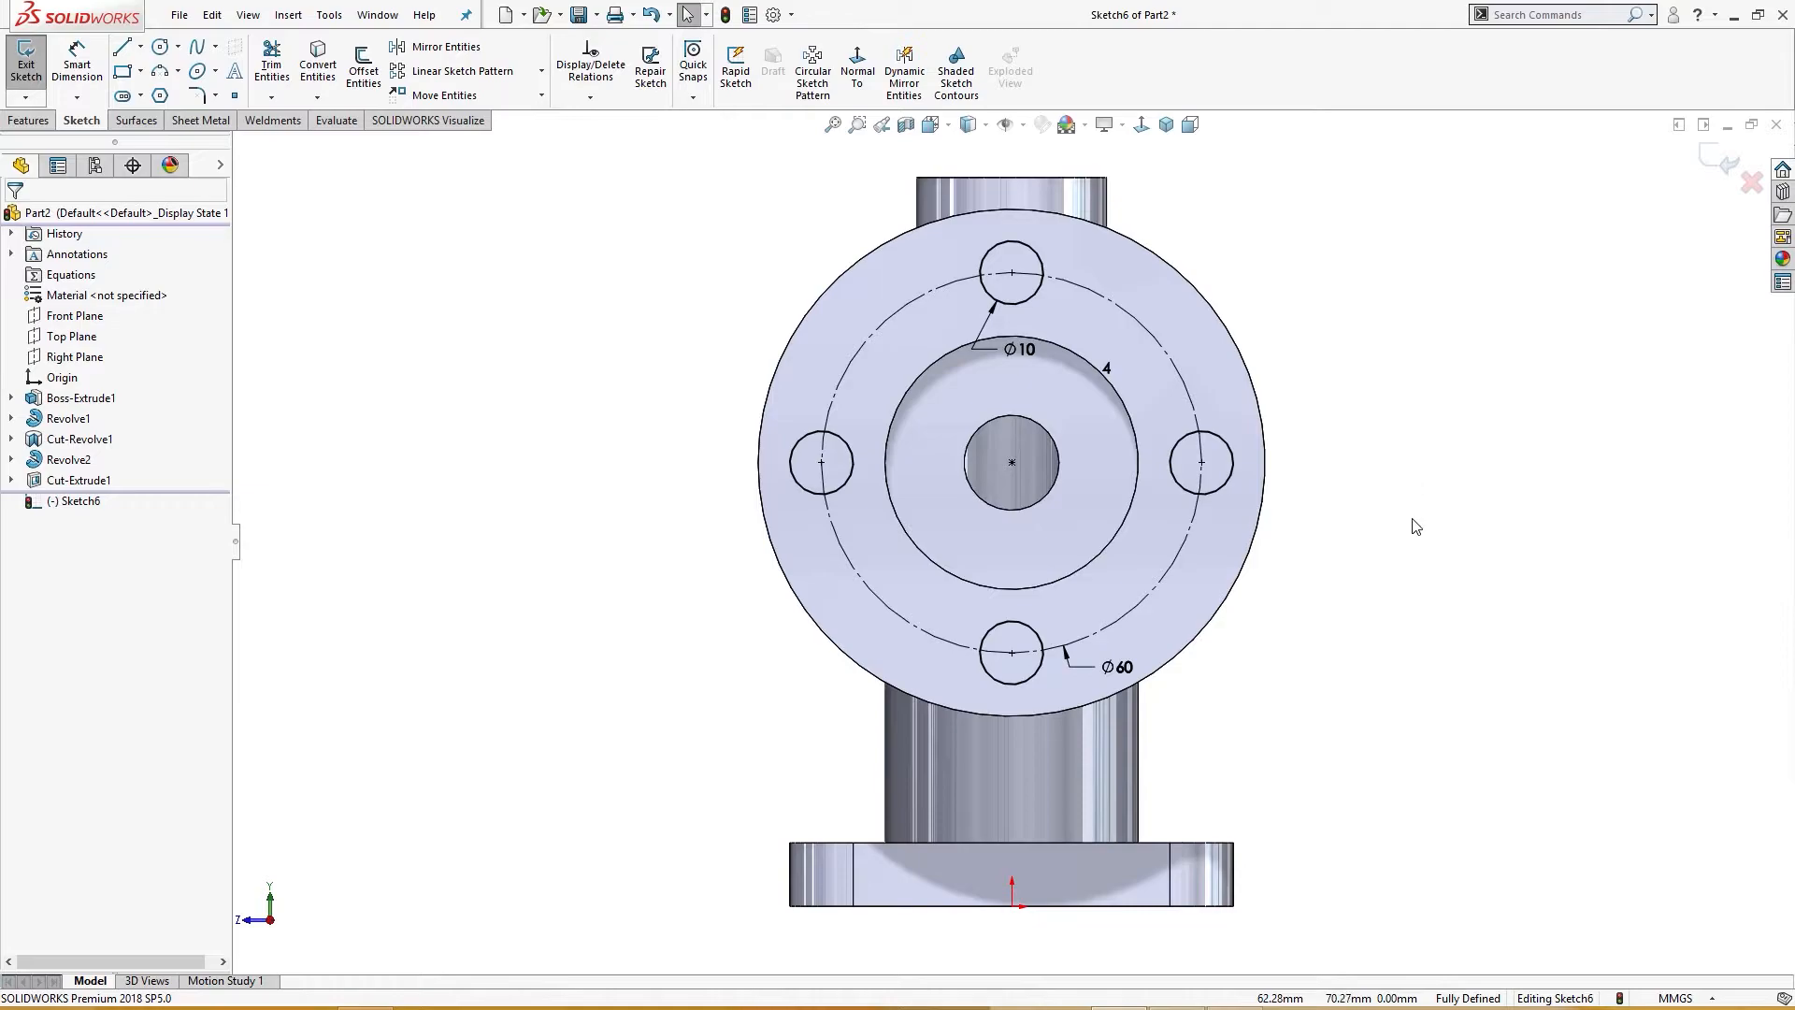
pyautogui.press('s')
pyautogui.click(1436, 716)
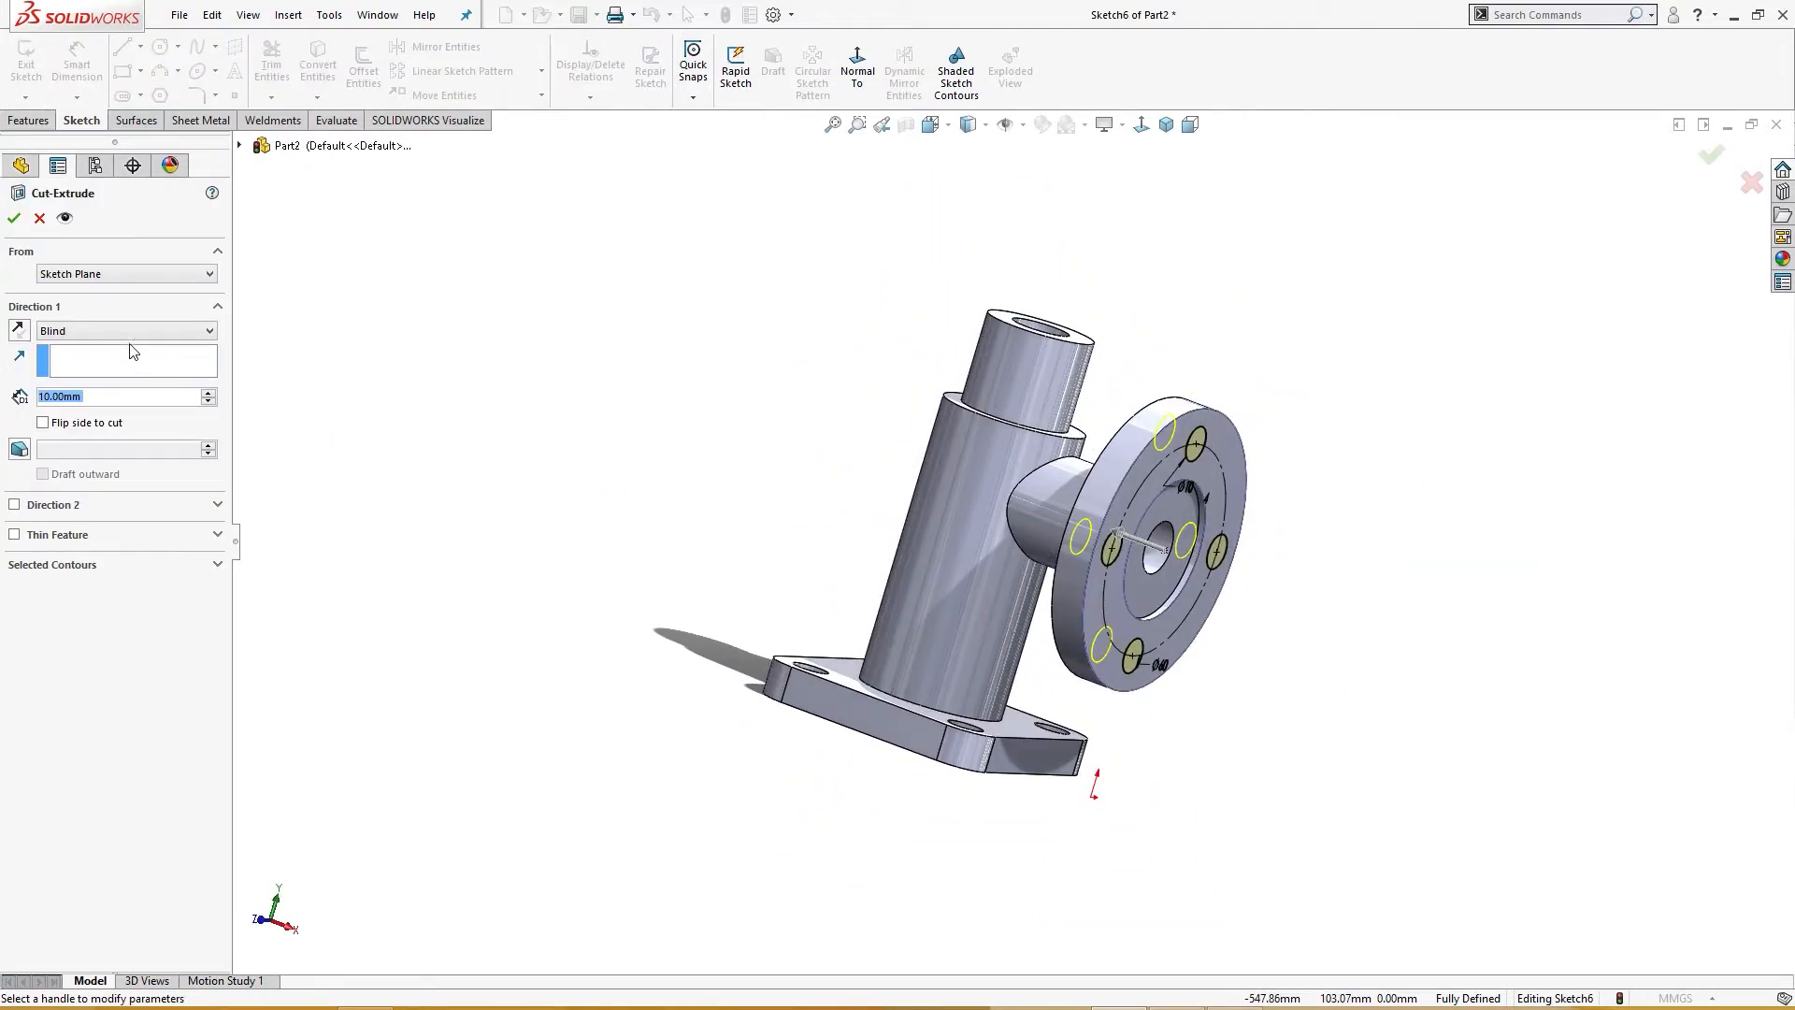
pyautogui.click(128, 330)
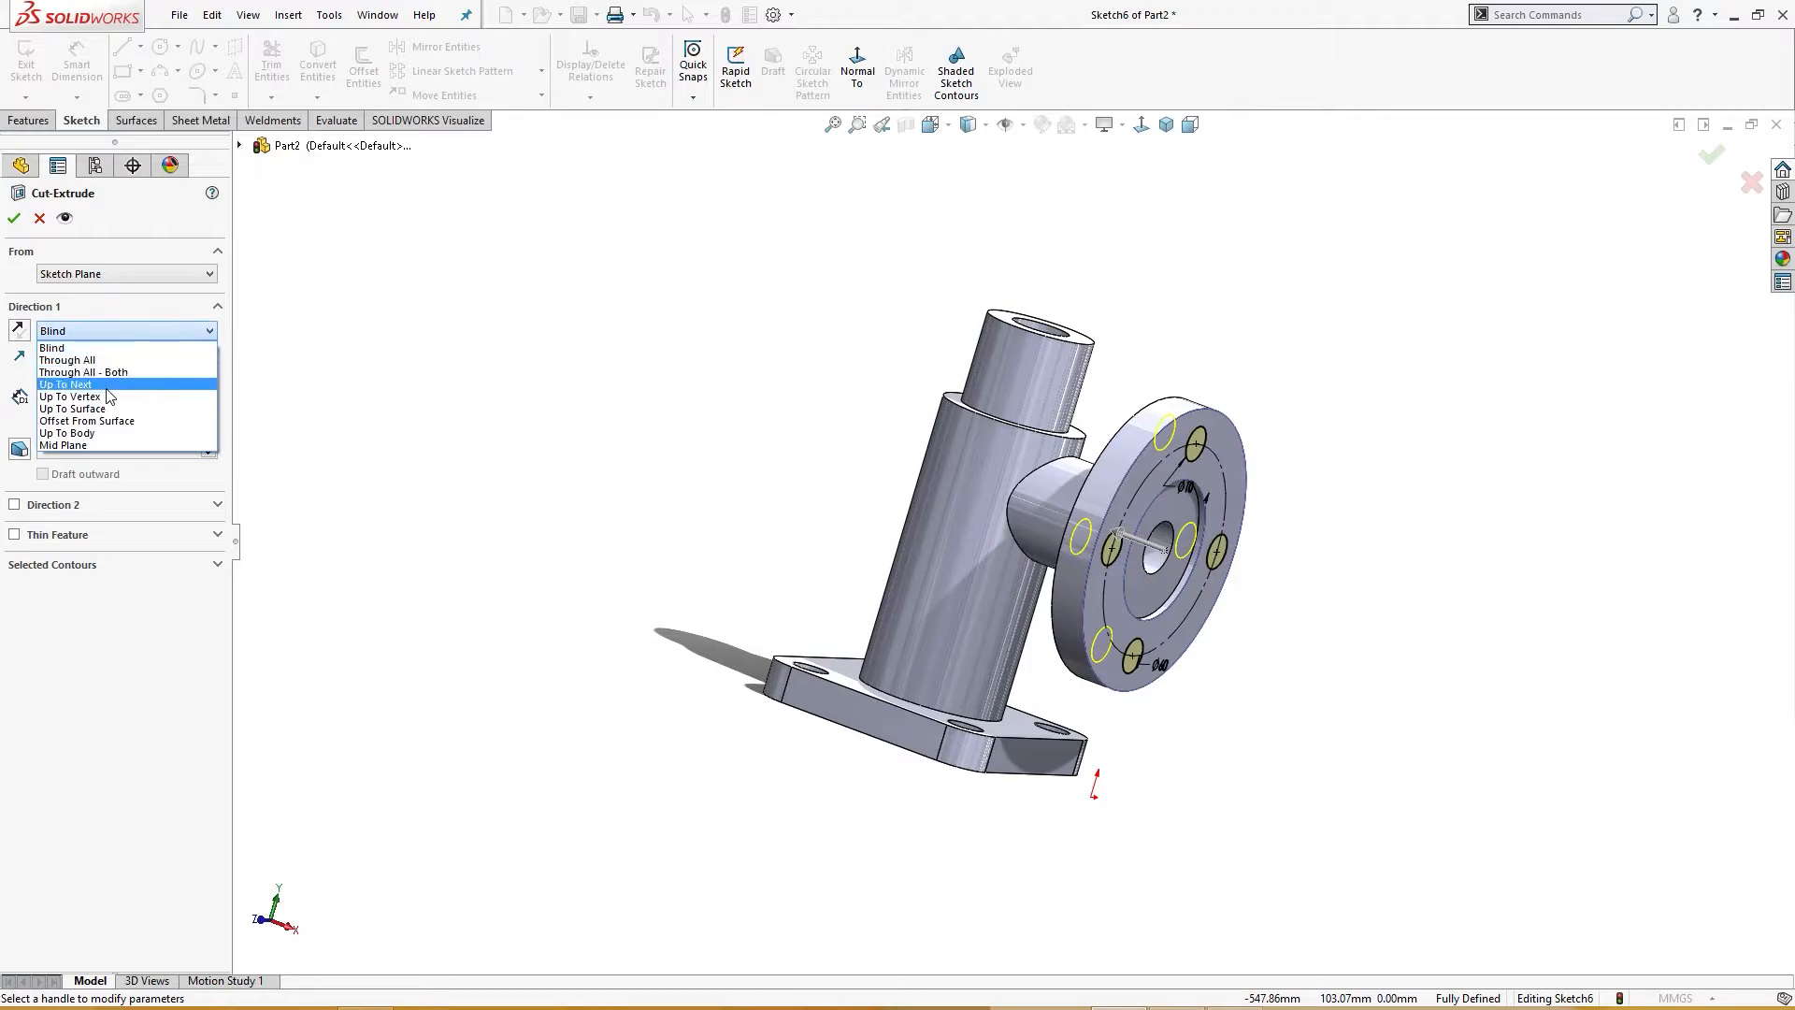
pyautogui.click(108, 387)
pyautogui.moveTo(356, 451); pyautogui.dragTo(520, 535, button='middle')
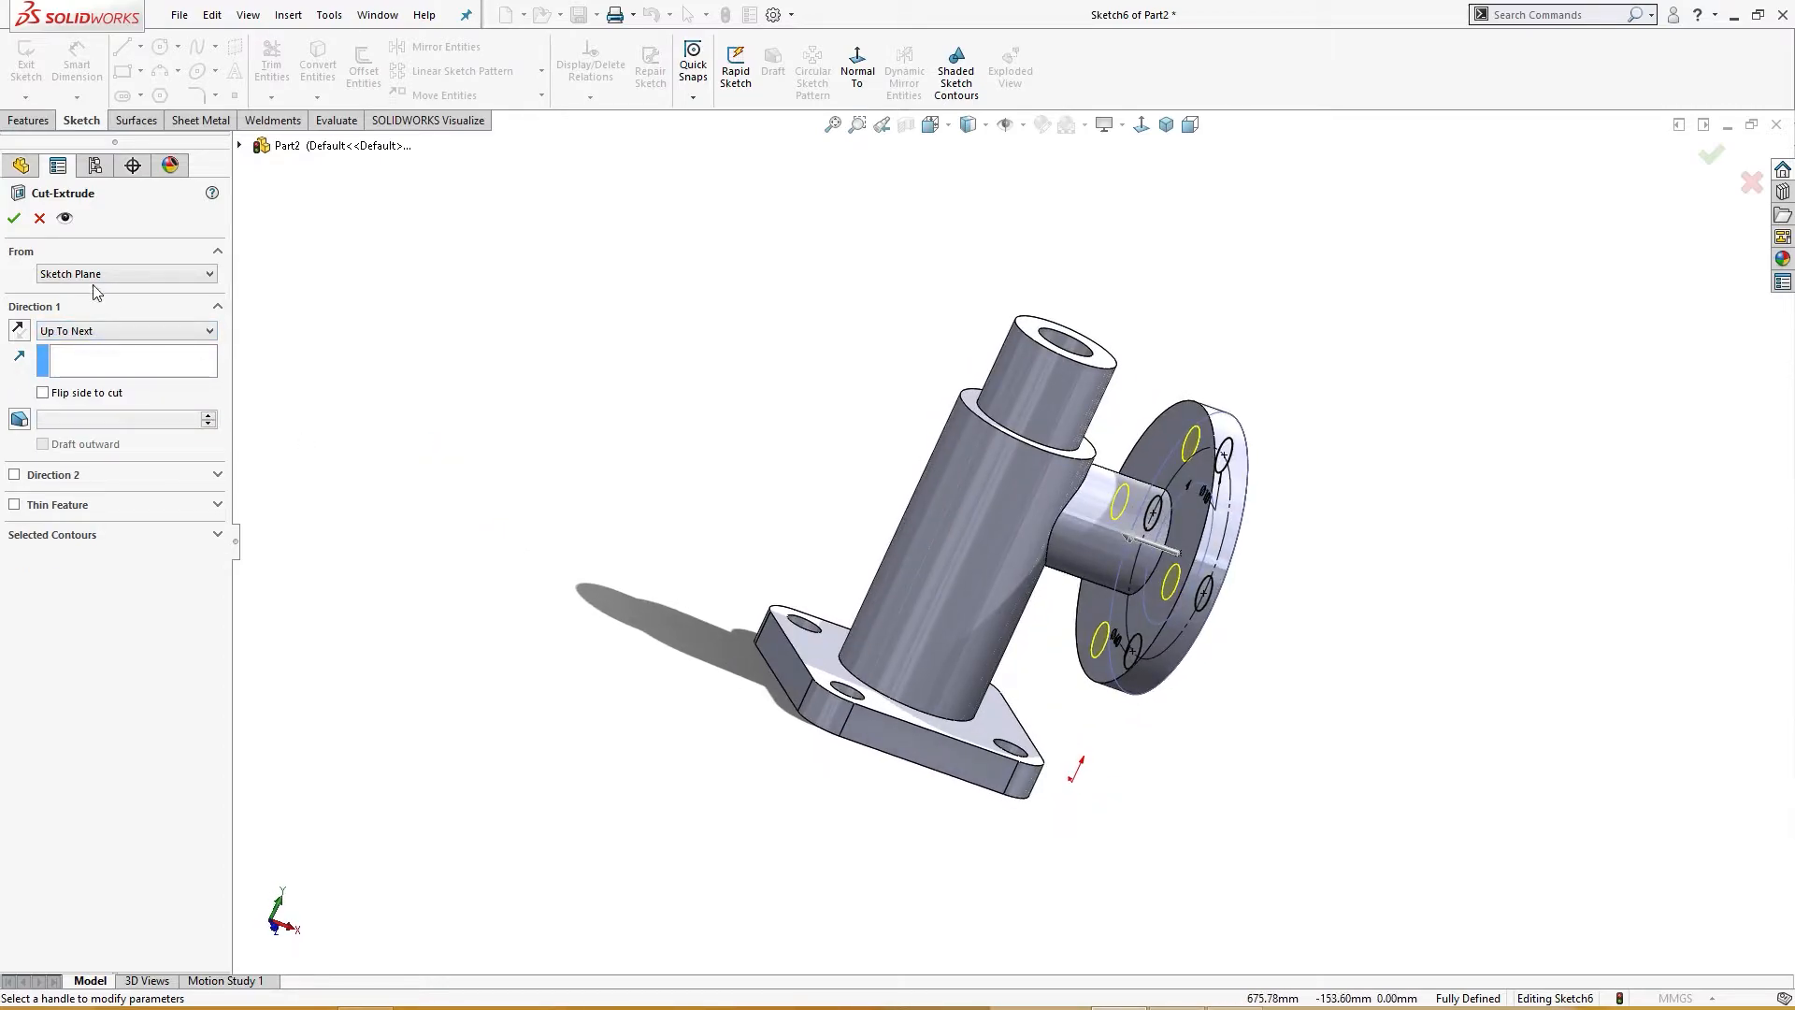
pyautogui.click(16, 220)
# Step: Start a sketch on the Front Plane and draw a horizontal construction line to the left of the main pipe
pyautogui.moveTo(452, 441); pyautogui.dragTo(445, 526, button='middle')
pyautogui.hotkey('ctrl', '7')
pyautogui.click(641, 361)
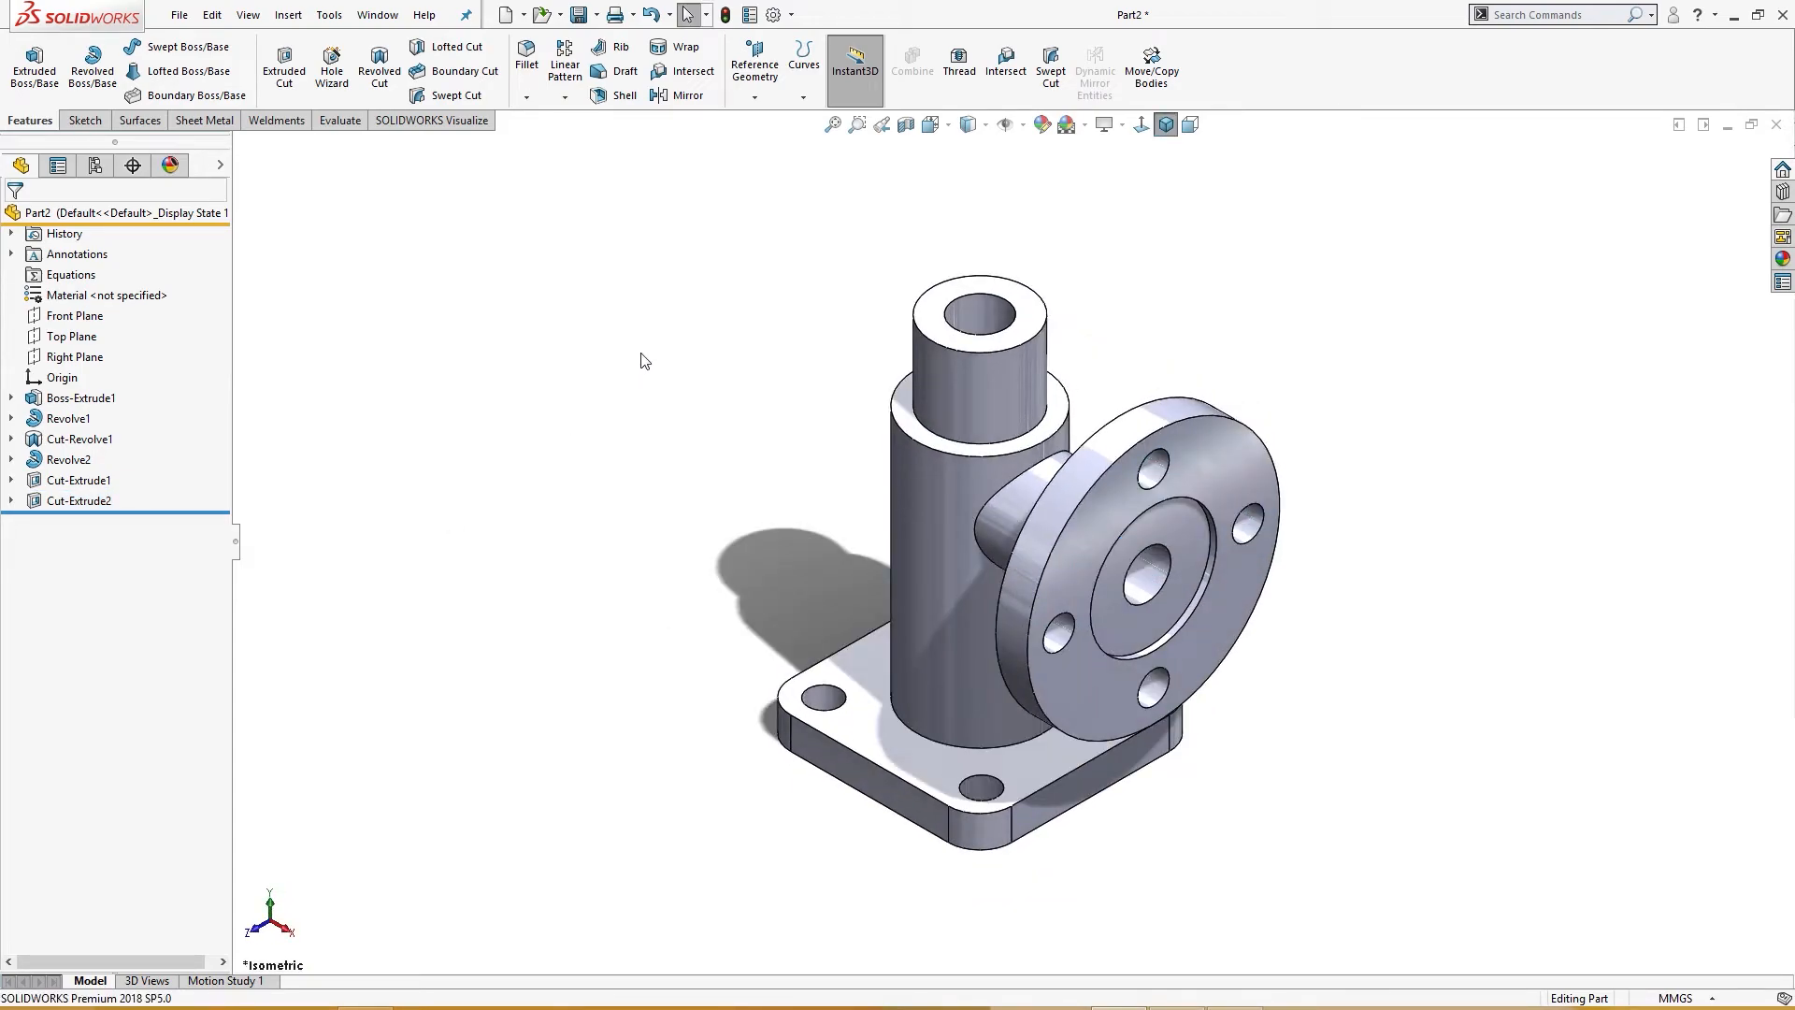
pyautogui.moveTo(642, 361)
pyautogui.mouseDown(button='middle')
pyautogui.moveTo(641, 409)
pyautogui.moveTo(633, 392)
pyautogui.mouseUp(button='middle')
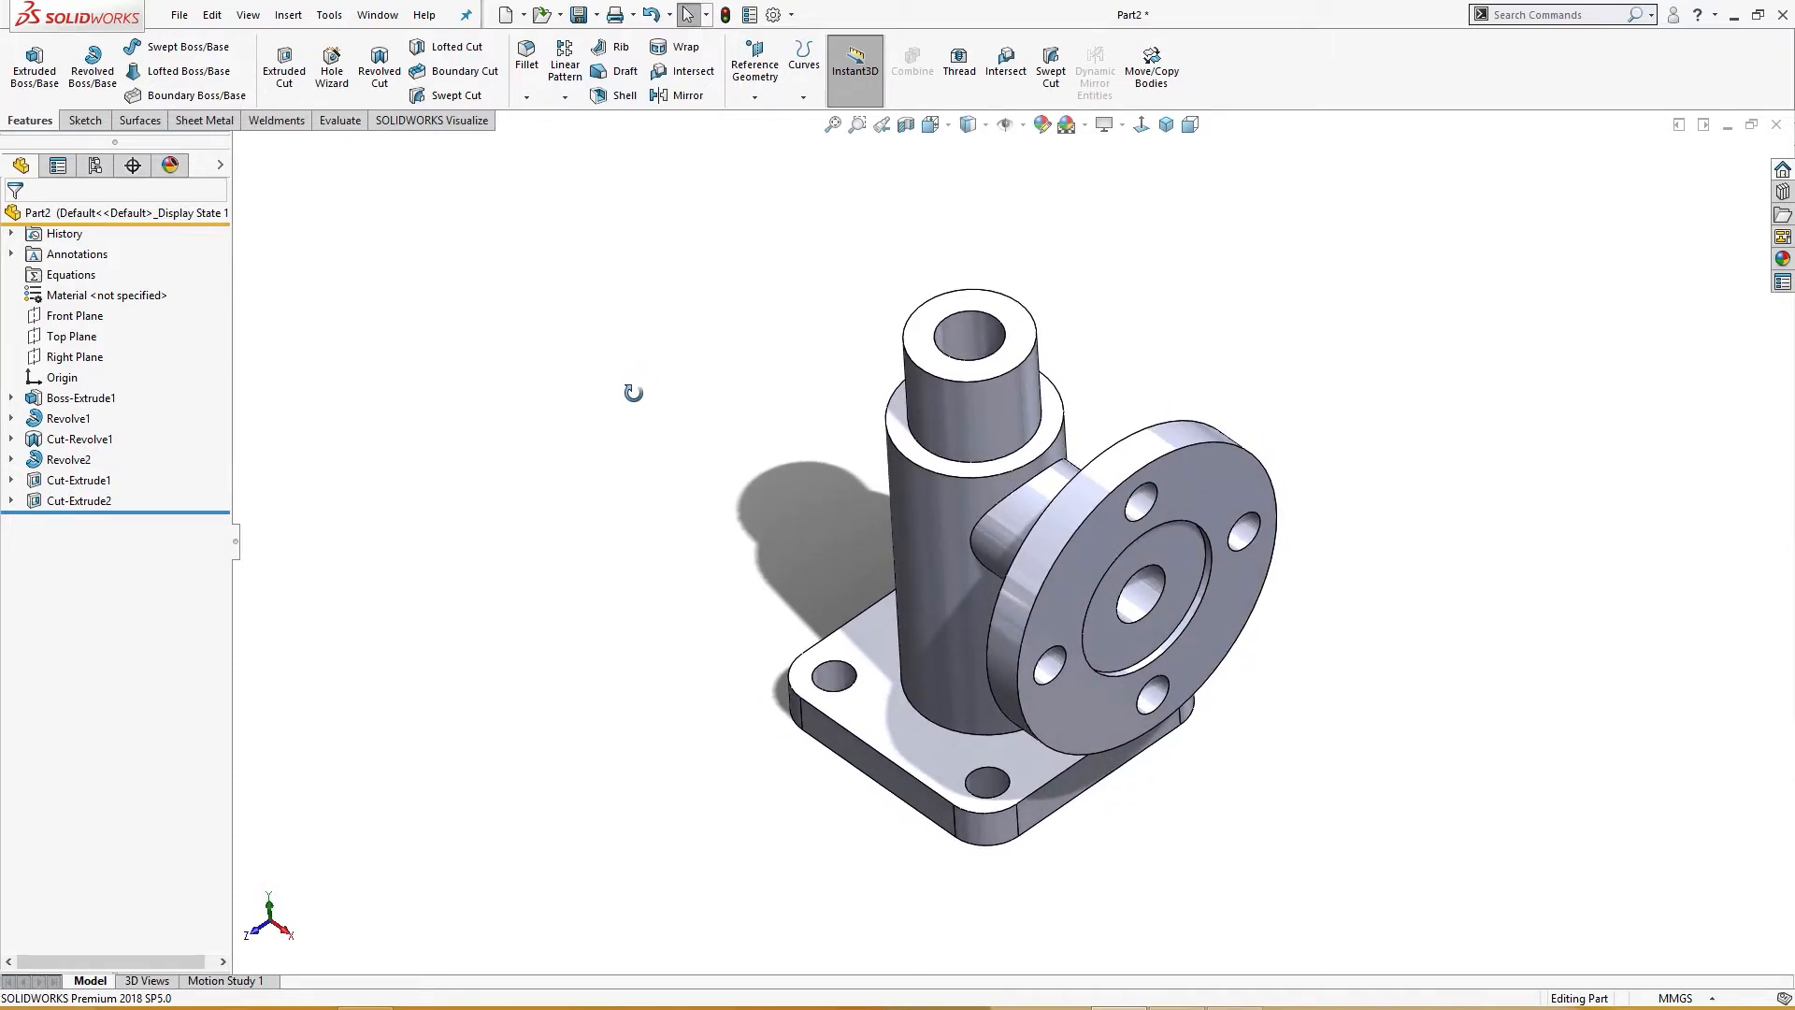
pyautogui.moveTo(641, 392); pyautogui.dragTo(721, 345, button='middle')
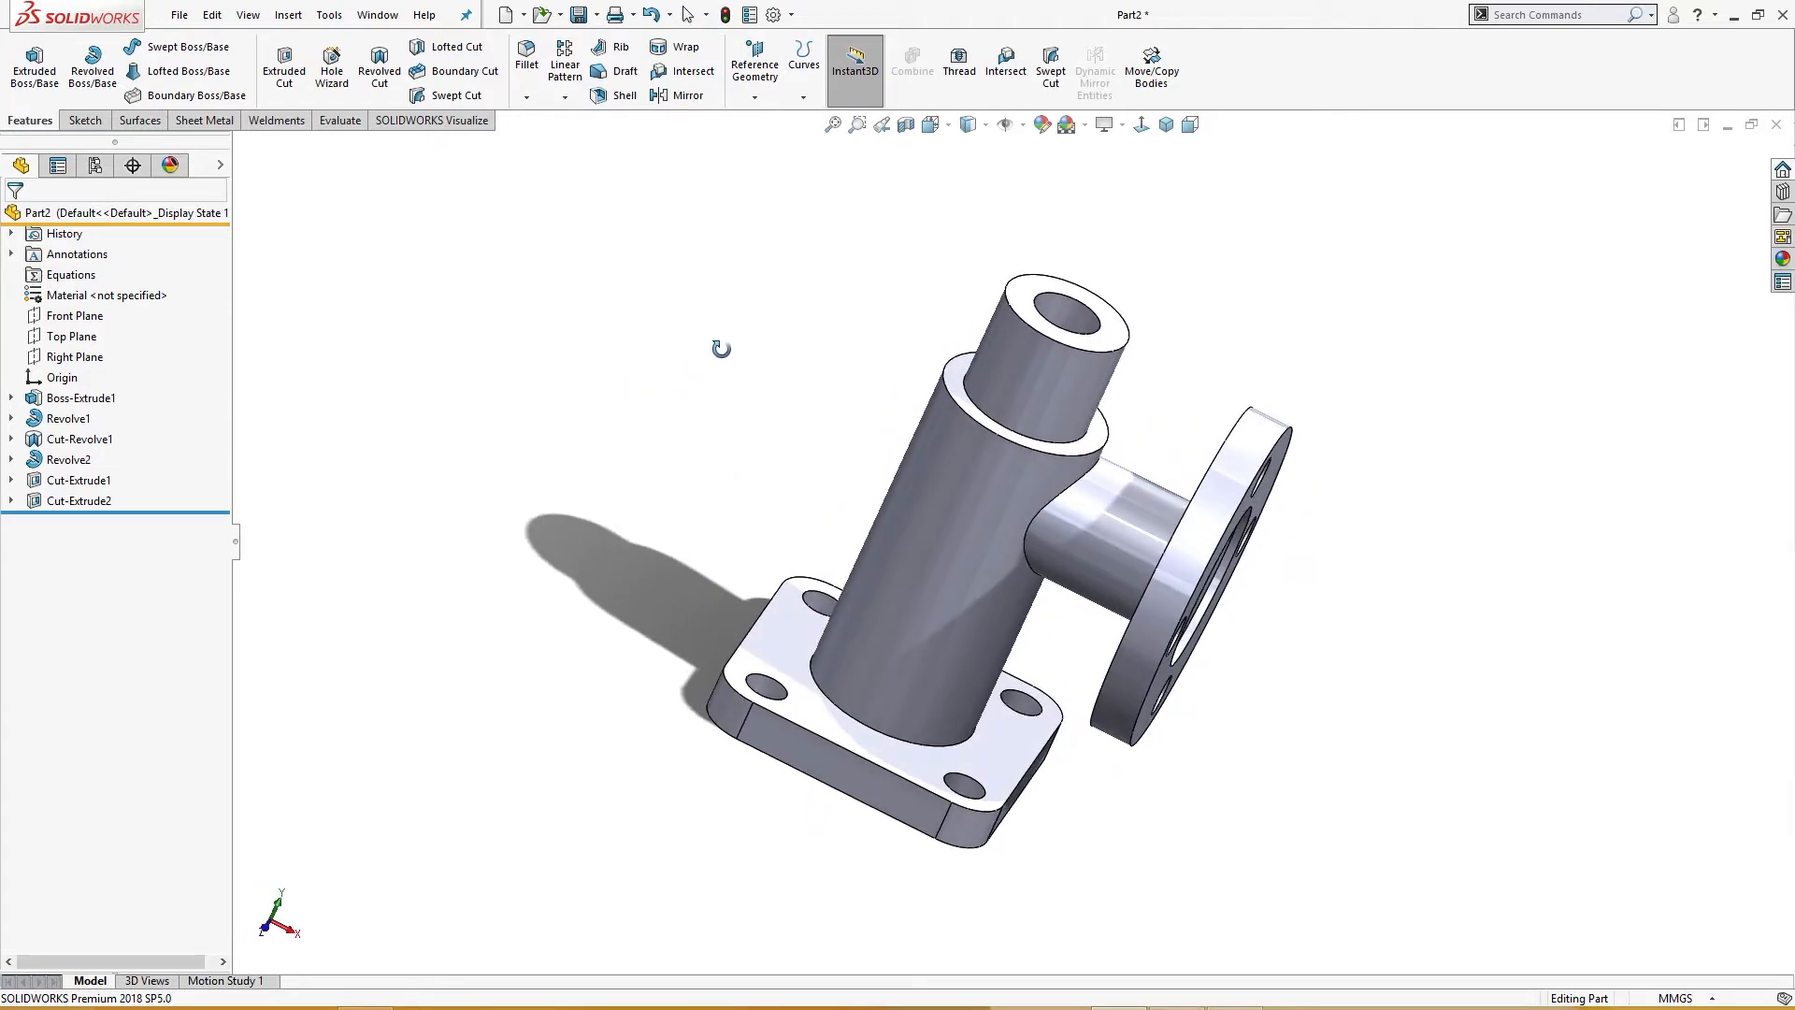
pyautogui.click(75, 316)
pyautogui.click(154, 280)
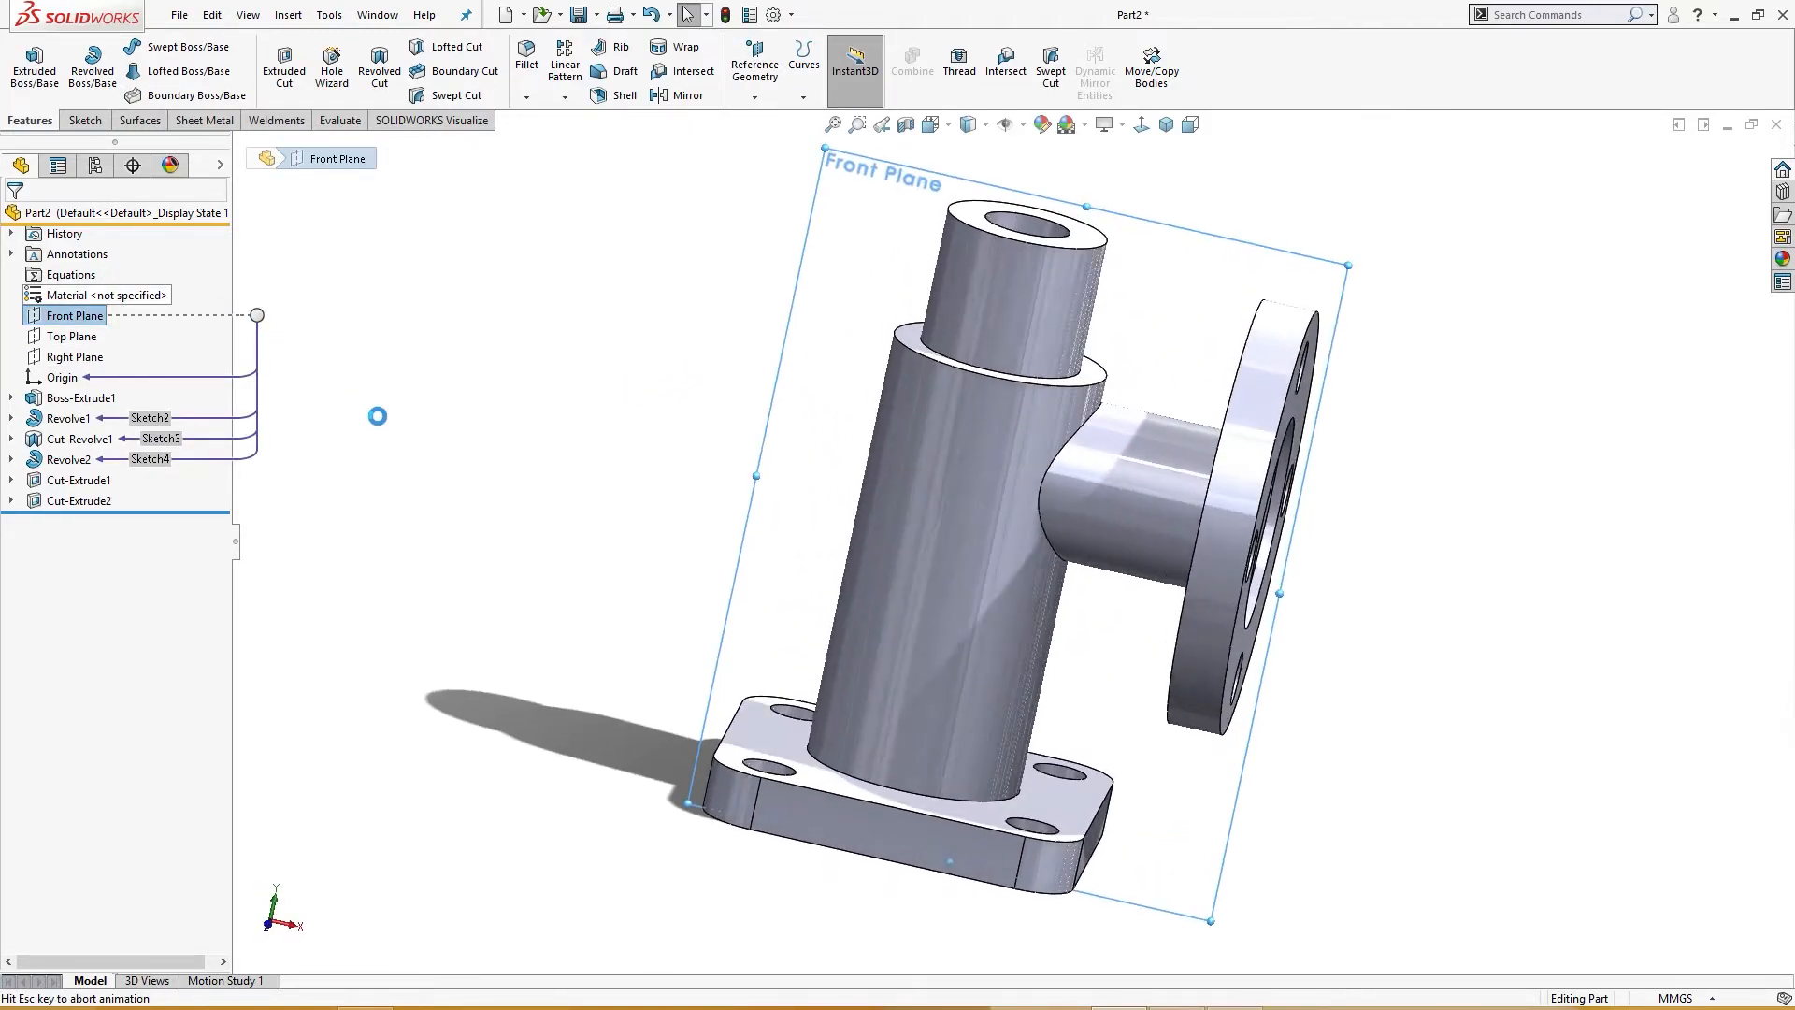
pyautogui.moveTo(758, 499)
pyautogui.mouseDown(button='right')
pyautogui.moveTo(726, 510)
pyautogui.moveTo(819, 437)
pyautogui.mouseUp(button='right')
pyautogui.click(943, 523)
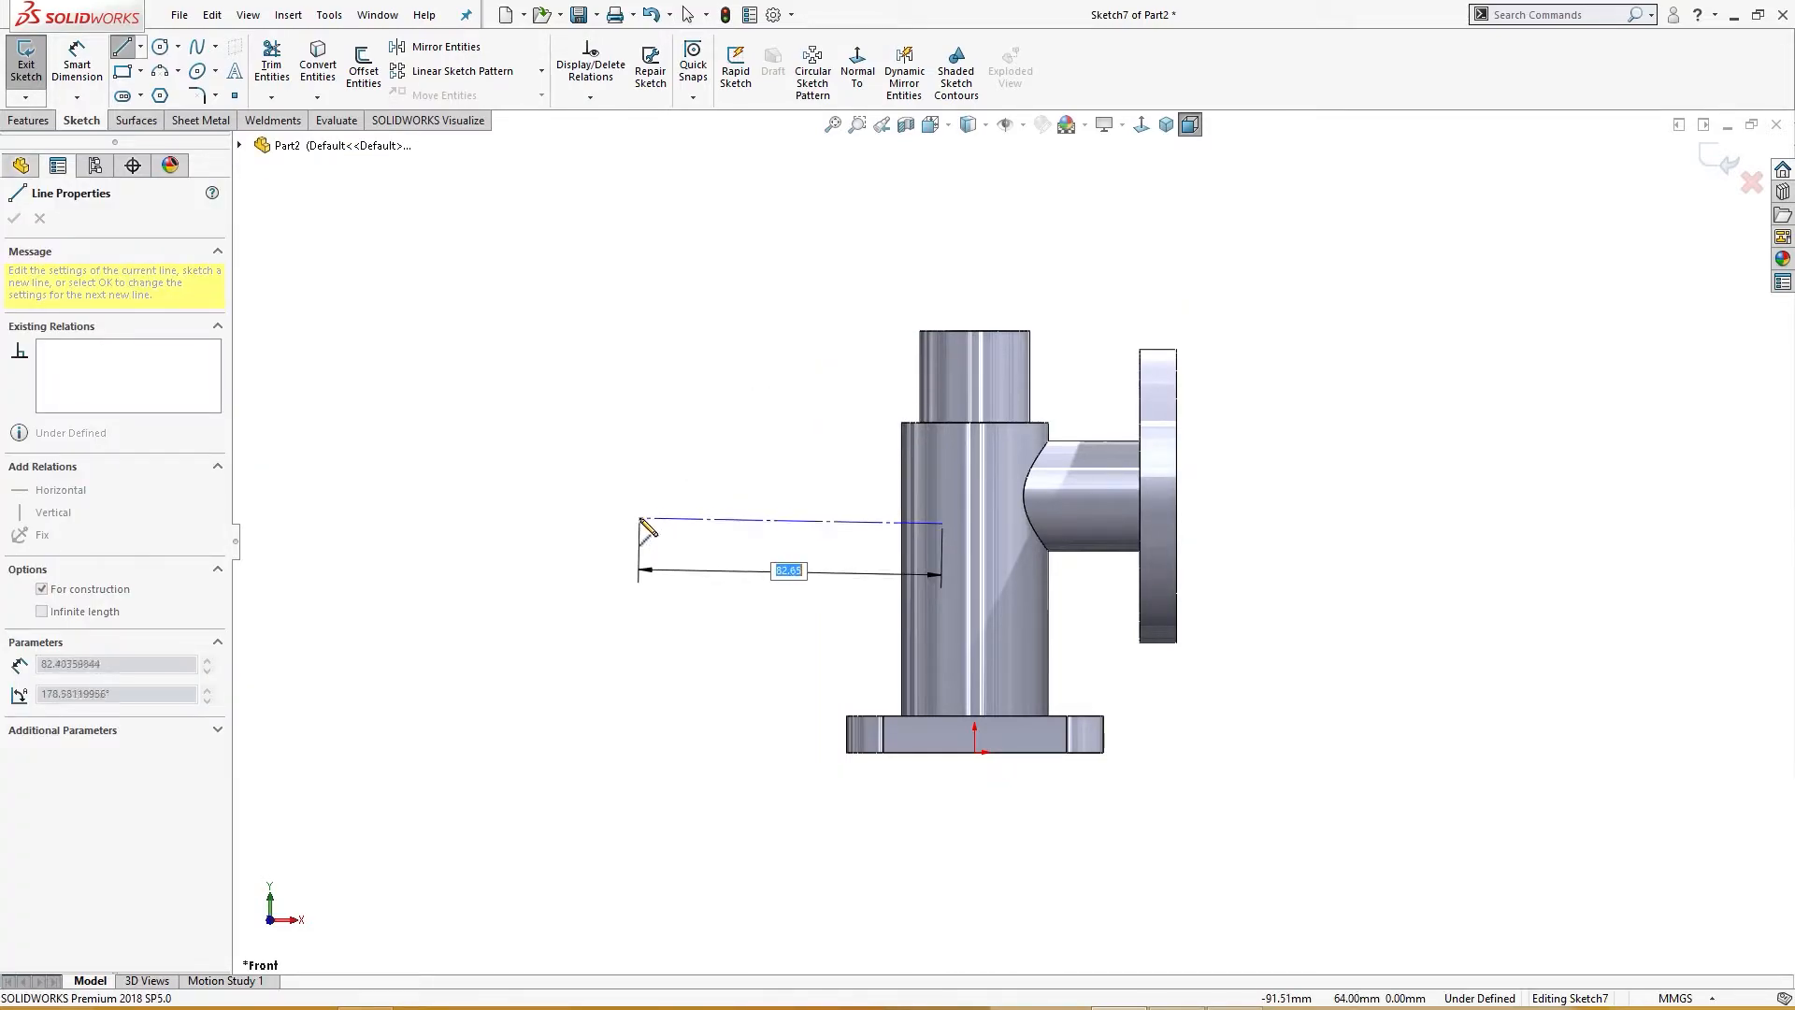
pyautogui.click(640, 522)
pyautogui.press('Escape')
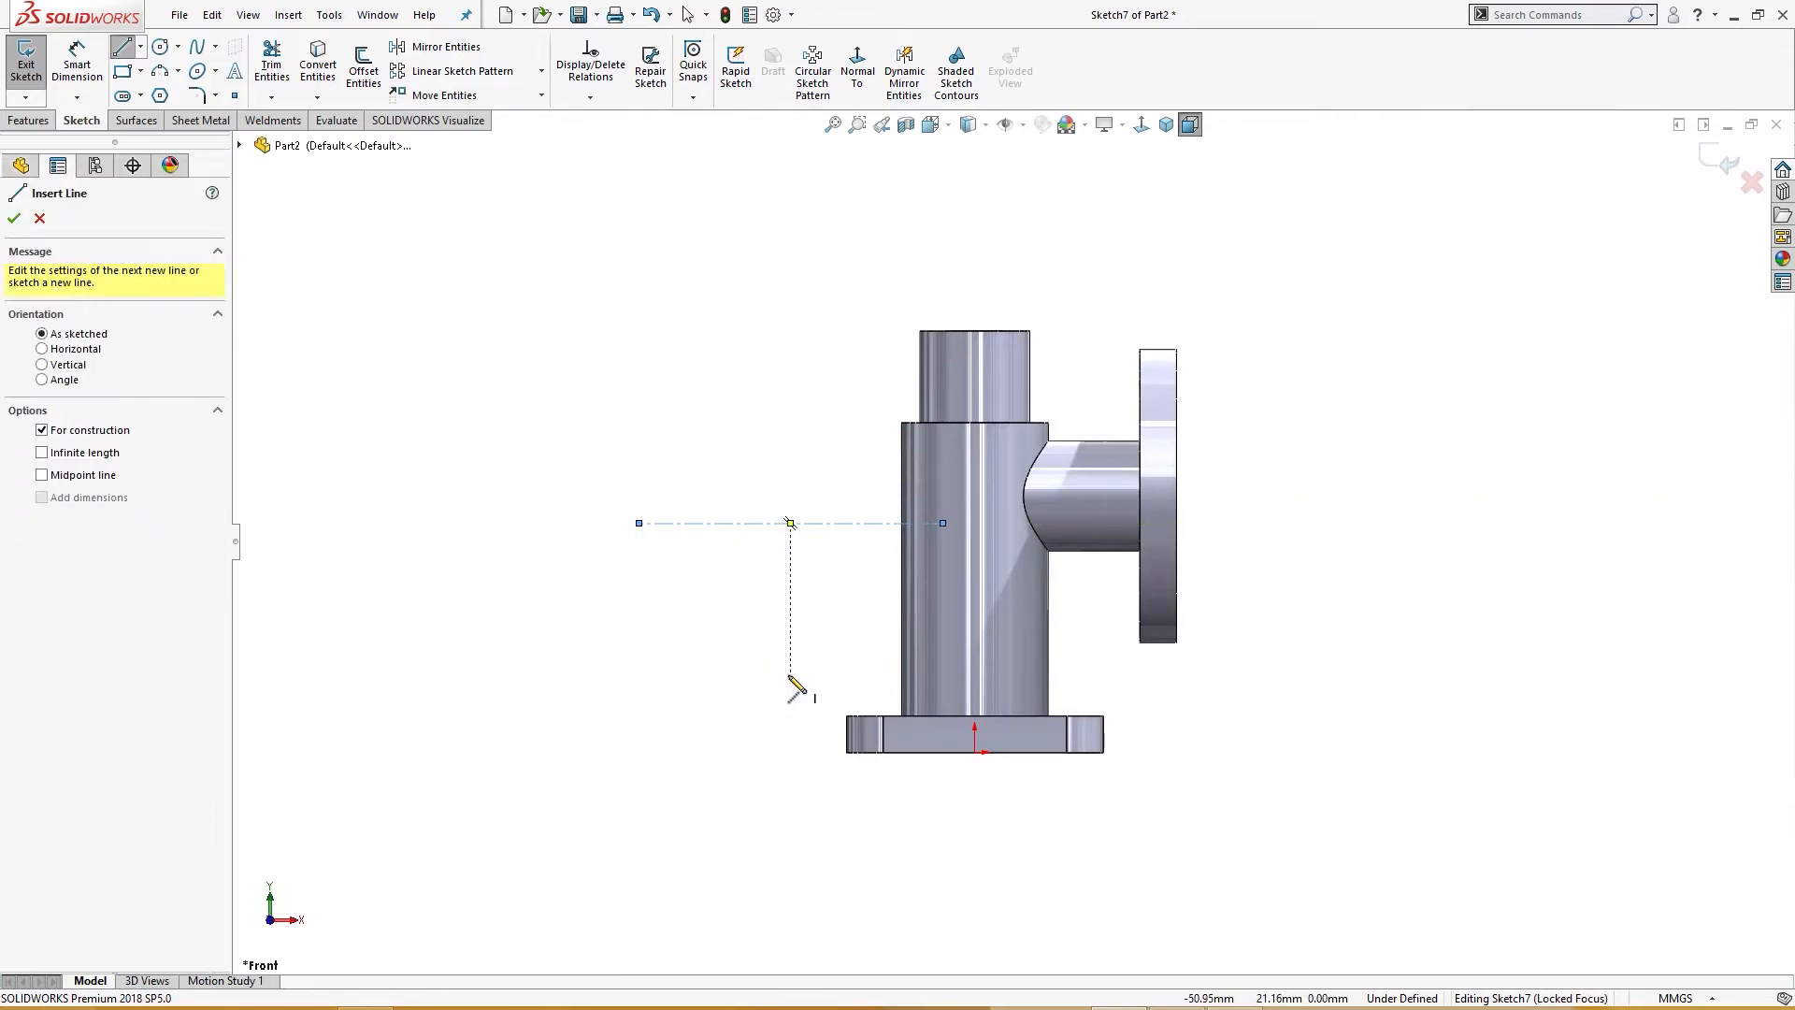
# Step: Draw a vertical construction line up from the origin and attach the horizontal line's end to it
pyautogui.click(975, 750)
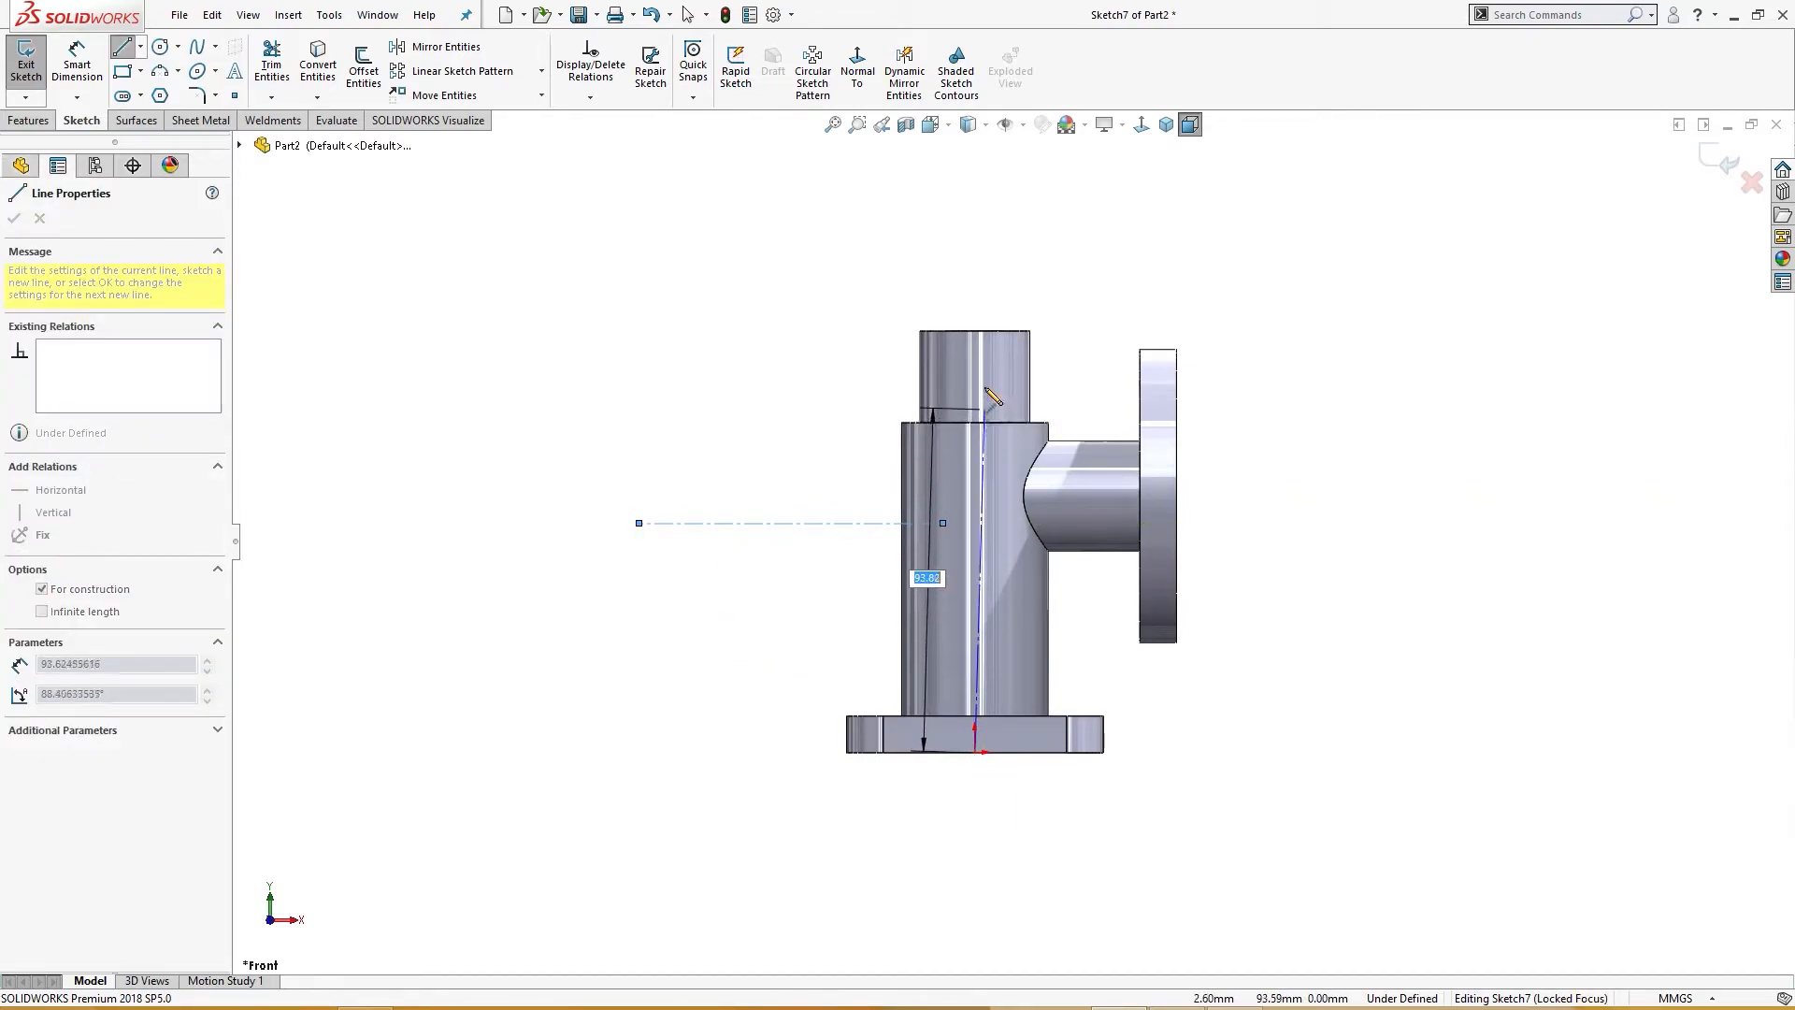
pyautogui.click(975, 276)
pyautogui.press('Escape')
pyautogui.click(971, 492)
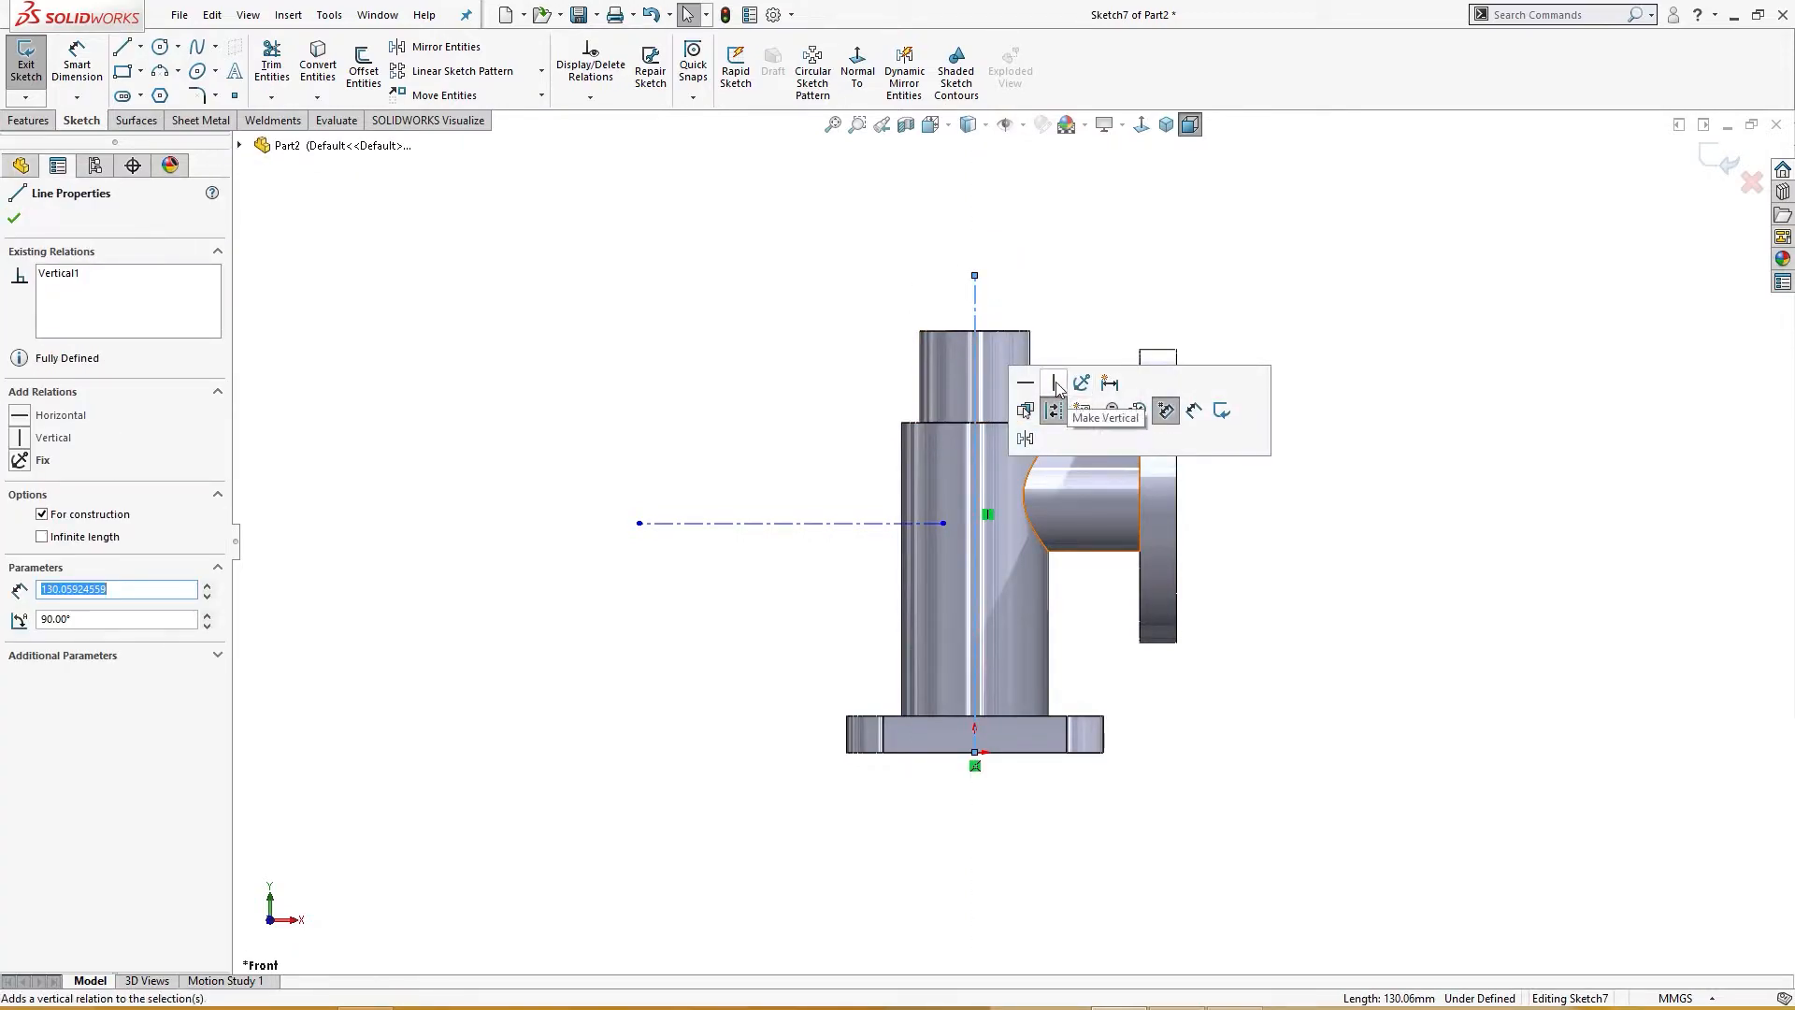
pyautogui.click(1202, 822)
pyautogui.click(827, 524)
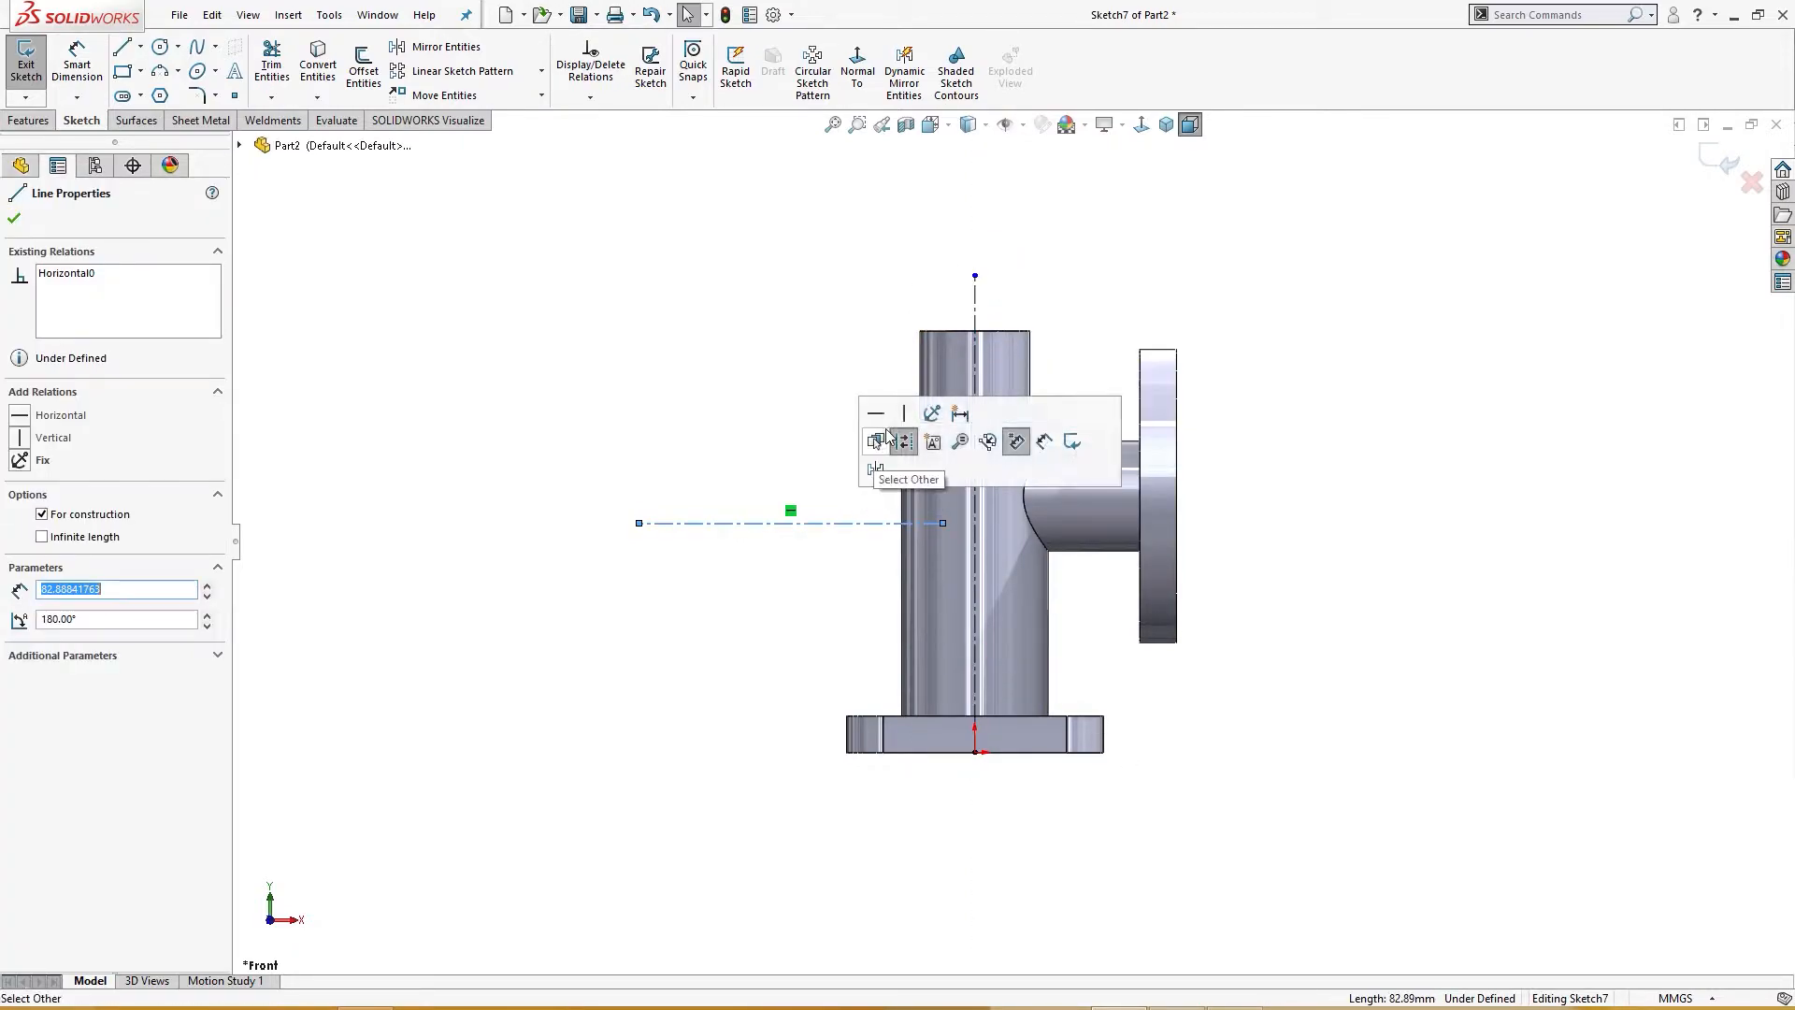
pyautogui.click(781, 670)
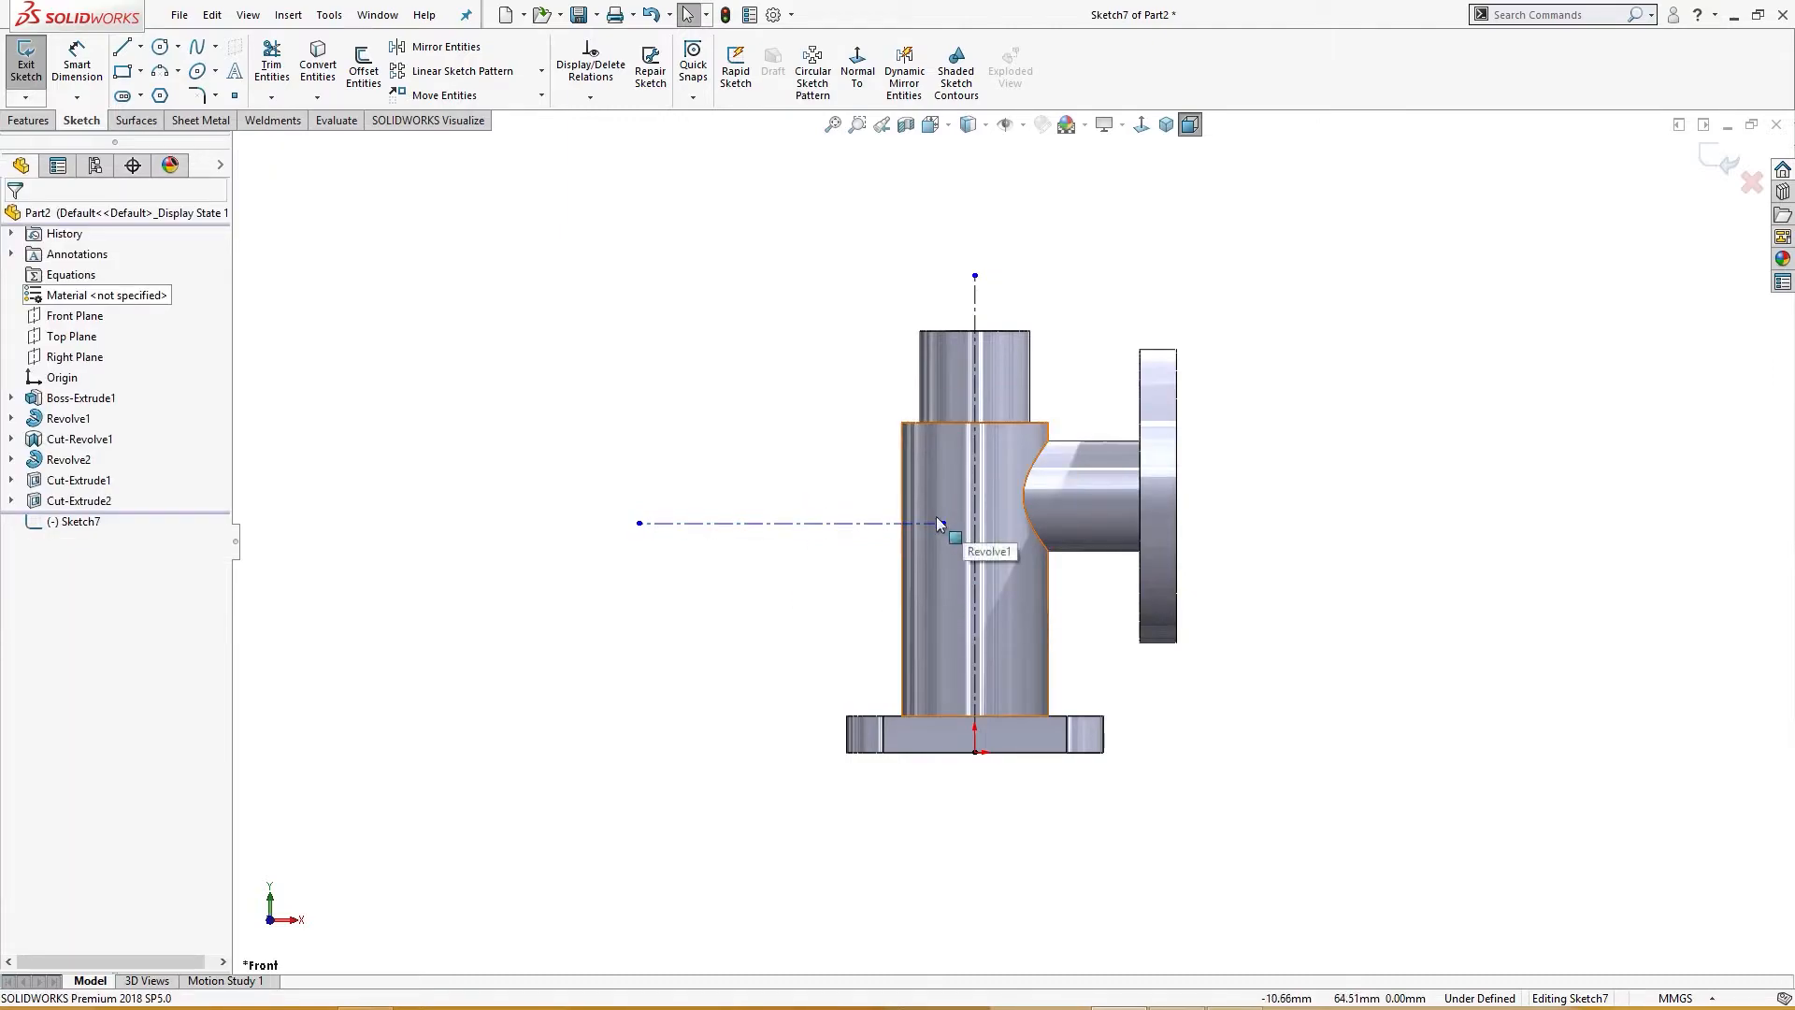
pyautogui.moveTo(940, 523); pyautogui.dragTo(975, 525)
# Step: Dimension the horizontal construction line's height above the bottom of the base as 50 mm
pyautogui.moveTo(1354, 715); pyautogui.dragTo(1355, 660, button='right')
pyautogui.click(814, 527)
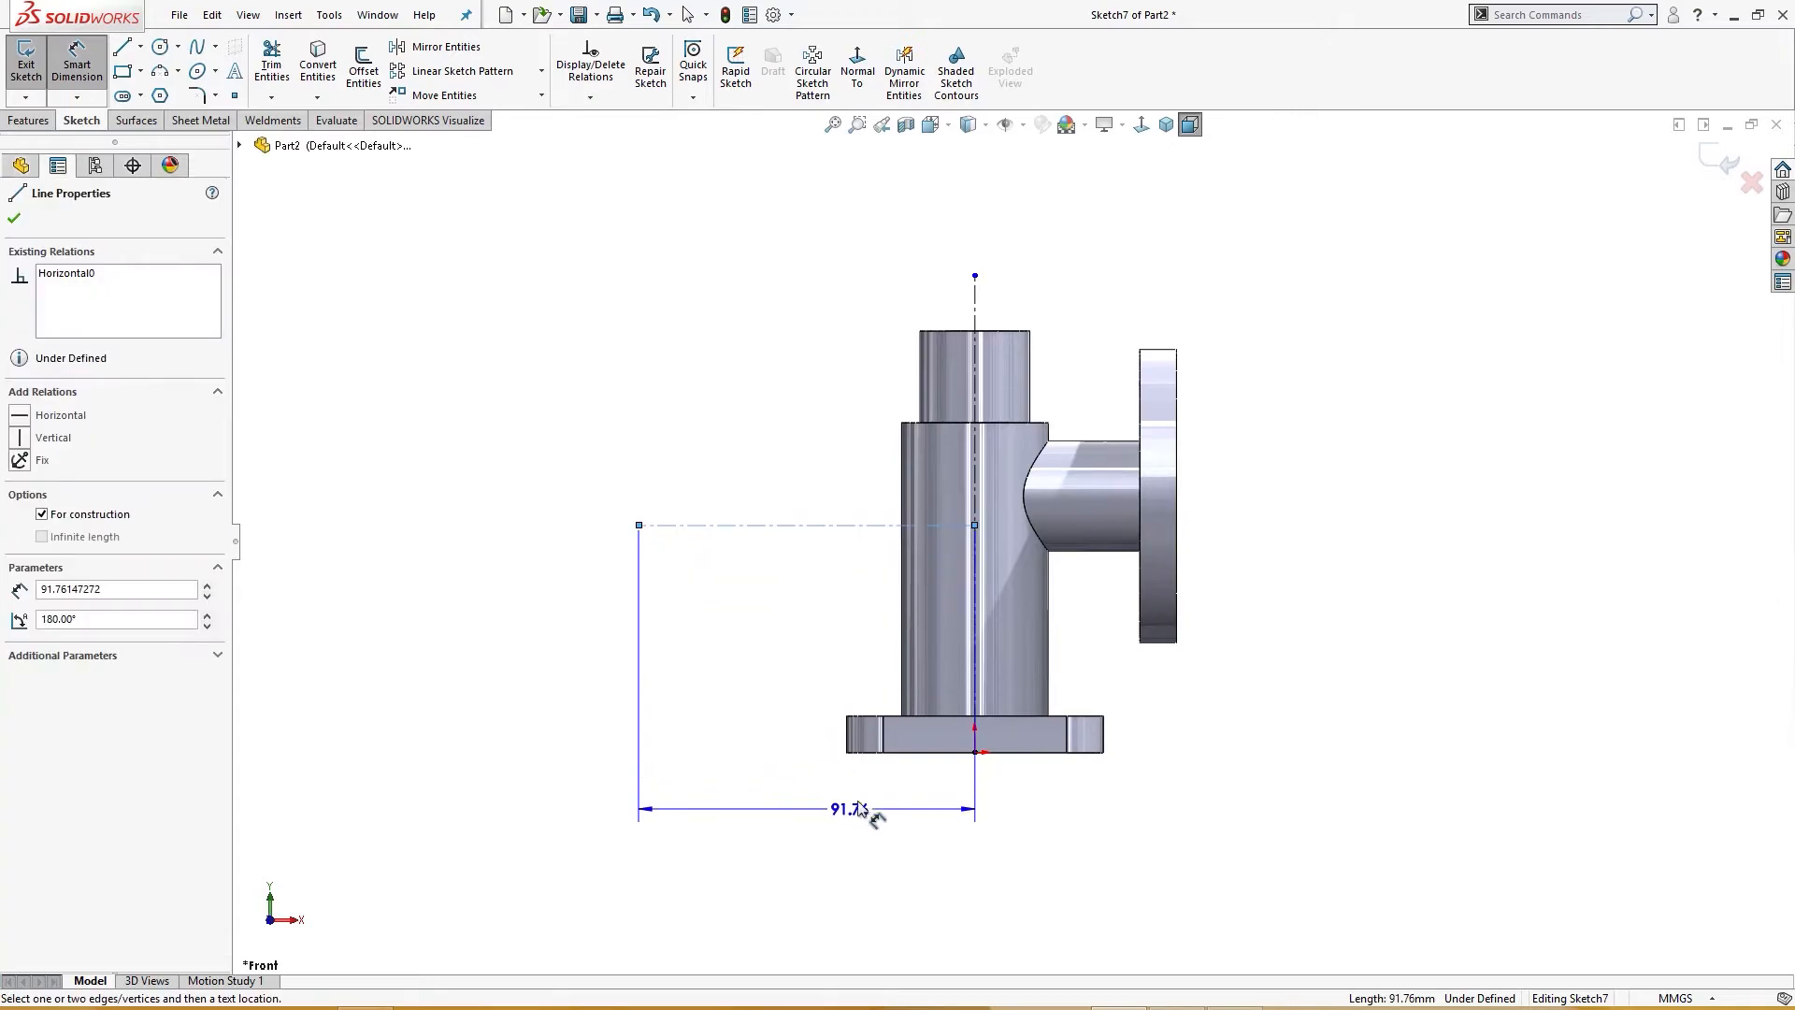
pyautogui.click(975, 752)
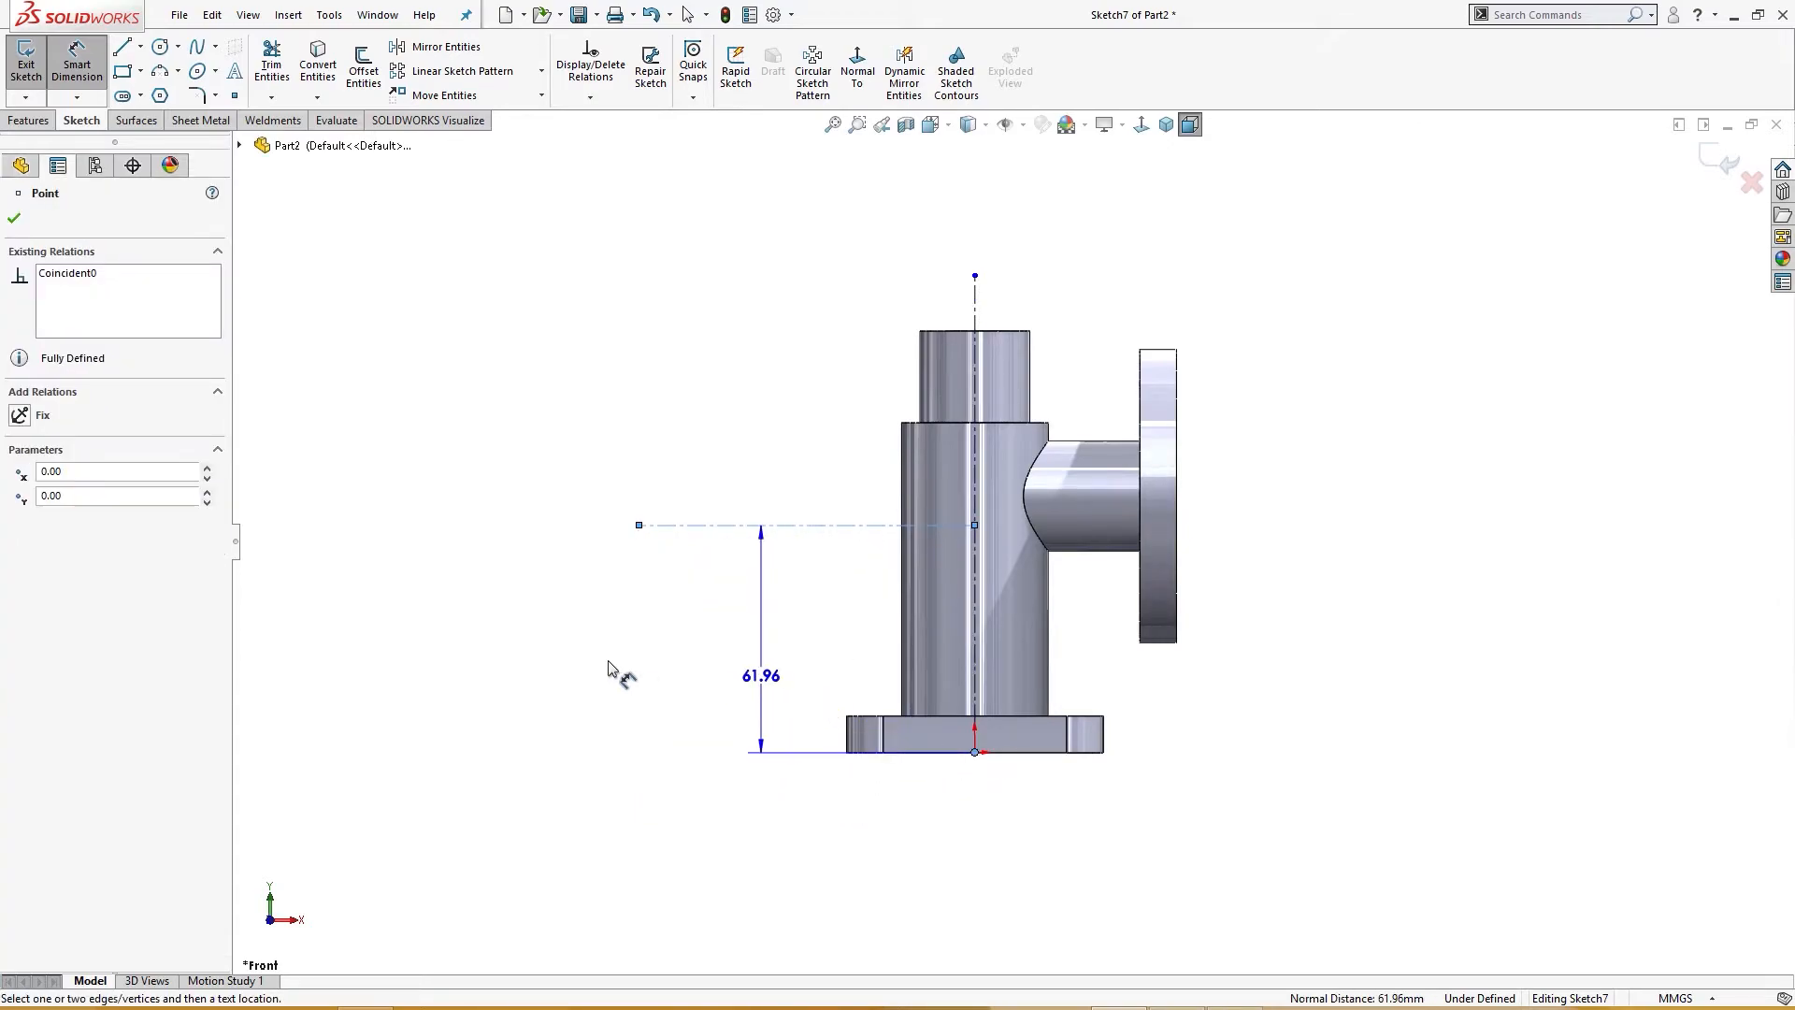
pyautogui.click(579, 666)
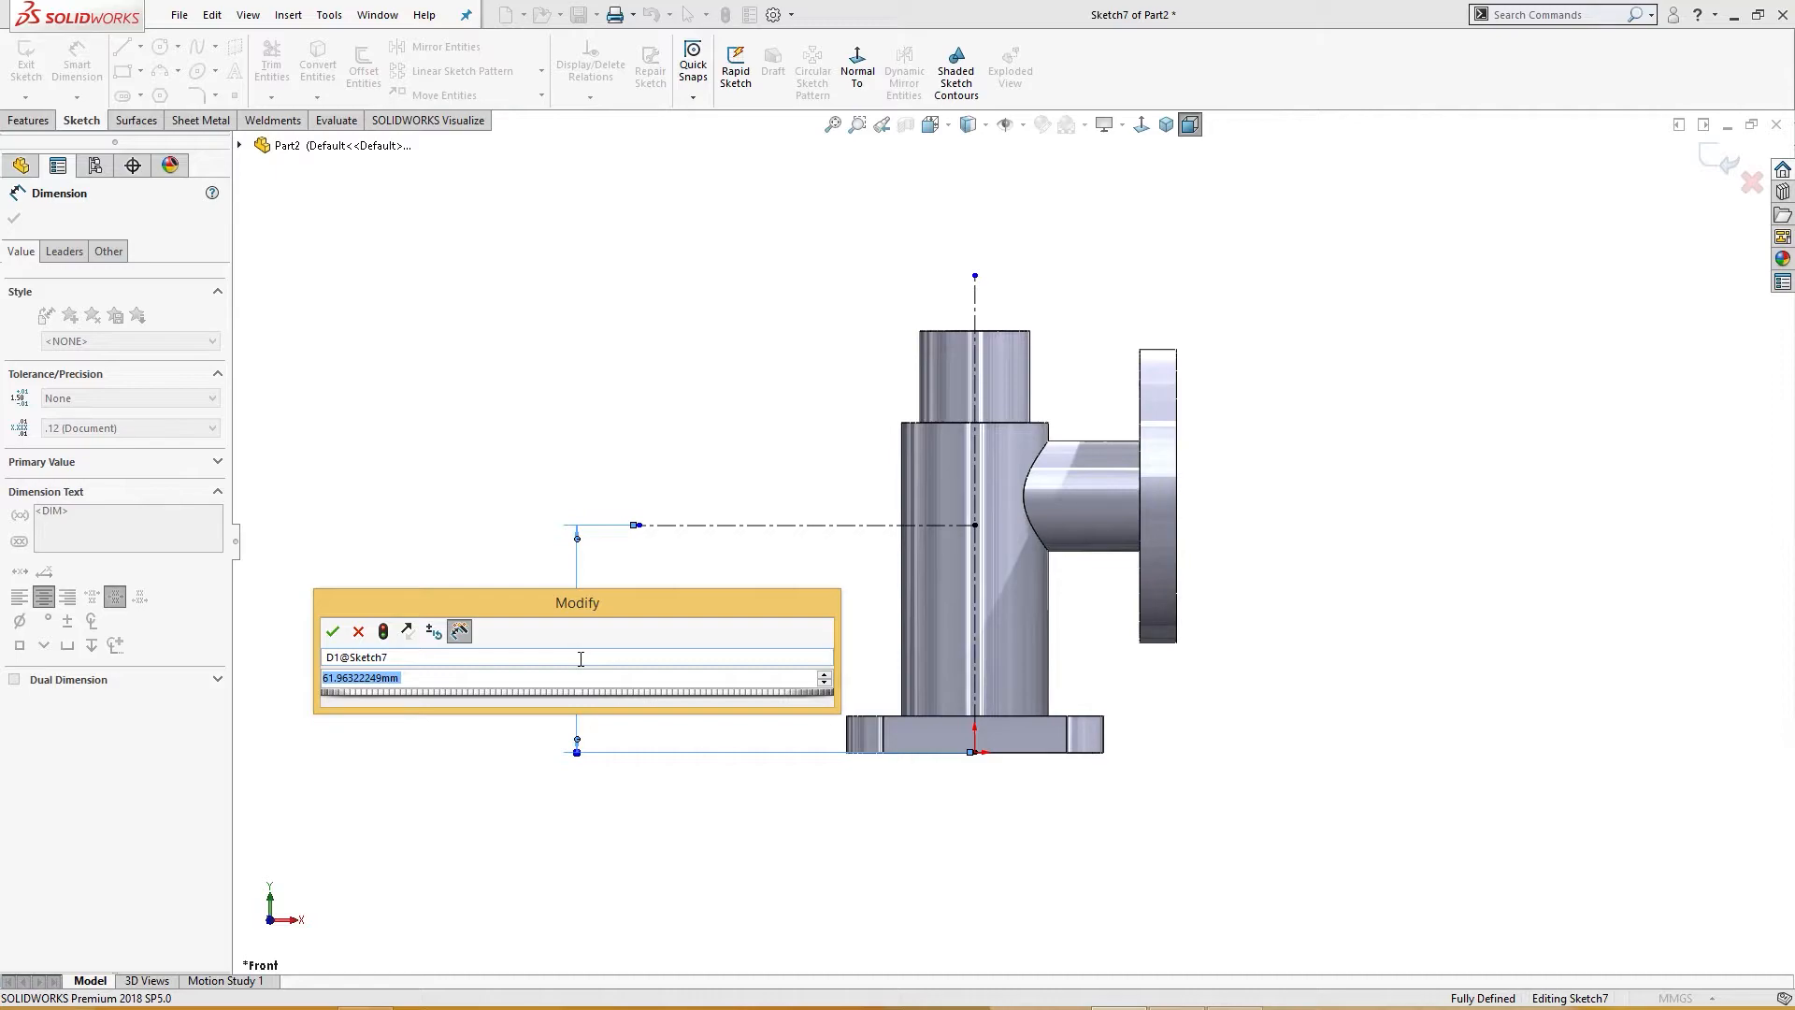
pyautogui.write('50')
pyautogui.press('Return')
pyautogui.click(670, 662)
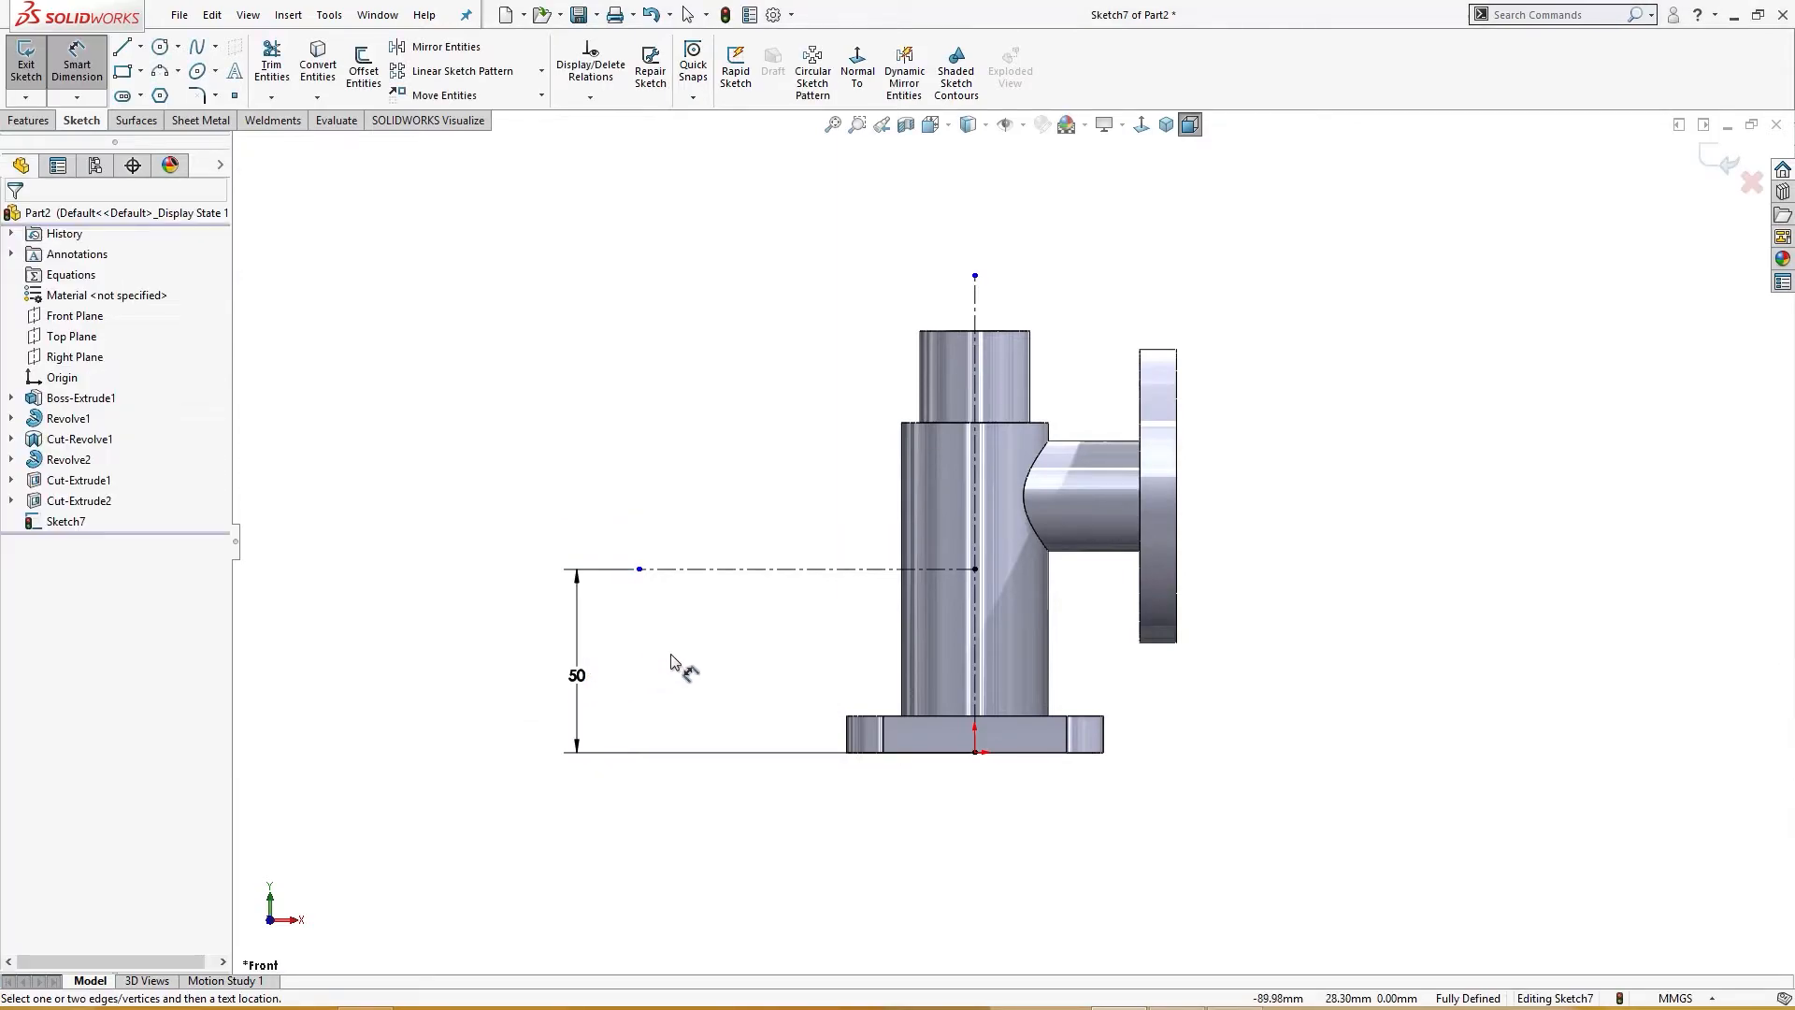
# Step: Switch to Windows Photo Viewer to examine the Exercise 32 drawing
pyautogui.scroll(-1, 750, 637)
pyautogui.click(1166, 1007)
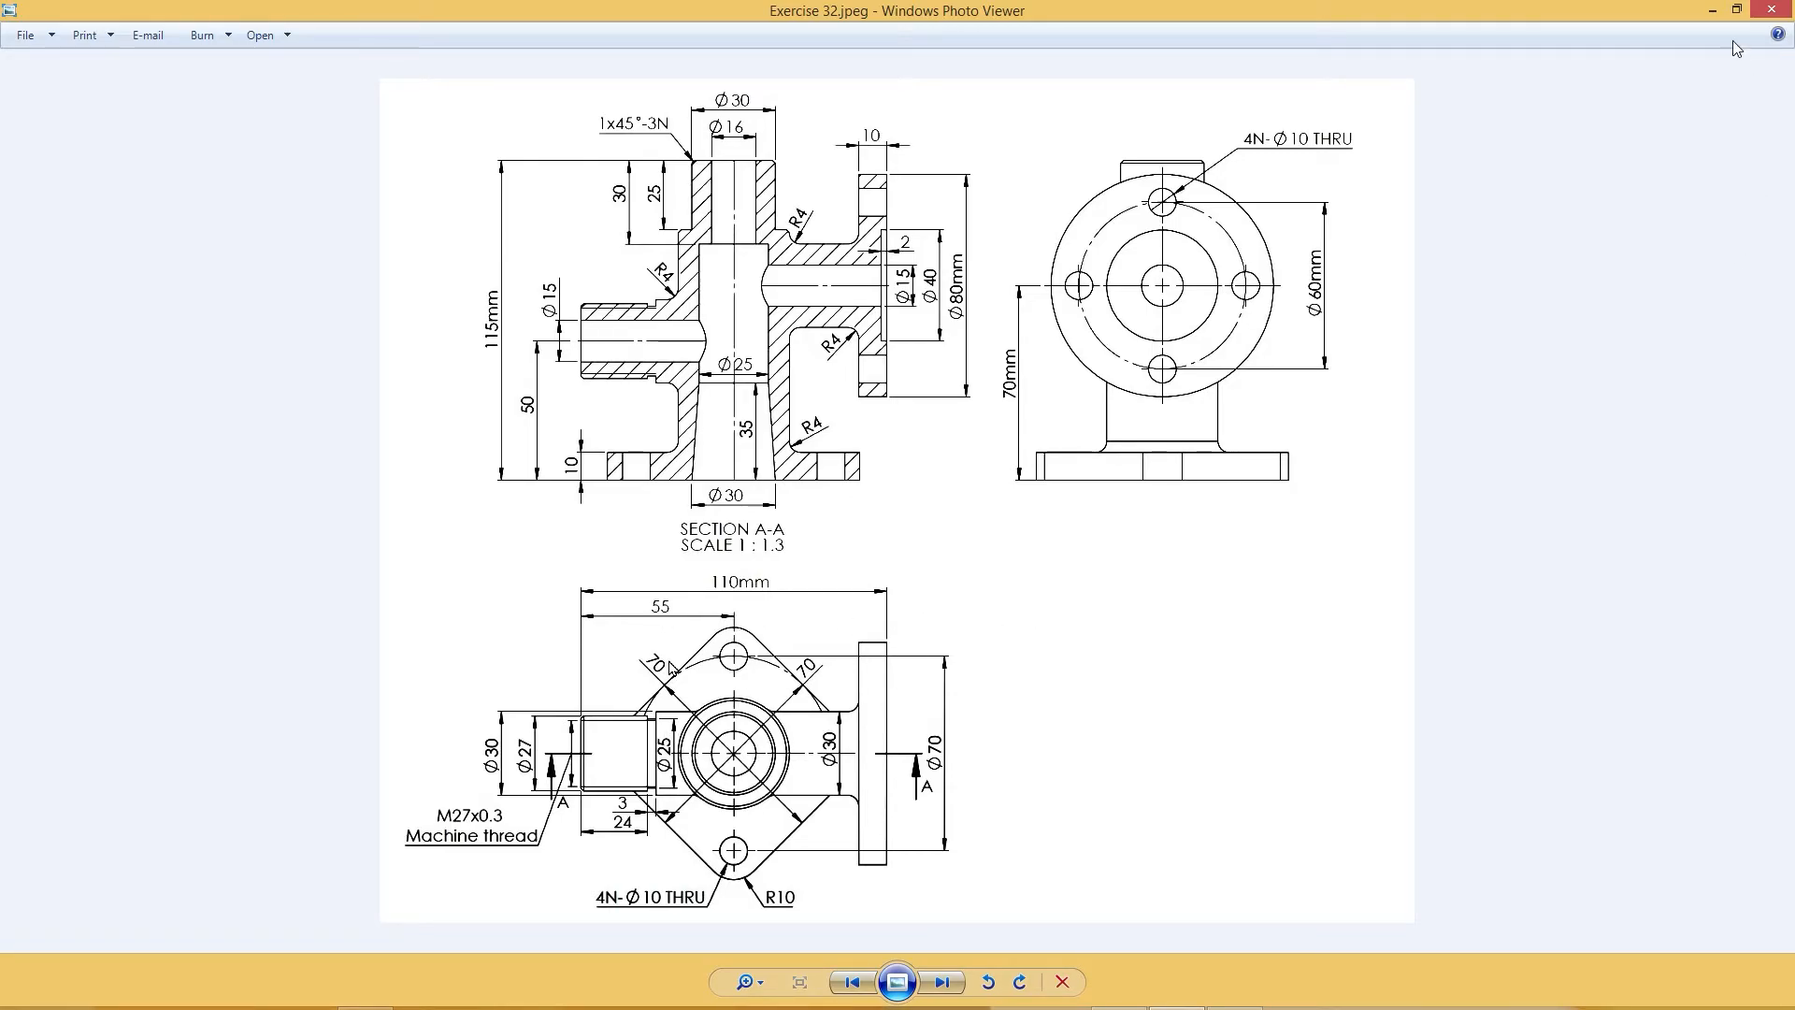
# Step: Return to SOLIDWORKS and sketch a closed stepped line profile standing on the horizontal construction line, left of the main pipe
pyautogui.click(1708, 10)
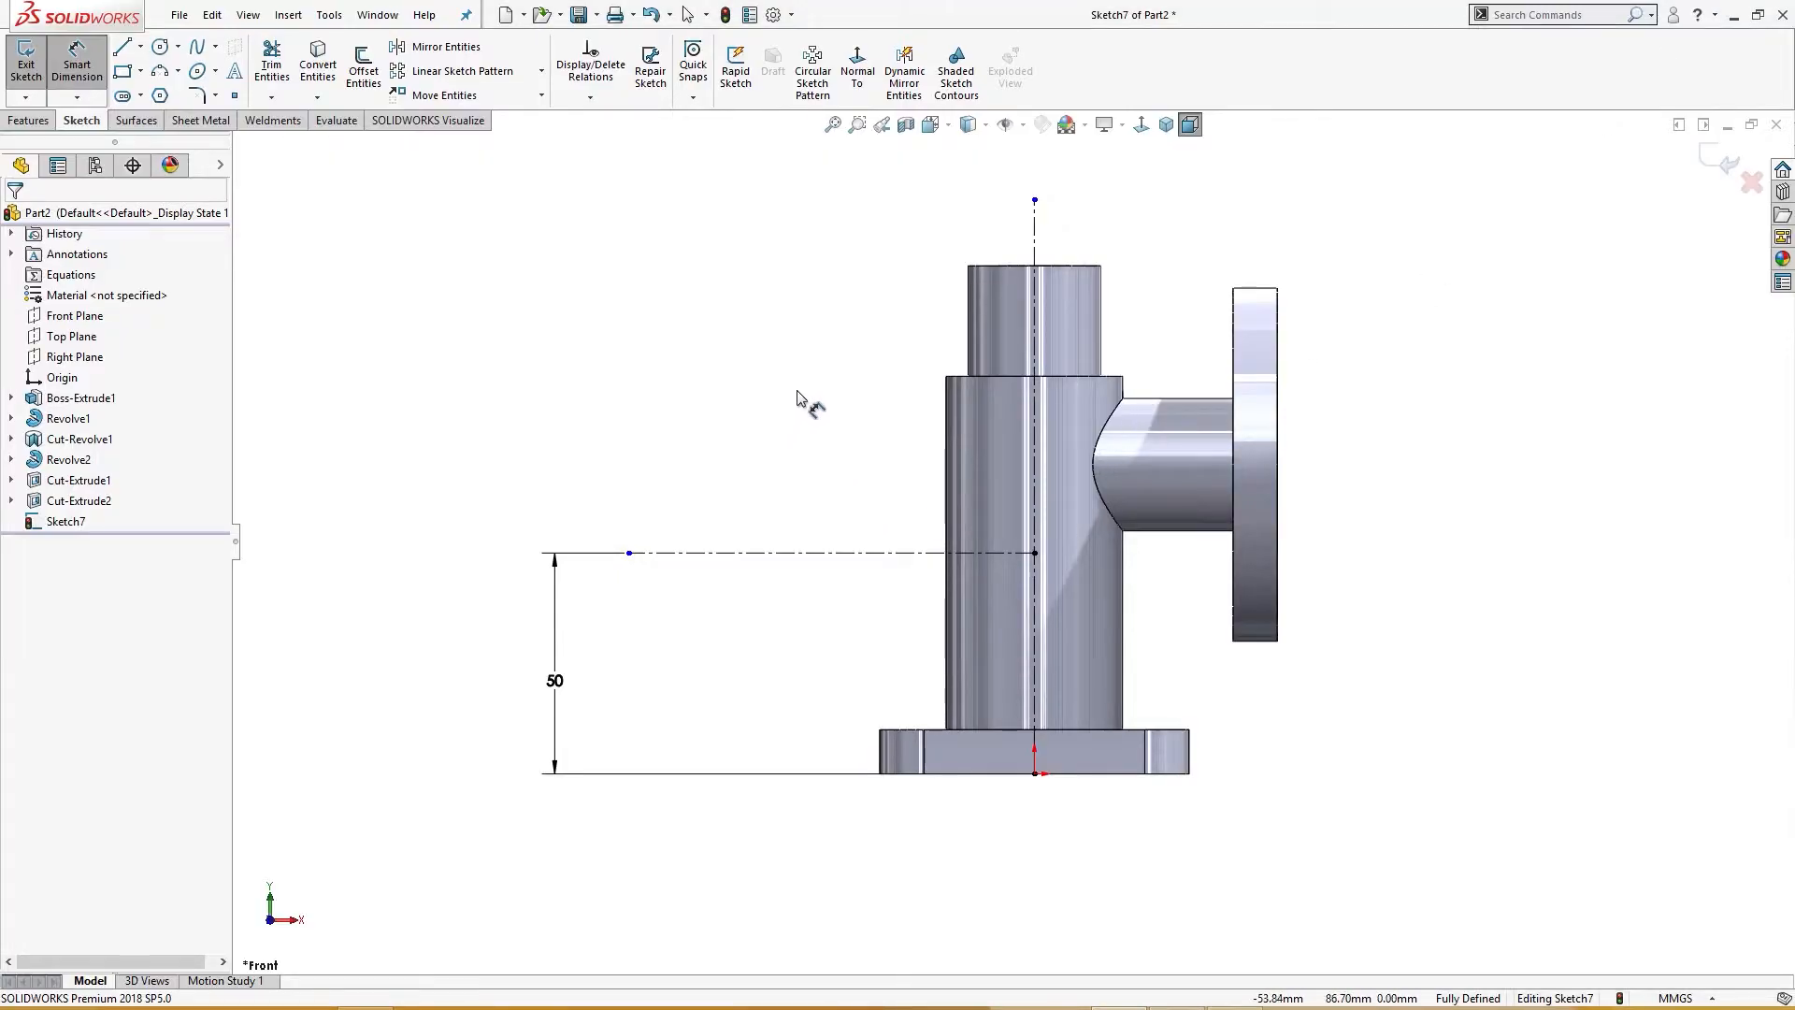
pyautogui.press('l')
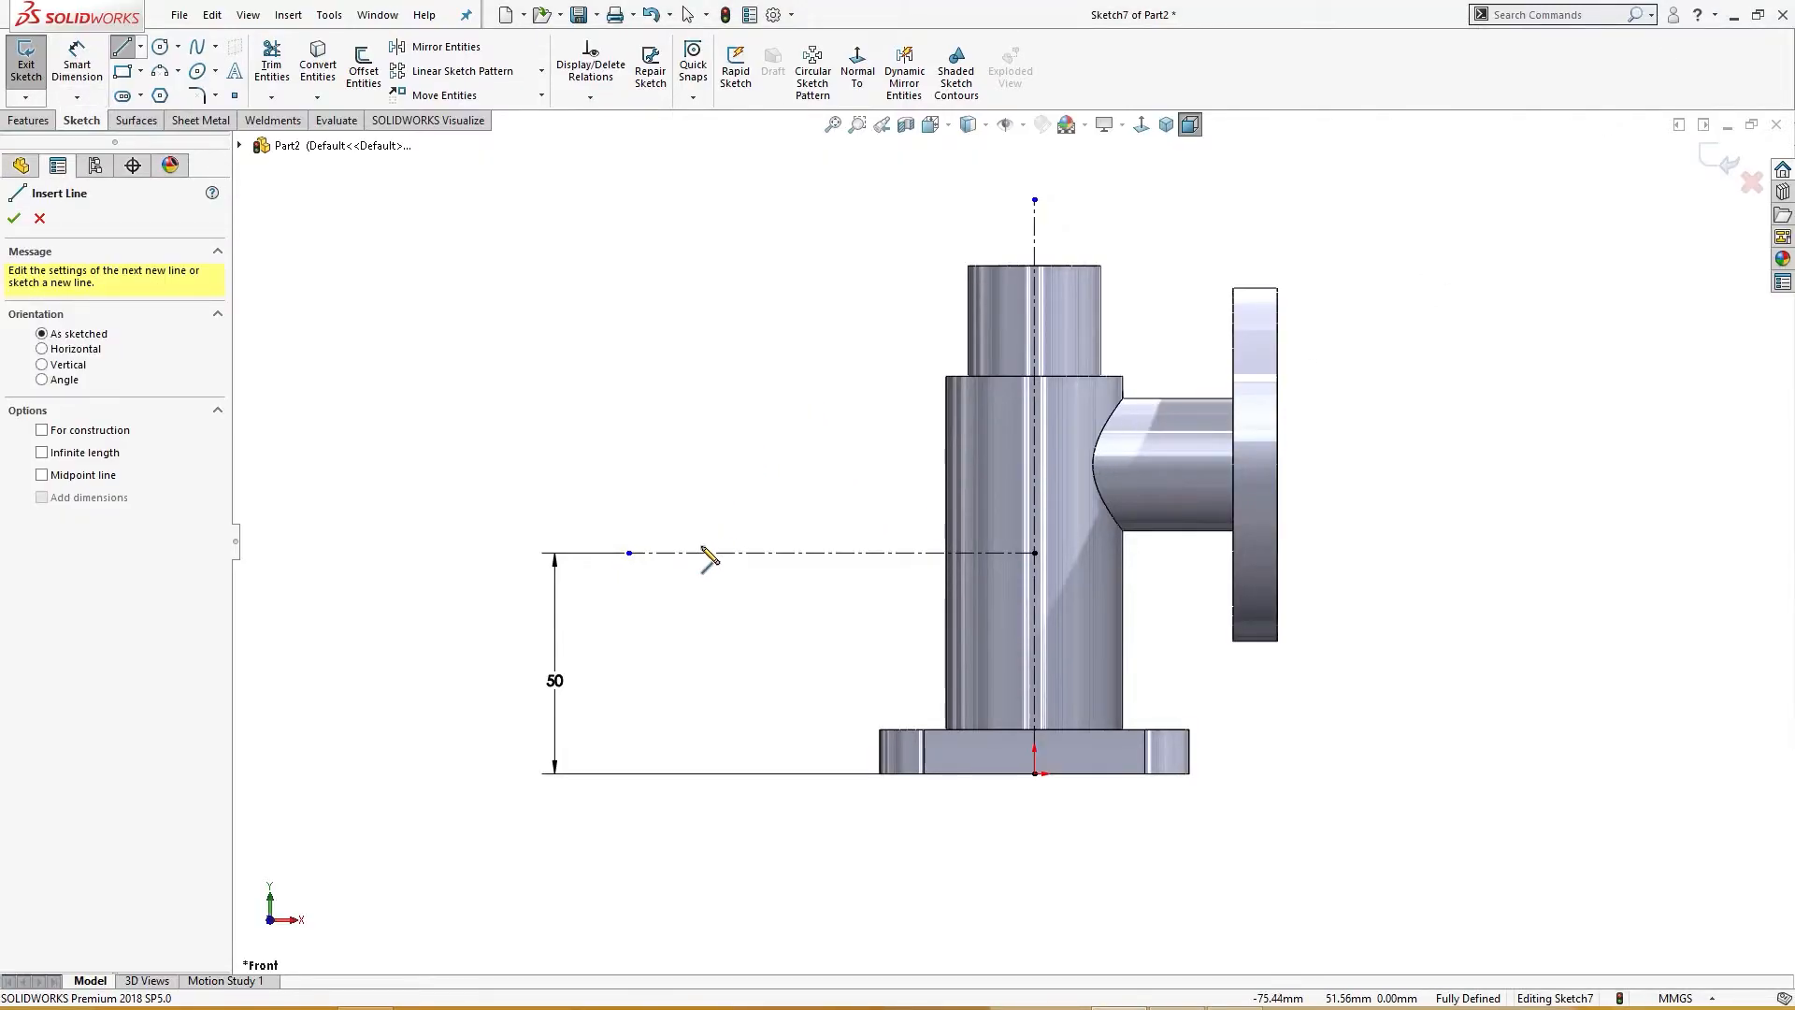
pyautogui.click(697, 552)
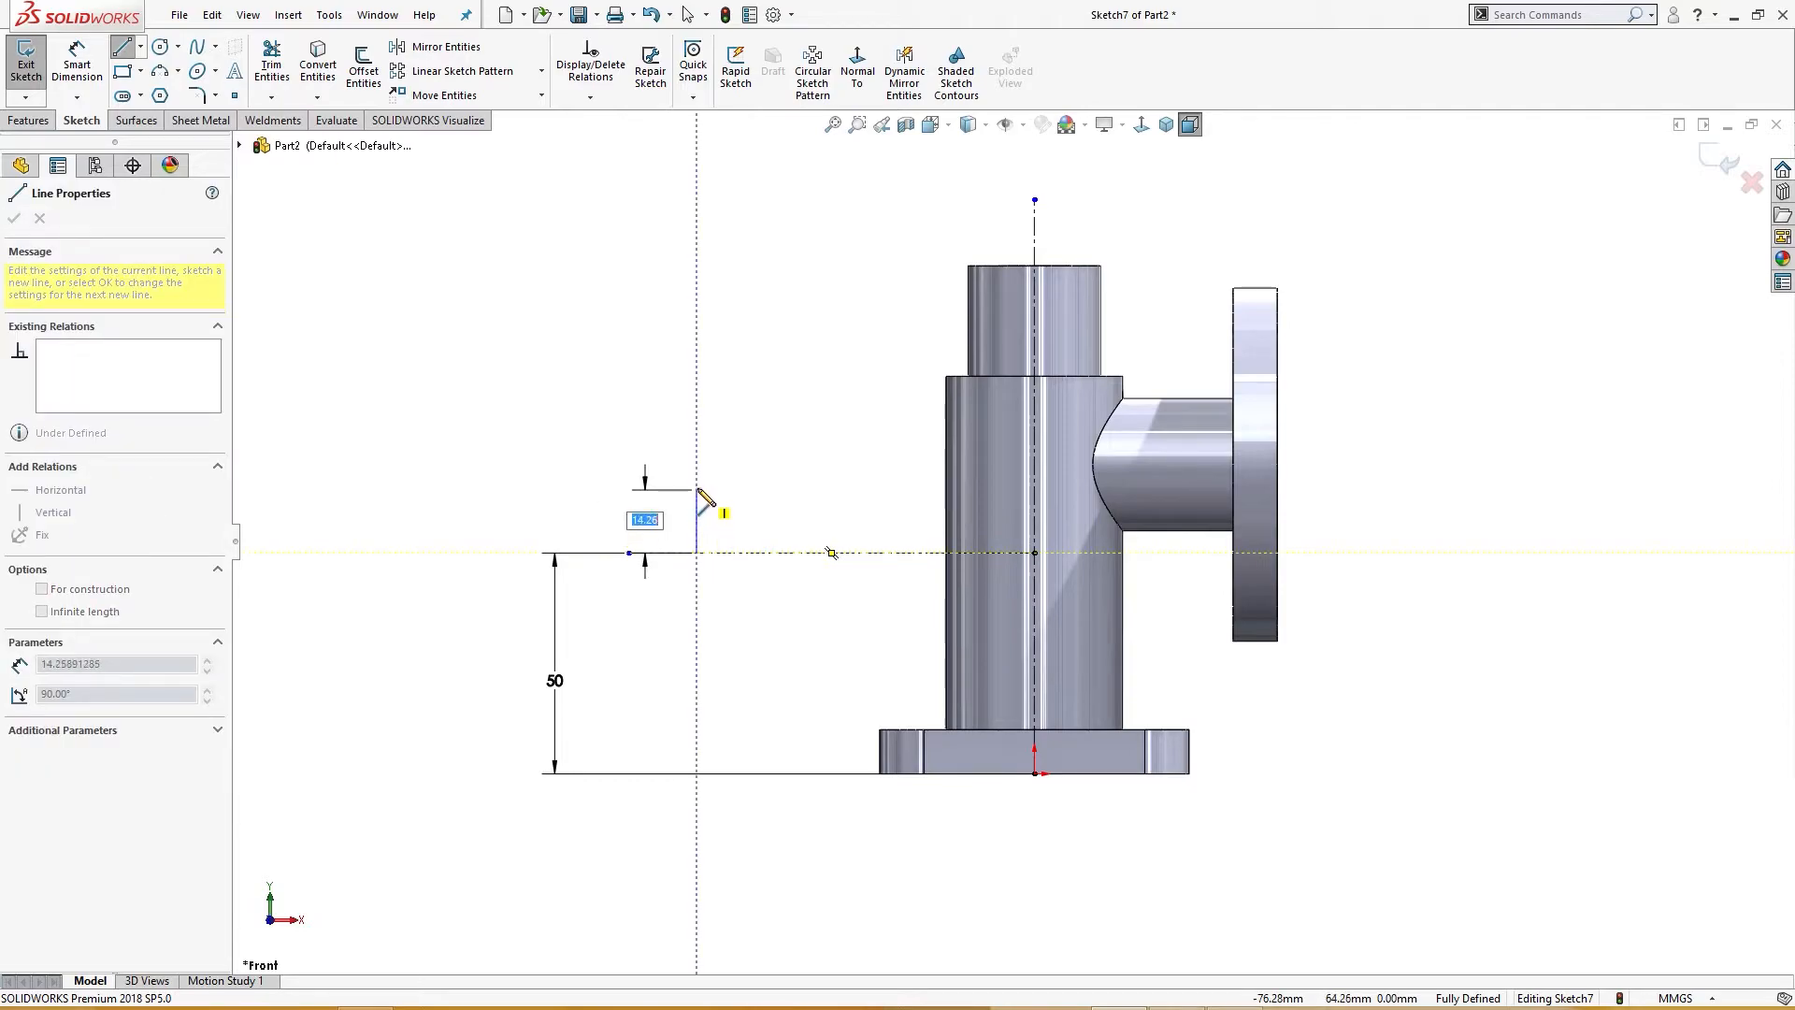
pyautogui.click(698, 474)
pyautogui.click(802, 475)
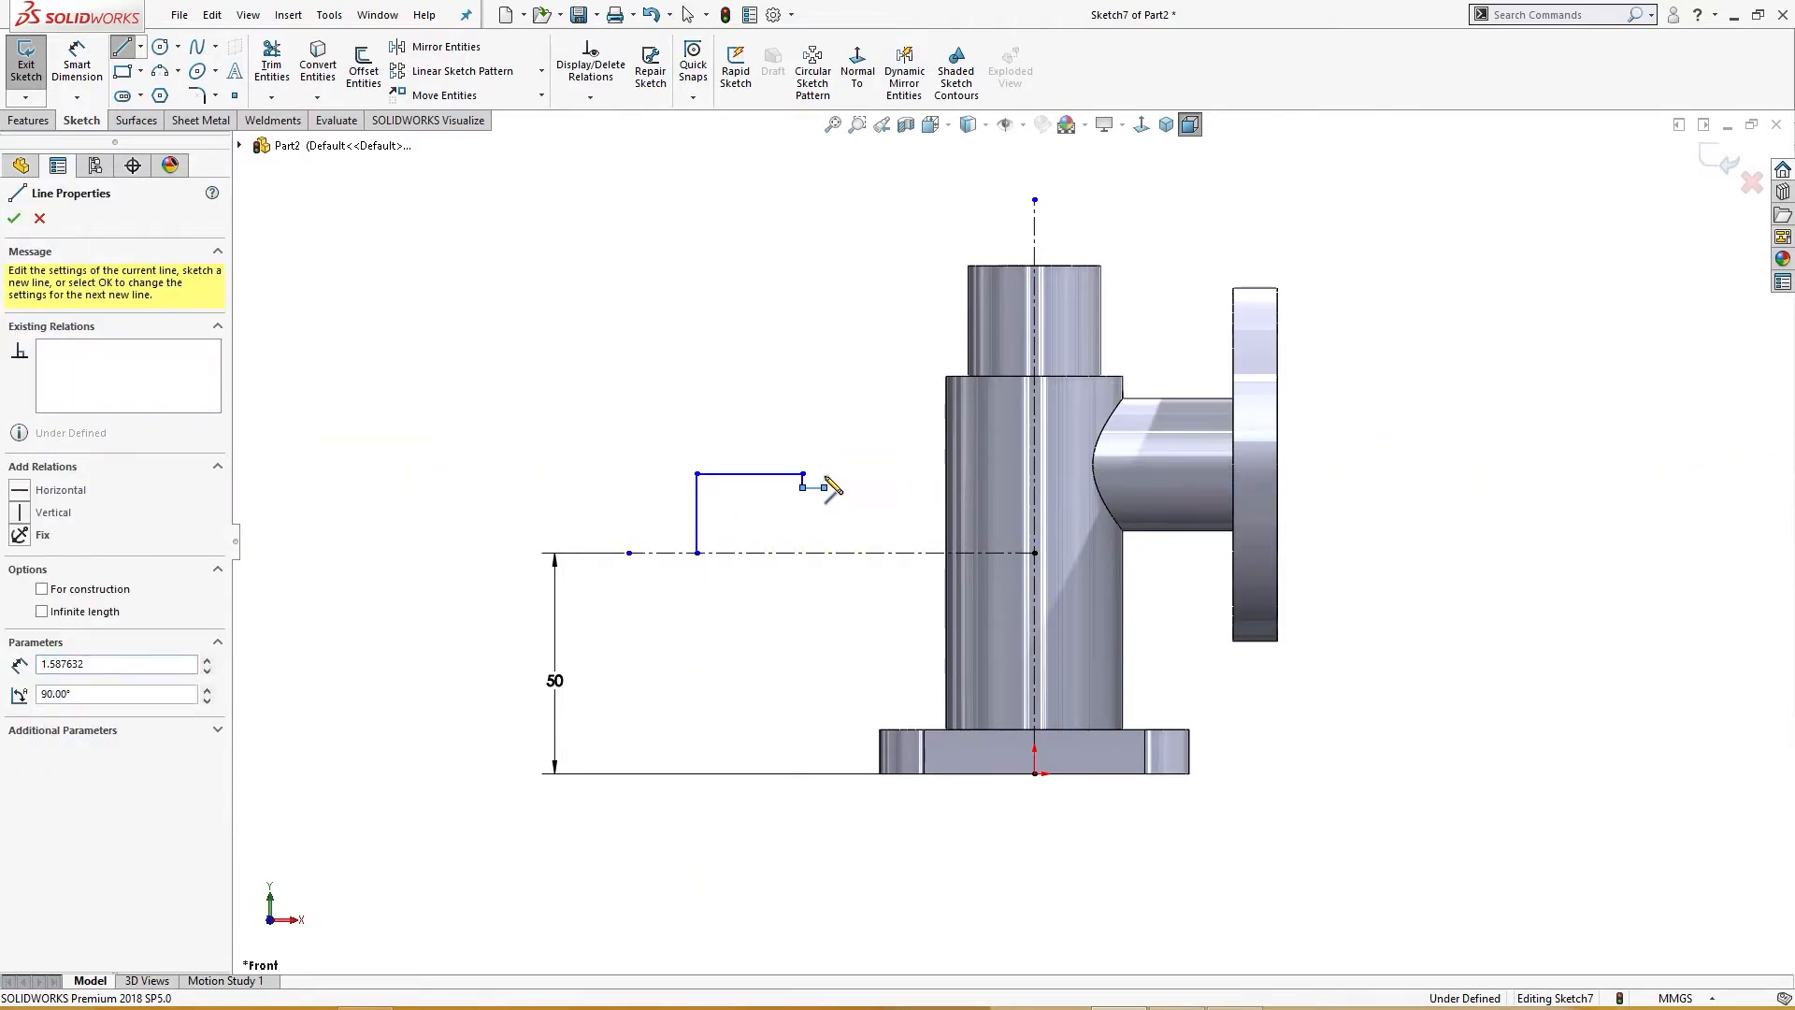
pyautogui.click(825, 461)
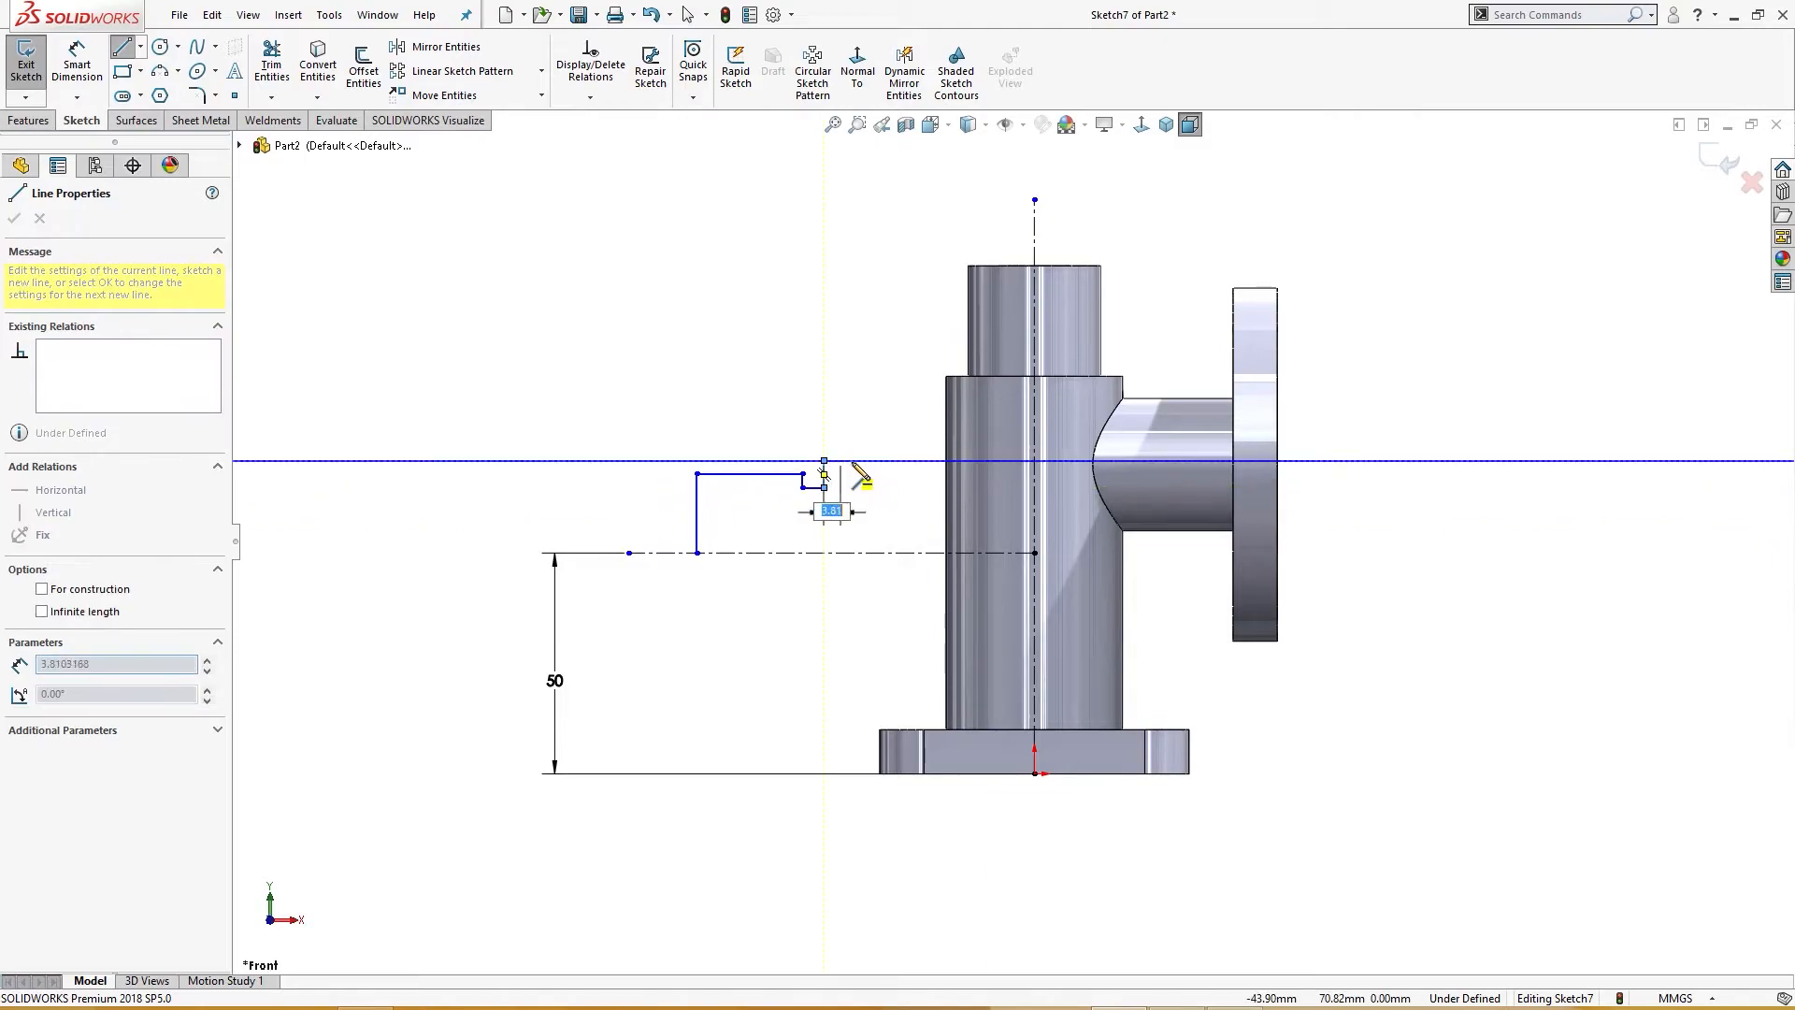
pyautogui.click(975, 461)
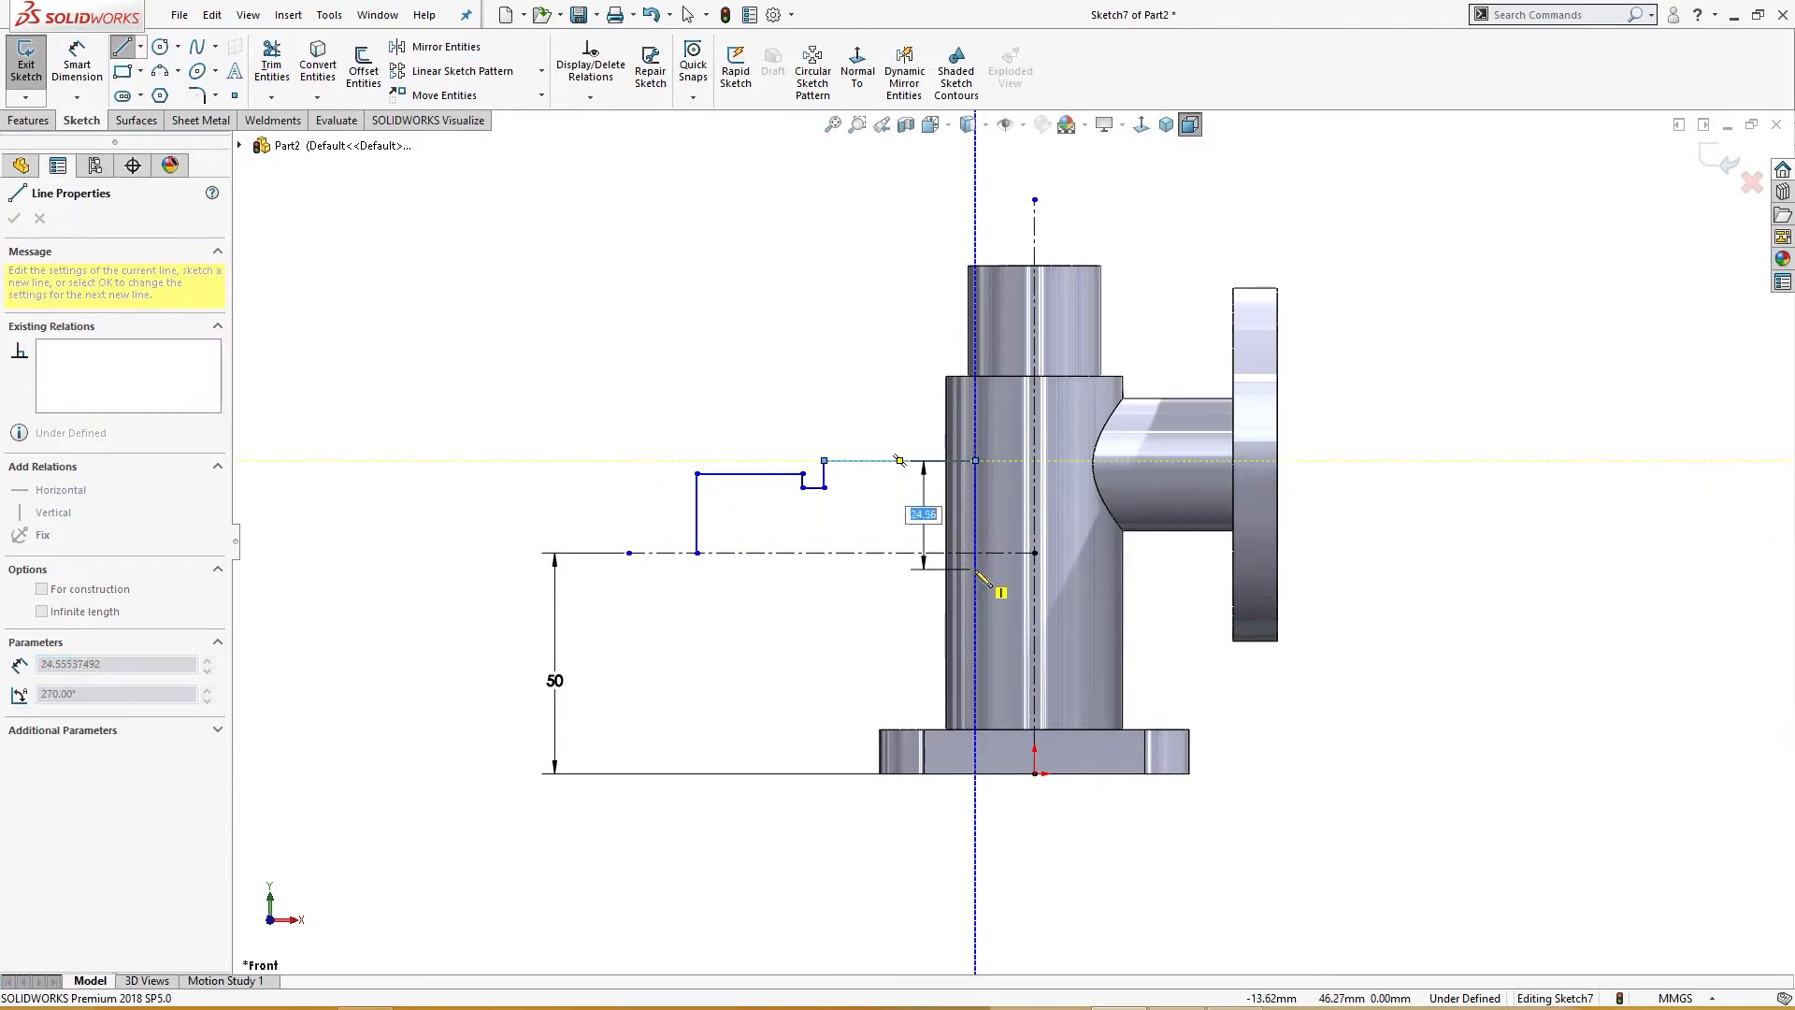
pyautogui.click(975, 553)
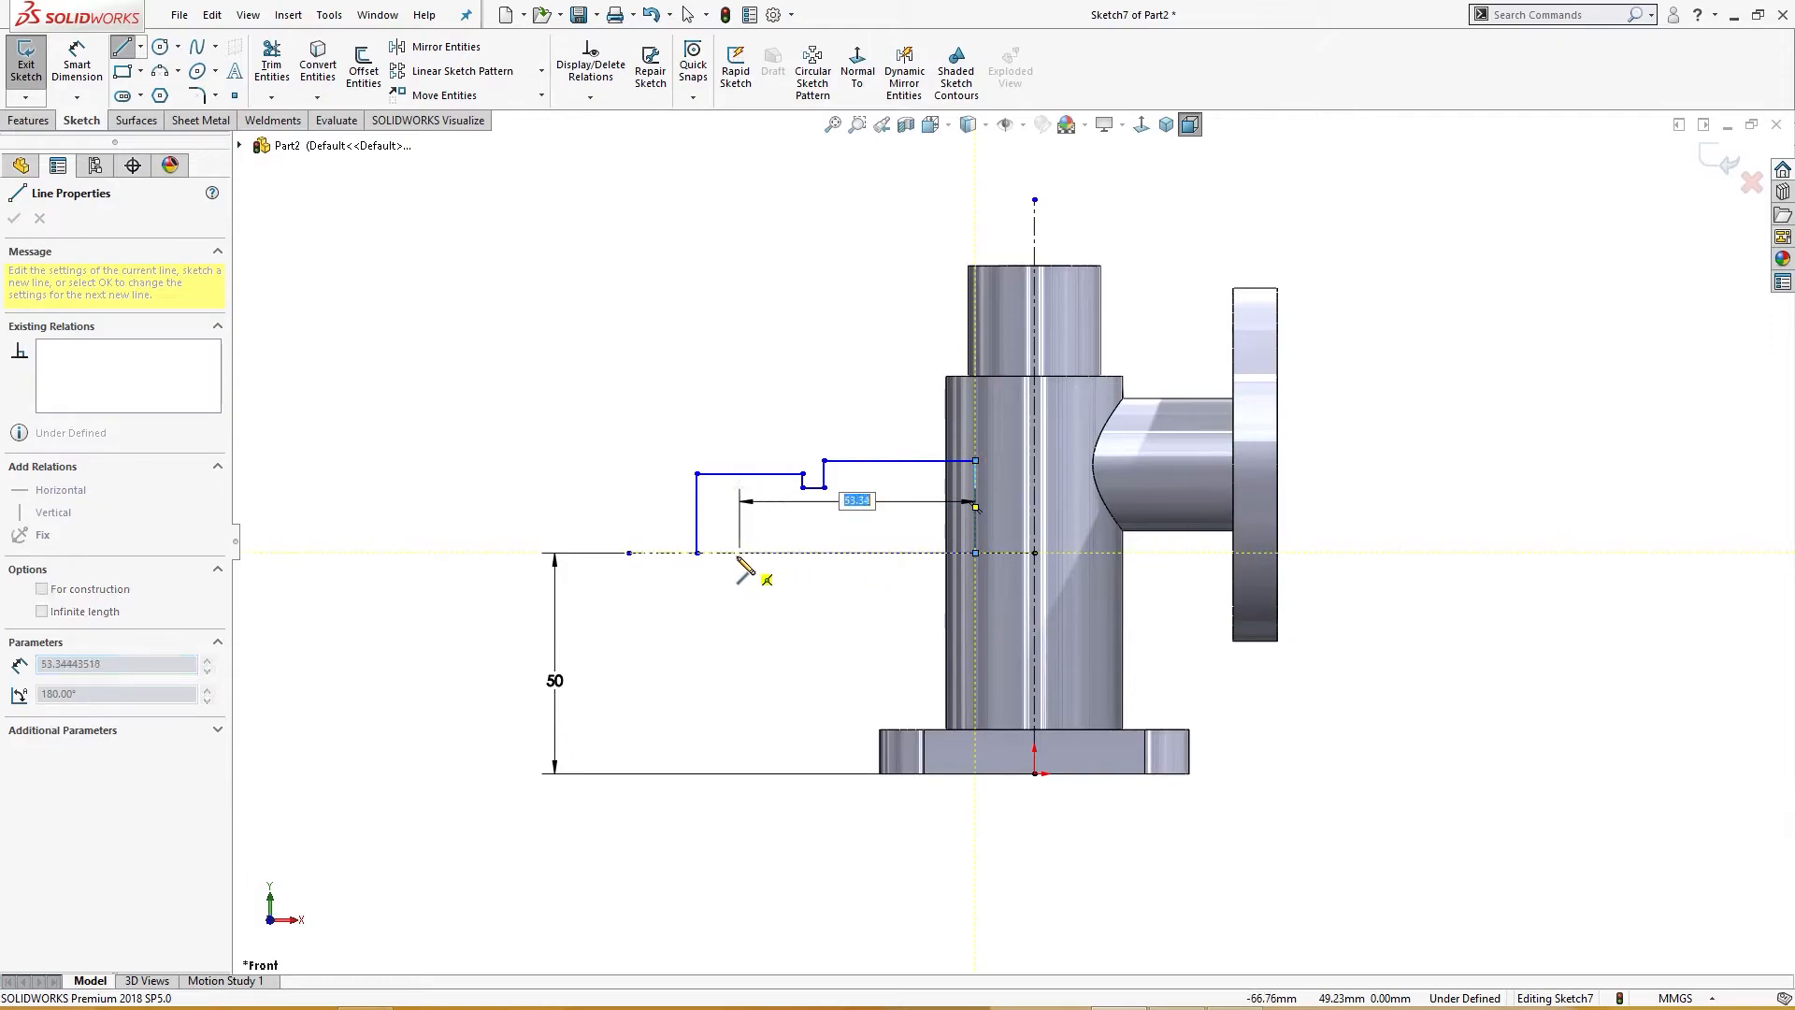
pyautogui.click(697, 553)
pyautogui.press('Escape')
# Step: Dimension the profile's top edge 30 mm above the horizontal construction line
pyautogui.moveTo(785, 665); pyautogui.dragTo(794, 580, button='right')
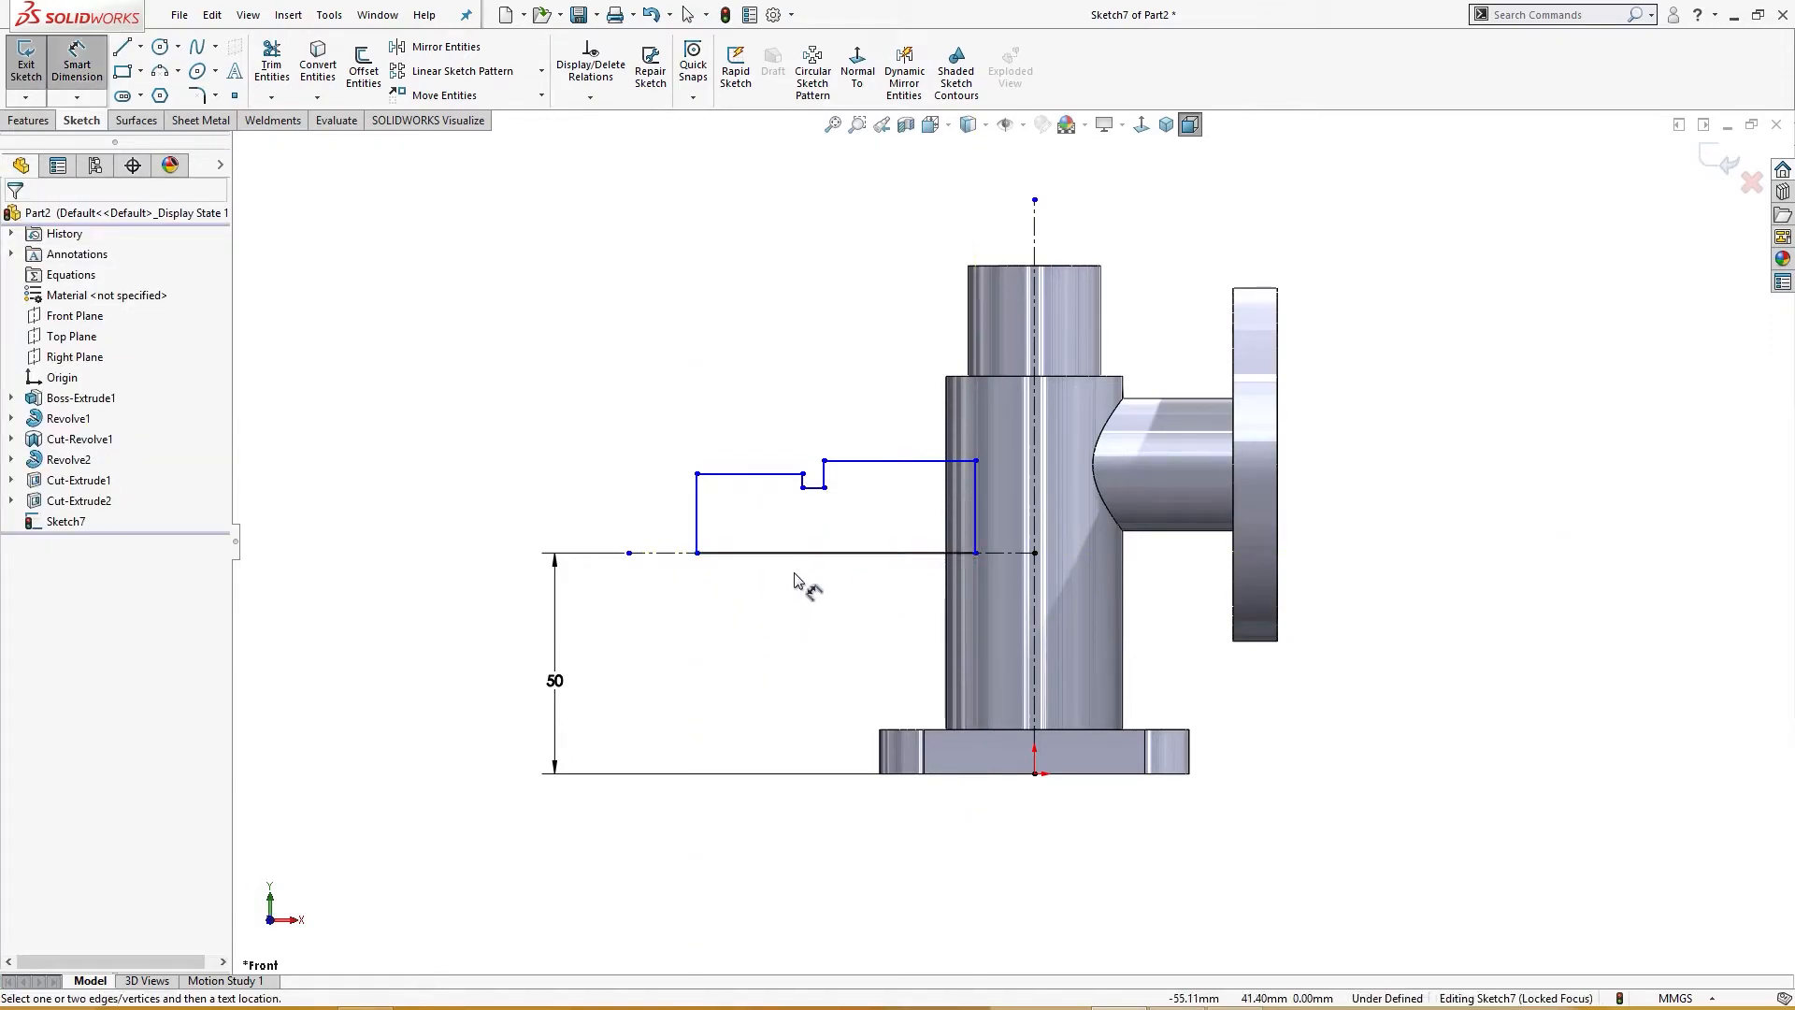
pyautogui.click(870, 462)
pyautogui.click(654, 553)
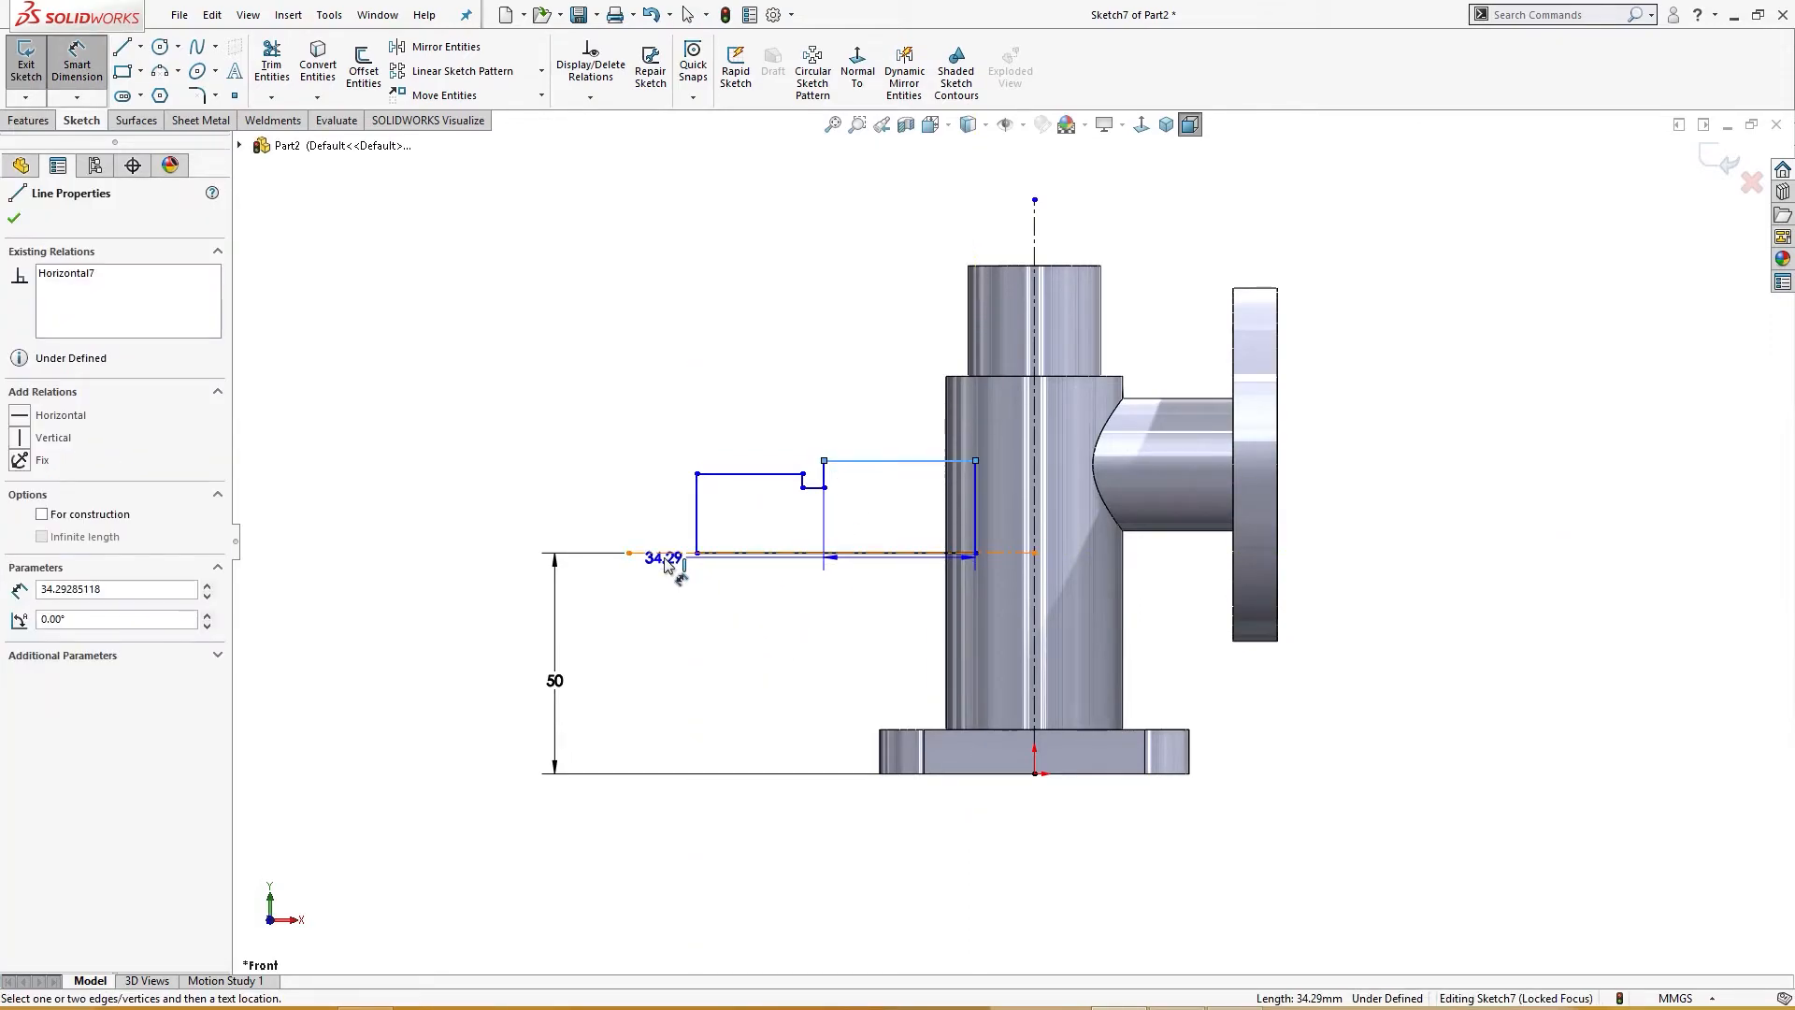
pyautogui.click(667, 601)
pyautogui.write('30')
pyautogui.press('Return')
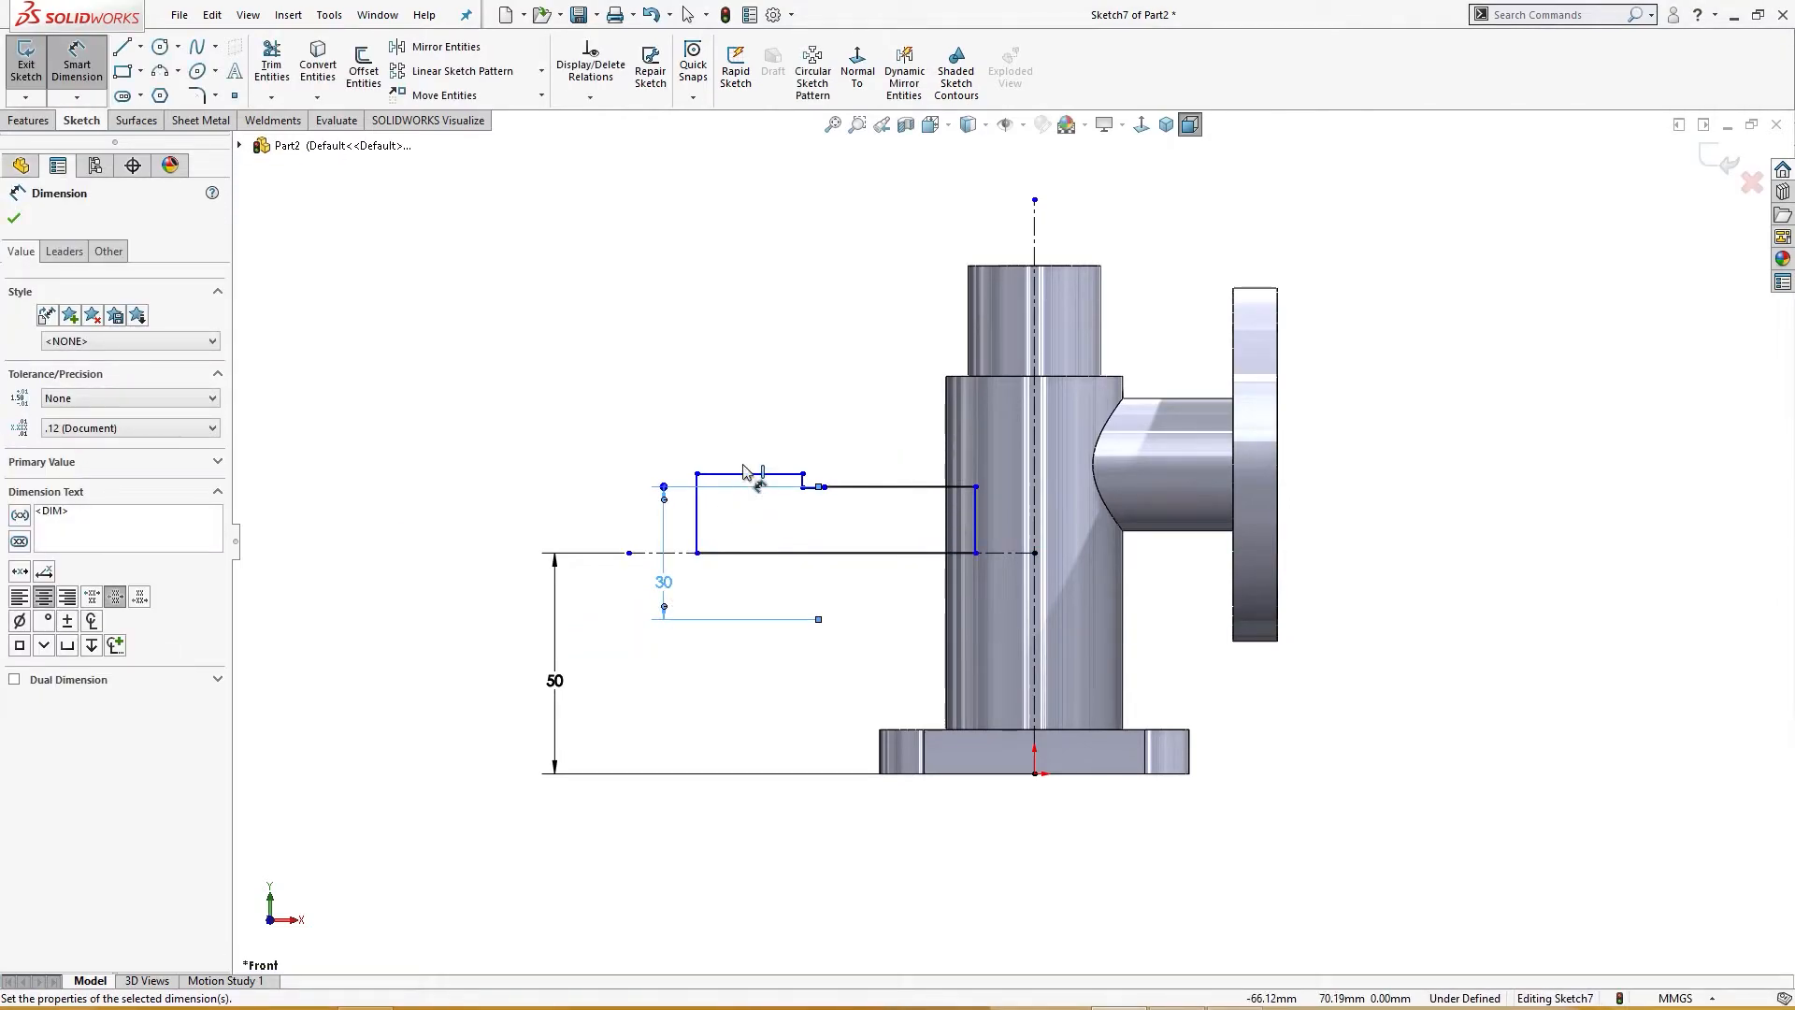
# Step: Dimension the profile's upper-left edge 27 mm above the construction line
pyautogui.click(745, 476)
pyautogui.click(654, 552)
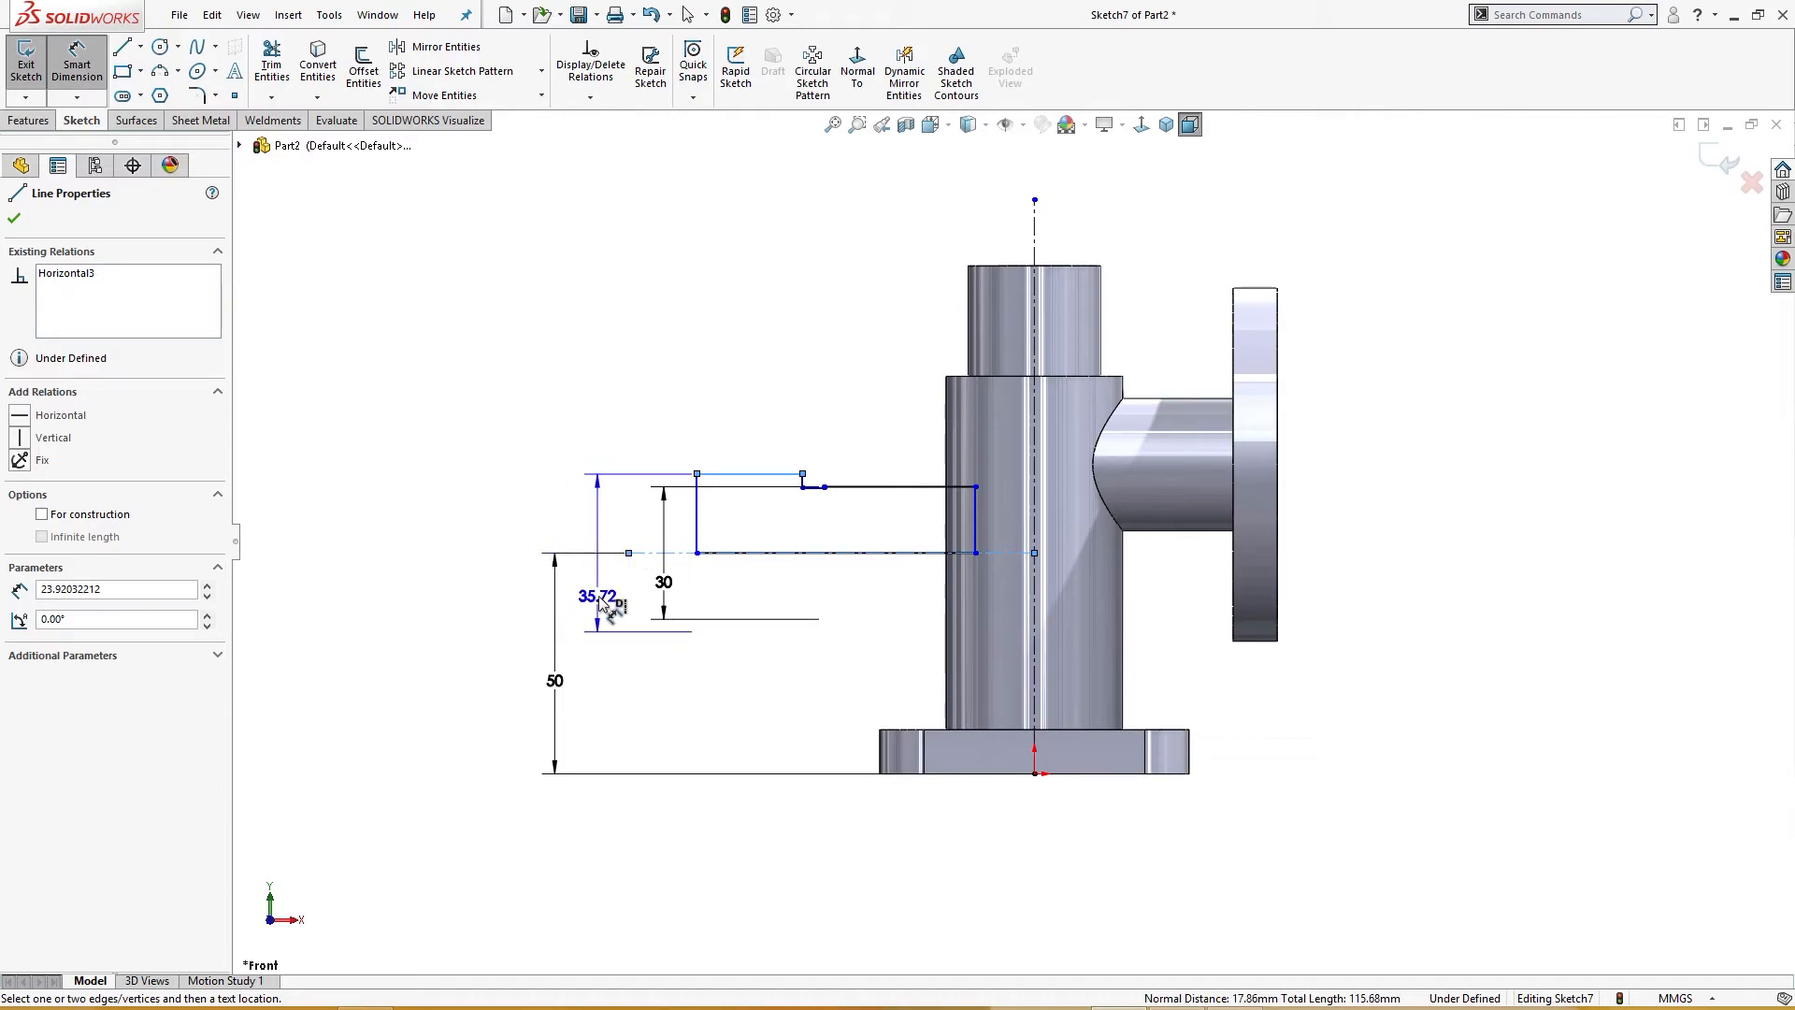
pyautogui.click(600, 588)
pyautogui.write('40')
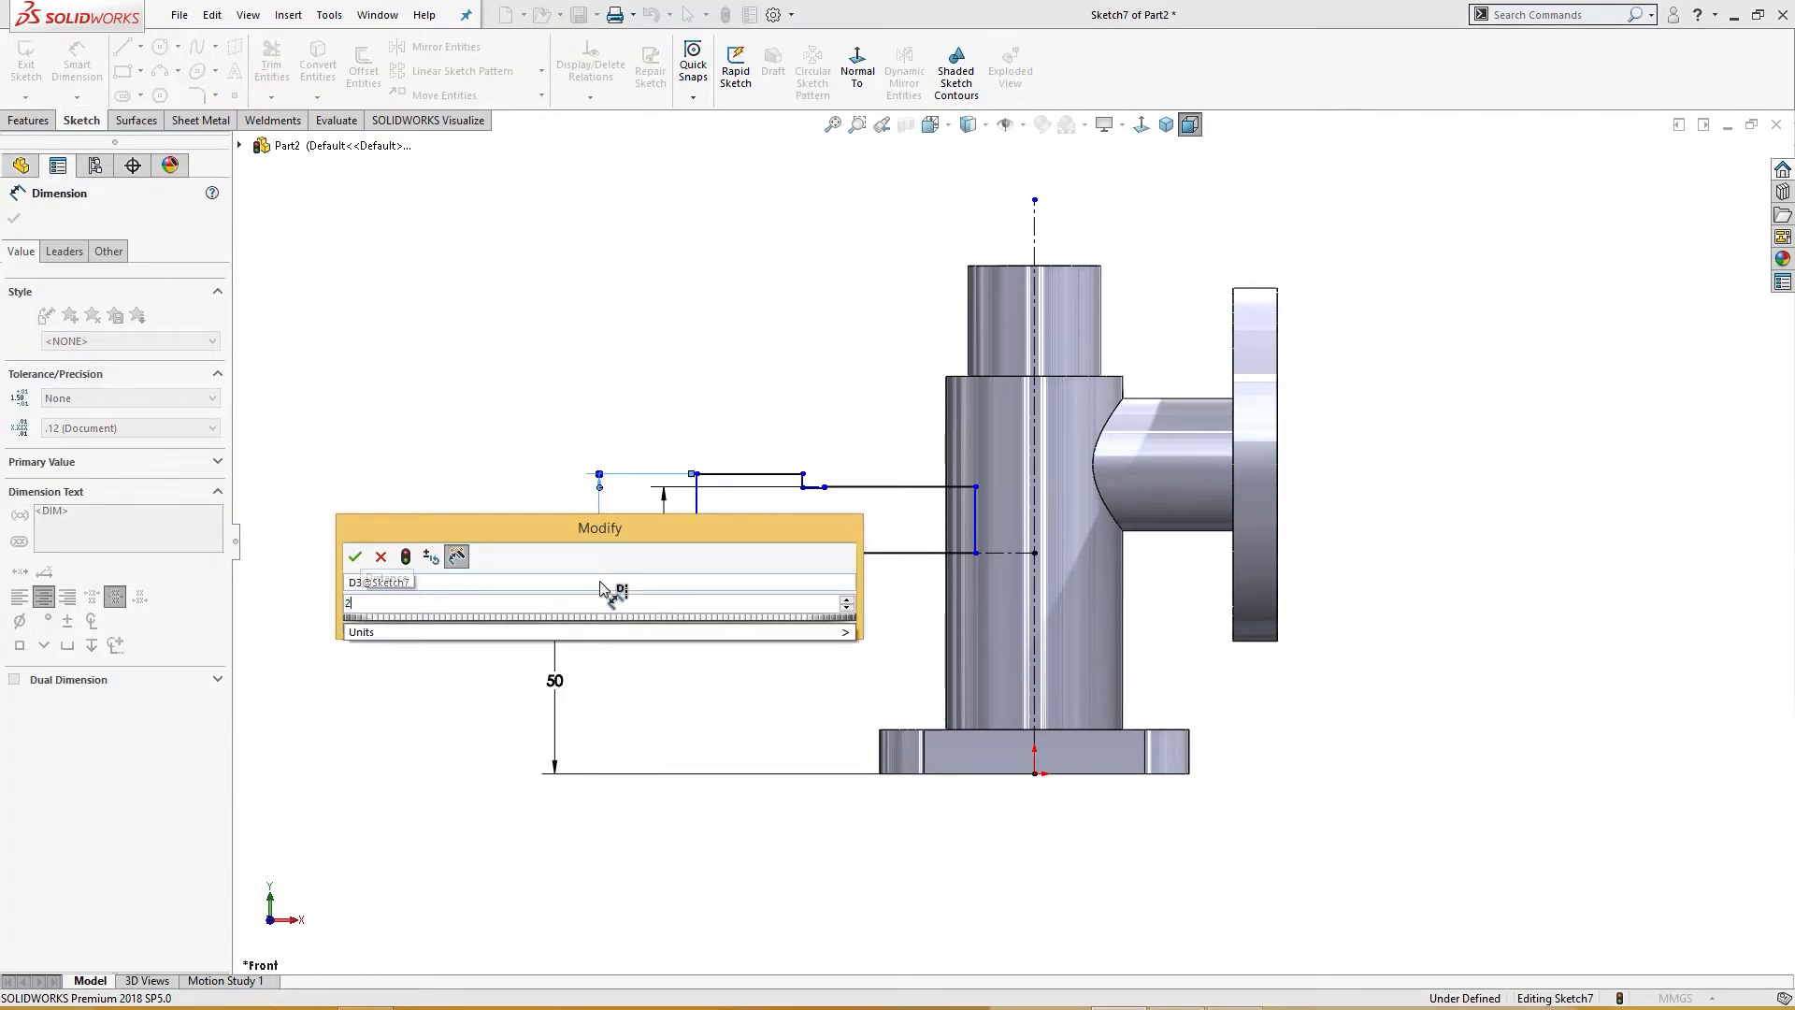
pyautogui.press('Return')
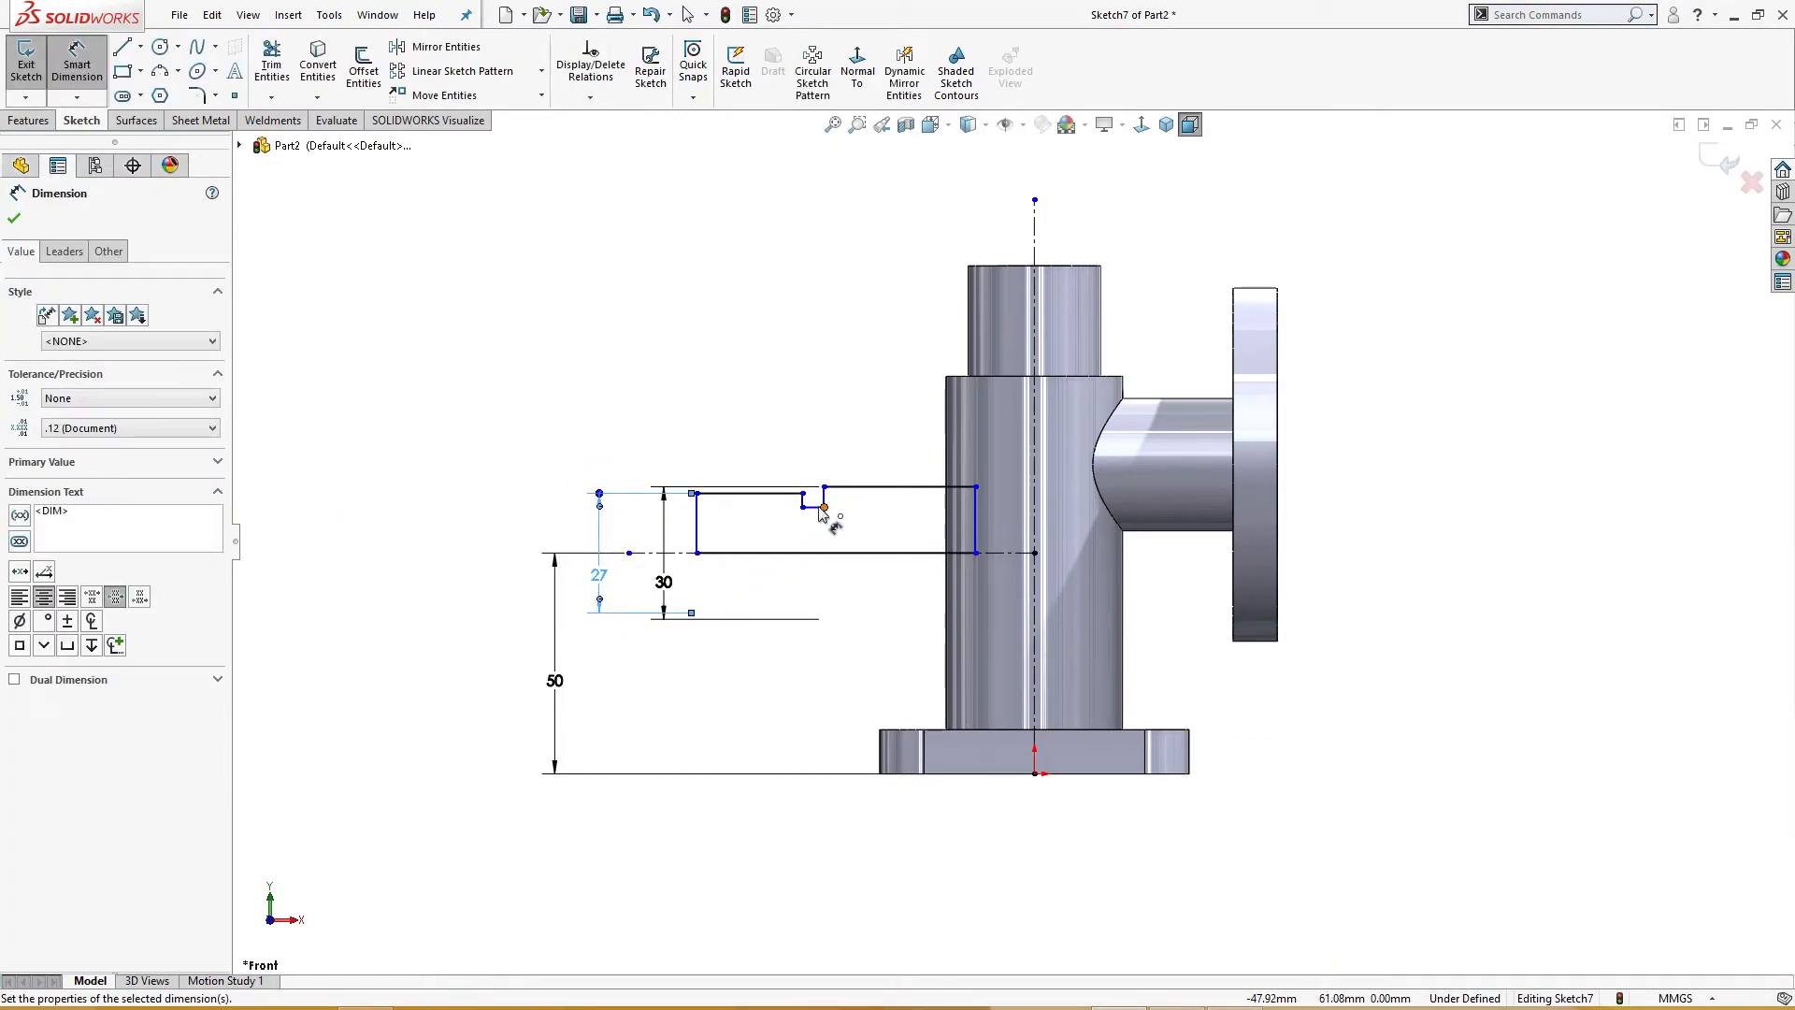
# Step: Dimension the profile's lower step edge 25 mm above the construction line
pyautogui.click(814, 510)
pyautogui.click(795, 552)
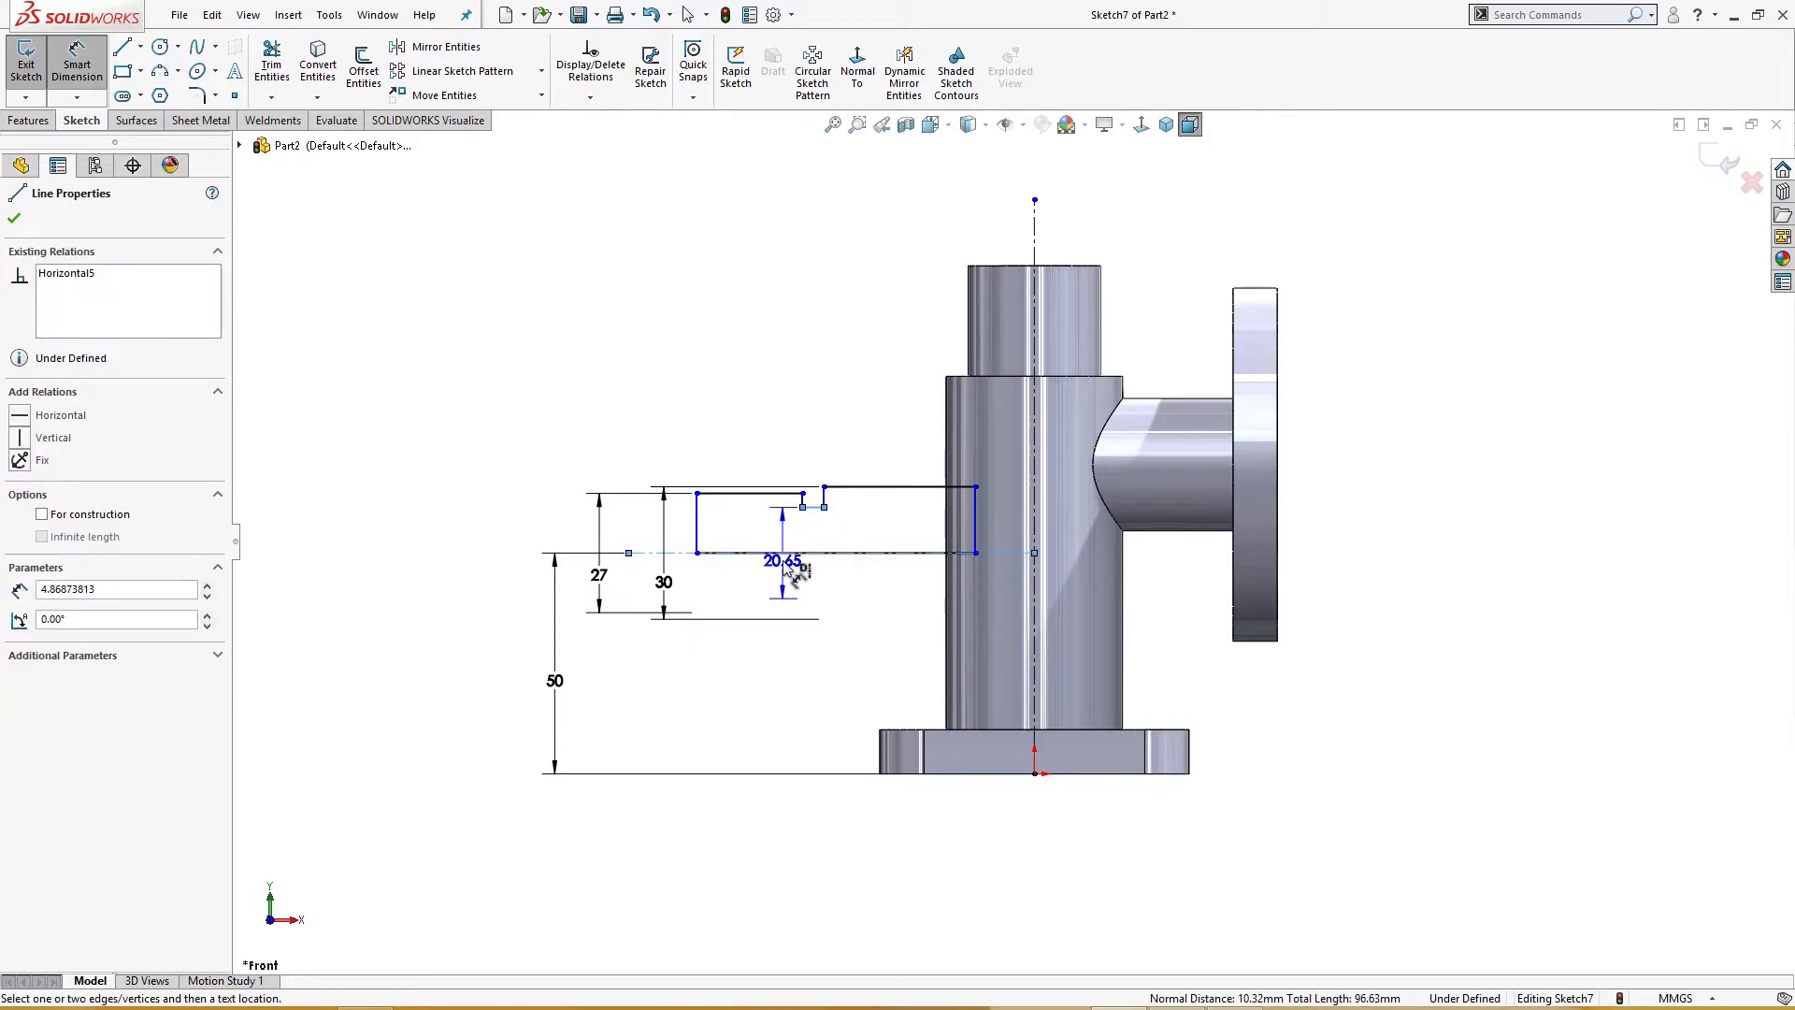
pyautogui.click(783, 561)
pyautogui.write('25')
pyautogui.press('Return')
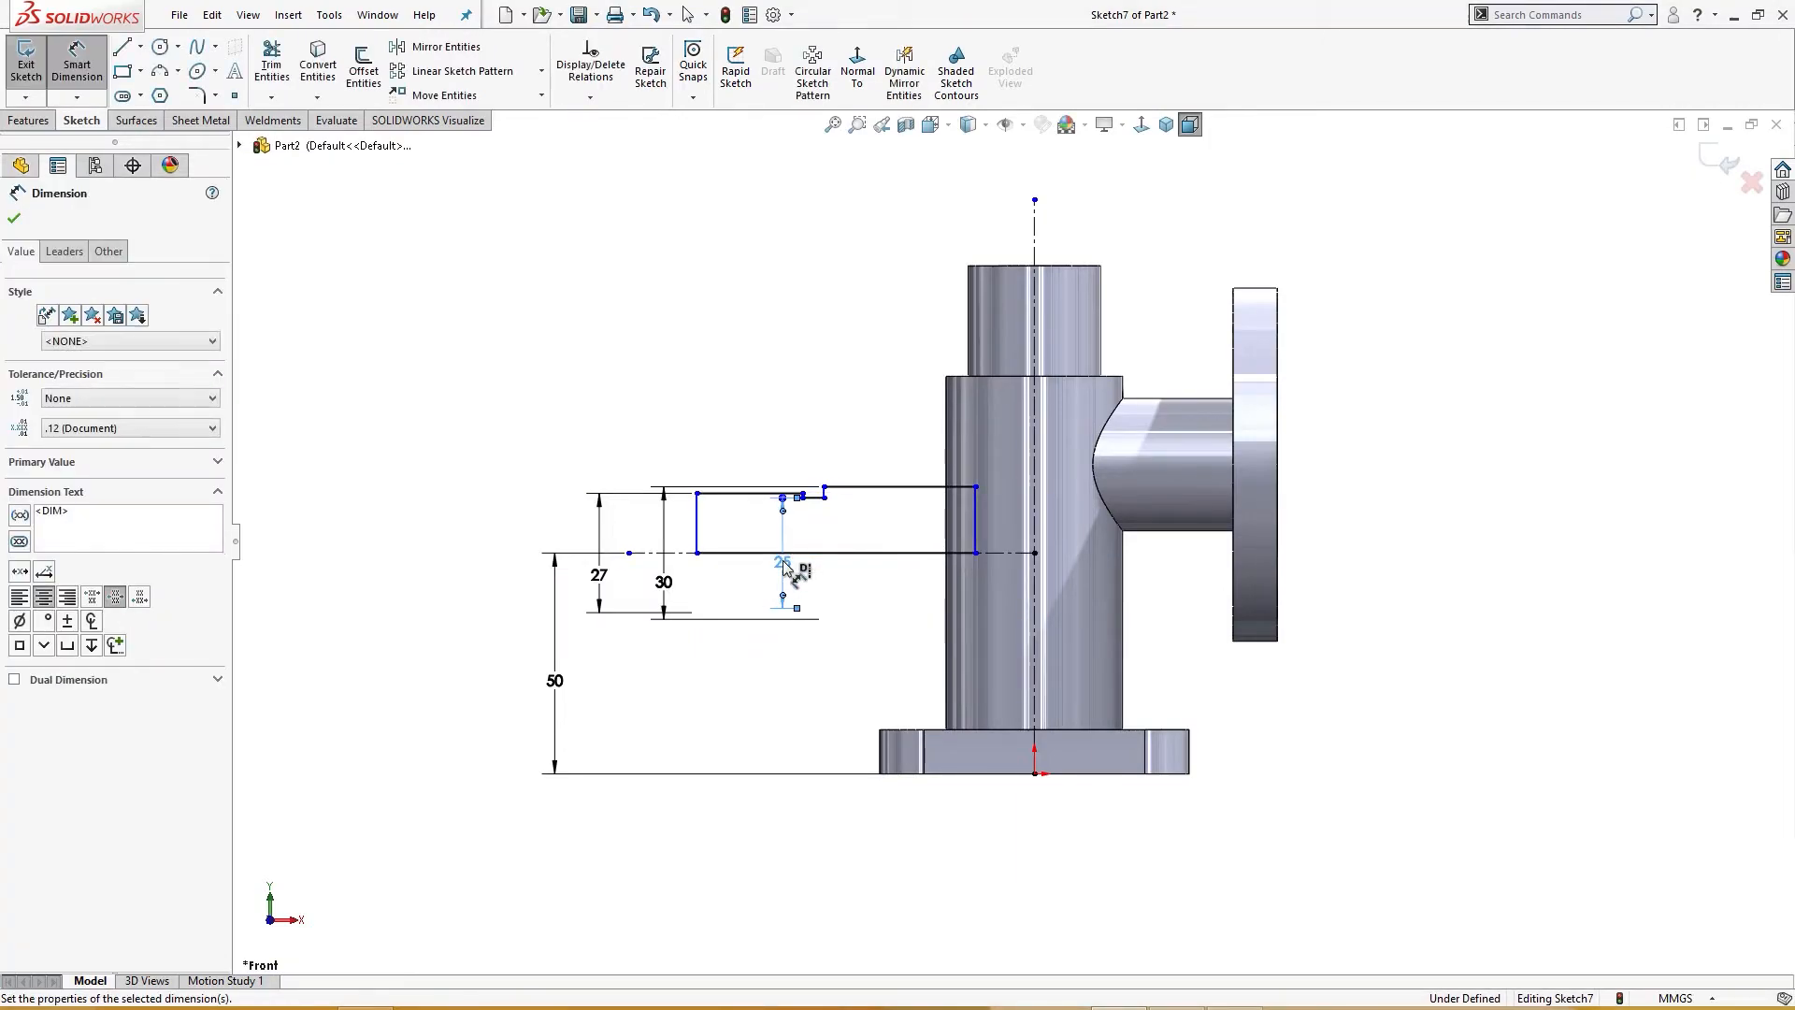
# Step: Set the length of the profile's upper-left horizontal edge to 27 mm
pyautogui.scroll(-3, 783, 564)
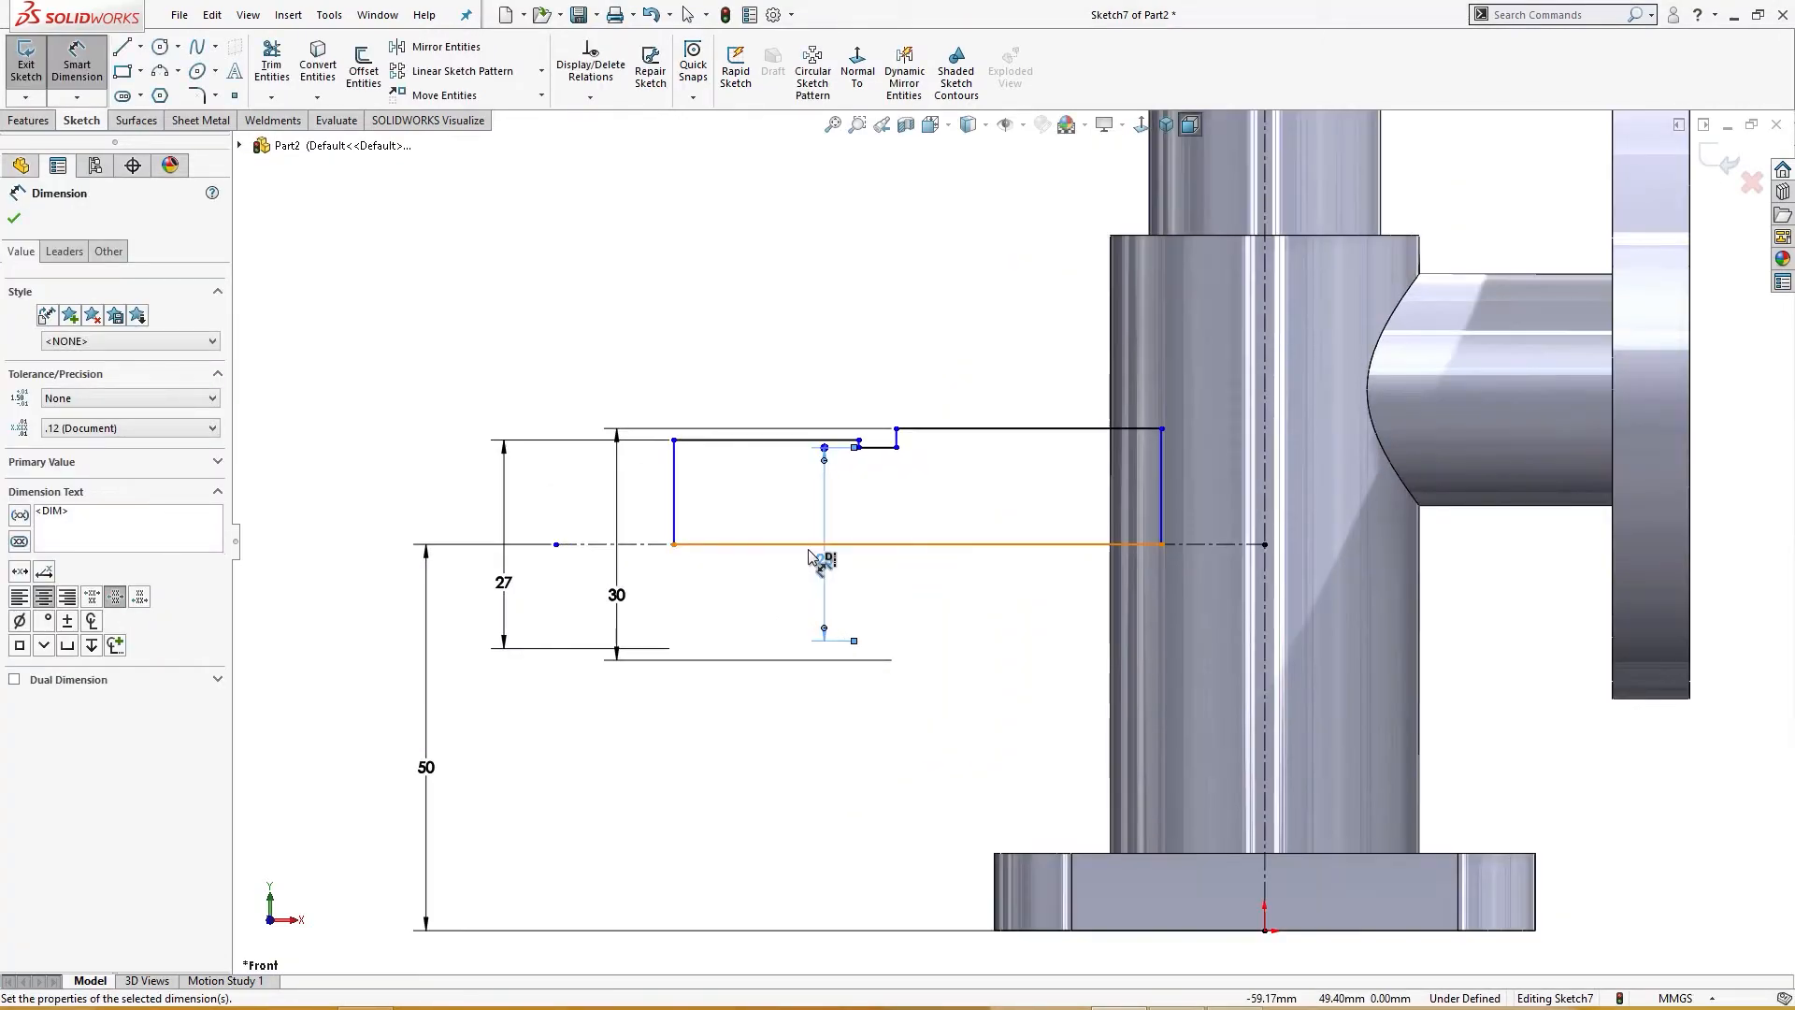
pyautogui.click(804, 439)
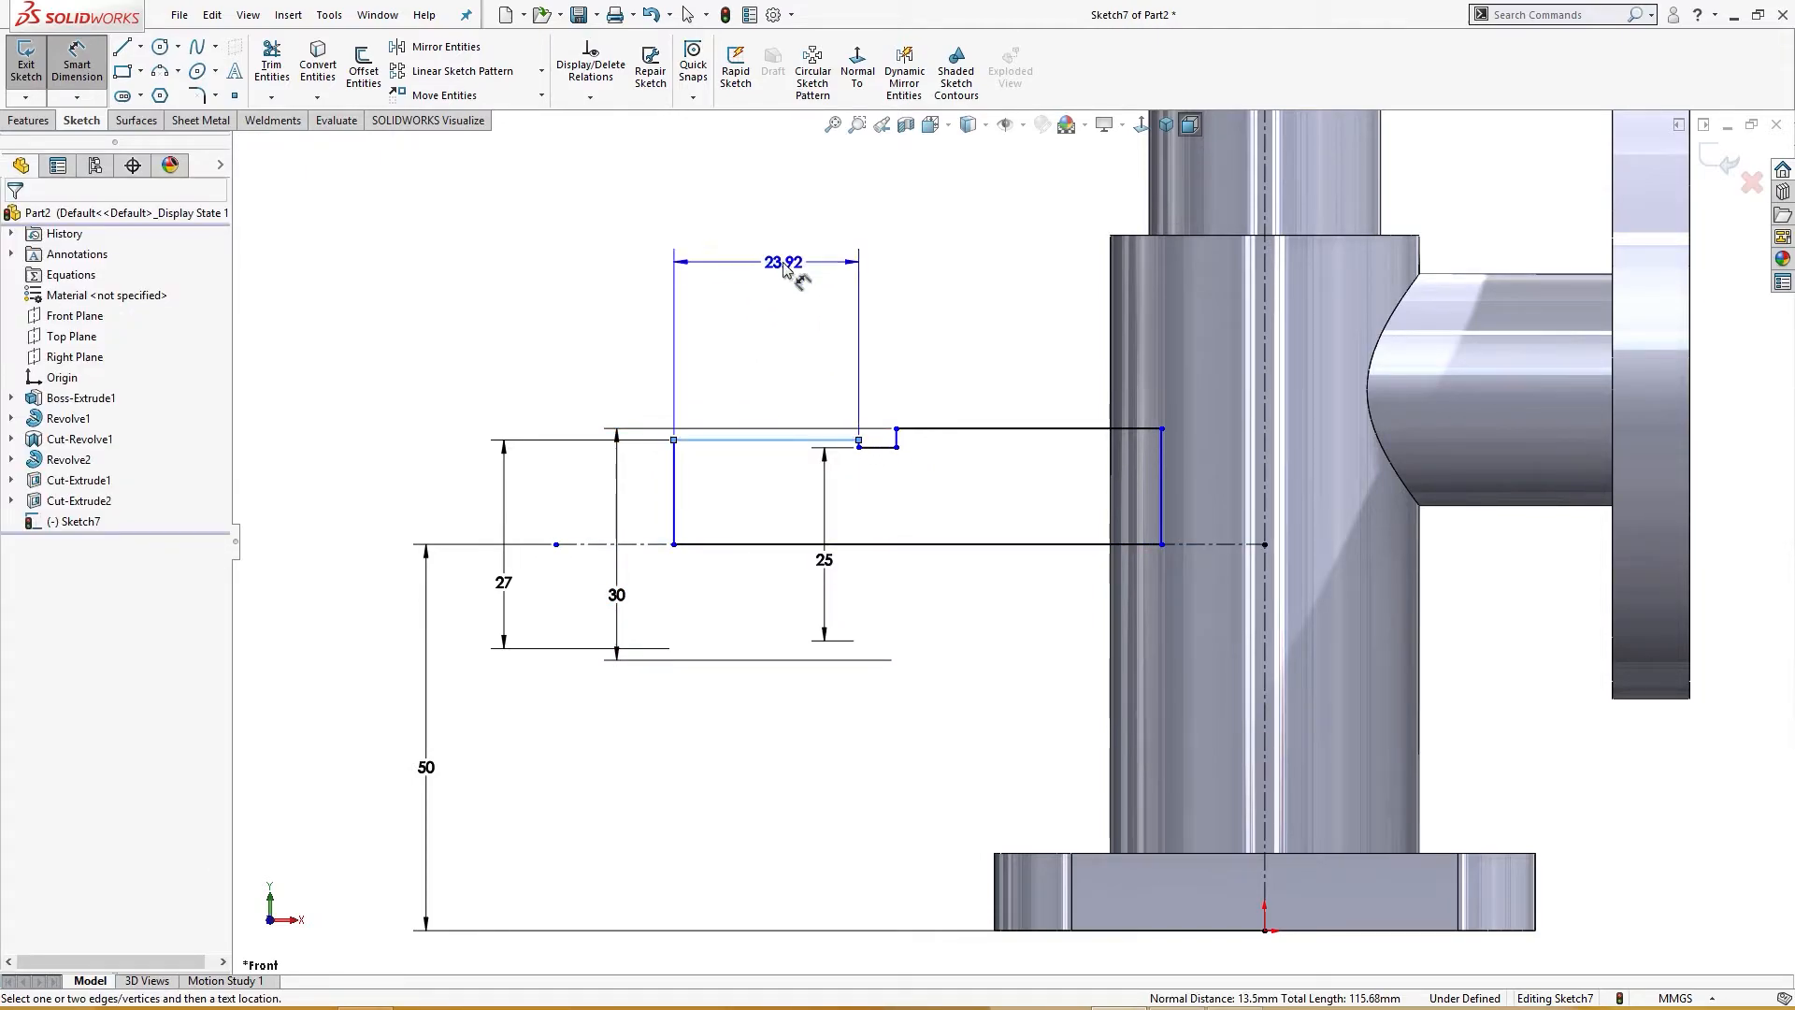
pyautogui.click(783, 266)
pyautogui.write('27')
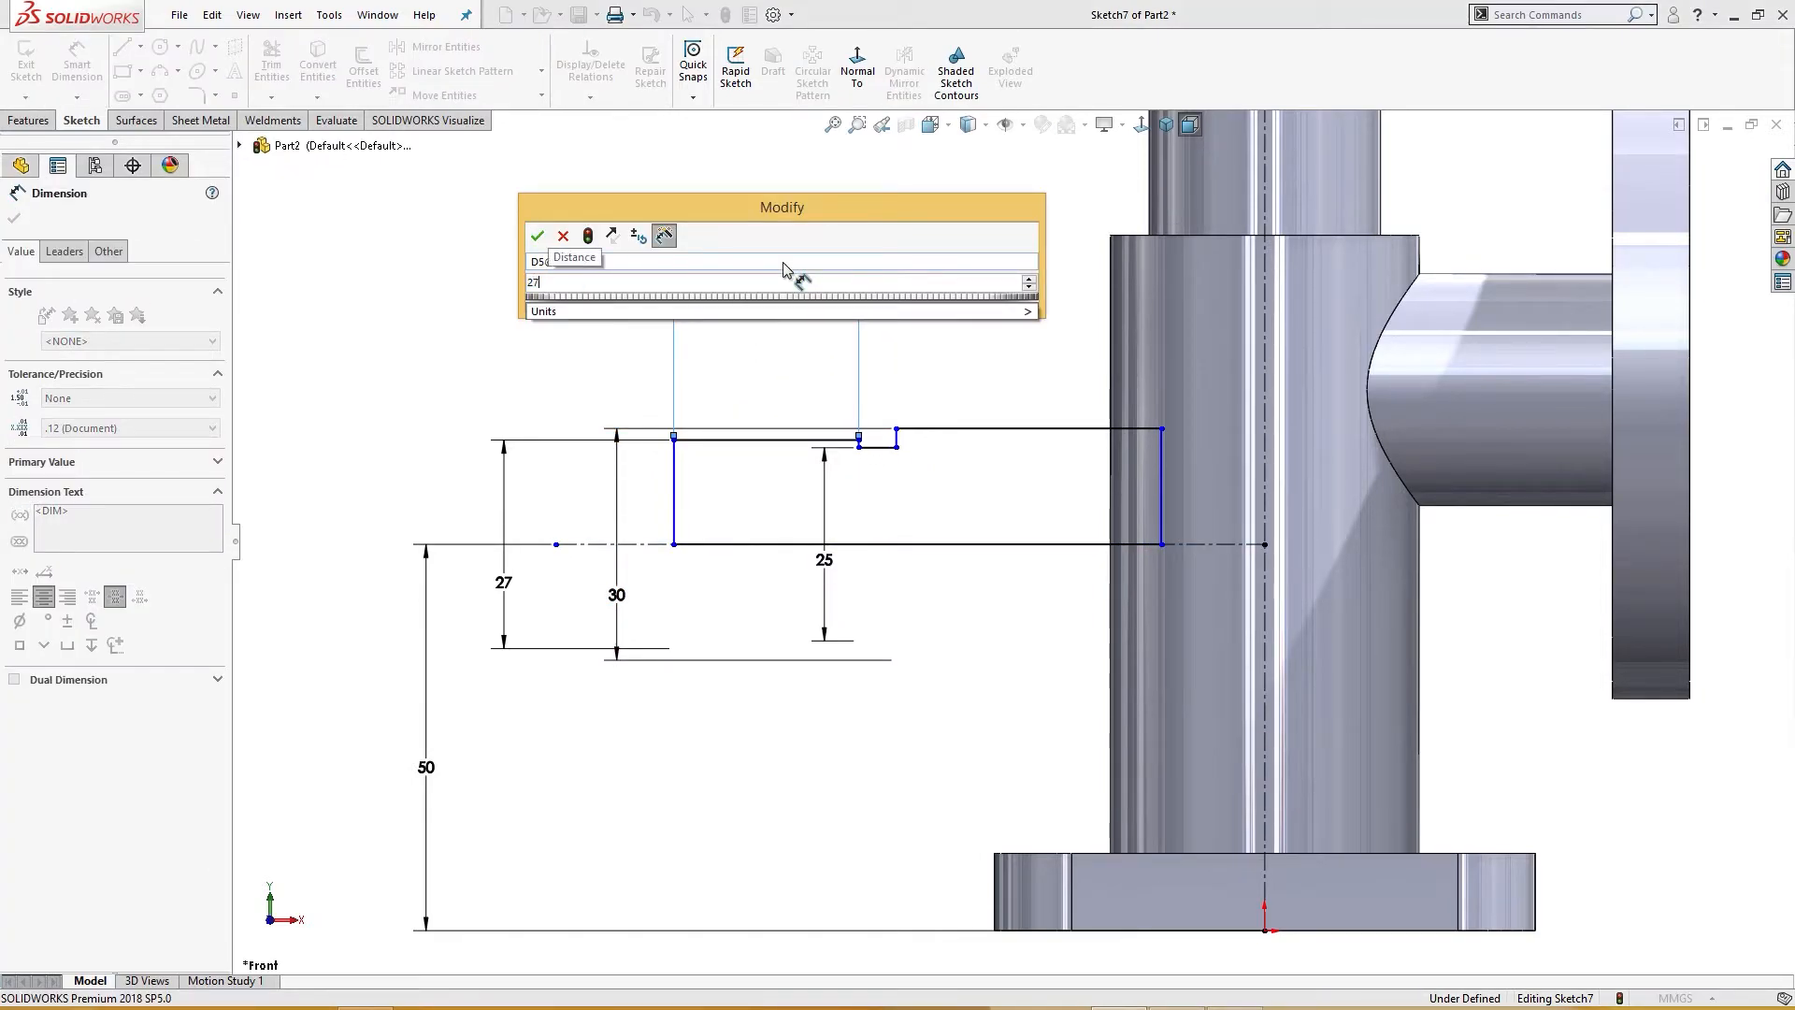
pyautogui.press('Return')
# Step: Dimension the profile's left edge 55 mm horizontally from the origin
pyautogui.press('f')
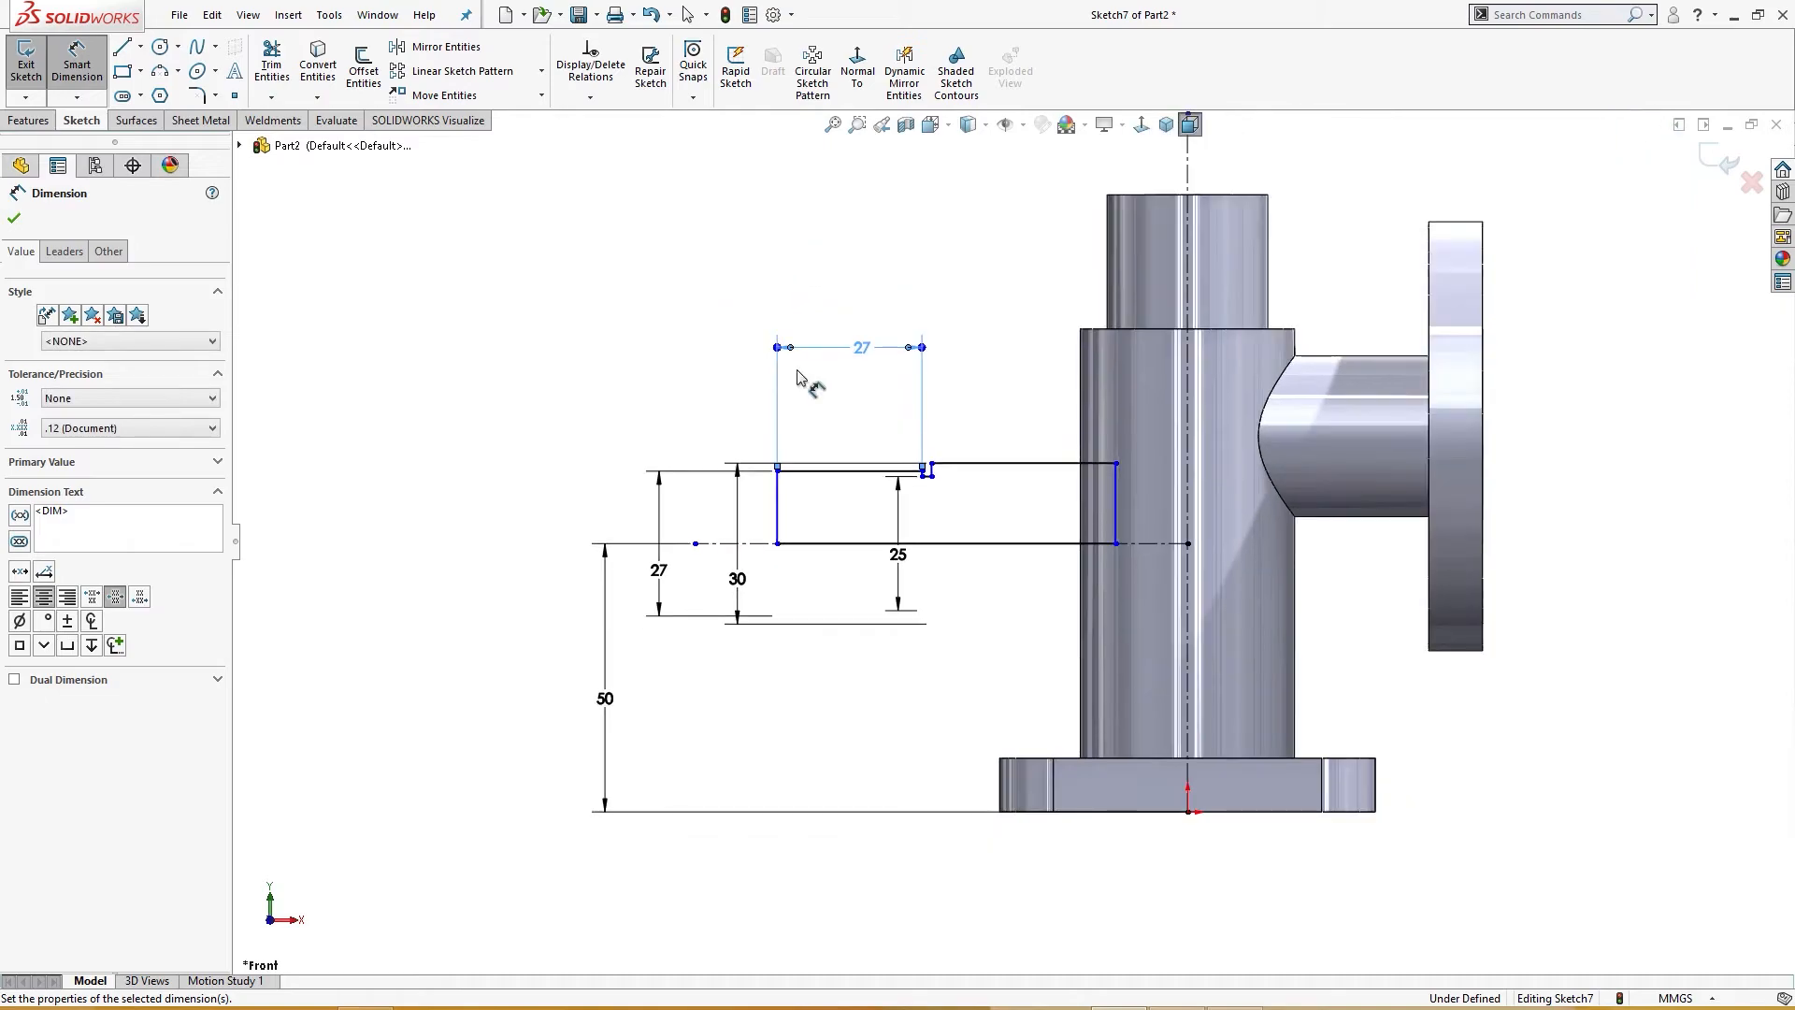
pyautogui.click(777, 539)
pyautogui.click(1189, 813)
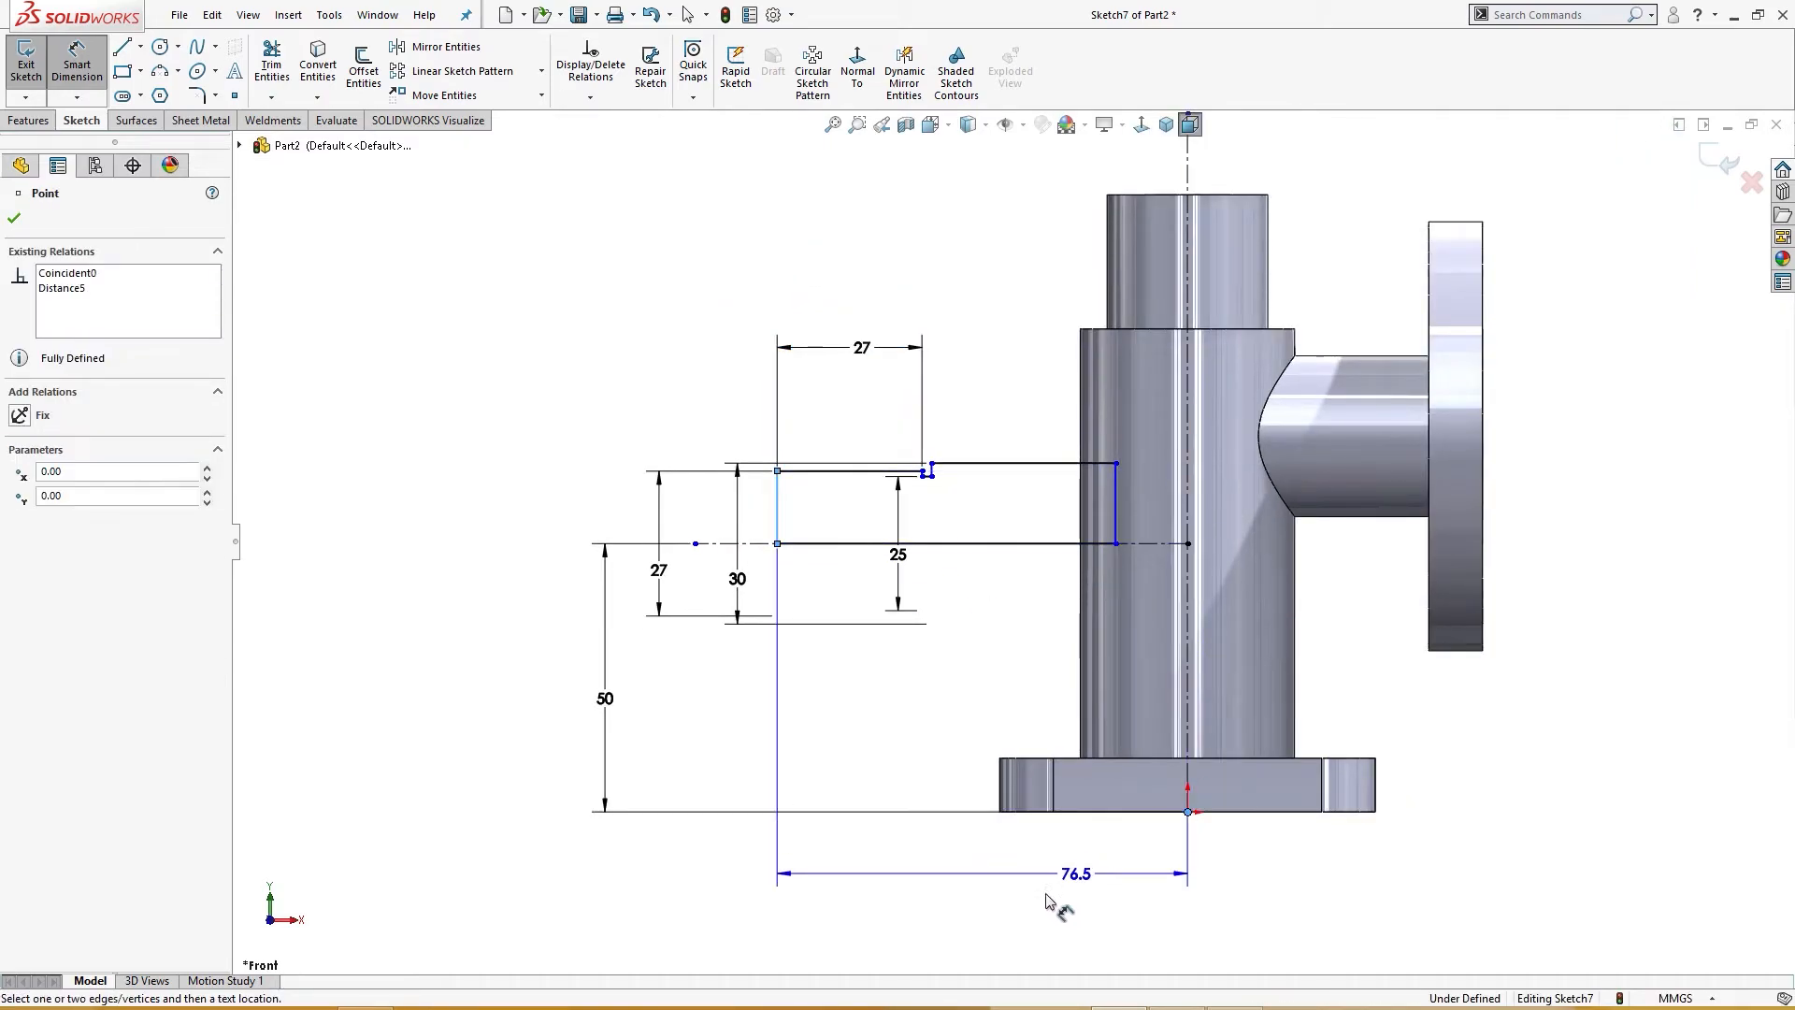
pyautogui.click(869, 946)
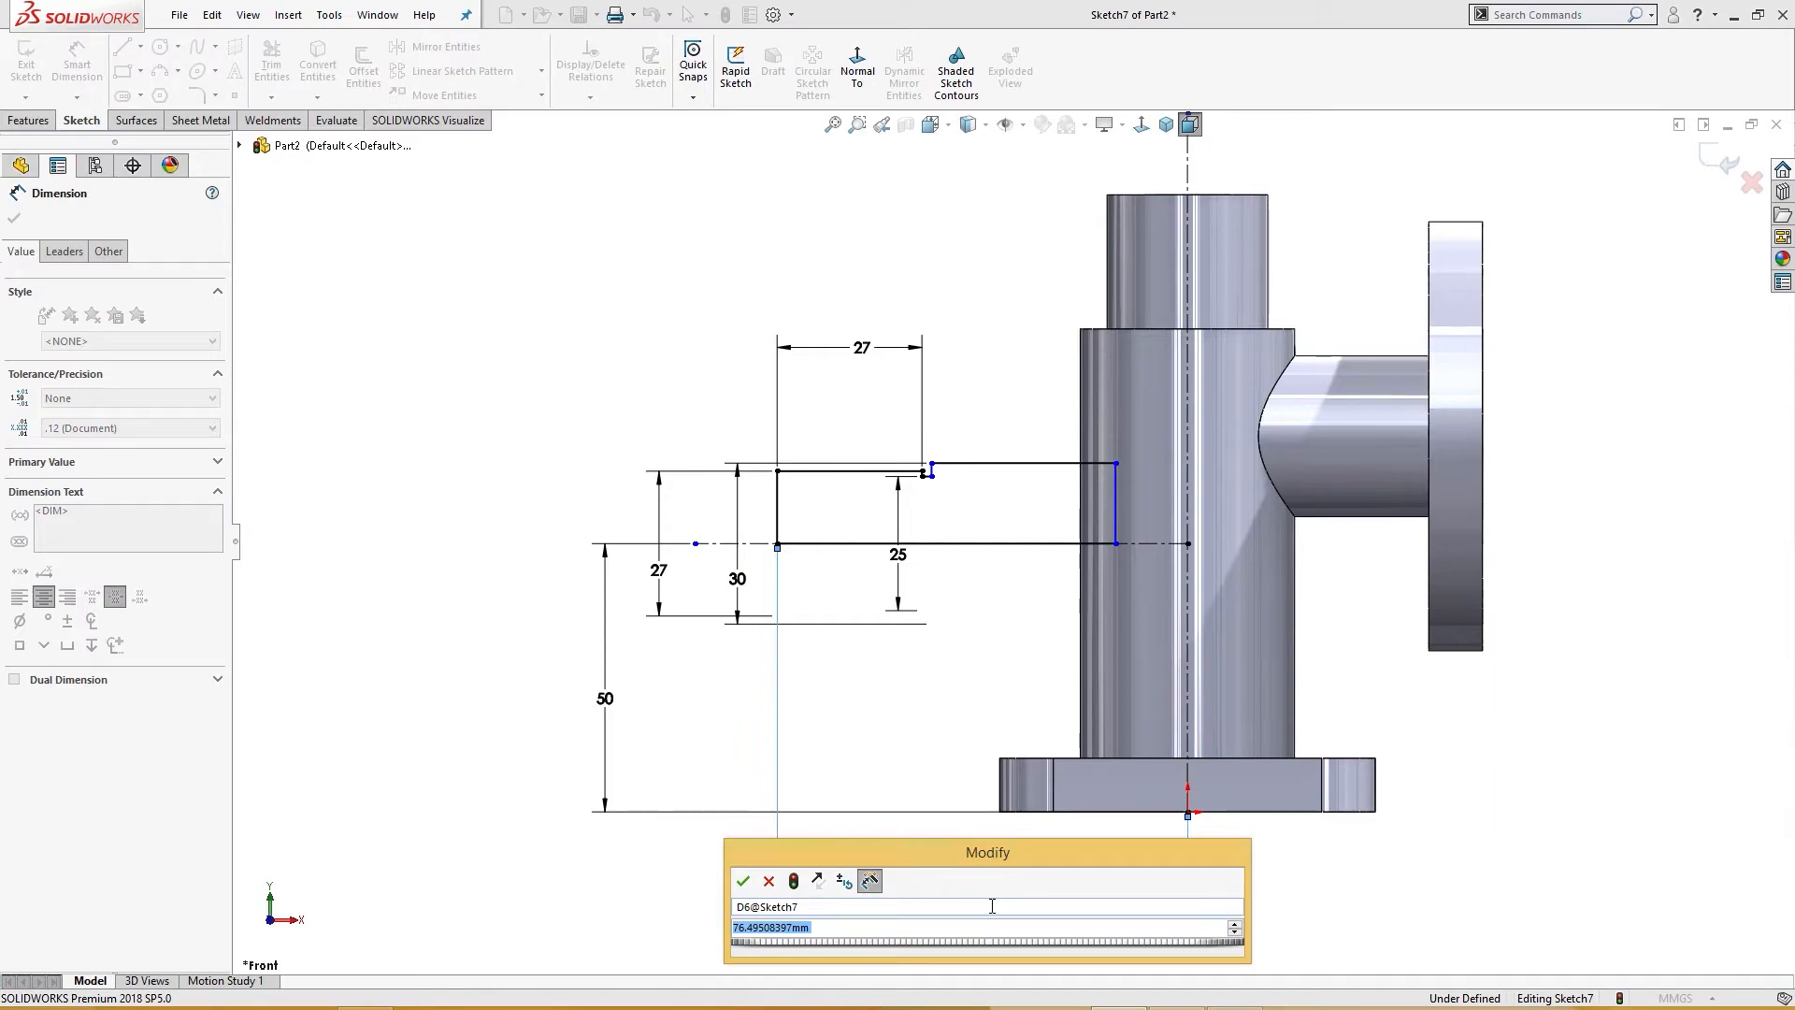
pyautogui.write('55')
pyautogui.press('Return')
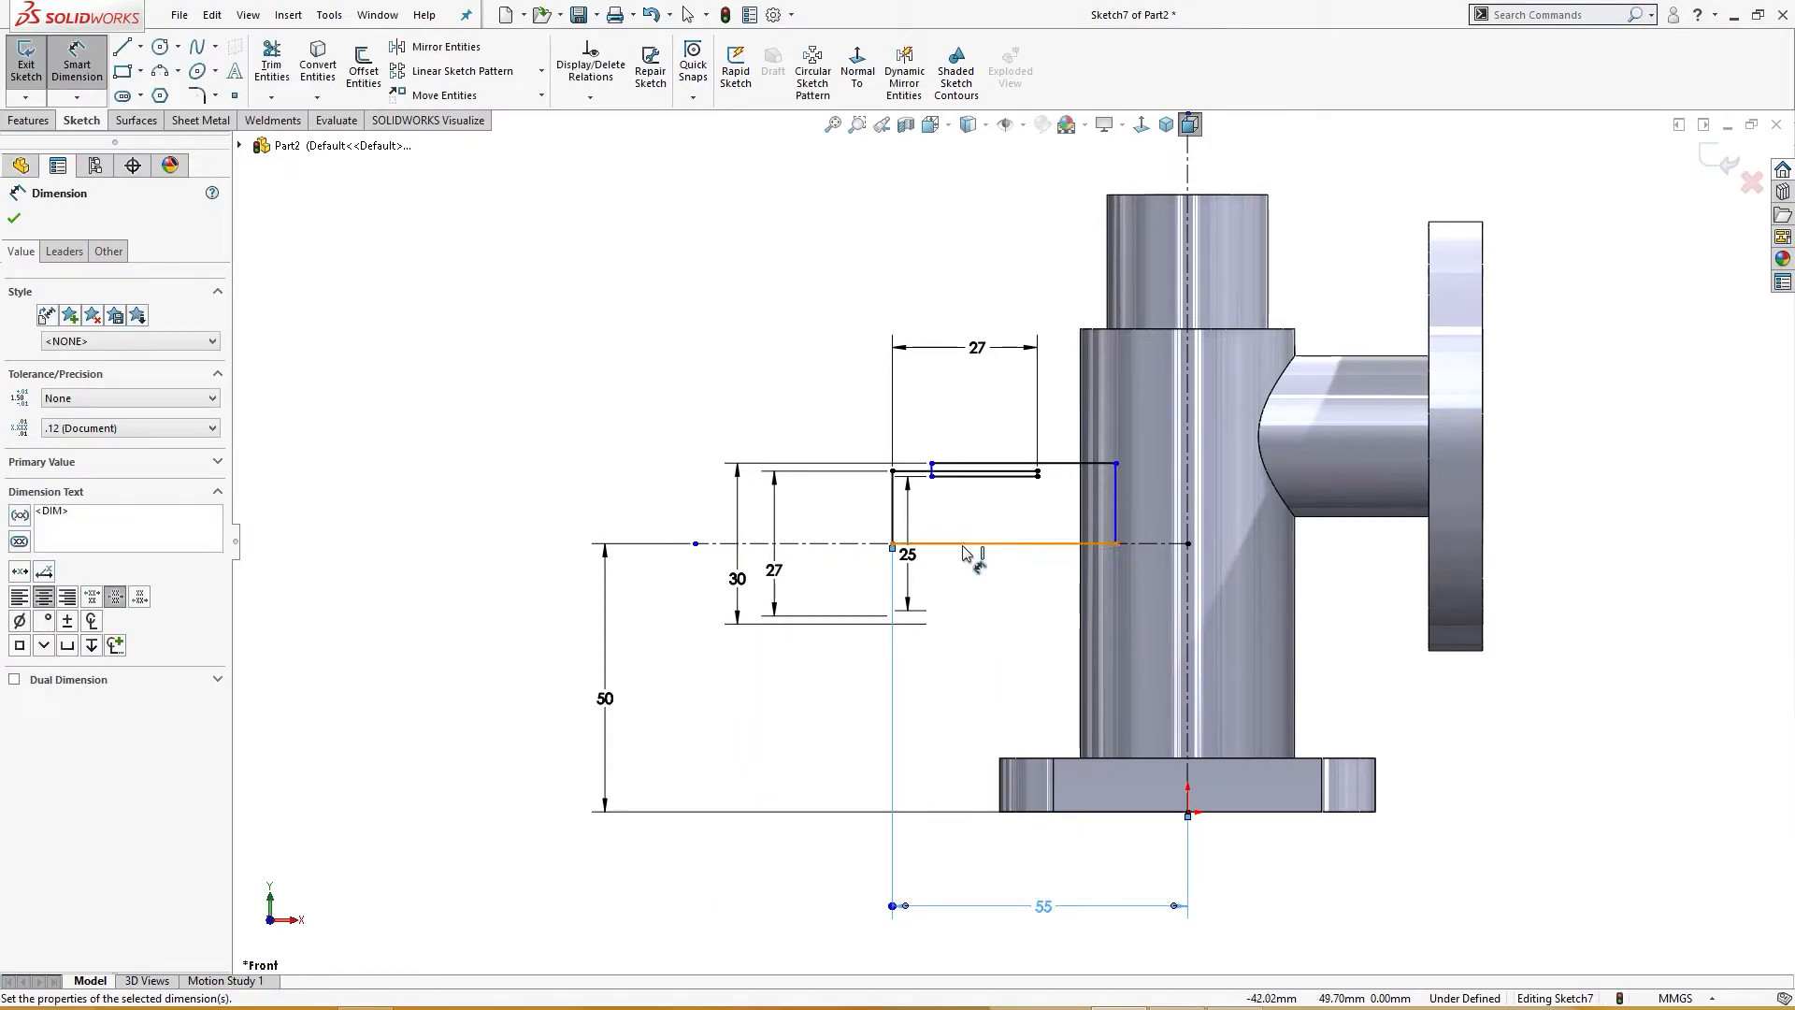
# Step: Drag the small step toward the main pipe and dimension the step's width as 3 mm
pyautogui.scroll(-4, 1008, 504)
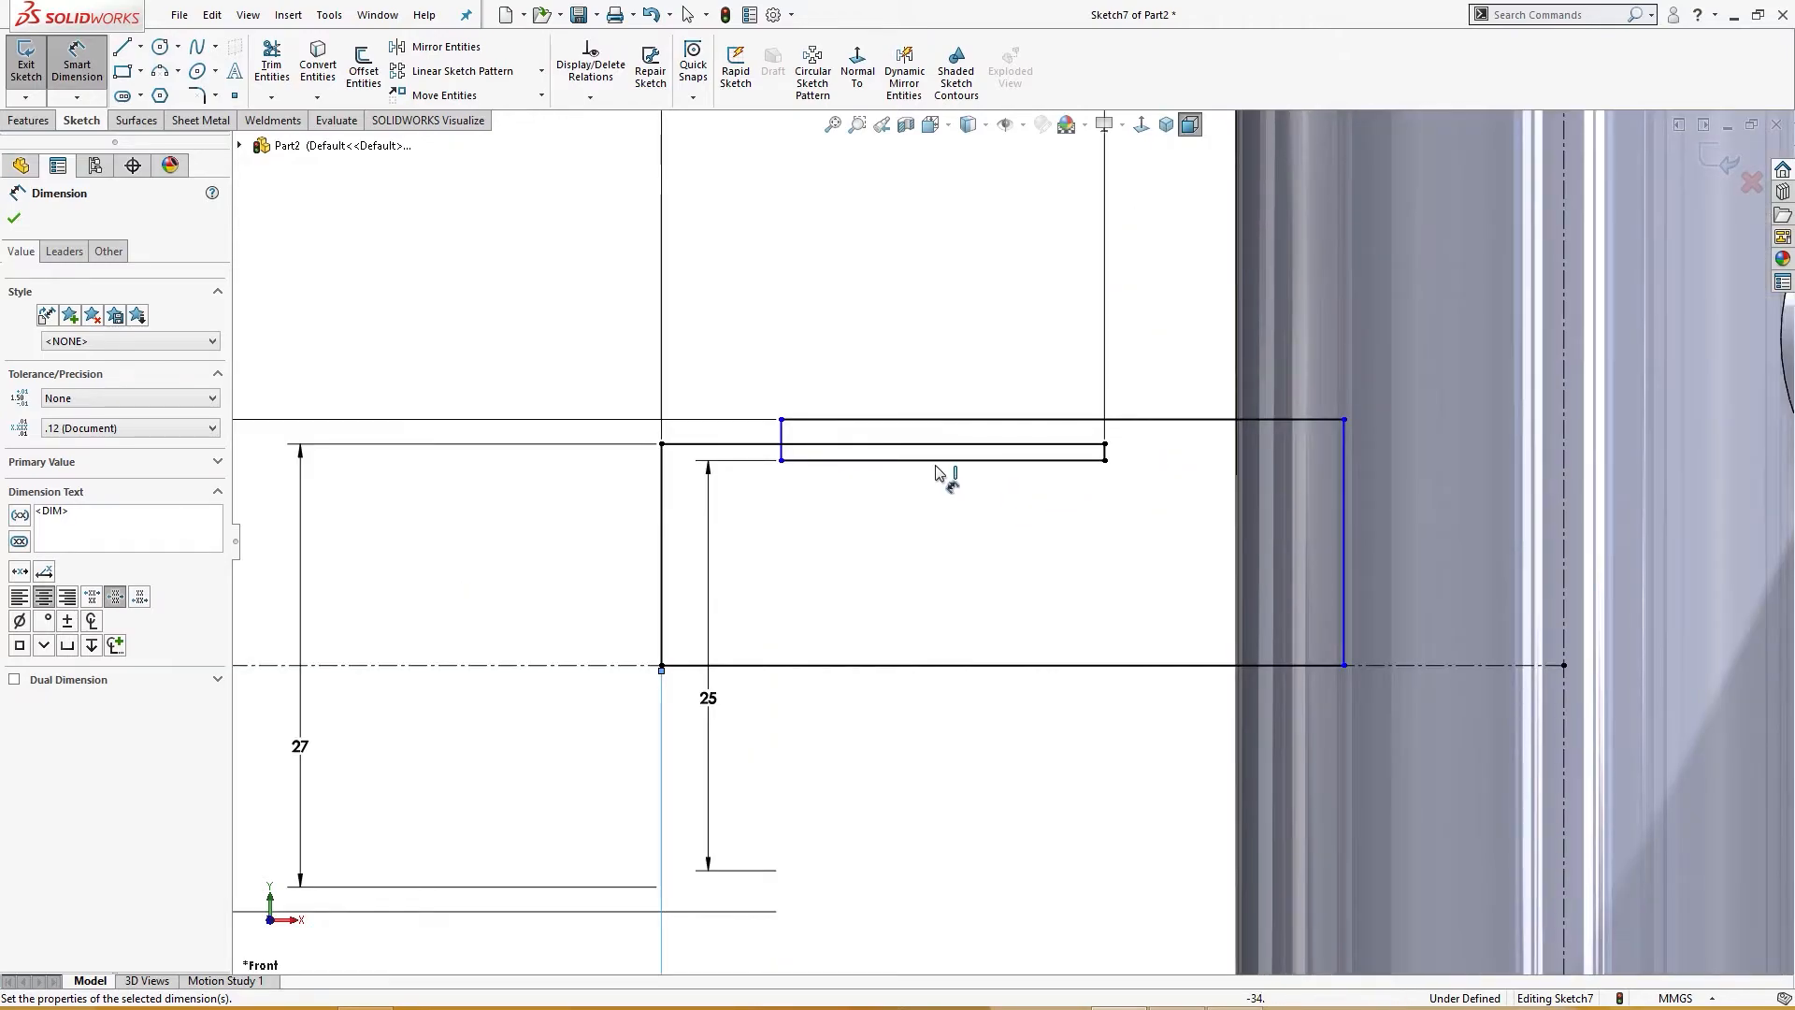
pyautogui.click(782, 461)
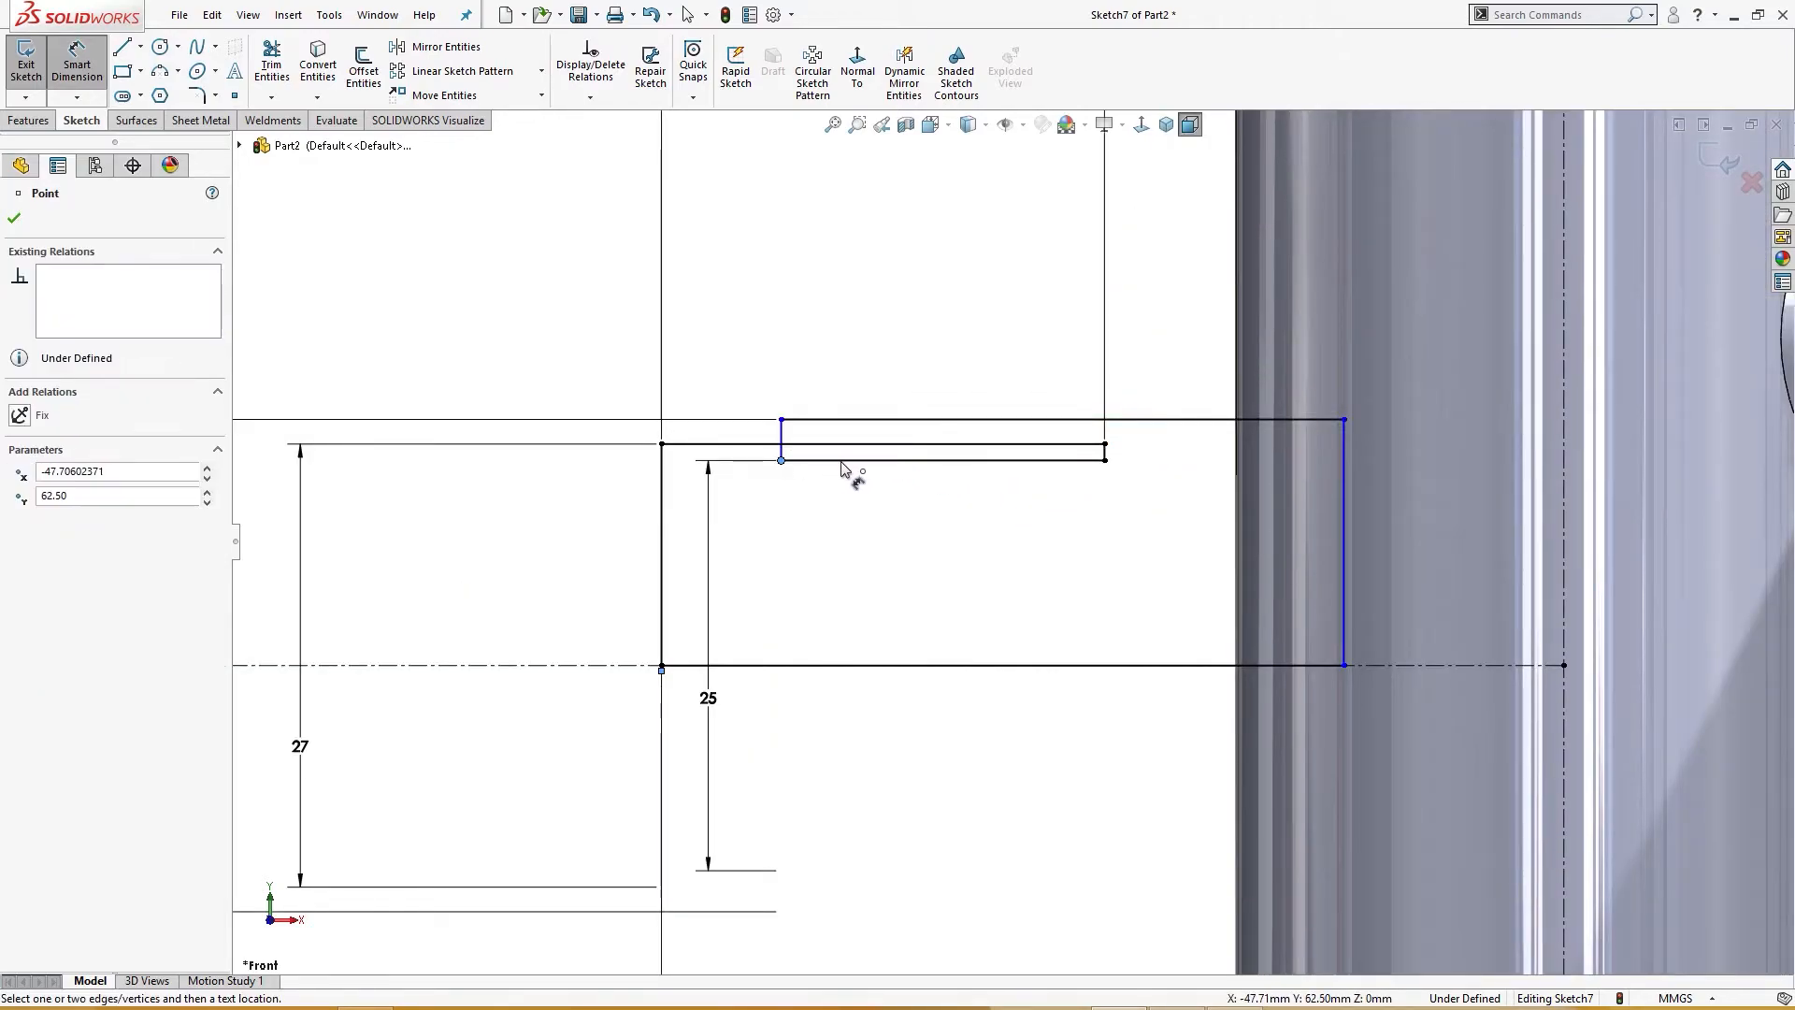
pyautogui.moveTo(794, 472); pyautogui.dragTo(1127, 460)
pyautogui.moveTo(1205, 583); pyautogui.dragTo(1201, 496, button='right')
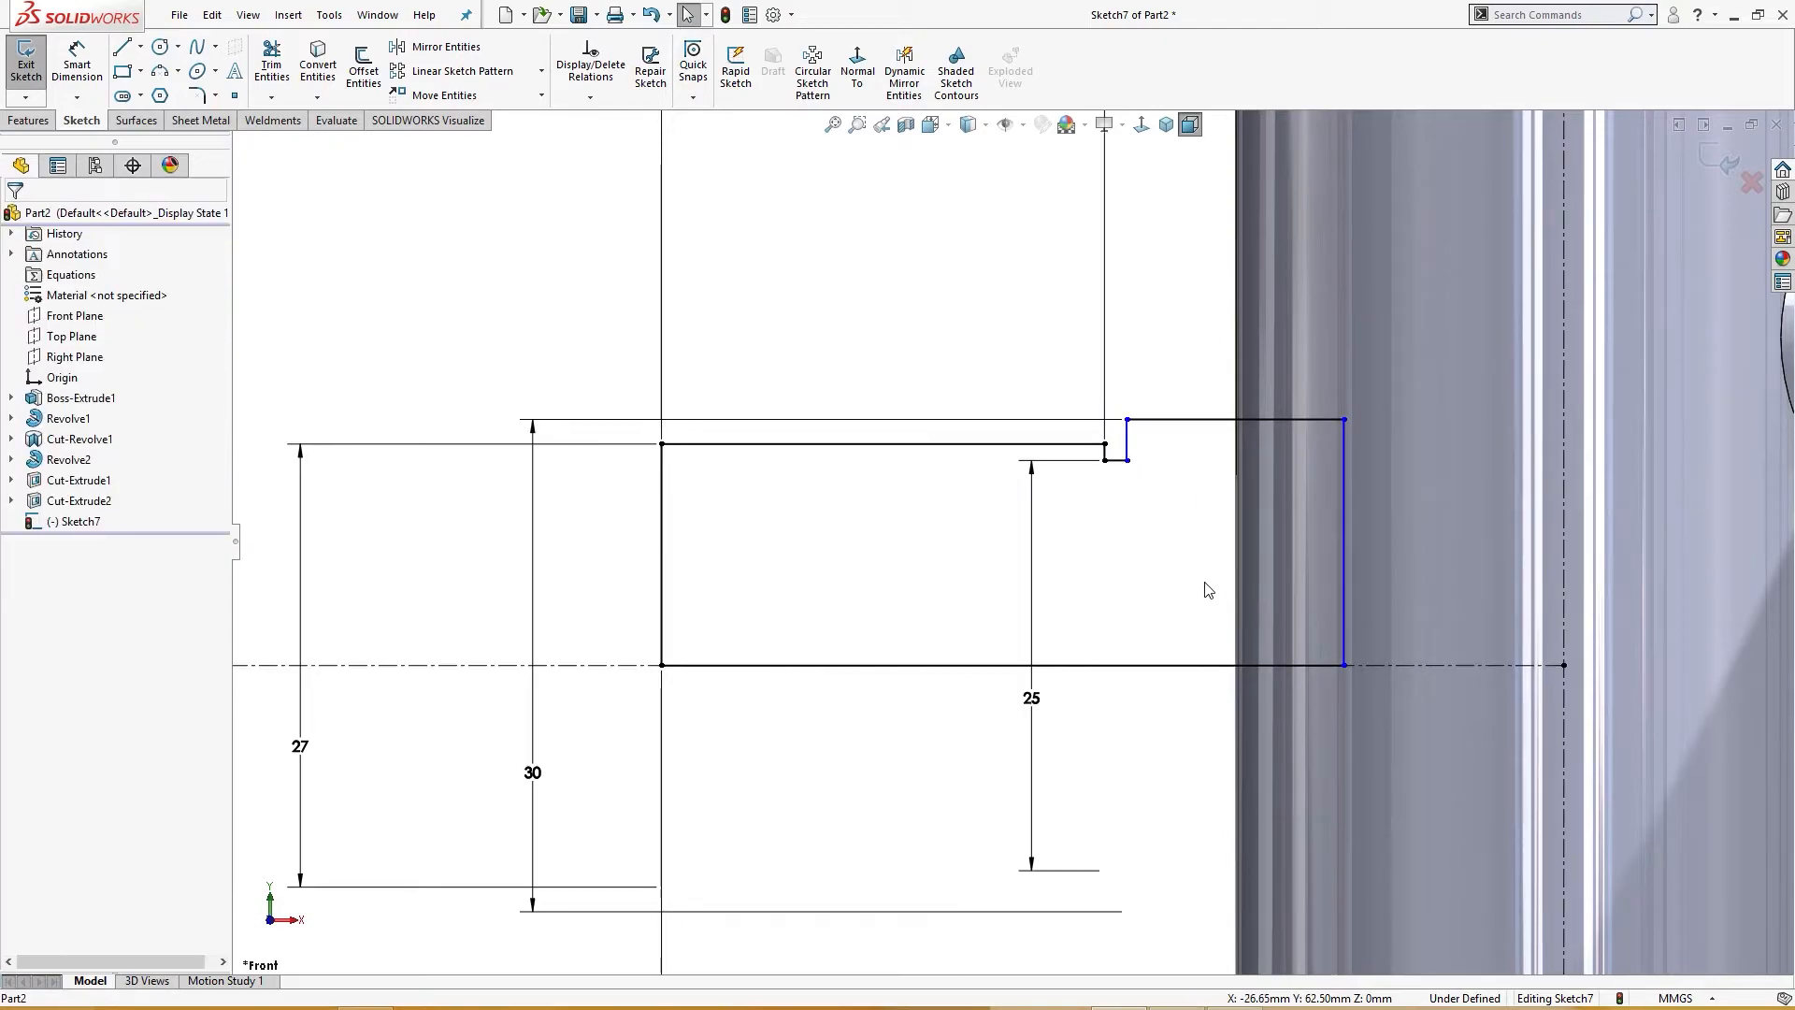
pyautogui.click(1117, 461)
pyautogui.click(1151, 548)
pyautogui.write('3')
pyautogui.press('Return')
# Step: Dimension the profile's right vertical edge 7 mm from the main pipe's outer edge
pyautogui.scroll(3, 1142, 544)
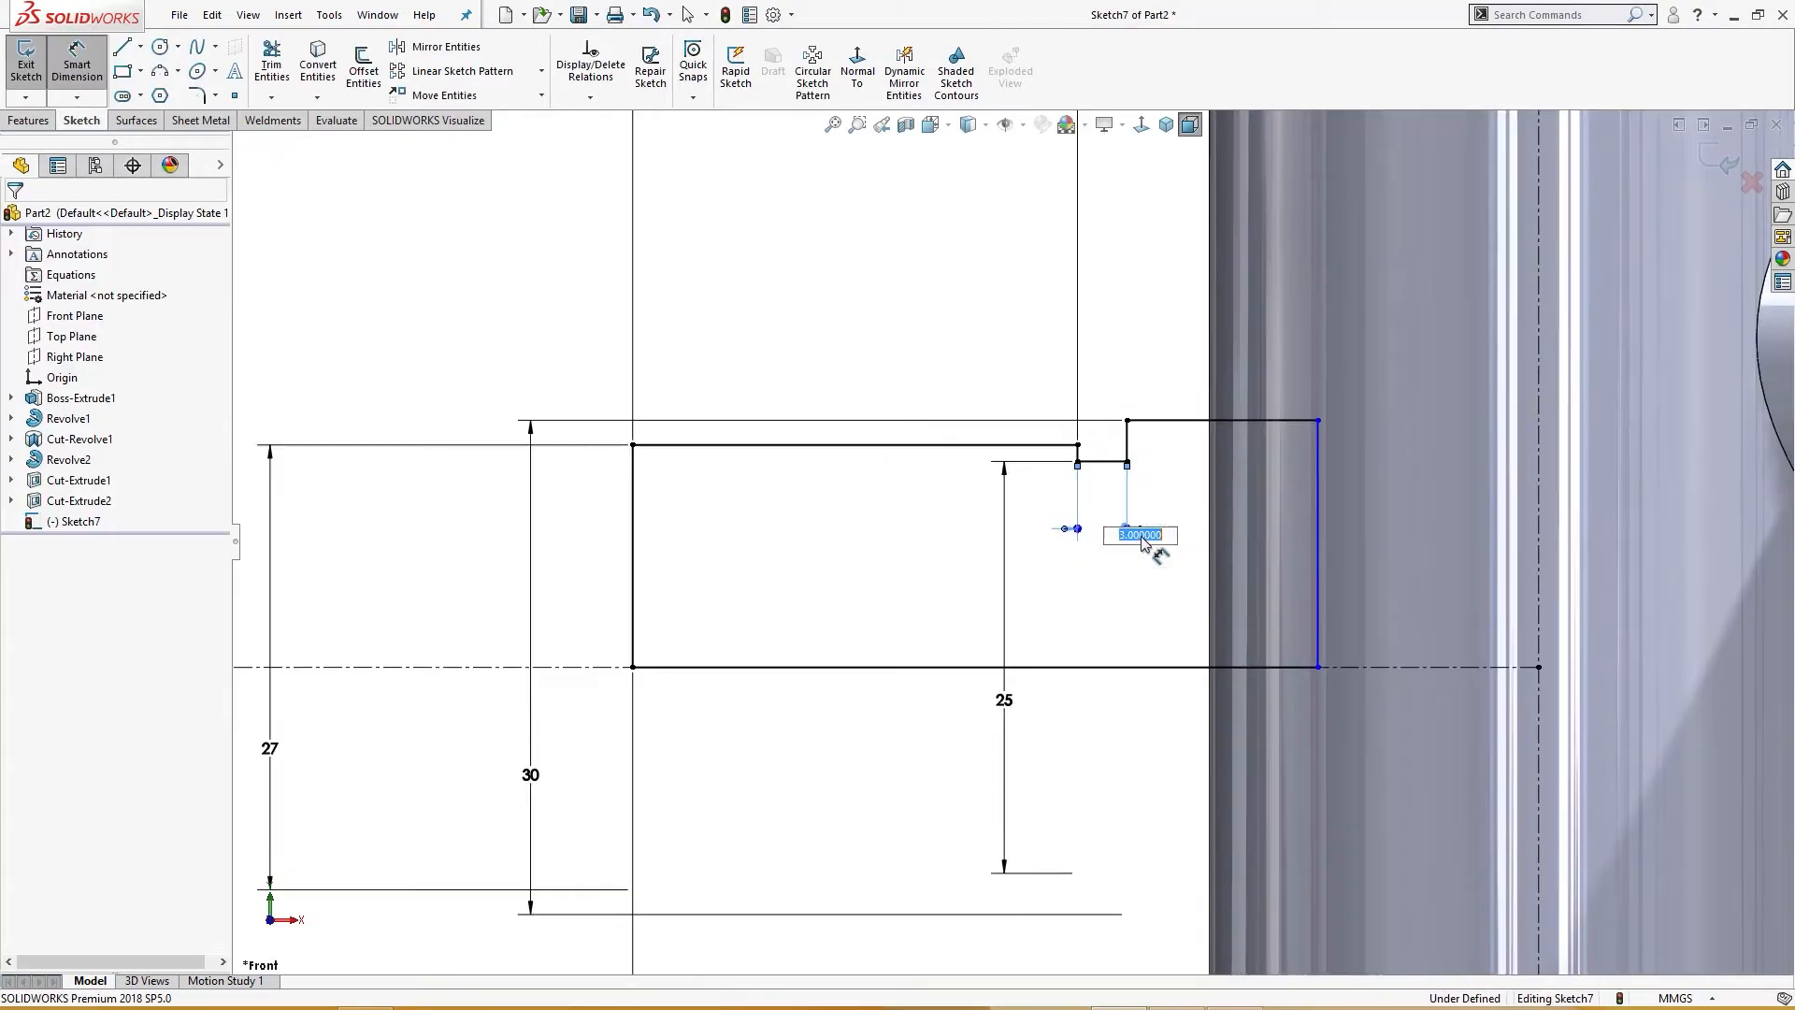
pyautogui.scroll(2, 1142, 542)
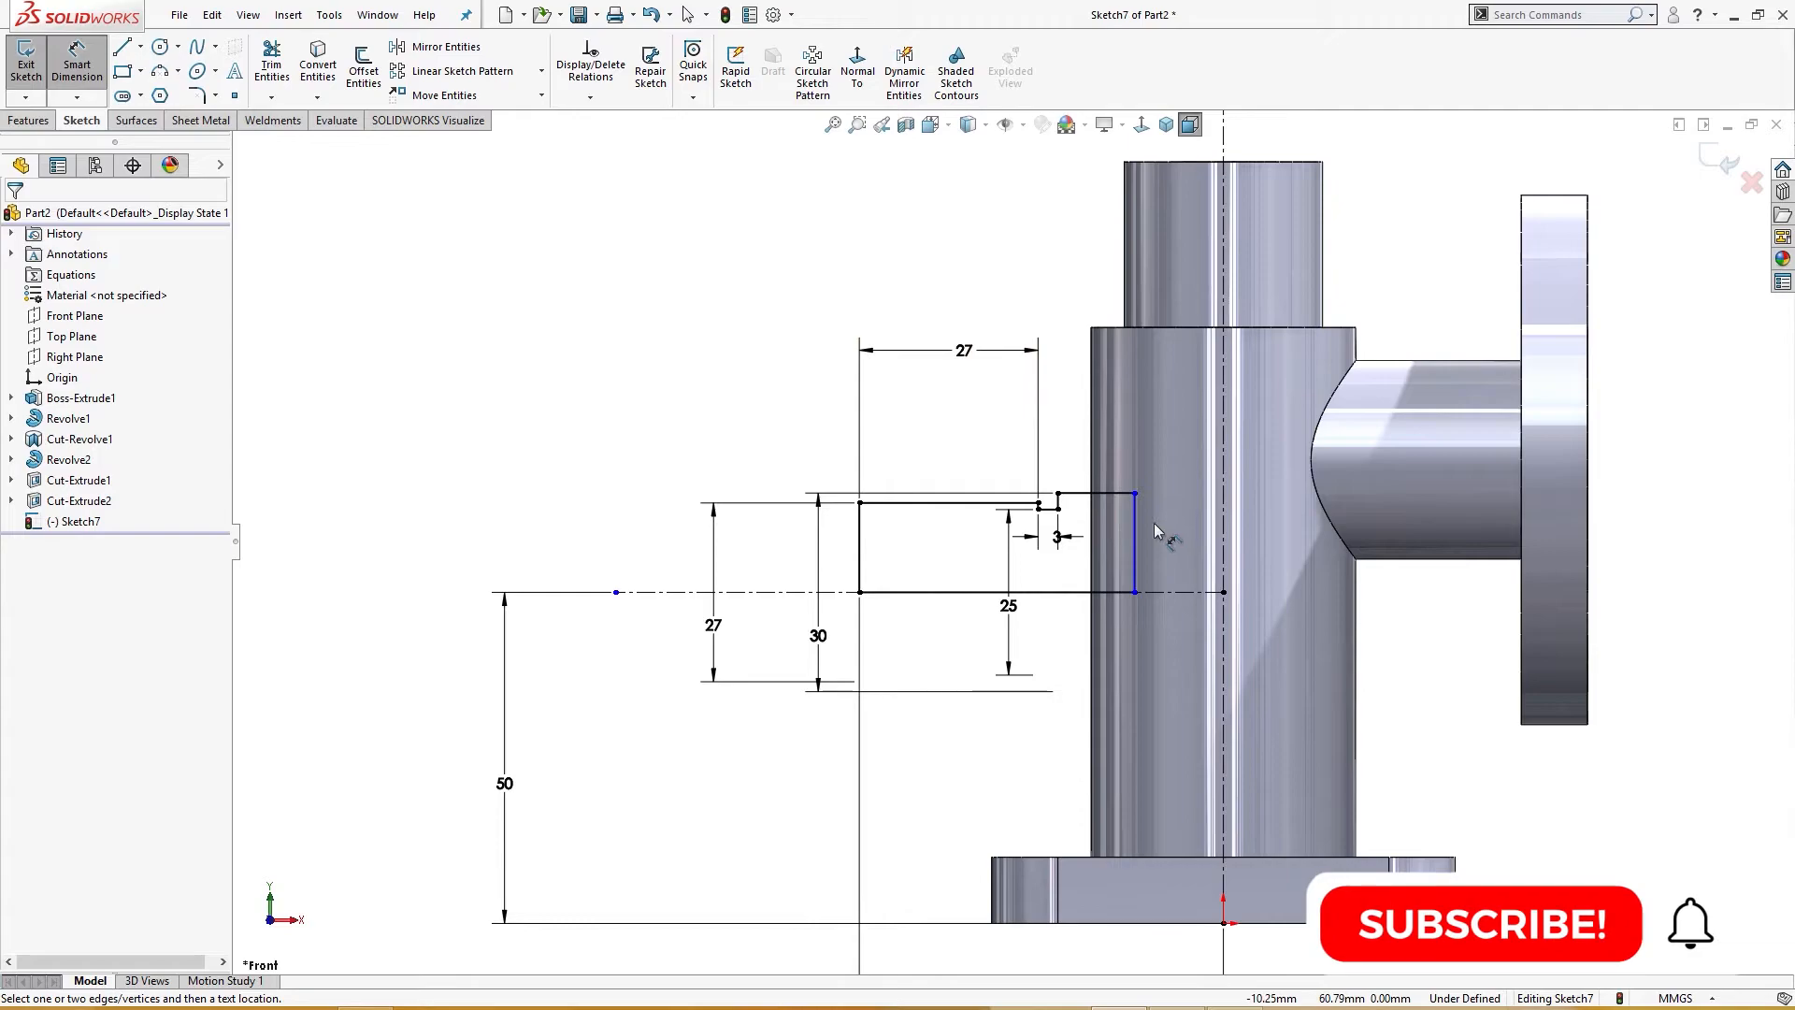
pyautogui.click(1136, 533)
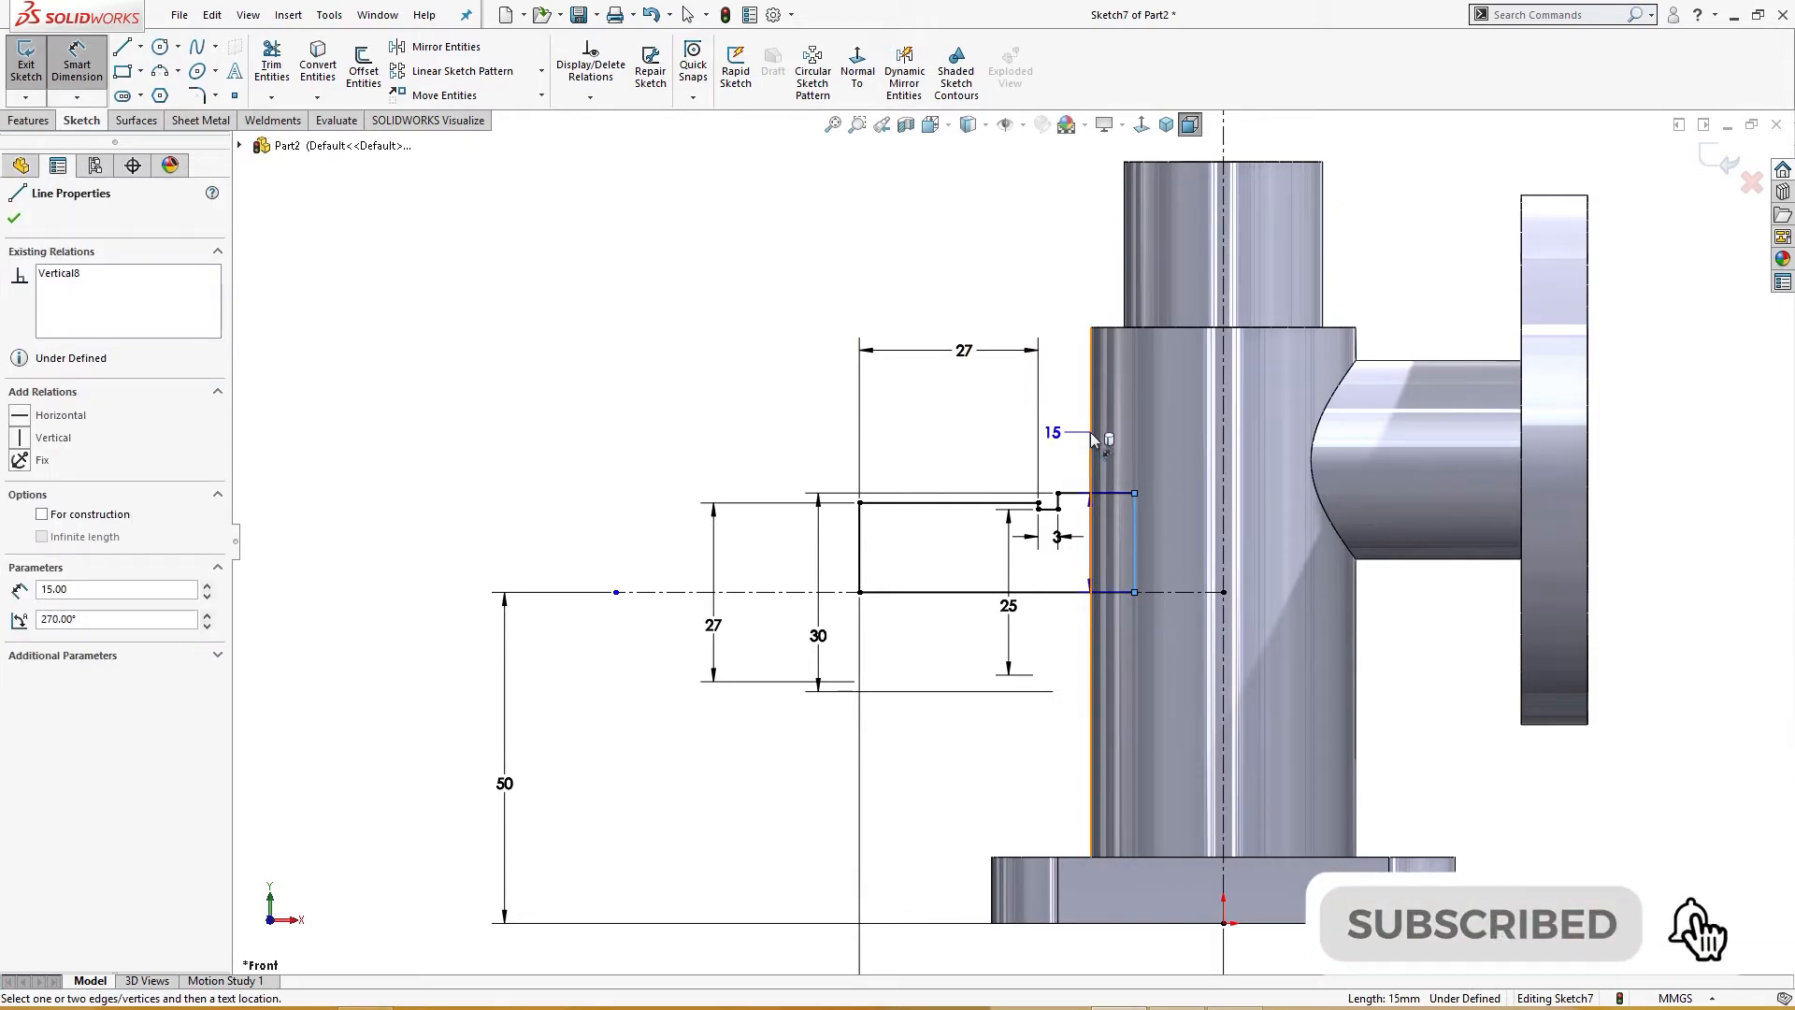
pyautogui.click(1092, 438)
pyautogui.click(1061, 251)
pyautogui.write('747mm')
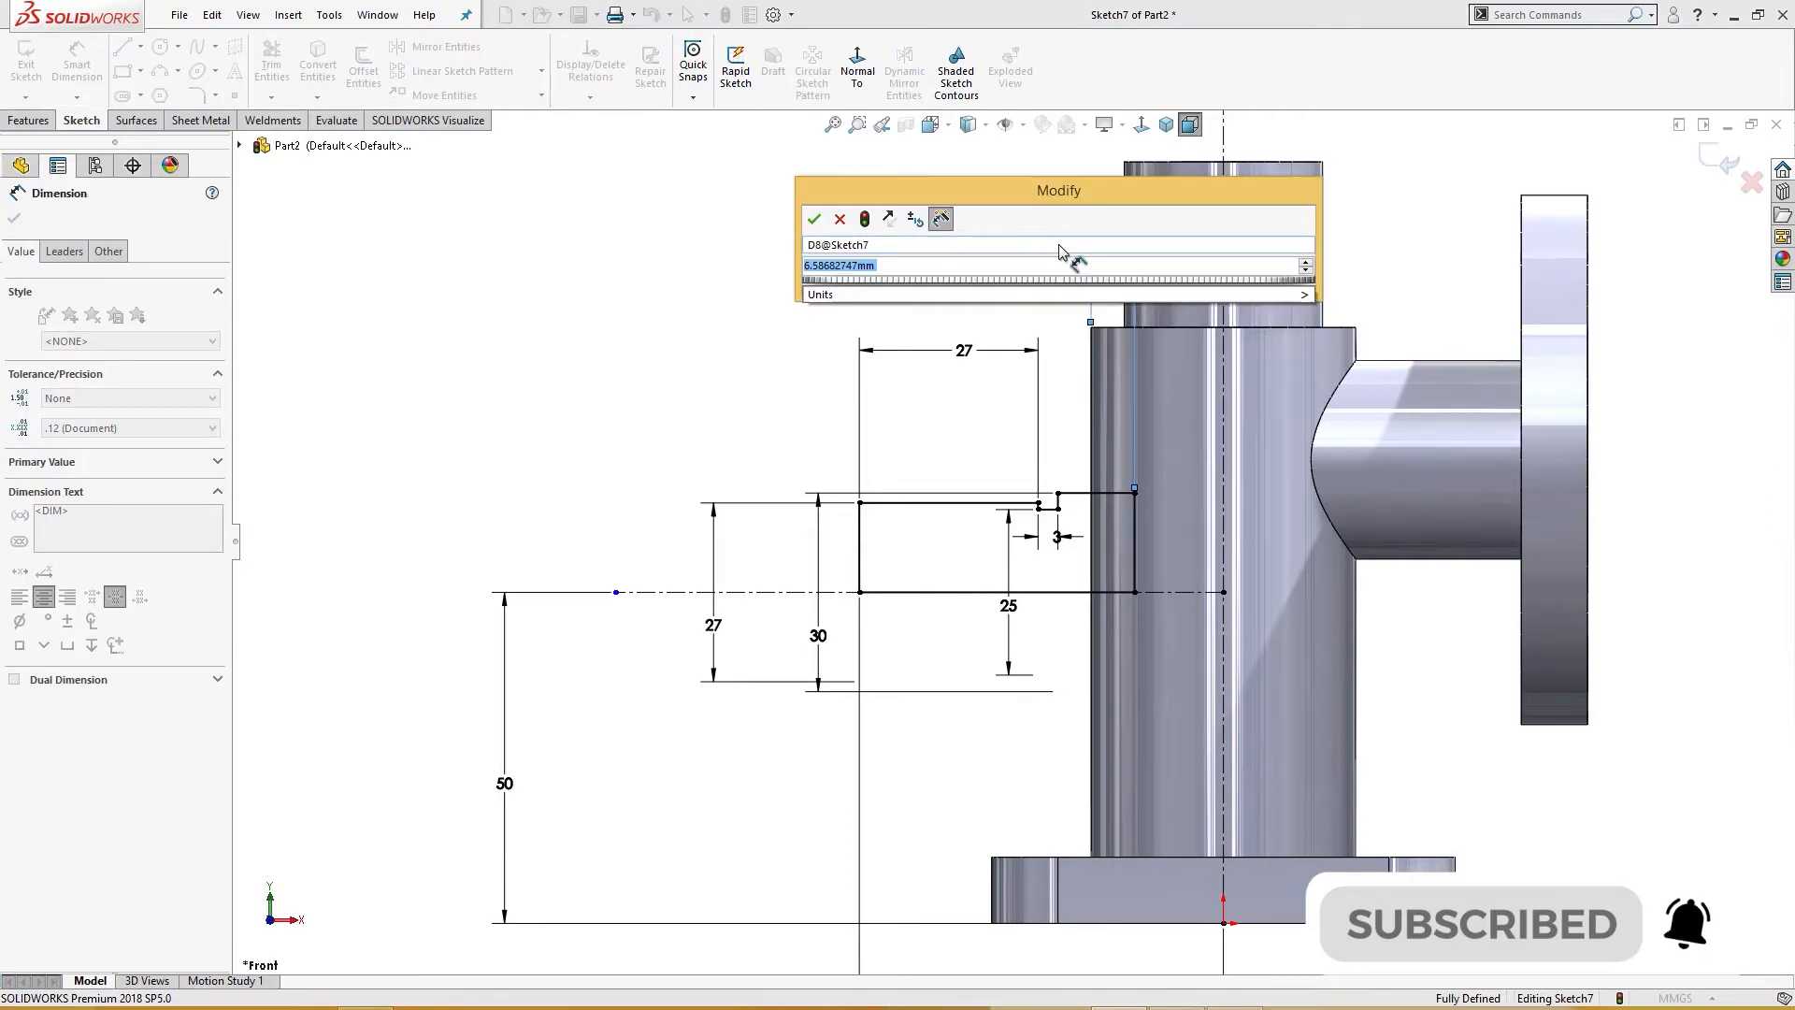
pyautogui.press('Return')
pyautogui.click(1033, 238)
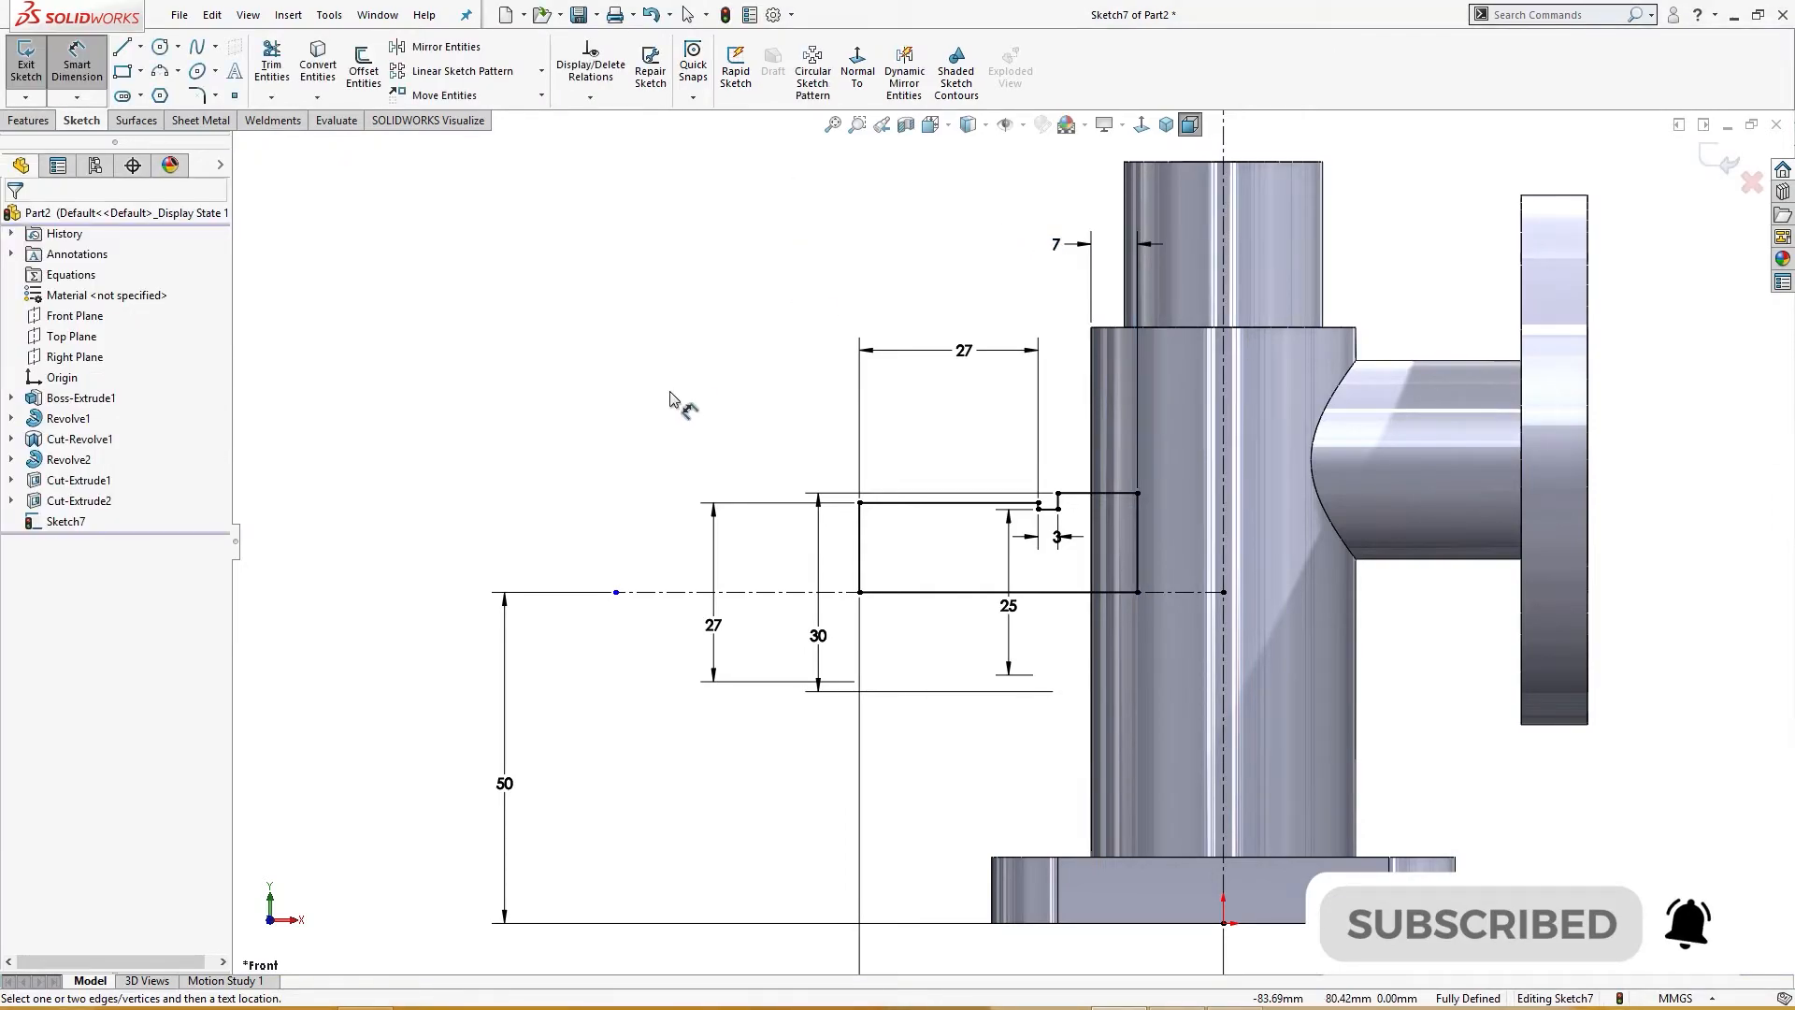
# Step: Revolve the profile 360° about the horizontal construction line as a boss
pyautogui.scroll(3, 670, 392)
pyautogui.scroll(-3, 818, 549)
pyautogui.moveTo(664, 298); pyautogui.dragTo(664, 374, button='right')
pyautogui.click(741, 532)
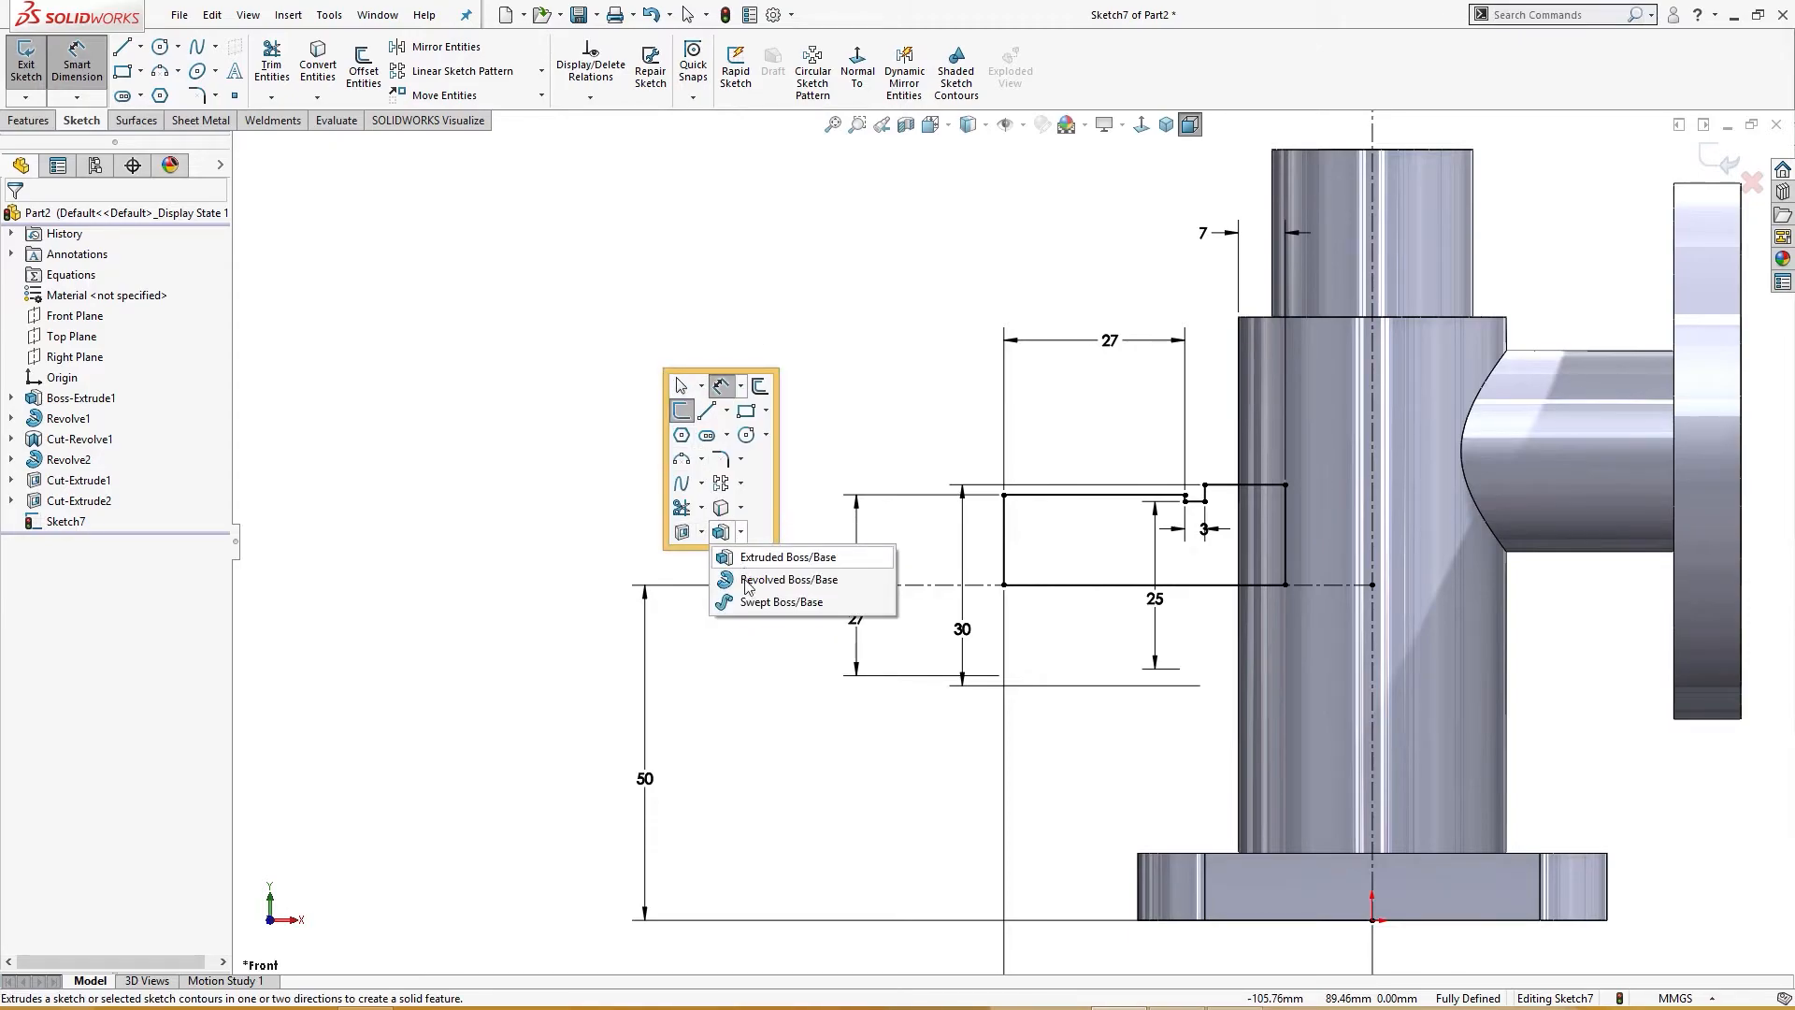
pyautogui.click(747, 580)
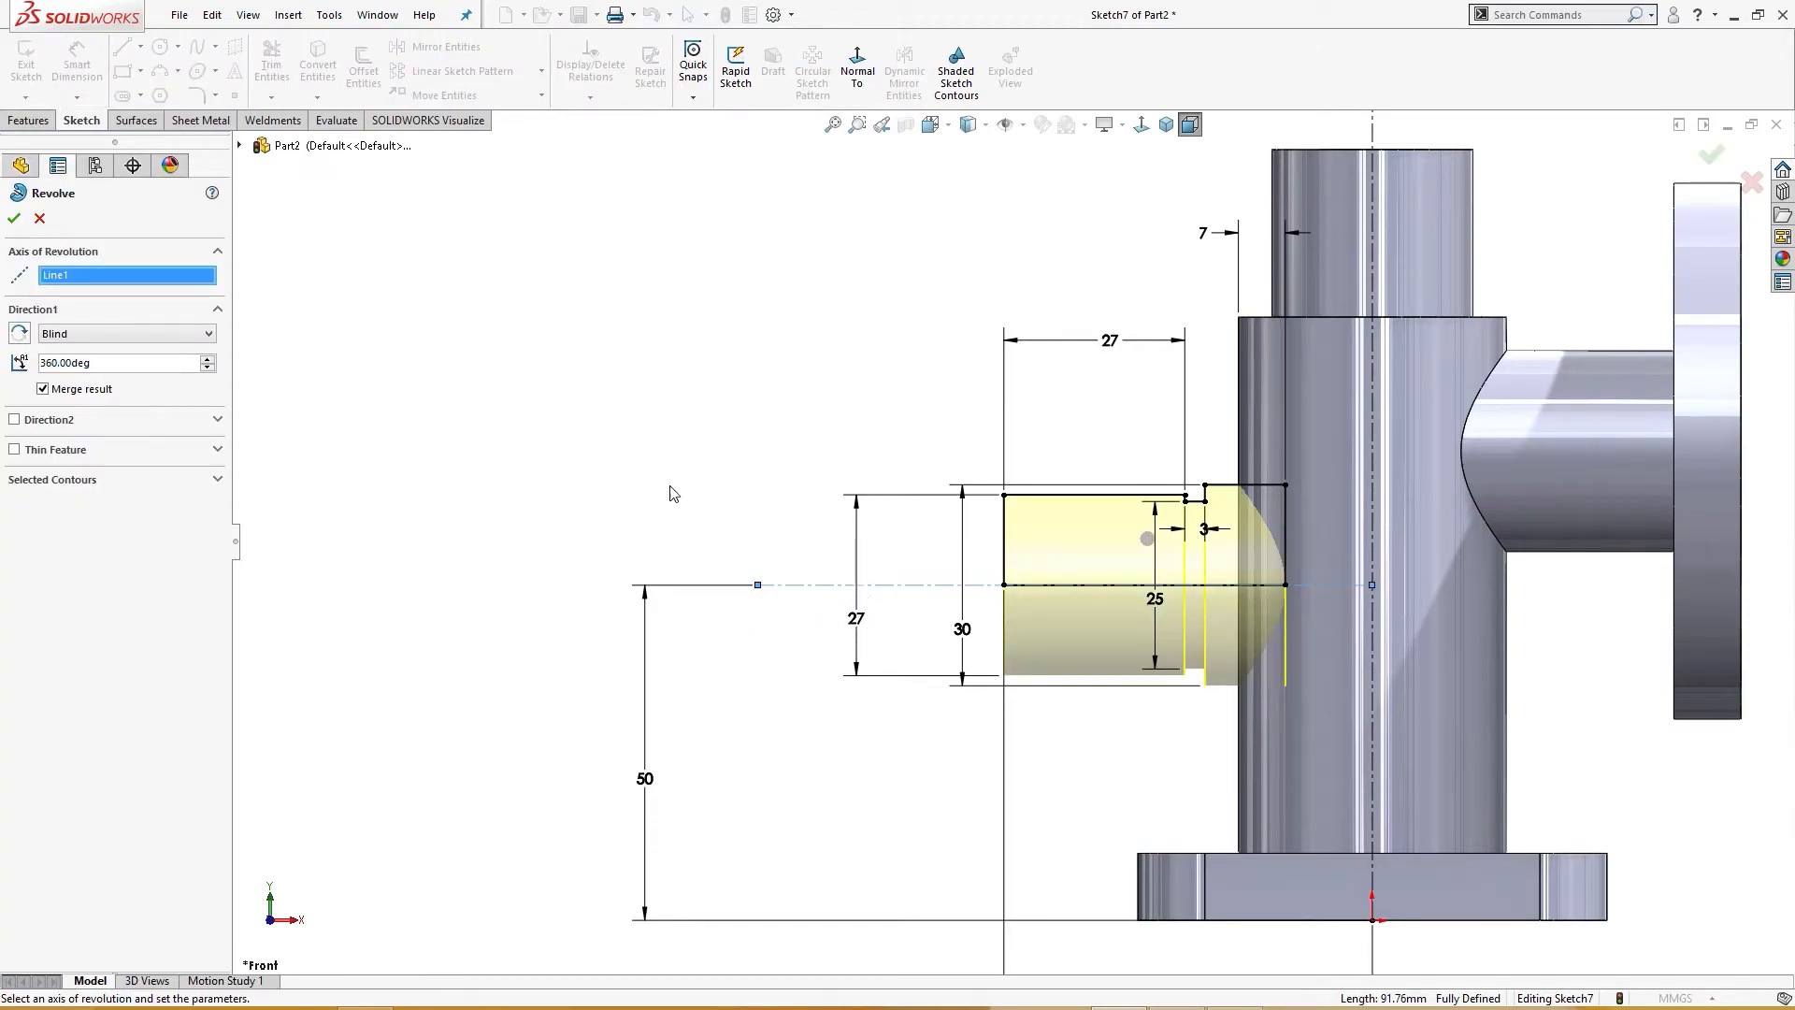
pyautogui.click(15, 218)
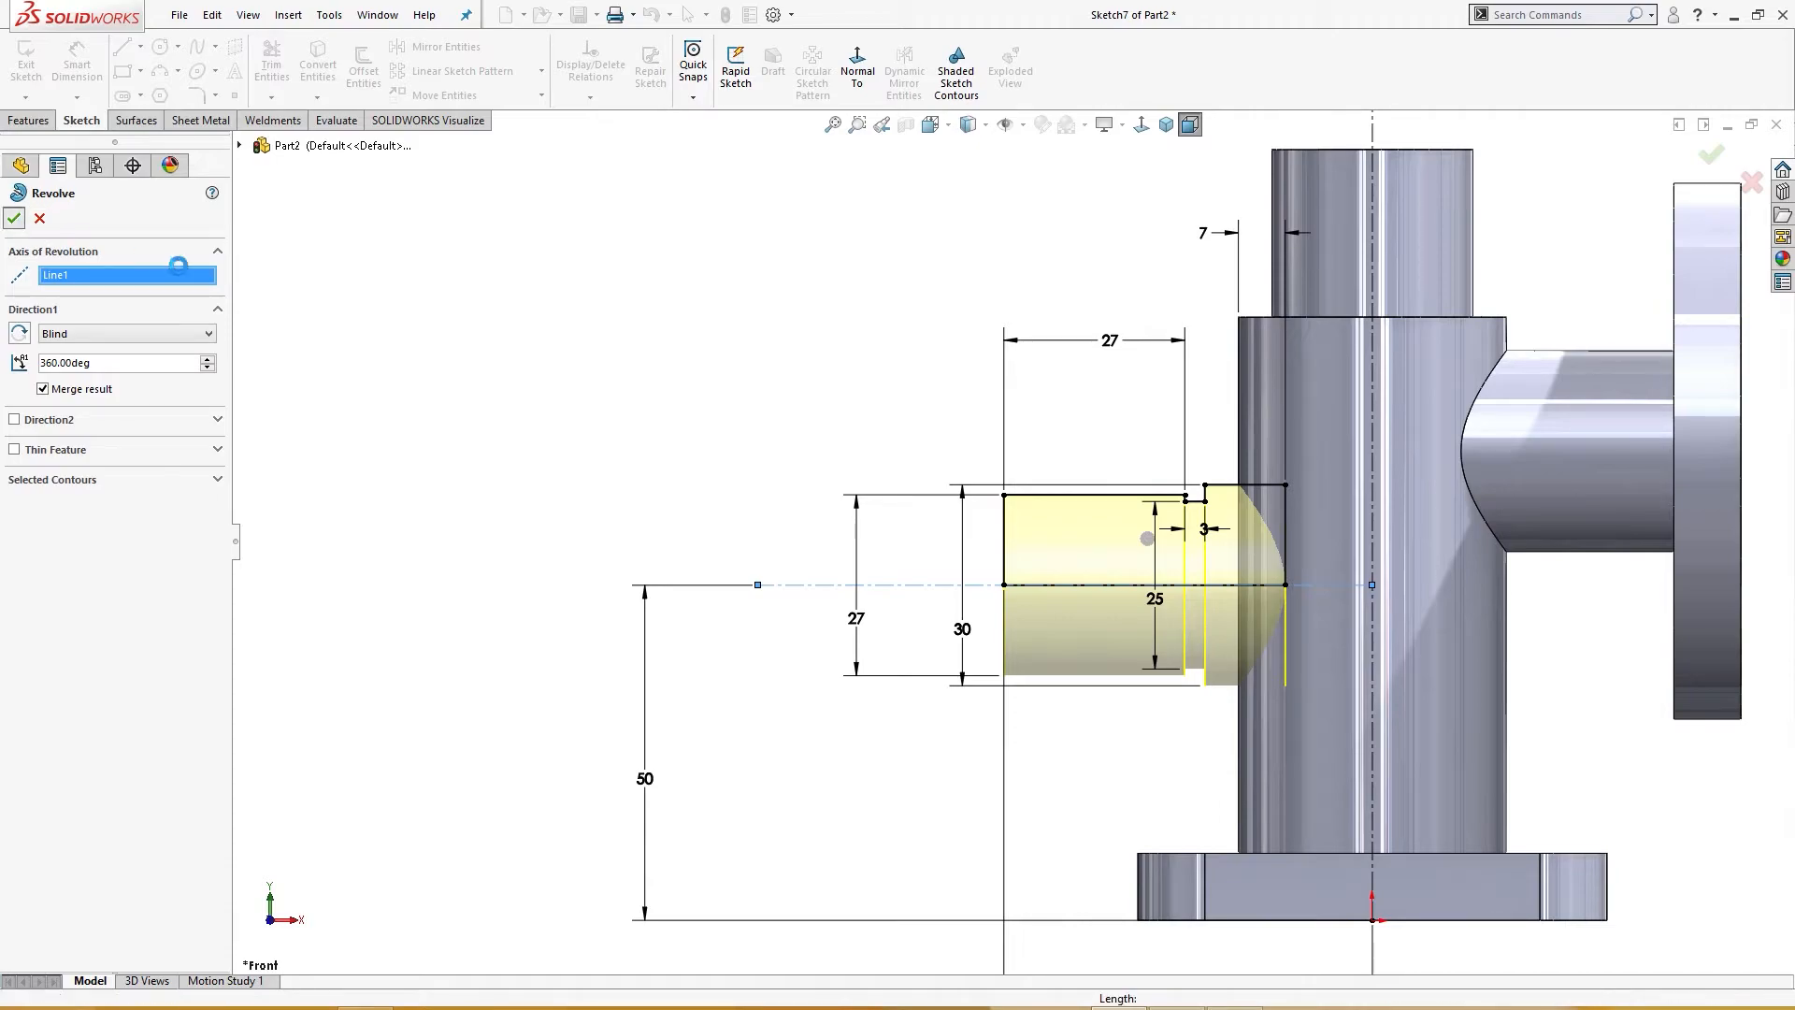
# Step: Sketch a 15 mm diameter circle centred on the end face of the left side branch
pyautogui.moveTo(708, 376)
pyautogui.mouseDown(button='middle')
pyautogui.moveTo(769, 497)
pyautogui.moveTo(837, 551)
pyautogui.mouseUp(button='middle')
pyautogui.click(802, 549)
pyautogui.scroll(1, 802, 550)
pyautogui.click(1201, 634)
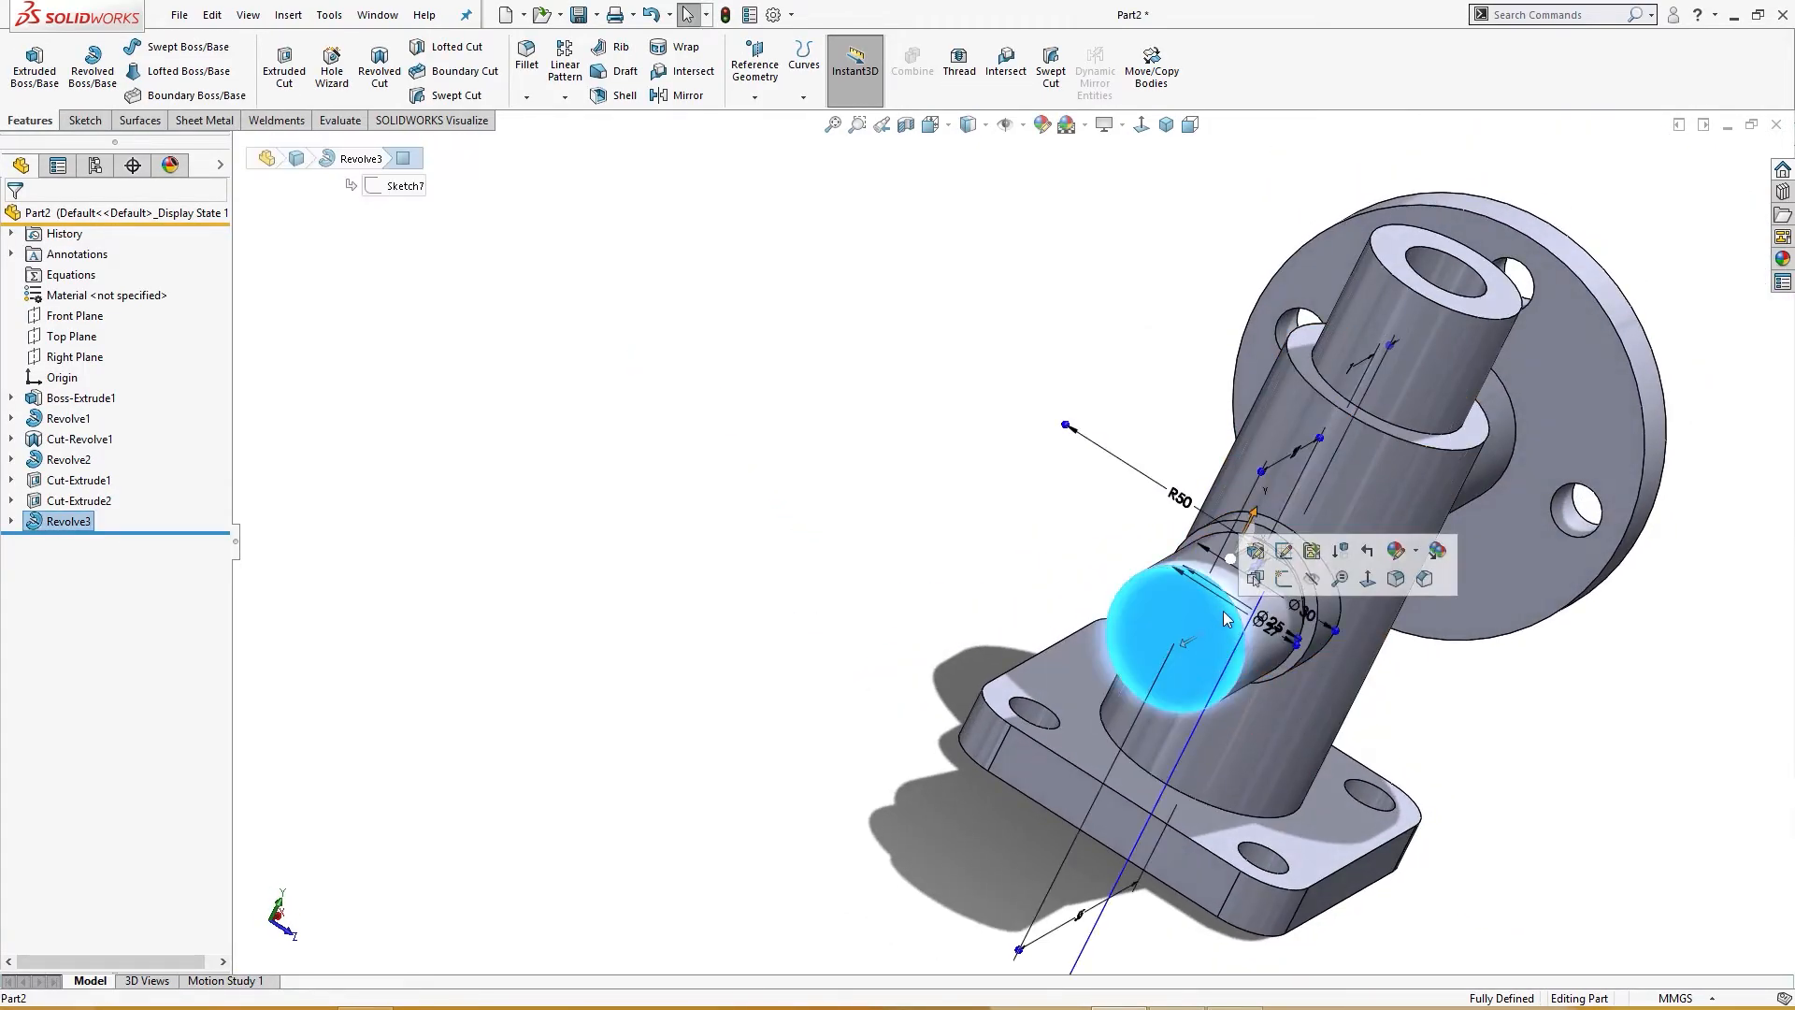
pyautogui.click(1288, 603)
pyautogui.moveTo(643, 493); pyautogui.dragTo(751, 486, button='right')
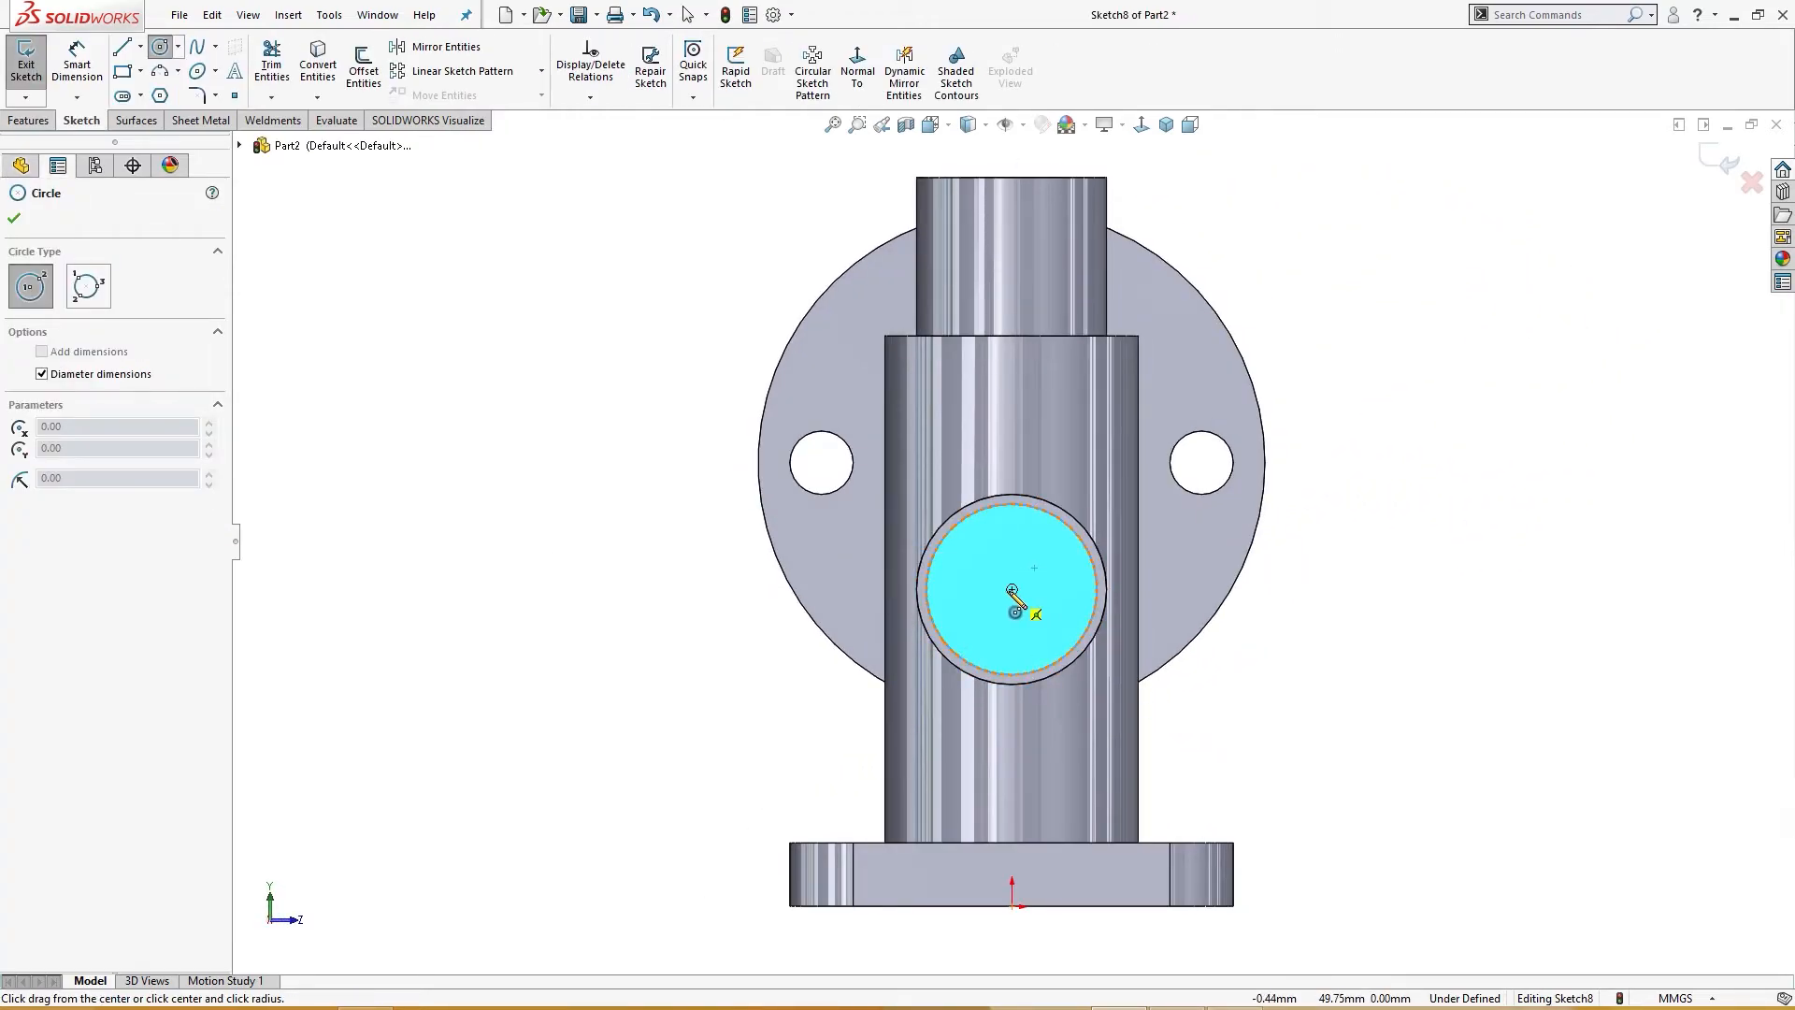
pyautogui.click(1012, 590)
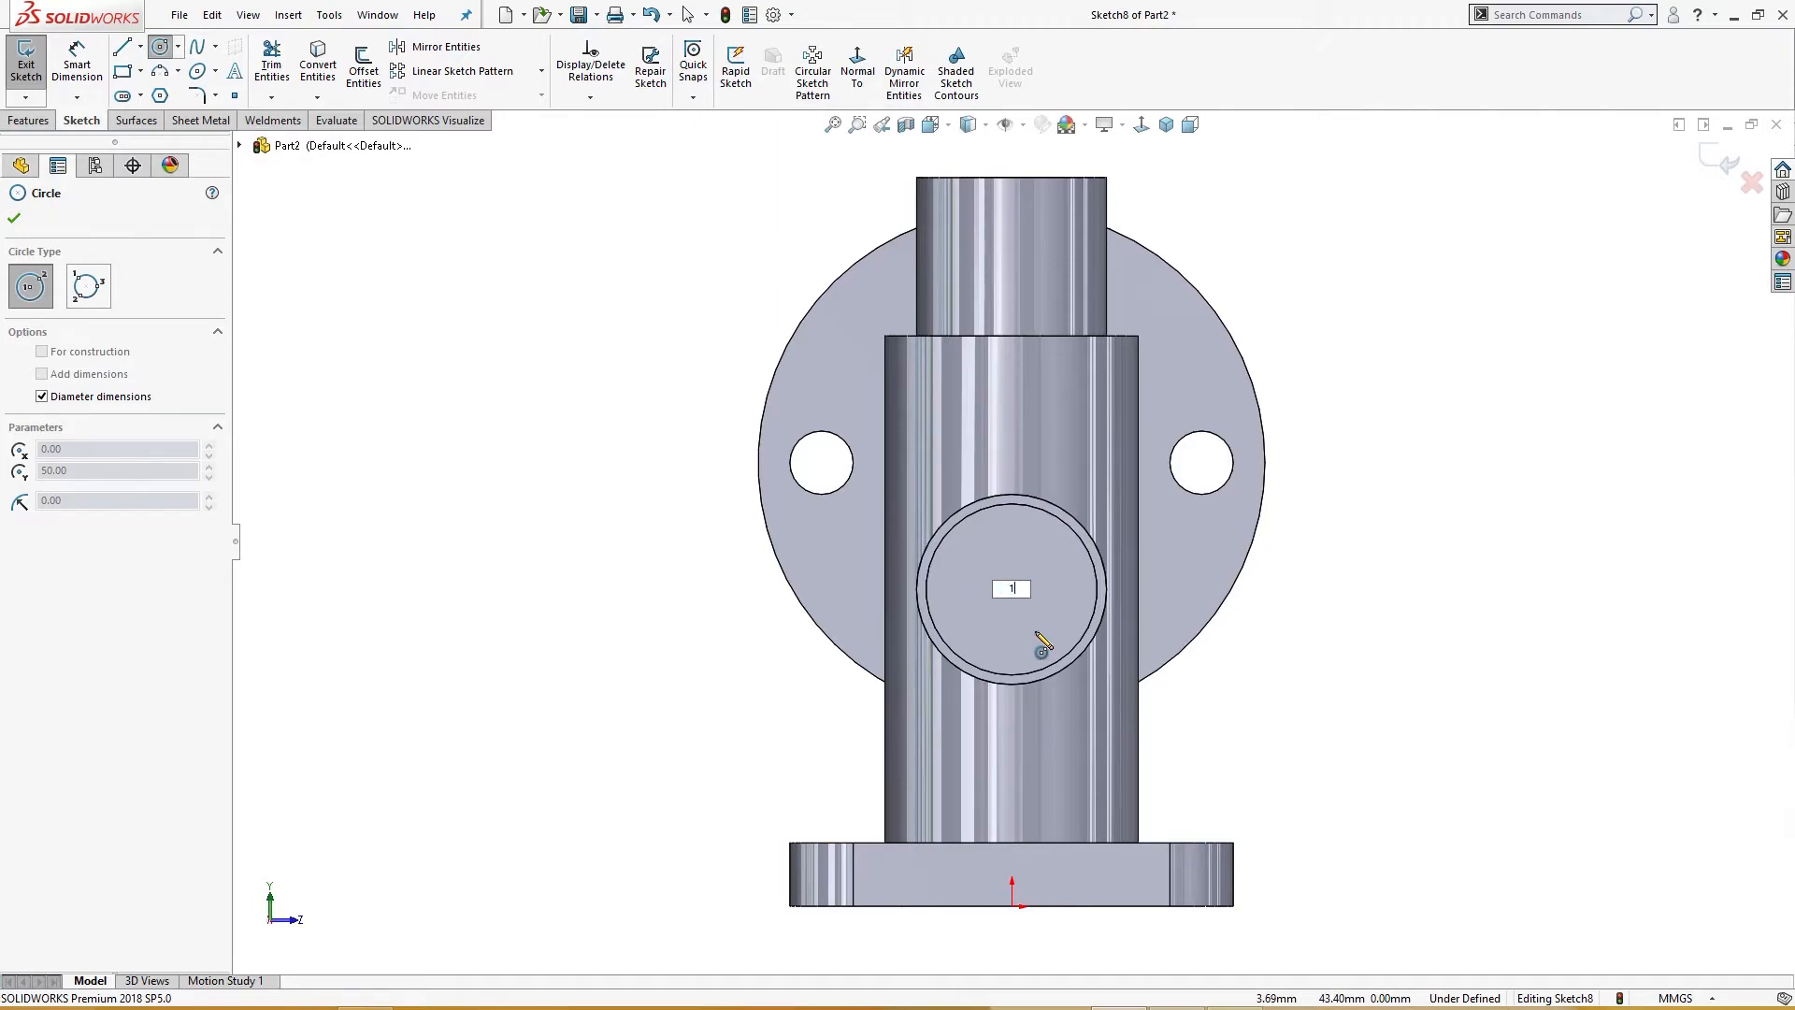
pyautogui.press('Return')
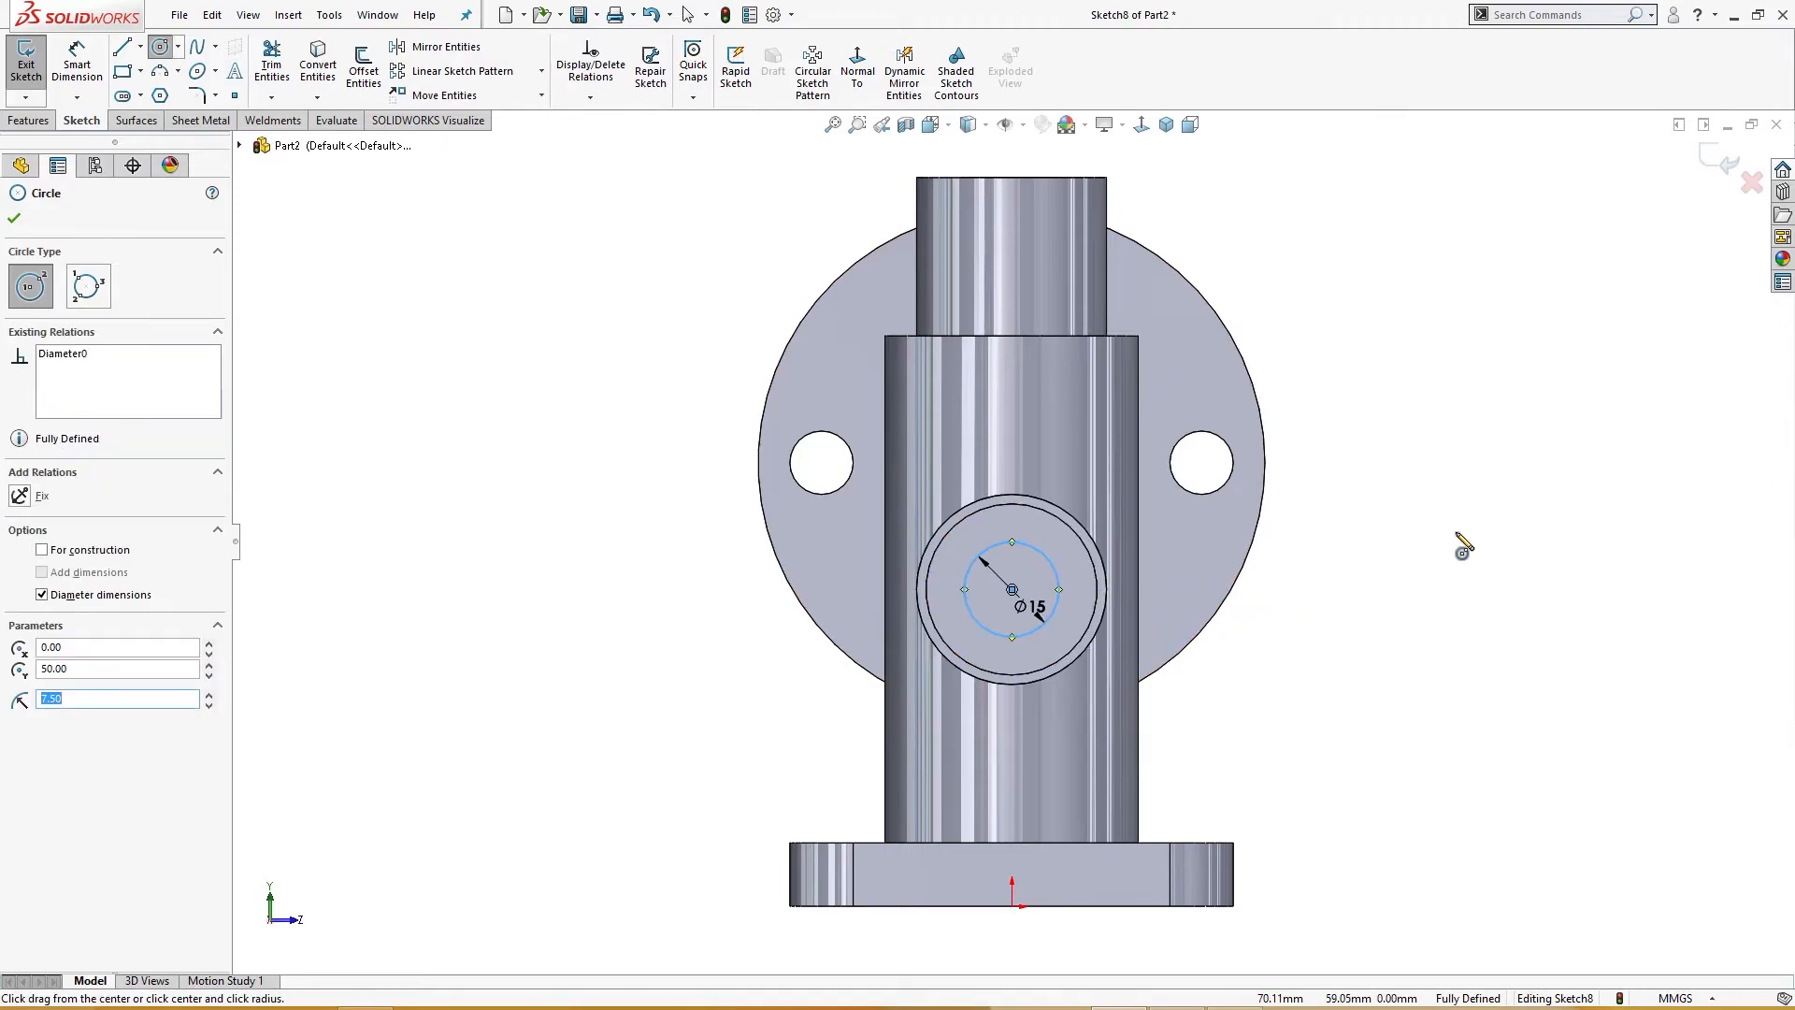
# Step: Cut-extrude the circle Up To Surface, ending at the main pipe's inner bore
pyautogui.press('s')
pyautogui.click(1468, 711)
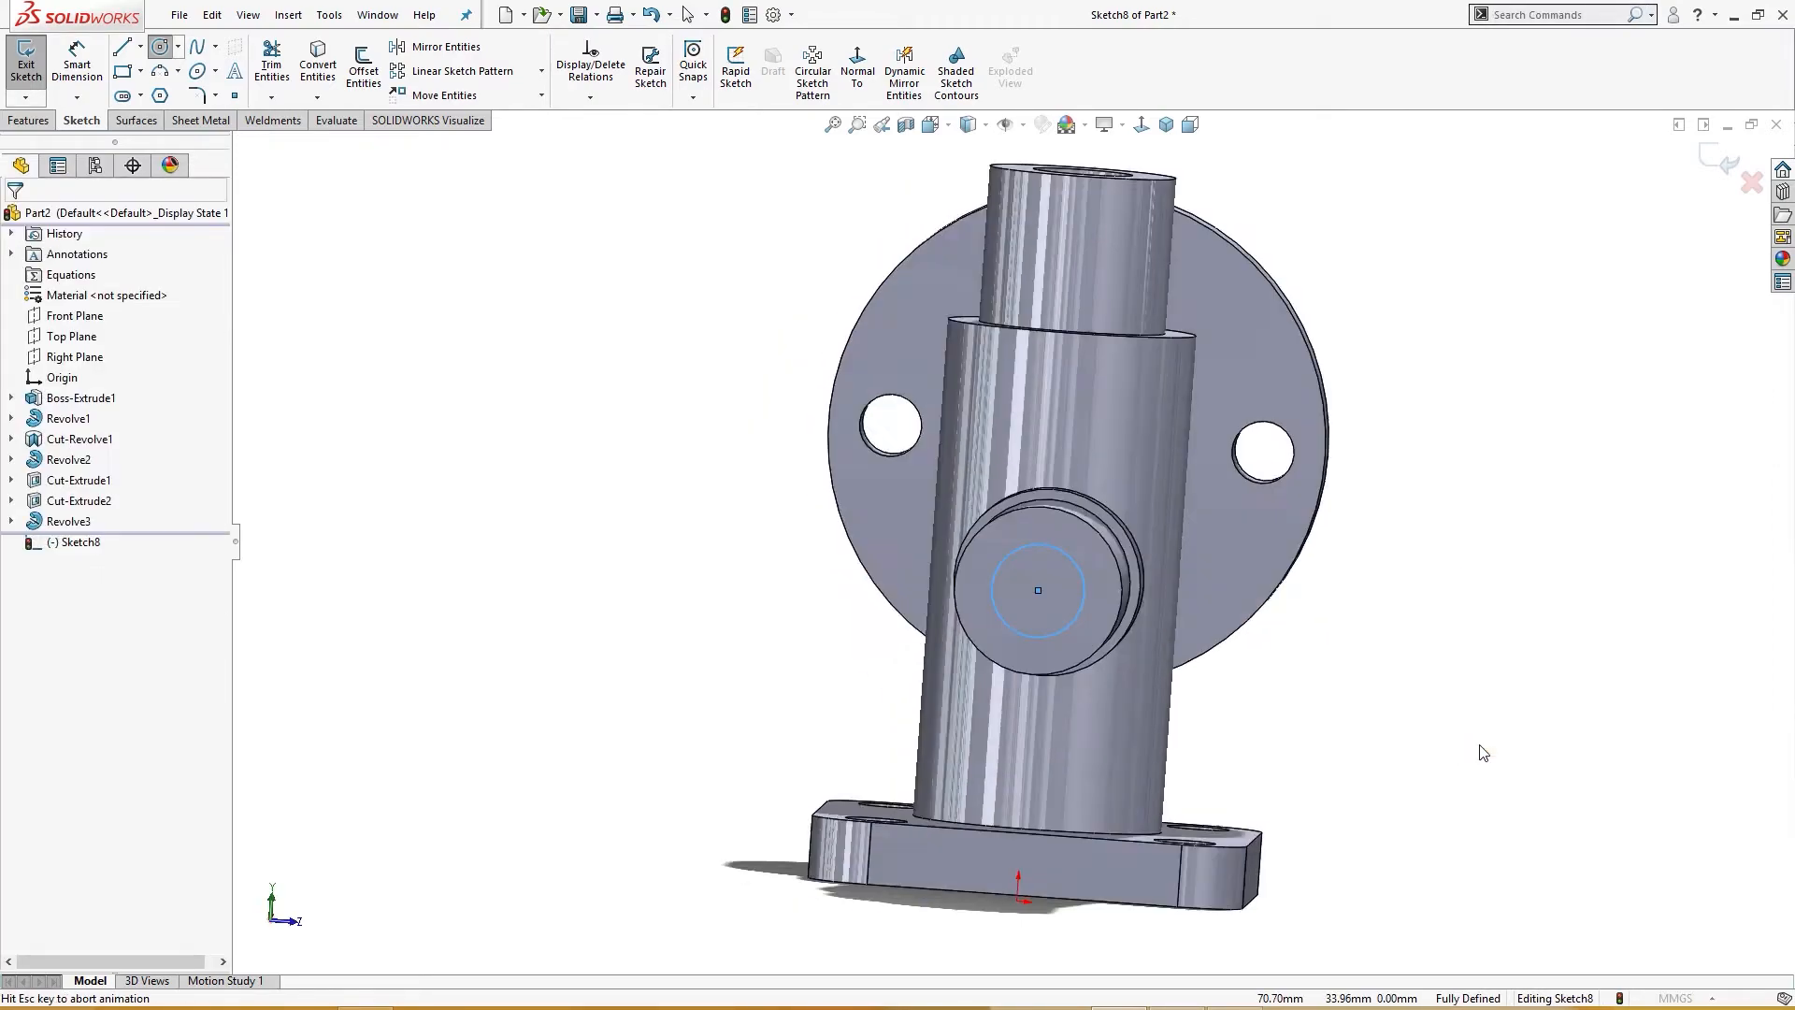
pyautogui.moveTo(1470, 629); pyautogui.dragTo(1430, 290, button='middle')
pyautogui.click(1264, 567)
pyautogui.moveTo(1264, 567); pyautogui.dragTo(1270, 411, button='middle')
pyautogui.click(14, 218)
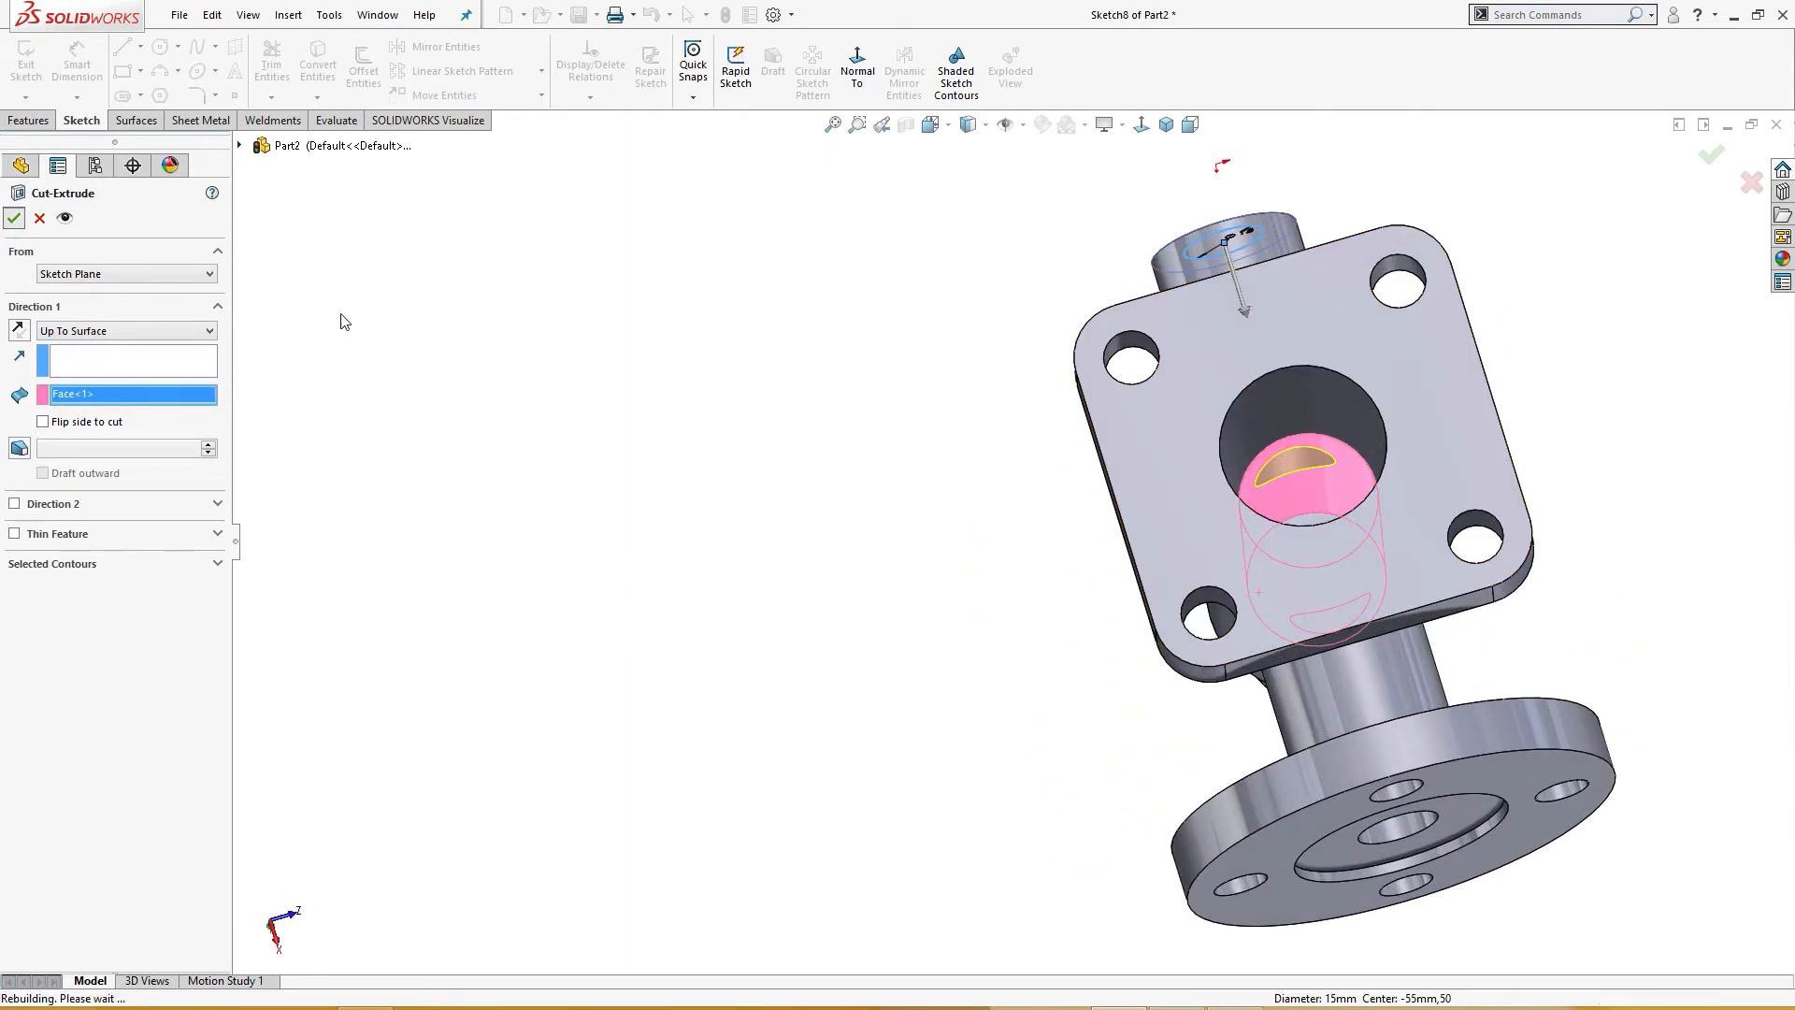
pyautogui.moveTo(713, 361); pyautogui.dragTo(786, 391, button='middle')
pyautogui.moveTo(1303, 477); pyautogui.dragTo(758, 317, button='middle')
pyautogui.hotkey('ctrl', '7')
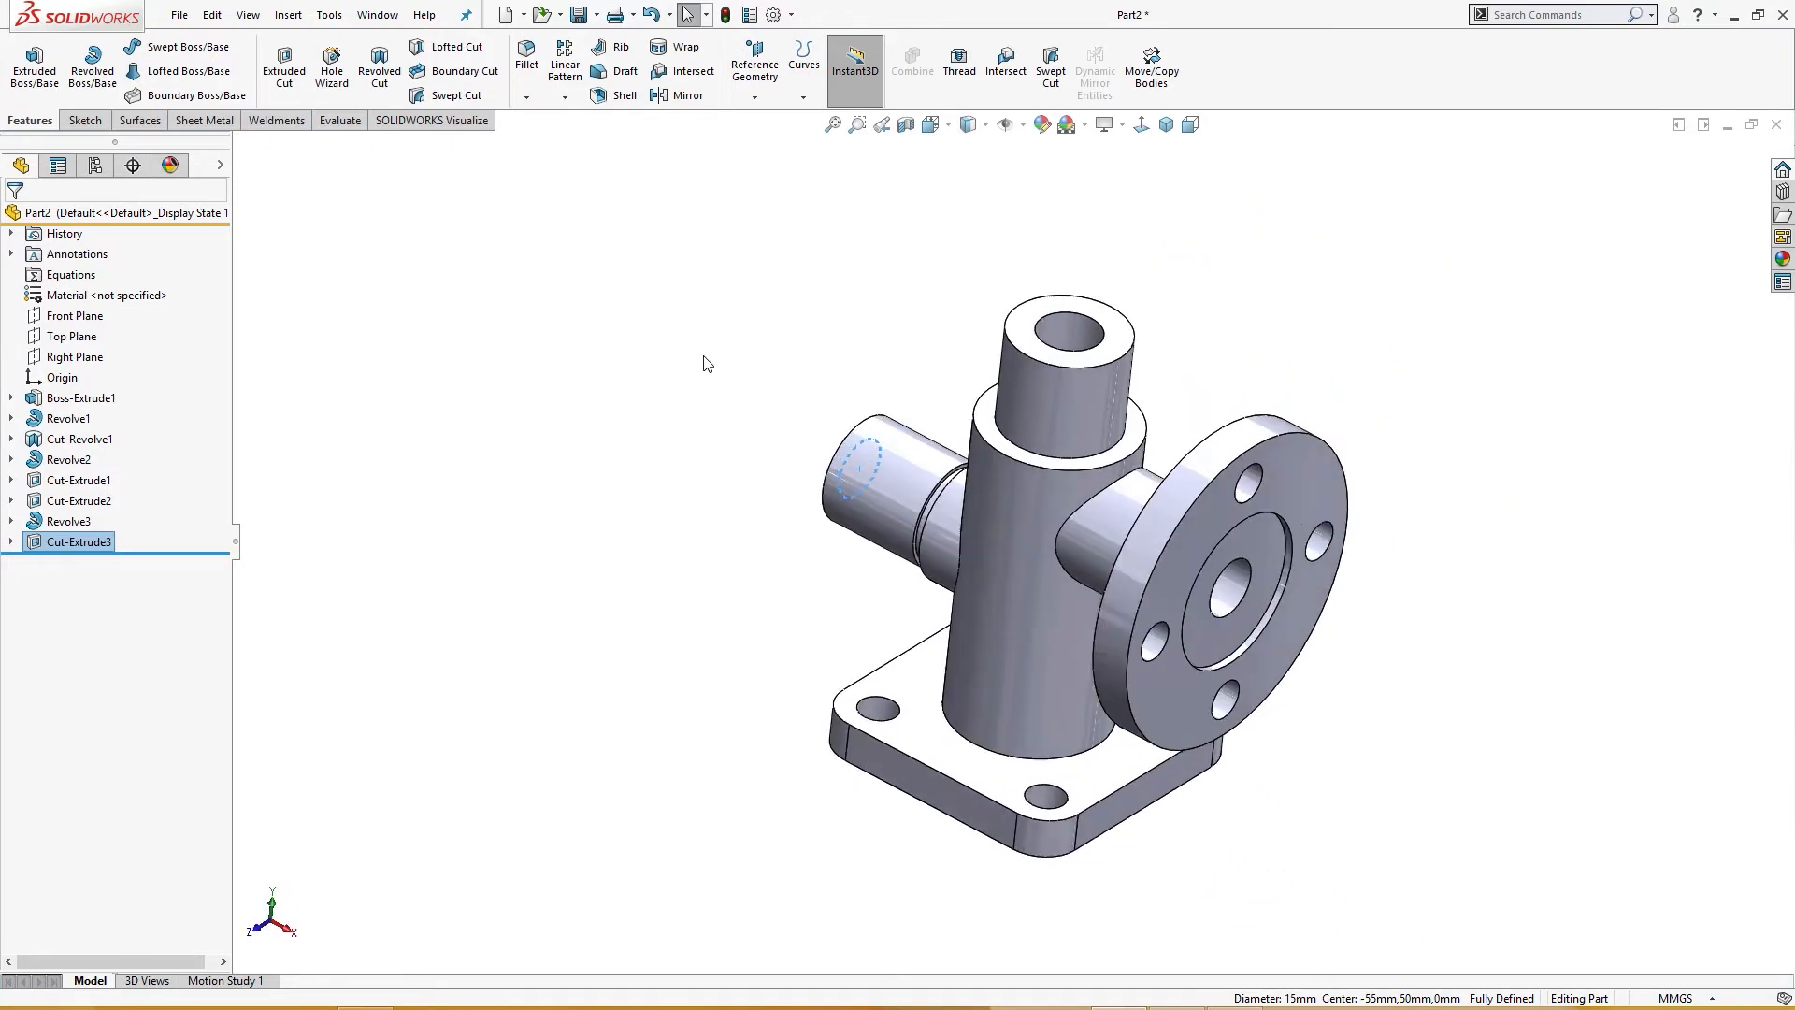
# Step: Chamfer the outer edge of the left branch's end 1 mm at 45°
pyautogui.moveTo(364, 526); pyautogui.dragTo(799, 457, button='middle')
pyautogui.click(814, 476)
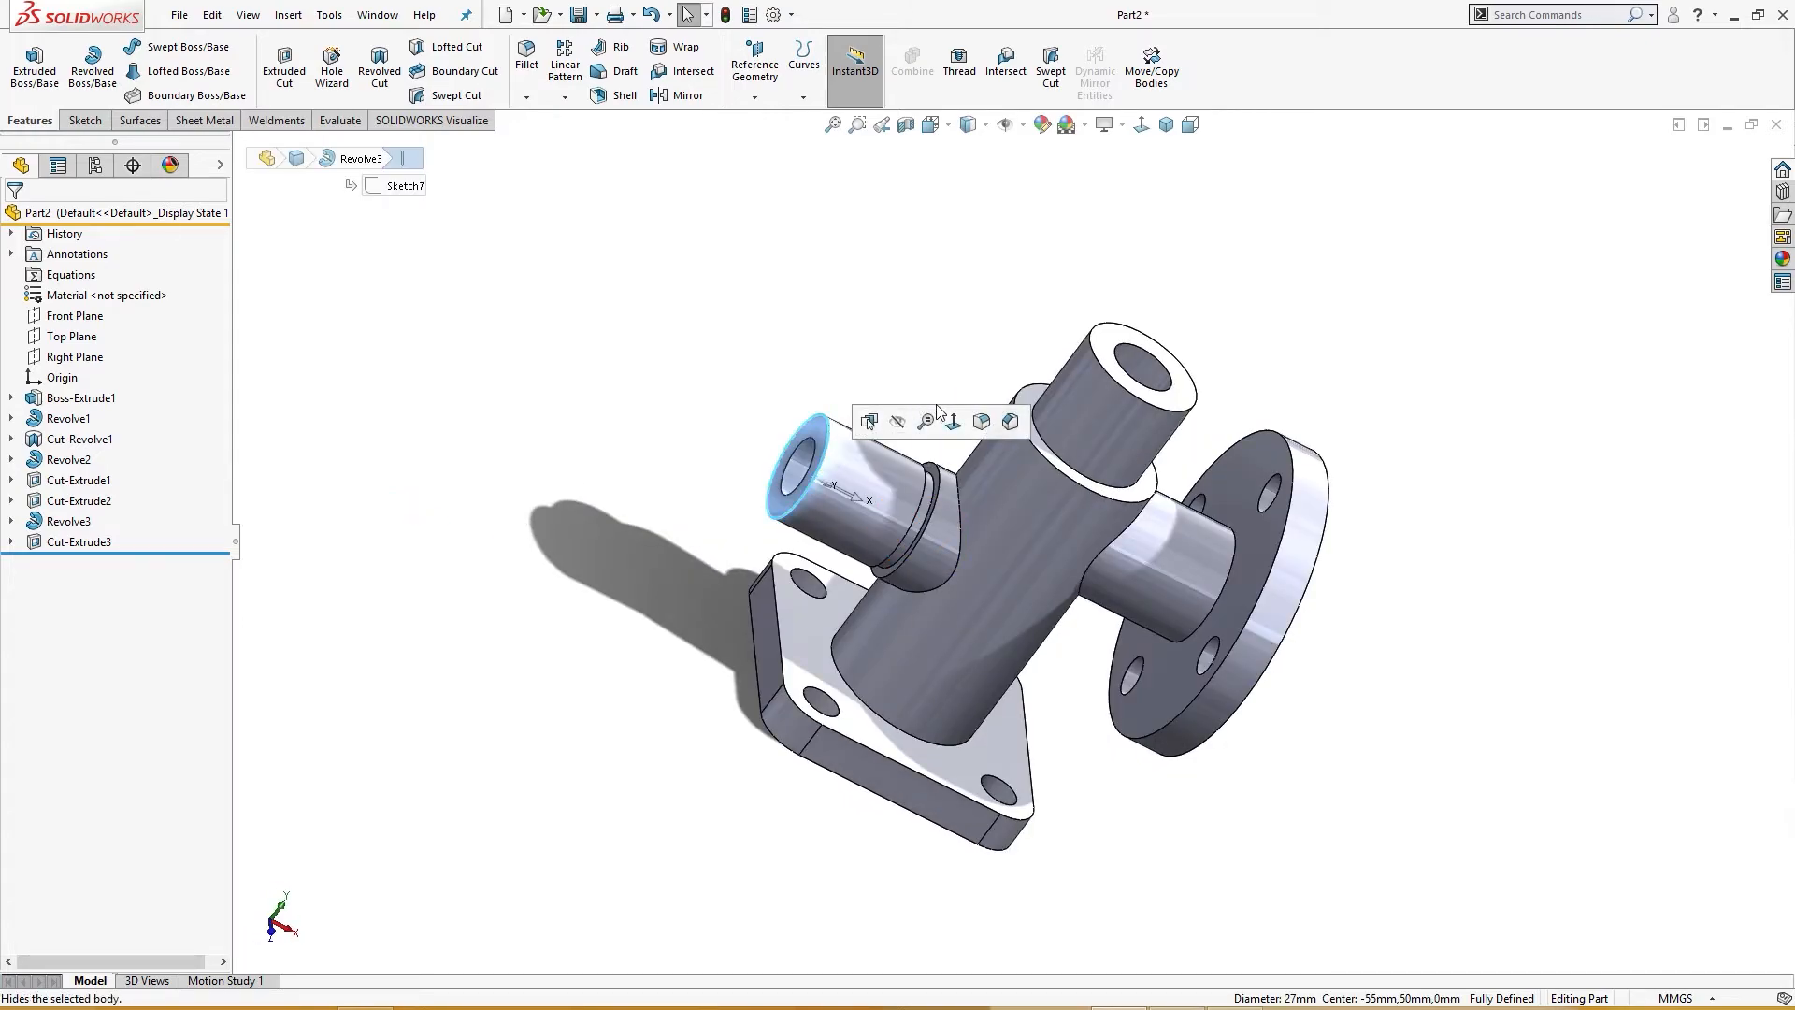
pyautogui.click(1010, 423)
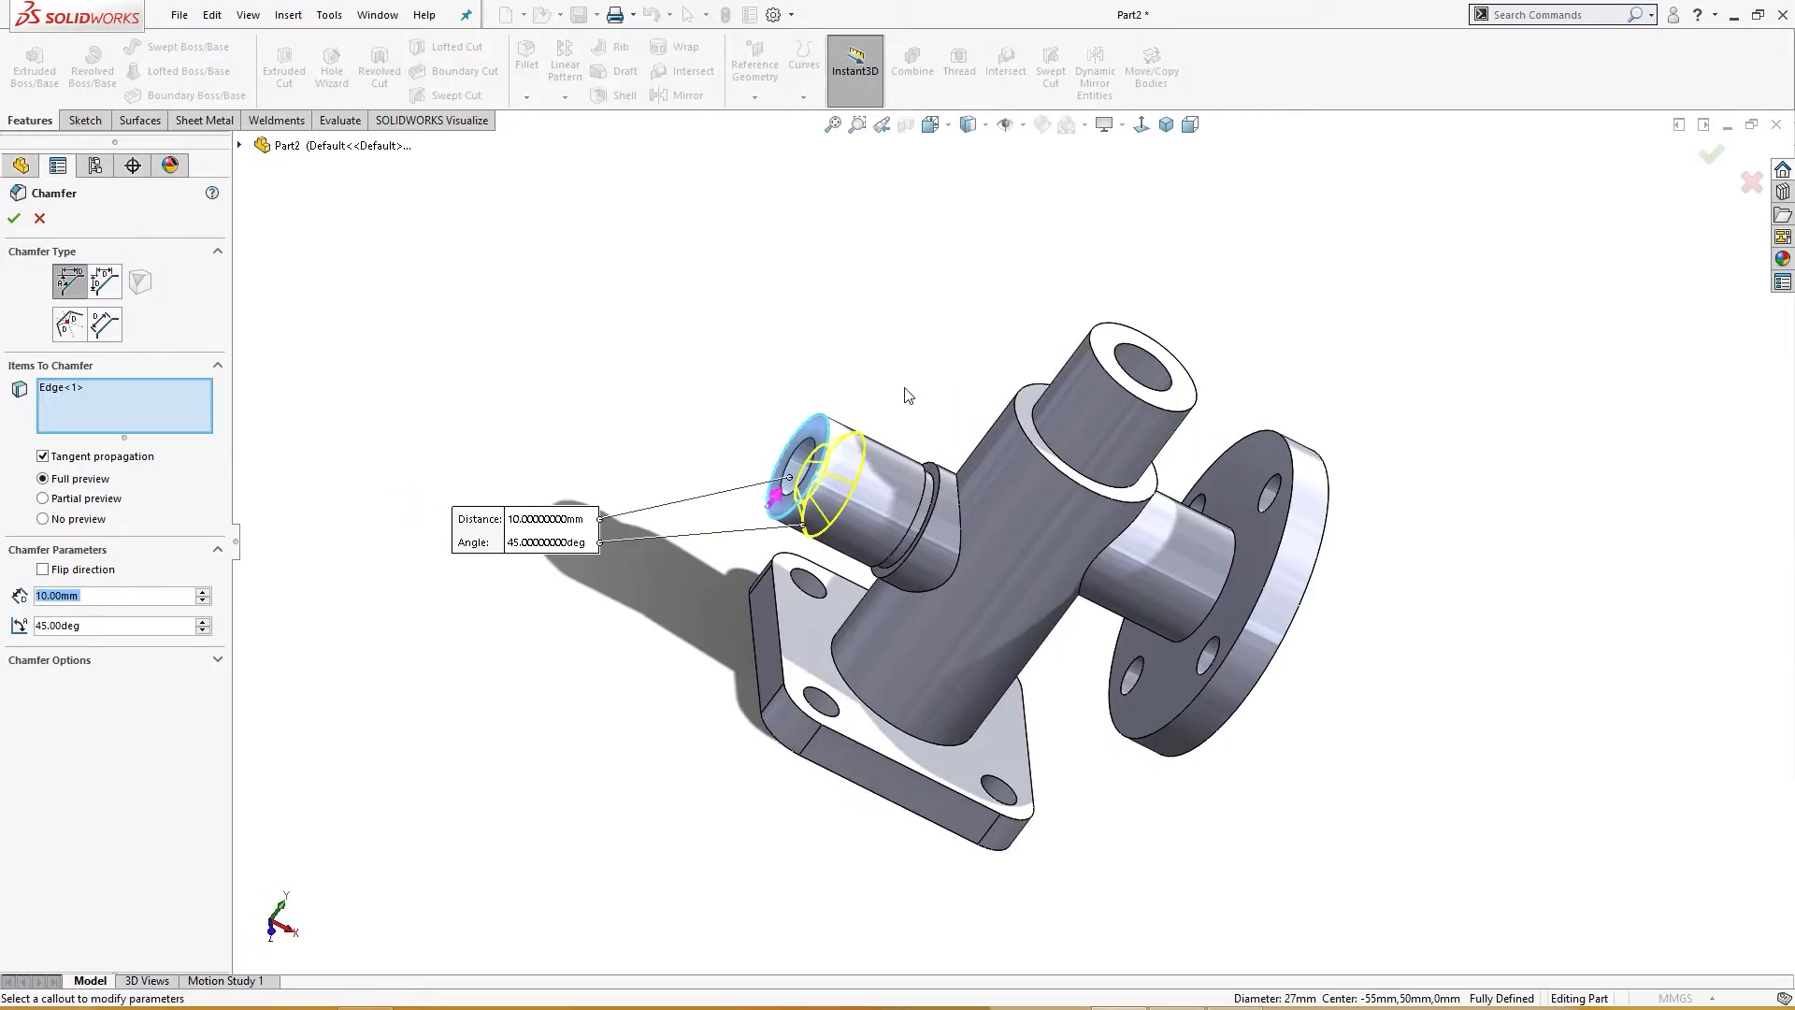
pyautogui.write('1')
pyautogui.press('Return')
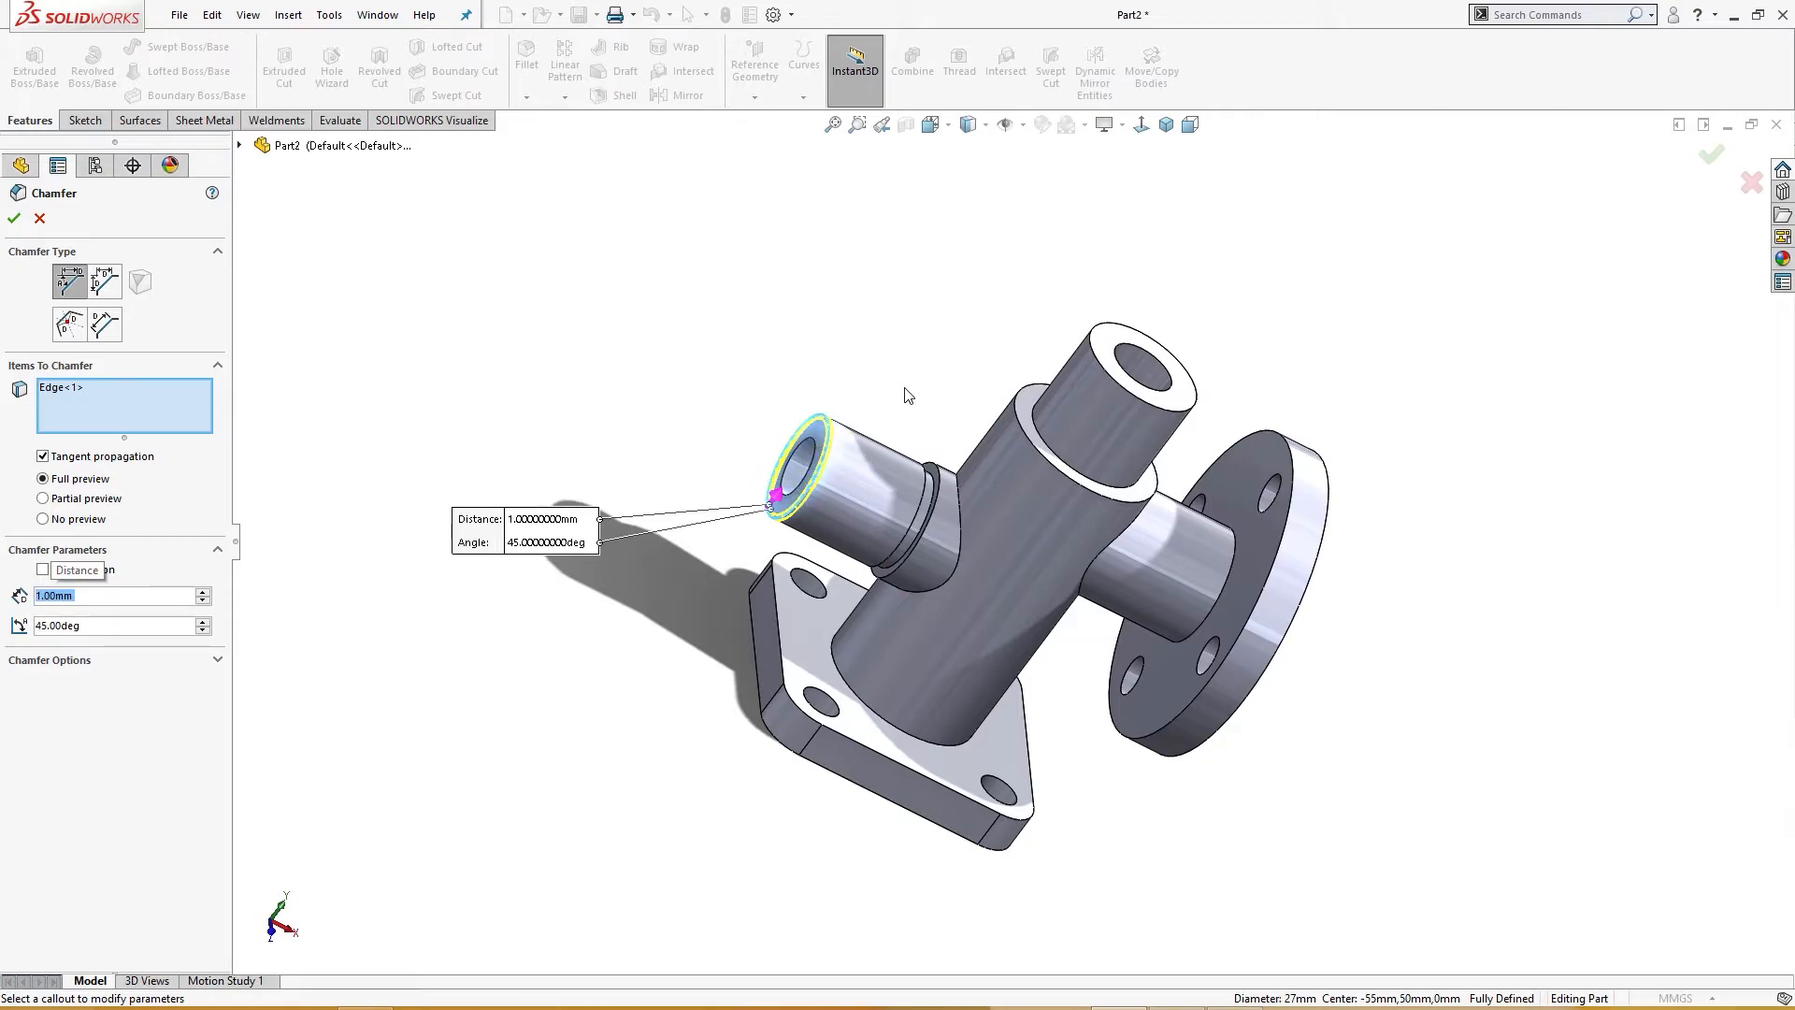
pyautogui.click(1102, 364)
pyautogui.moveTo(1101, 366); pyautogui.dragTo(864, 354, button='middle')
pyautogui.click(1058, 446)
pyautogui.moveTo(441, 324); pyautogui.dragTo(386, 309, button='middle')
pyautogui.click(15, 215)
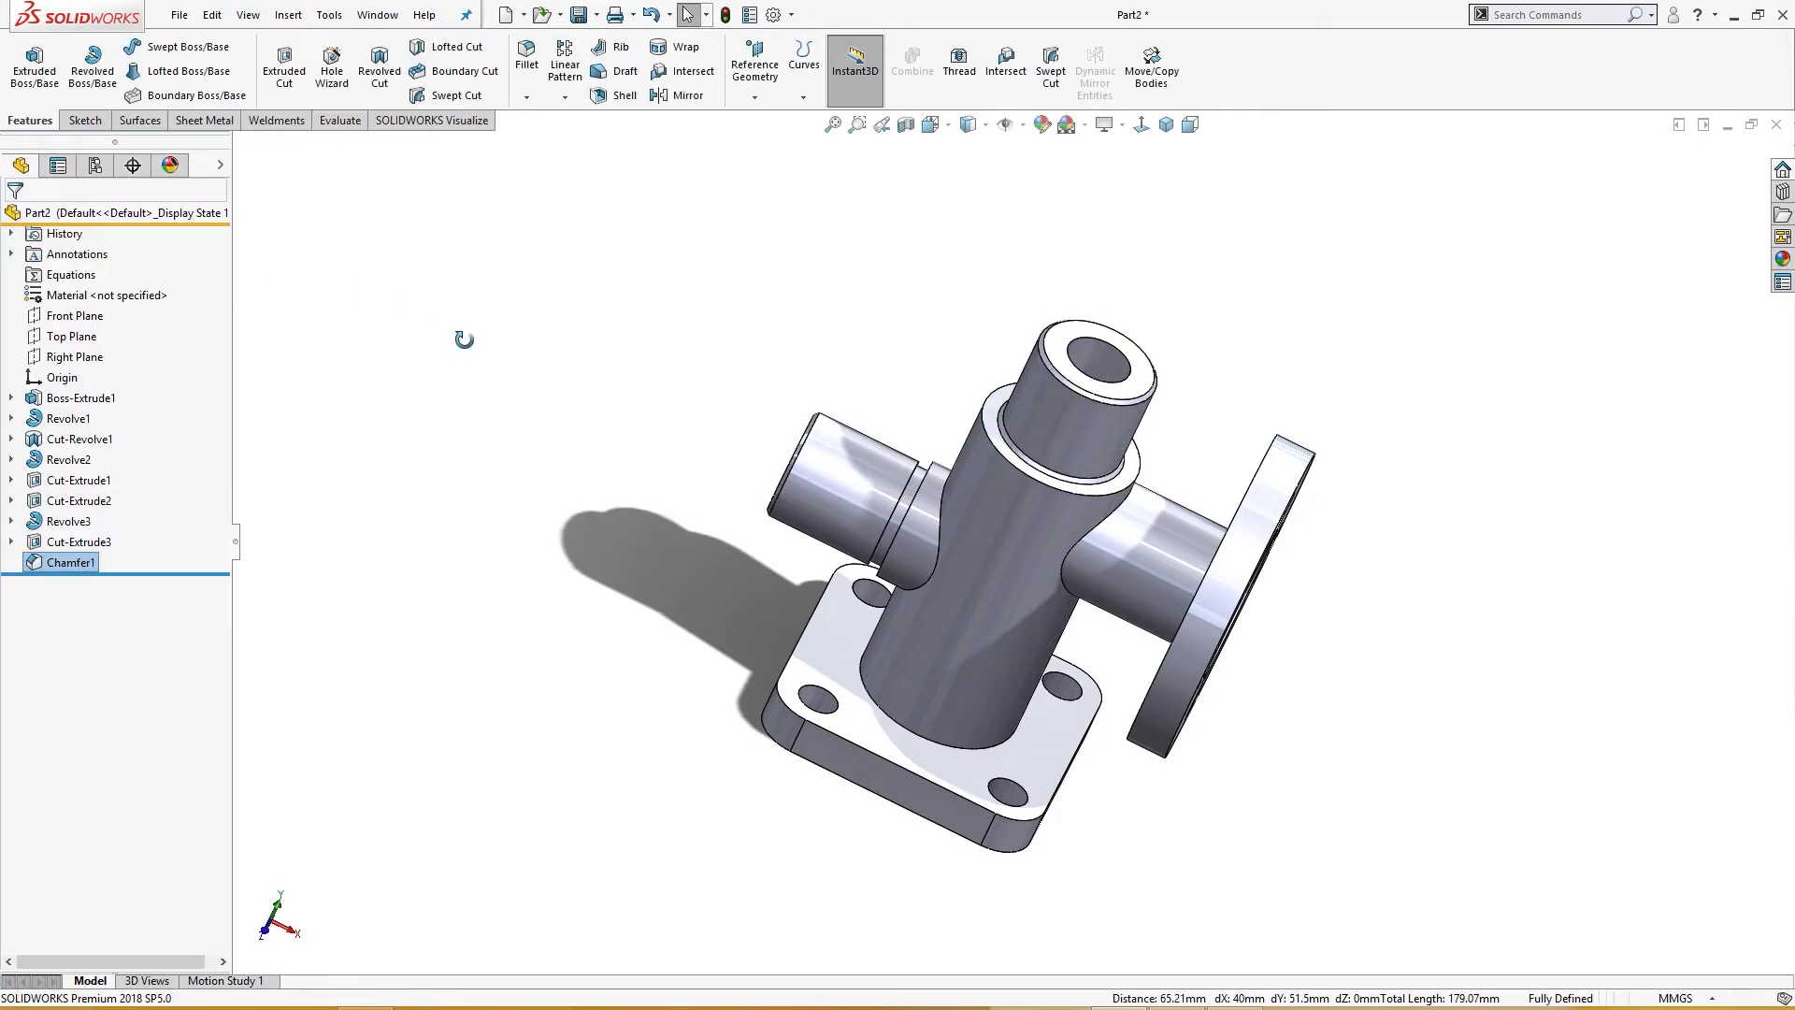
# Step: Edit the Revolve1 main pipe feature, turning off its Merge result option, and rebuild
pyautogui.moveTo(573, 345); pyautogui.dragTo(517, 385, button='middle')
pyautogui.hotkey('ctrl', '7')
pyautogui.moveTo(665, 268); pyautogui.dragTo(726, 279, button='middle')
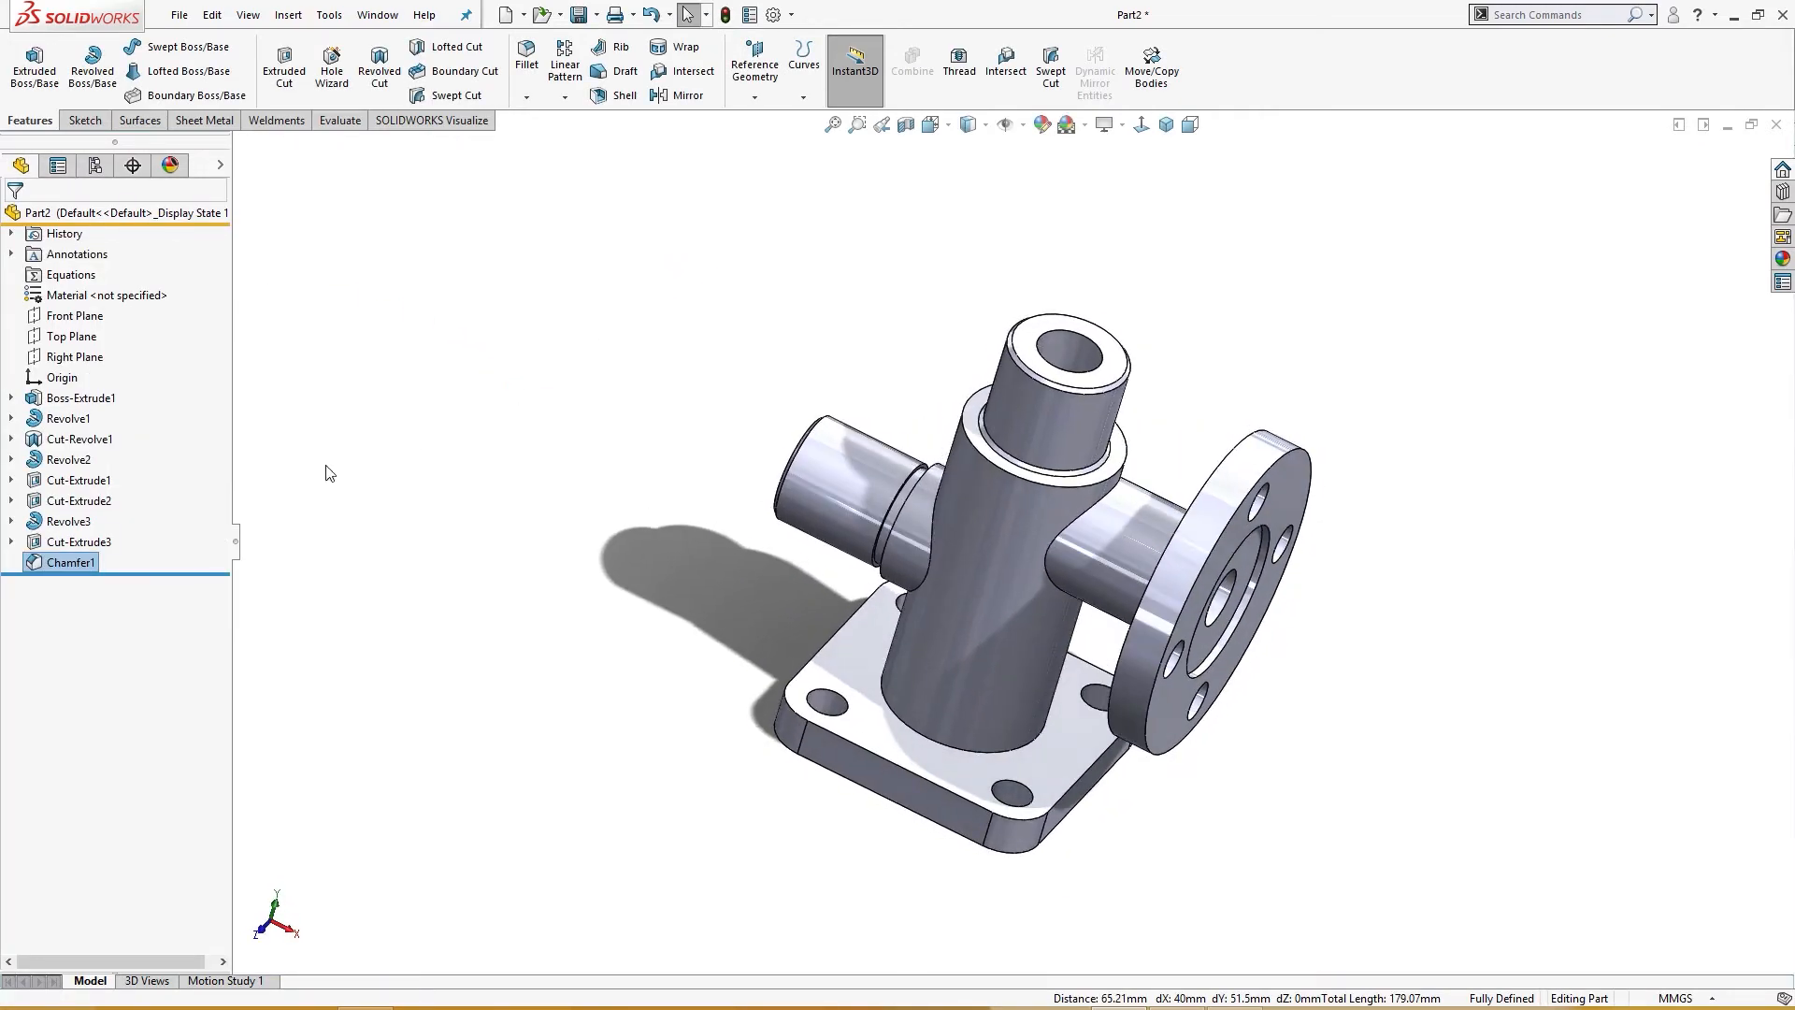
pyautogui.click(80, 400)
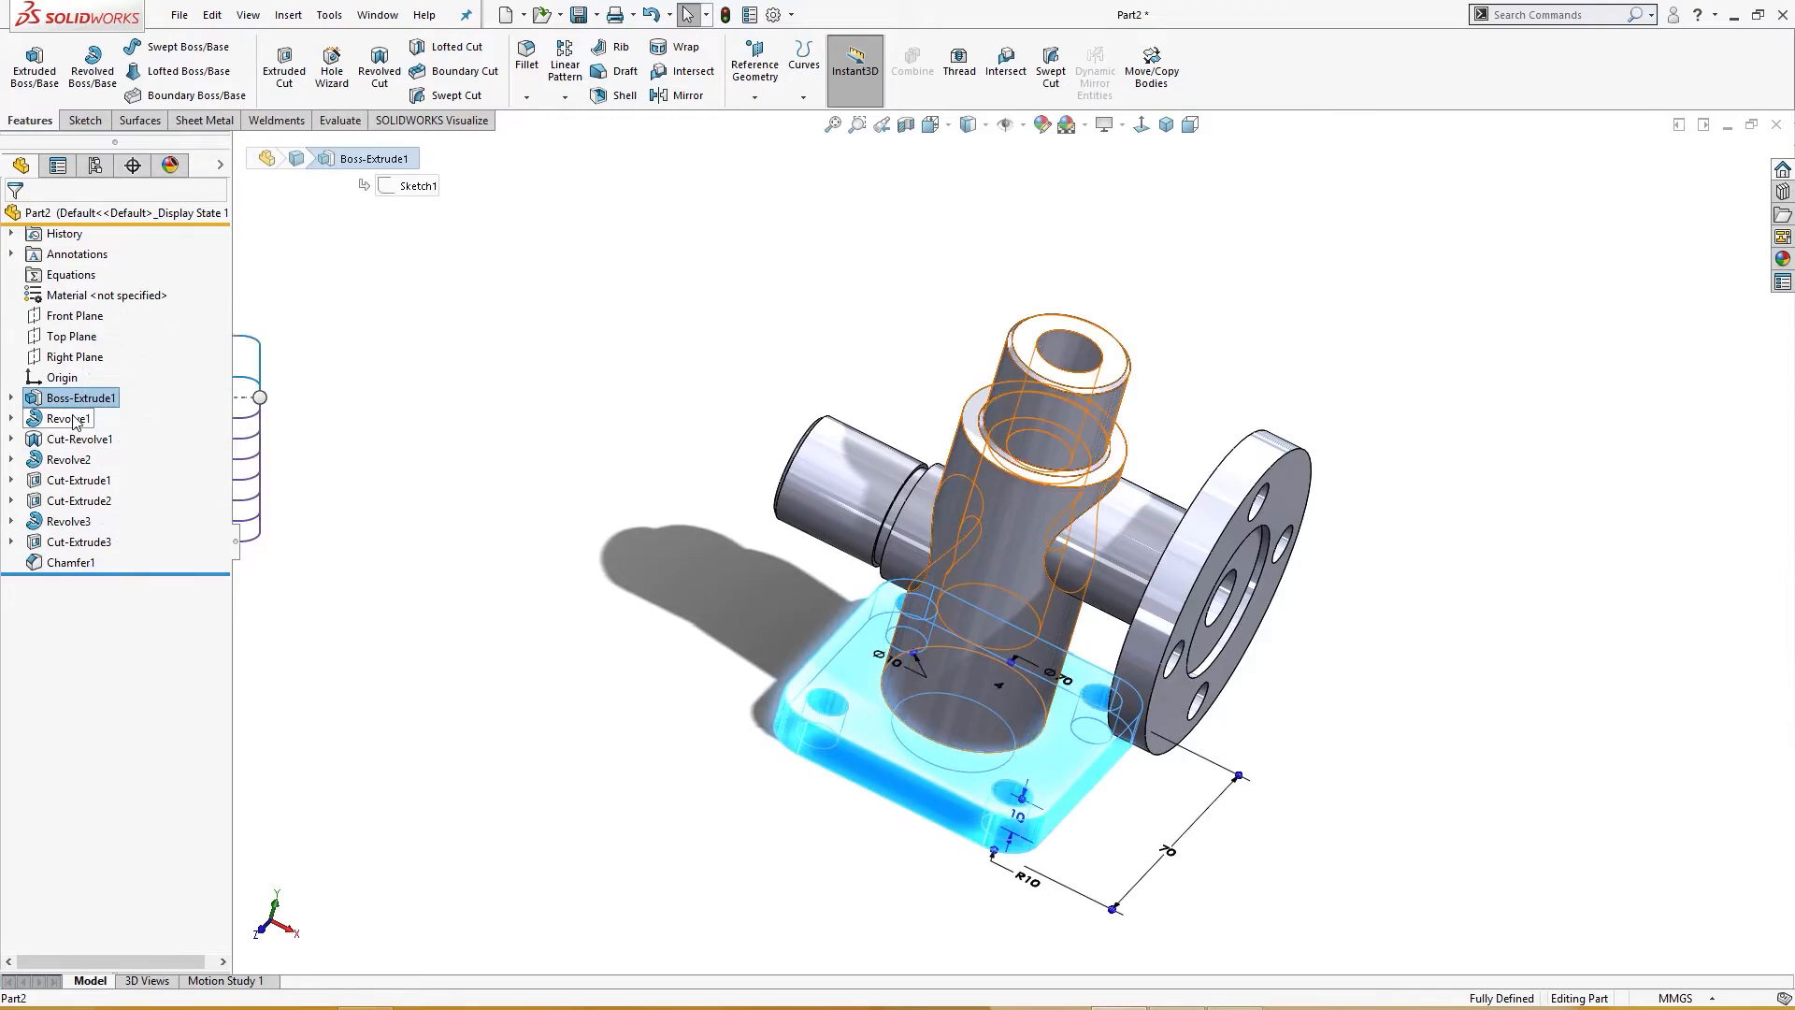
pyautogui.click(75, 419)
pyautogui.click(89, 360)
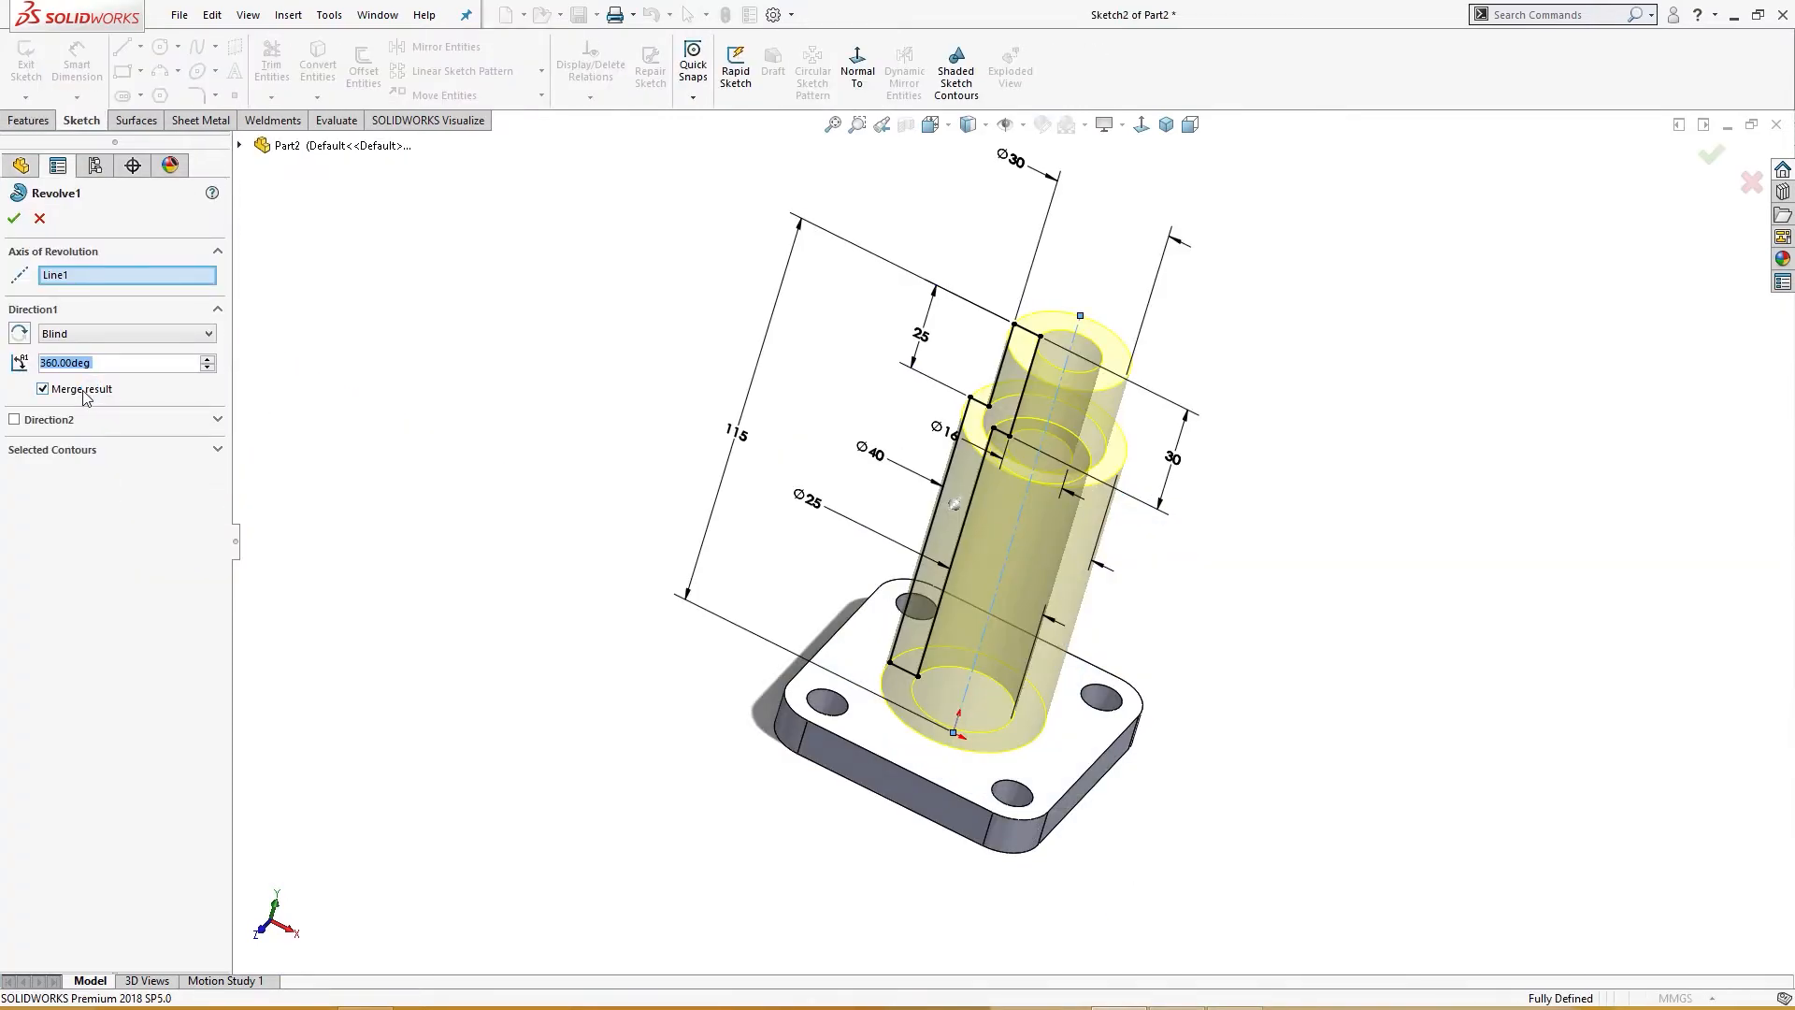
pyautogui.click(15, 228)
pyautogui.moveTo(623, 479); pyautogui.dragTo(564, 573, button='middle')
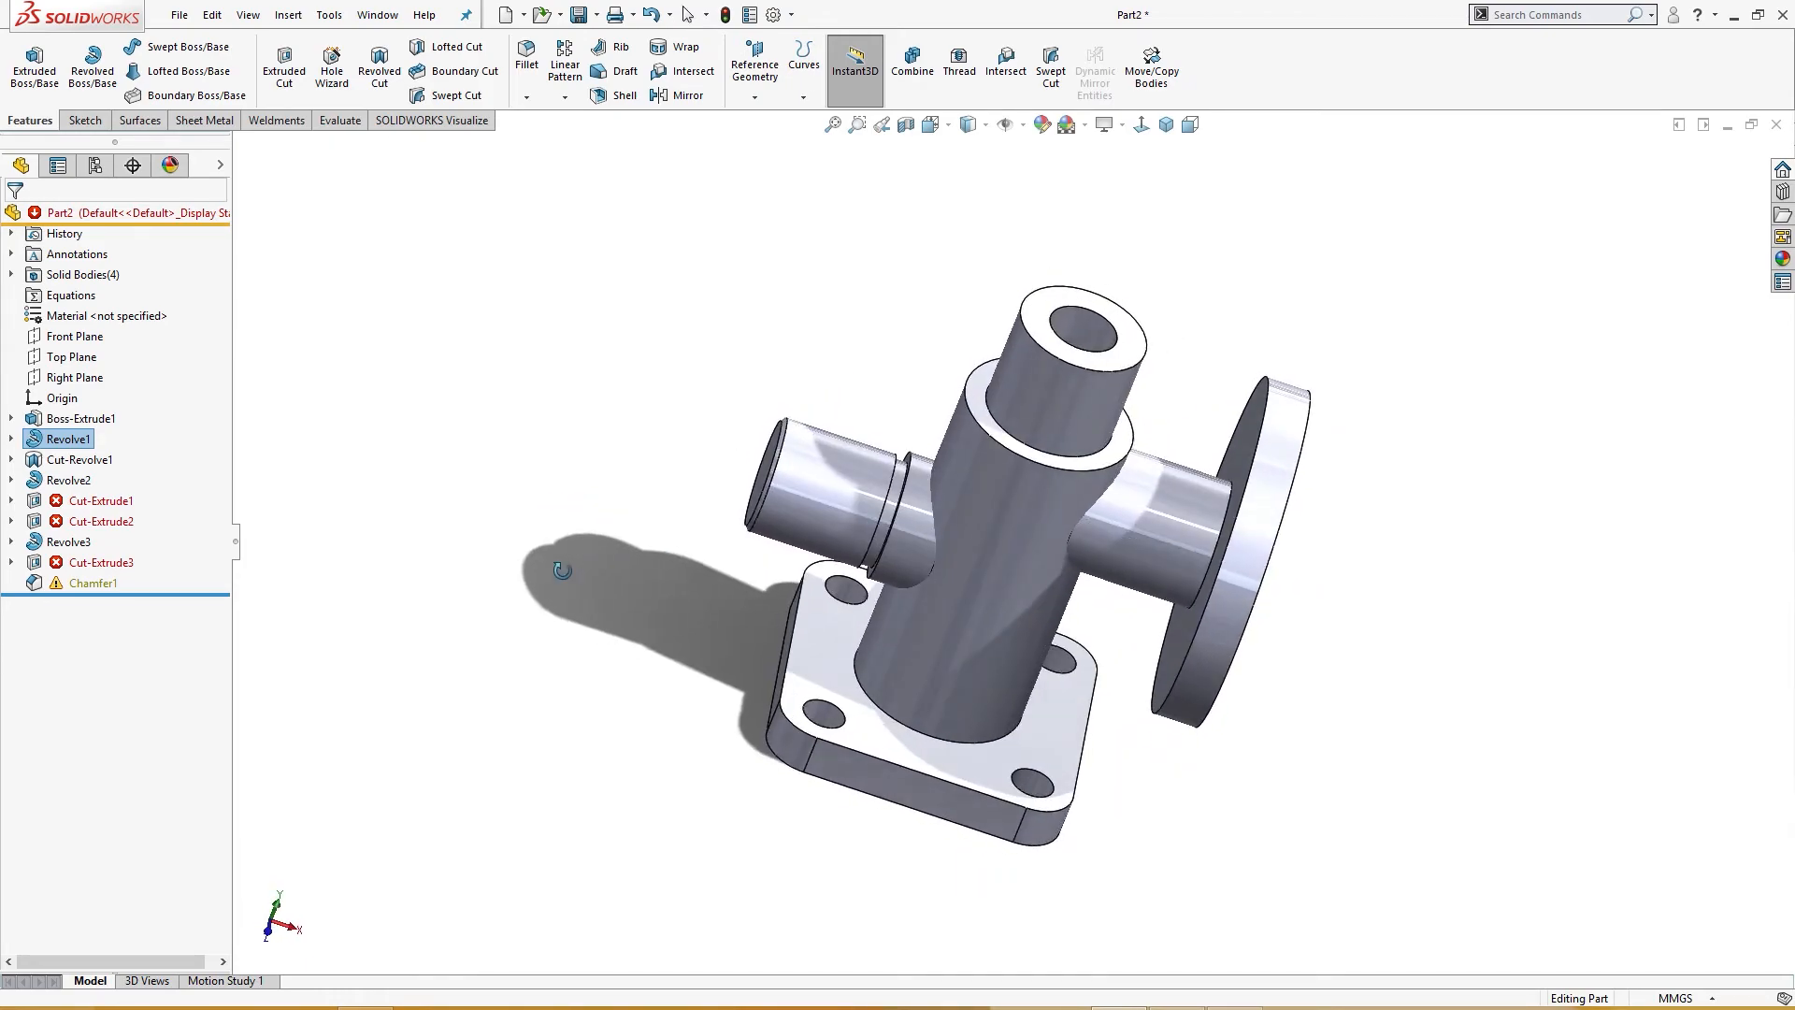
# Step: Examine the failing Cut-Extrude1 and Cut-Revolve1 features and their sketches in the feature tree
pyautogui.scroll(-8, 946, 580)
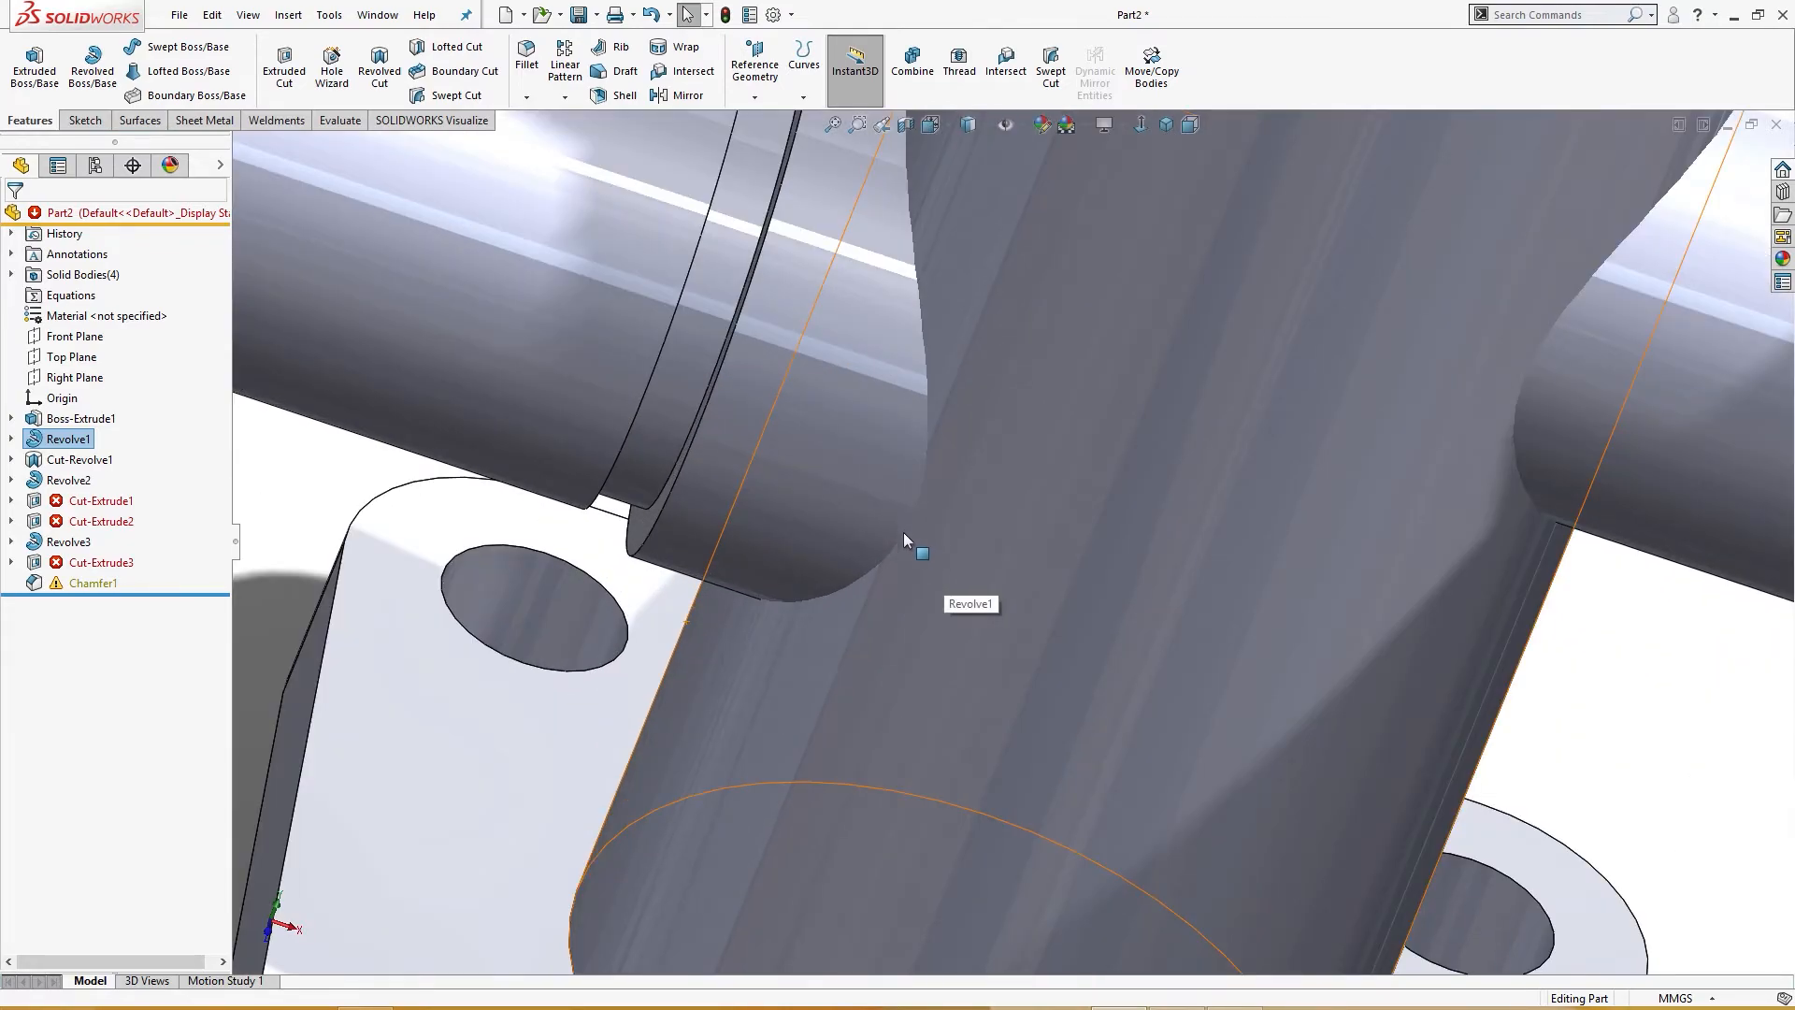
pyautogui.press('f')
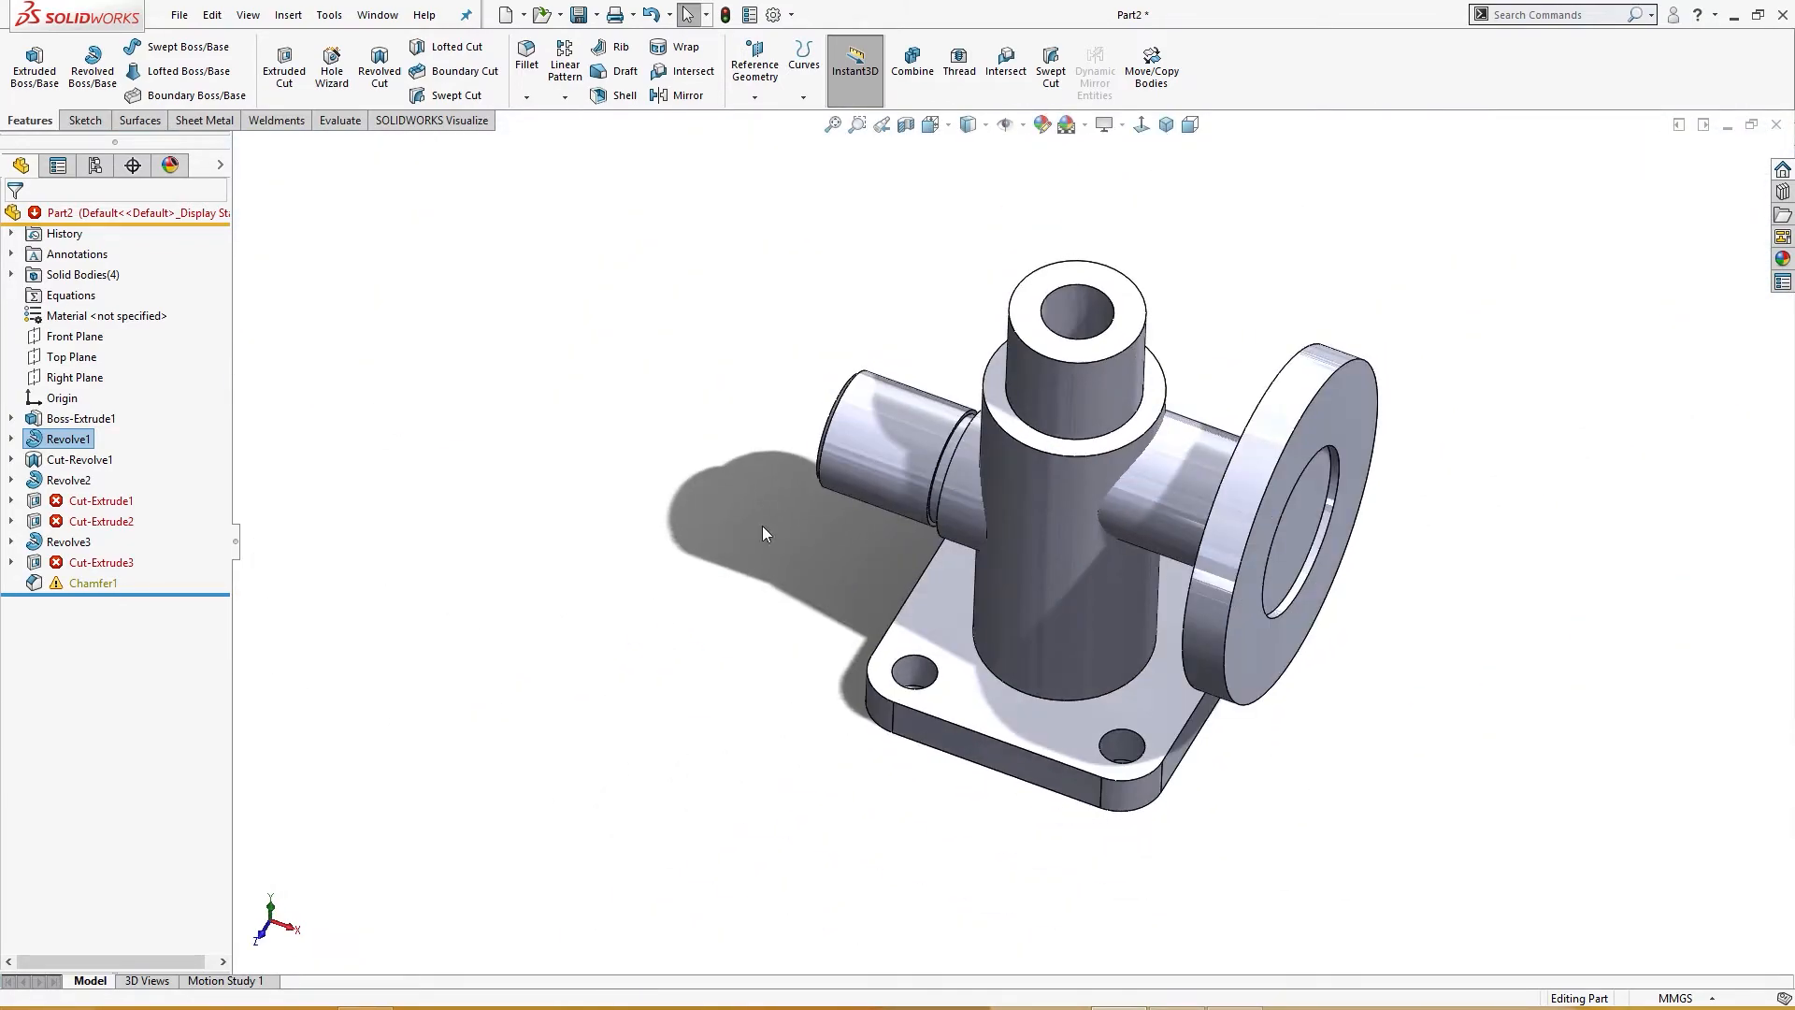
pyautogui.moveTo(758, 521); pyautogui.dragTo(541, 543, button='middle')
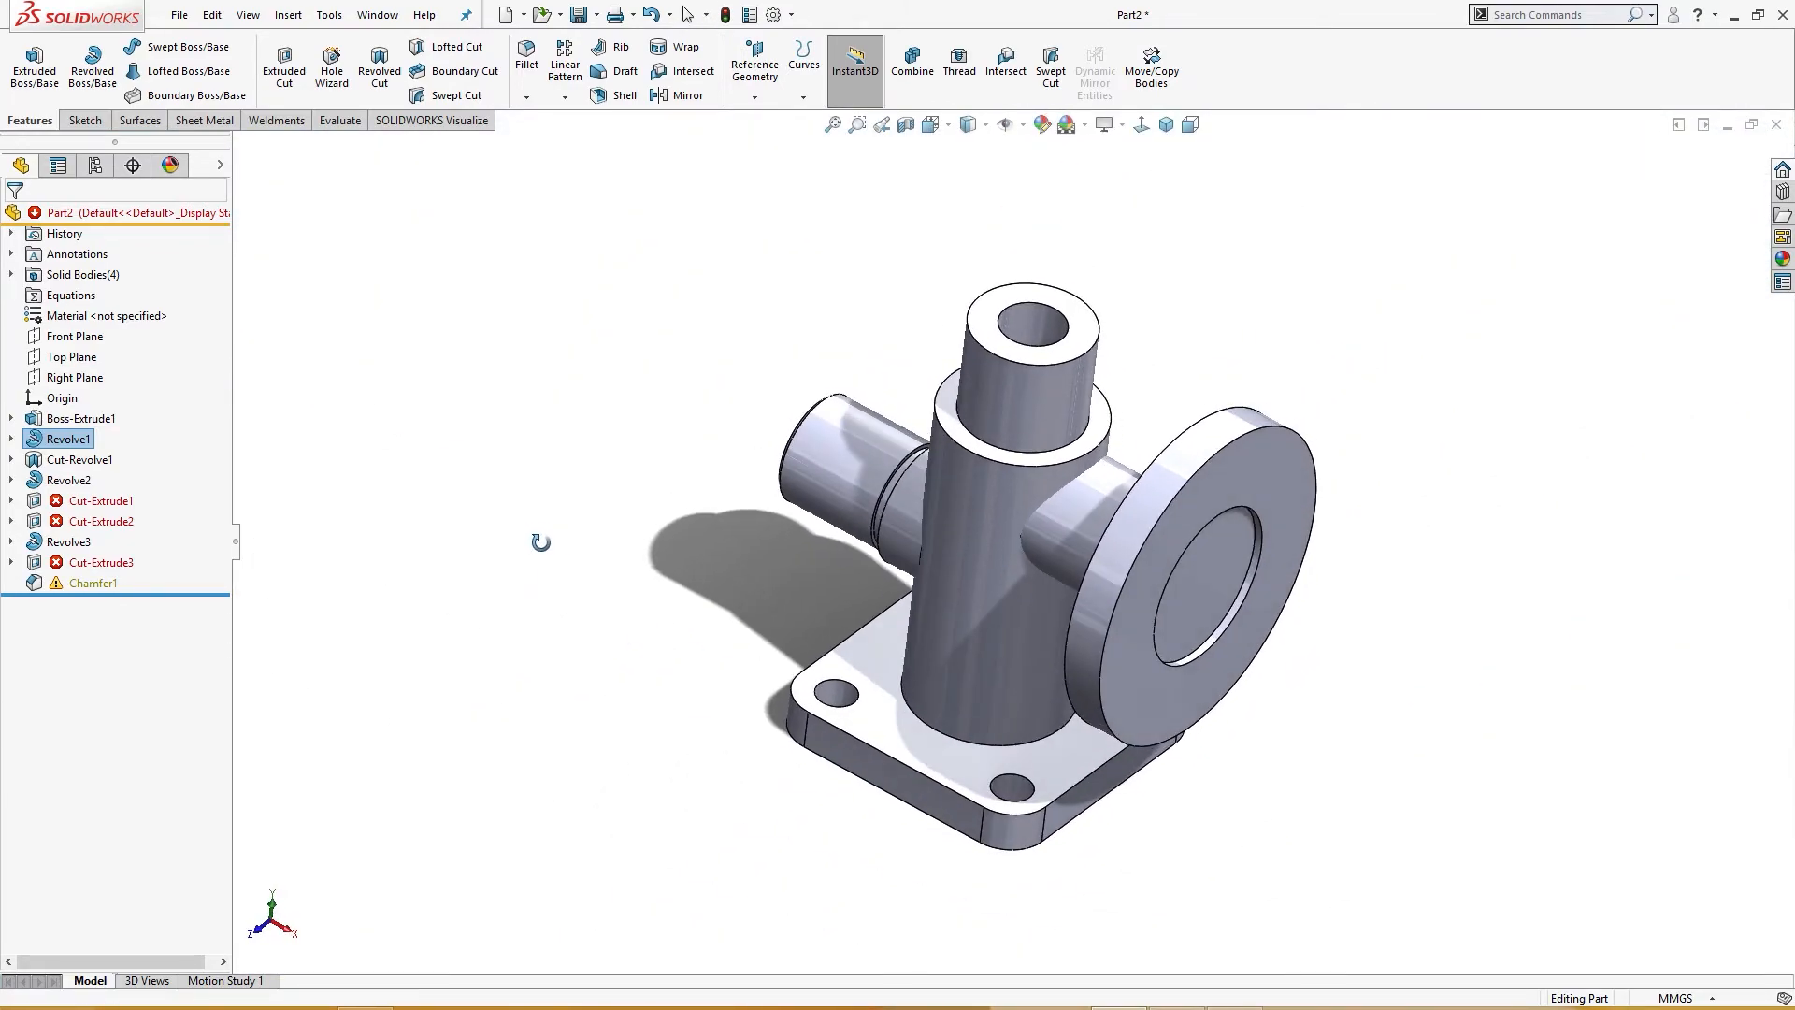
pyautogui.click(111, 510)
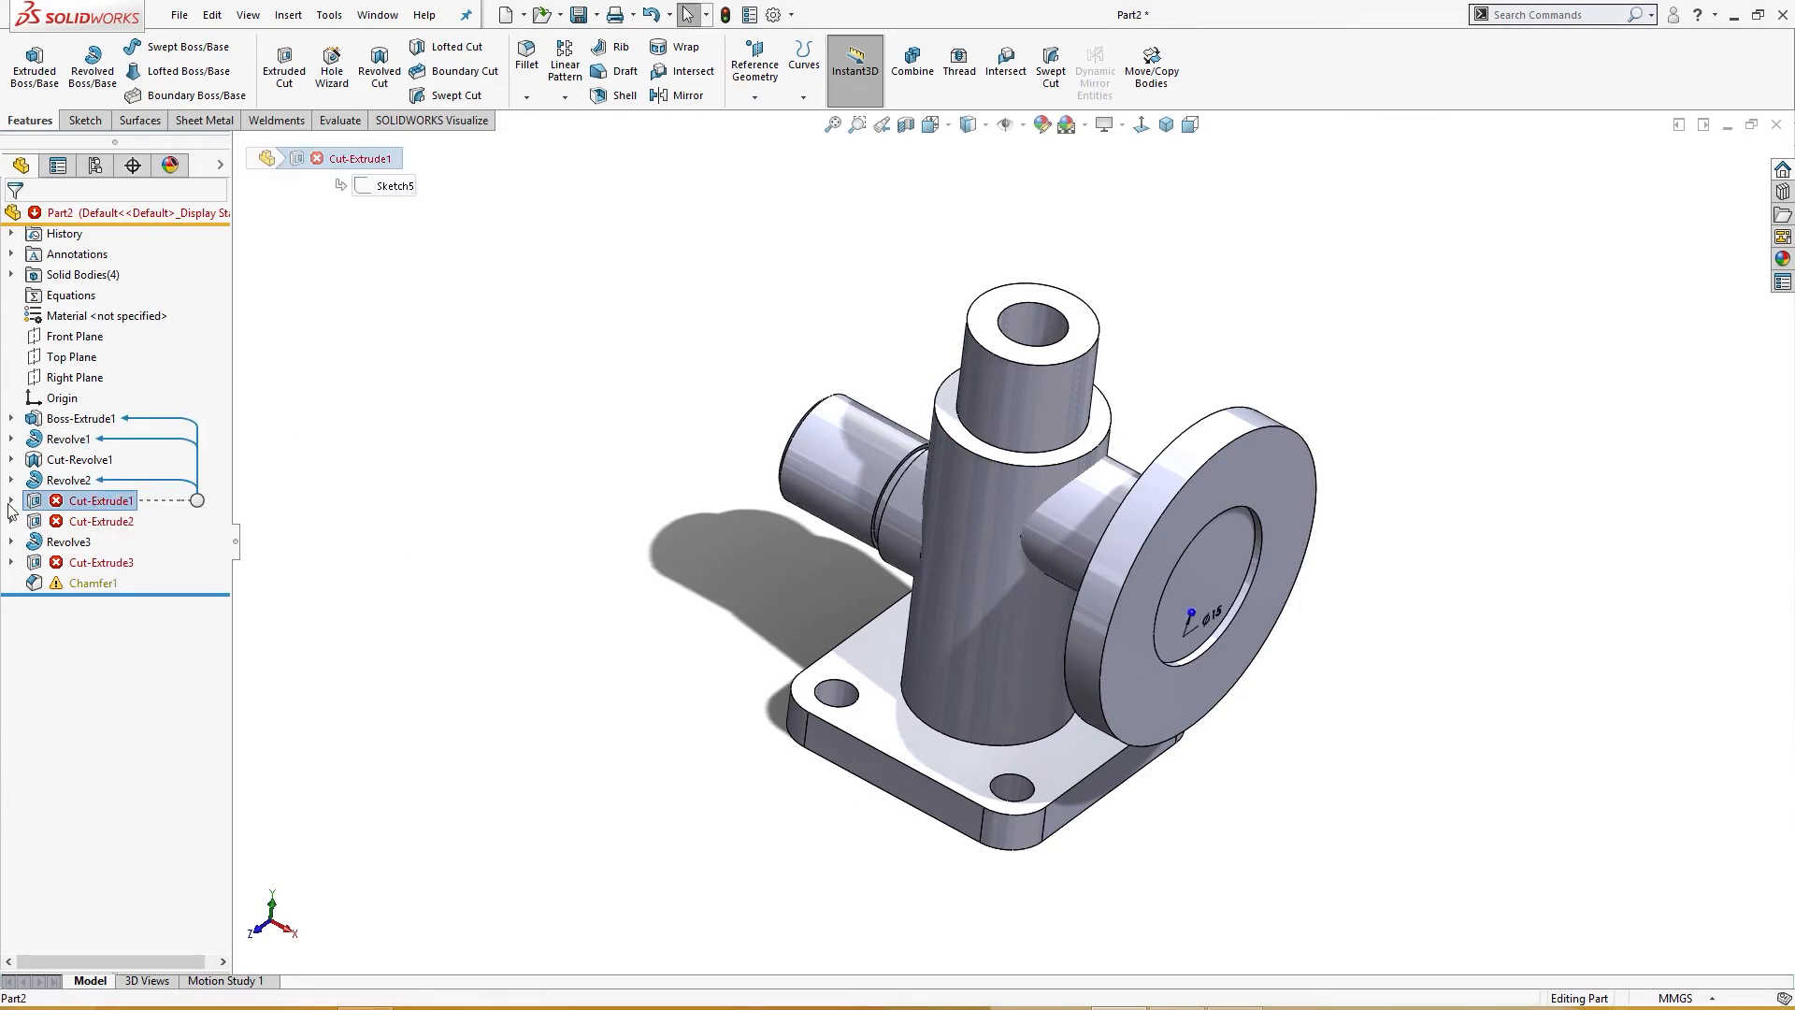
pyautogui.click(12, 502)
pyautogui.click(89, 502)
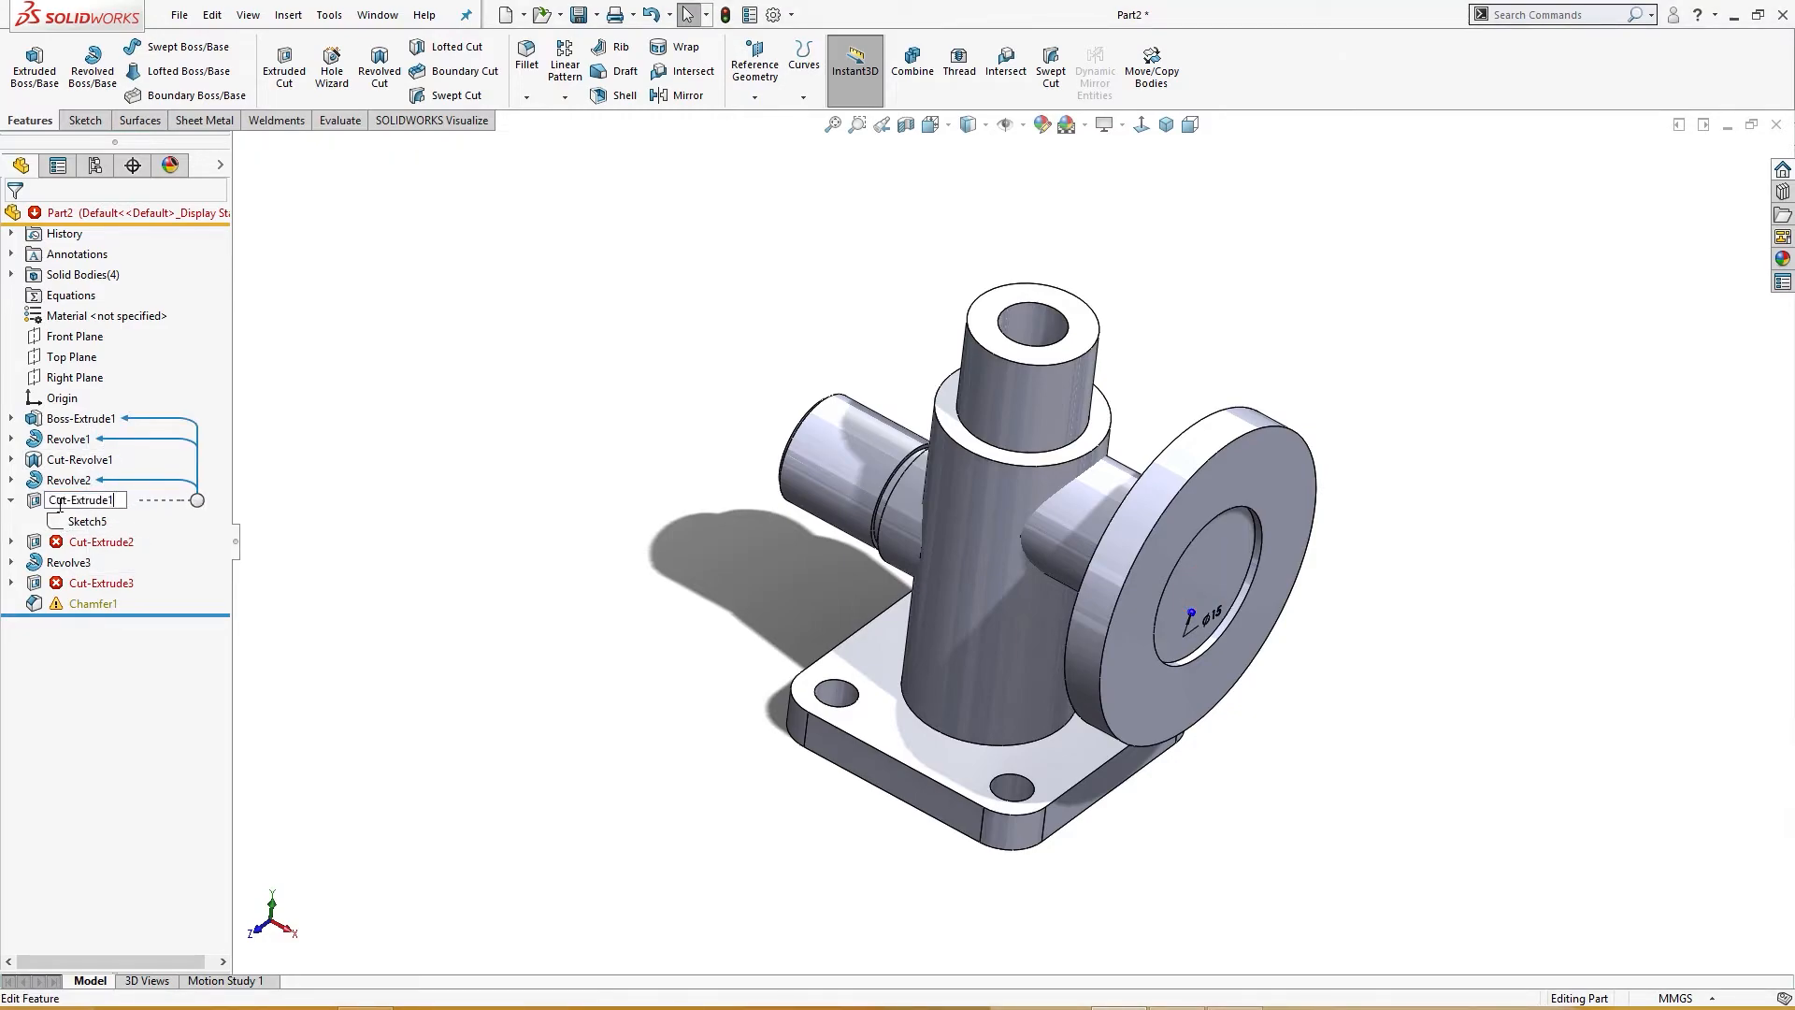
pyautogui.click(96, 523)
pyautogui.click(80, 503)
pyautogui.click(87, 461)
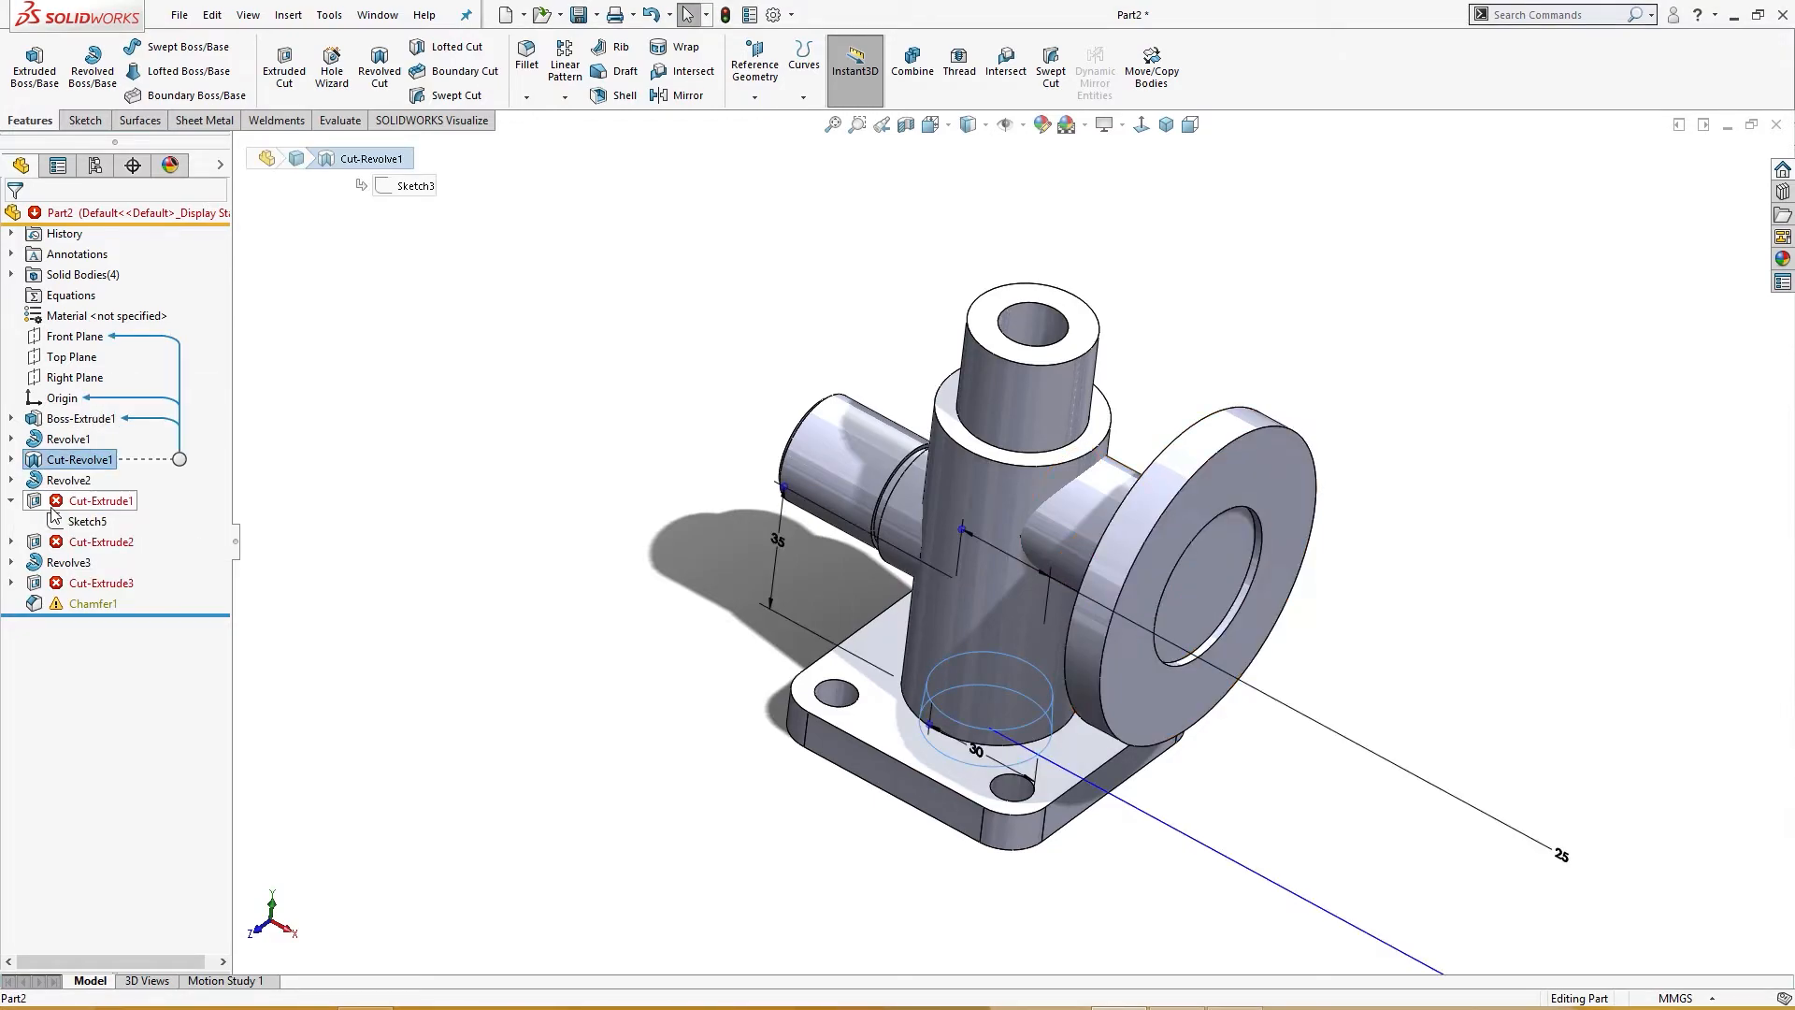
pyautogui.click(56, 503)
# Step: Try to redefine Cut-Extrude1 to end at the flange face, scoped to the Revolve2 body instead of Cut-Revolve1
pyautogui.click(71, 449)
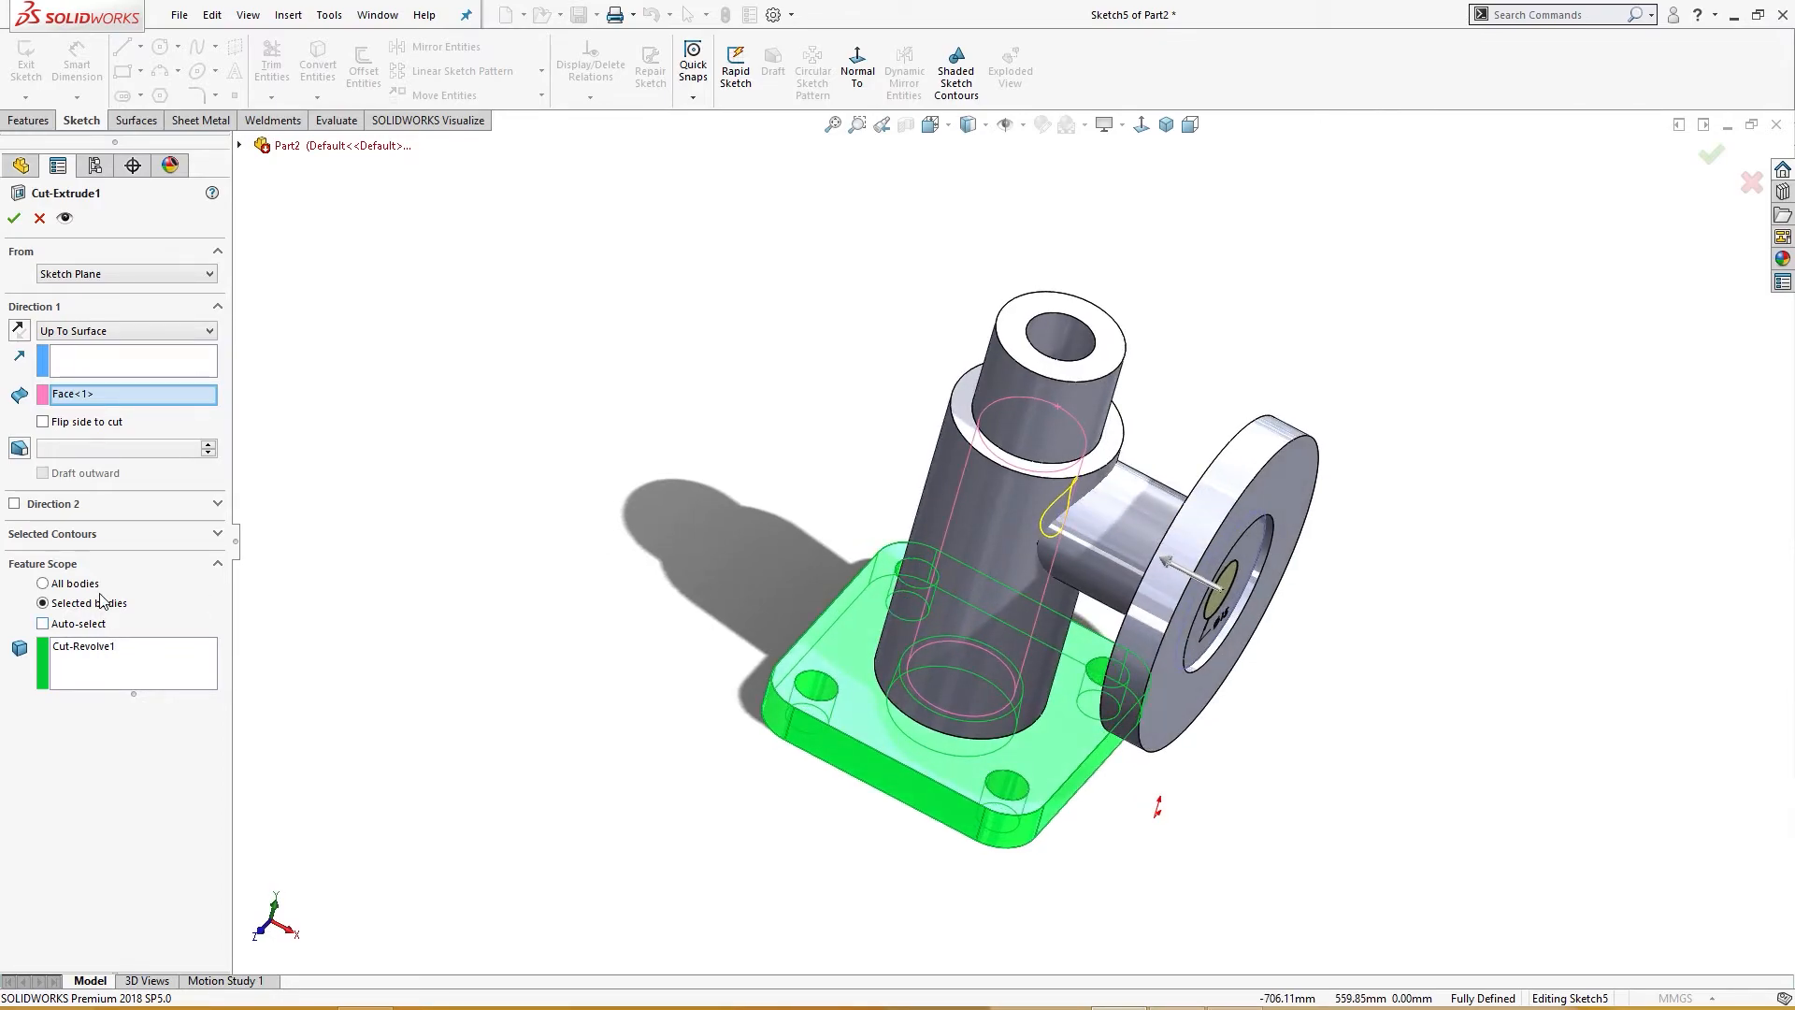
pyautogui.click(1169, 581)
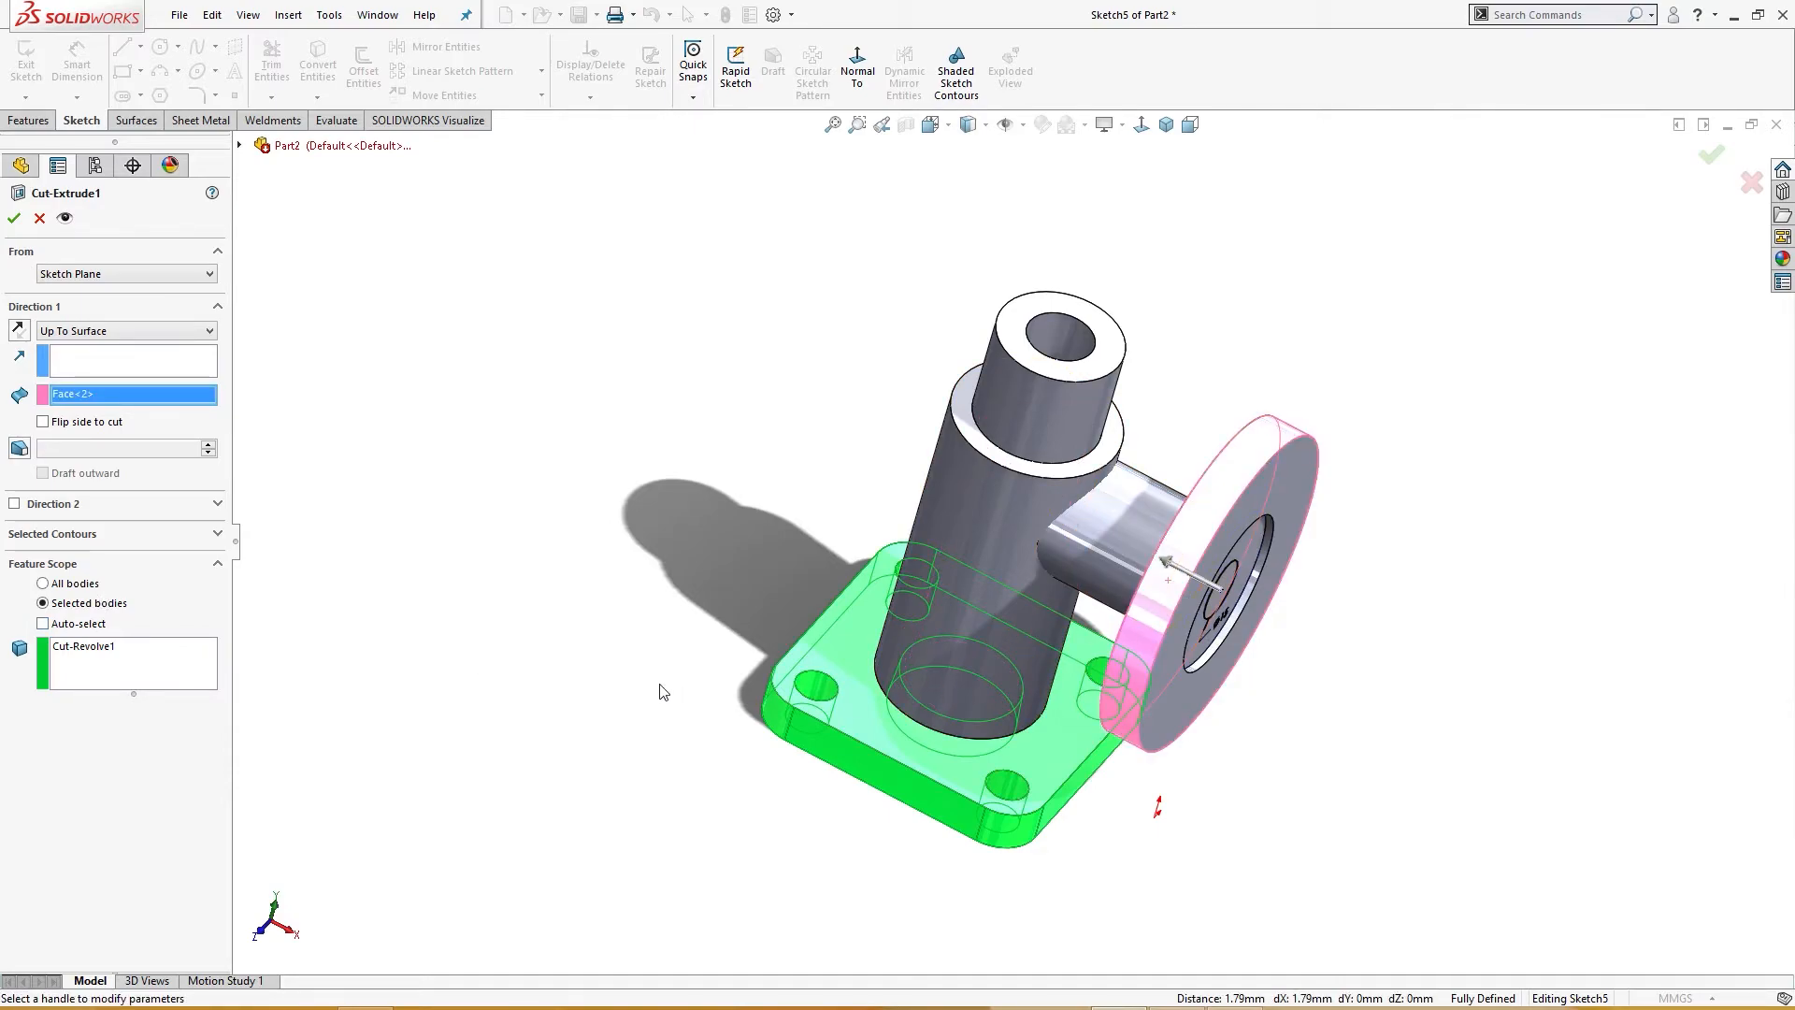
pyautogui.click(84, 652)
pyautogui.rightClick(84, 651)
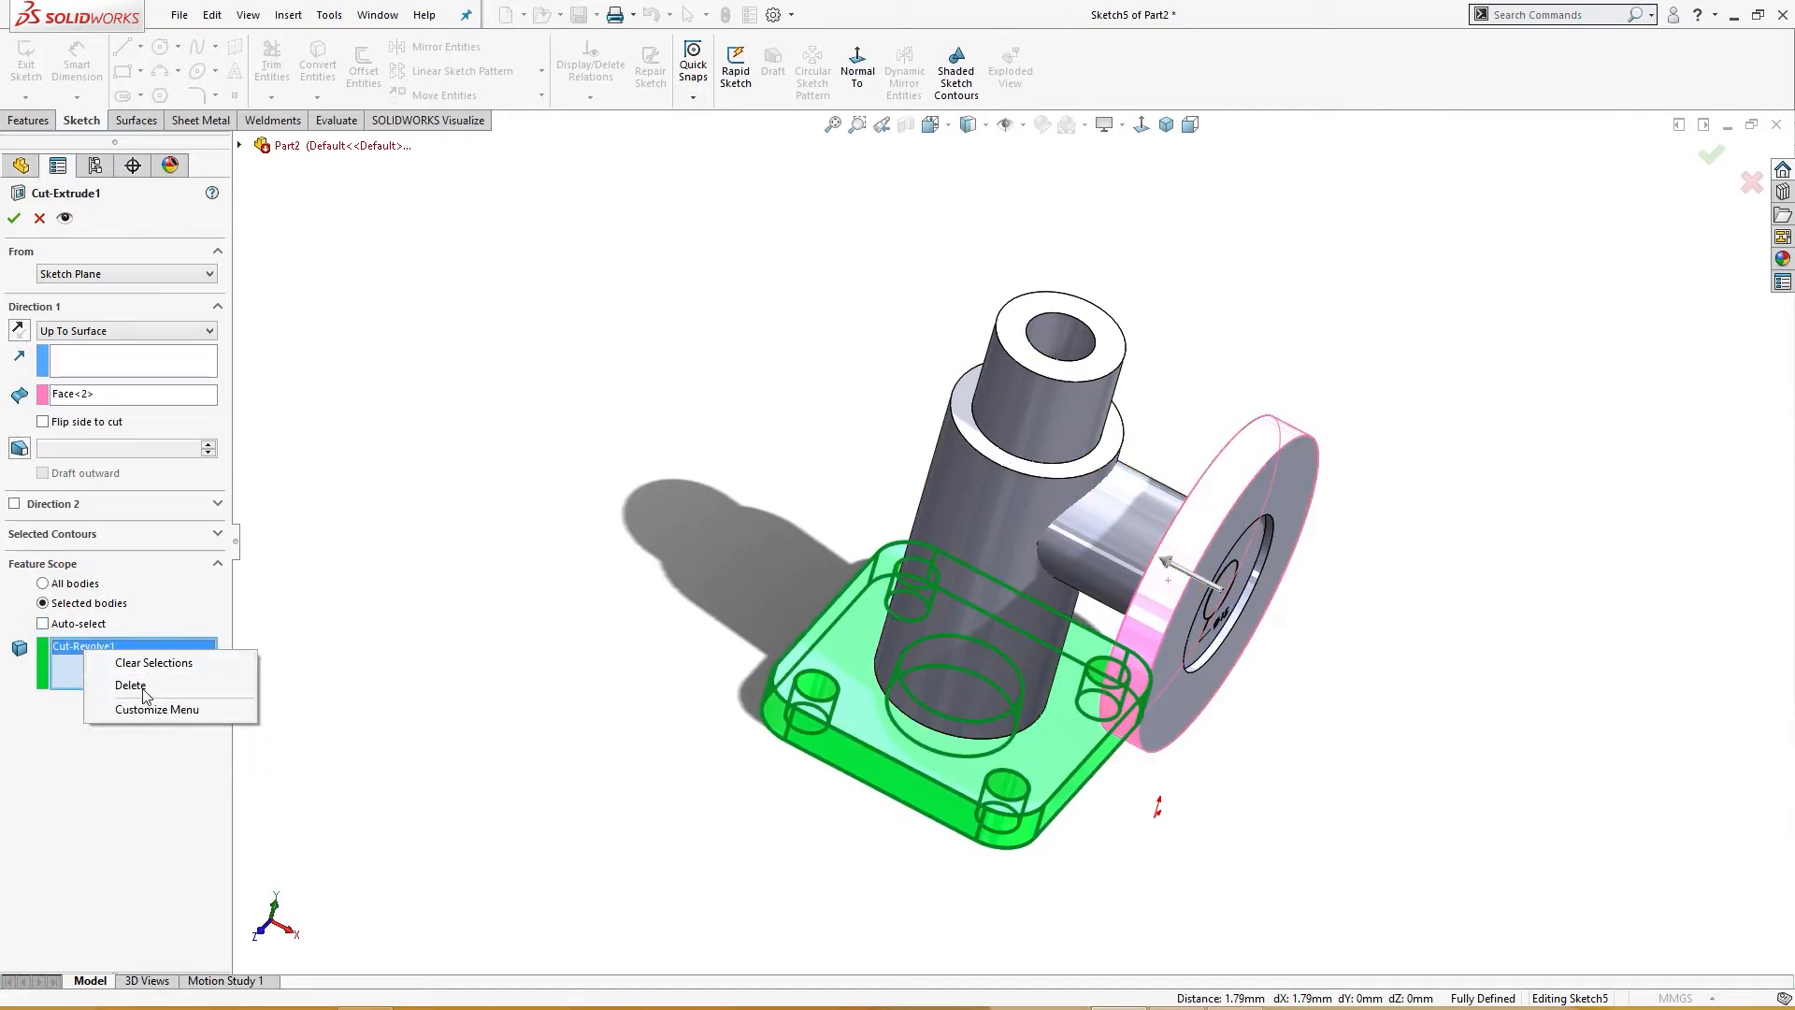
pyautogui.click(146, 689)
pyautogui.click(1211, 582)
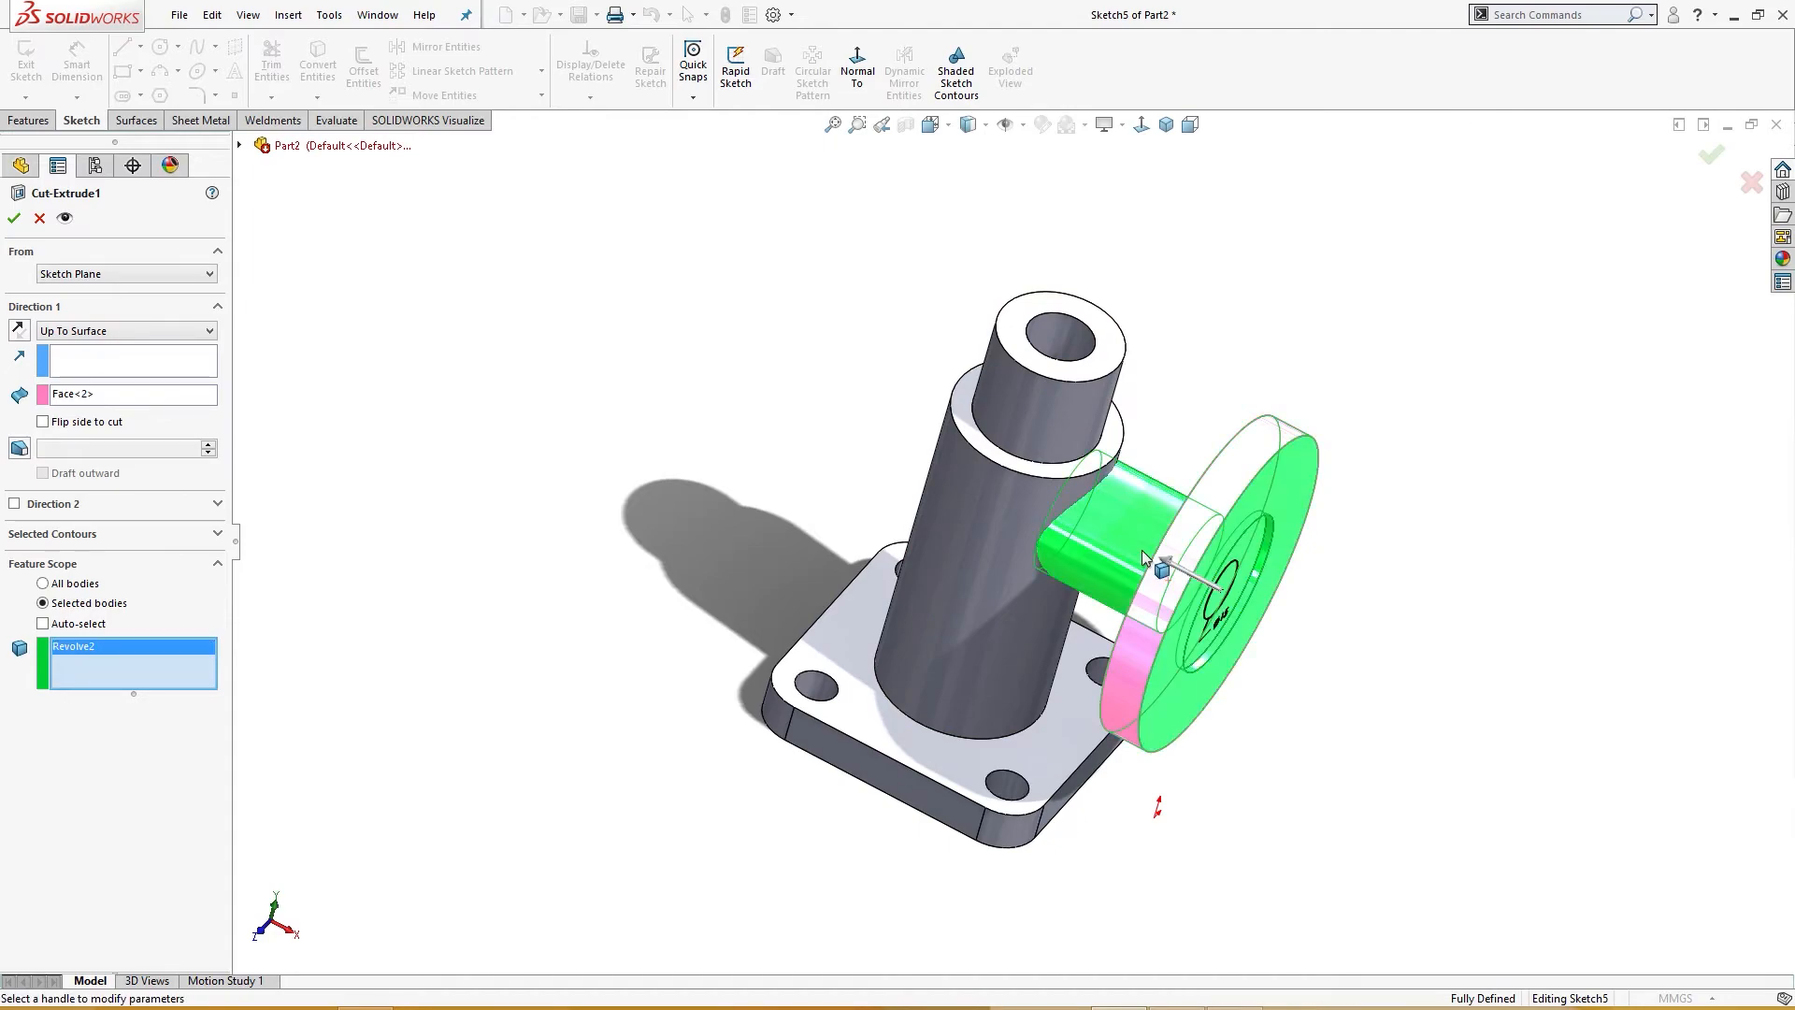
pyautogui.moveTo(605, 682); pyautogui.dragTo(629, 690, button='middle')
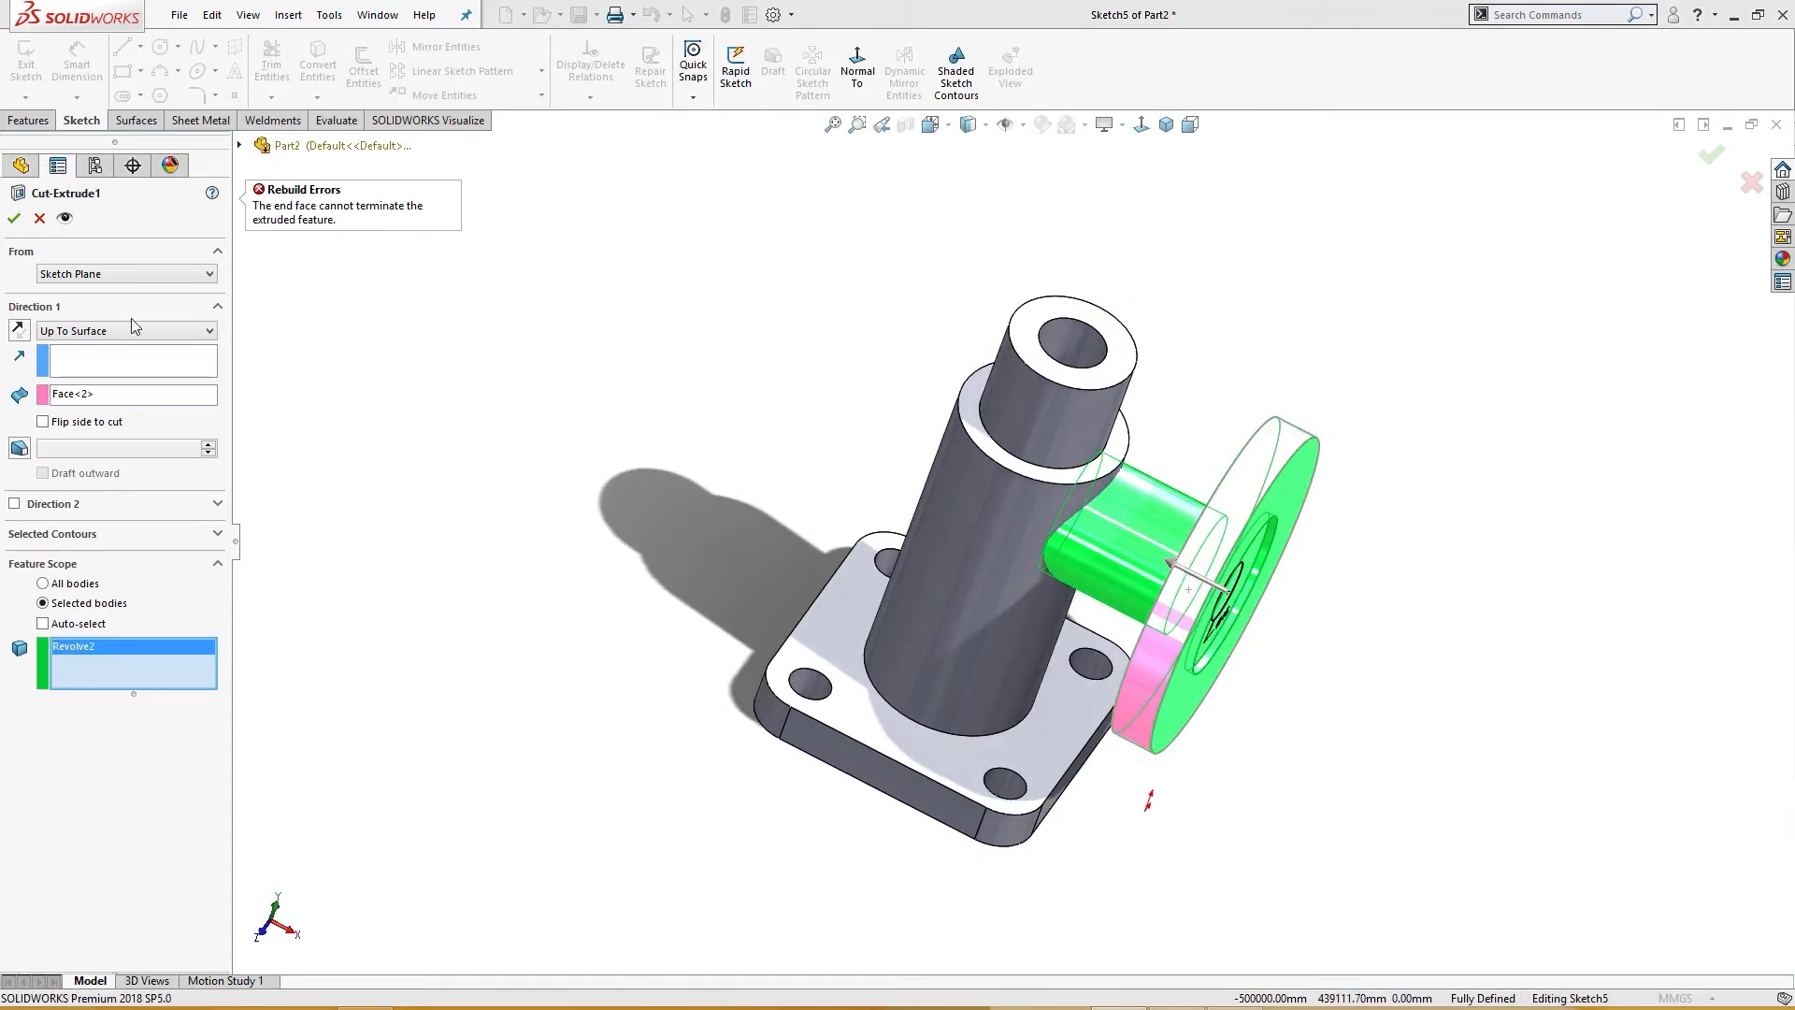
pyautogui.click(14, 222)
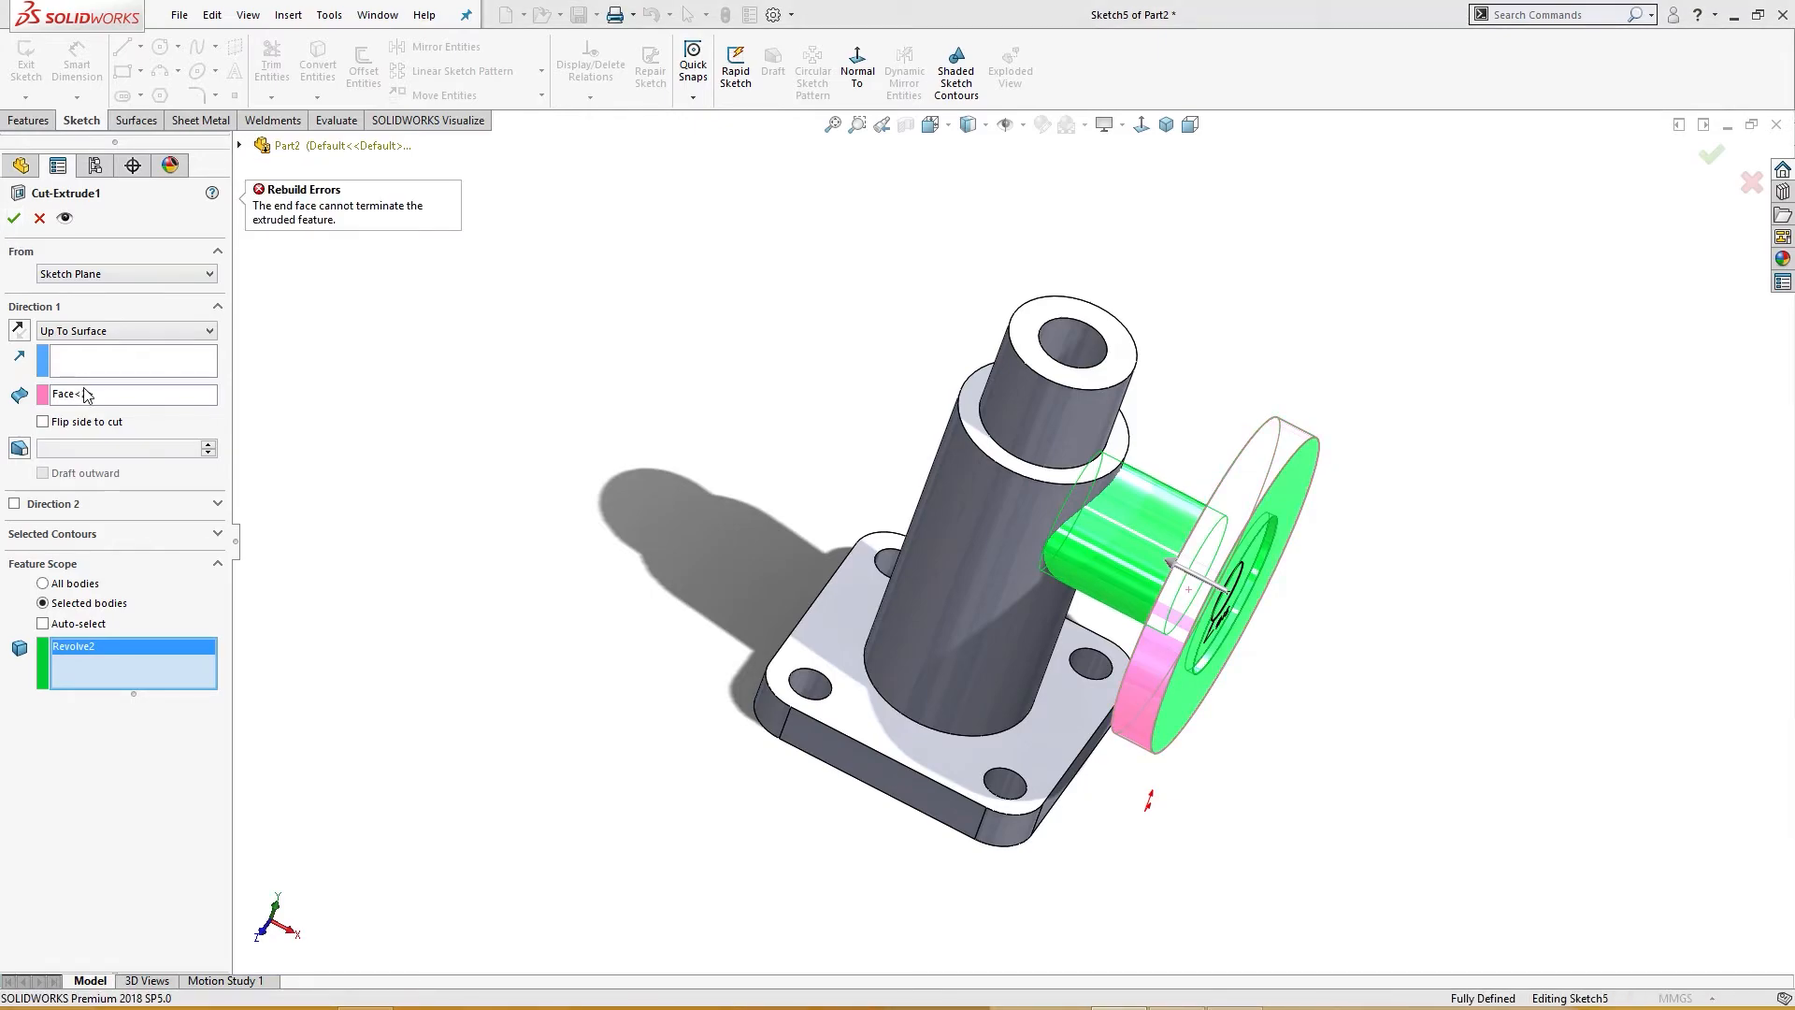
# Step: Try to apply Cut-Extrude1 again after clearing its end face selection
pyautogui.click(85, 395)
pyautogui.rightClick(85, 396)
pyautogui.click(122, 427)
pyautogui.moveTo(521, 546); pyautogui.dragTo(533, 553, button='middle')
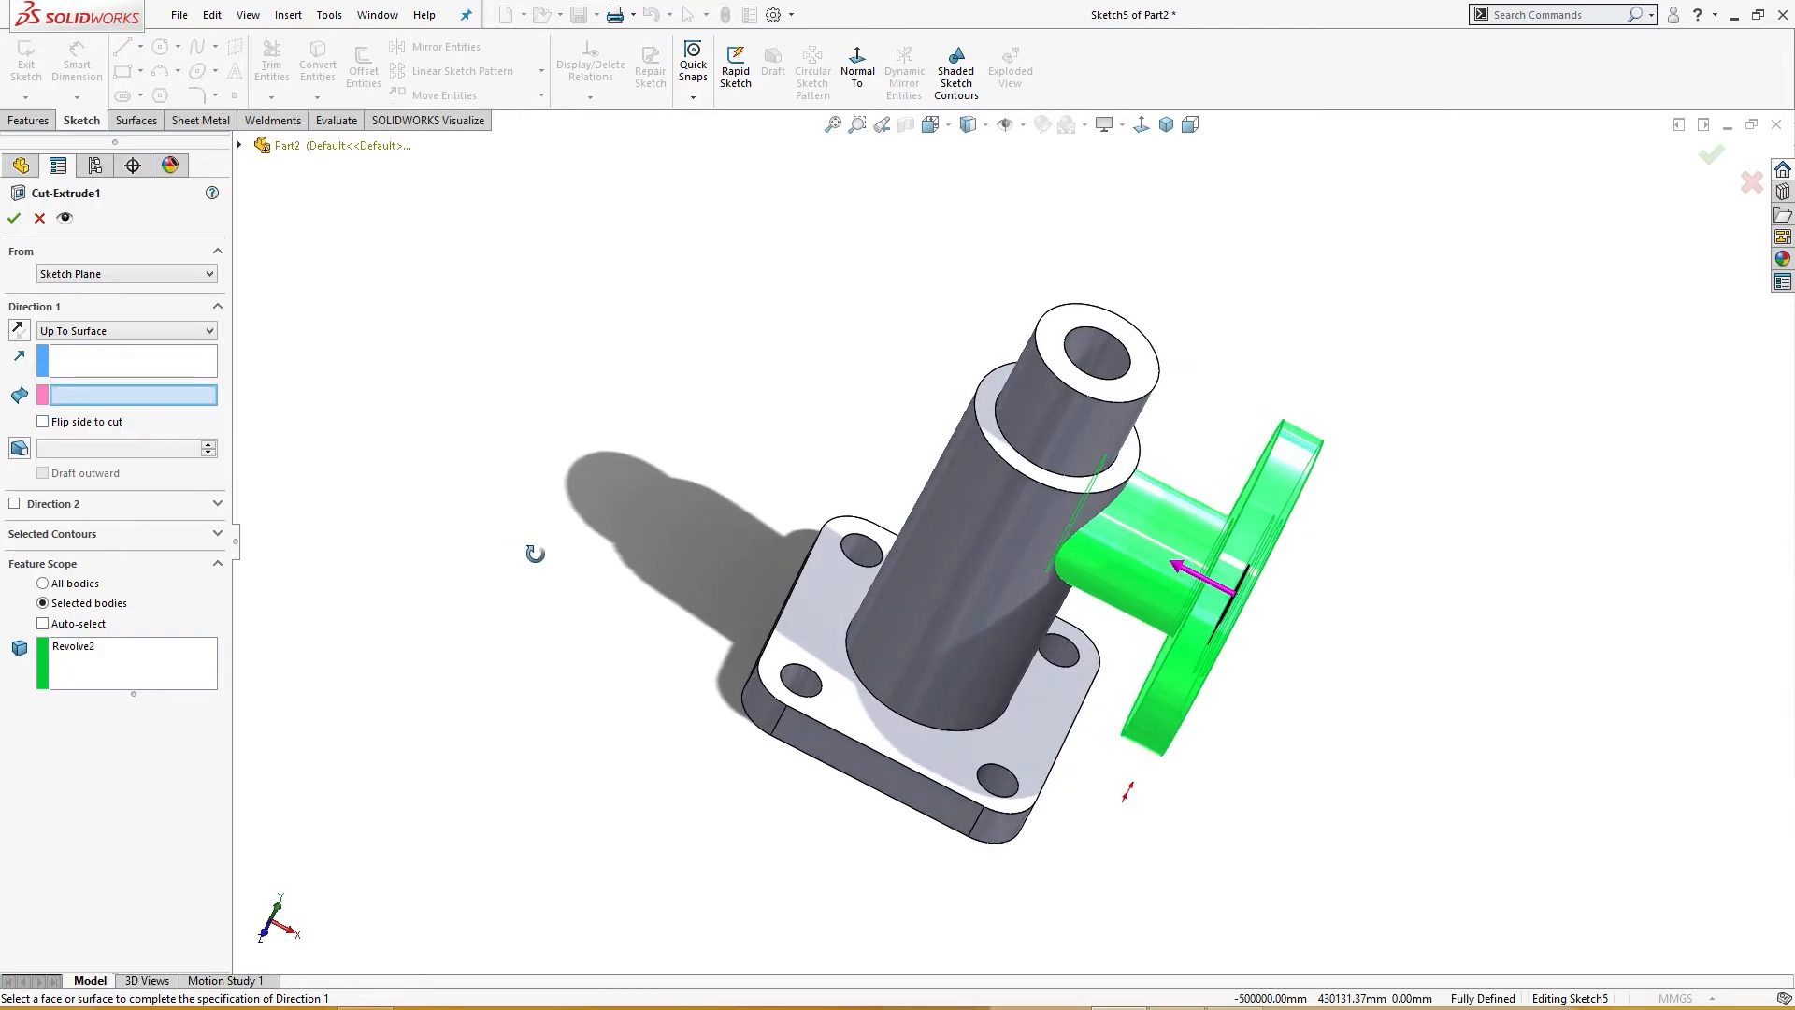
pyautogui.click(15, 218)
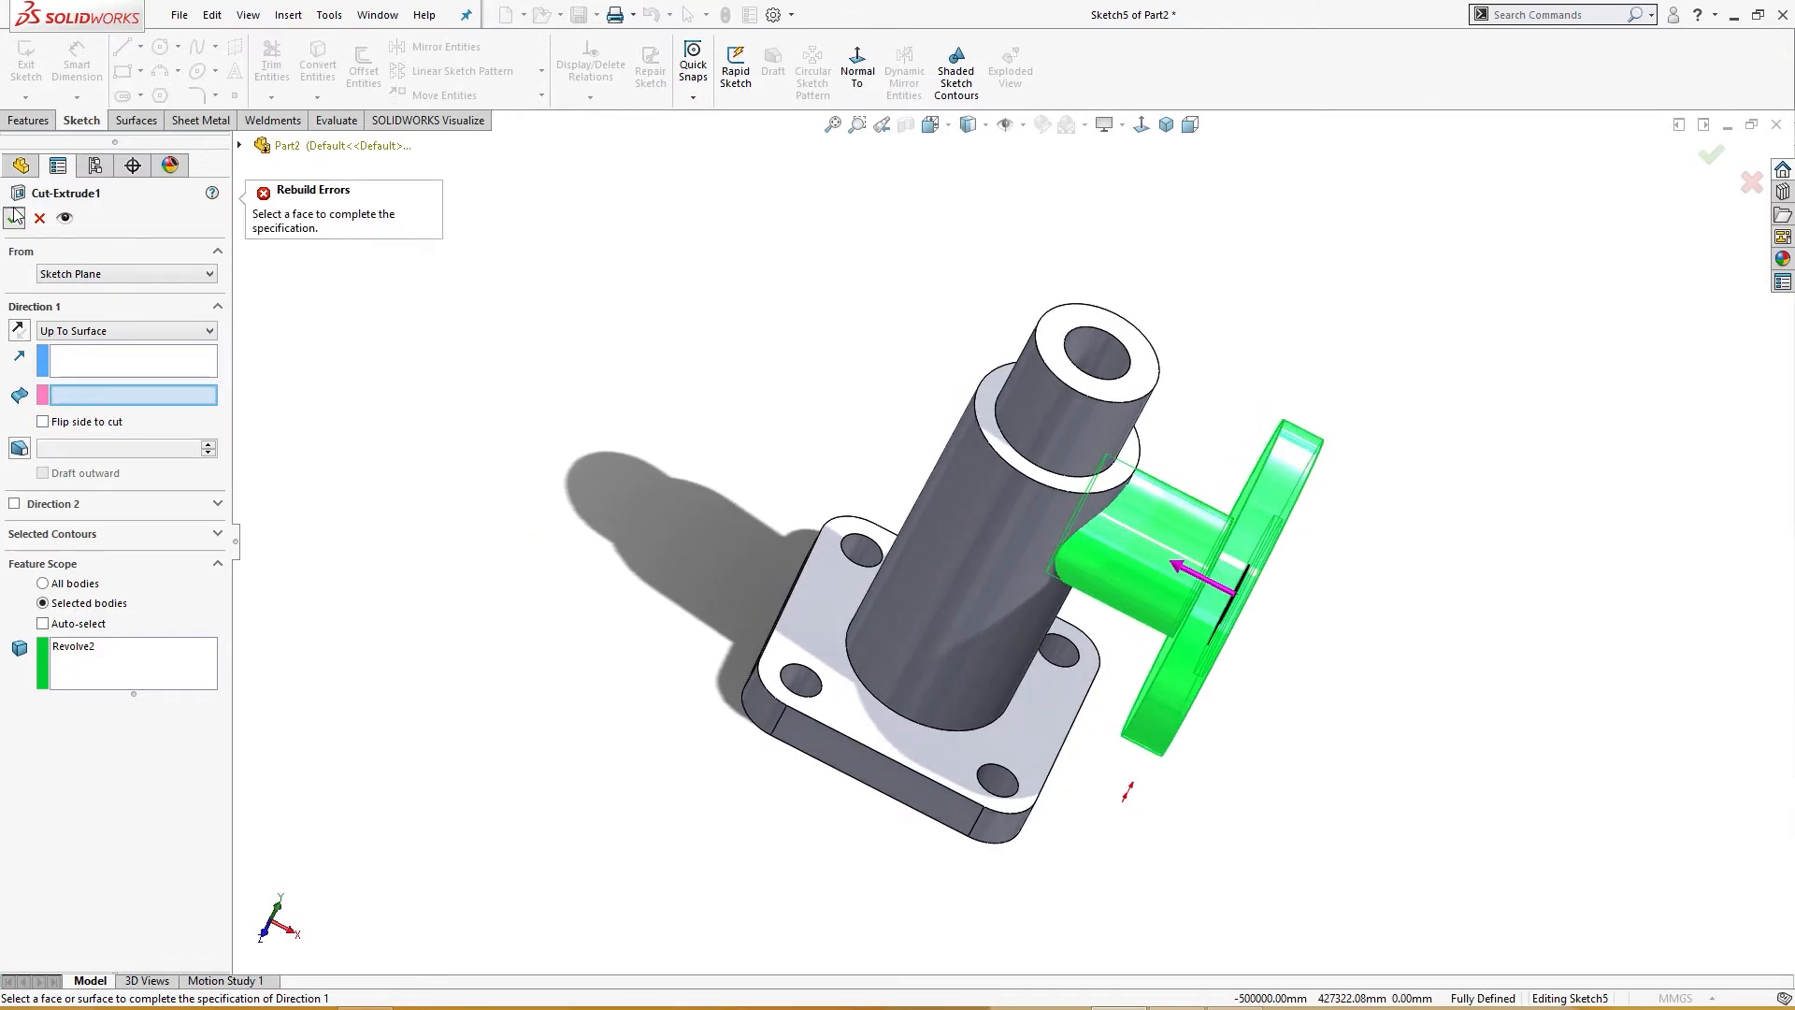
# Step: Try different Cut-Extrude1 feature scope options, reselect the Revolve2 body, and cancel the edit
pyautogui.moveTo(258, 386); pyautogui.dragTo(187, 320, button='middle')
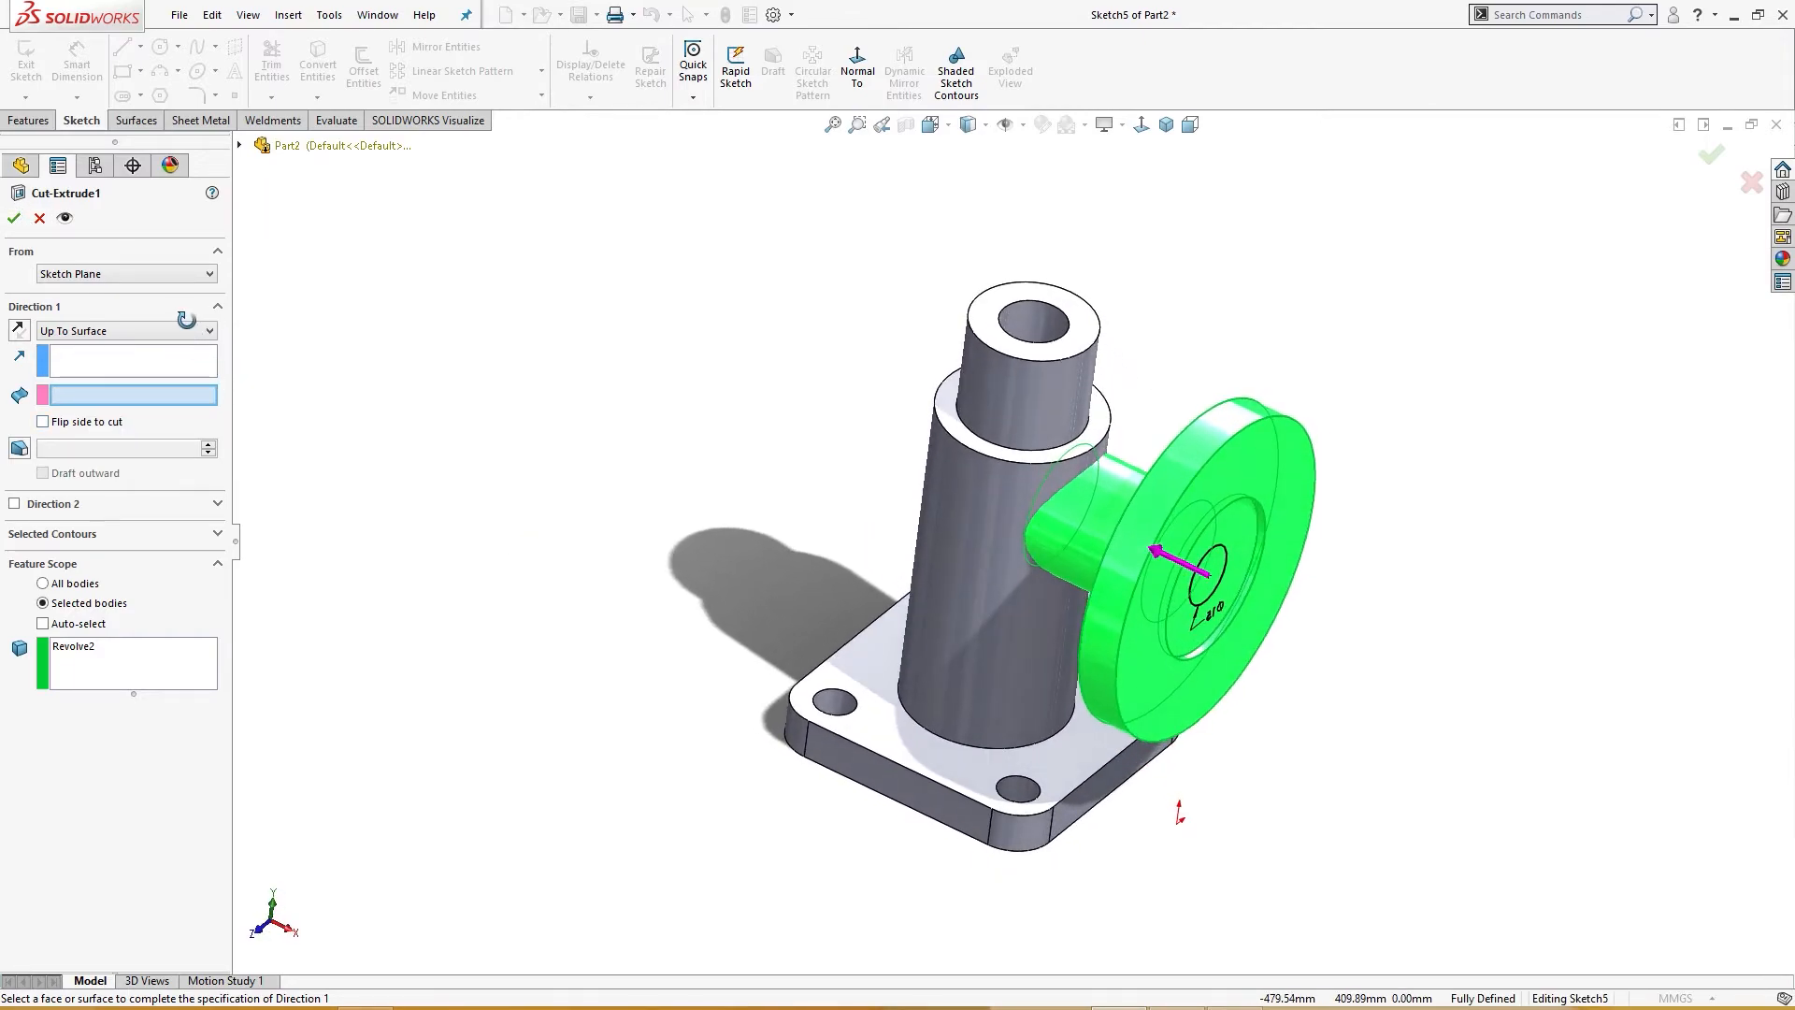
pyautogui.click(66, 625)
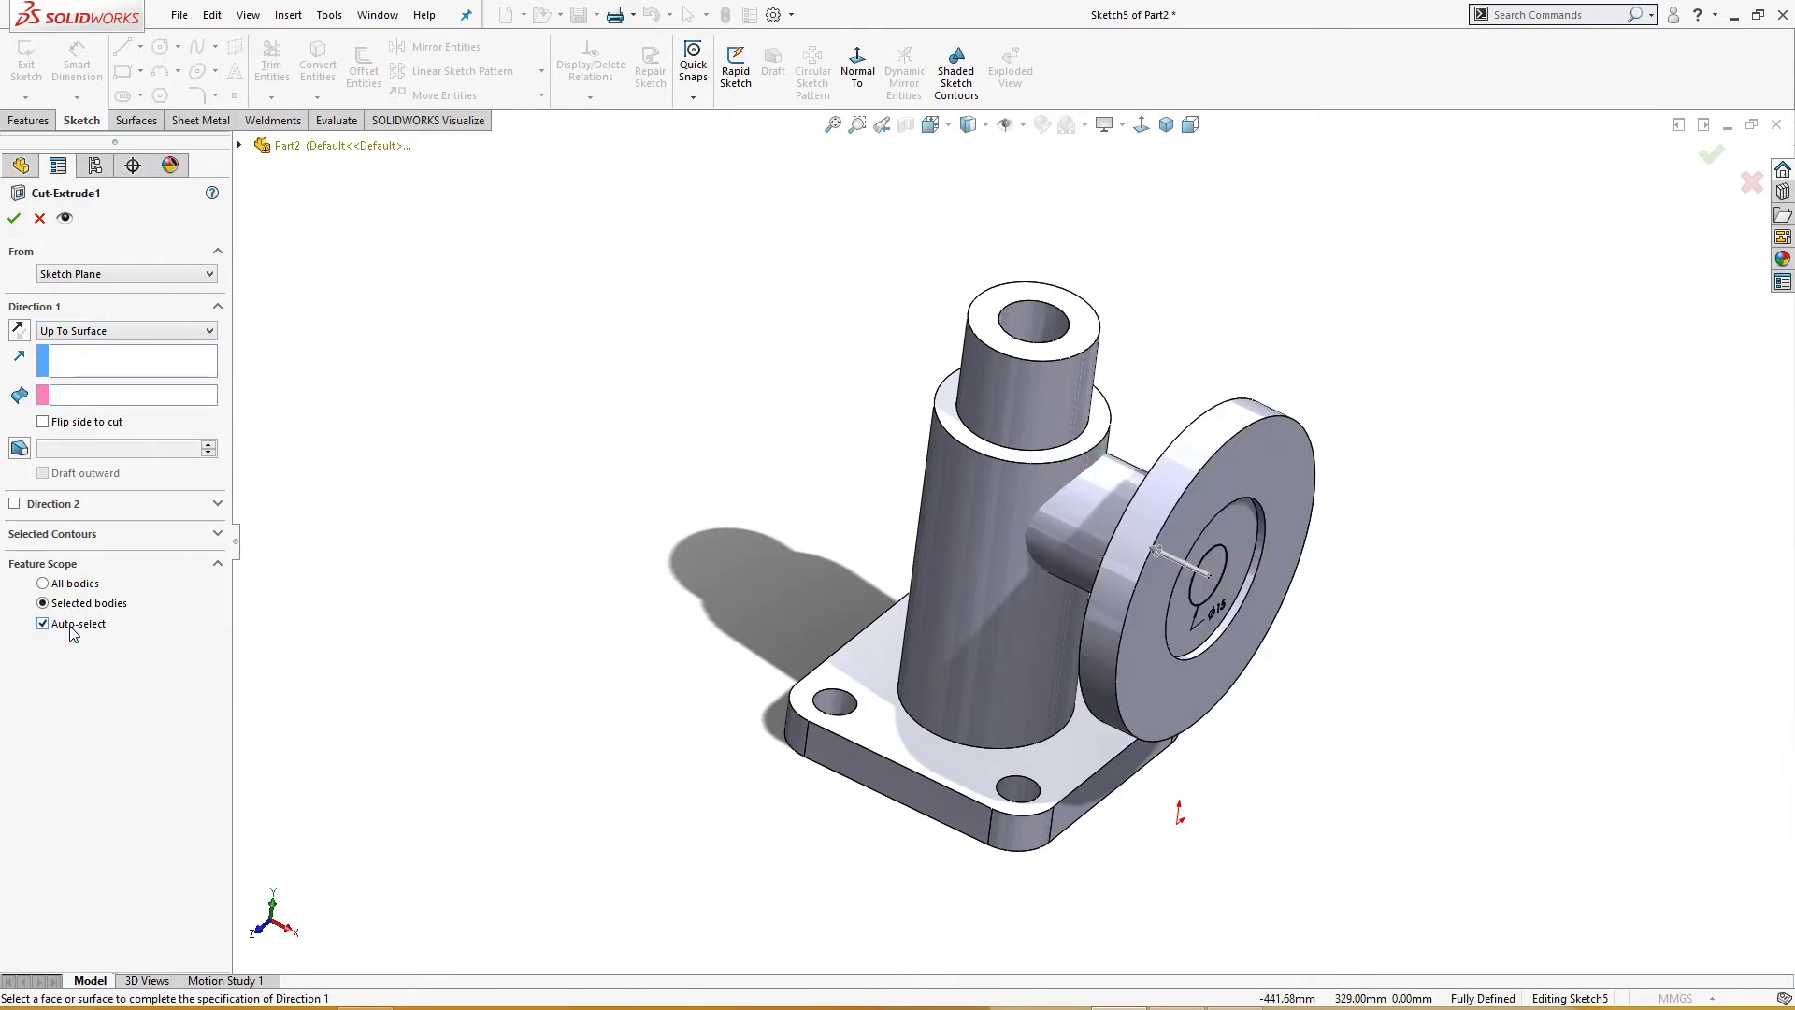
pyautogui.click(76, 585)
pyautogui.moveTo(292, 614); pyautogui.dragTo(89, 626, button='middle')
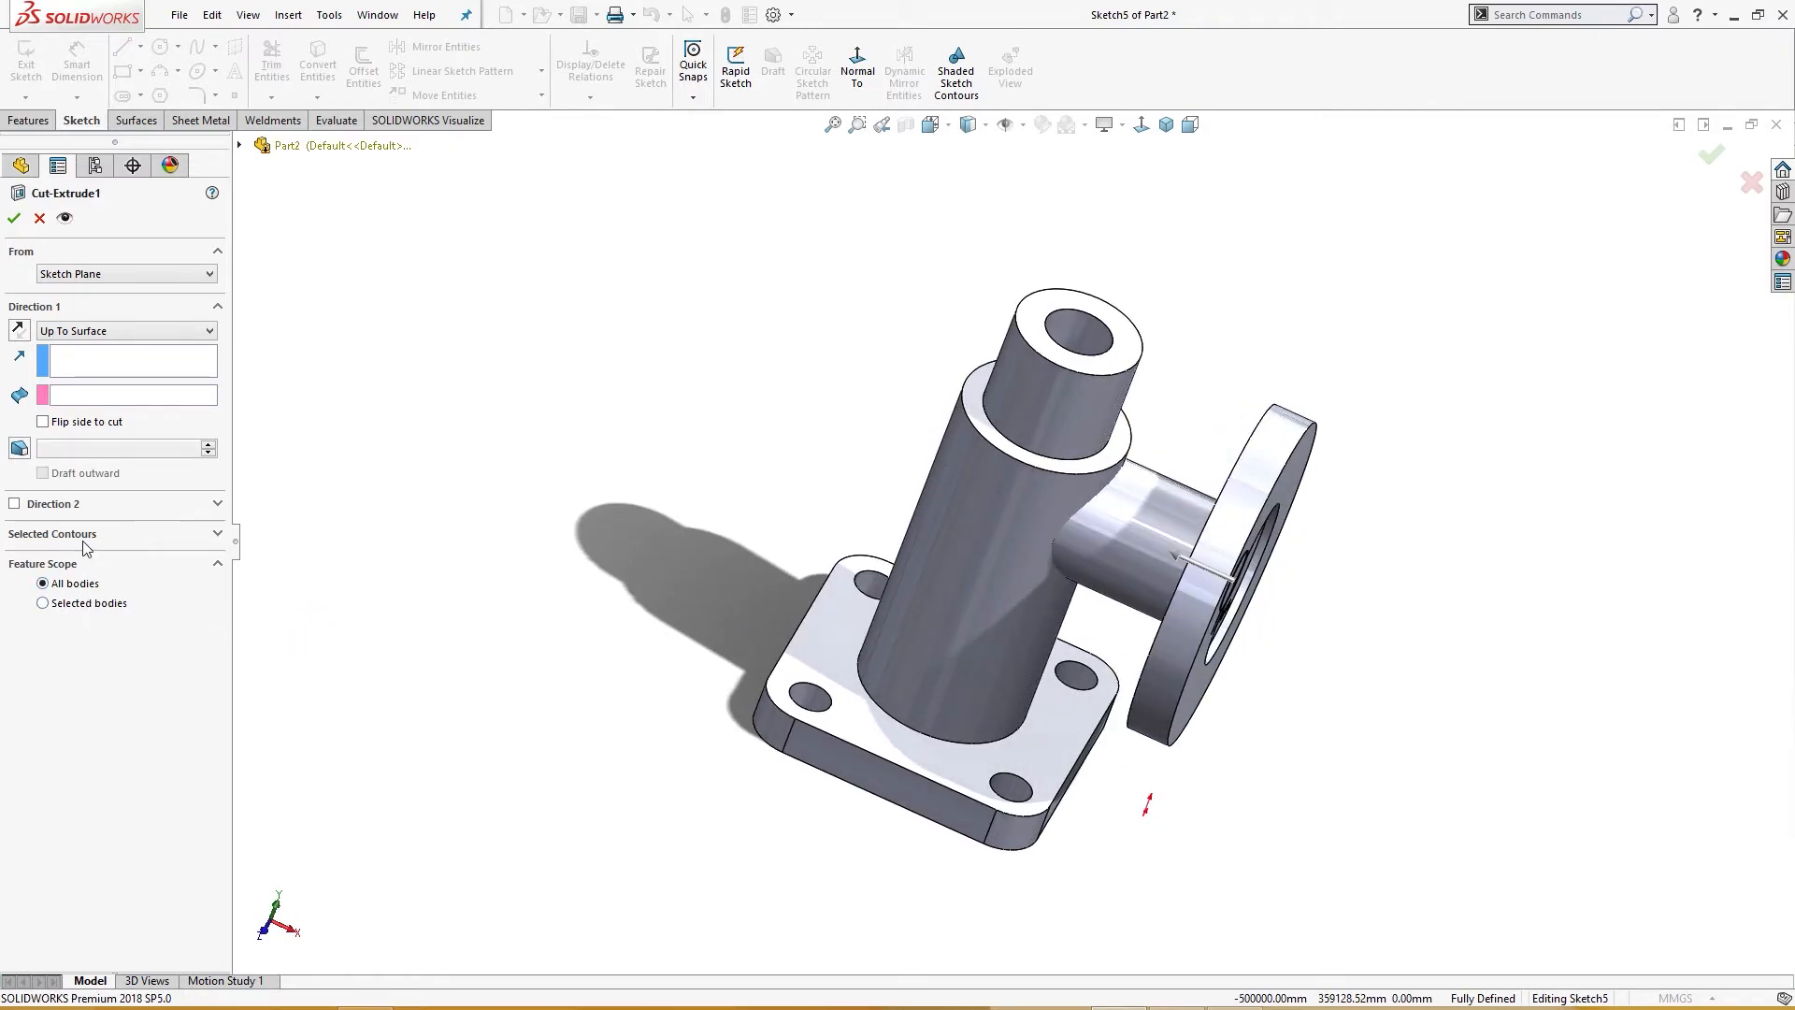
pyautogui.click(43, 603)
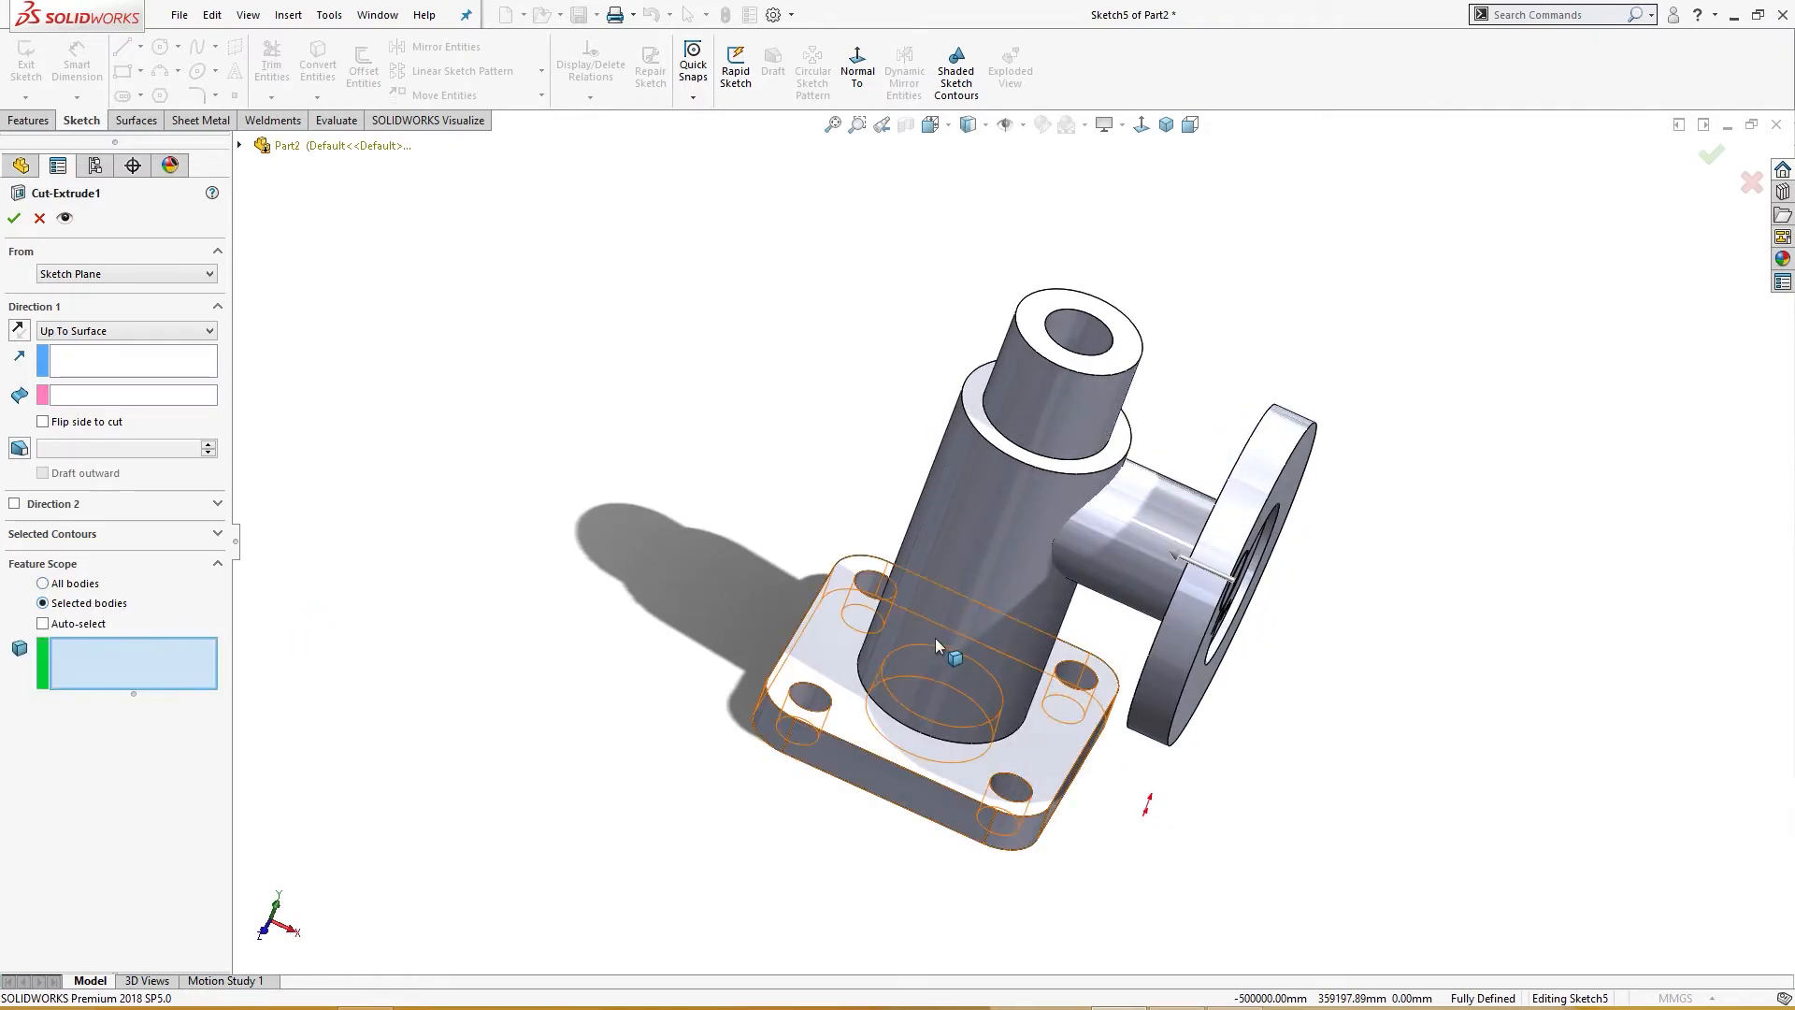
pyautogui.click(1119, 547)
pyautogui.moveTo(870, 617); pyautogui.dragTo(593, 589, button='middle')
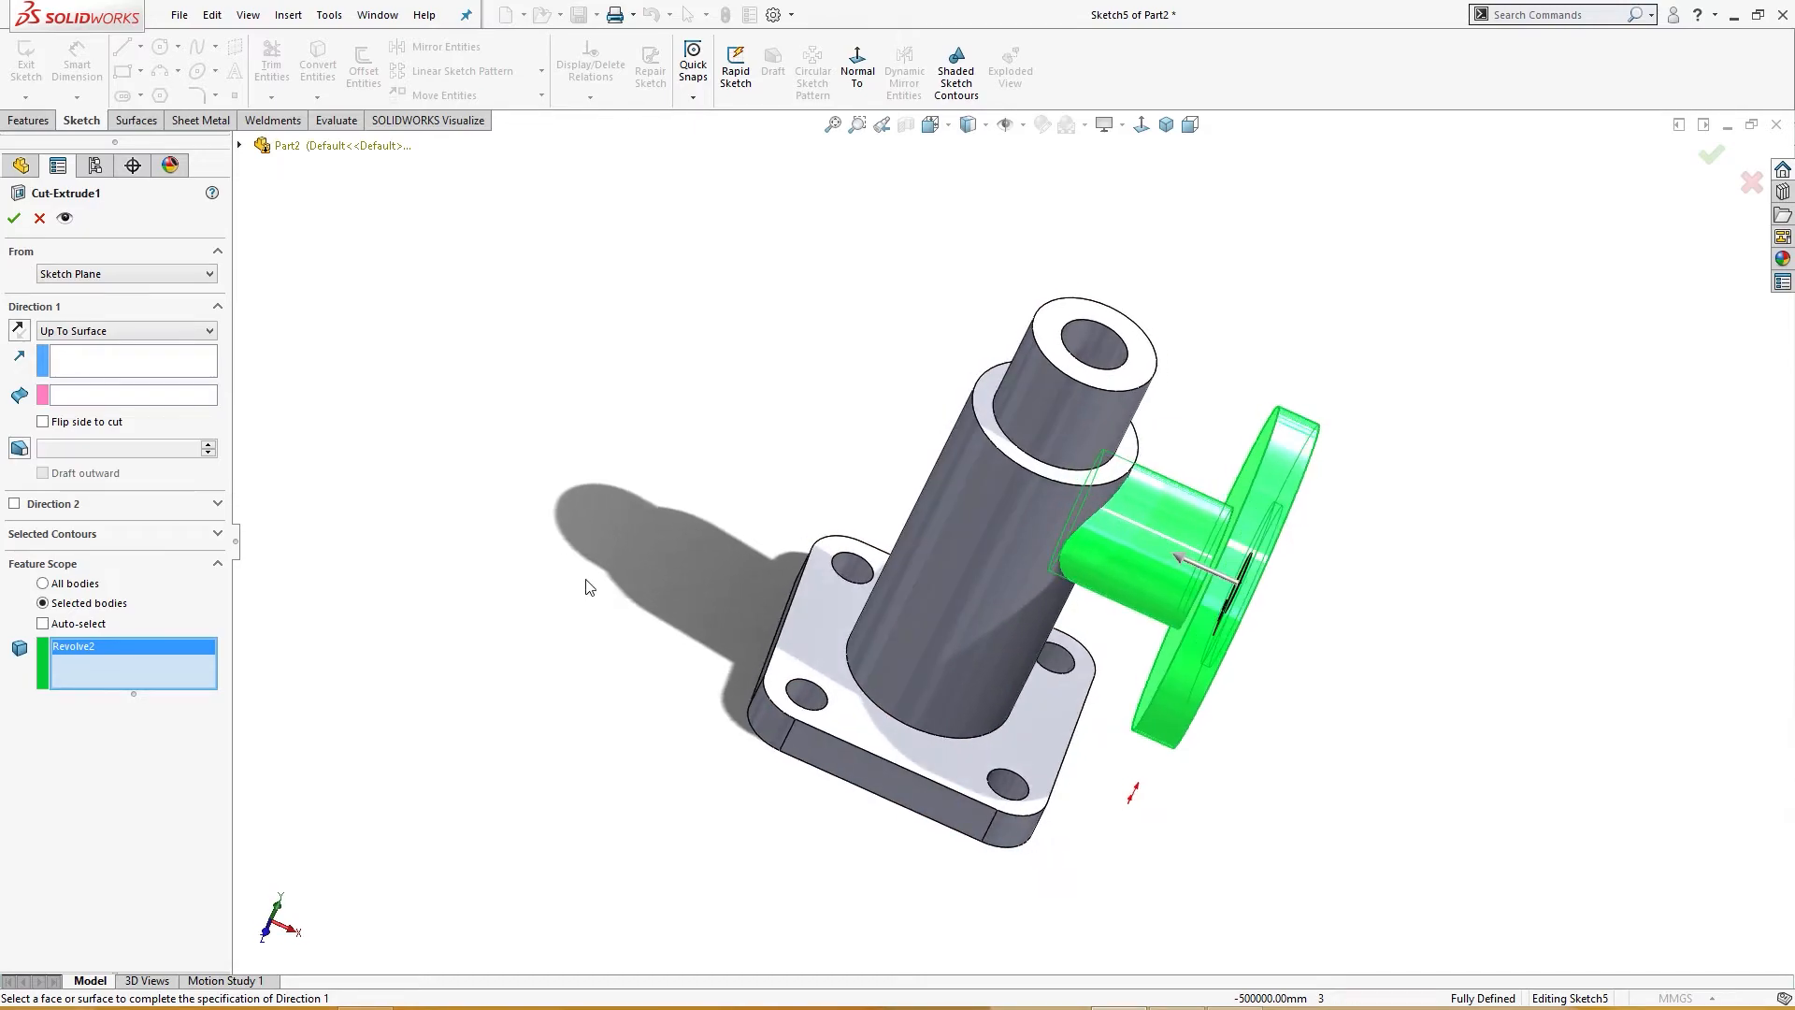
pyautogui.click(15, 220)
pyautogui.click(15, 221)
pyautogui.click(40, 221)
pyautogui.click(51, 502)
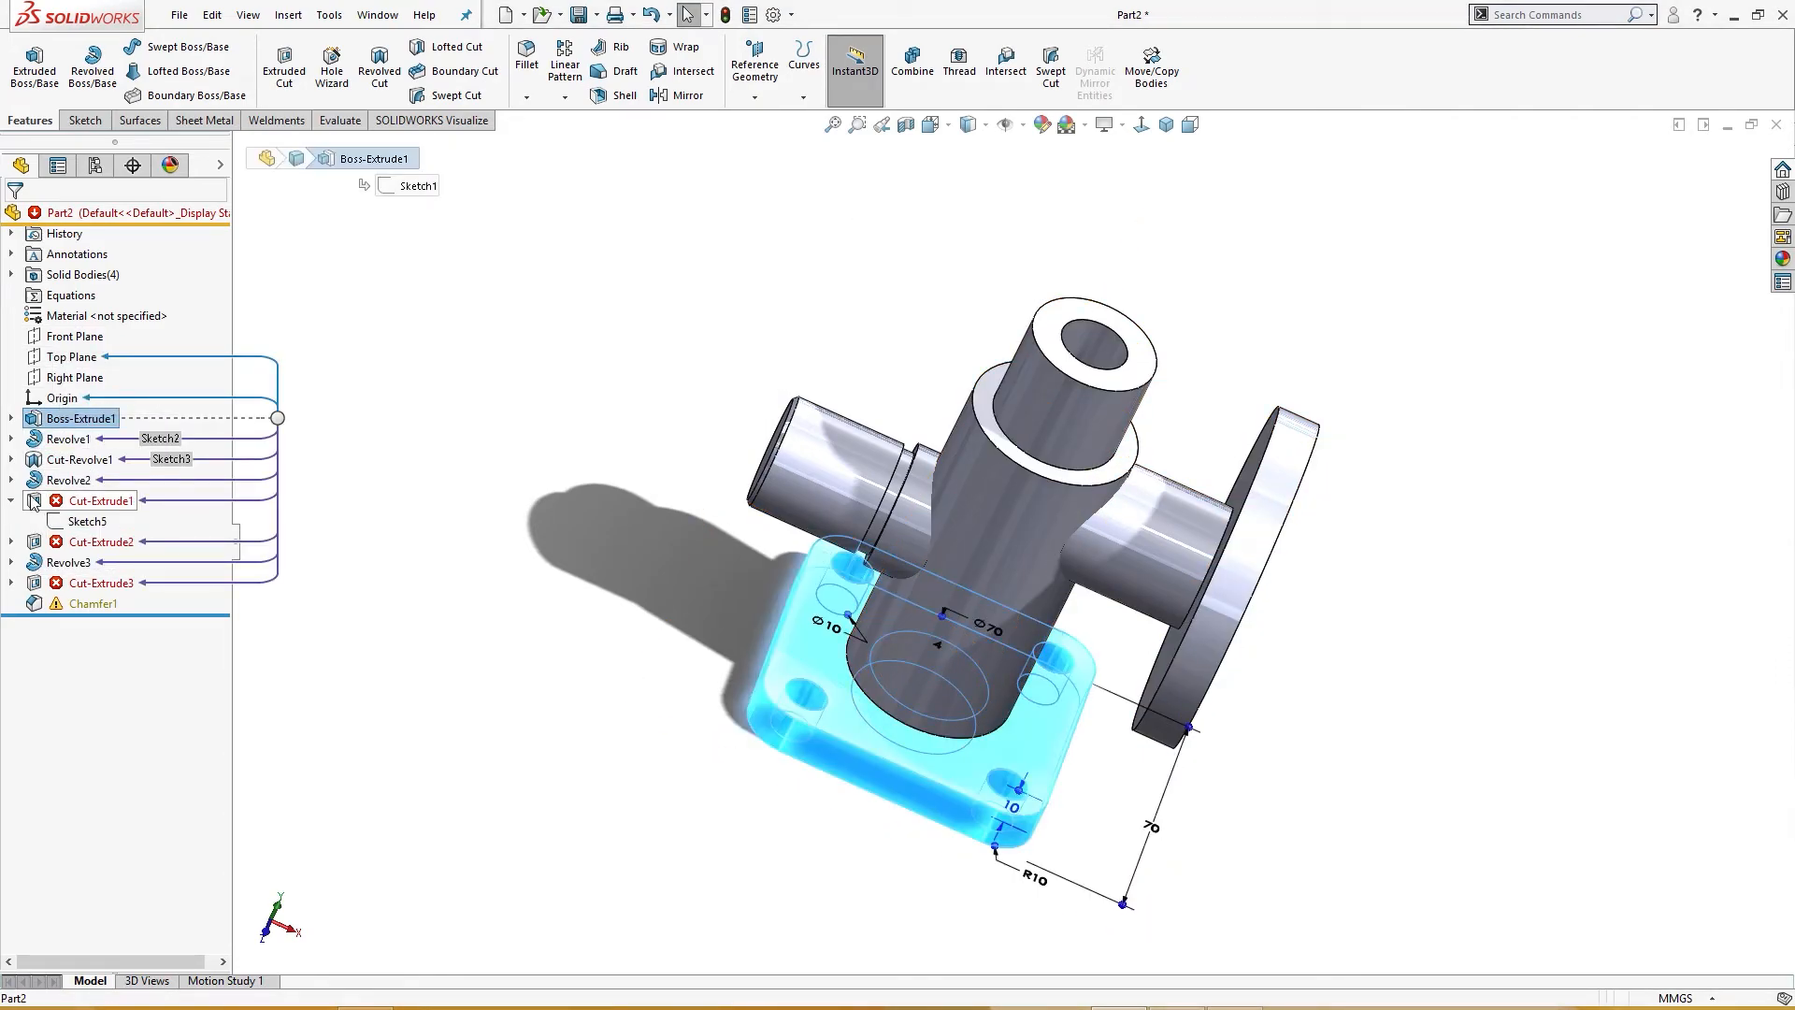
# Step: Redefine Cut-Extrude1 so its feature scope uses the Revolve2 body instead of Cut-Revolve1
pyautogui.click(57, 445)
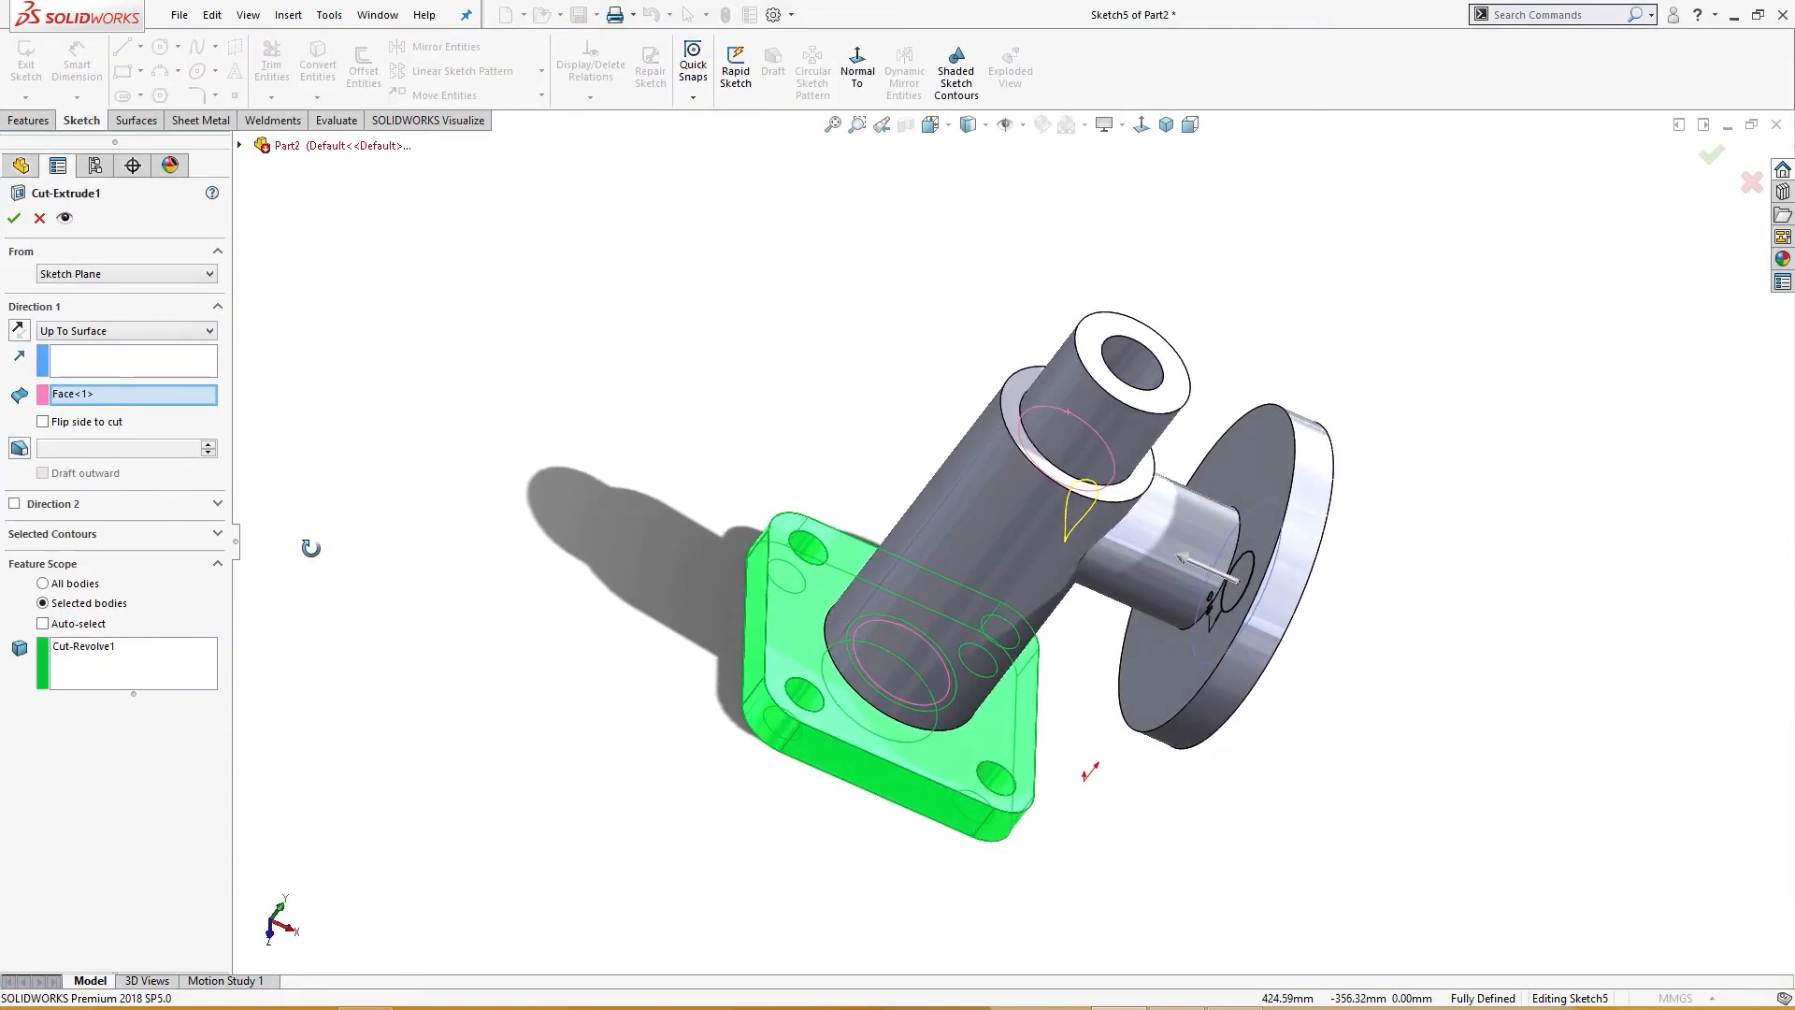
pyautogui.click(158, 658)
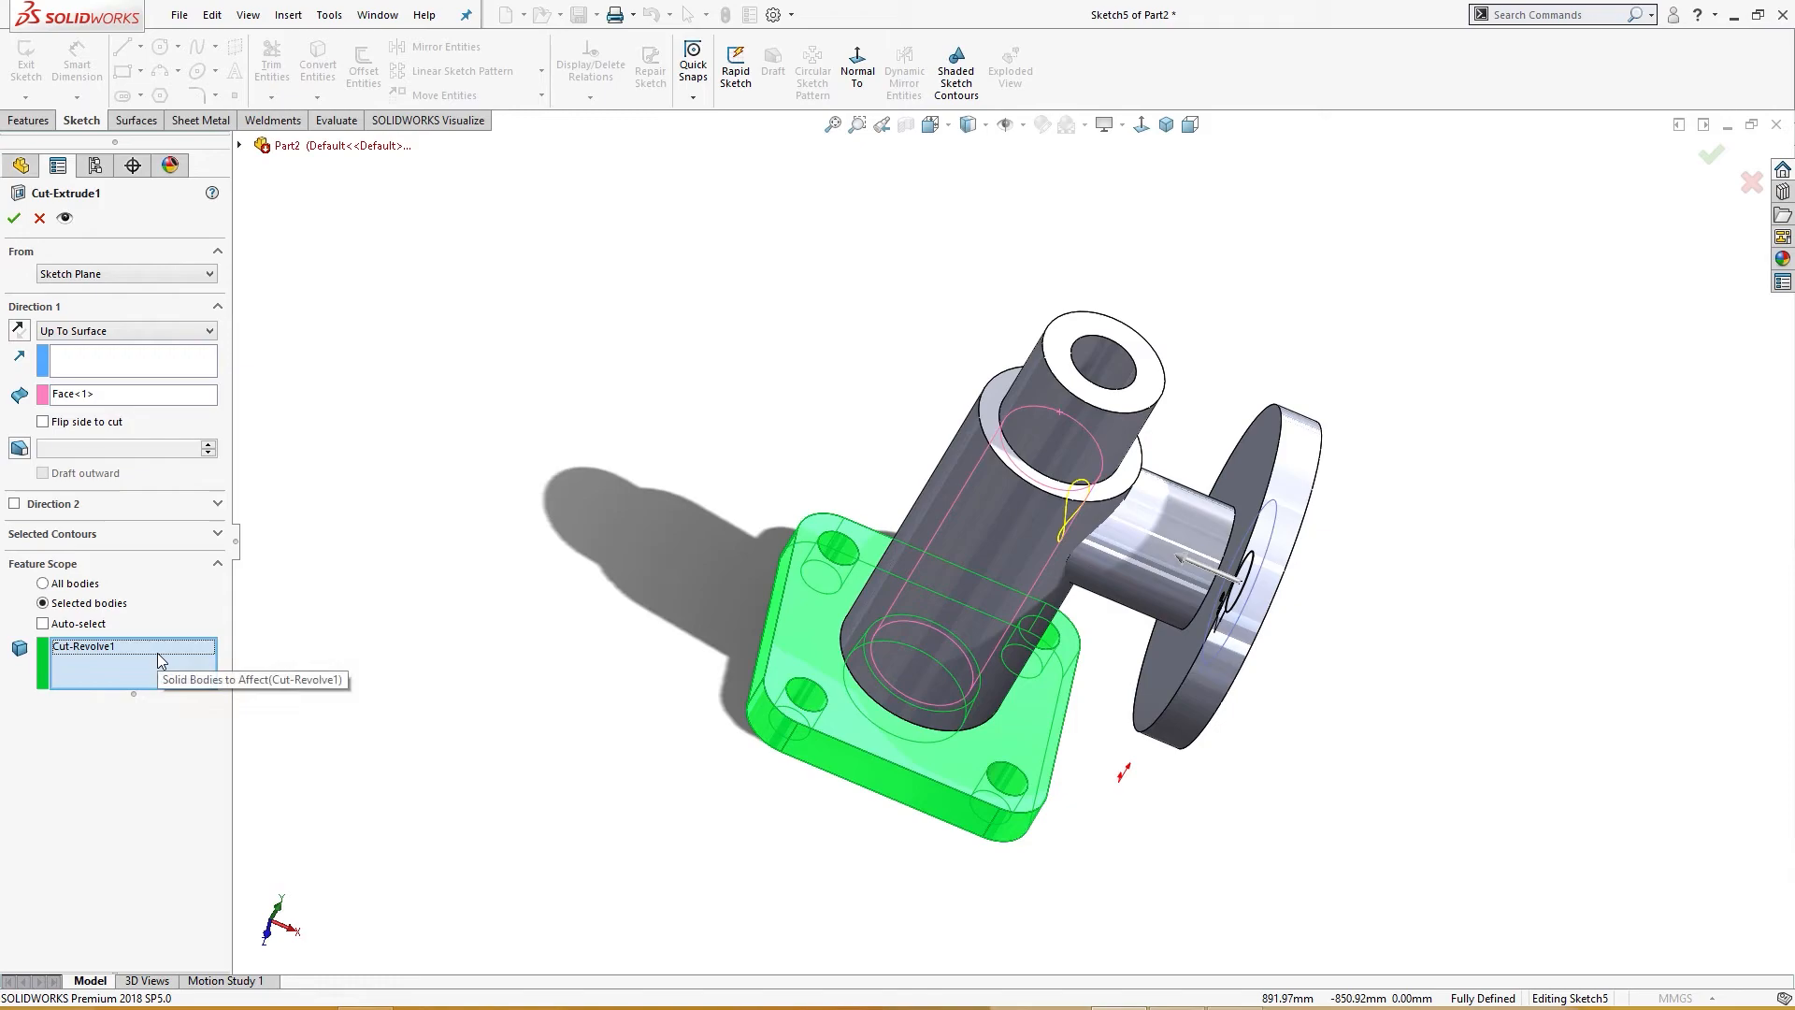
pyautogui.click(156, 652)
pyautogui.rightClick(158, 659)
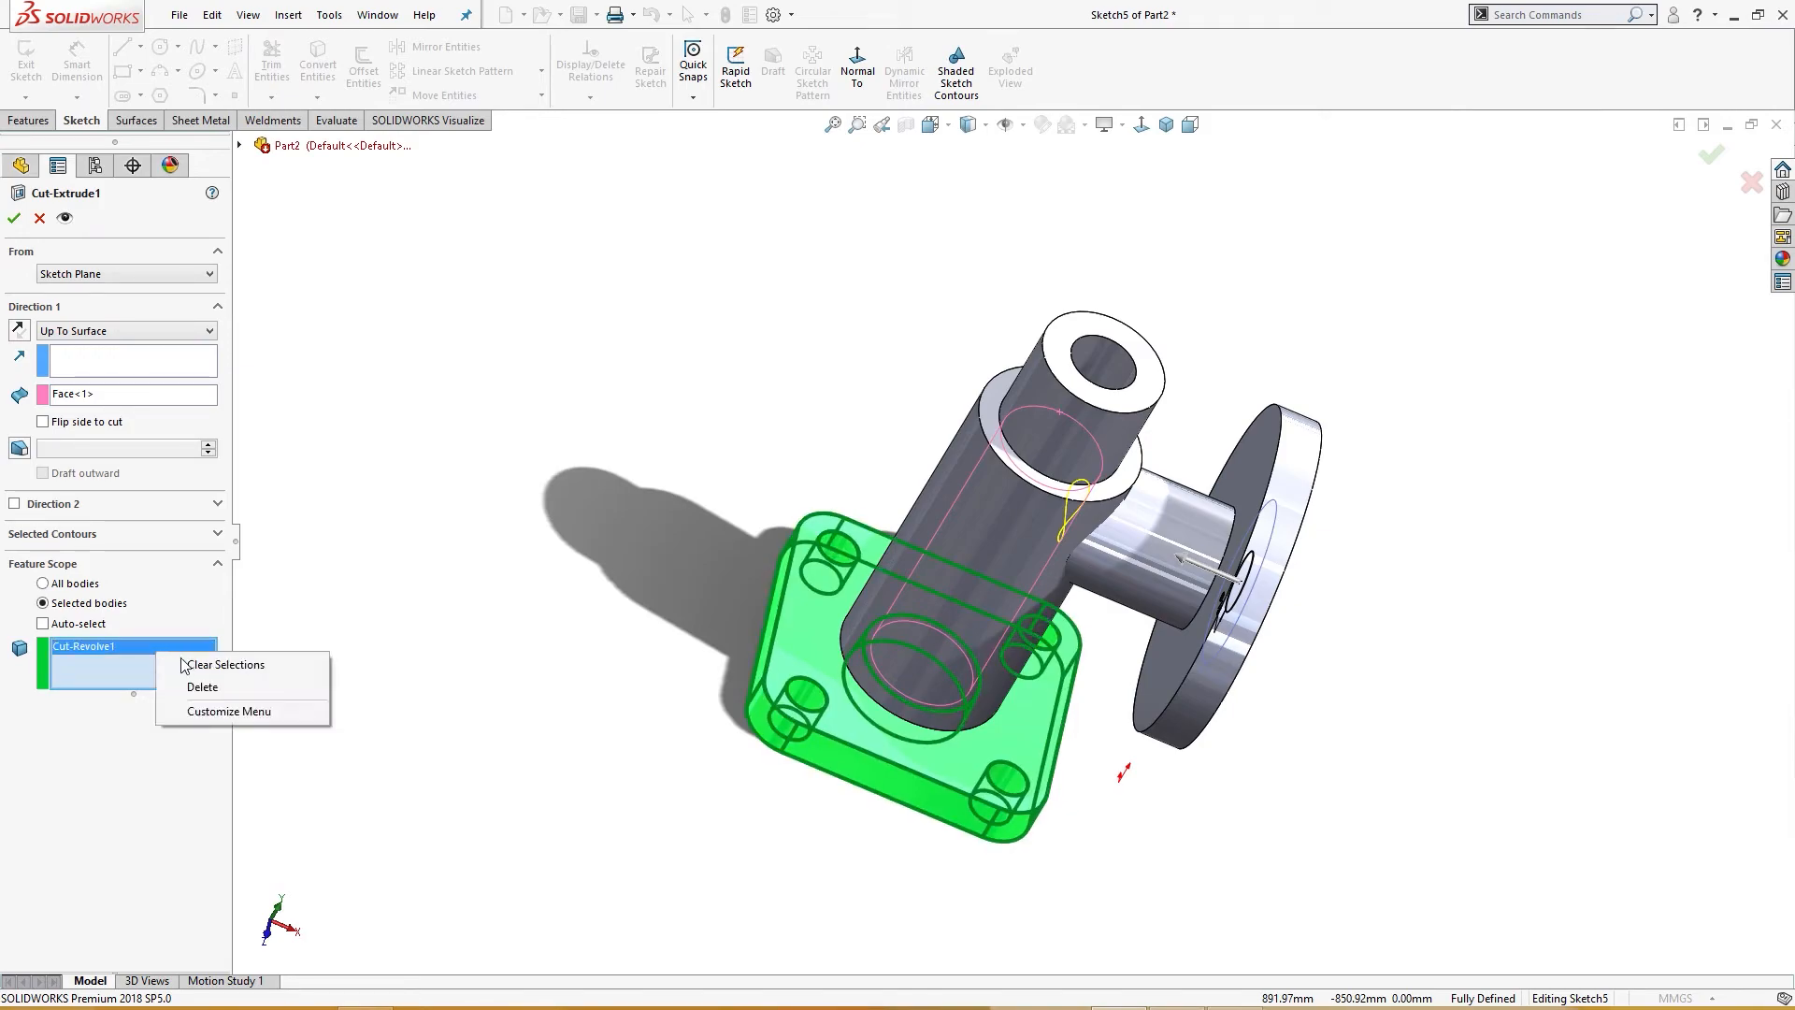
pyautogui.click(228, 687)
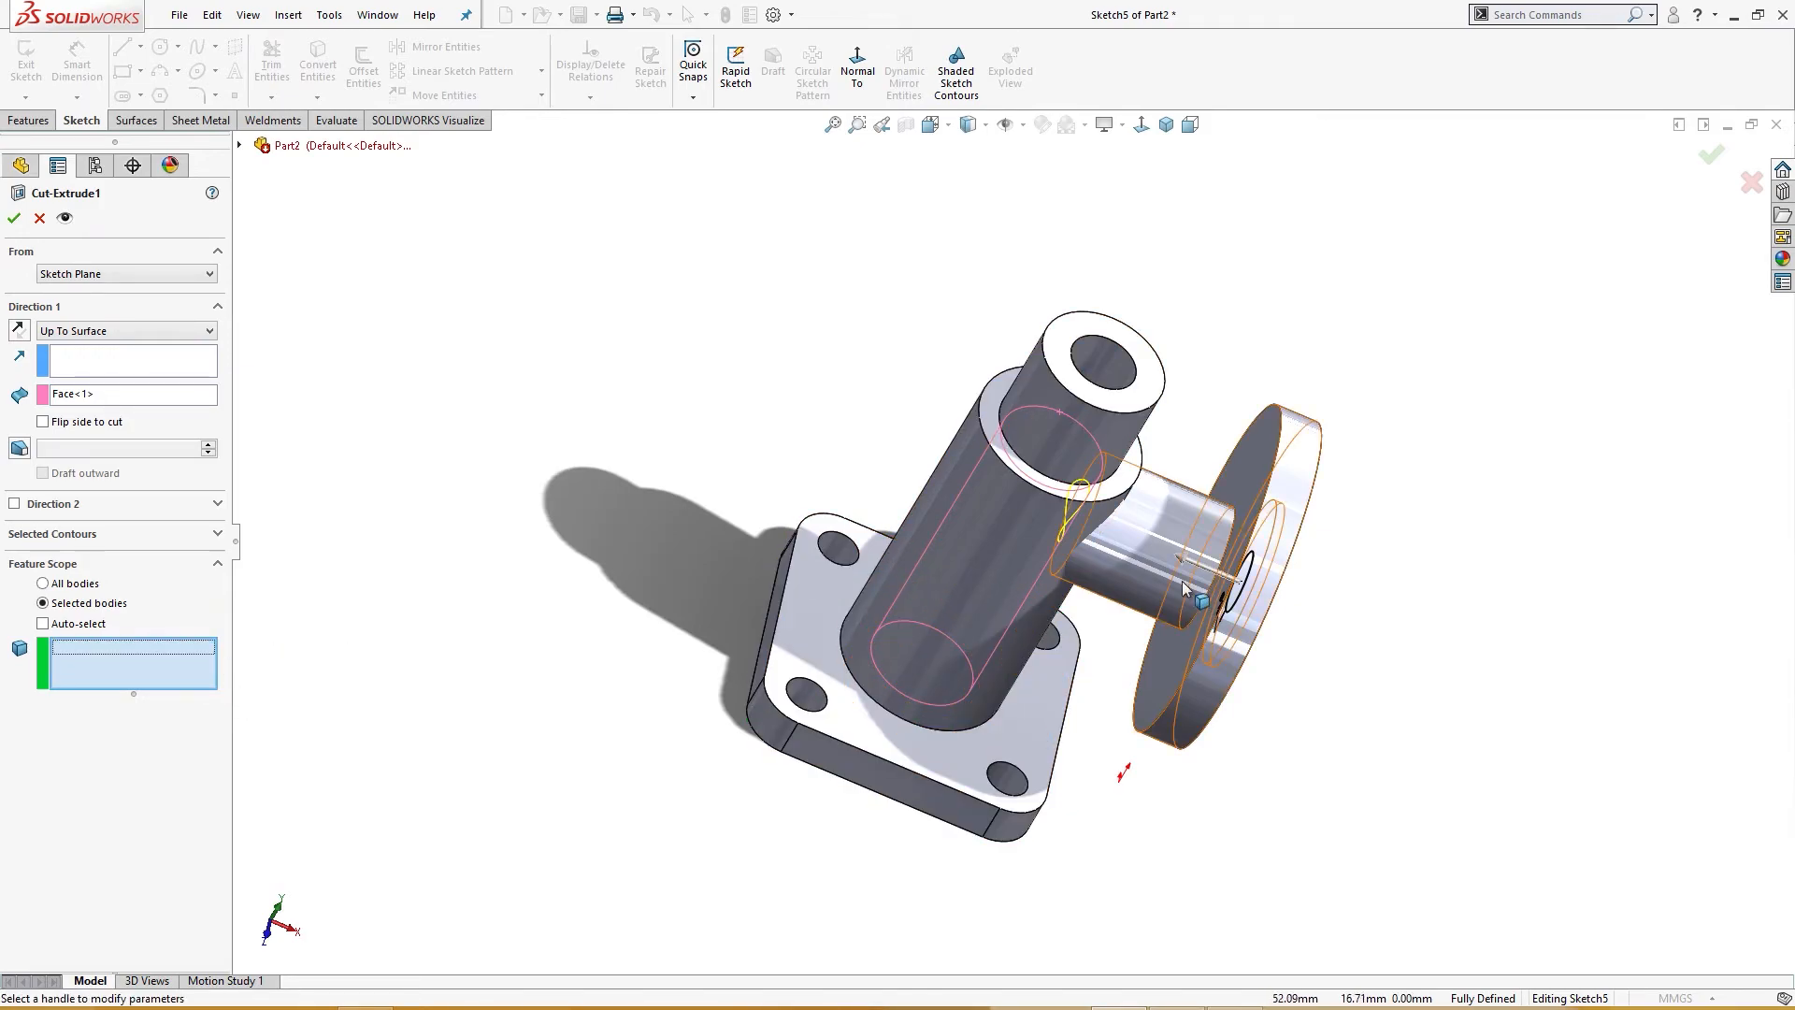
pyautogui.click(1198, 617)
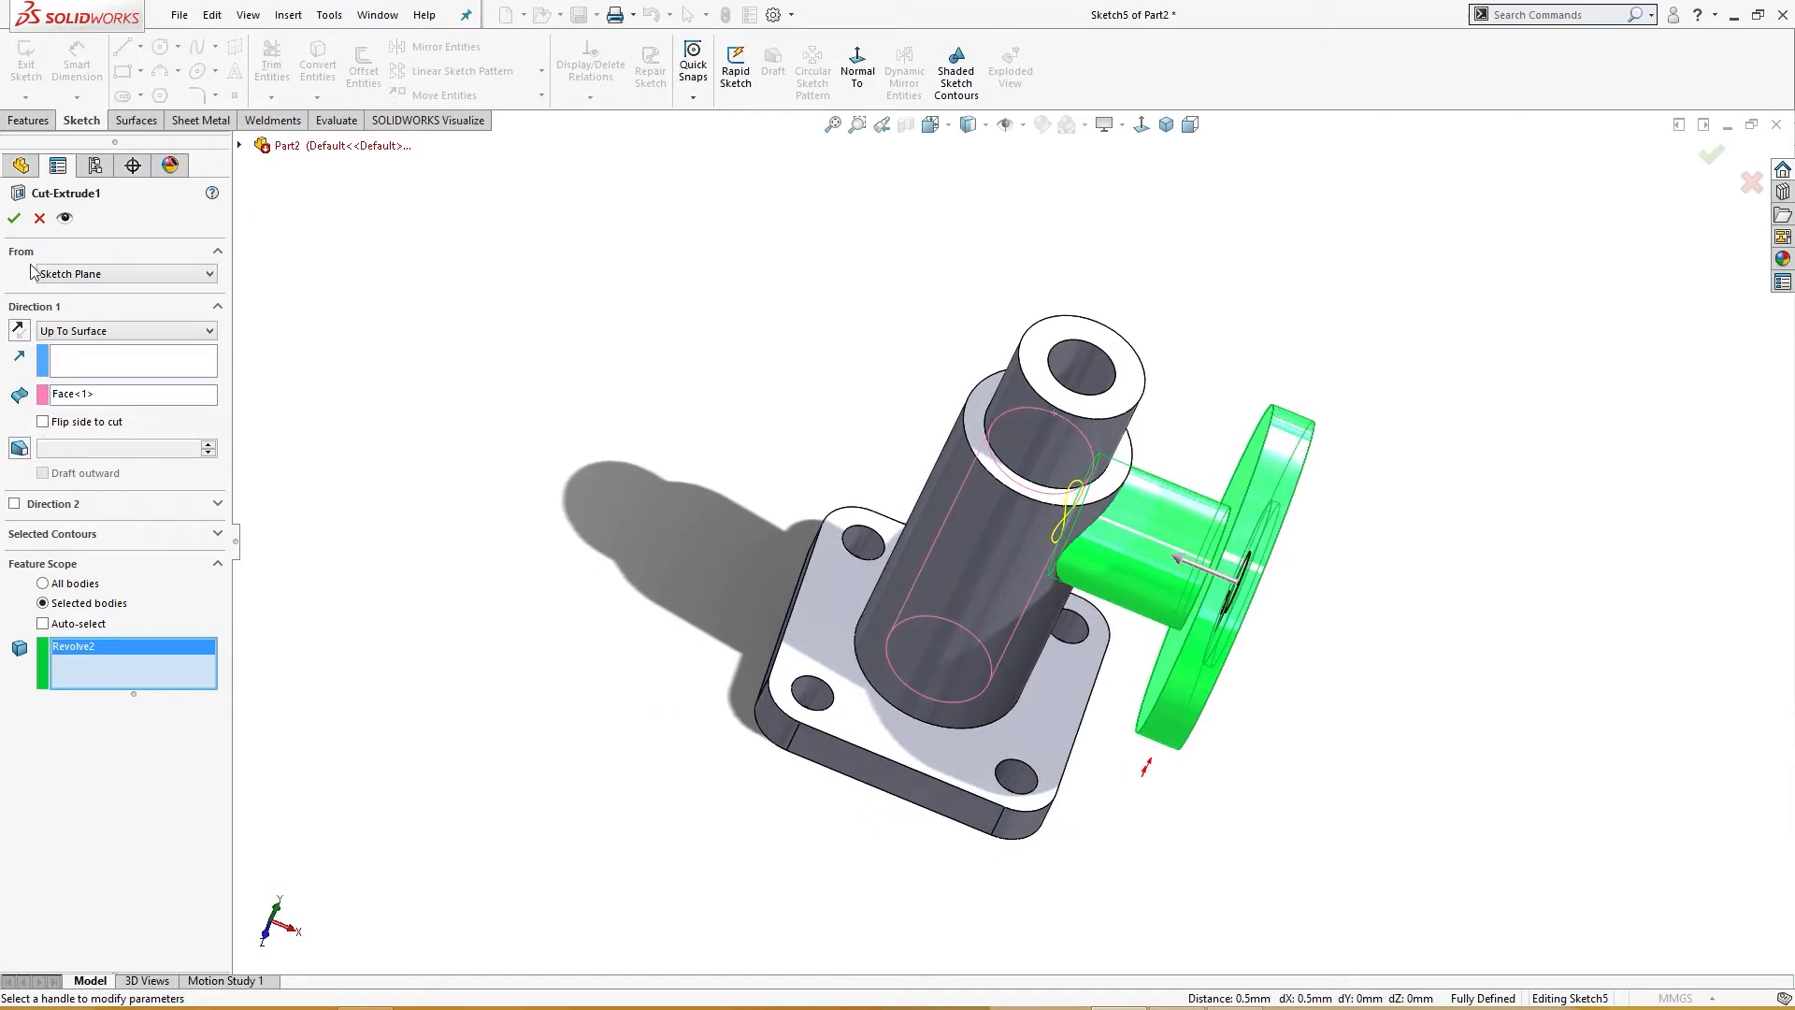
pyautogui.click(14, 223)
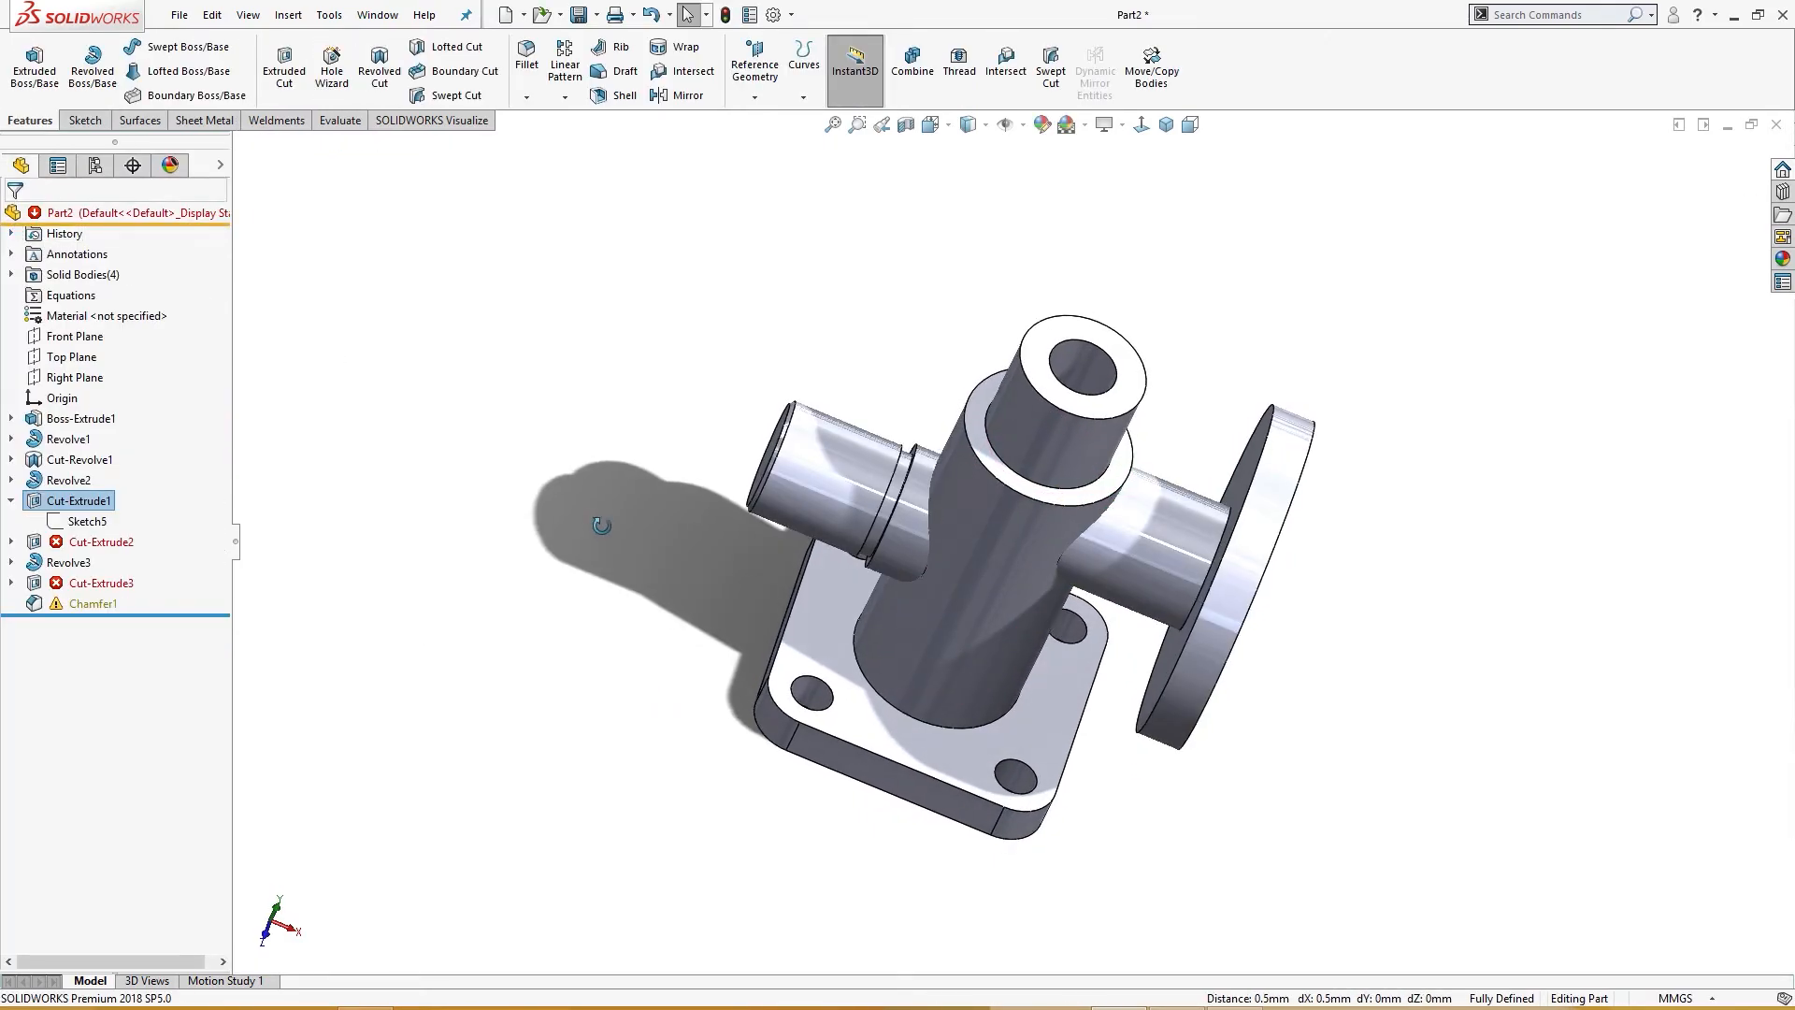
# Step: Redefine Cut-Extrude2, replacing the Cut-Revolve1 scope body with the flange body Cut-Extrude1
pyautogui.moveTo(593, 514); pyautogui.dragTo(598, 668, button='middle')
pyautogui.click(491, 652)
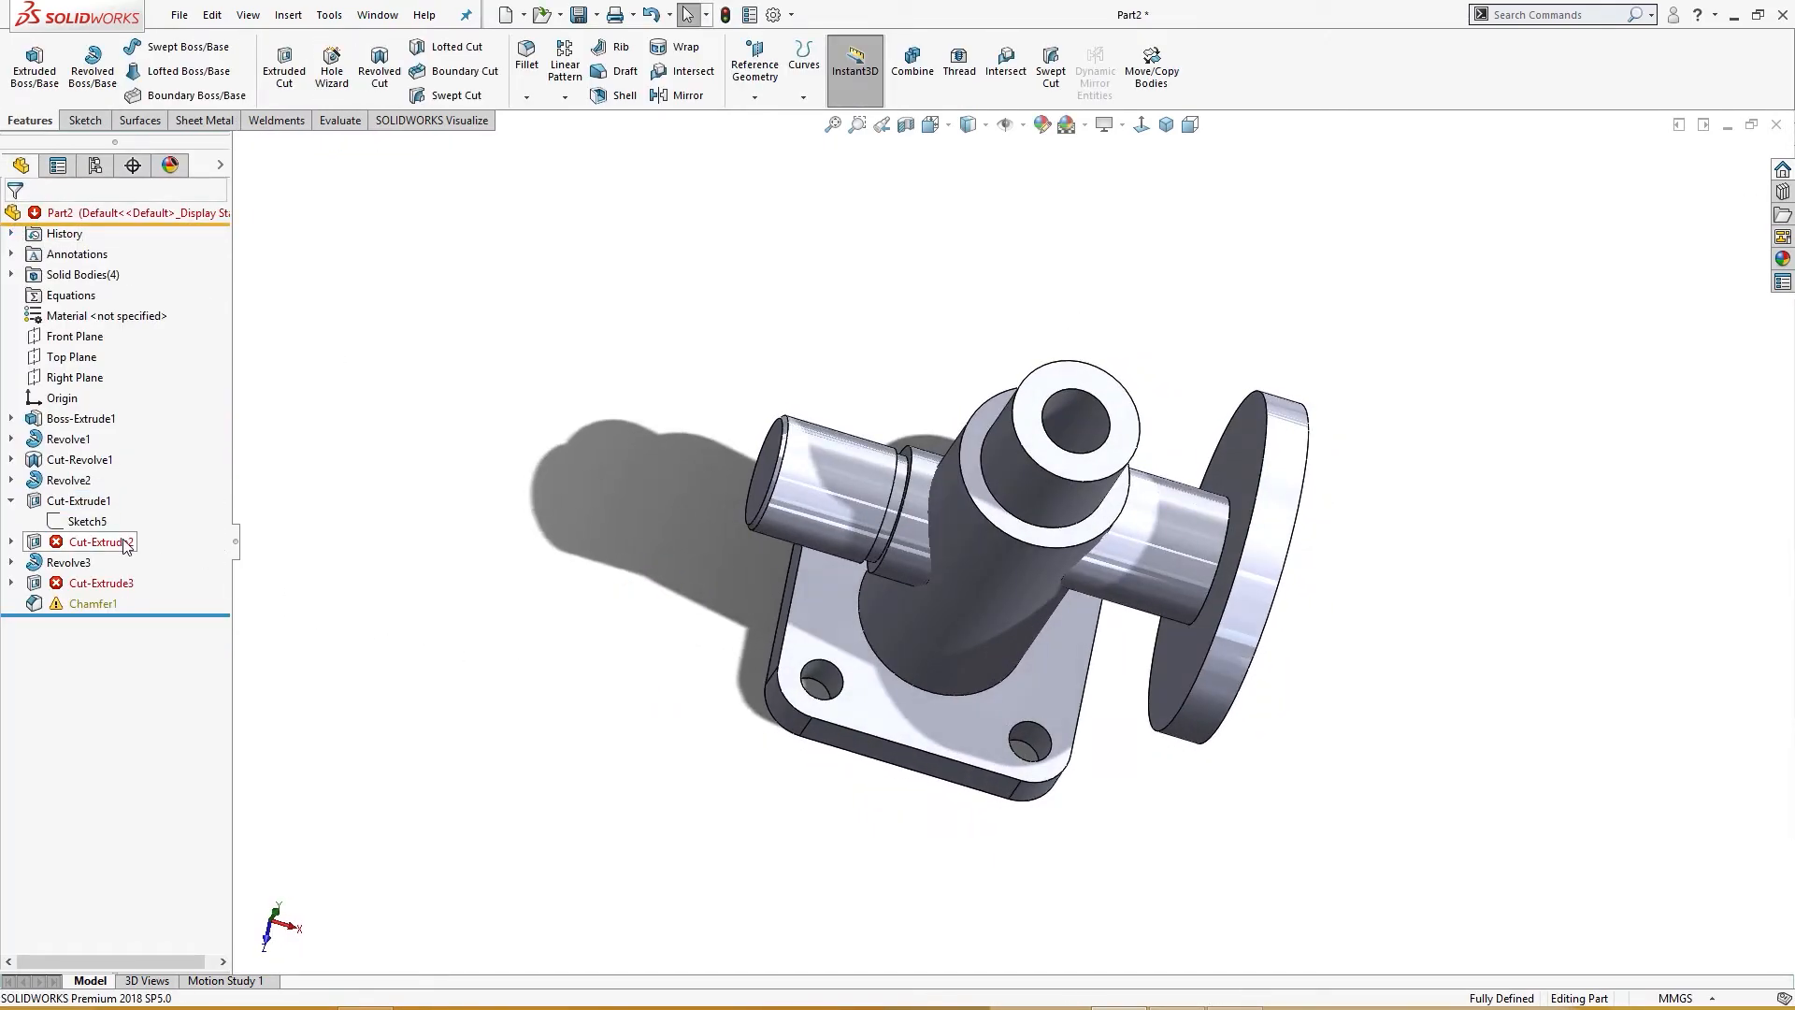
pyautogui.click(71, 546)
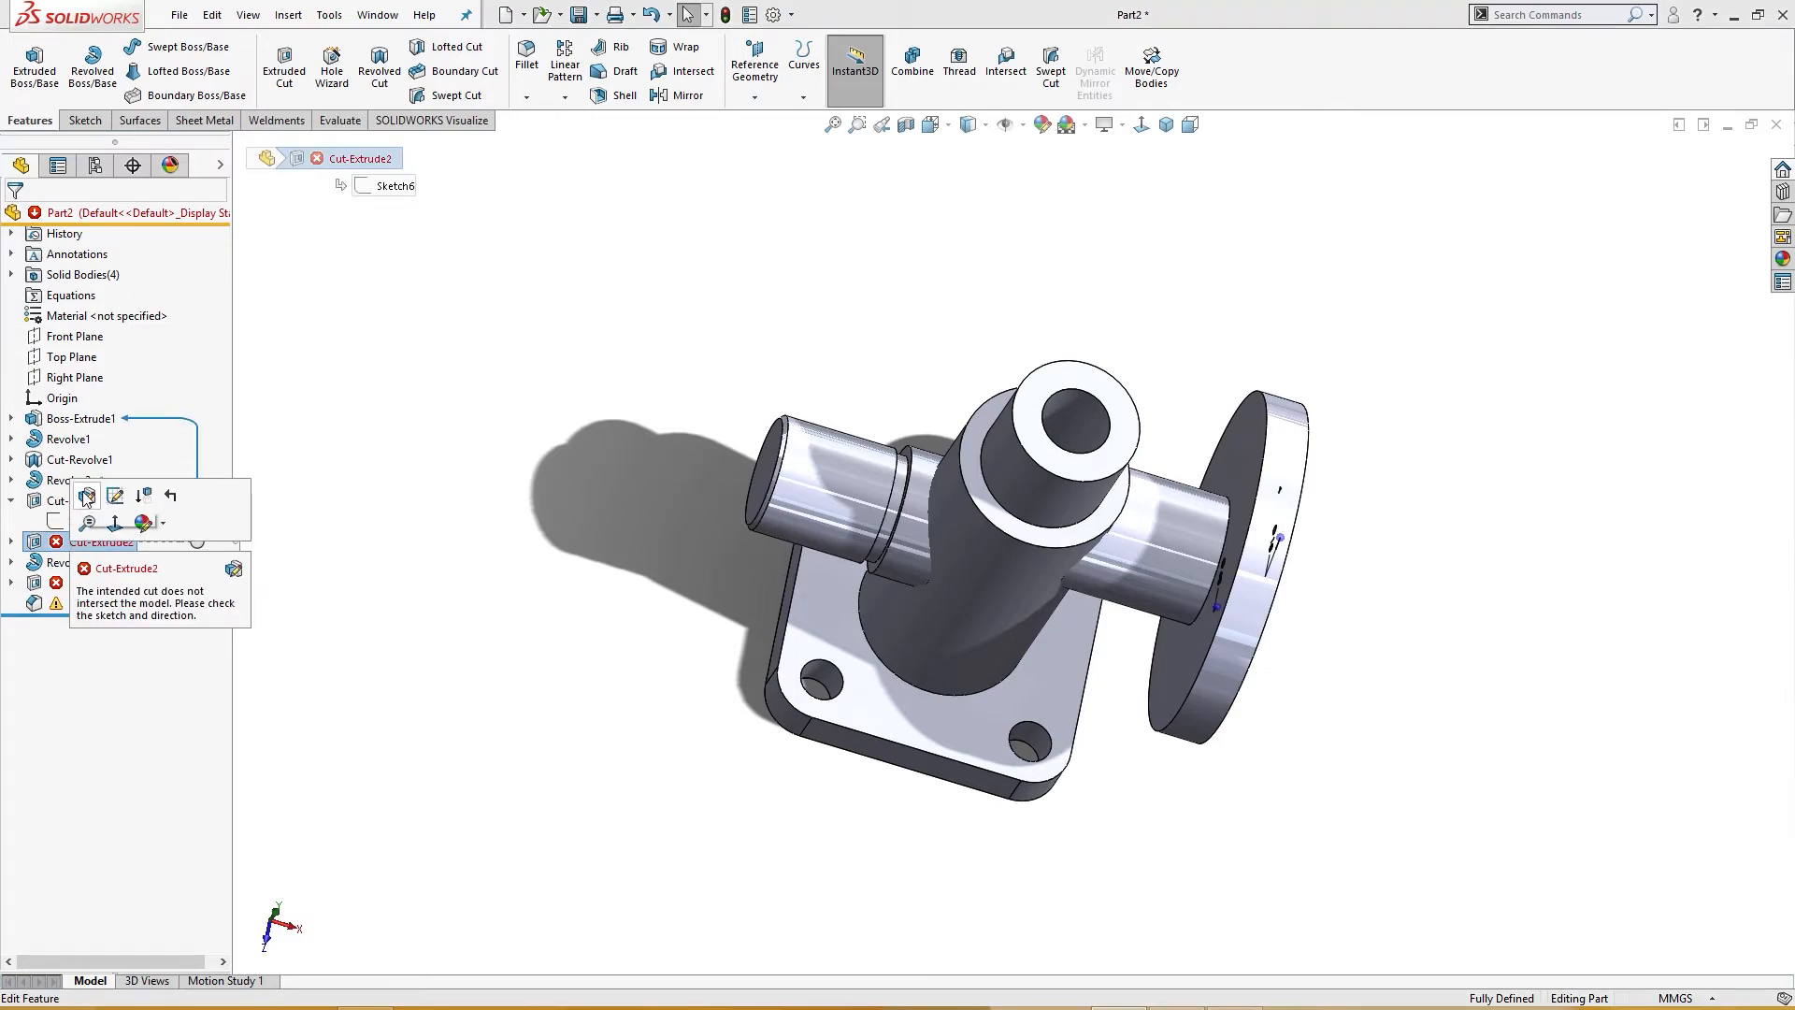
pyautogui.click(82, 506)
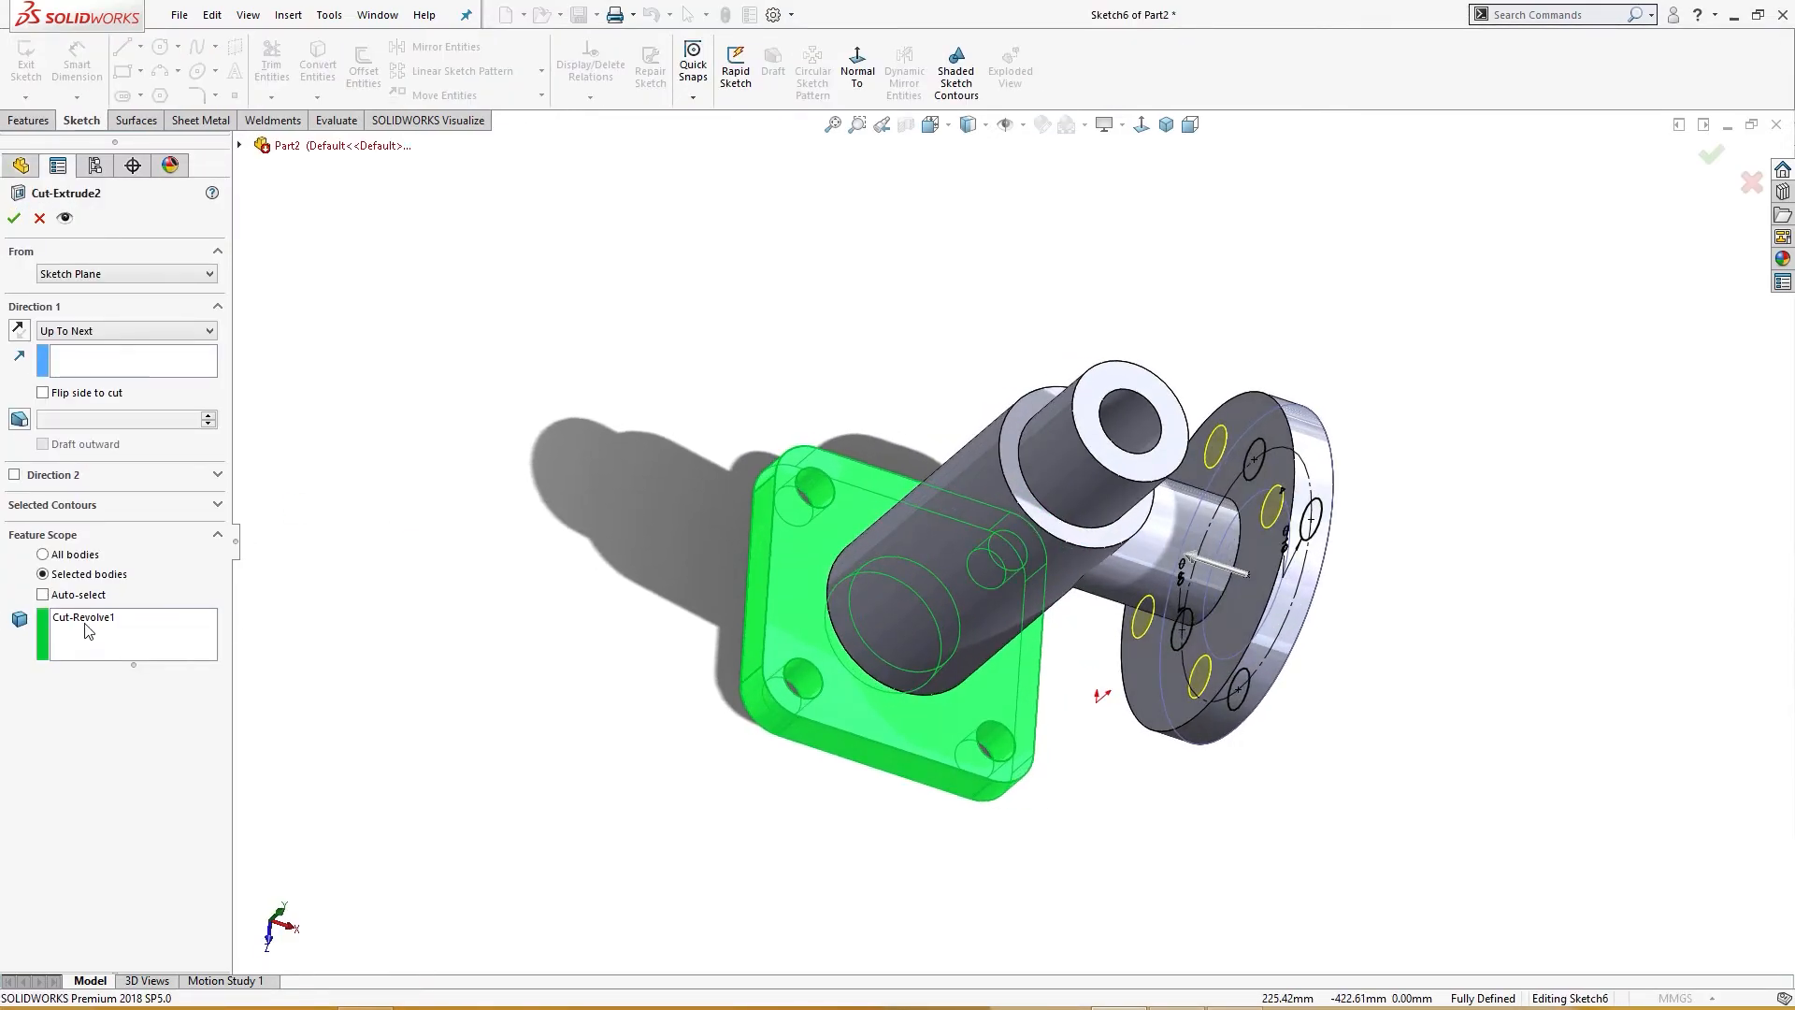
pyautogui.click(91, 624)
pyautogui.rightClick(119, 637)
pyautogui.click(138, 681)
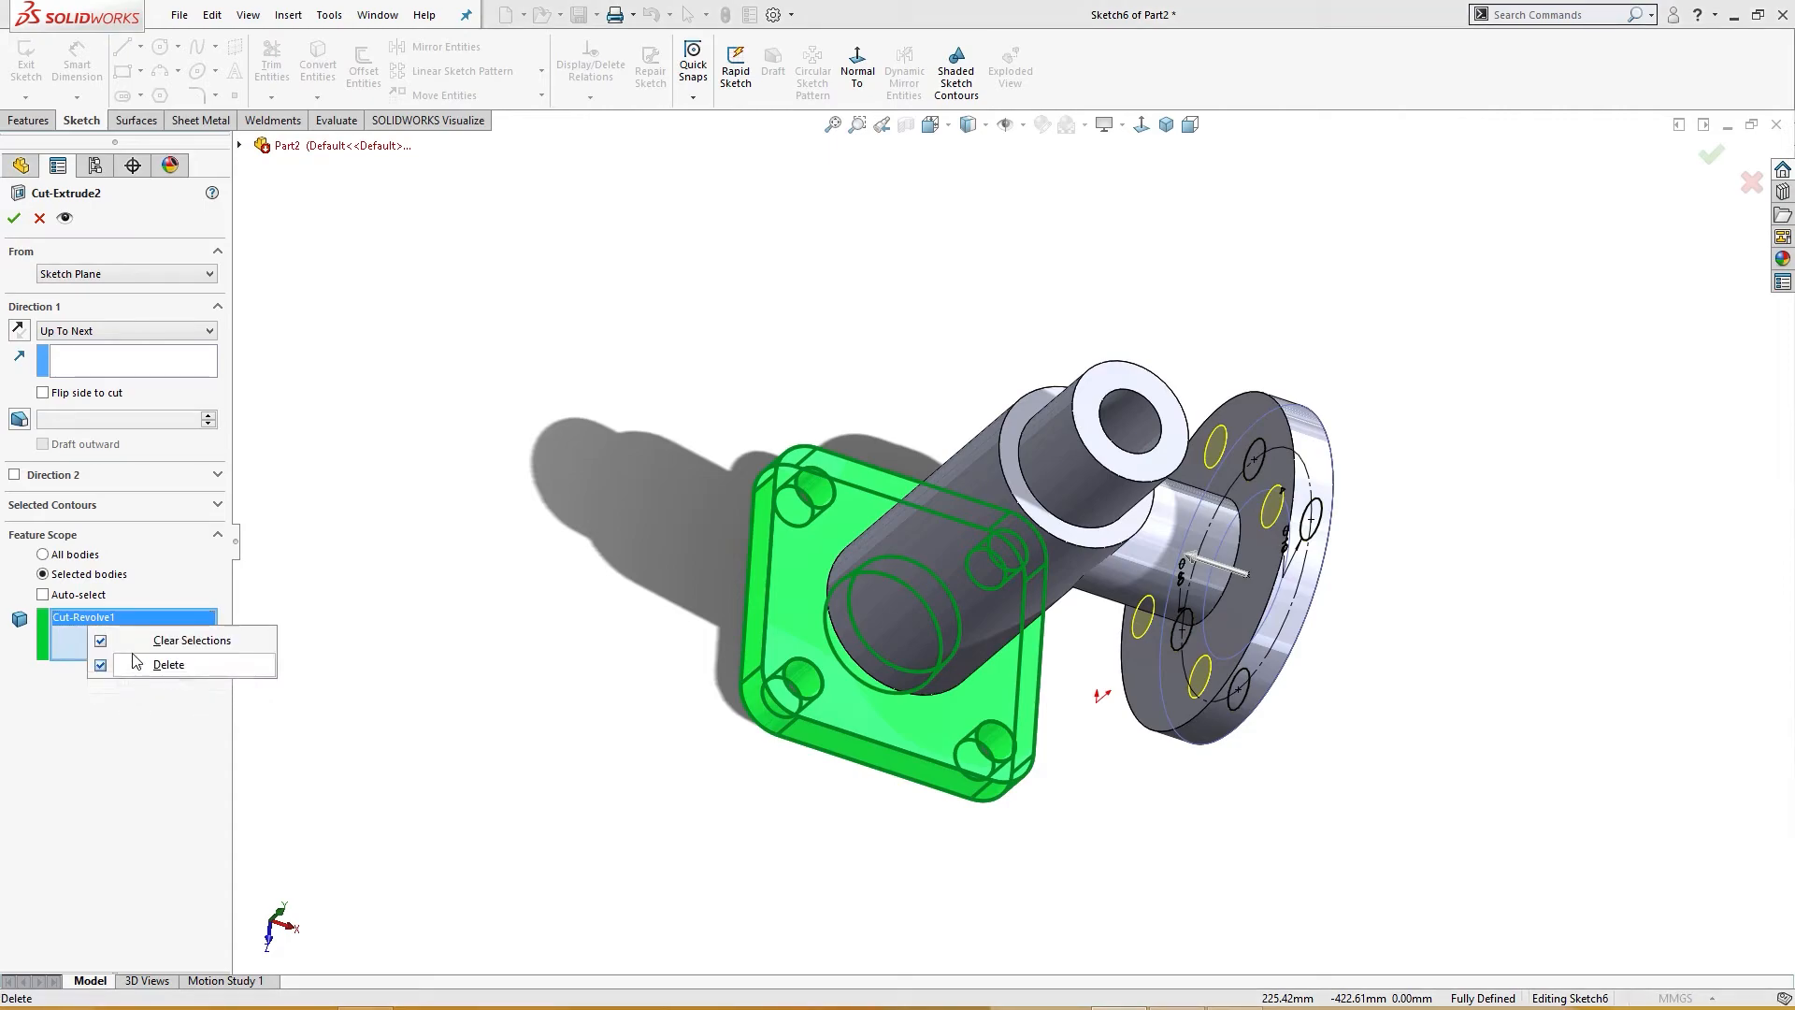
pyautogui.click(110, 621)
pyautogui.rightClick(111, 620)
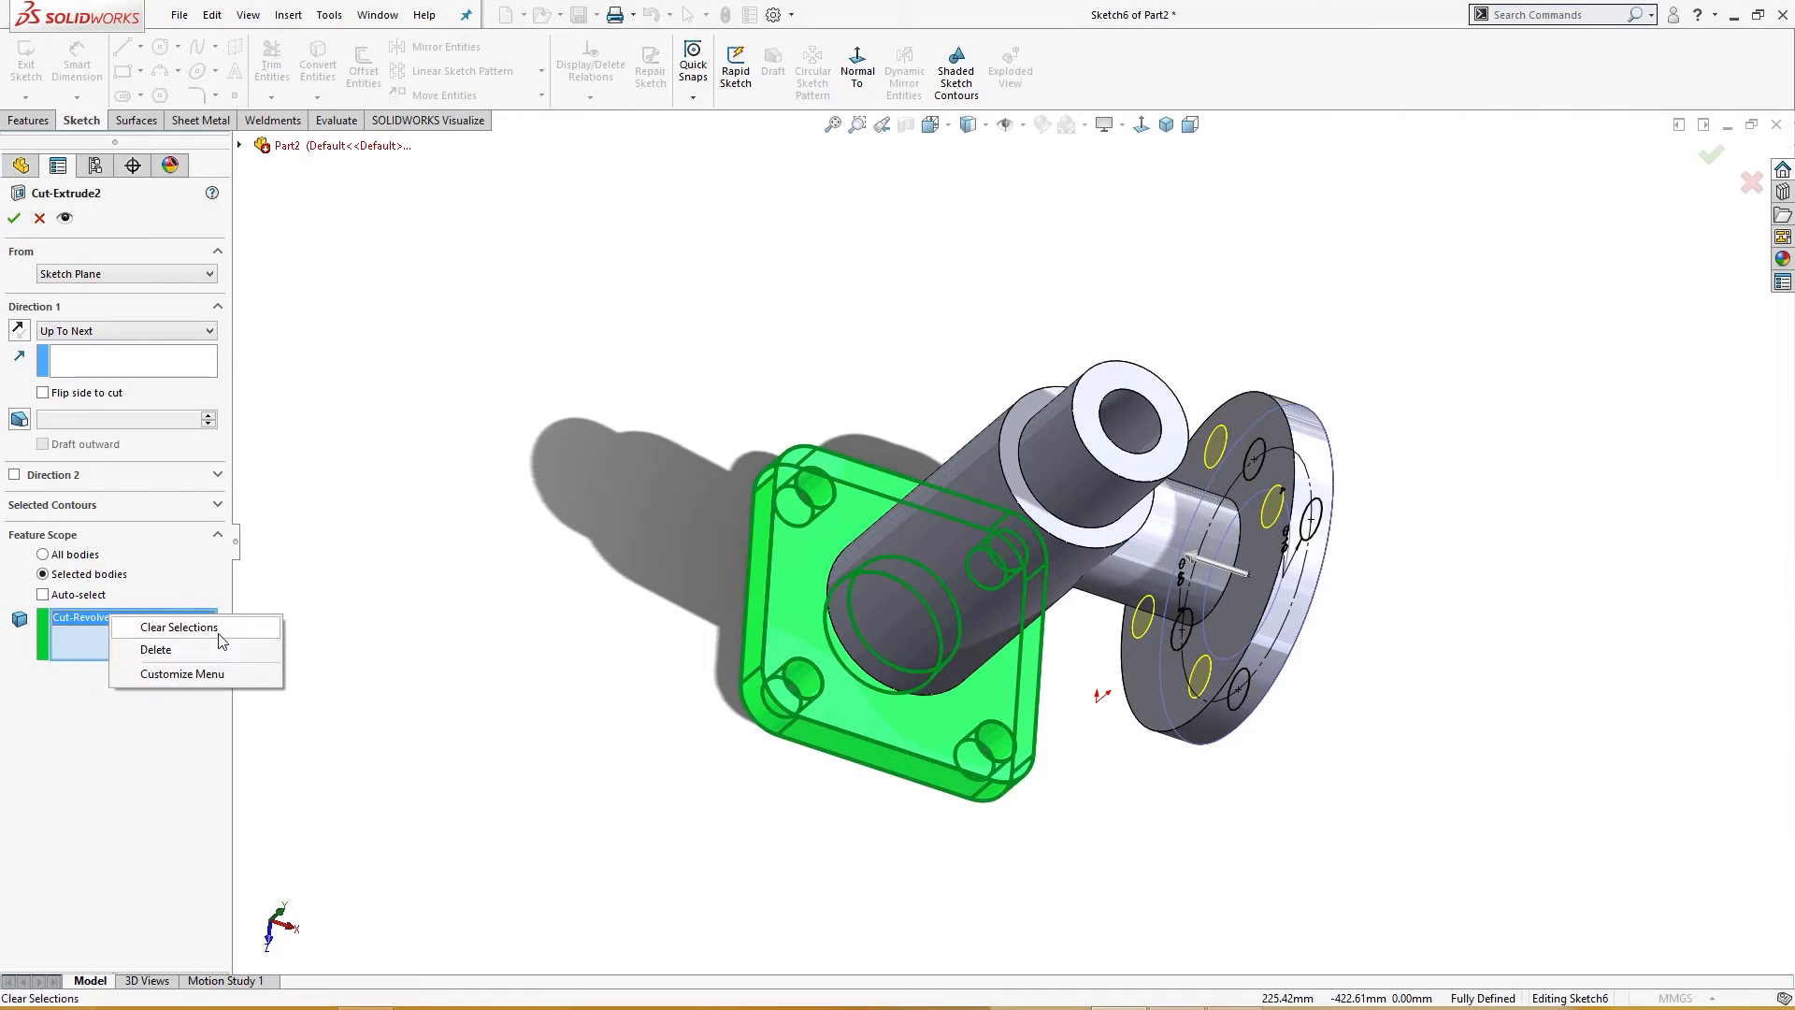
pyautogui.click(176, 627)
pyautogui.moveTo(899, 602); pyautogui.dragTo(1187, 620, button='middle')
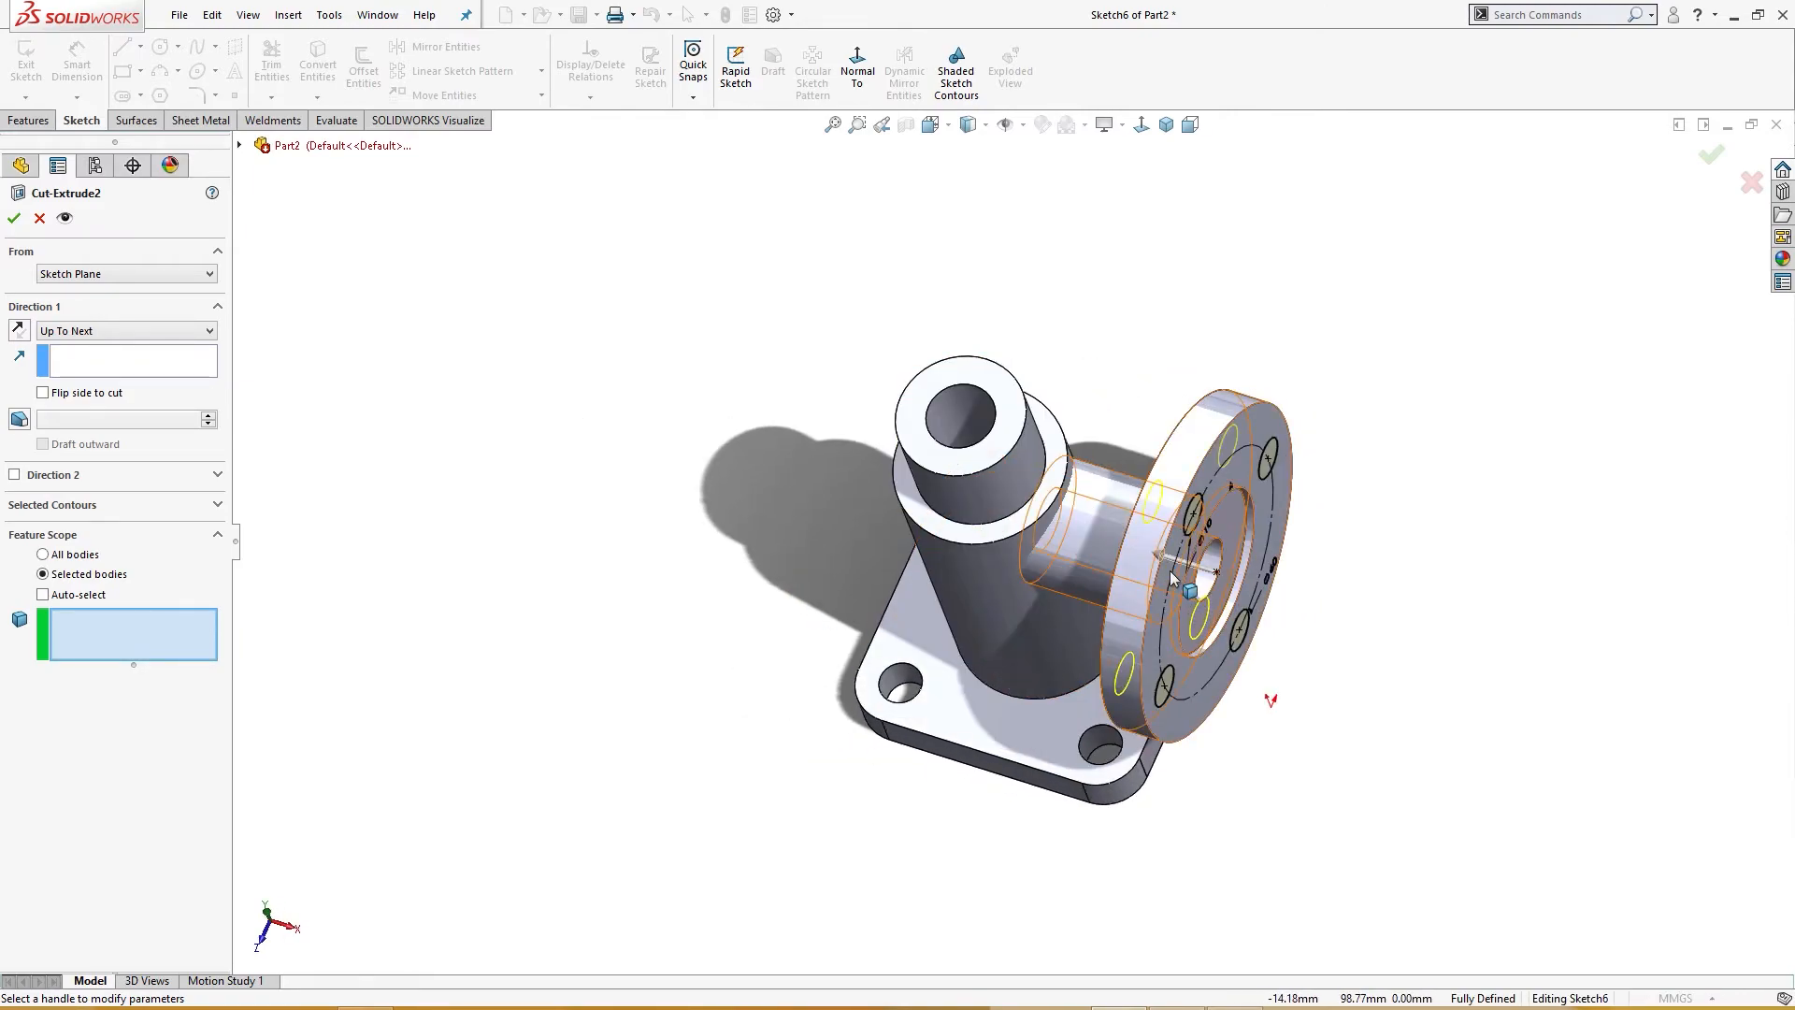
pyautogui.click(1173, 577)
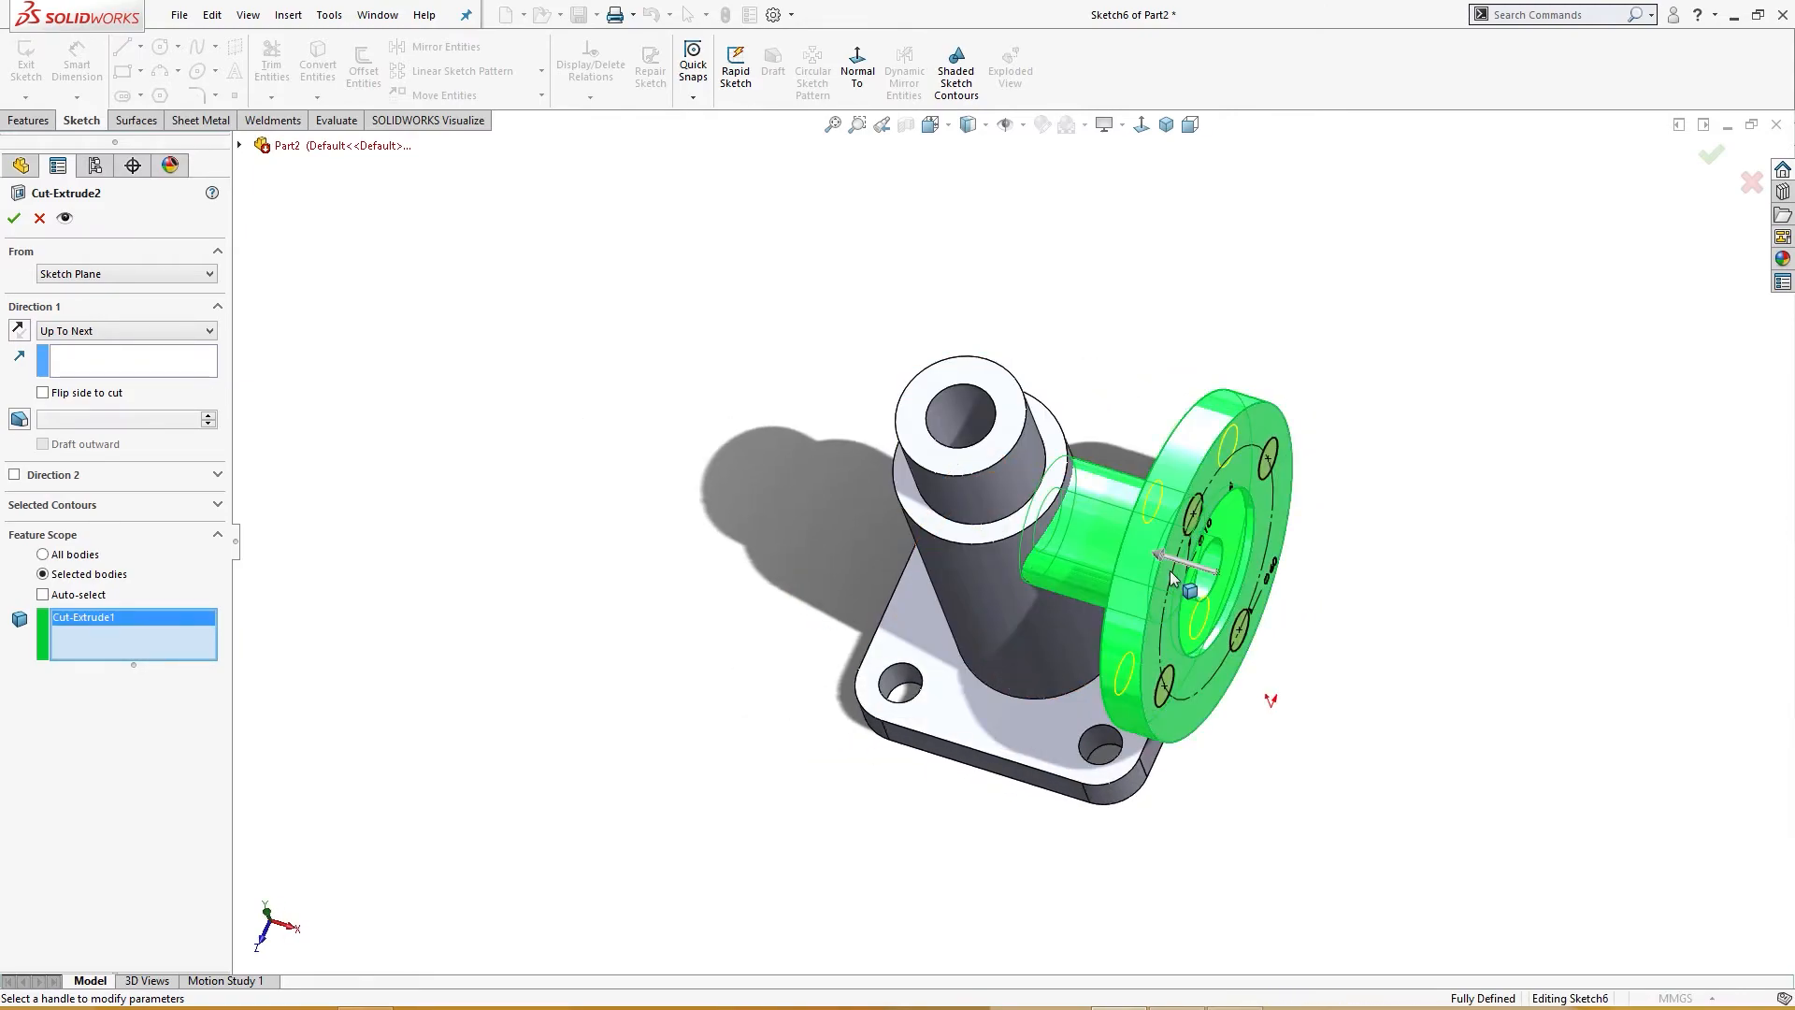
pyautogui.click(13, 220)
# Step: Redefine Cut-Extrude3, replacing the Cut-Revolve1 scope body with the side pipe body
pyautogui.moveTo(253, 505); pyautogui.dragTo(328, 569, button='middle')
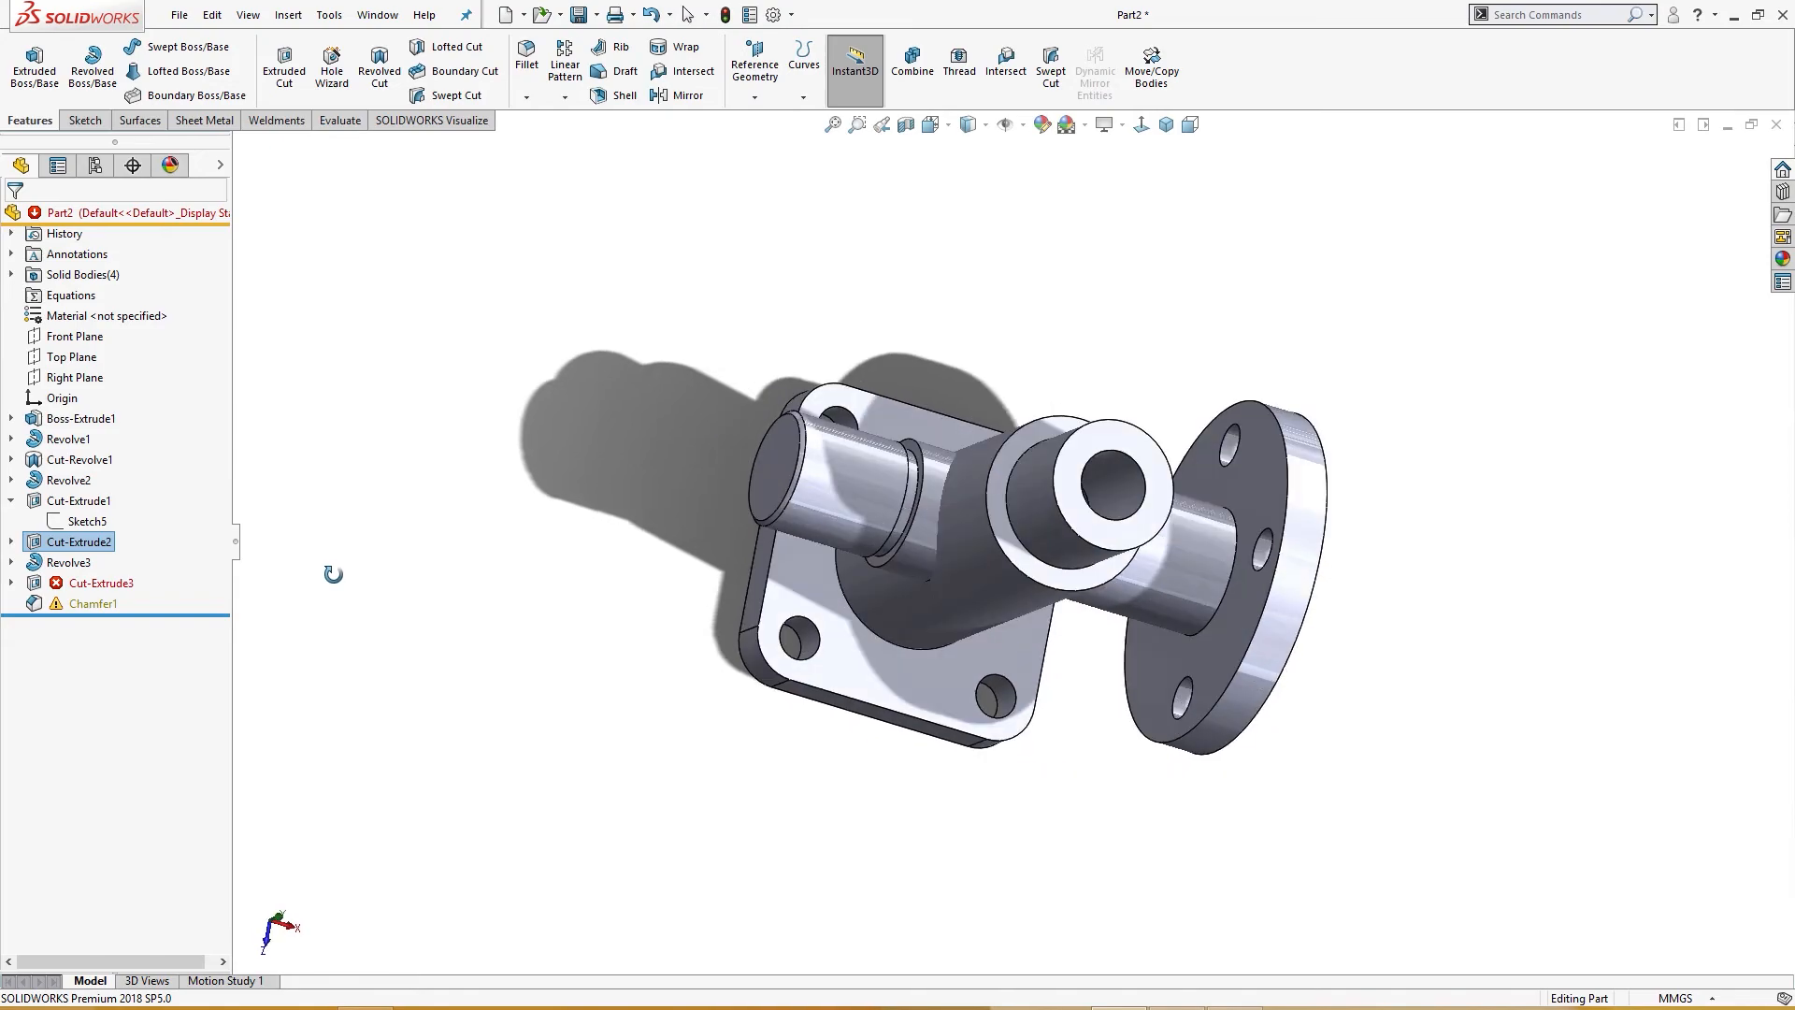
pyautogui.click(98, 584)
pyautogui.click(134, 530)
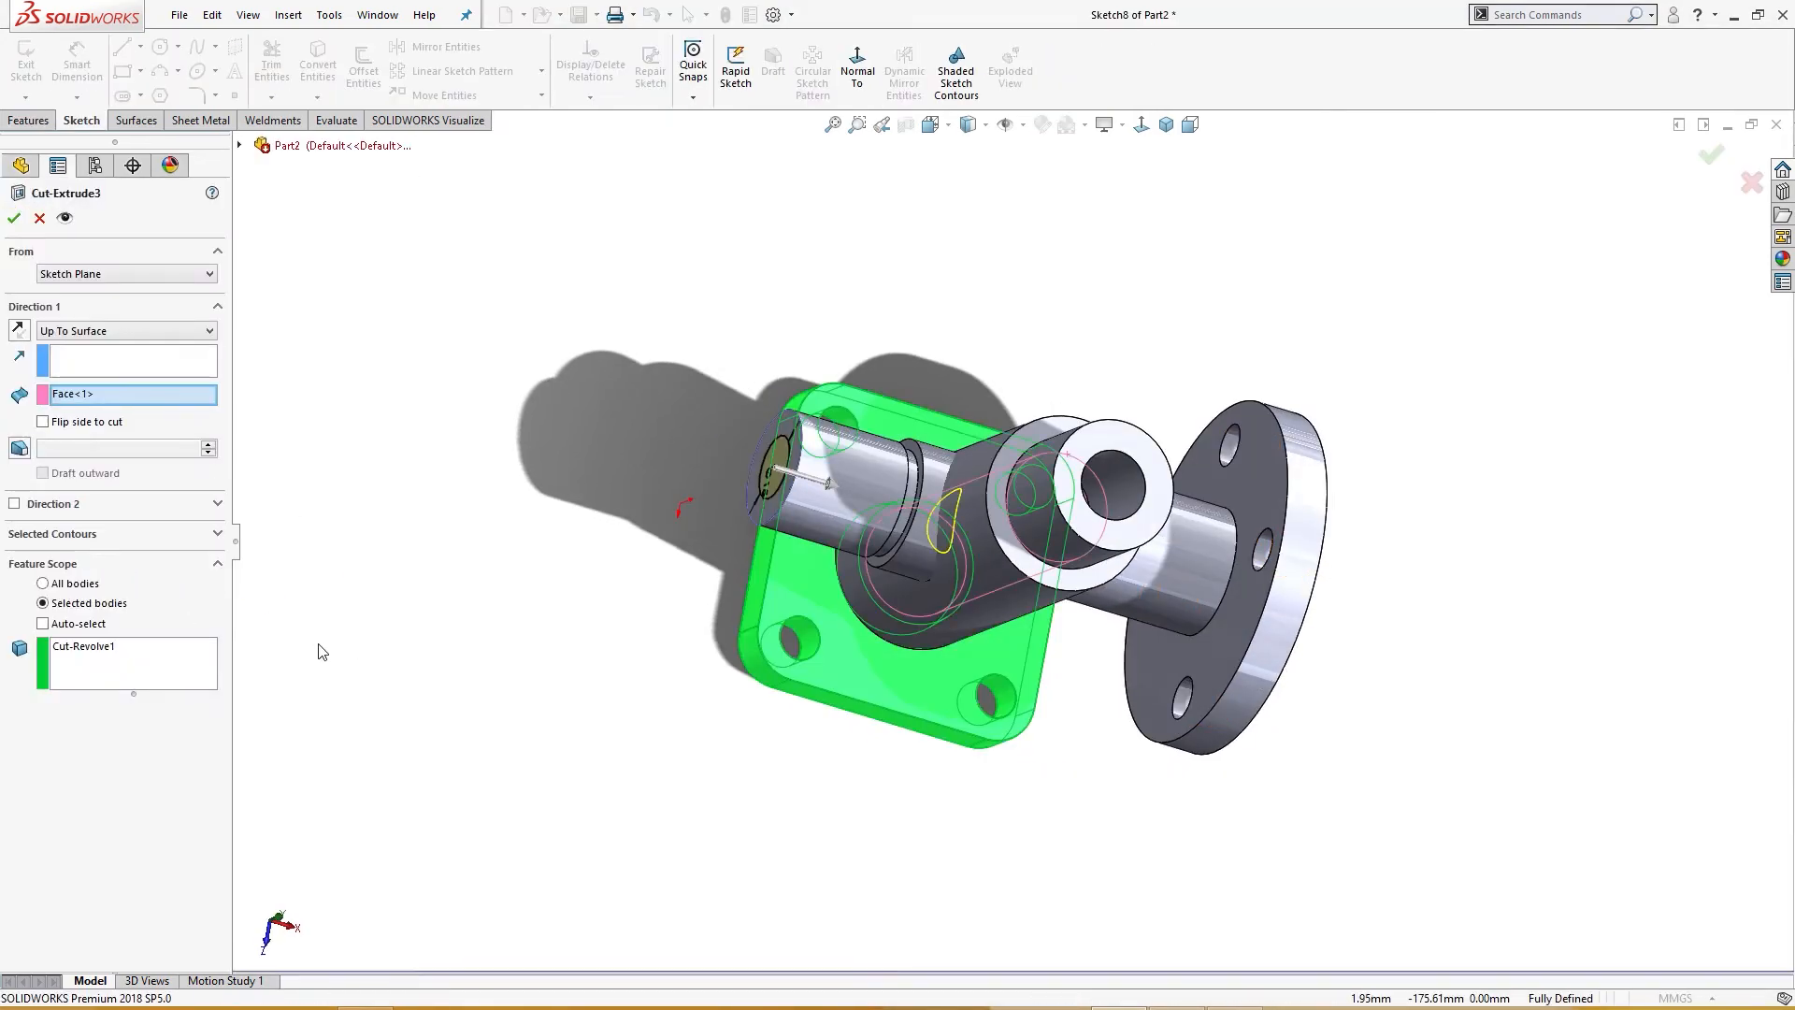
pyautogui.rightClick(89, 650)
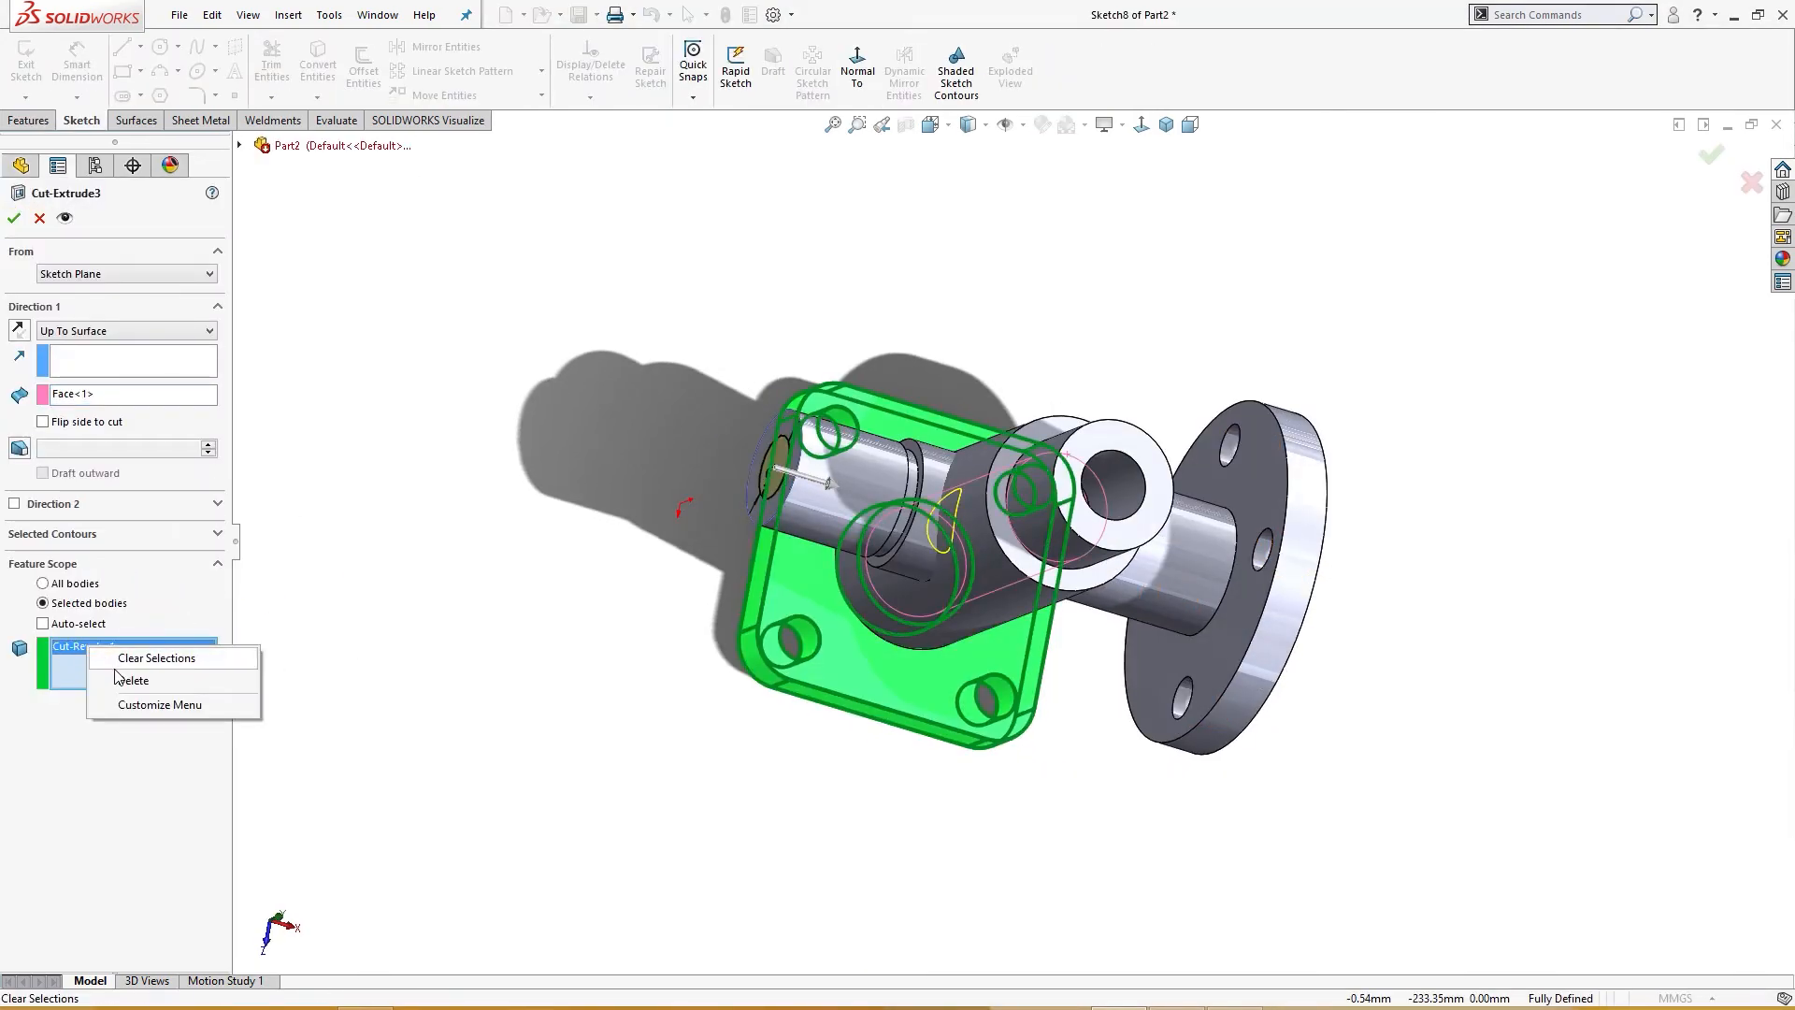
pyautogui.click(123, 665)
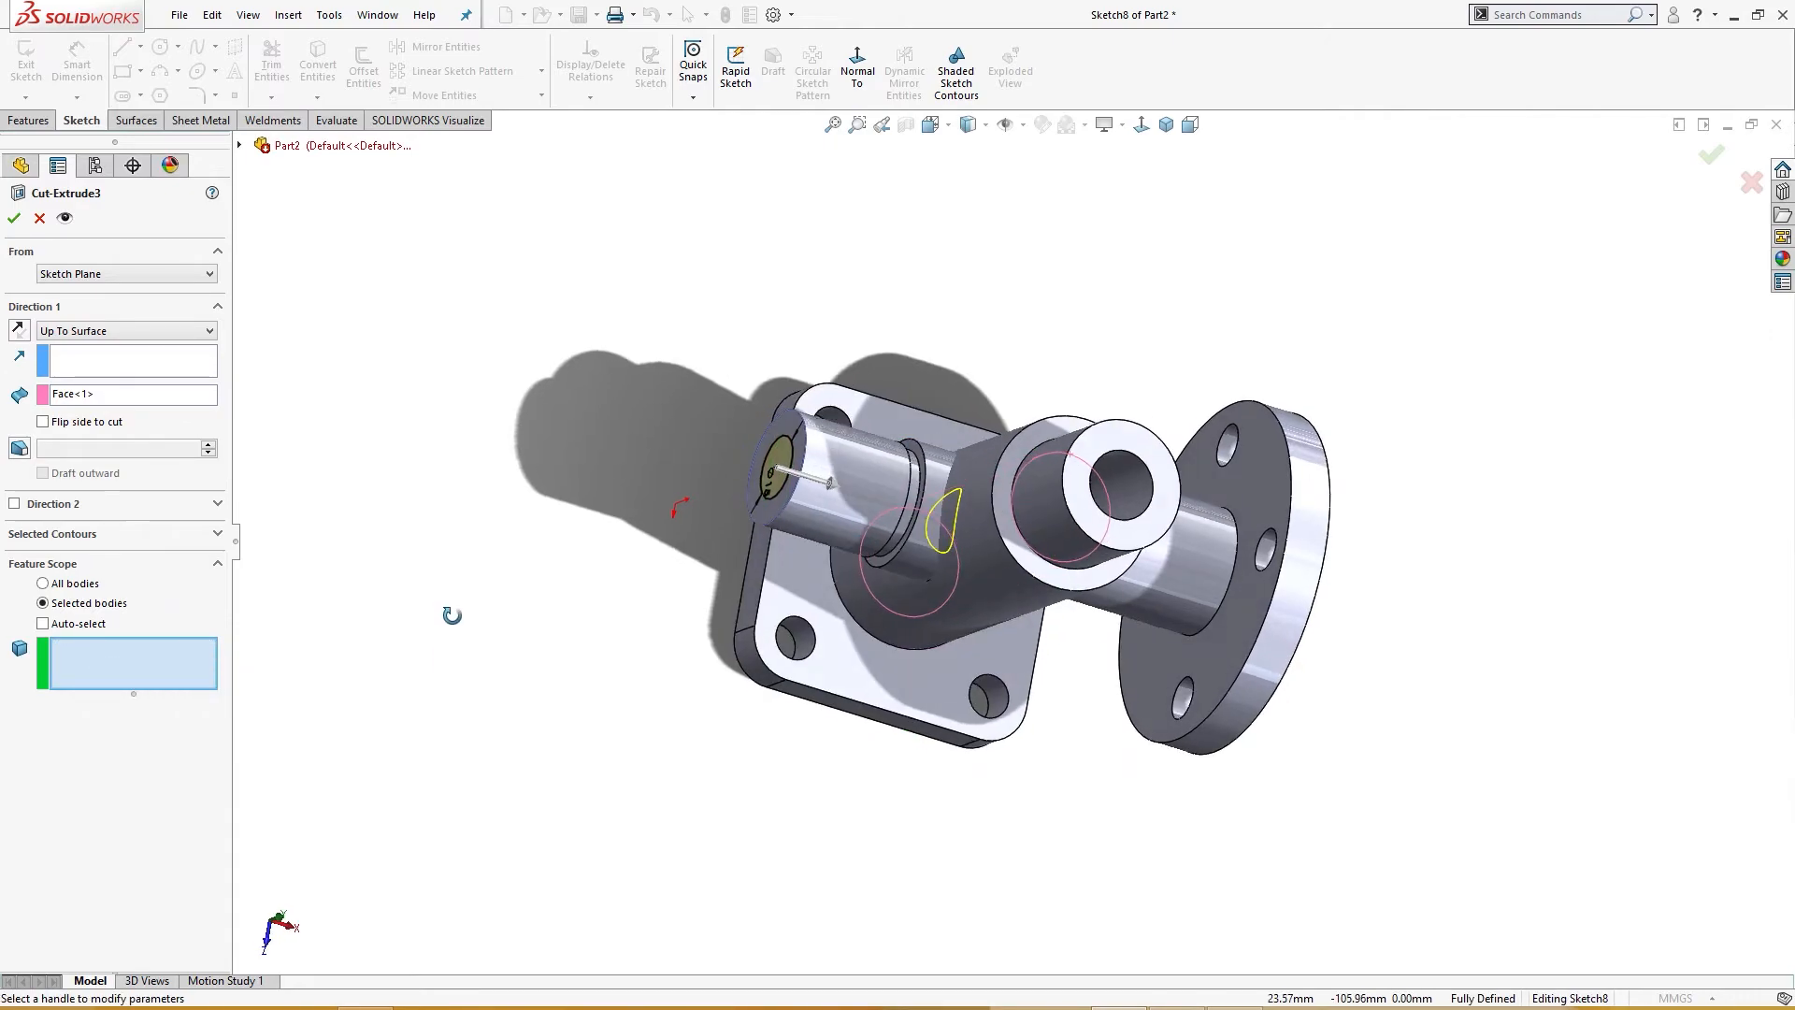
pyautogui.click(814, 463)
pyautogui.click(16, 215)
# Step: Redefine Chamfer1 by clearing its edge selection and reselecting the outer edge of the left pipe end
pyautogui.moveTo(441, 561); pyautogui.dragTo(465, 649, button='middle')
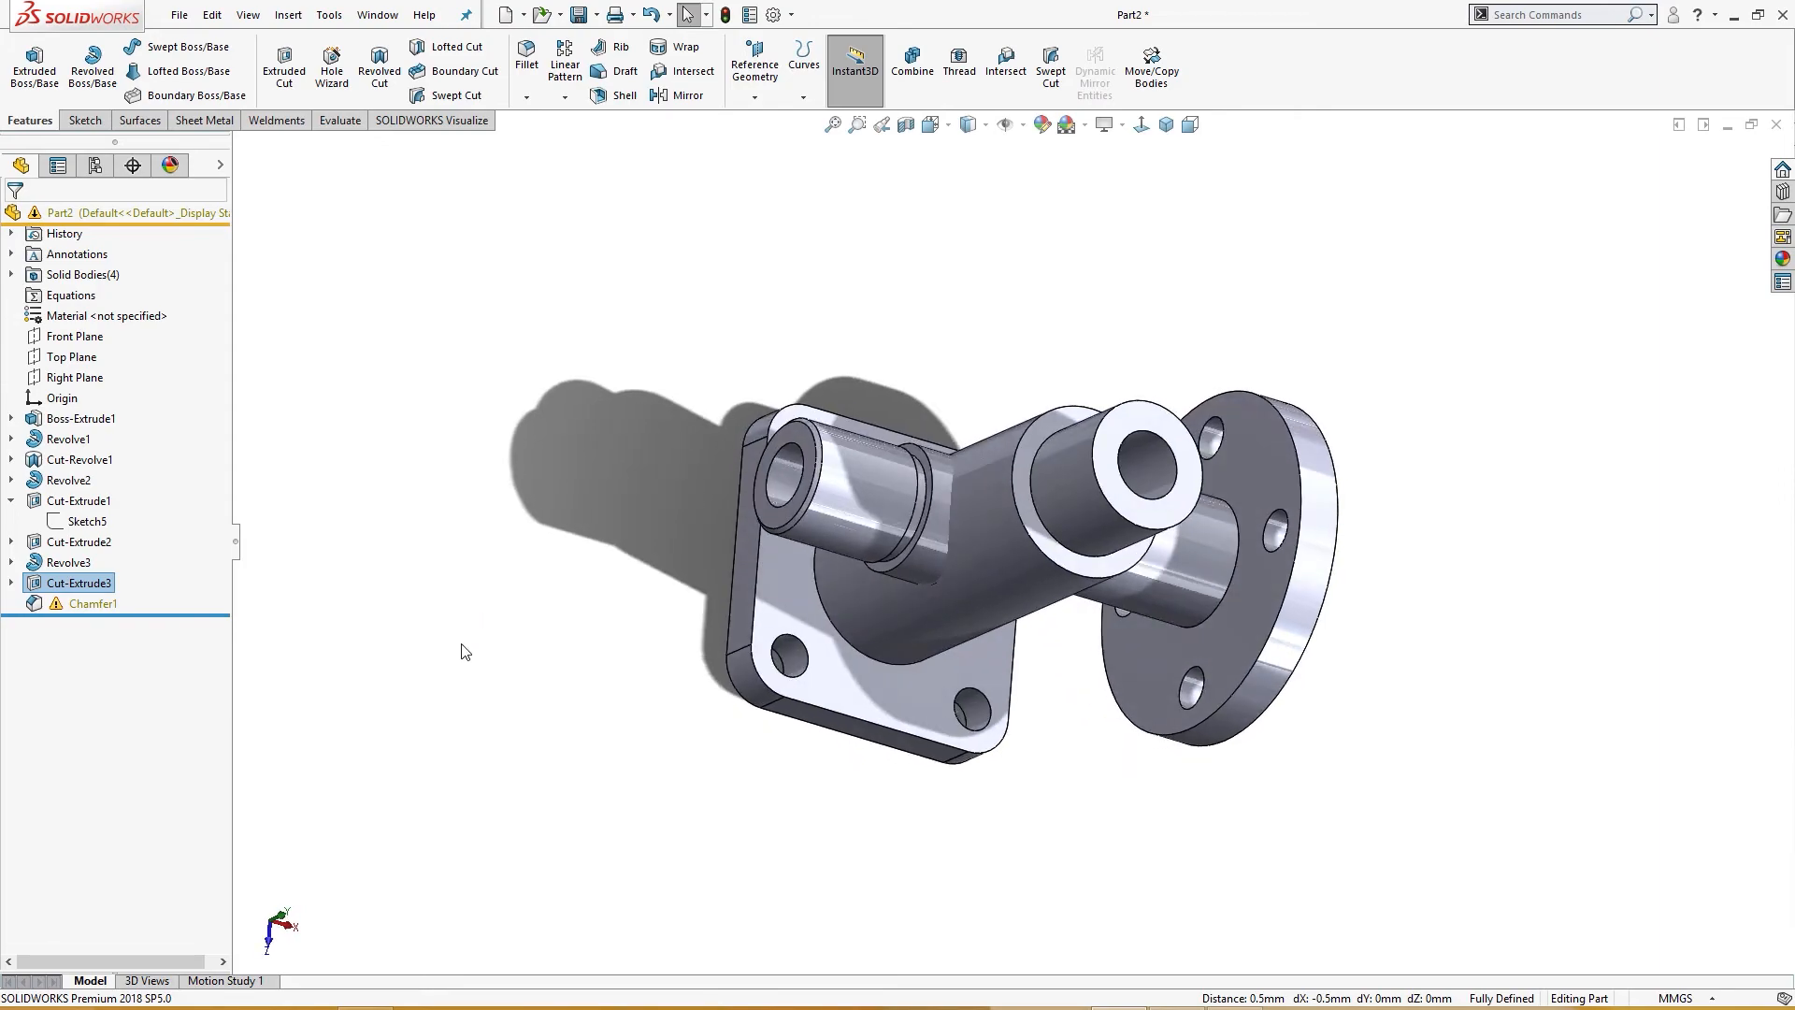
pyautogui.click(385, 614)
pyautogui.click(122, 604)
pyautogui.click(112, 540)
pyautogui.moveTo(468, 610); pyautogui.dragTo(421, 524, button='middle')
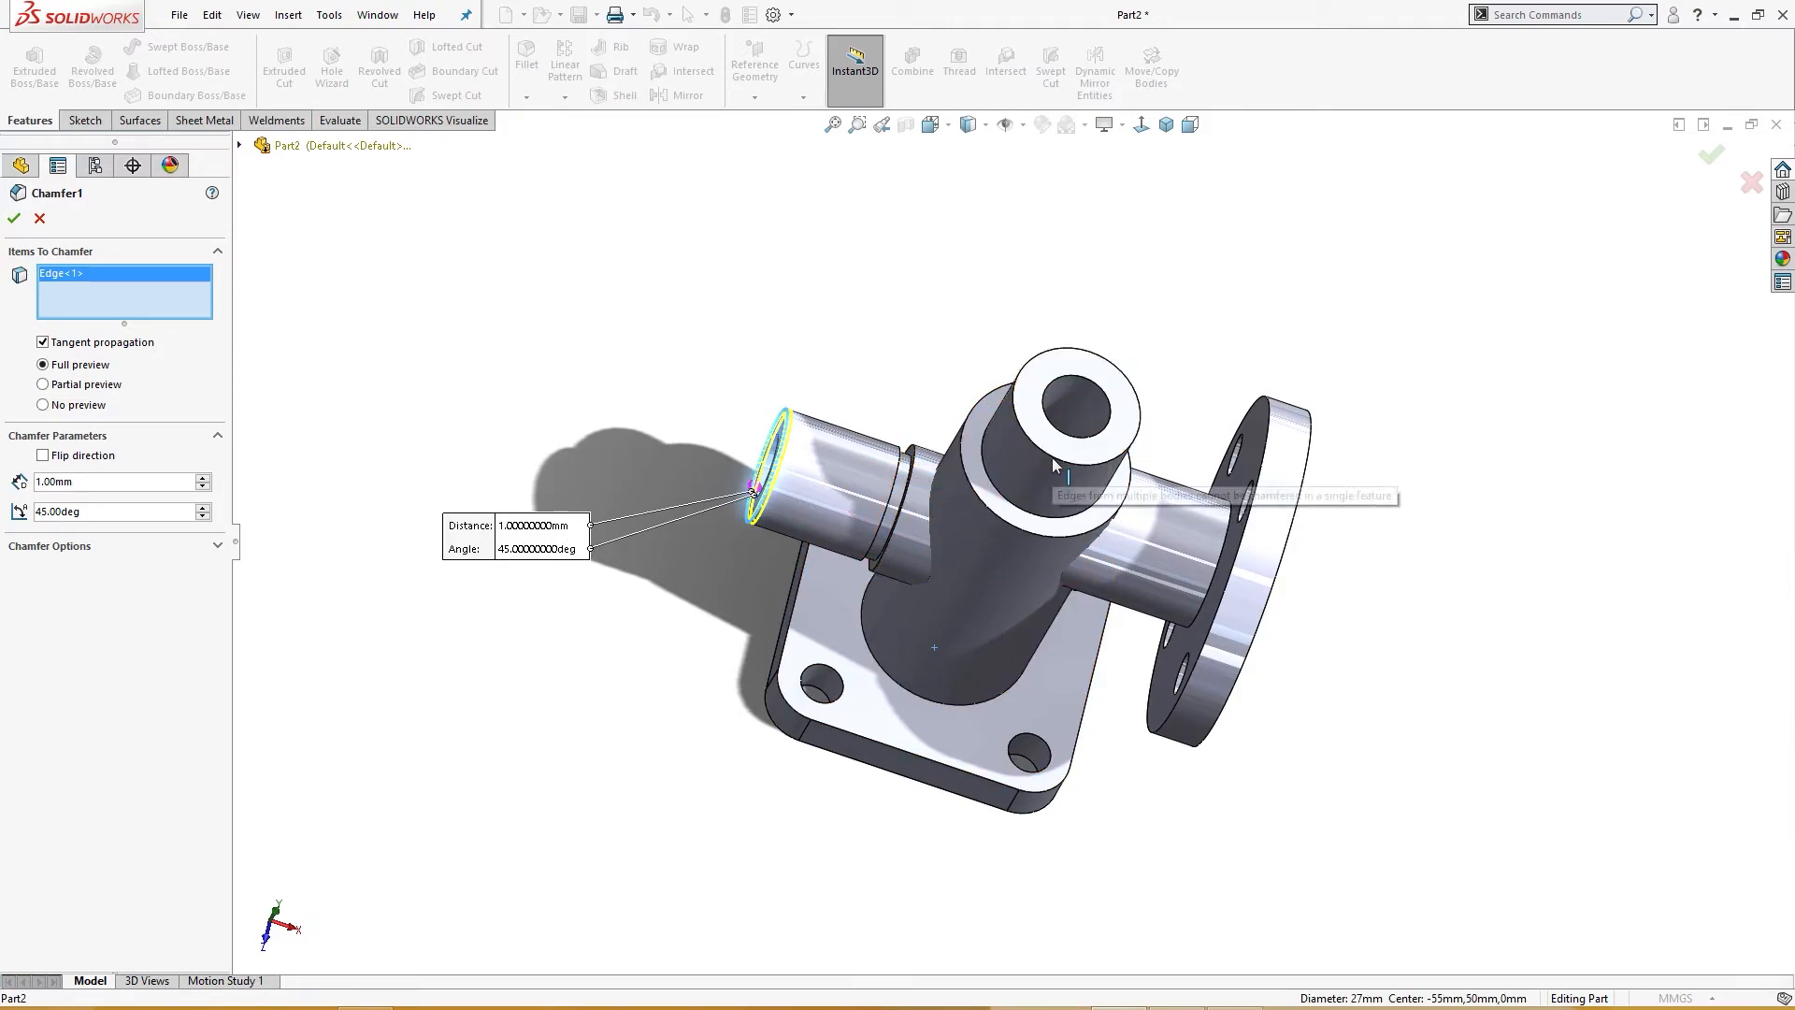
pyautogui.moveTo(636, 591); pyautogui.dragTo(661, 609, button='middle')
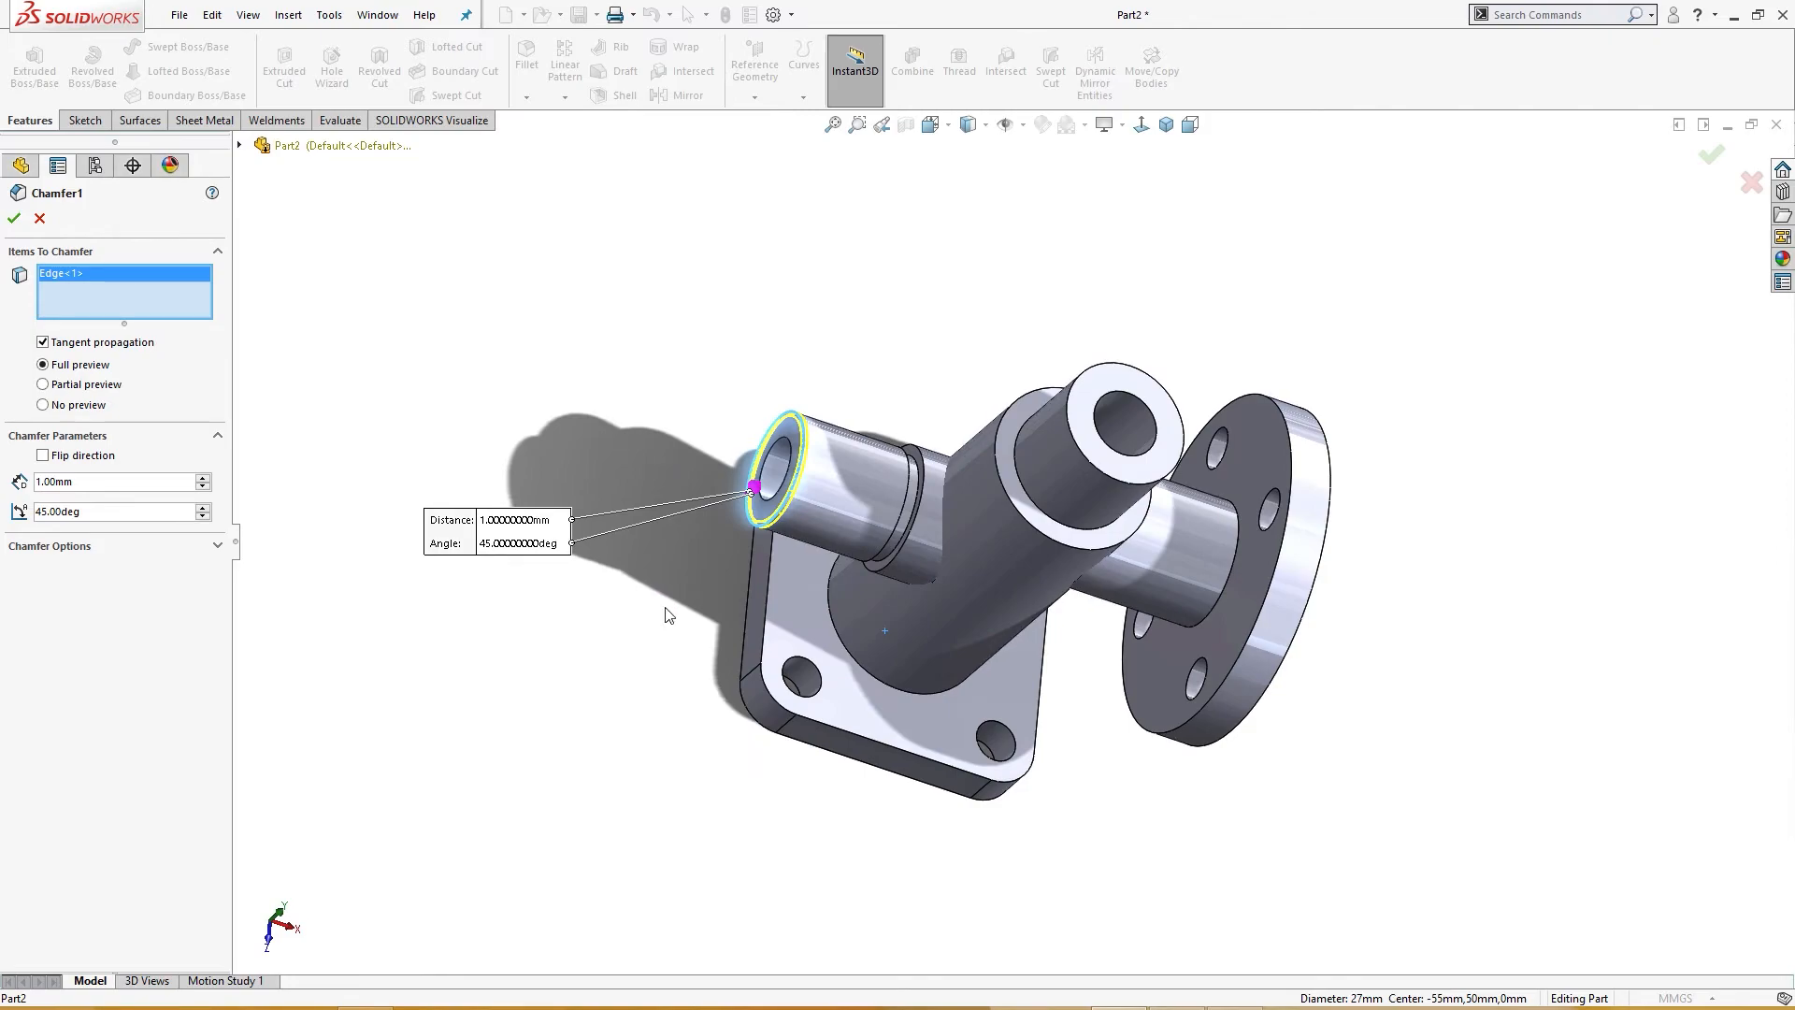
pyautogui.rightClick(76, 295)
pyautogui.click(112, 300)
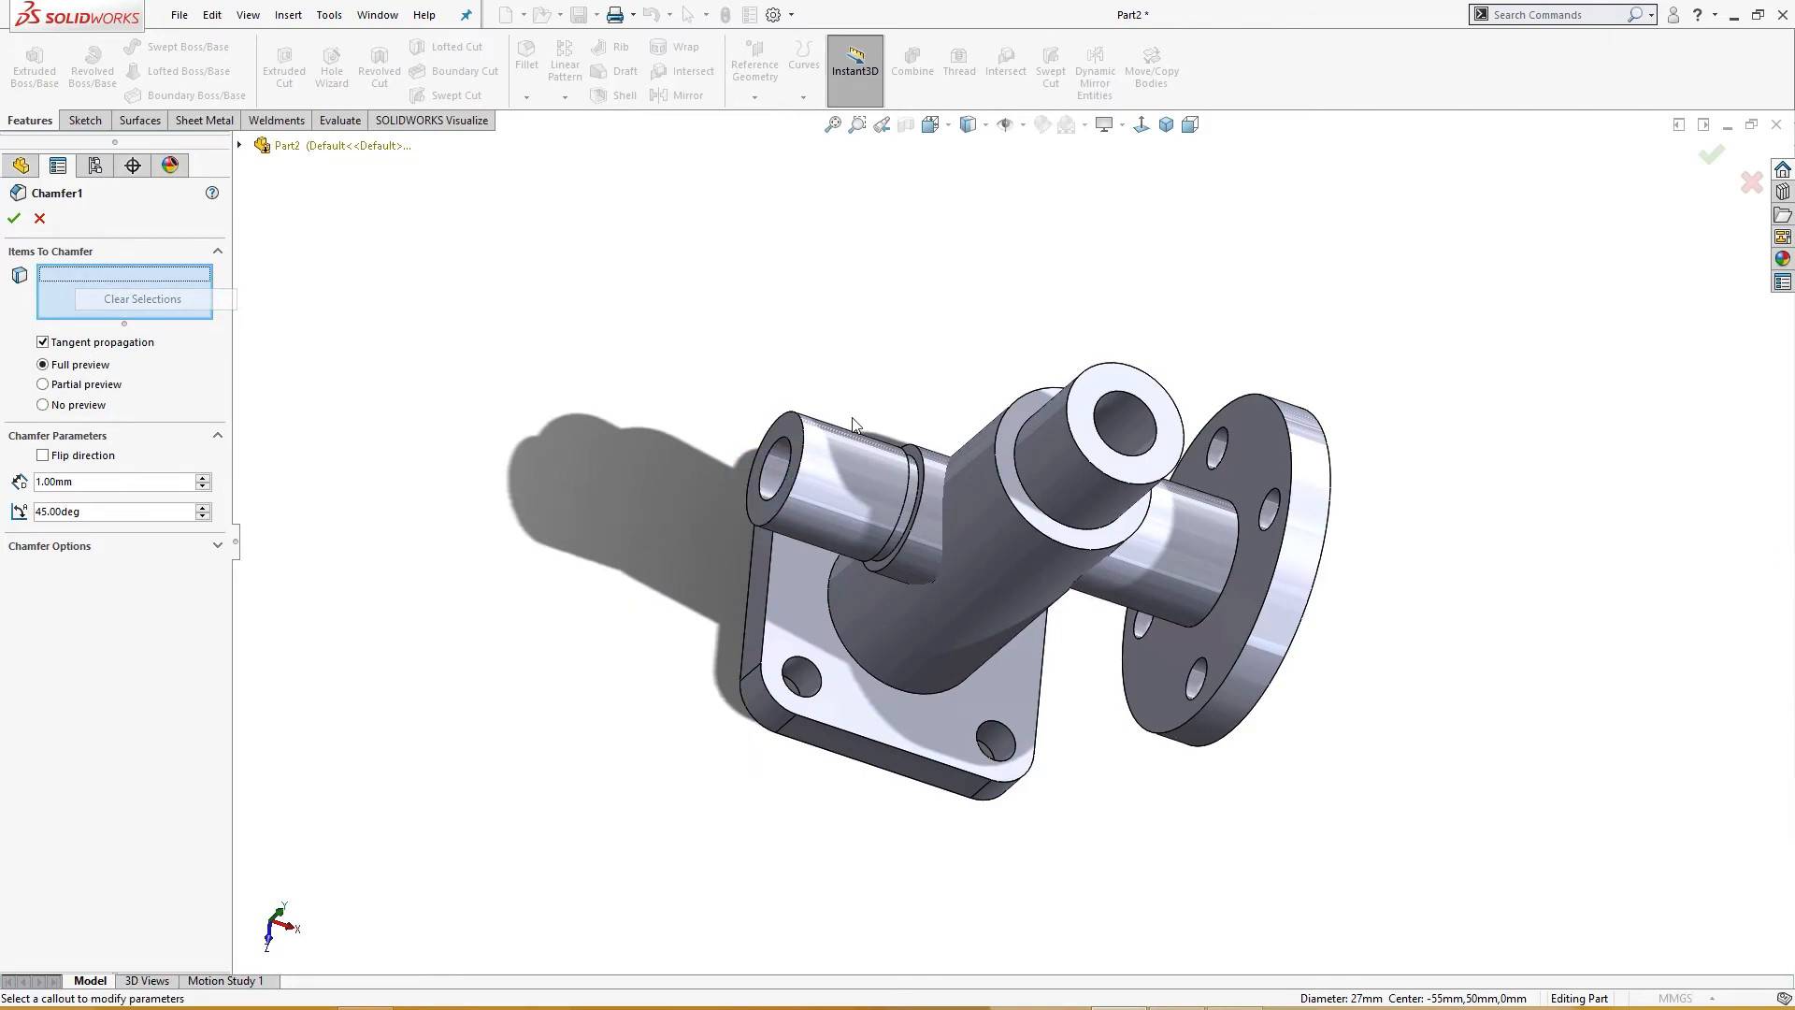
pyautogui.click(801, 463)
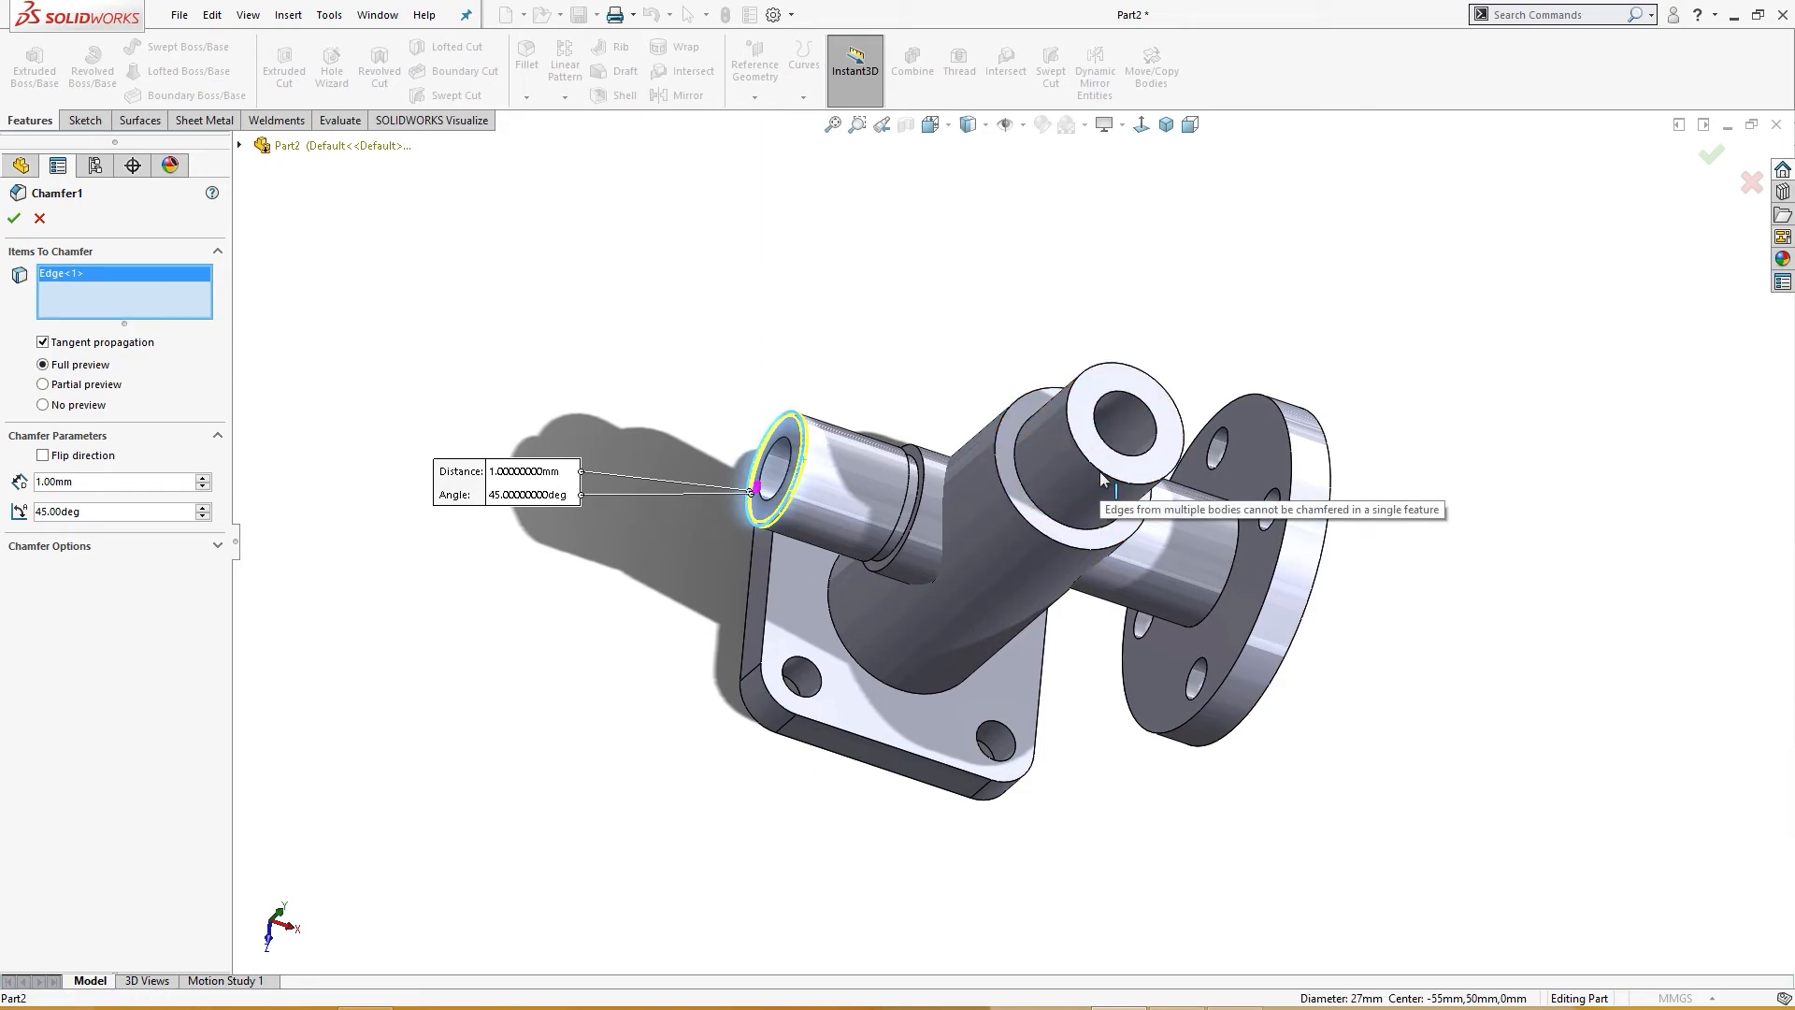
pyautogui.click(14, 224)
# Step: Add a 1 mm × 45° chamfer to the top edge of the vertical boss in isometric view
pyautogui.moveTo(352, 473); pyautogui.dragTo(520, 325, button='middle')
pyautogui.hotkey('ctrl', '7')
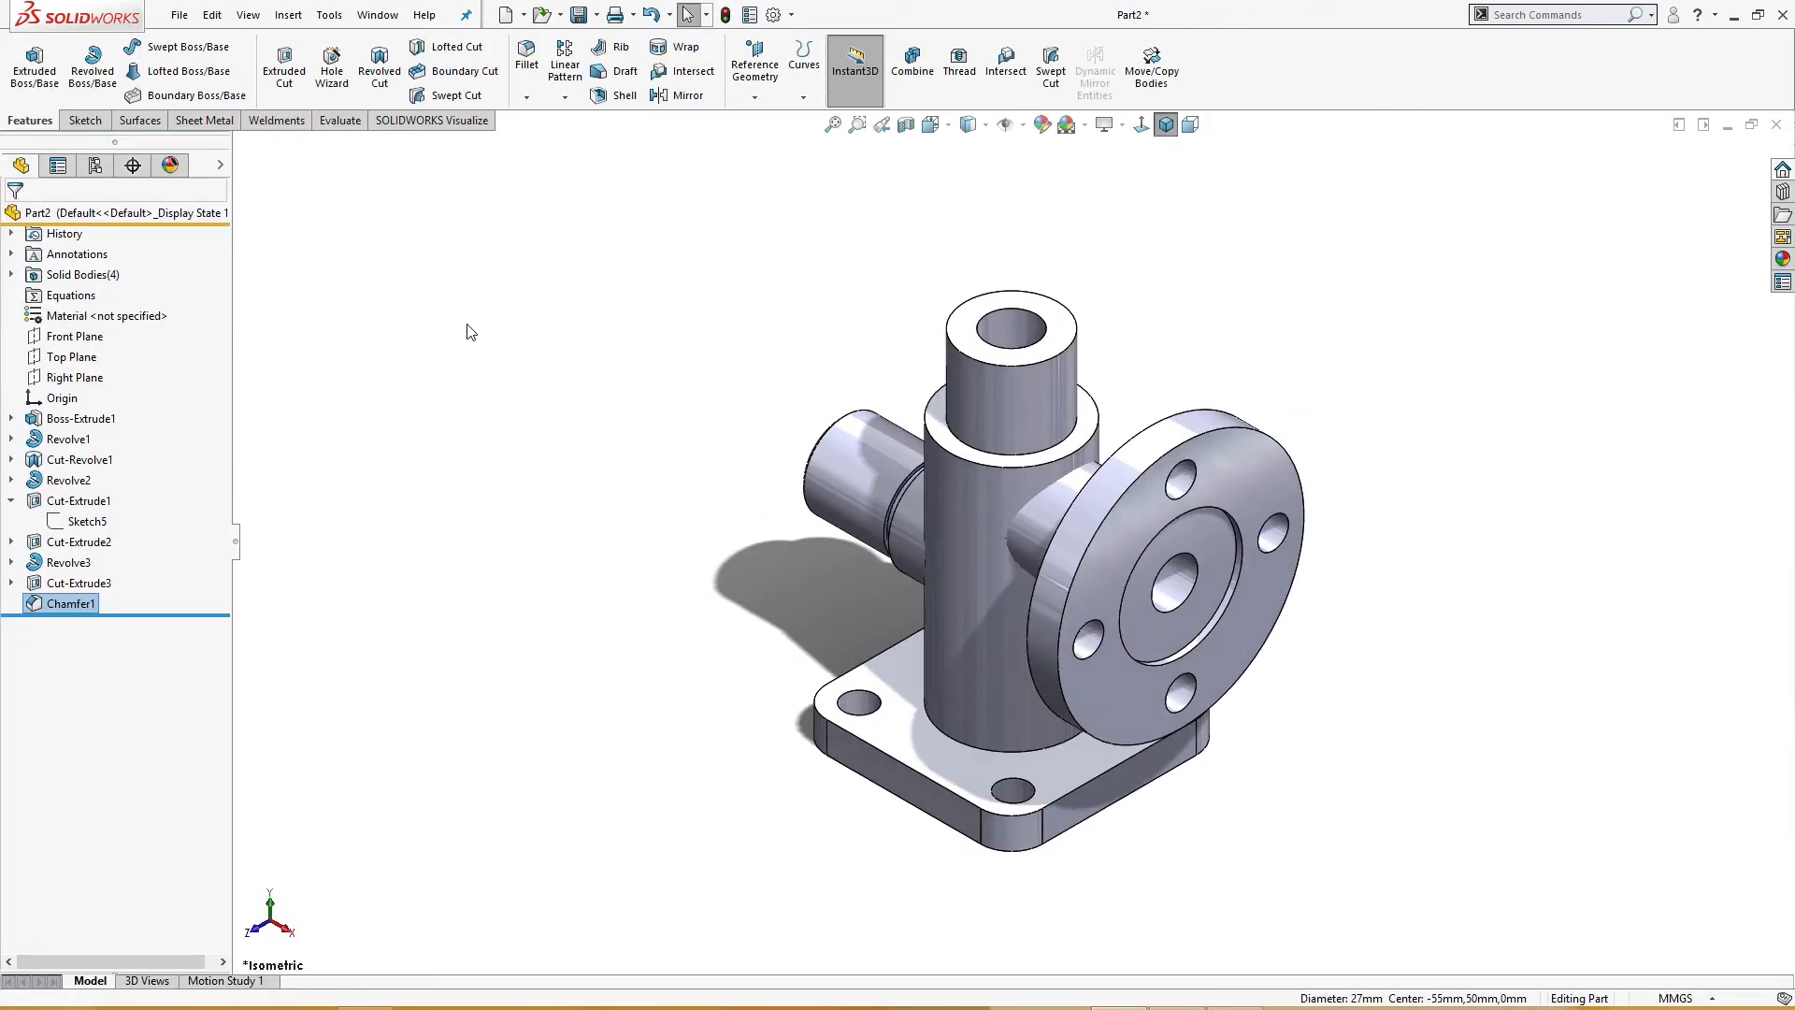
pyautogui.rightClick(477, 306)
pyautogui.click(341, 171)
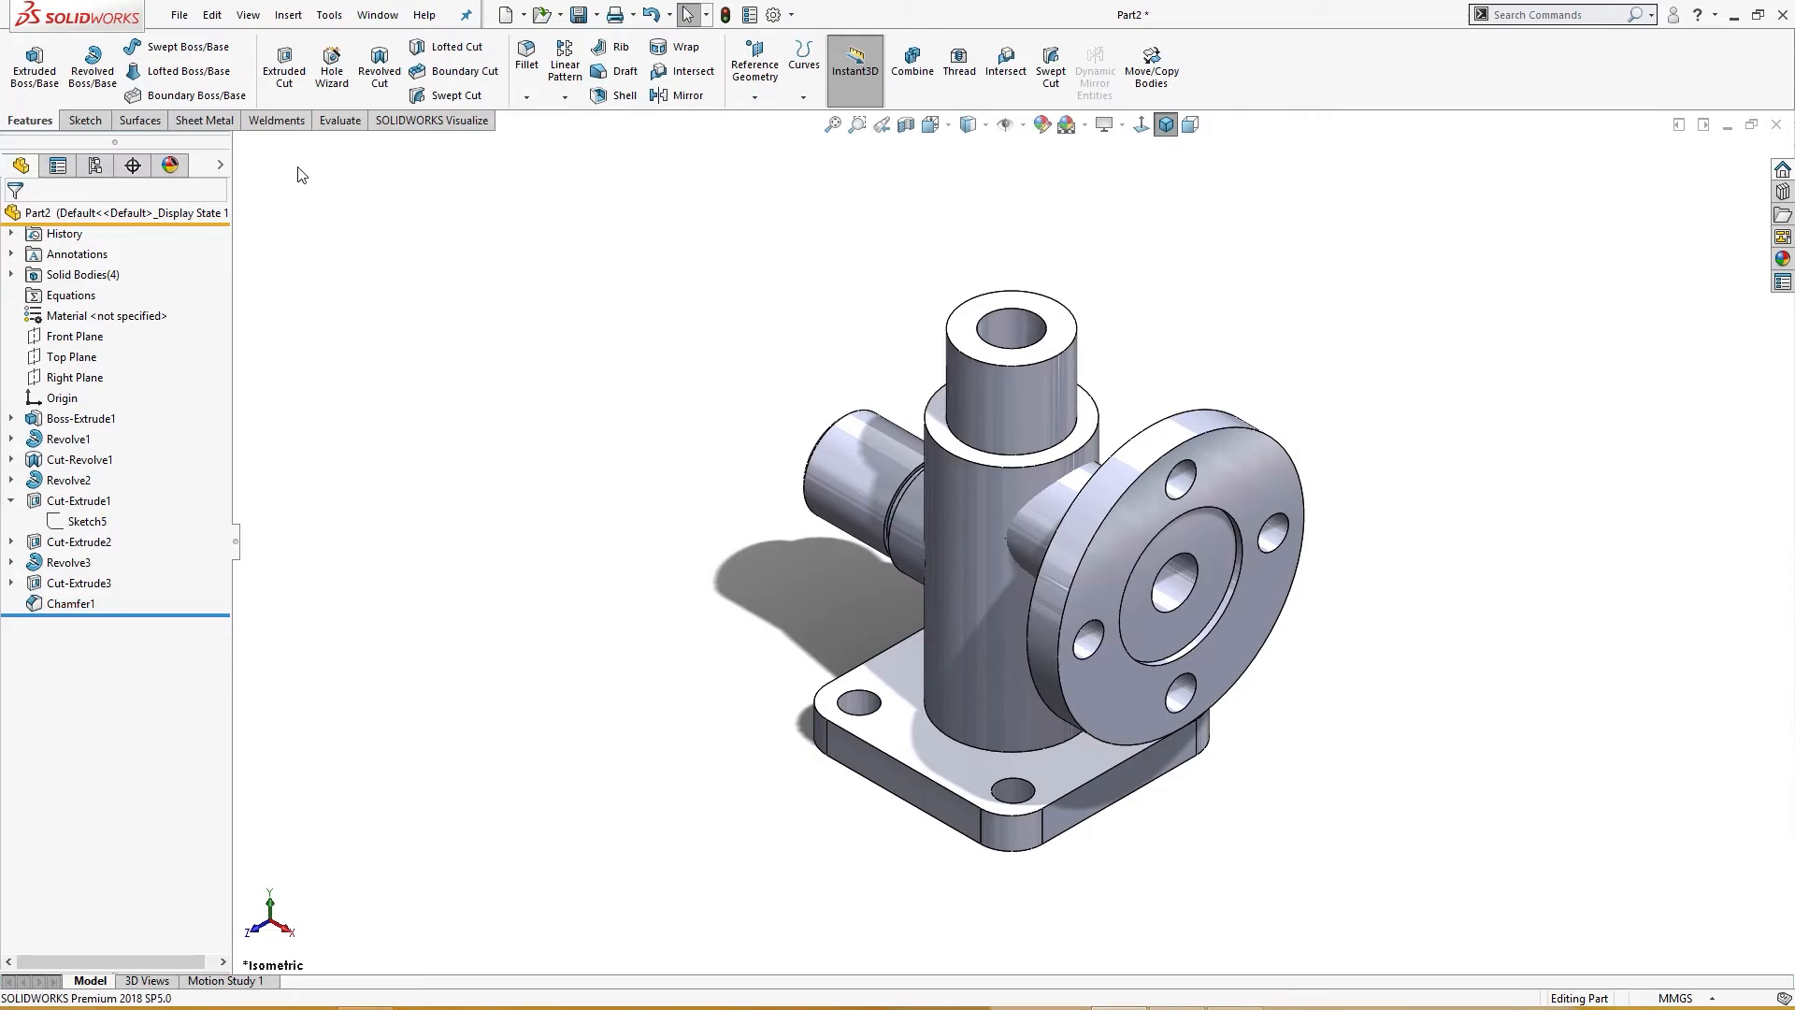
pyautogui.click(1057, 365)
pyautogui.click(1252, 300)
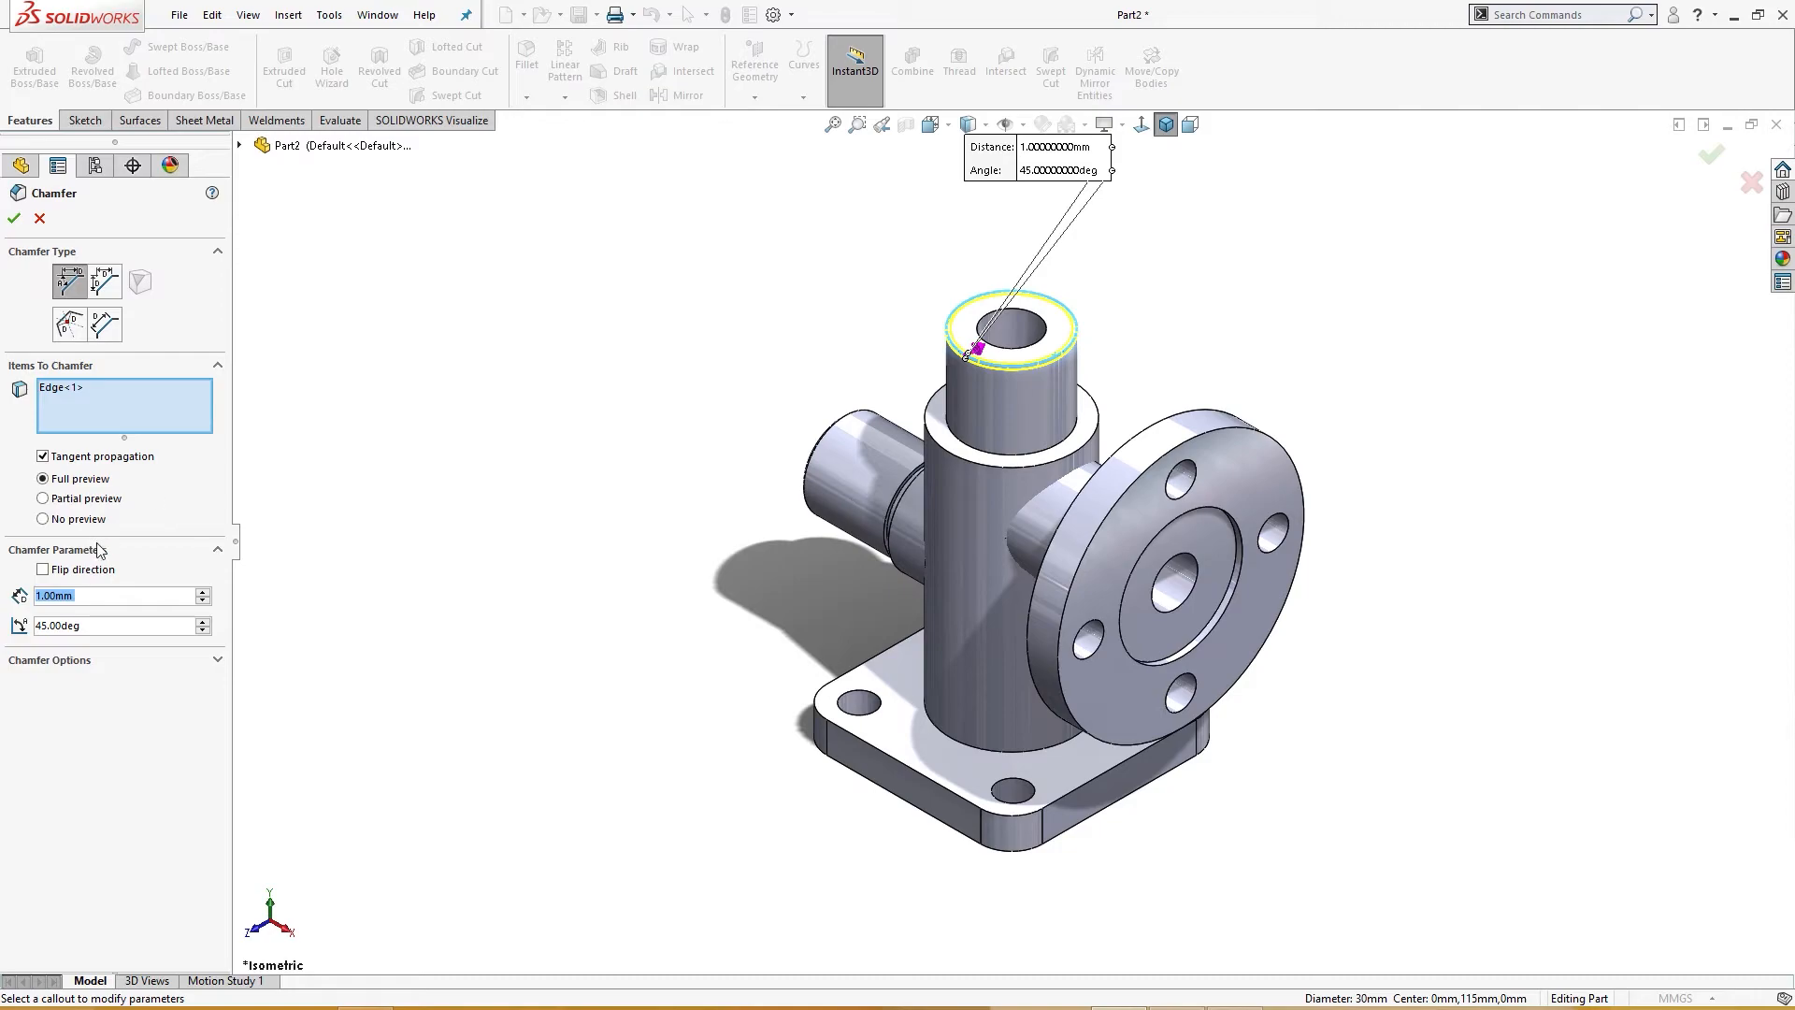
pyautogui.click(1006, 462)
pyautogui.click(14, 218)
# Step: Start a Thread on the left pipe end's edge and enable a 2 mm offset
pyautogui.moveTo(561, 469); pyautogui.dragTo(727, 569, button='middle')
pyautogui.hotkey('ctrl', '7')
pyautogui.moveTo(743, 467); pyautogui.dragTo(829, 501, button='middle')
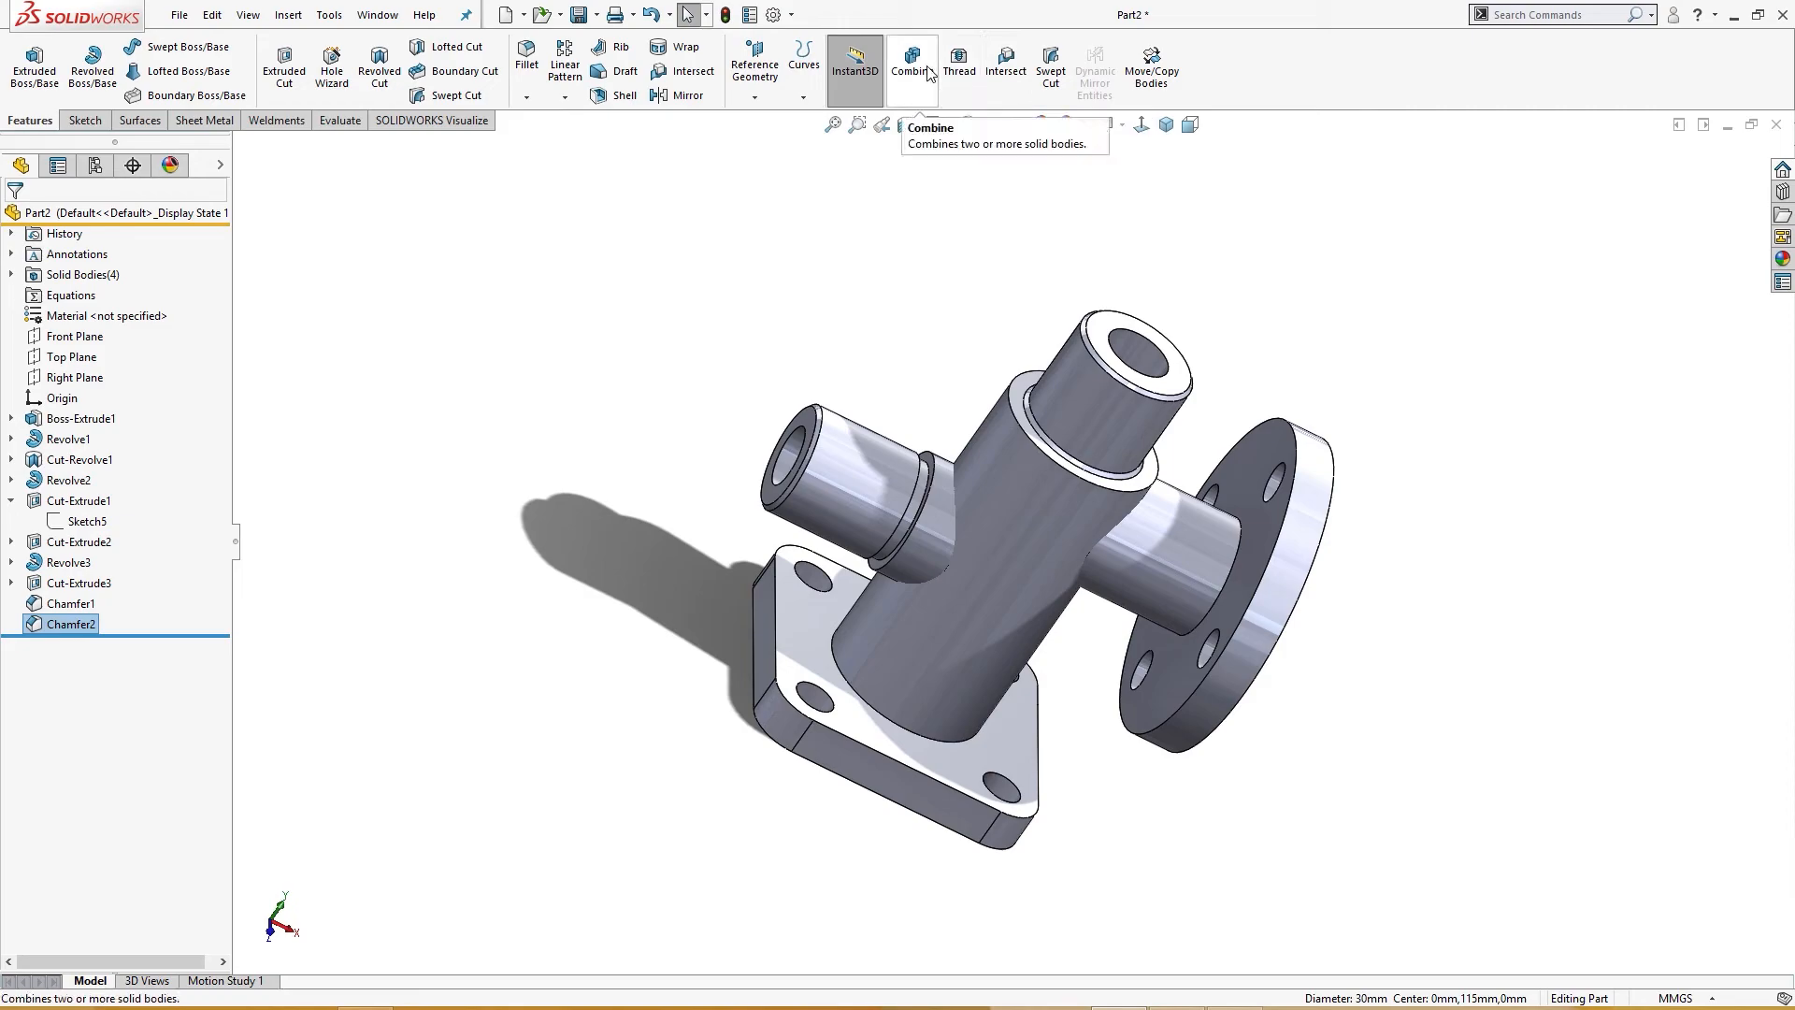
pyautogui.click(959, 64)
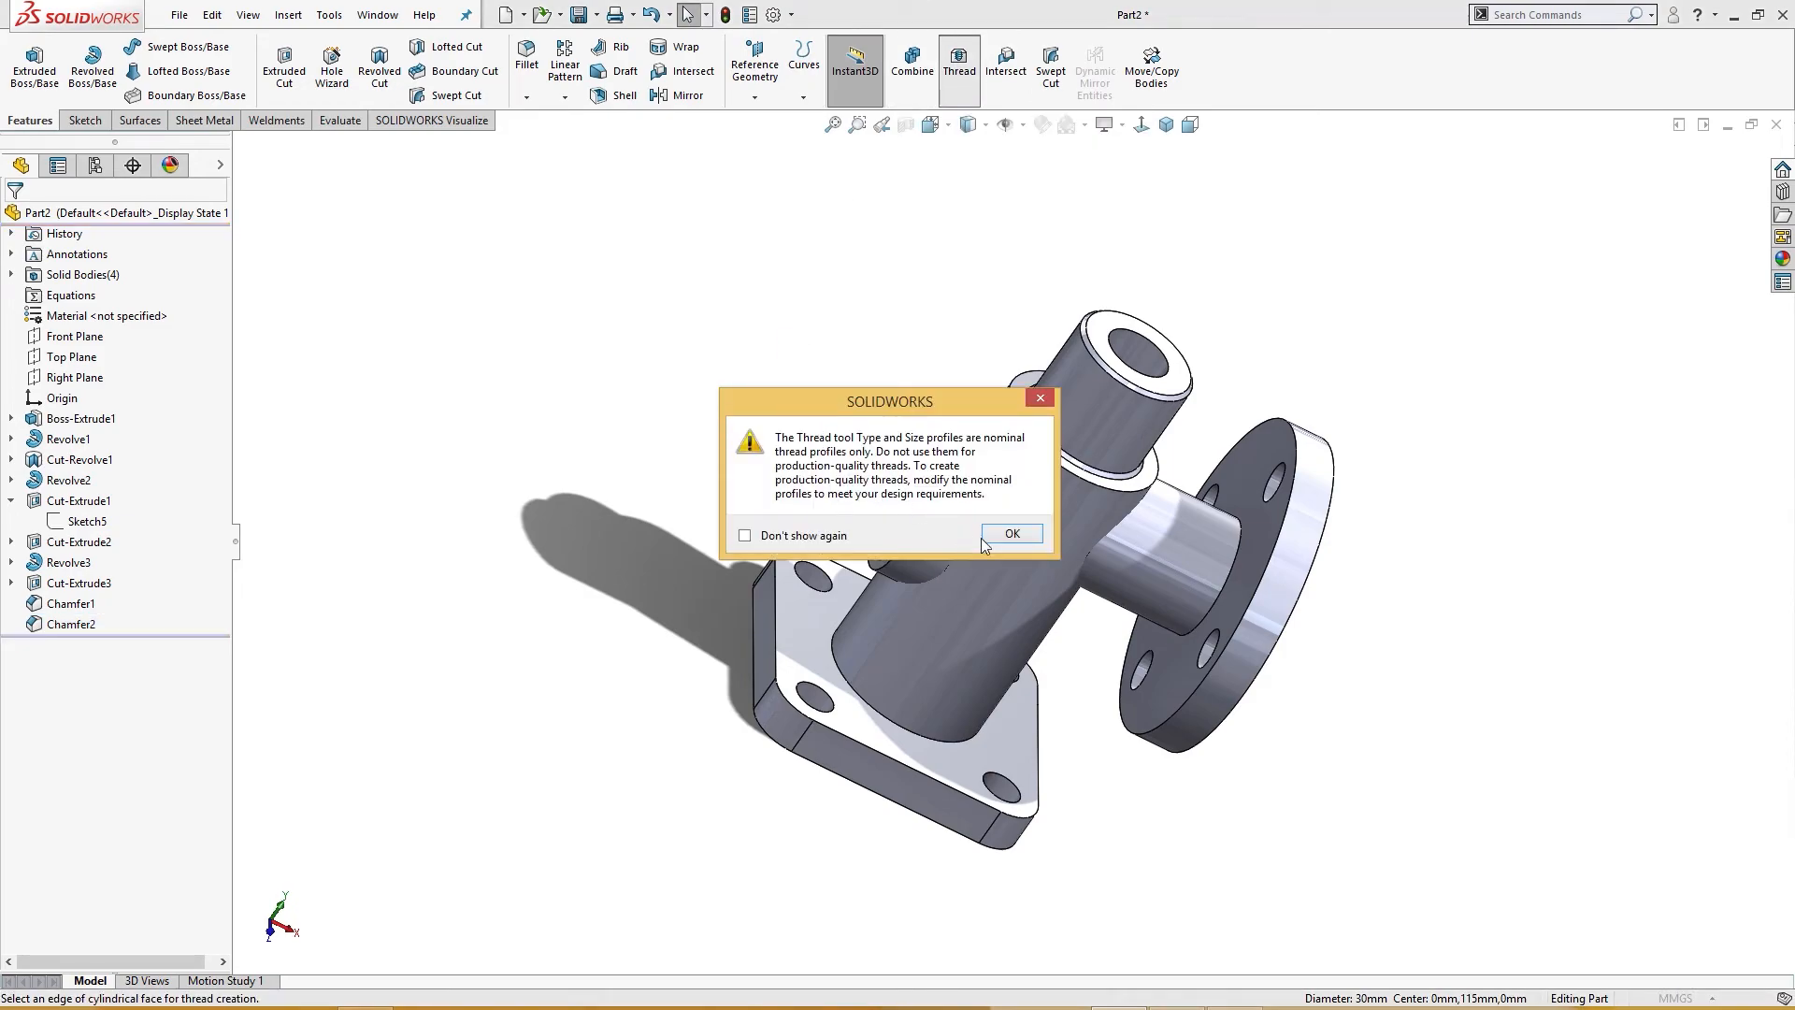
pyautogui.click(1010, 535)
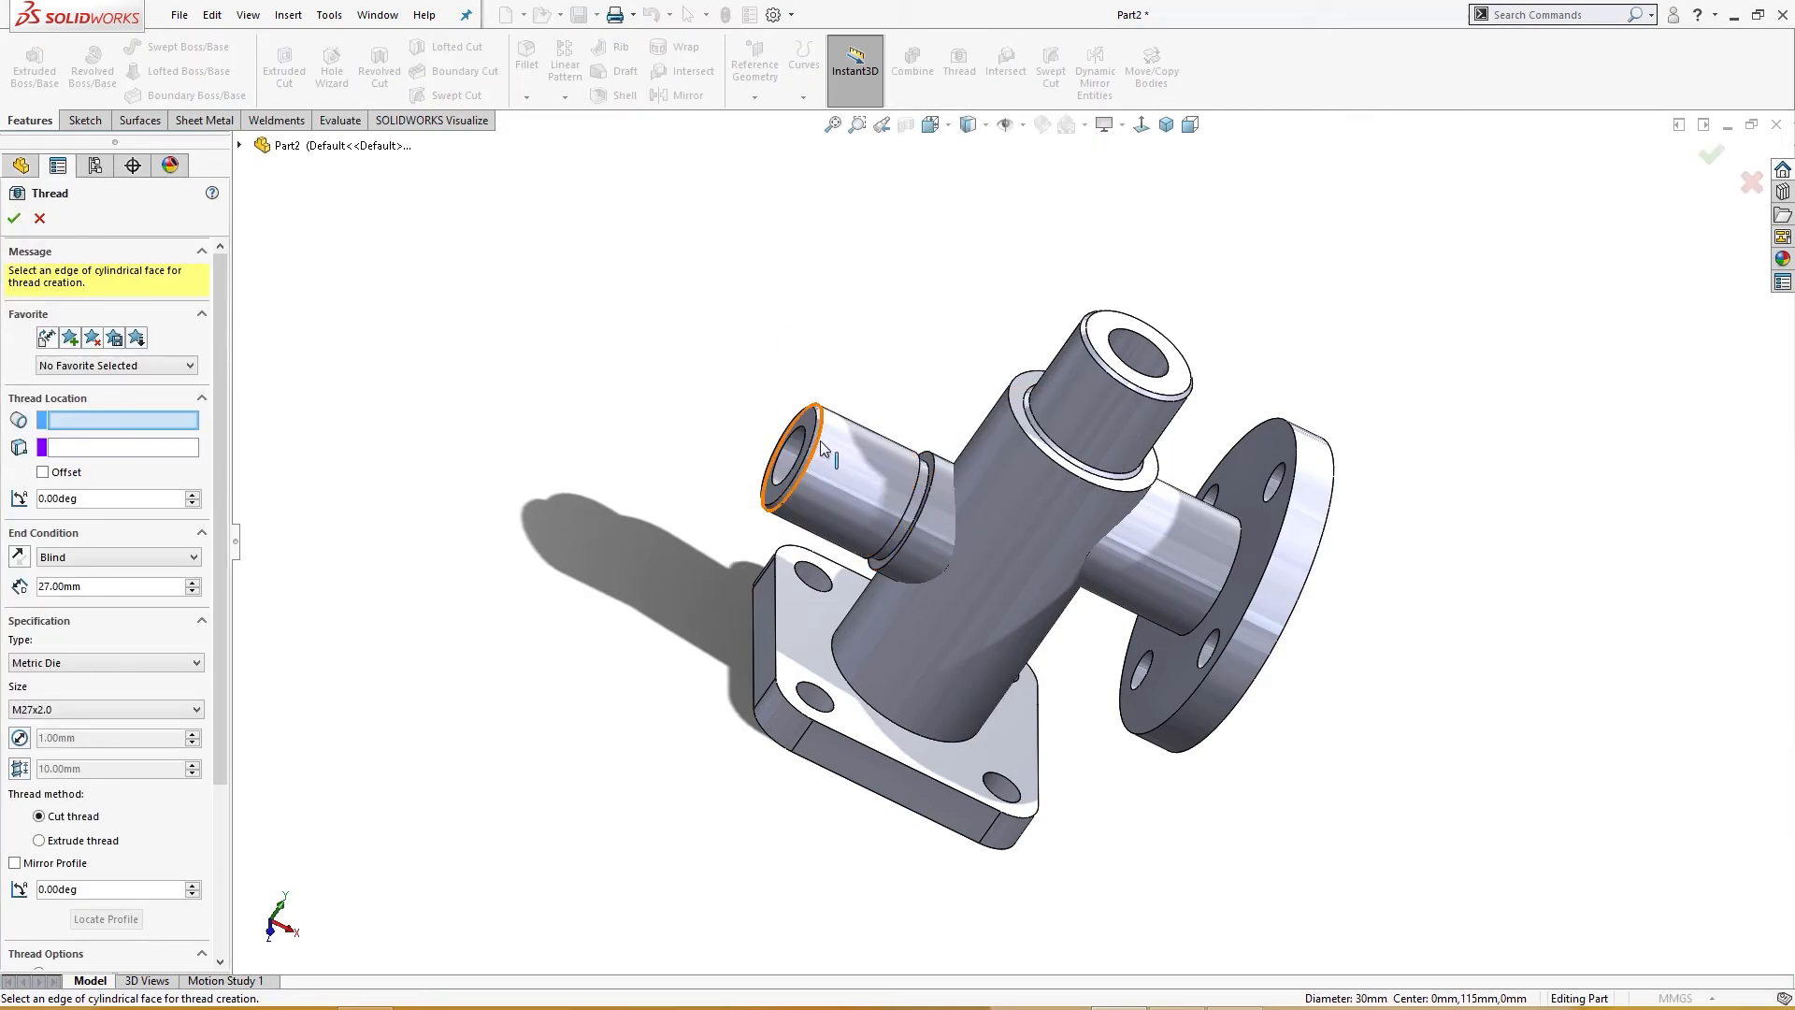
pyautogui.click(821, 451)
pyautogui.moveTo(651, 513); pyautogui.dragTo(666, 520, button='middle')
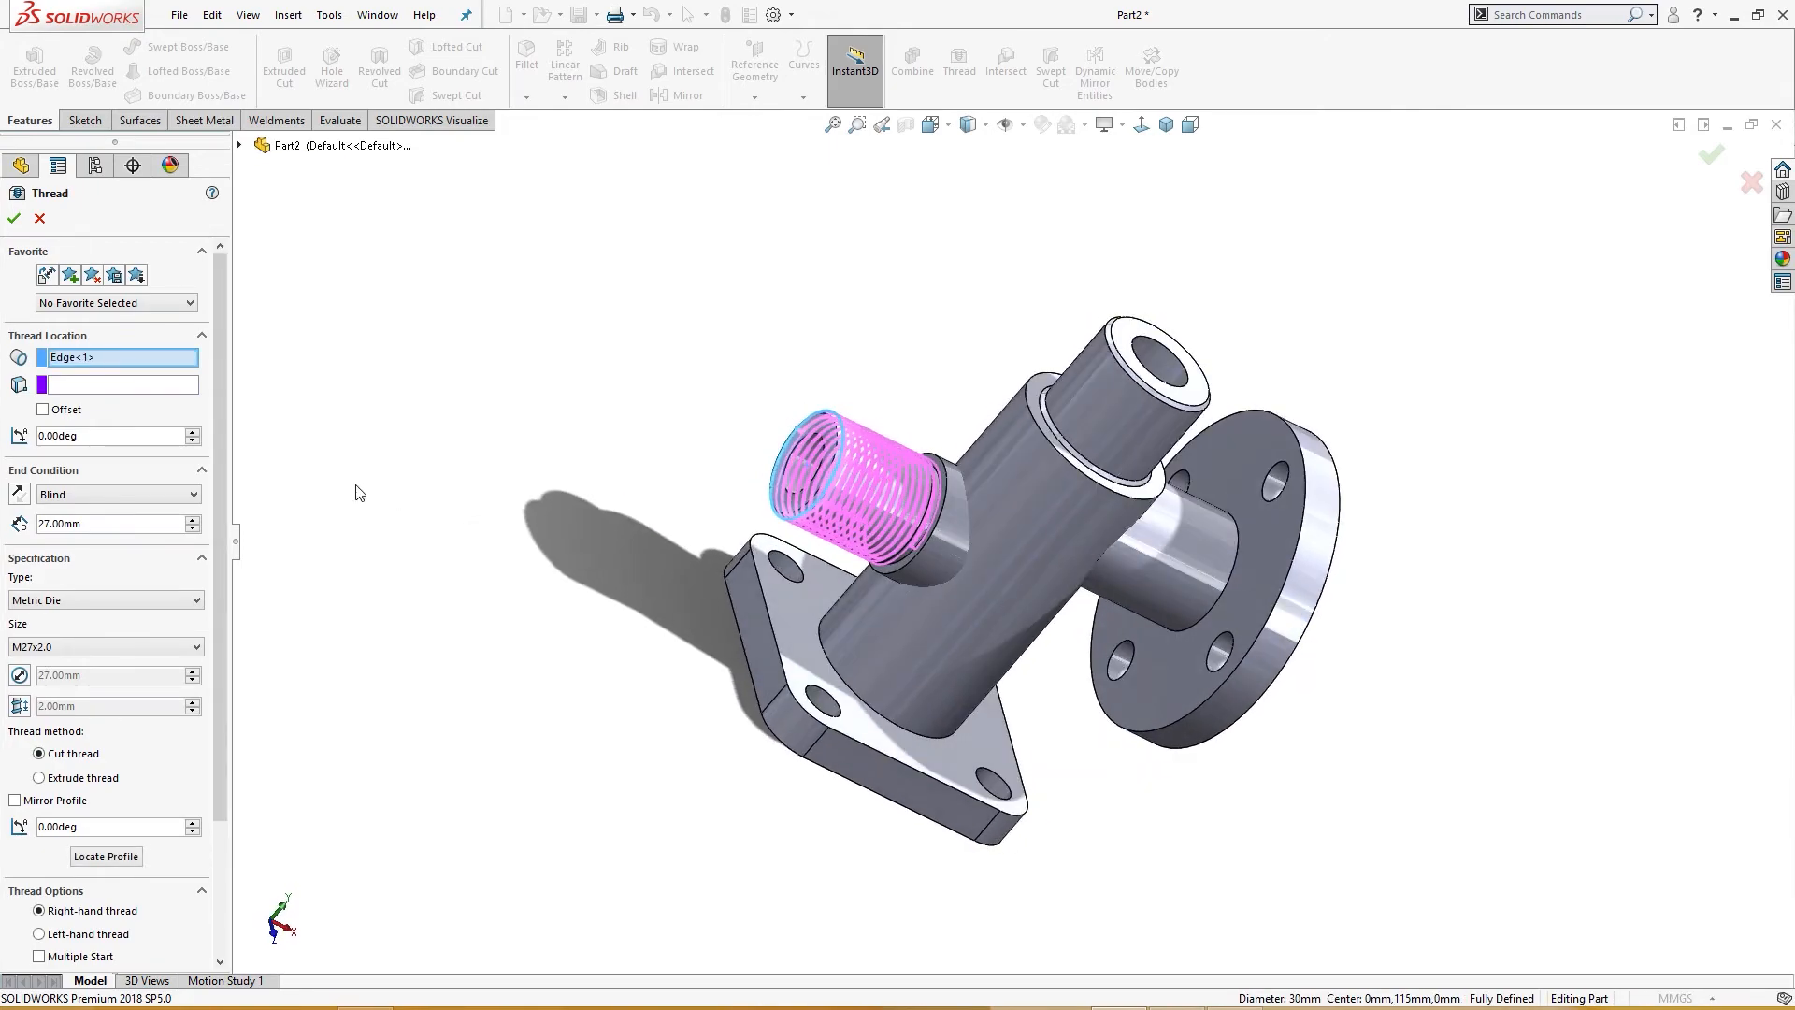
pyautogui.click(43, 410)
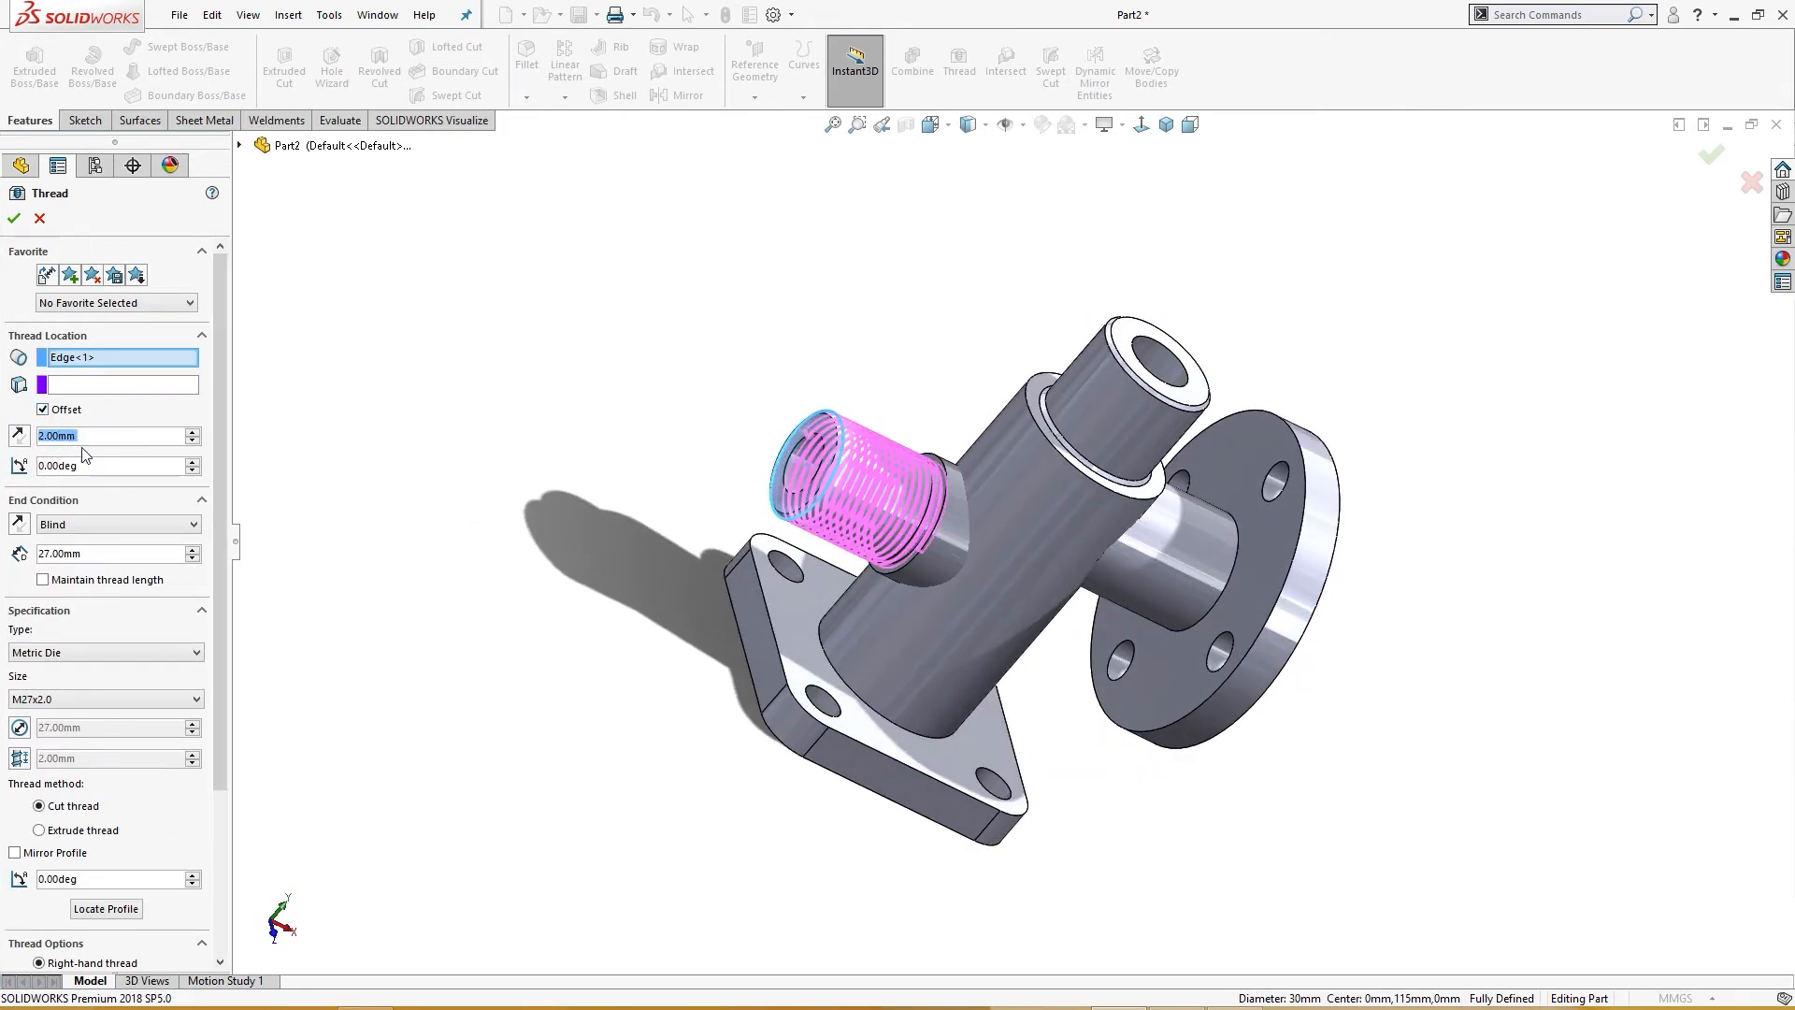
# Step: Try thread depths of 26 mm and 25.5 mm on the left pipe end
pyautogui.moveTo(391, 484); pyautogui.dragTo(353, 480, button='middle')
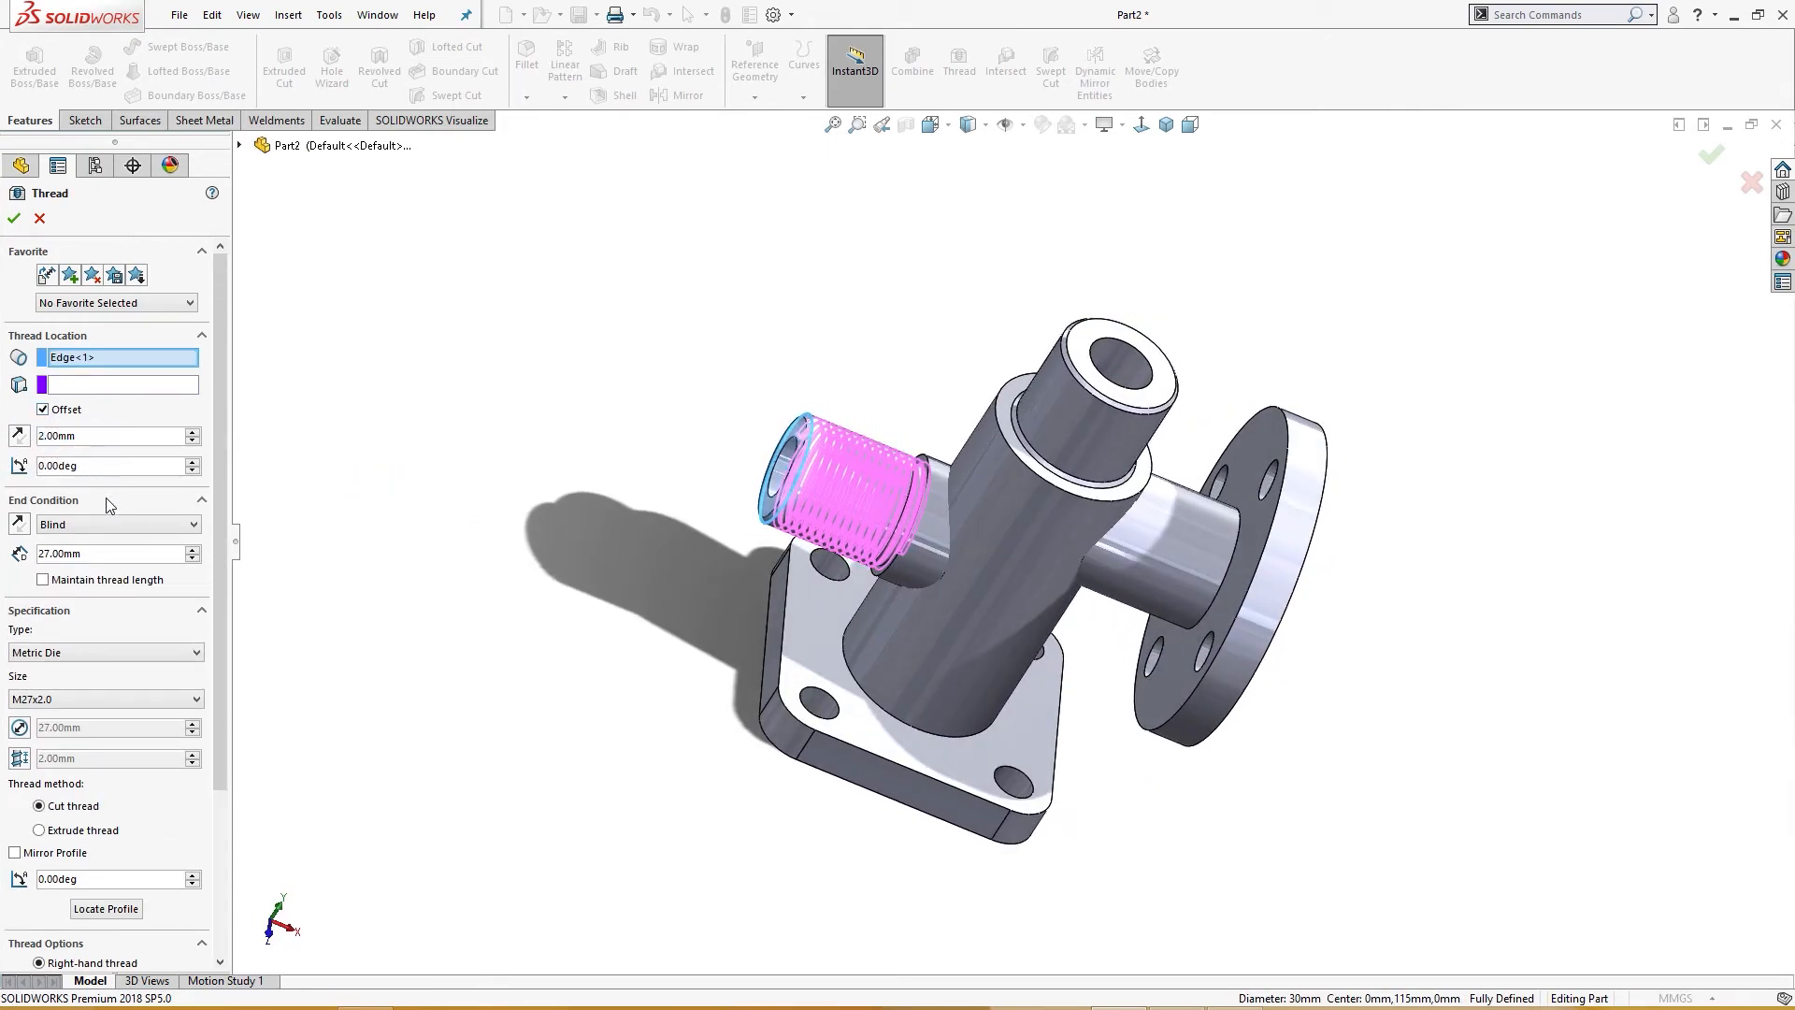
pyautogui.click(73, 553)
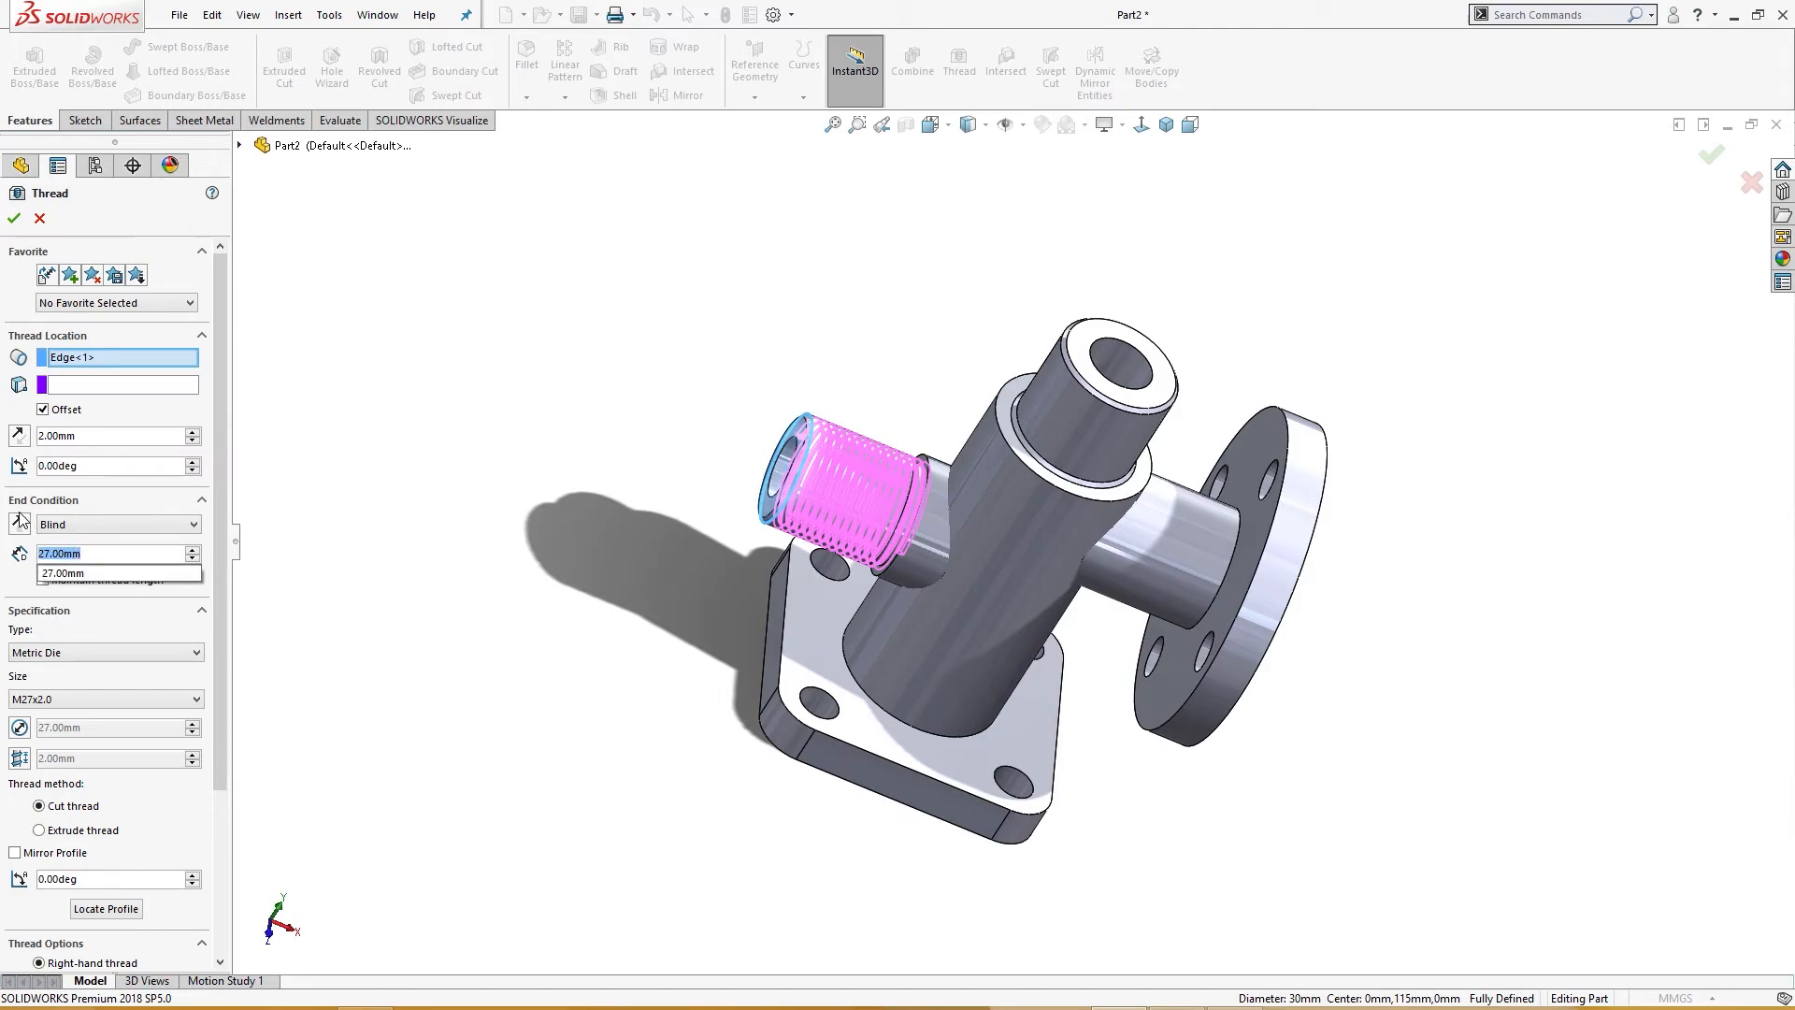
pyautogui.write('26')
pyautogui.press('Return')
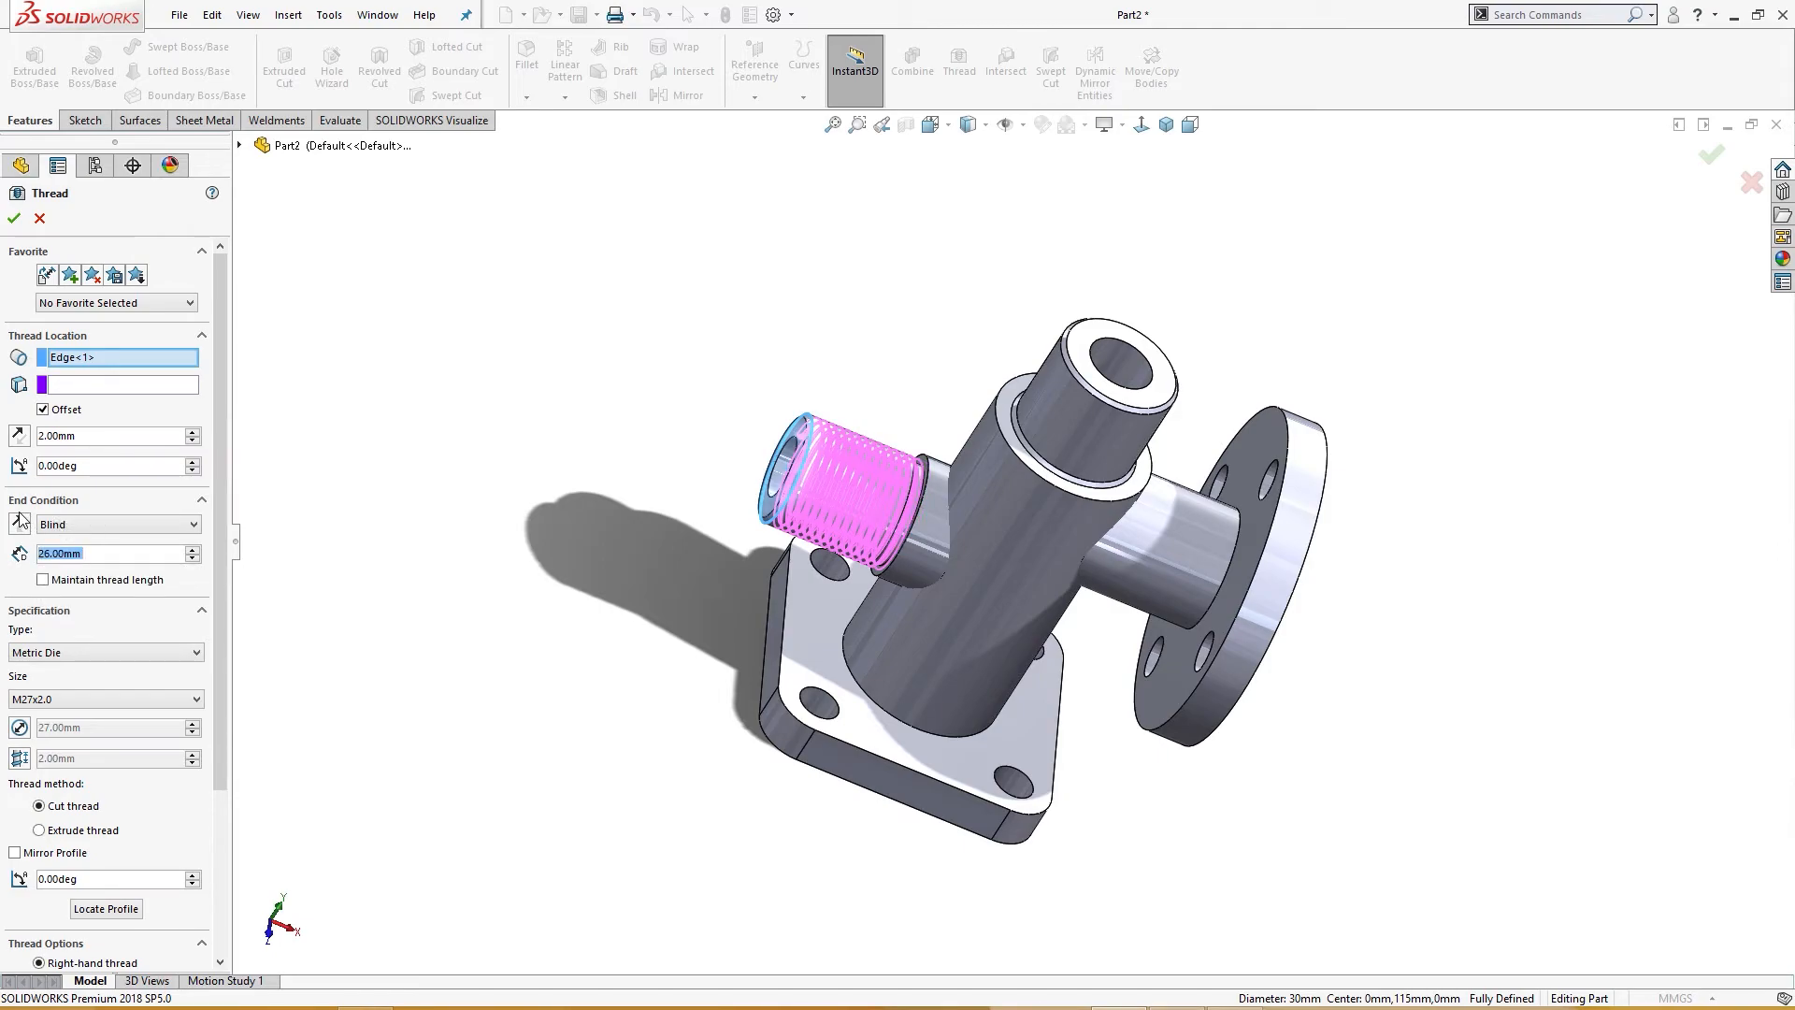
pyautogui.moveTo(363, 609); pyautogui.dragTo(362, 571, button='middle')
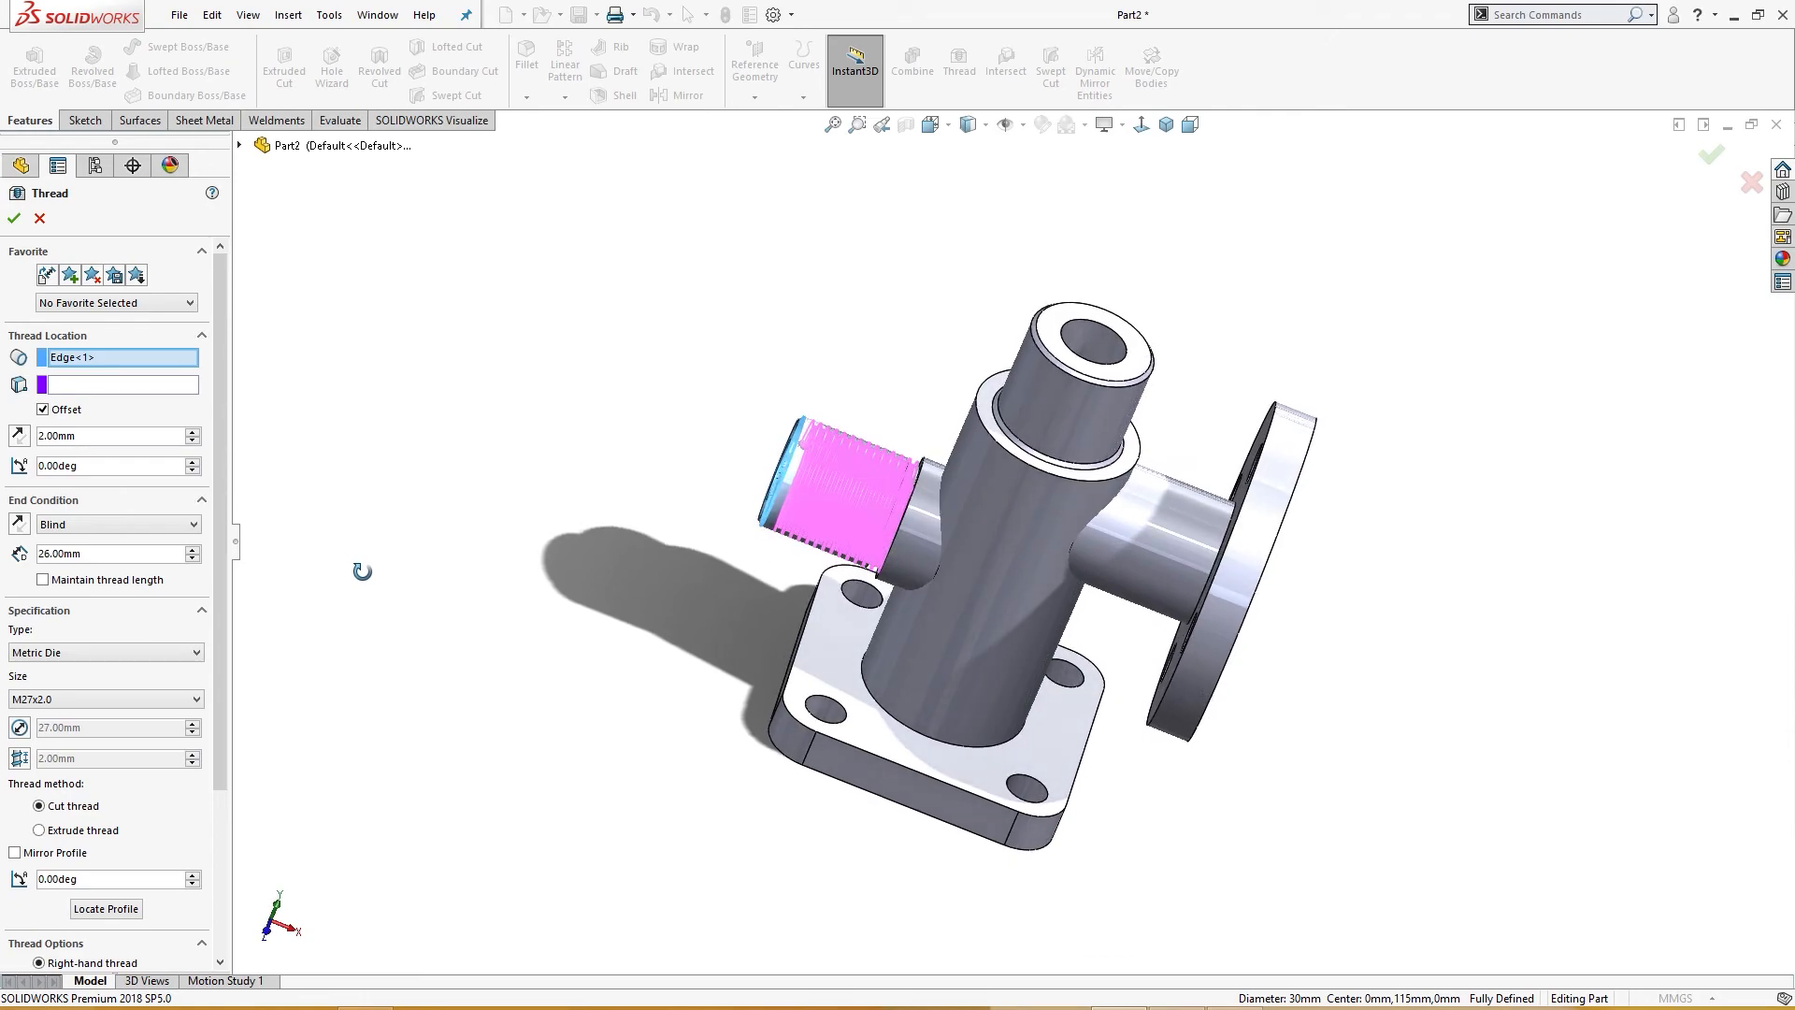
pyautogui.write('25.5')
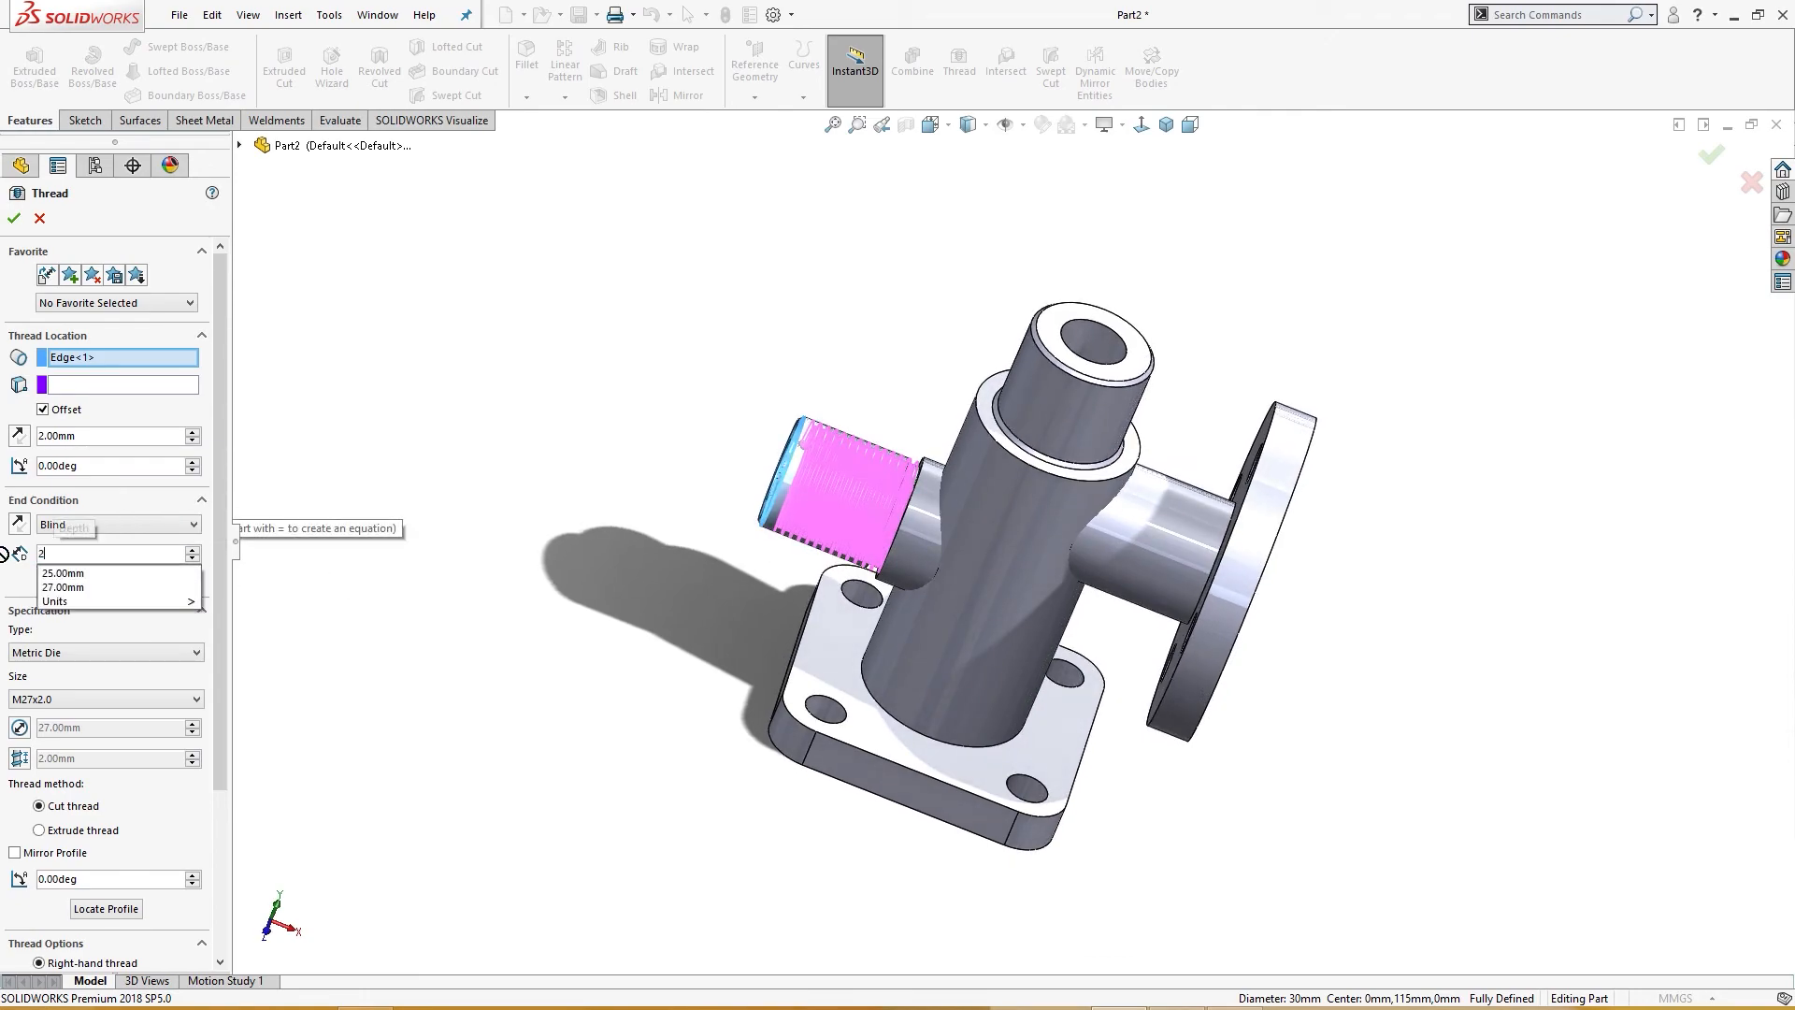
pyautogui.press('Return')
pyautogui.scroll(-1, 402, 351)
pyautogui.moveTo(589, 391); pyautogui.dragTo(567, 429, button='middle')
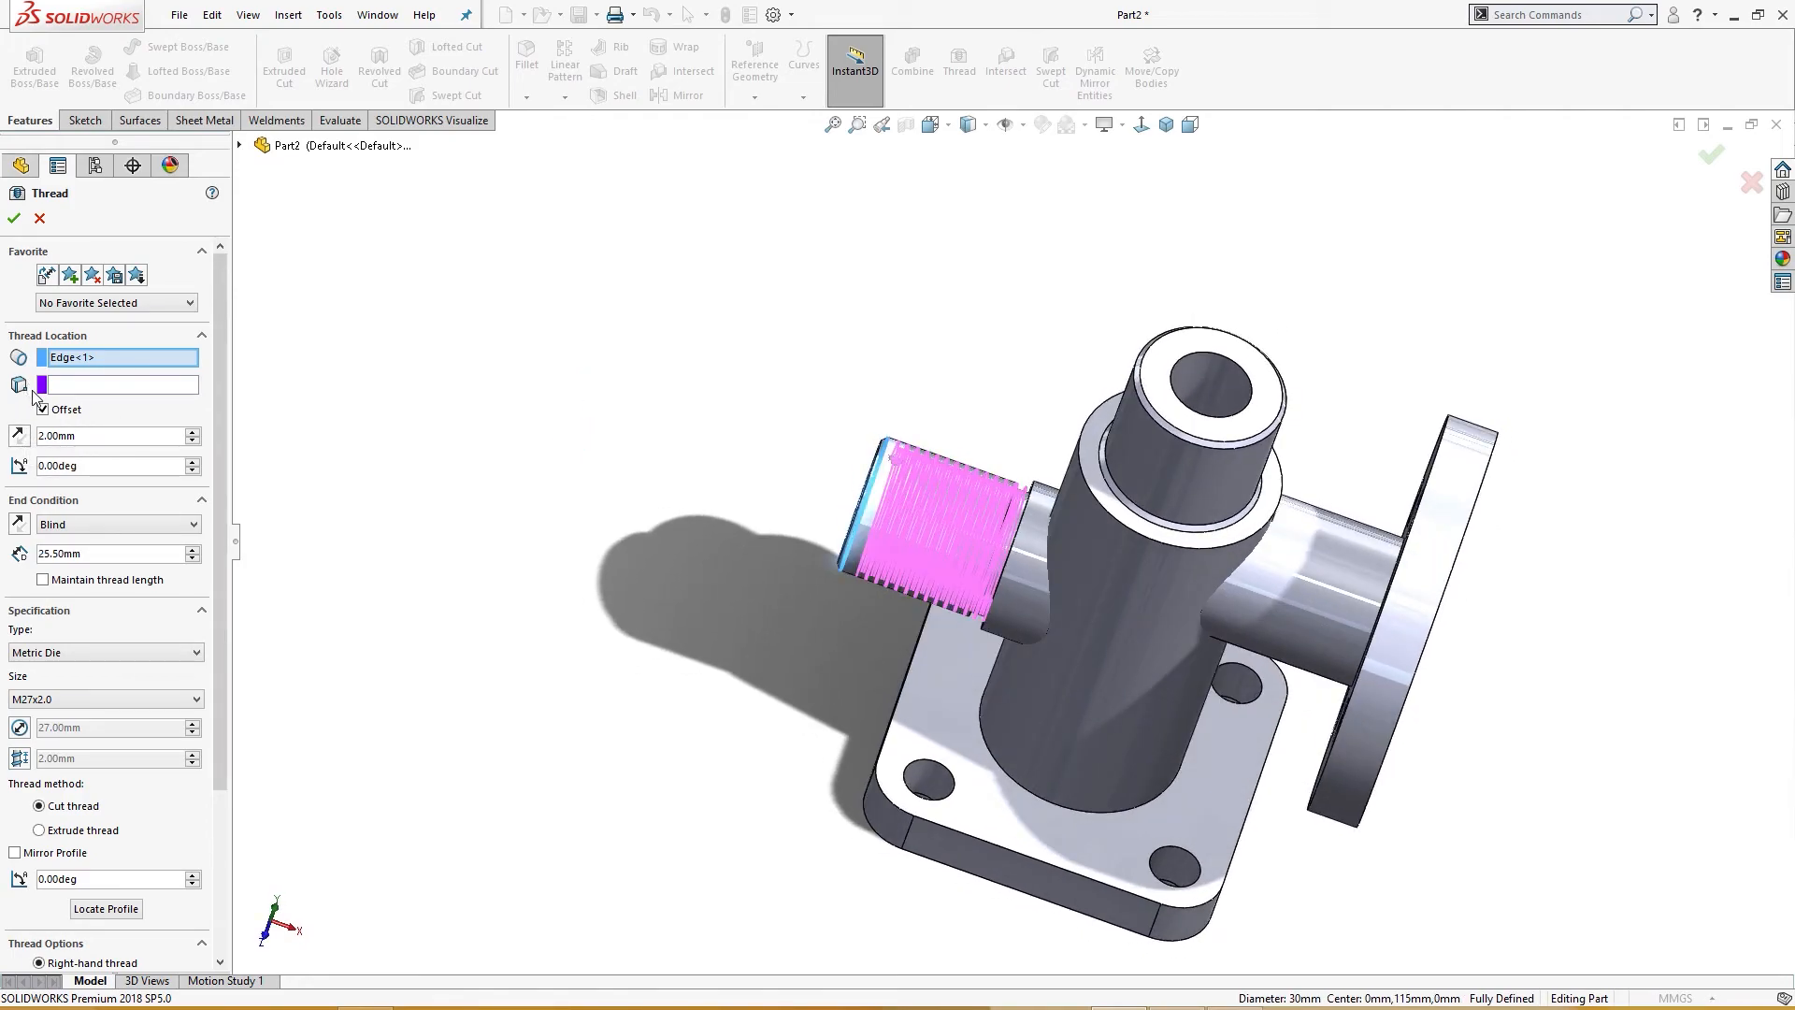
# Step: Reverse the thread offset direction and set the thread depth to 28 mm
pyautogui.click(17, 435)
pyautogui.moveTo(424, 435); pyautogui.dragTo(458, 372, button='middle')
pyautogui.moveTo(95, 554); pyautogui.dragTo(1, 547)
pyautogui.write('27')
pyautogui.press('Return')
pyautogui.write('37')
pyautogui.press('Return')
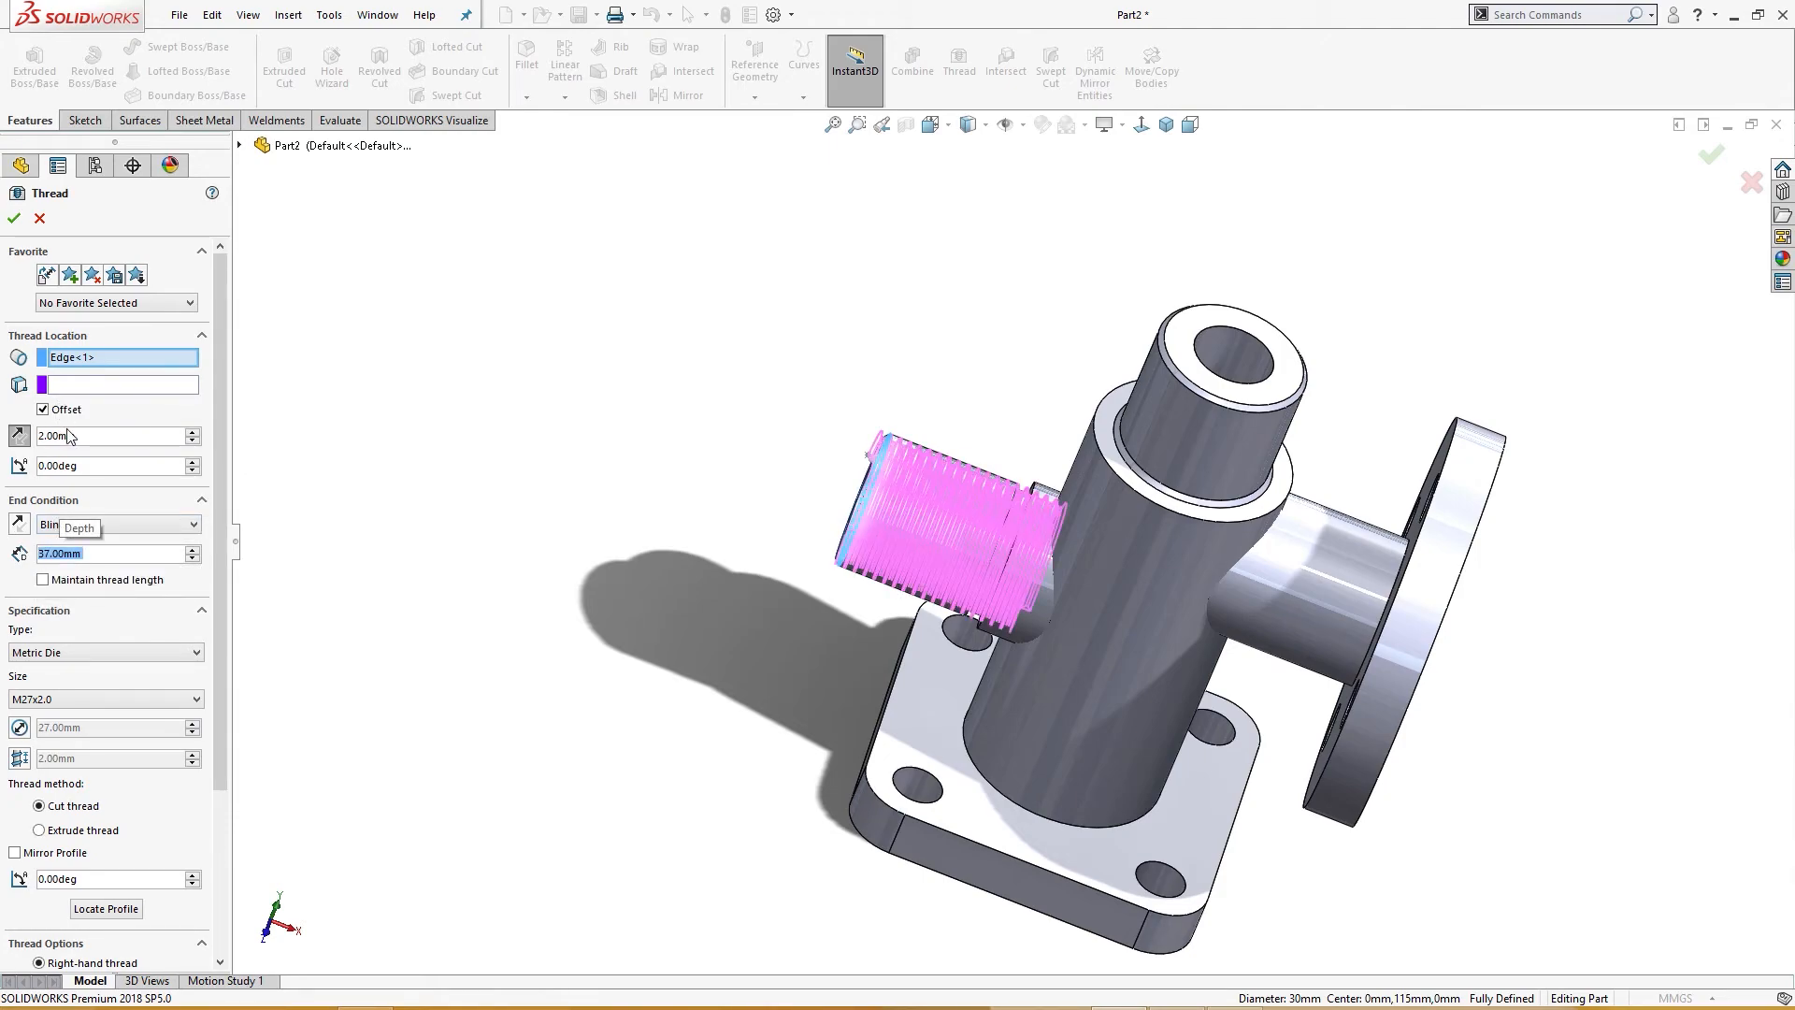
pyautogui.write('38')
pyautogui.press('Return')
pyautogui.moveTo(318, 578); pyautogui.dragTo(201, 557, button='middle')
pyautogui.moveTo(131, 557); pyautogui.dragTo(2, 546)
pyautogui.write('28')
pyautogui.press('Return')
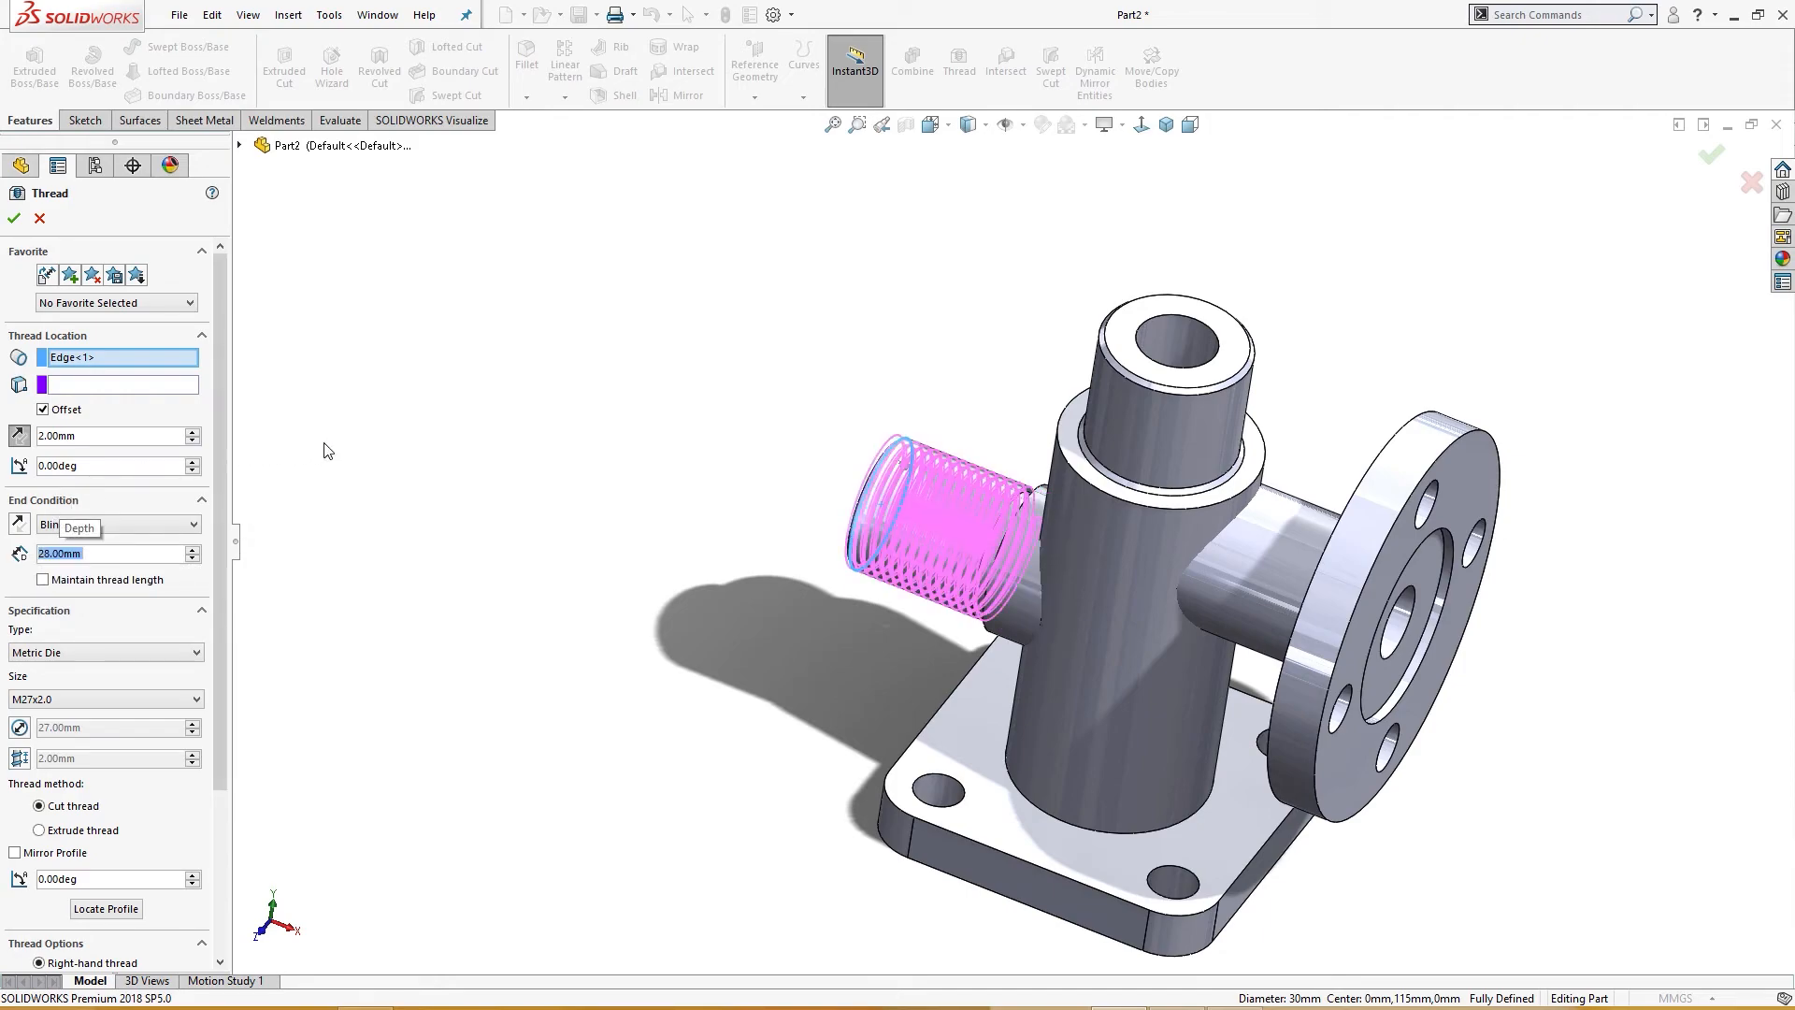
# Step: Confirm the Thread feature and return to the isometric view
pyautogui.moveTo(557, 417); pyautogui.dragTo(574, 494, button='middle')
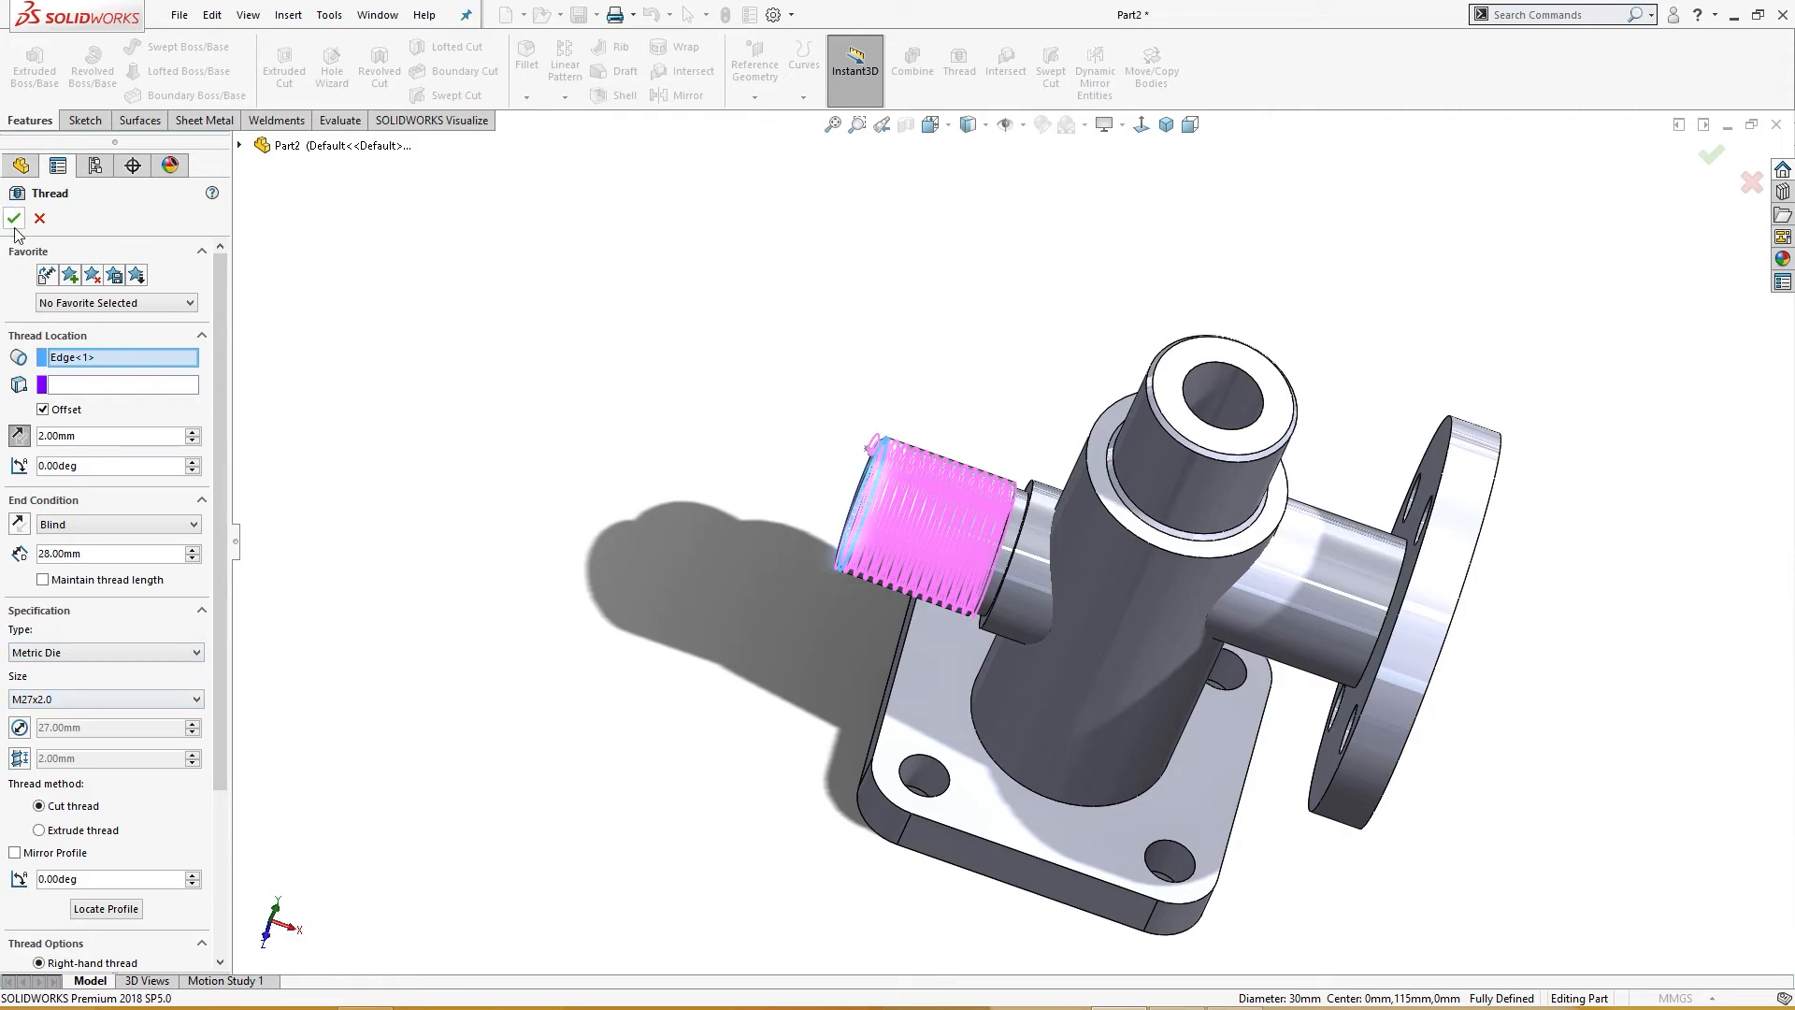
pyautogui.moveTo(445, 366); pyautogui.dragTo(474, 517, button='middle')
pyautogui.moveTo(738, 240); pyautogui.dragTo(826, 247, button='middle')
pyautogui.hotkey('ctrl', '7')
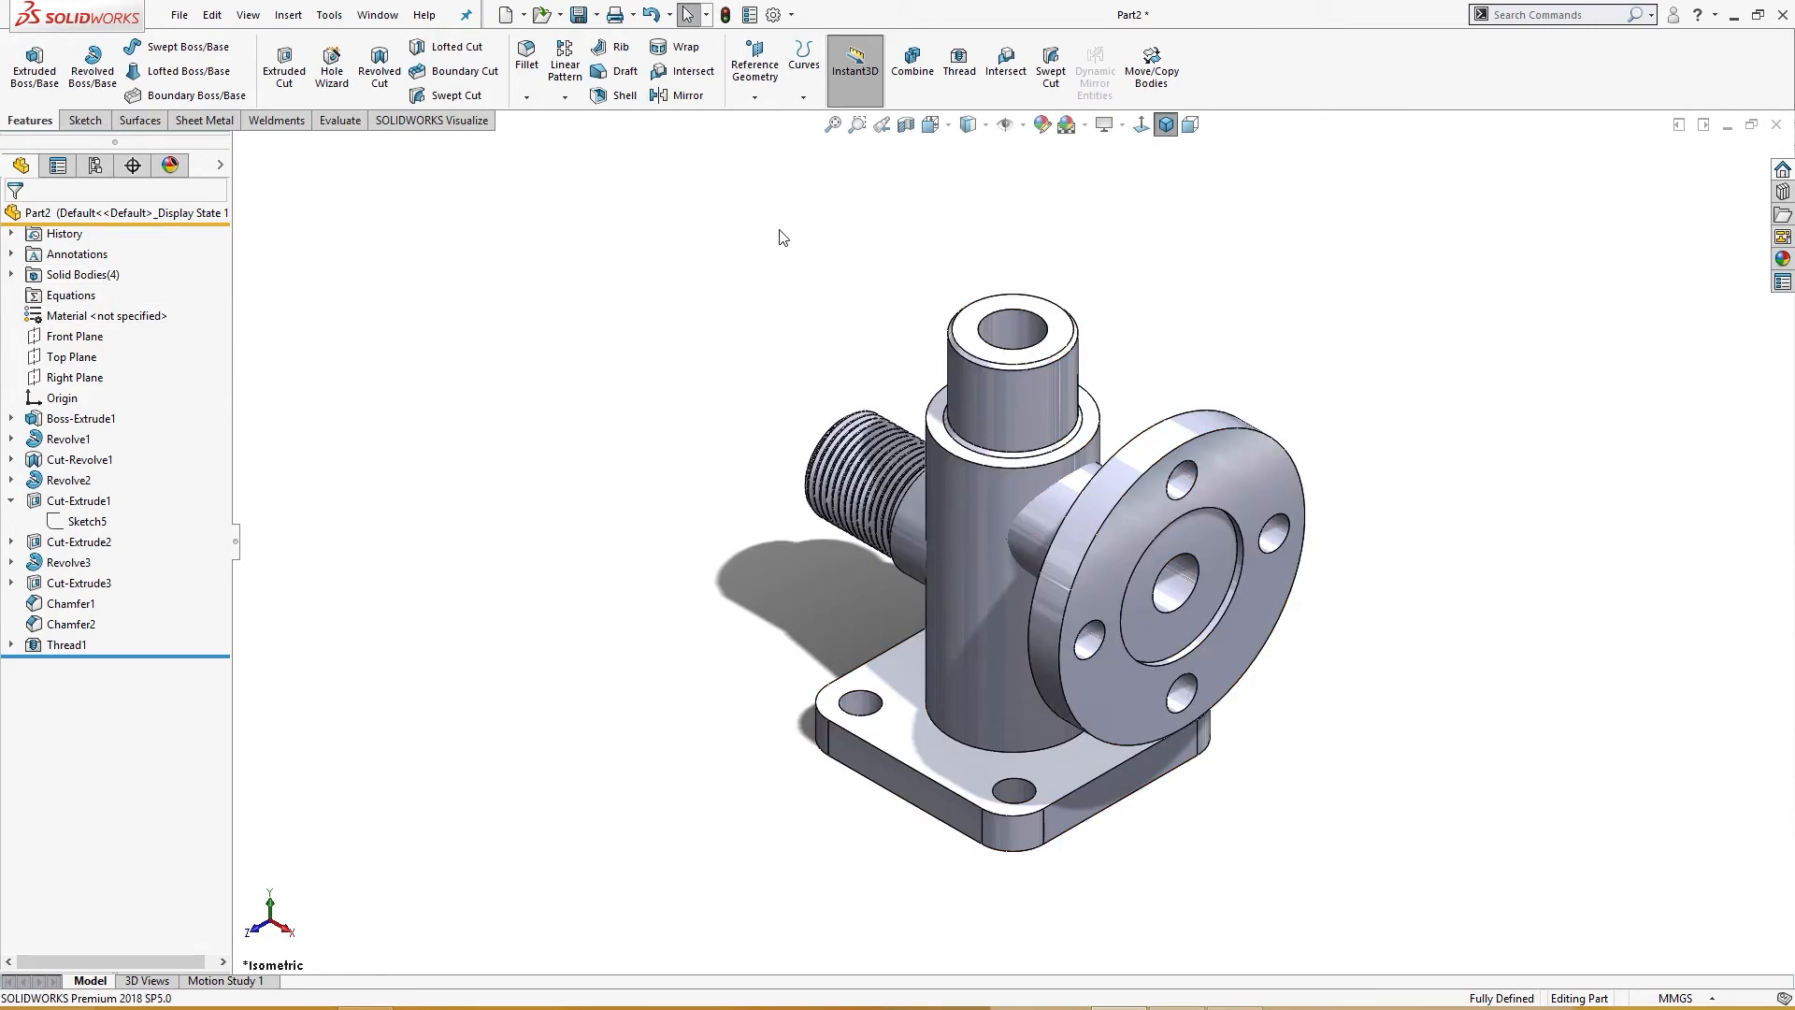
# Step: Rotate the vertical pipe, threaded pipe and flanged pipe bodies 45° about the vertical Y axis with Move/Copy Body
pyautogui.click(1152, 68)
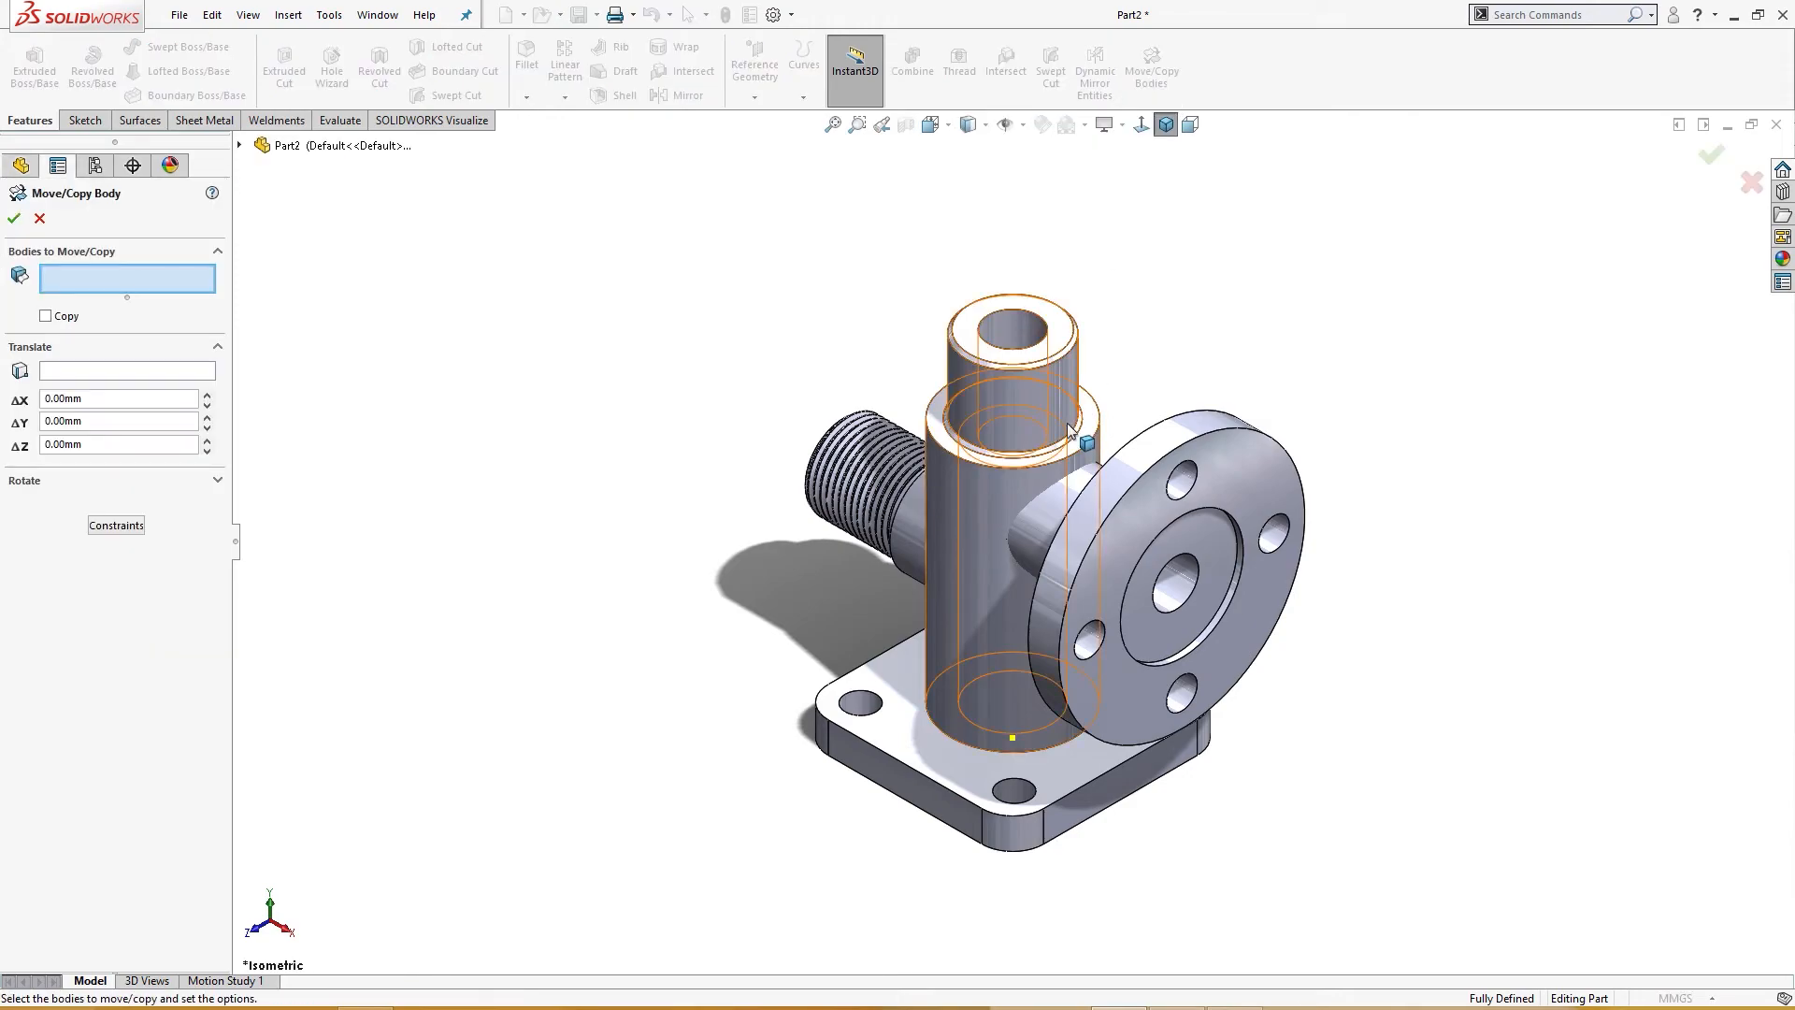
pyautogui.click(1047, 418)
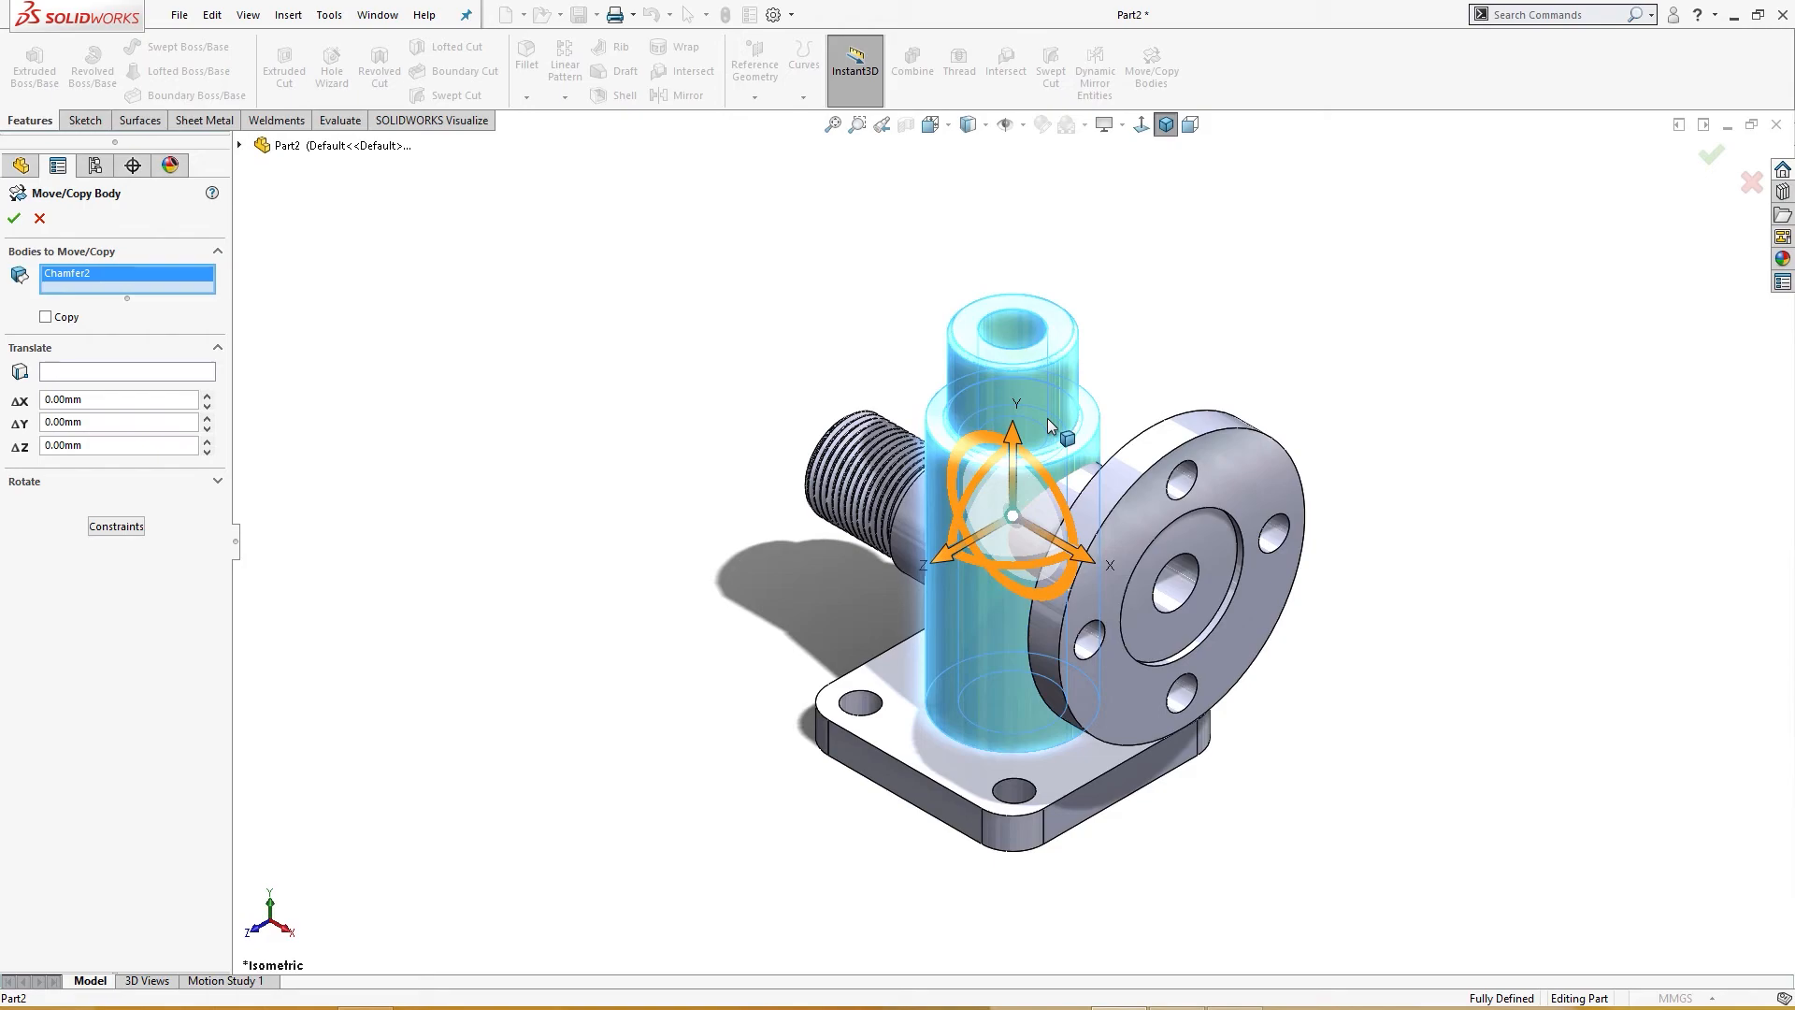
pyautogui.moveTo(946, 485); pyautogui.dragTo(894, 513, button='middle')
pyautogui.click(894, 514)
pyautogui.click(1113, 539)
pyautogui.moveTo(568, 558); pyautogui.dragTo(533, 545, button='middle')
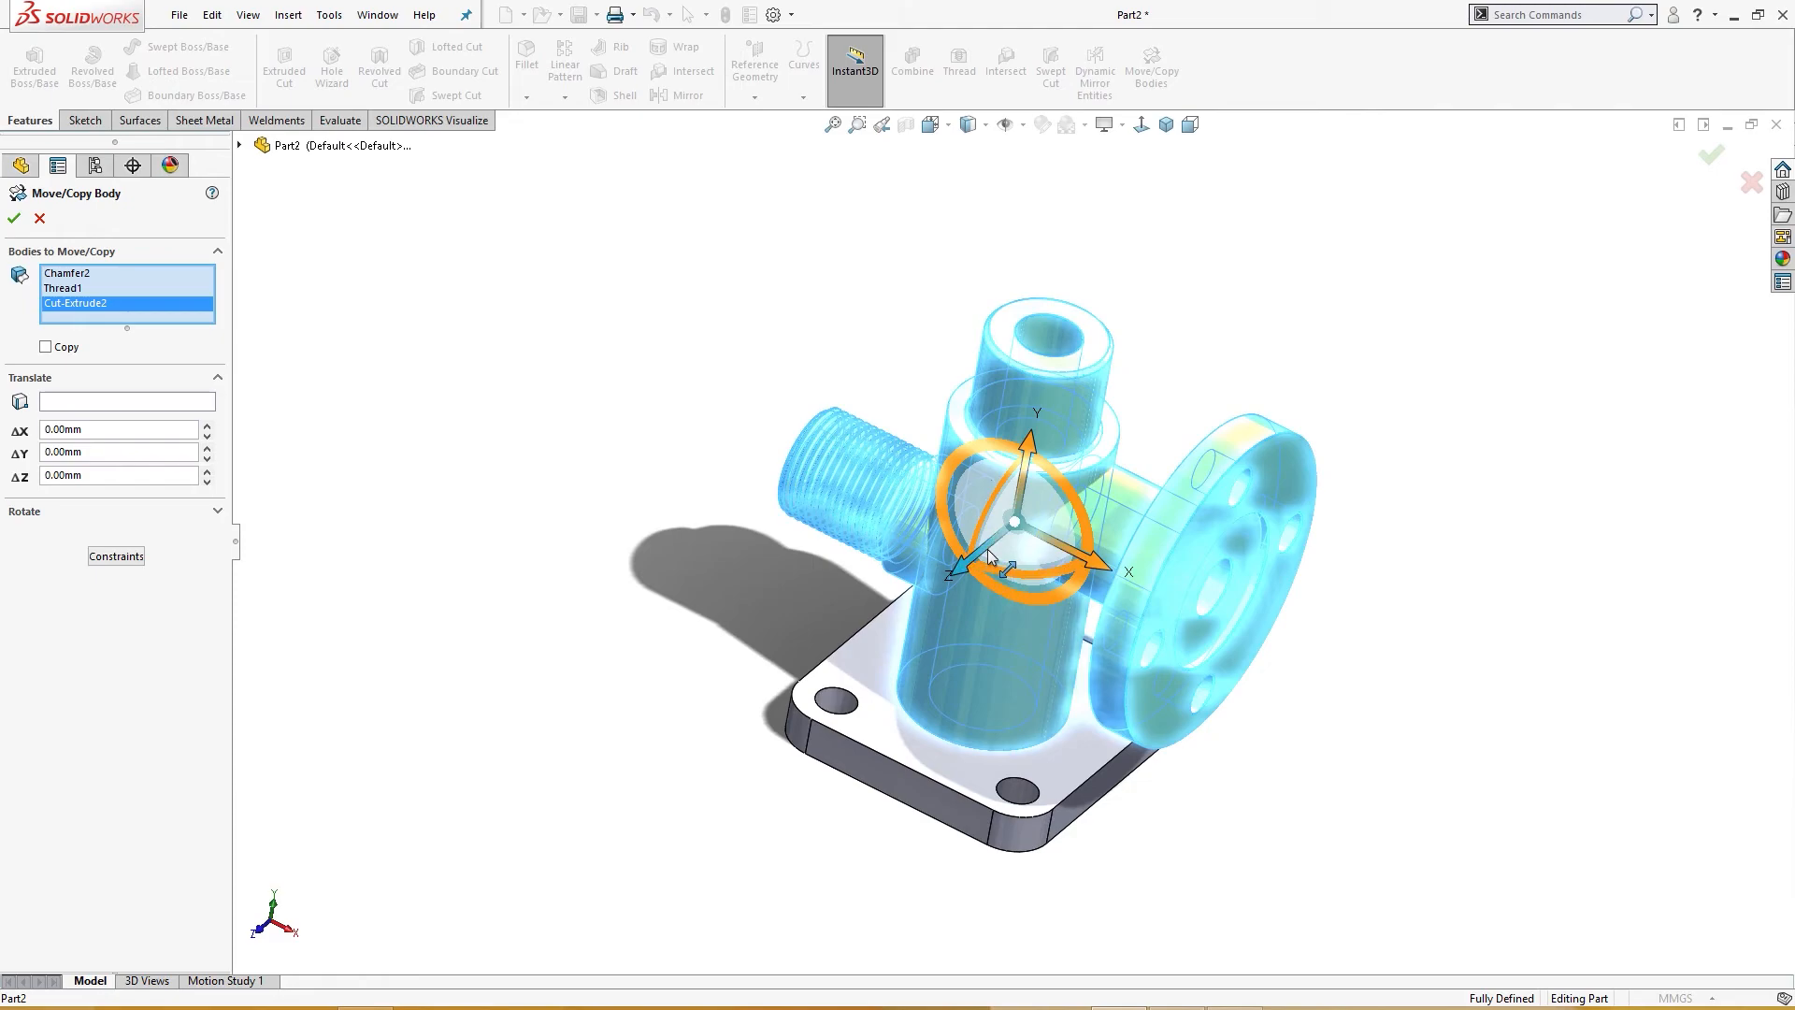
pyautogui.moveTo(996, 580)
pyautogui.mouseDown(button='middle')
pyautogui.moveTo(968, 694)
pyautogui.moveTo(985, 606)
pyautogui.mouseUp(button='middle')
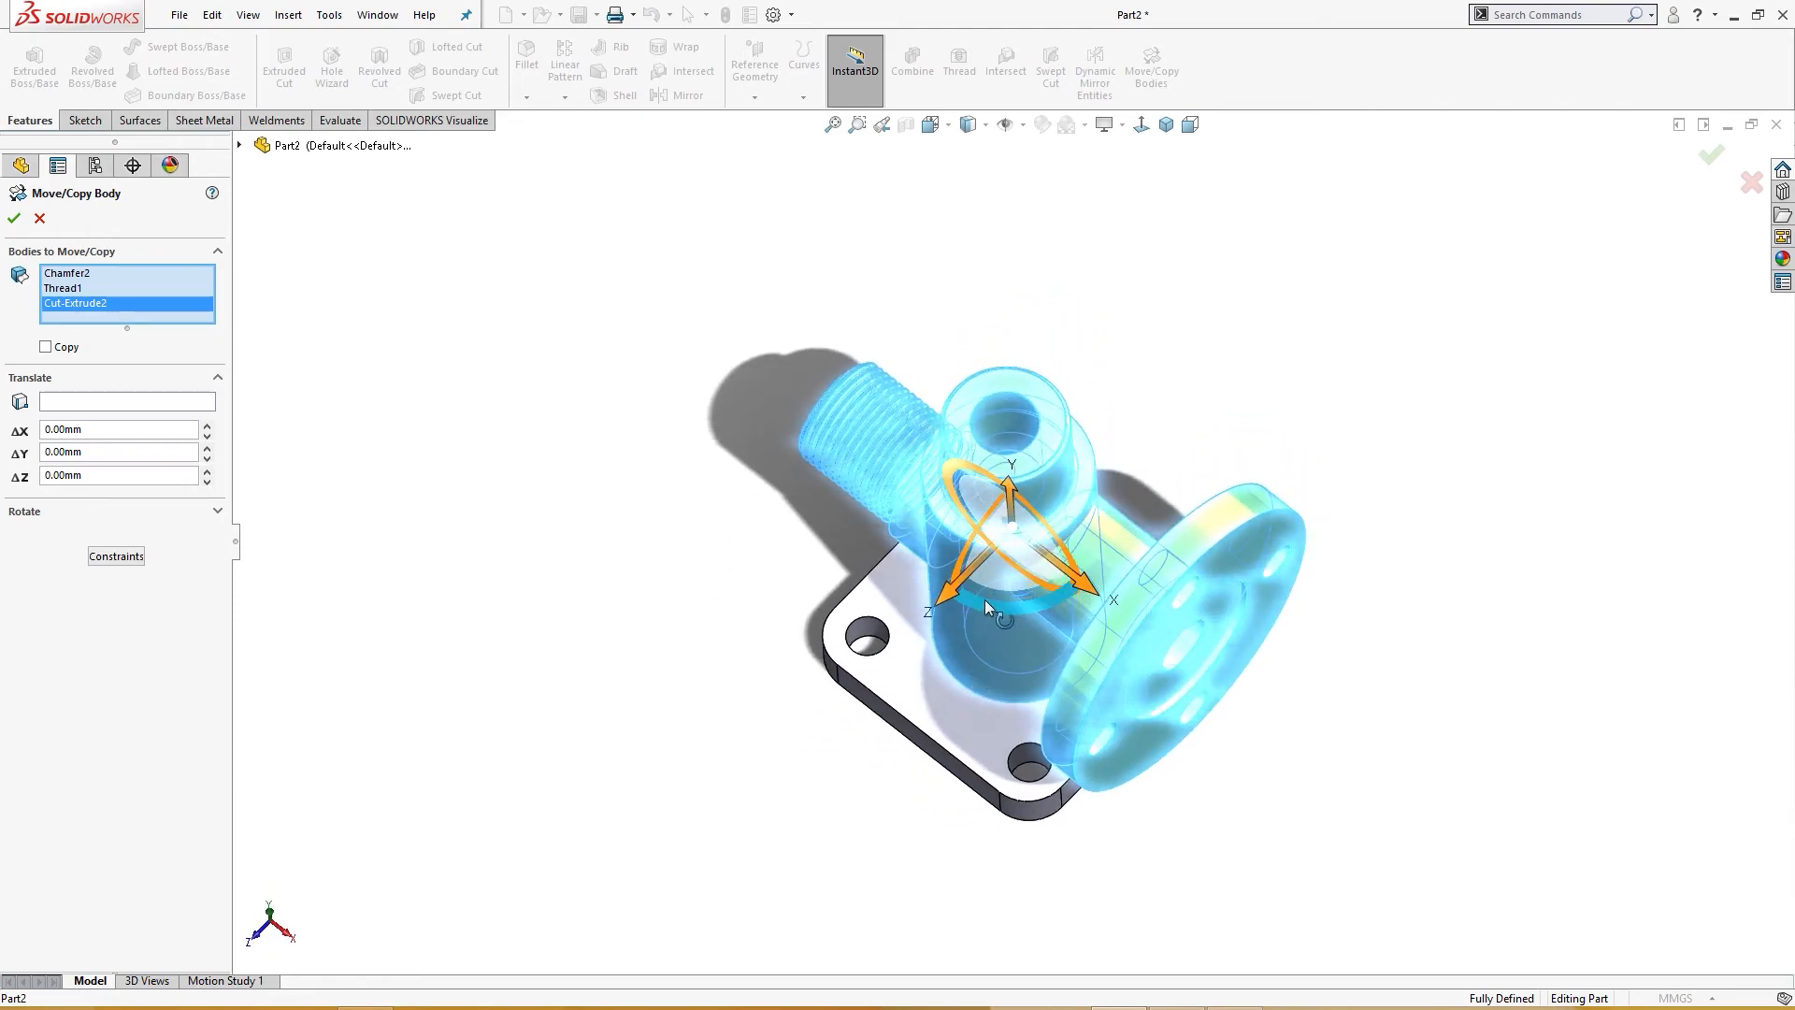
pyautogui.moveTo(985, 603); pyautogui.dragTo(900, 615)
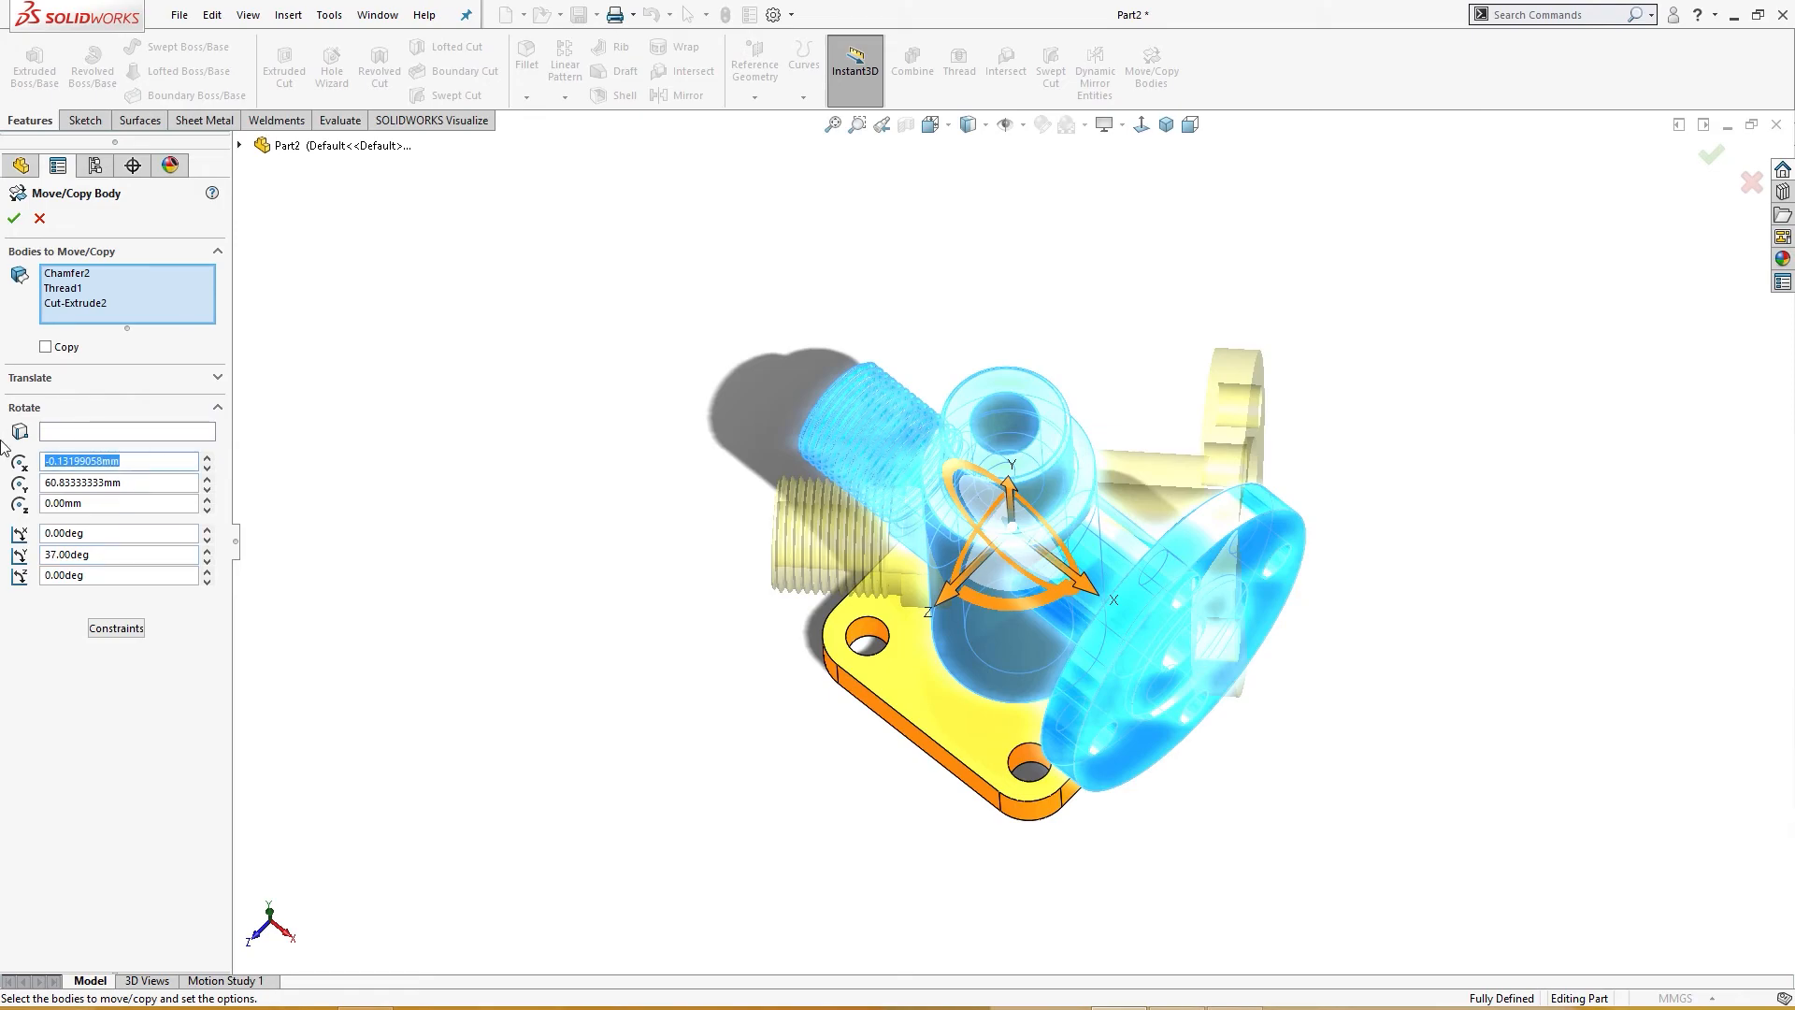
pyautogui.press('Return')
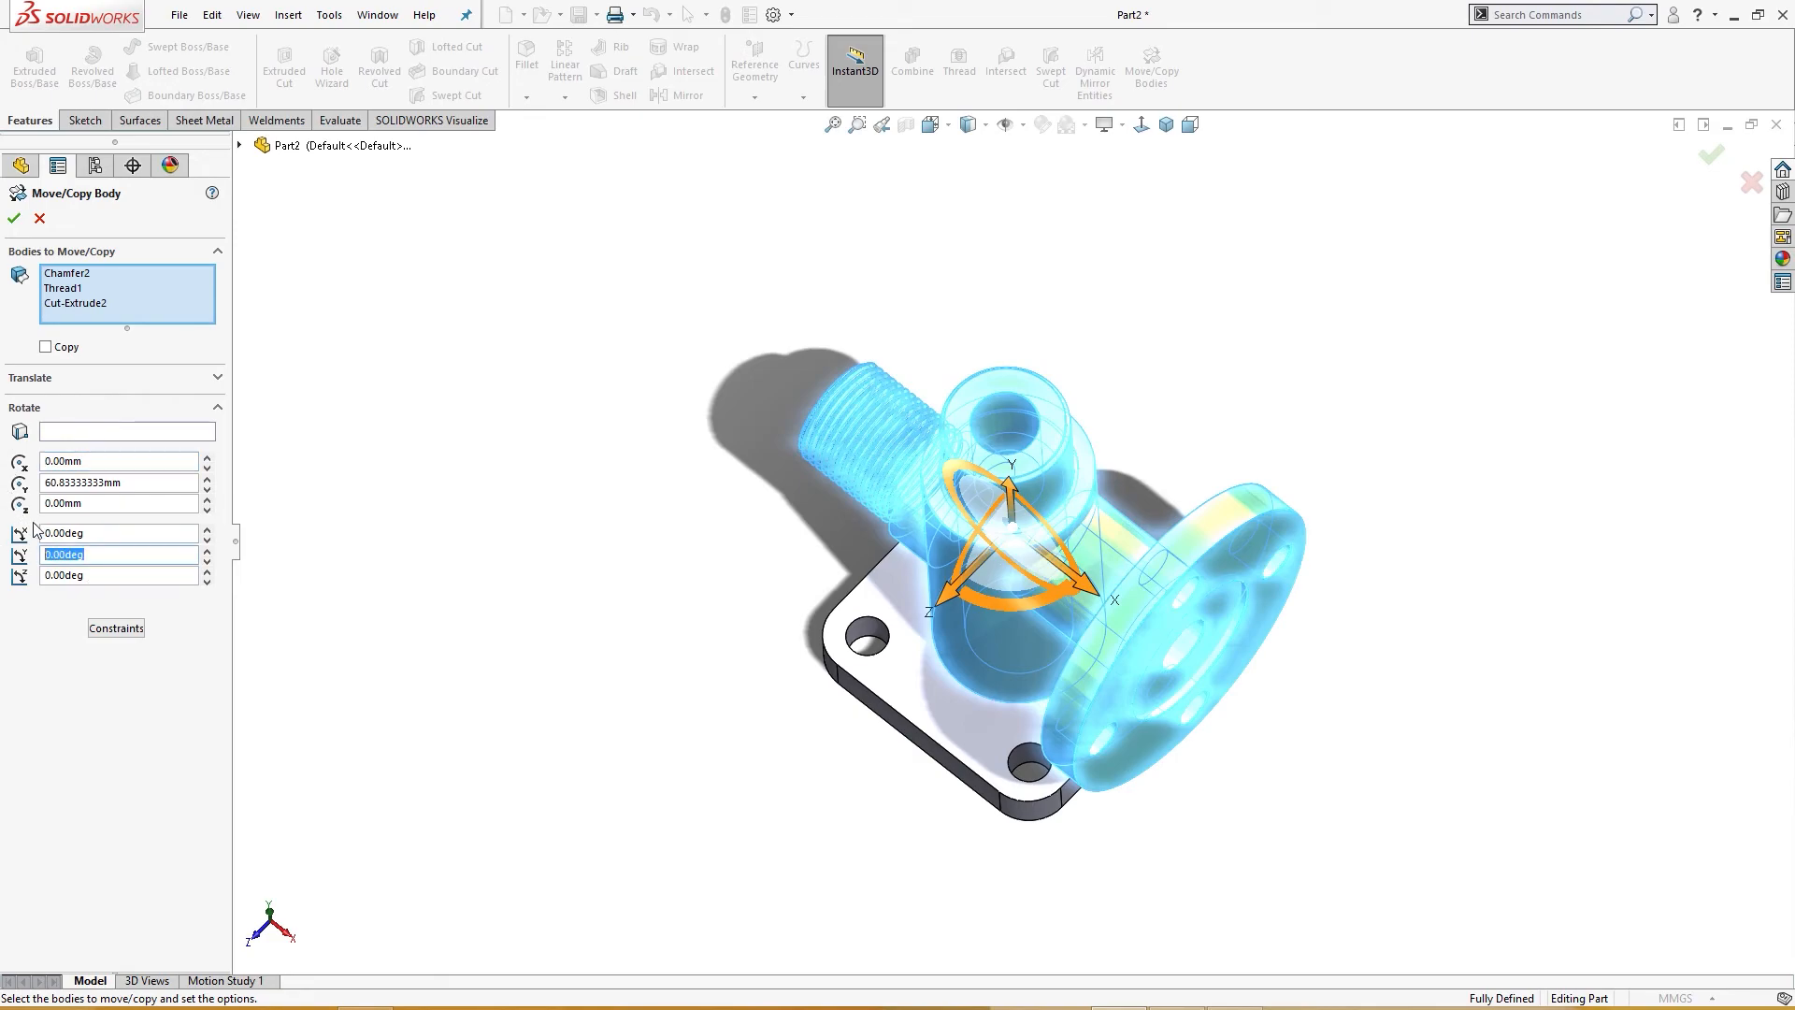
pyautogui.press('Return')
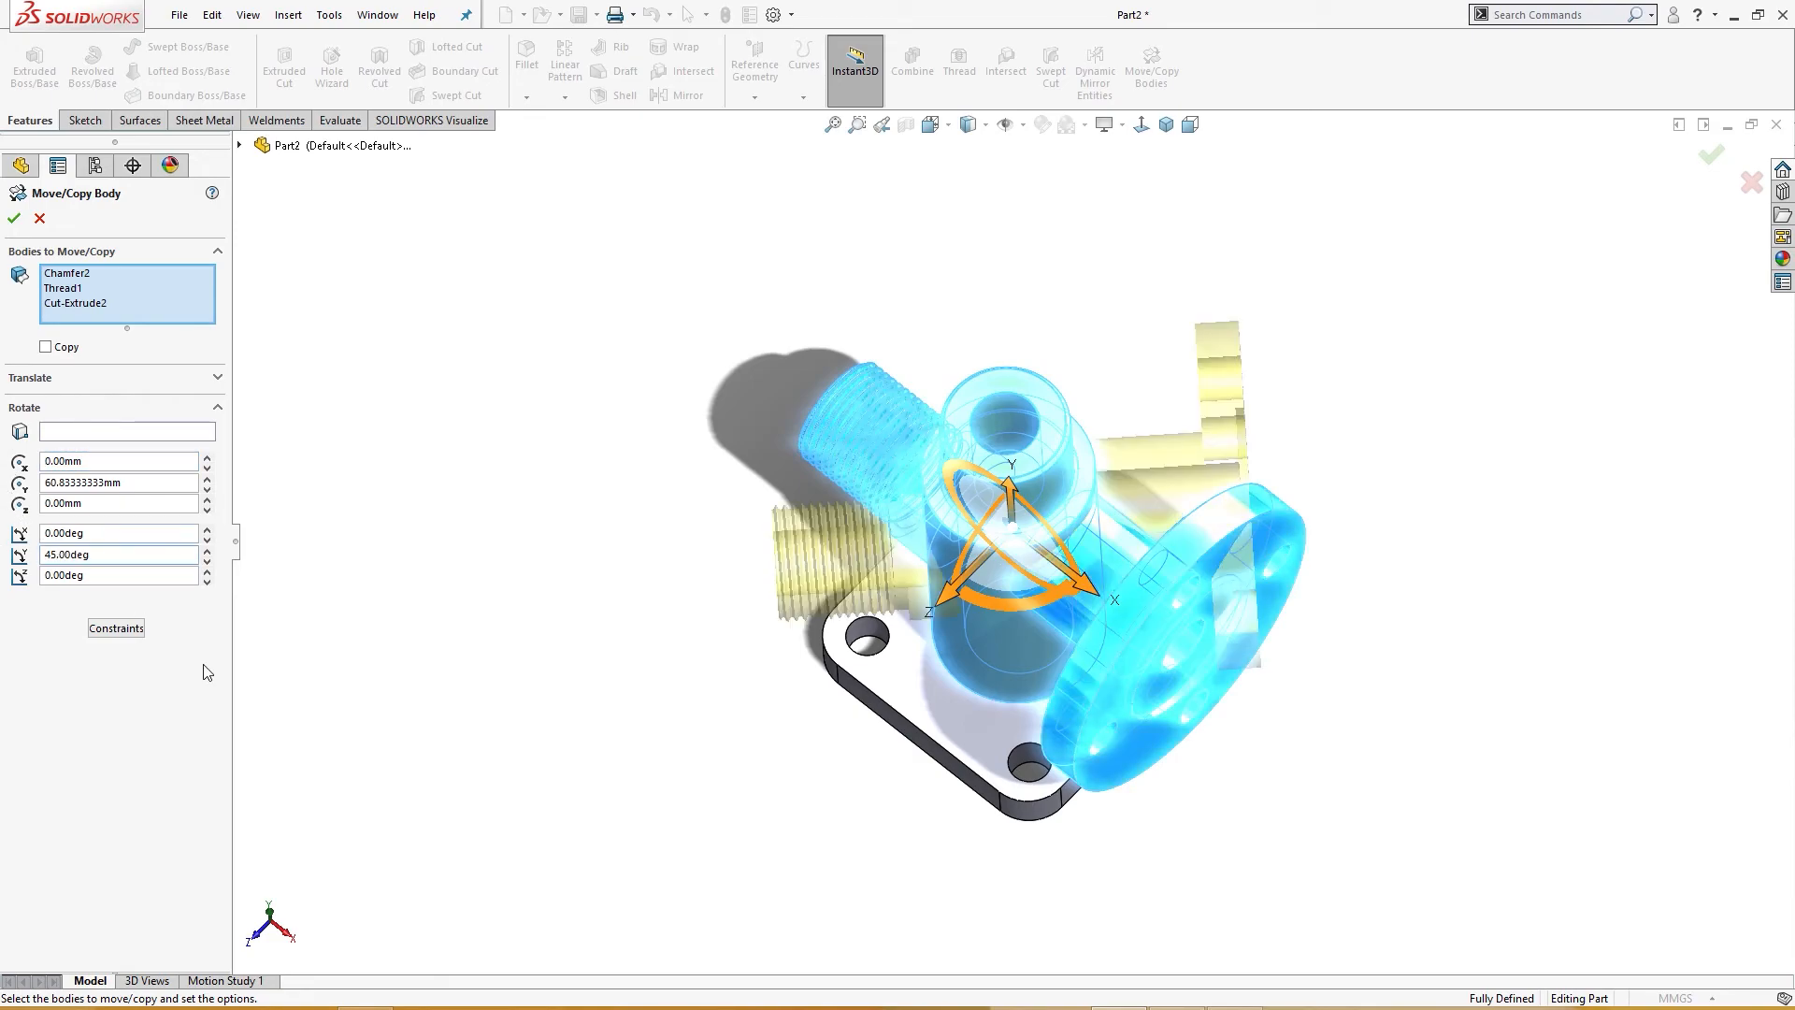
pyautogui.moveTo(521, 545); pyautogui.dragTo(531, 670, button='middle')
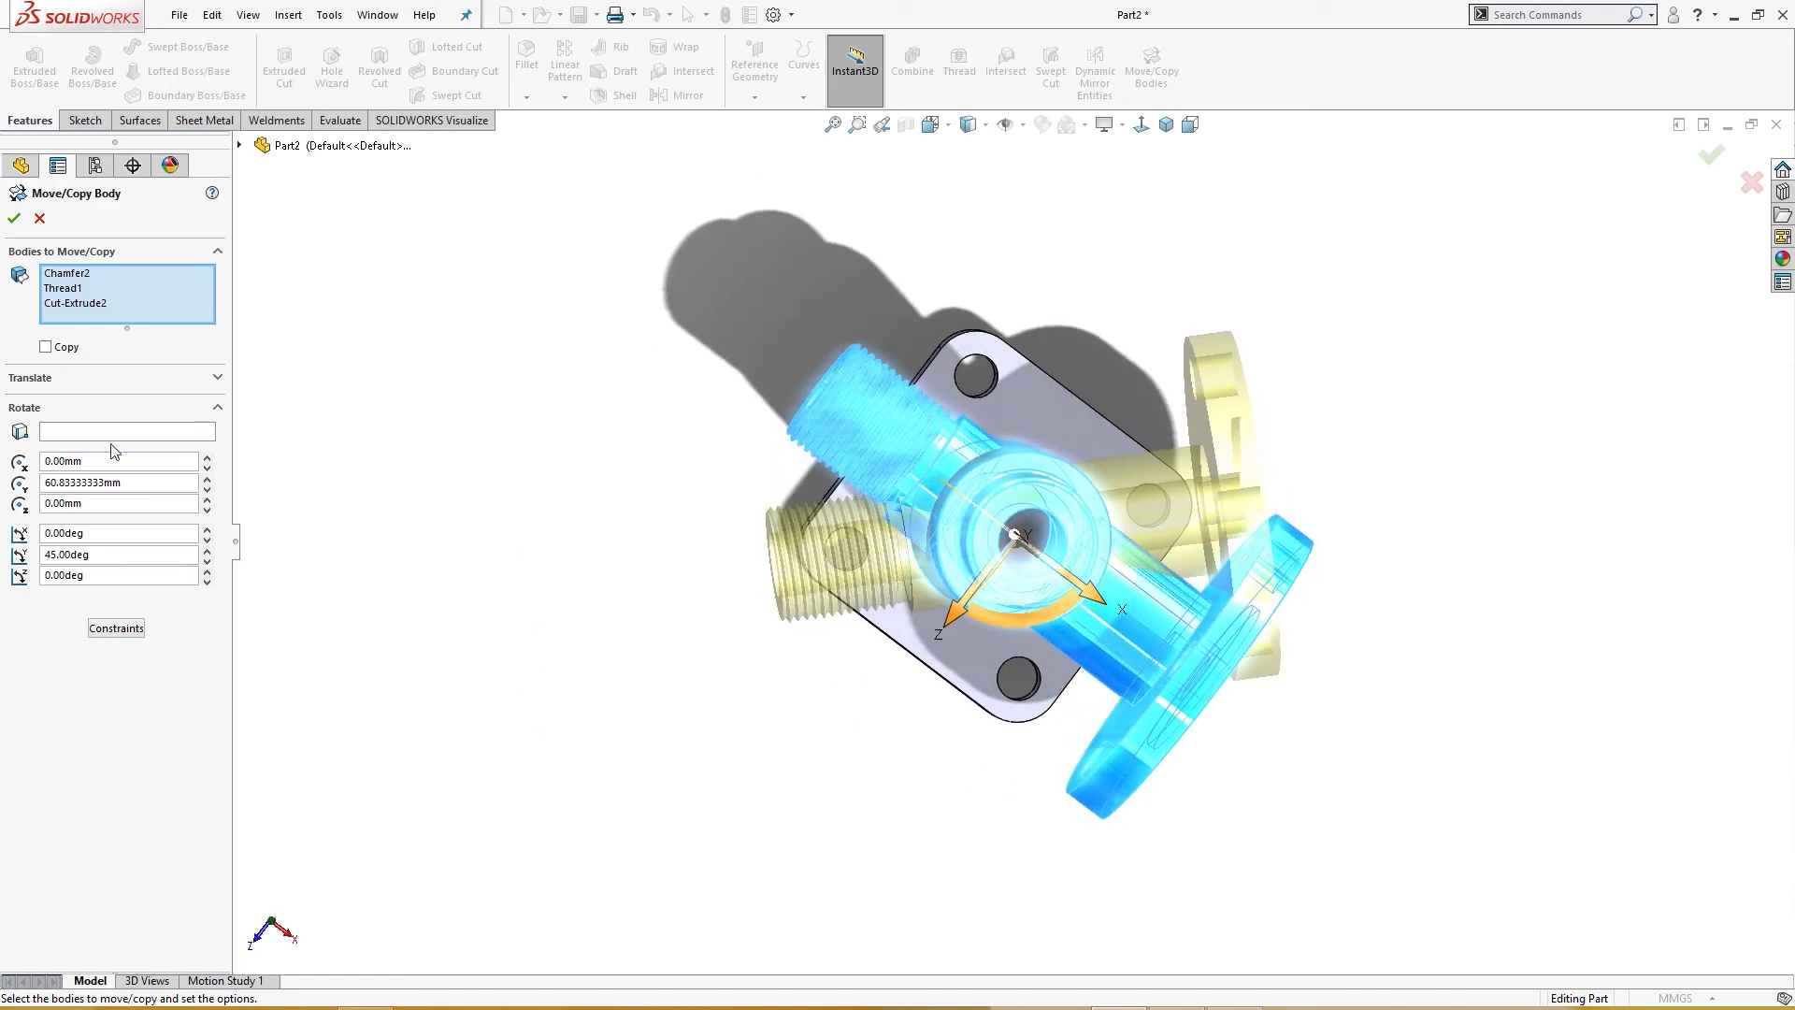
pyautogui.click(16, 219)
pyautogui.moveTo(621, 564)
pyautogui.mouseDown(button='middle')
pyautogui.moveTo(592, 601)
pyautogui.moveTo(615, 567)
pyautogui.mouseUp(button='middle')
pyautogui.hotkey('ctrl', '7')
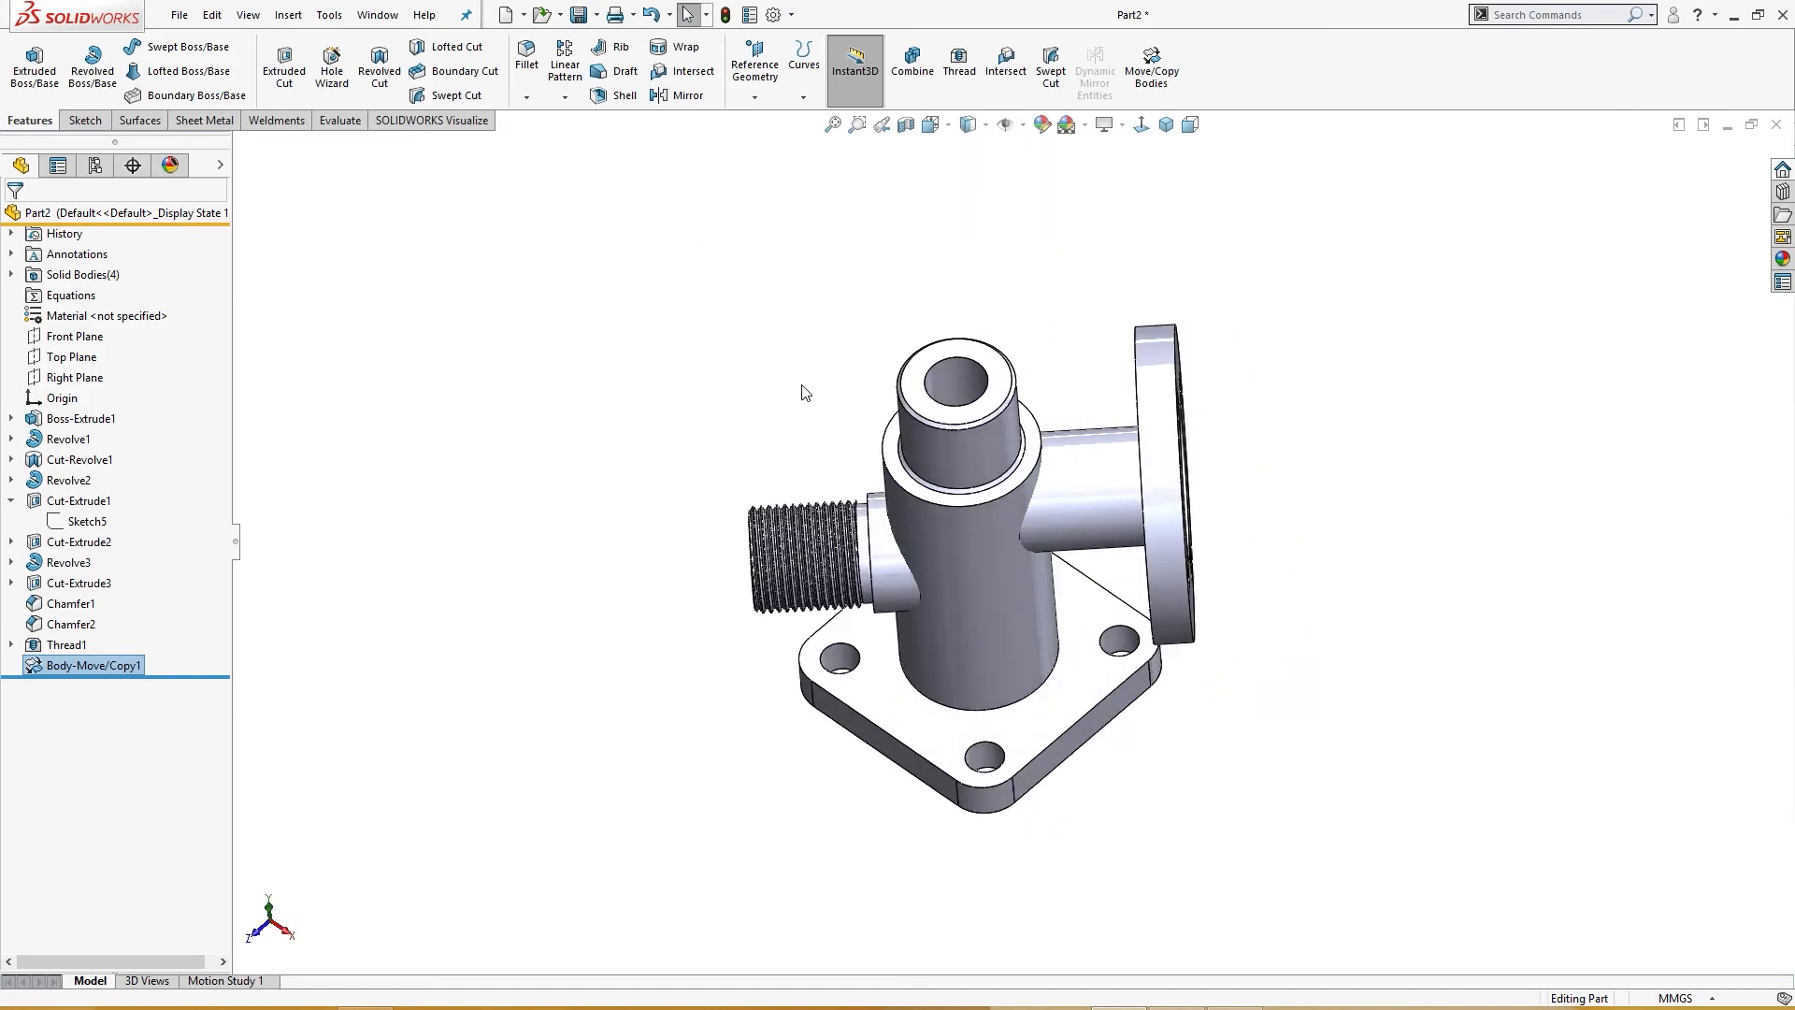
# Step: Combine all four solid bodies into one with the Add operation
pyautogui.click(12, 274)
pyautogui.click(102, 295)
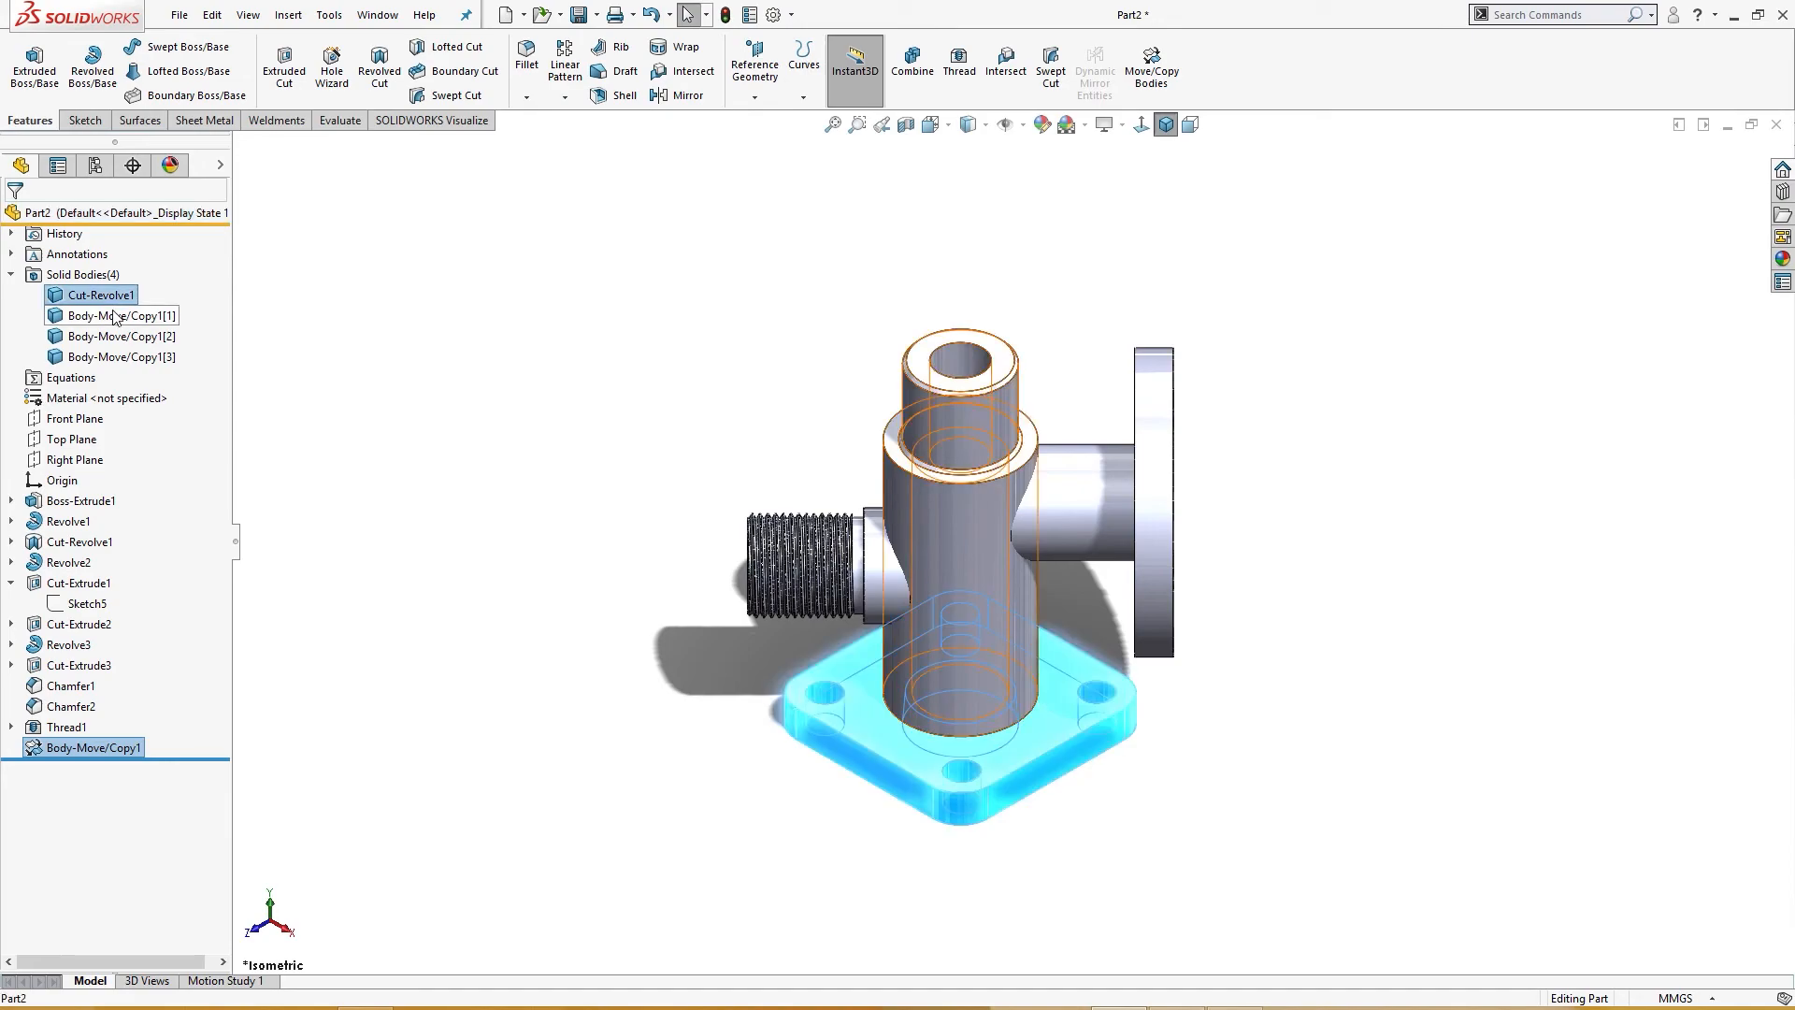
pyautogui.keyDown('ctrl'); pyautogui.click(115, 317); pyautogui.keyUp('ctrl')
pyautogui.keyDown('ctrl'); pyautogui.click(116, 336); pyautogui.keyUp('ctrl')
pyautogui.keyDown('ctrl'); pyautogui.click(119, 356); pyautogui.keyUp('ctrl')
pyautogui.rightClick(120, 356)
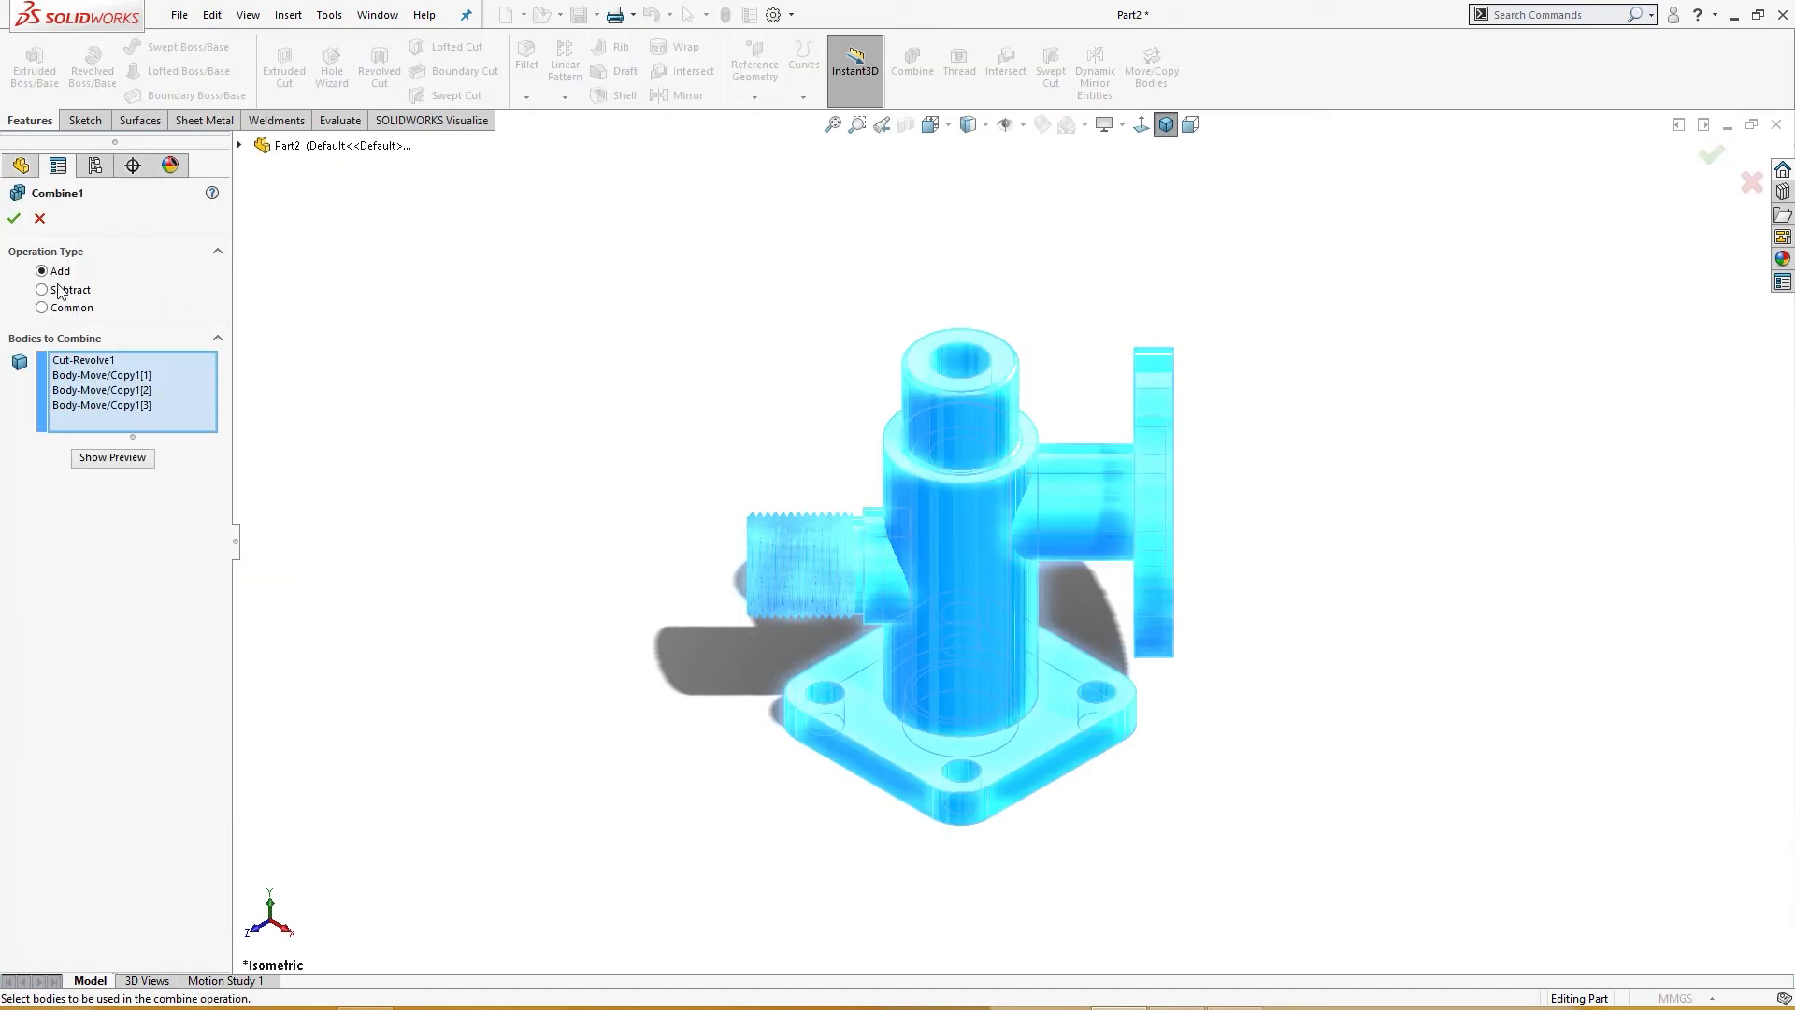
pyautogui.click(16, 220)
pyautogui.moveTo(457, 413); pyautogui.dragTo(433, 488, button='middle')
pyautogui.hotkey('ctrl', '7')
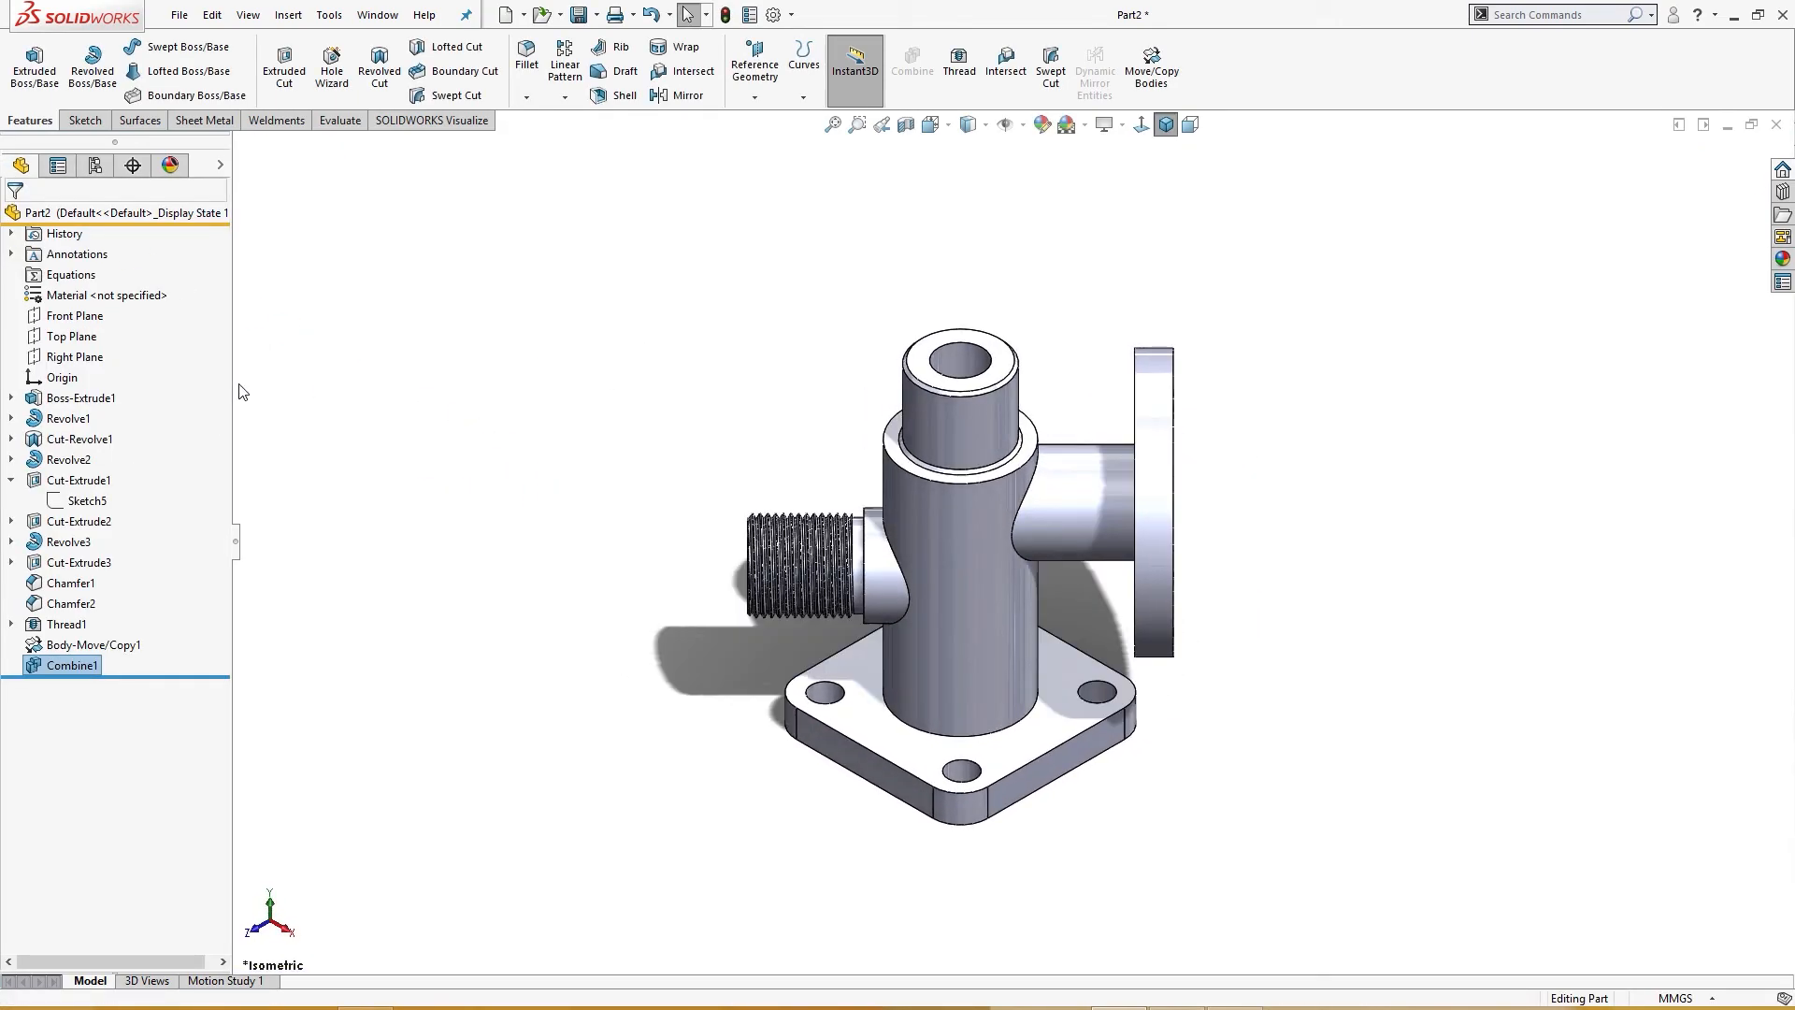
# Step: Assign AISI 1020 as the part material
pyautogui.rightClick(142, 297)
pyautogui.click(201, 606)
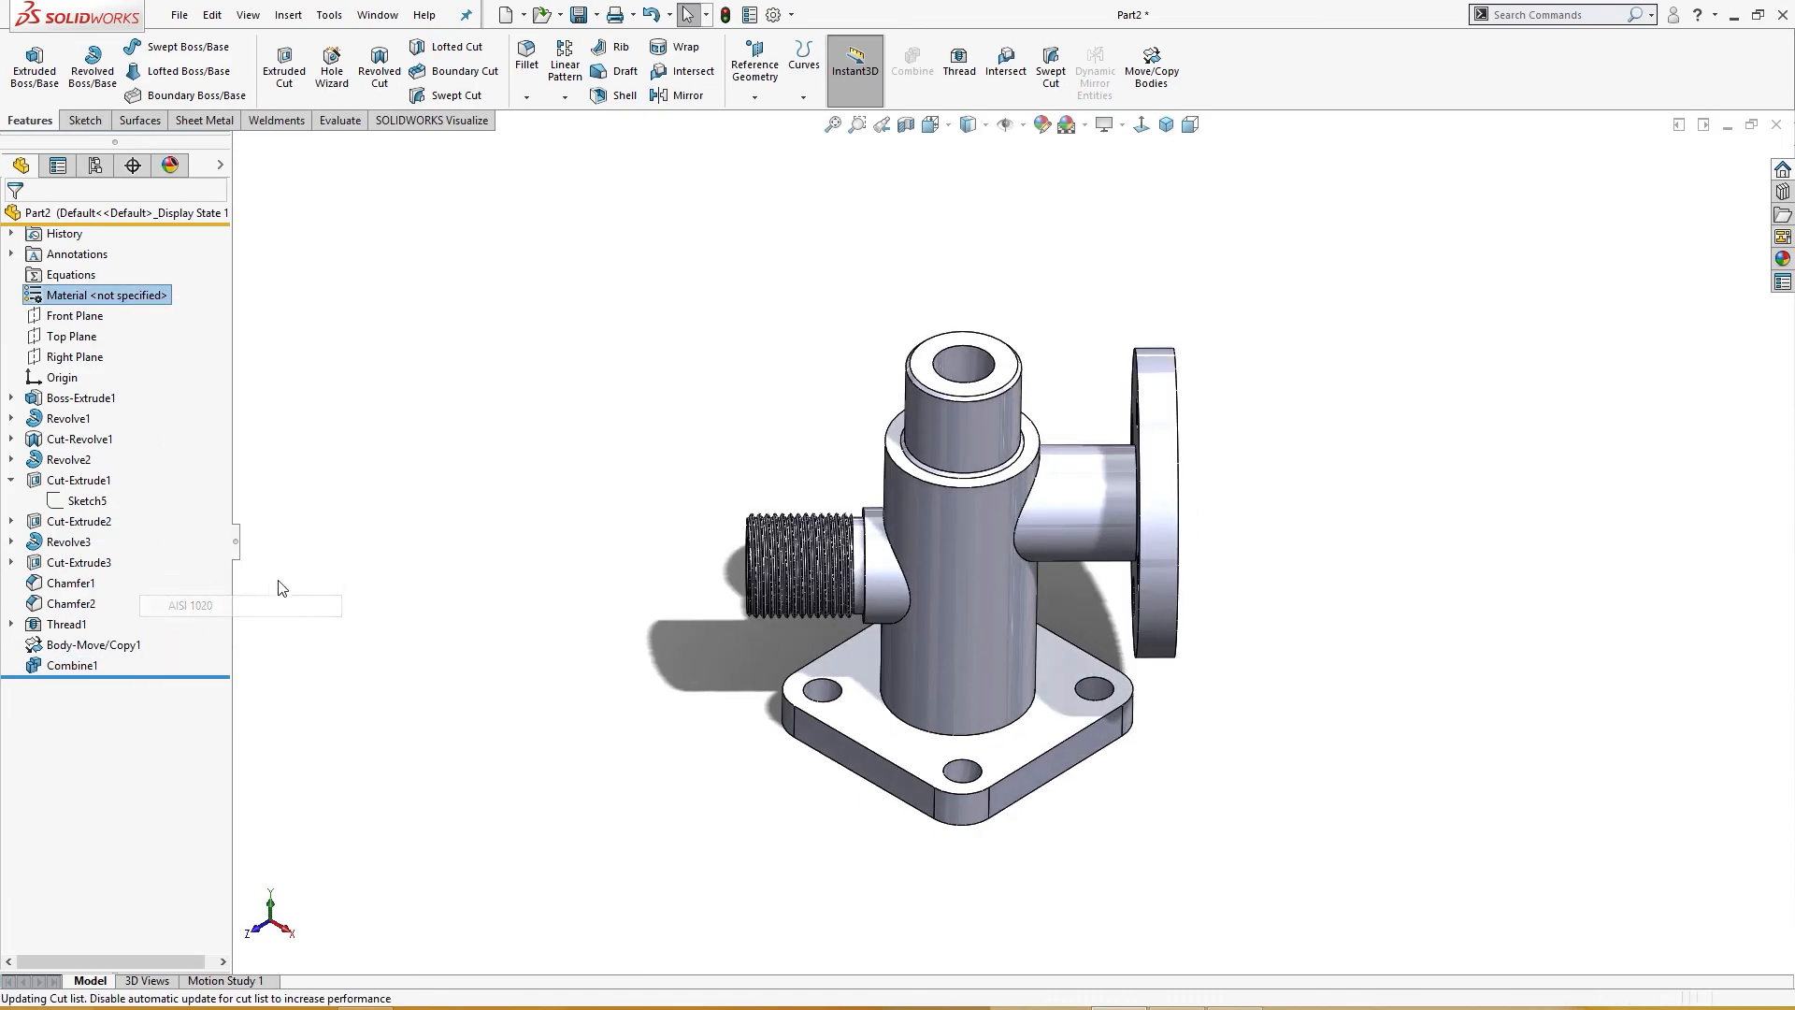
pyautogui.moveTo(353, 561)
pyautogui.mouseDown(button='middle')
pyautogui.moveTo(412, 577)
pyautogui.moveTo(357, 560)
pyautogui.mouseUp(button='middle')
pyautogui.hotkey('ctrl', '7')
# Step: Fillet both side-pipe junction edges and the vertical pipe's base edge with a 4 mm radius
pyautogui.click(908, 583)
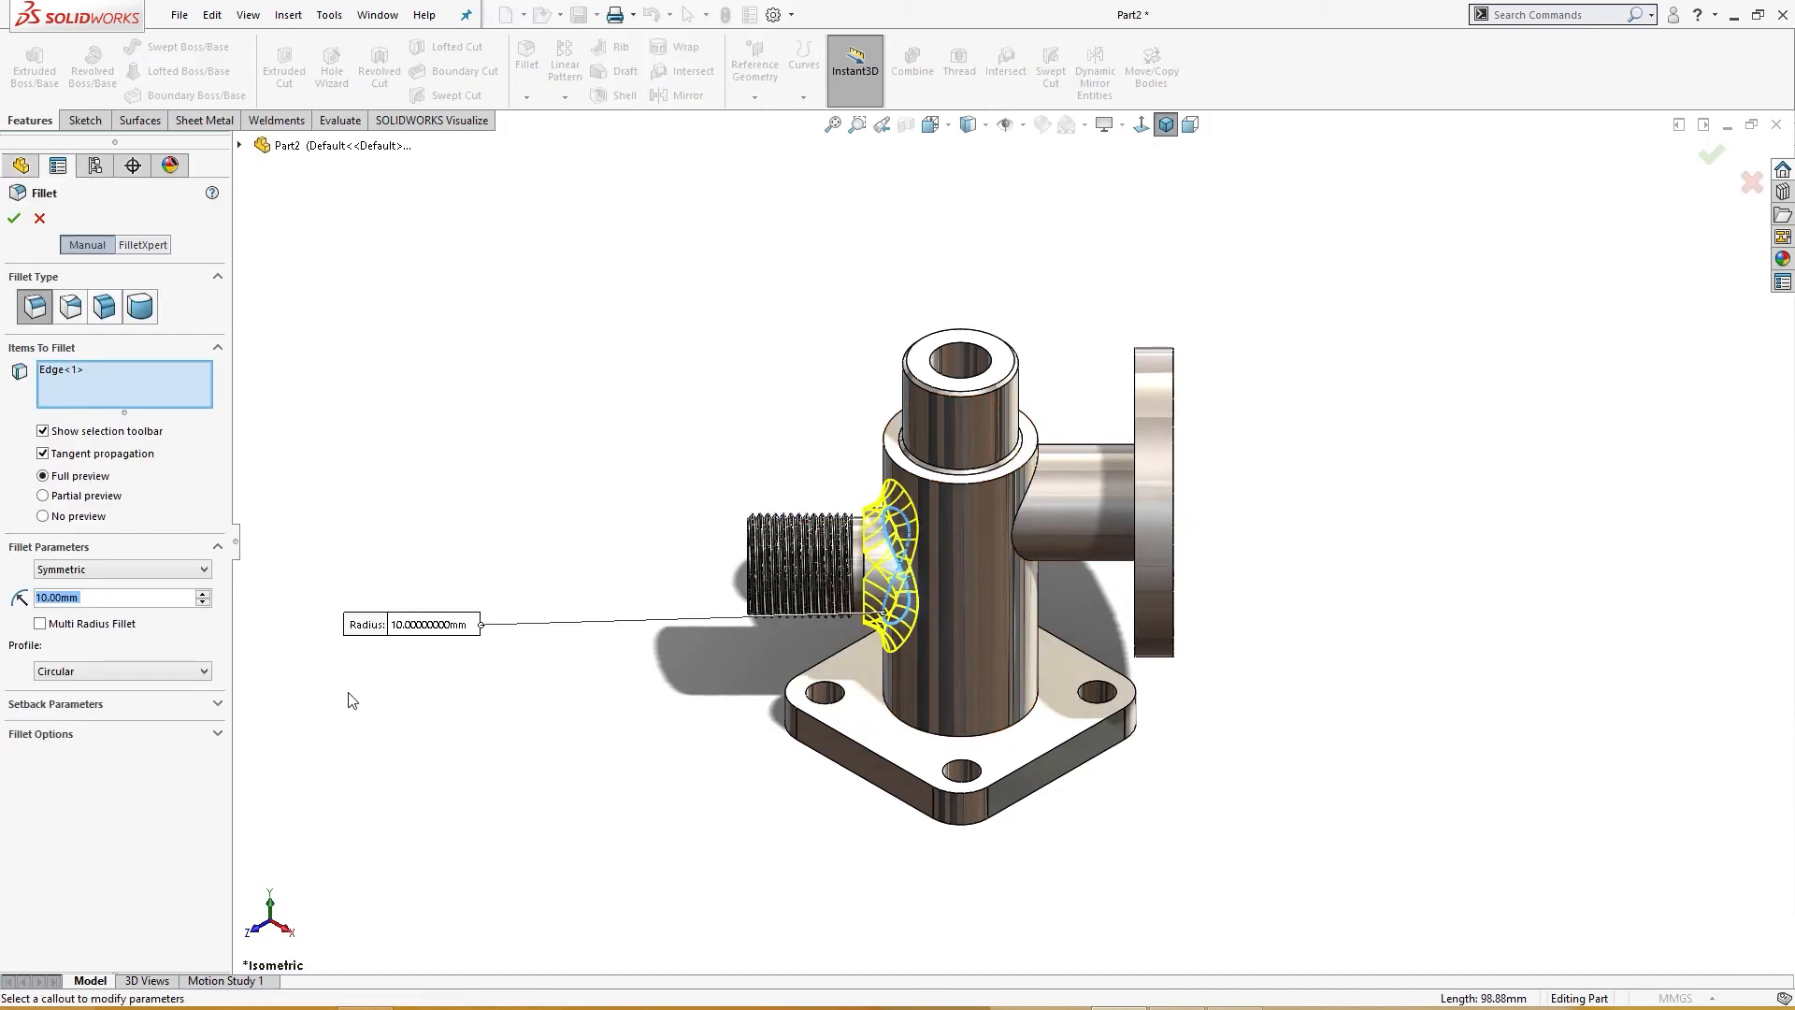
pyautogui.write('4')
pyautogui.press('Return')
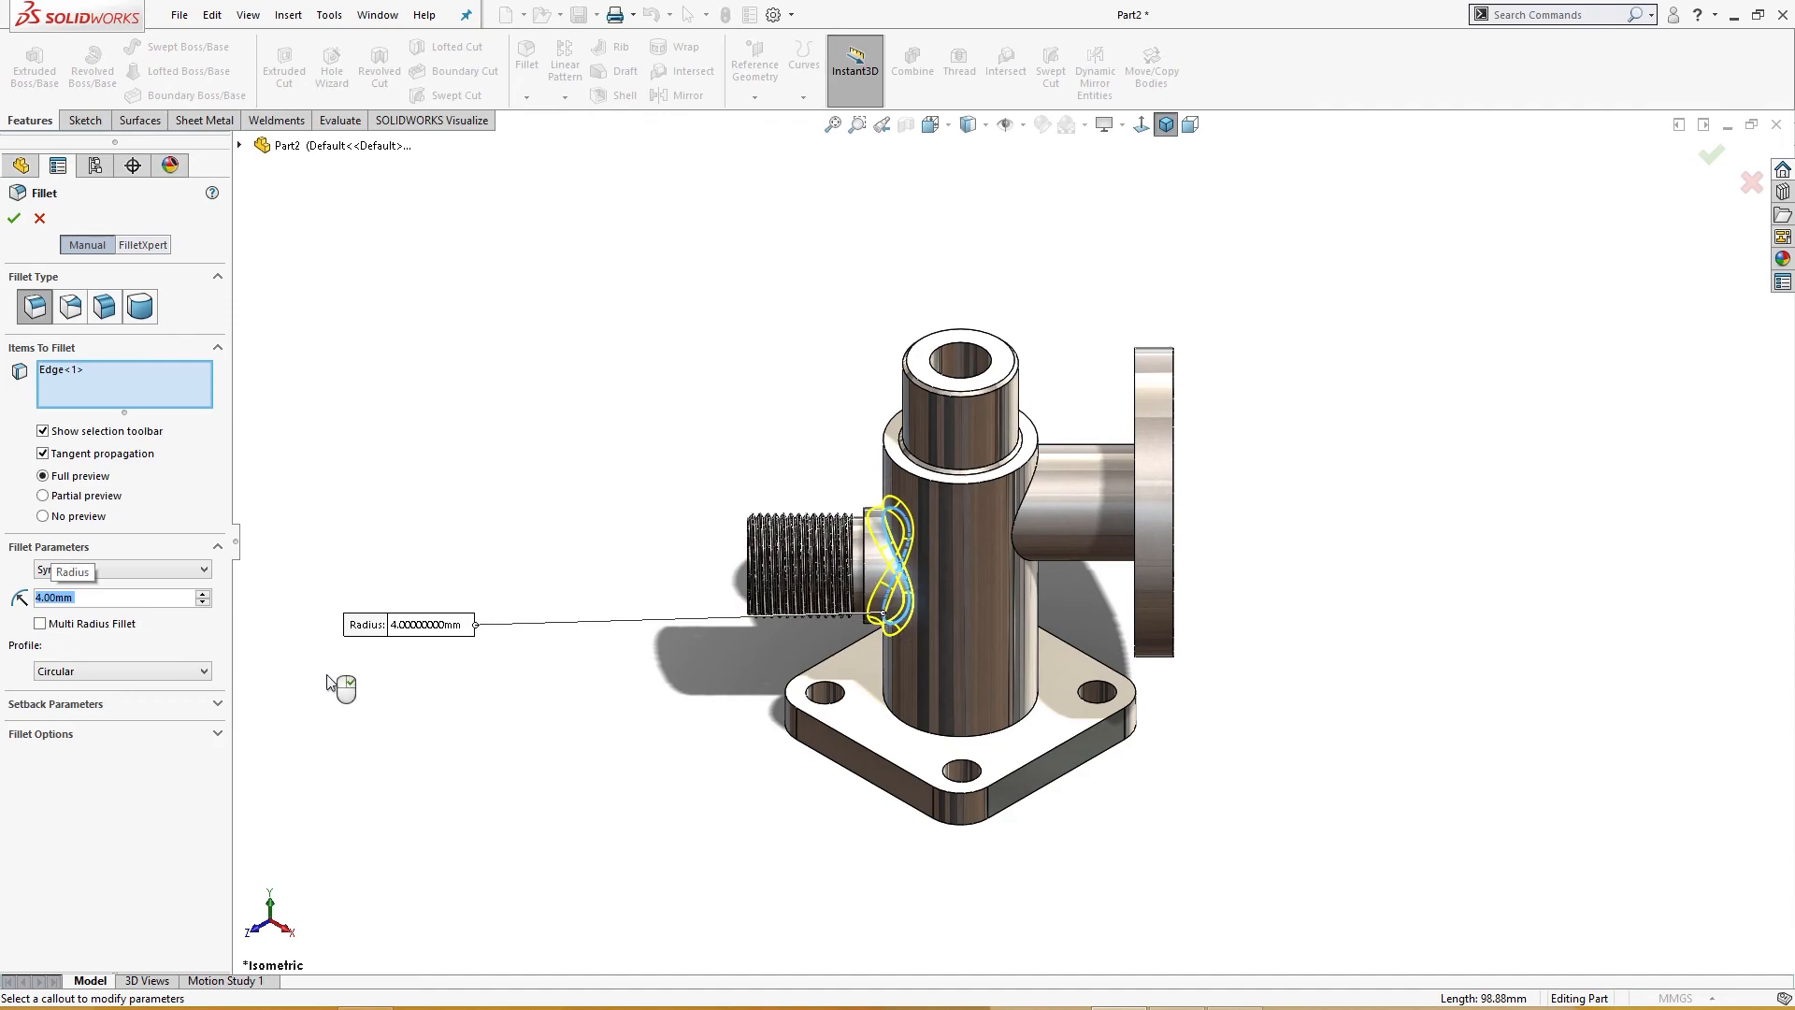
pyautogui.click(1026, 504)
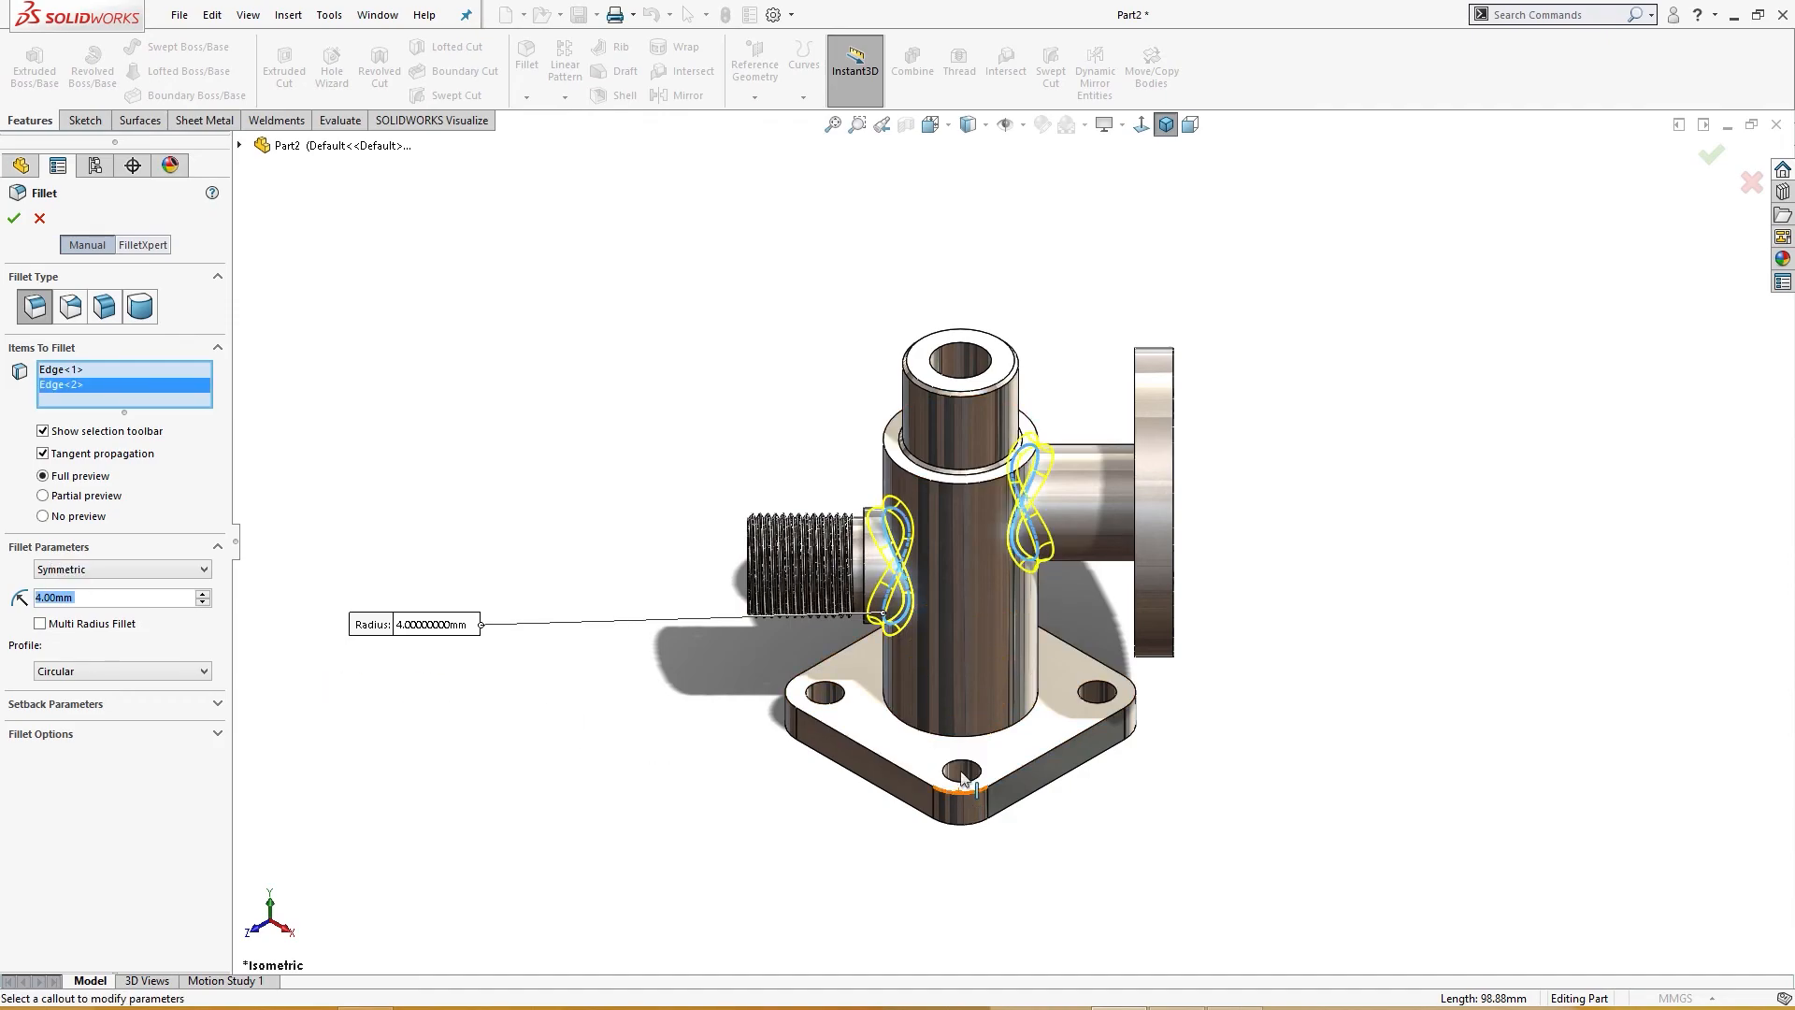
pyautogui.click(974, 741)
pyautogui.moveTo(1343, 968); pyautogui.dragTo(1338, 889, button='middle')
pyautogui.click(15, 221)
pyautogui.moveTo(420, 386); pyautogui.dragTo(408, 525, button='middle')
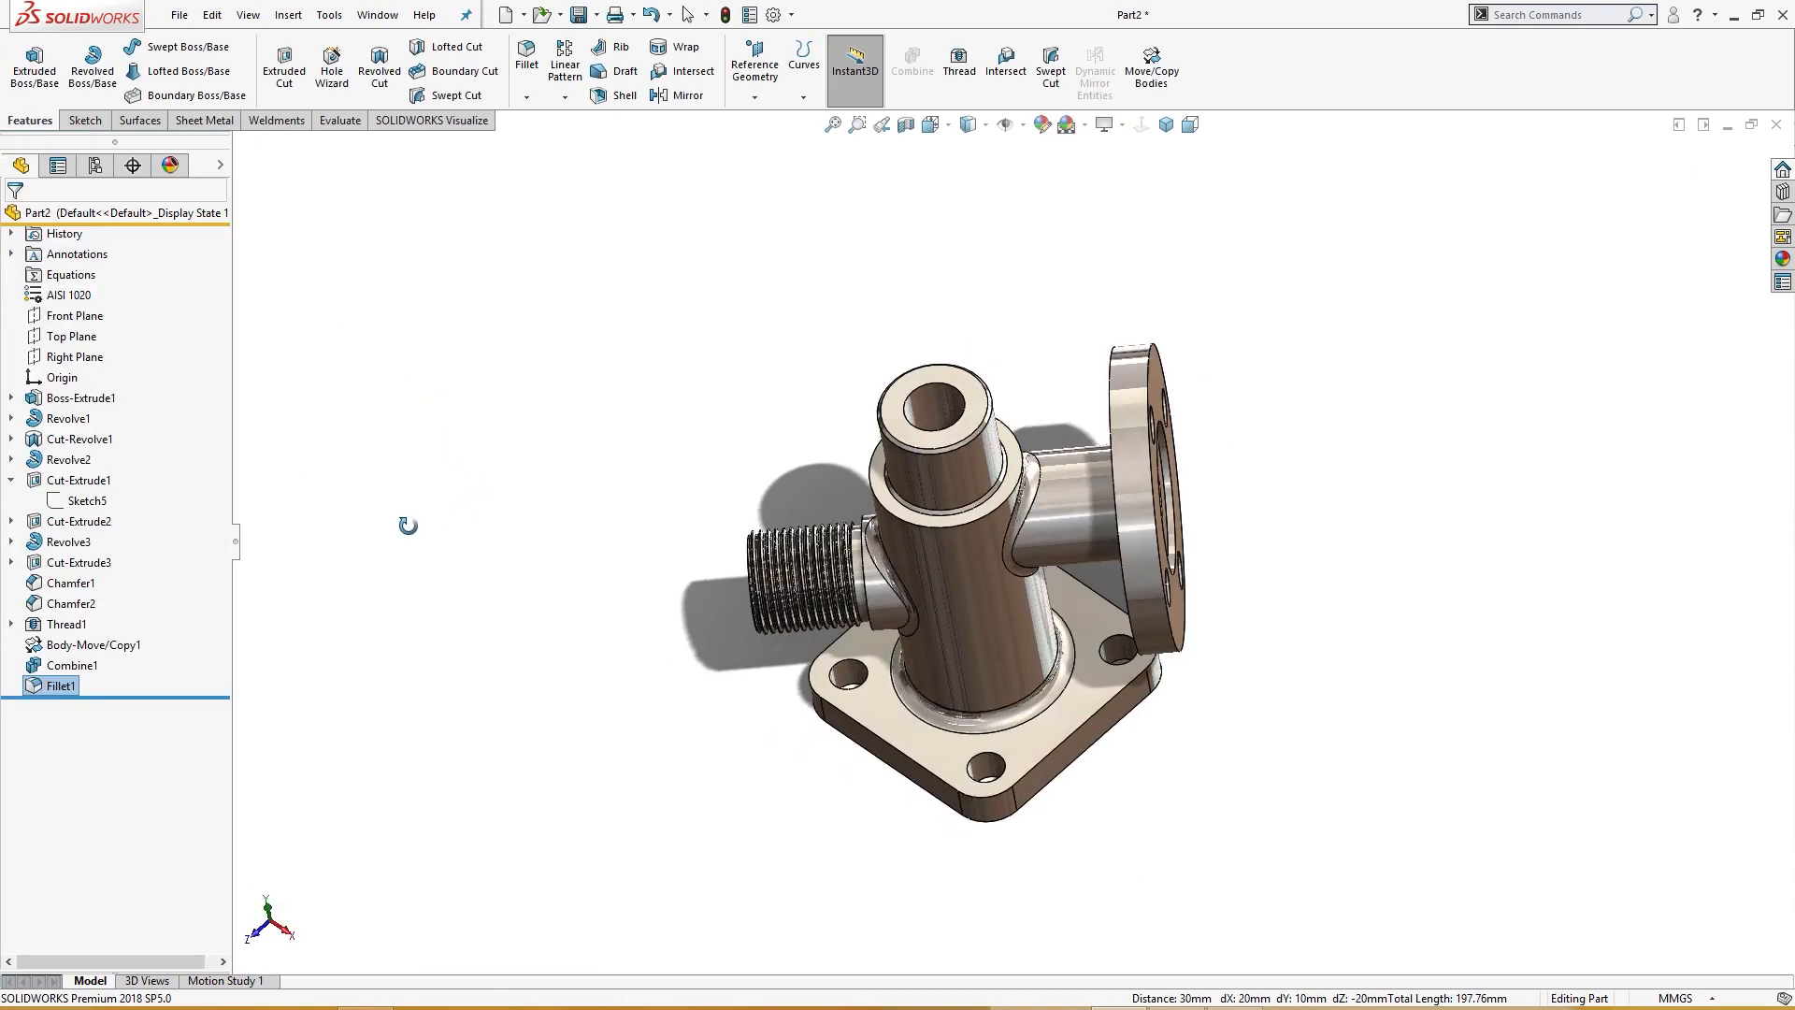
pyautogui.hotkey('ctrl', '7')
# Step: Give the Fillet1 feature a red appearance color
pyautogui.rightClick(52, 687)
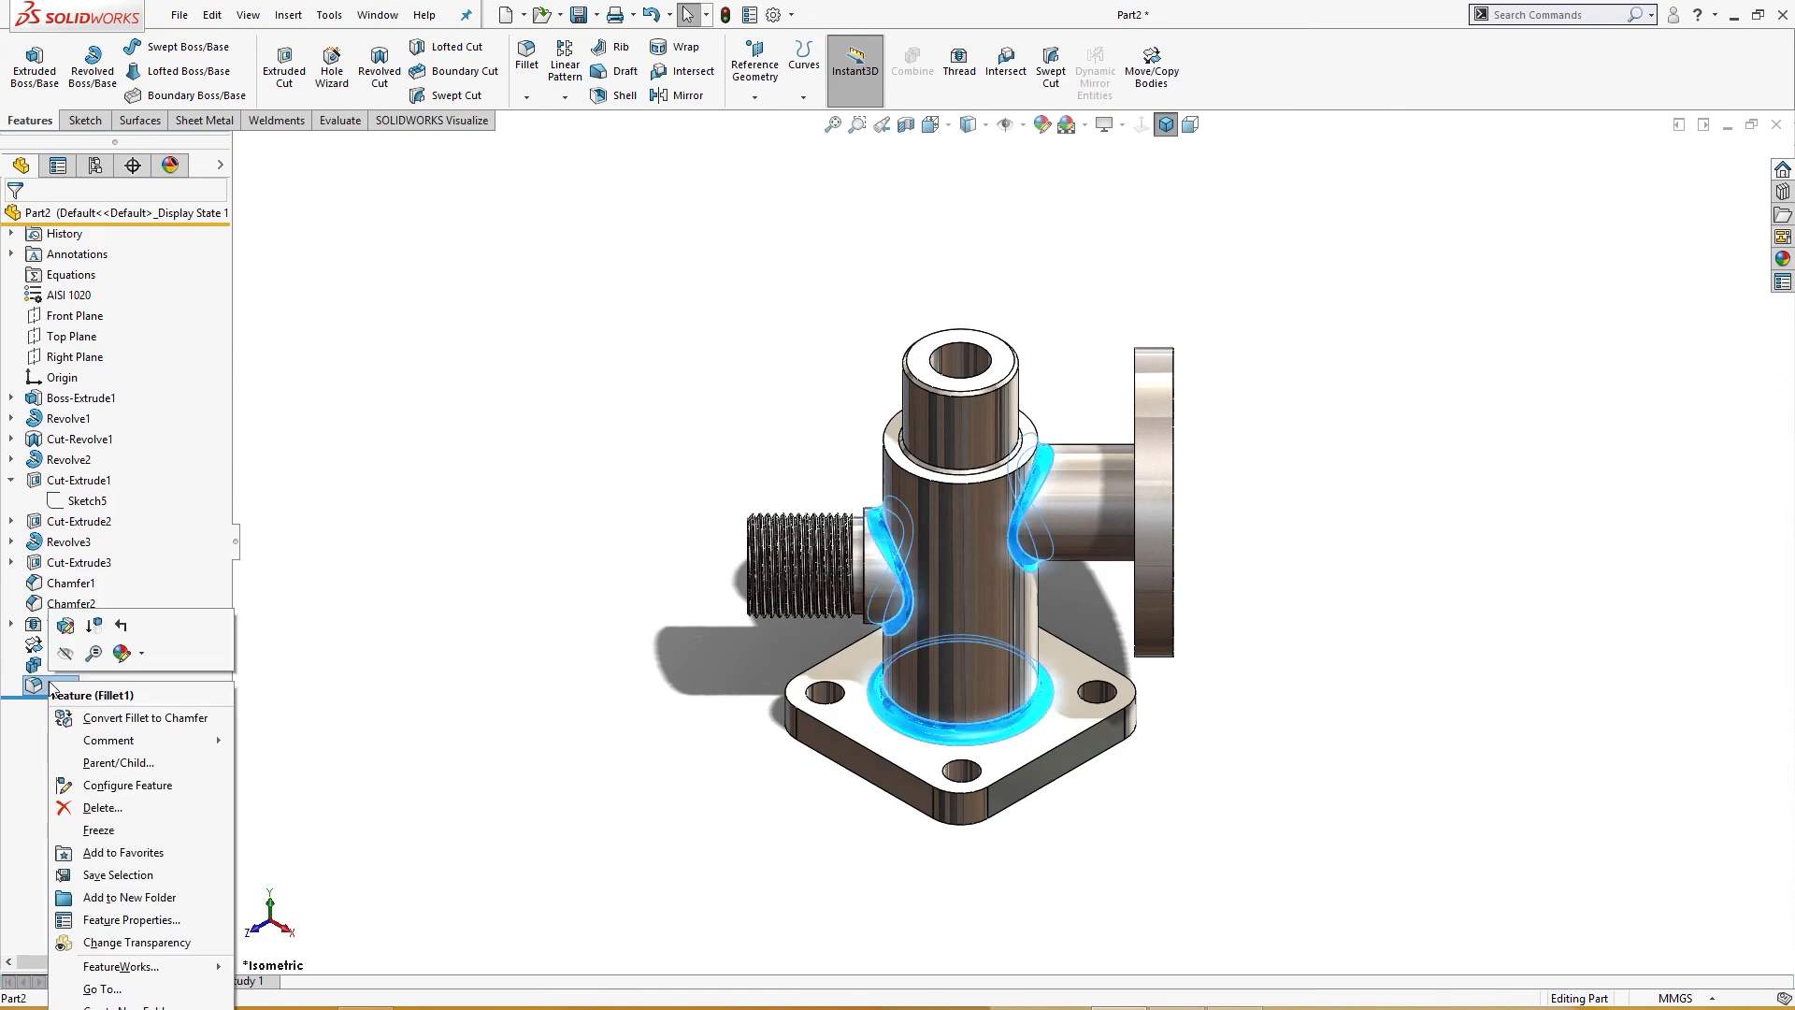
pyautogui.click(134, 653)
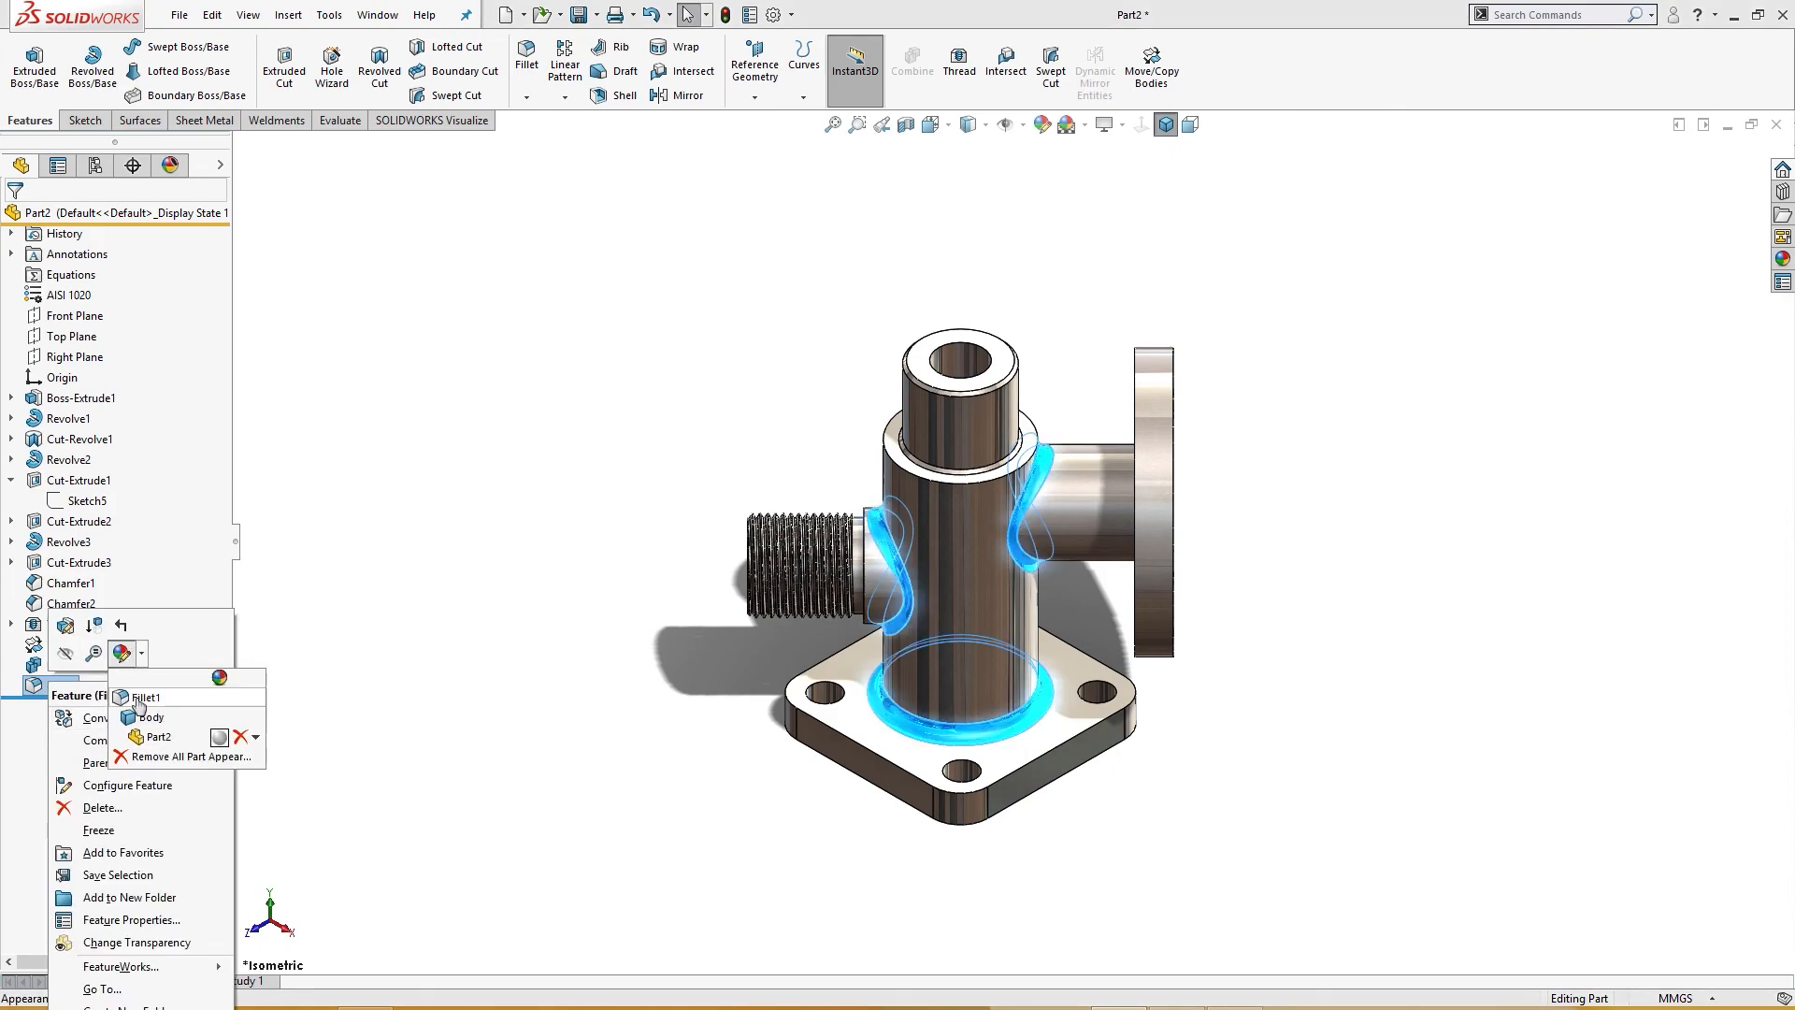
pyautogui.click(138, 697)
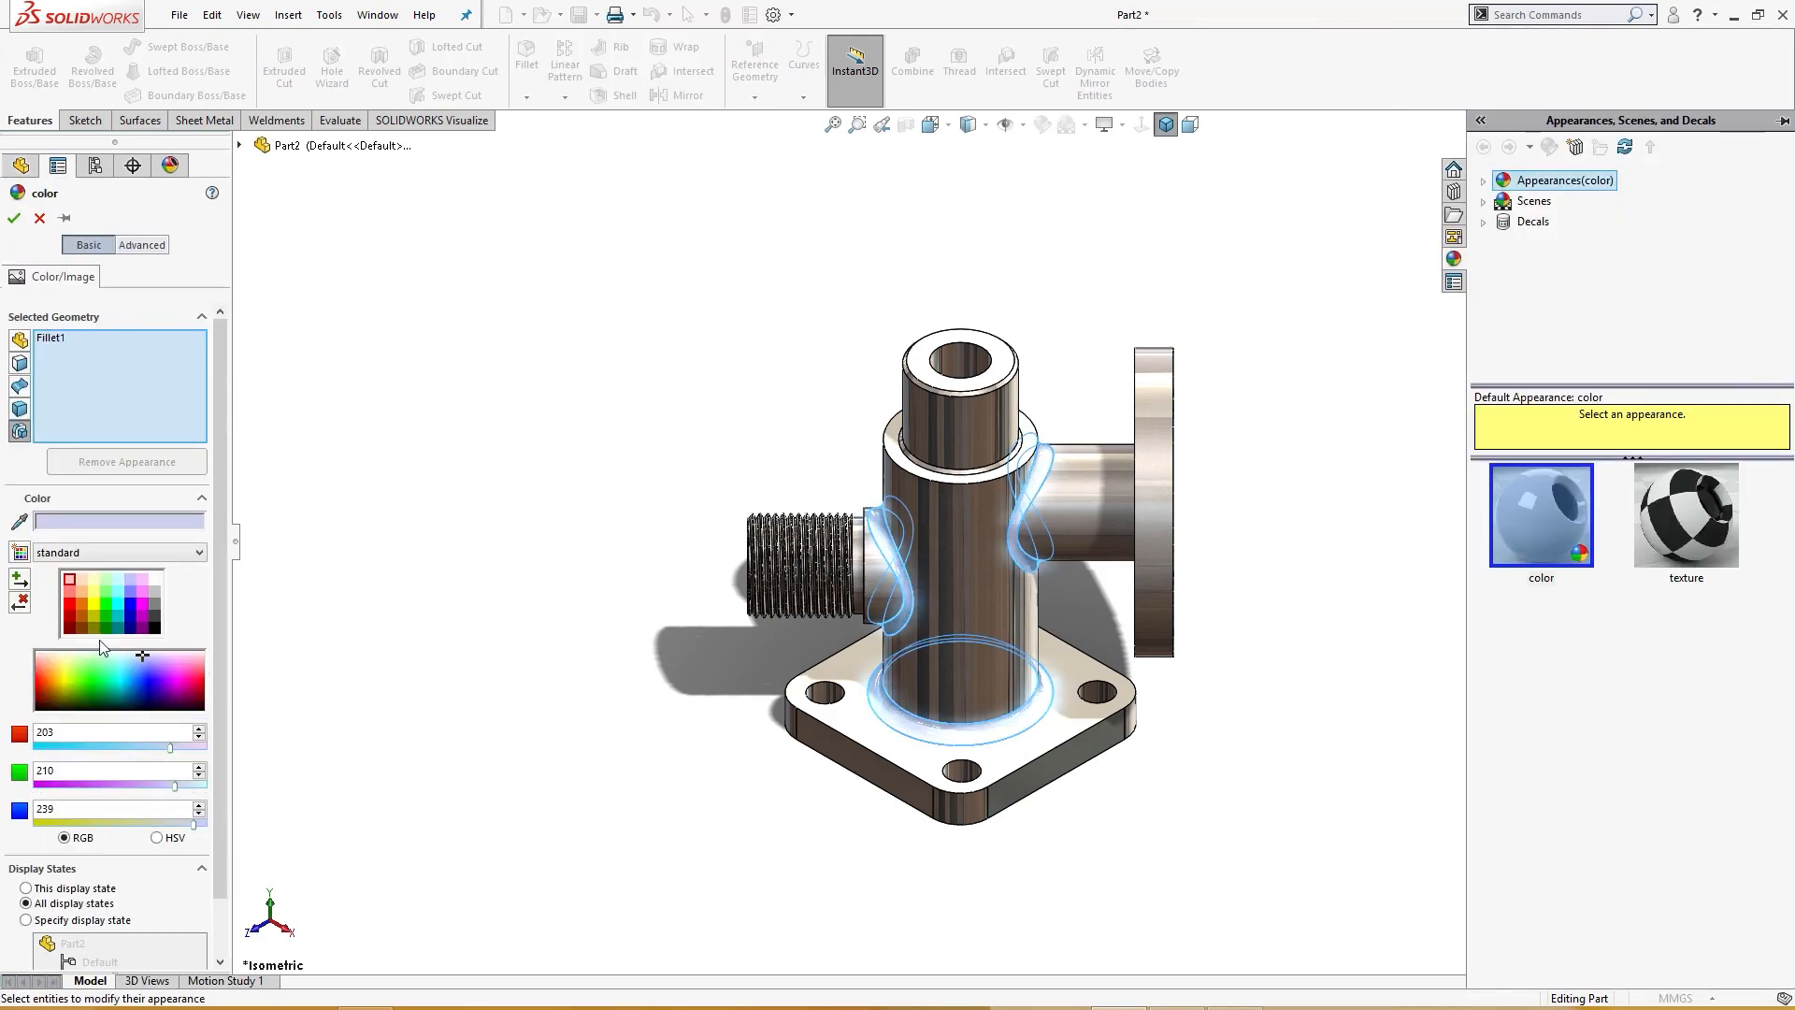
pyautogui.click(70, 603)
pyautogui.moveTo(320, 651); pyautogui.dragTo(356, 659, button='middle')
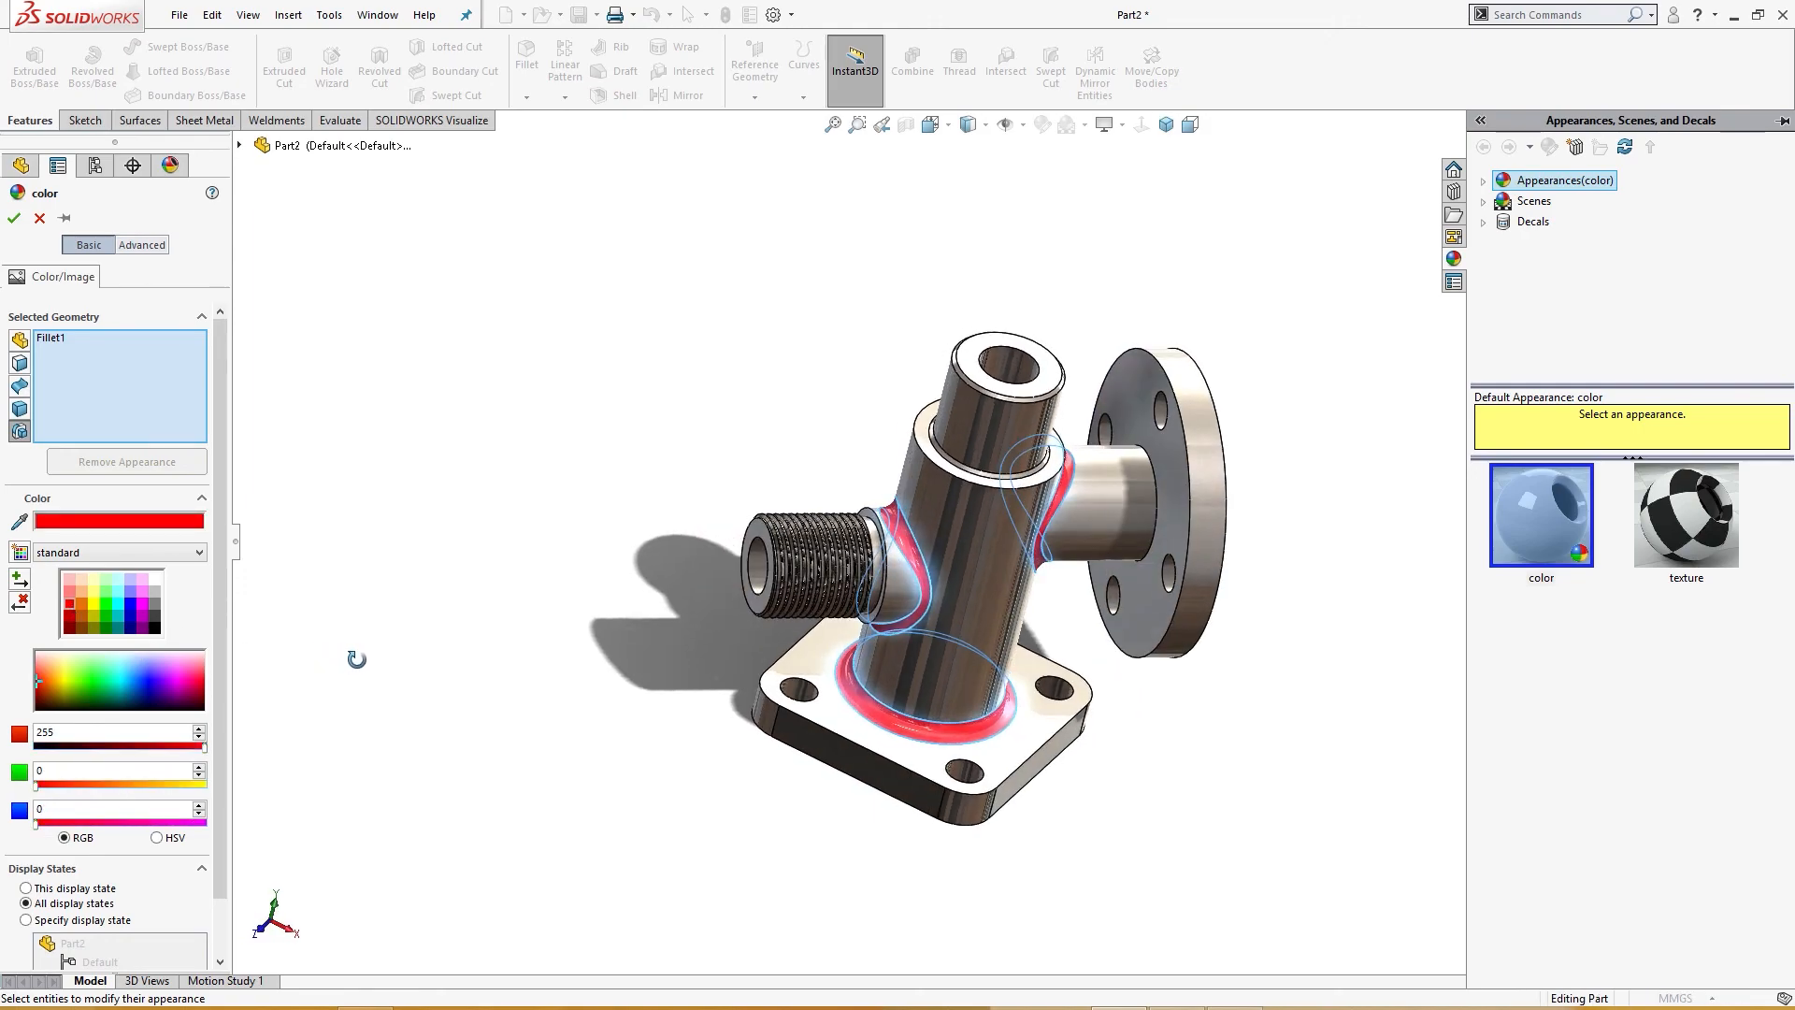
pyautogui.click(15, 218)
# Step: Fillet the junction edge between the side pipe and its flange with a 4 mm radius
pyautogui.moveTo(524, 505); pyautogui.dragTo(1485, 688, button='middle')
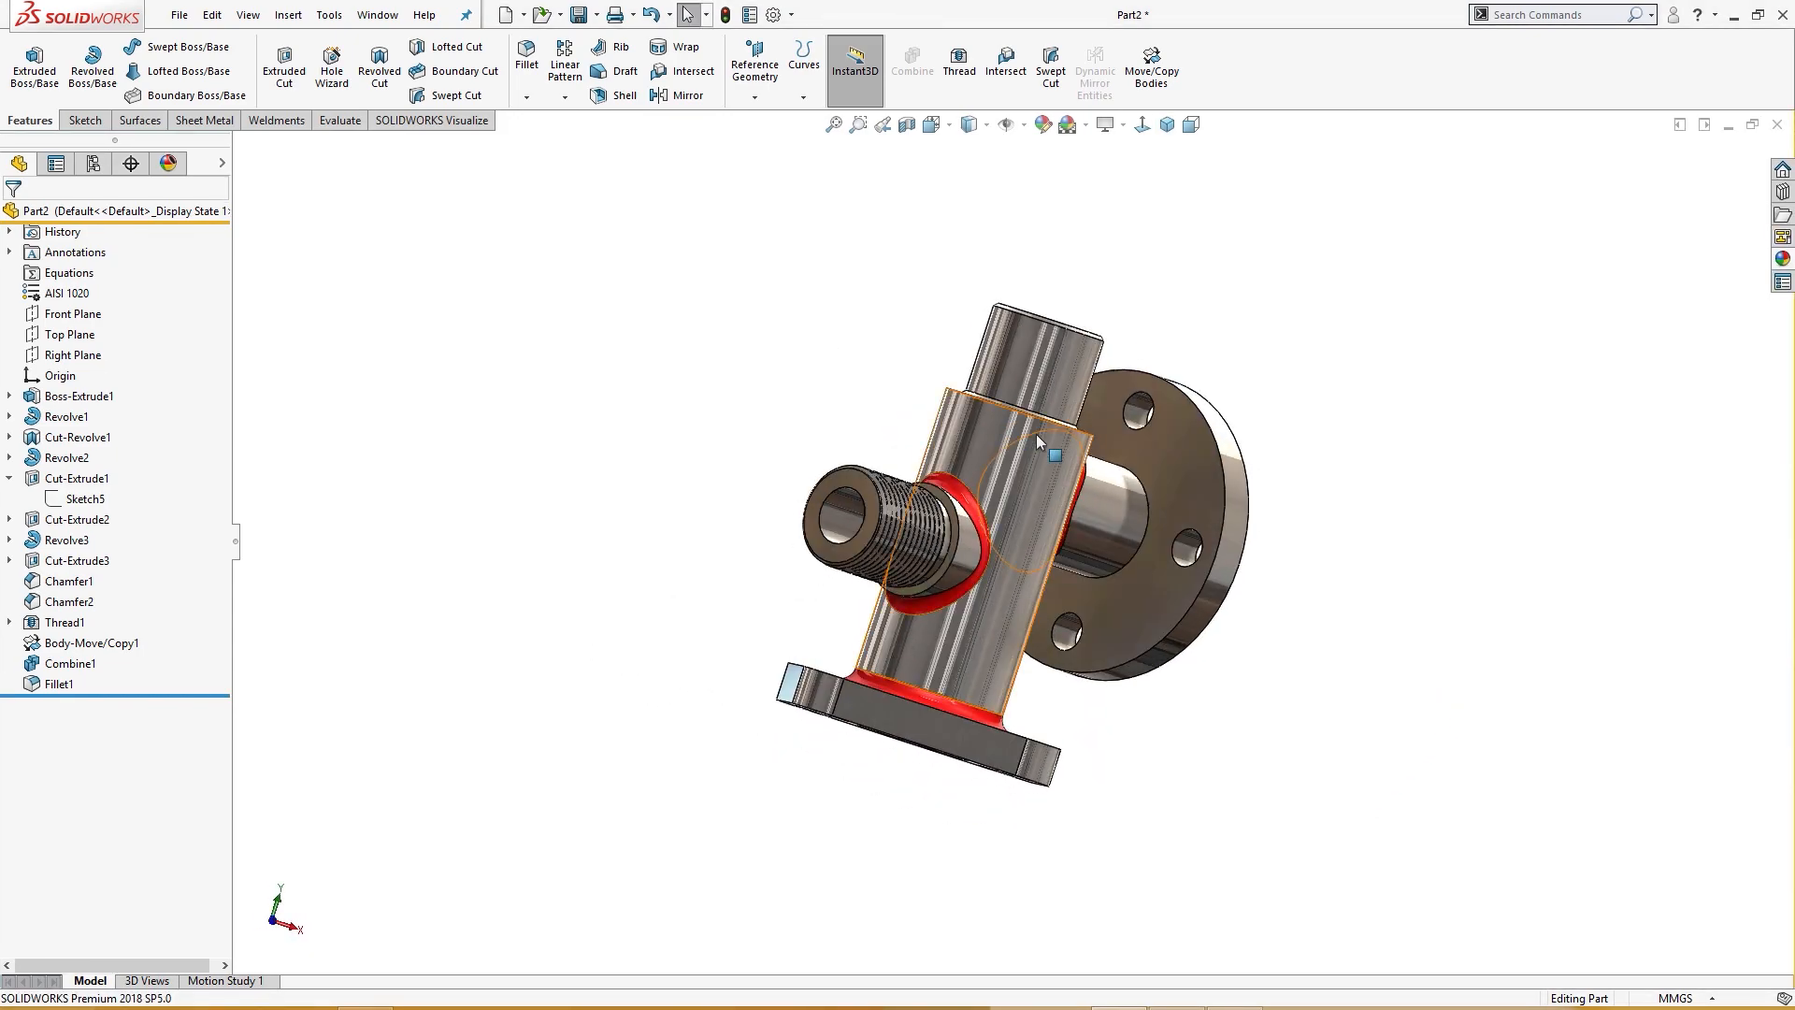
pyautogui.click(1148, 526)
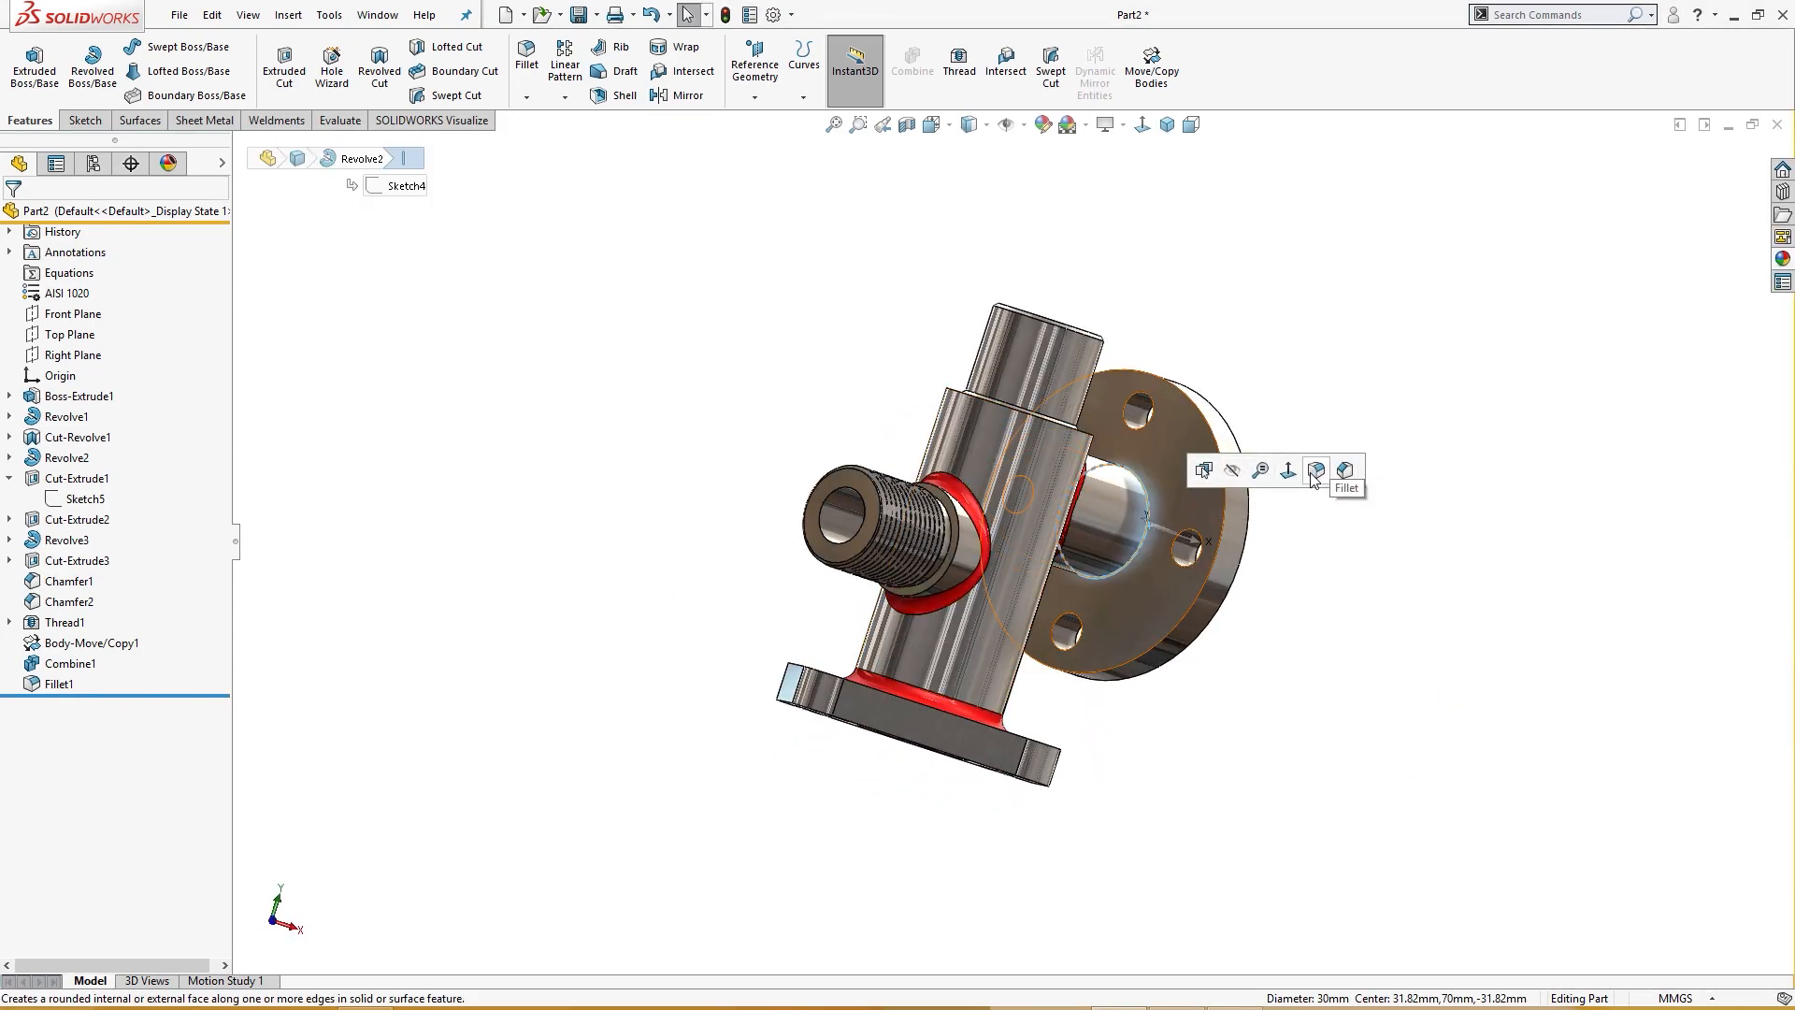
pyautogui.press('f')
pyautogui.moveTo(1282, 541); pyautogui.dragTo(1164, 645, button='middle')
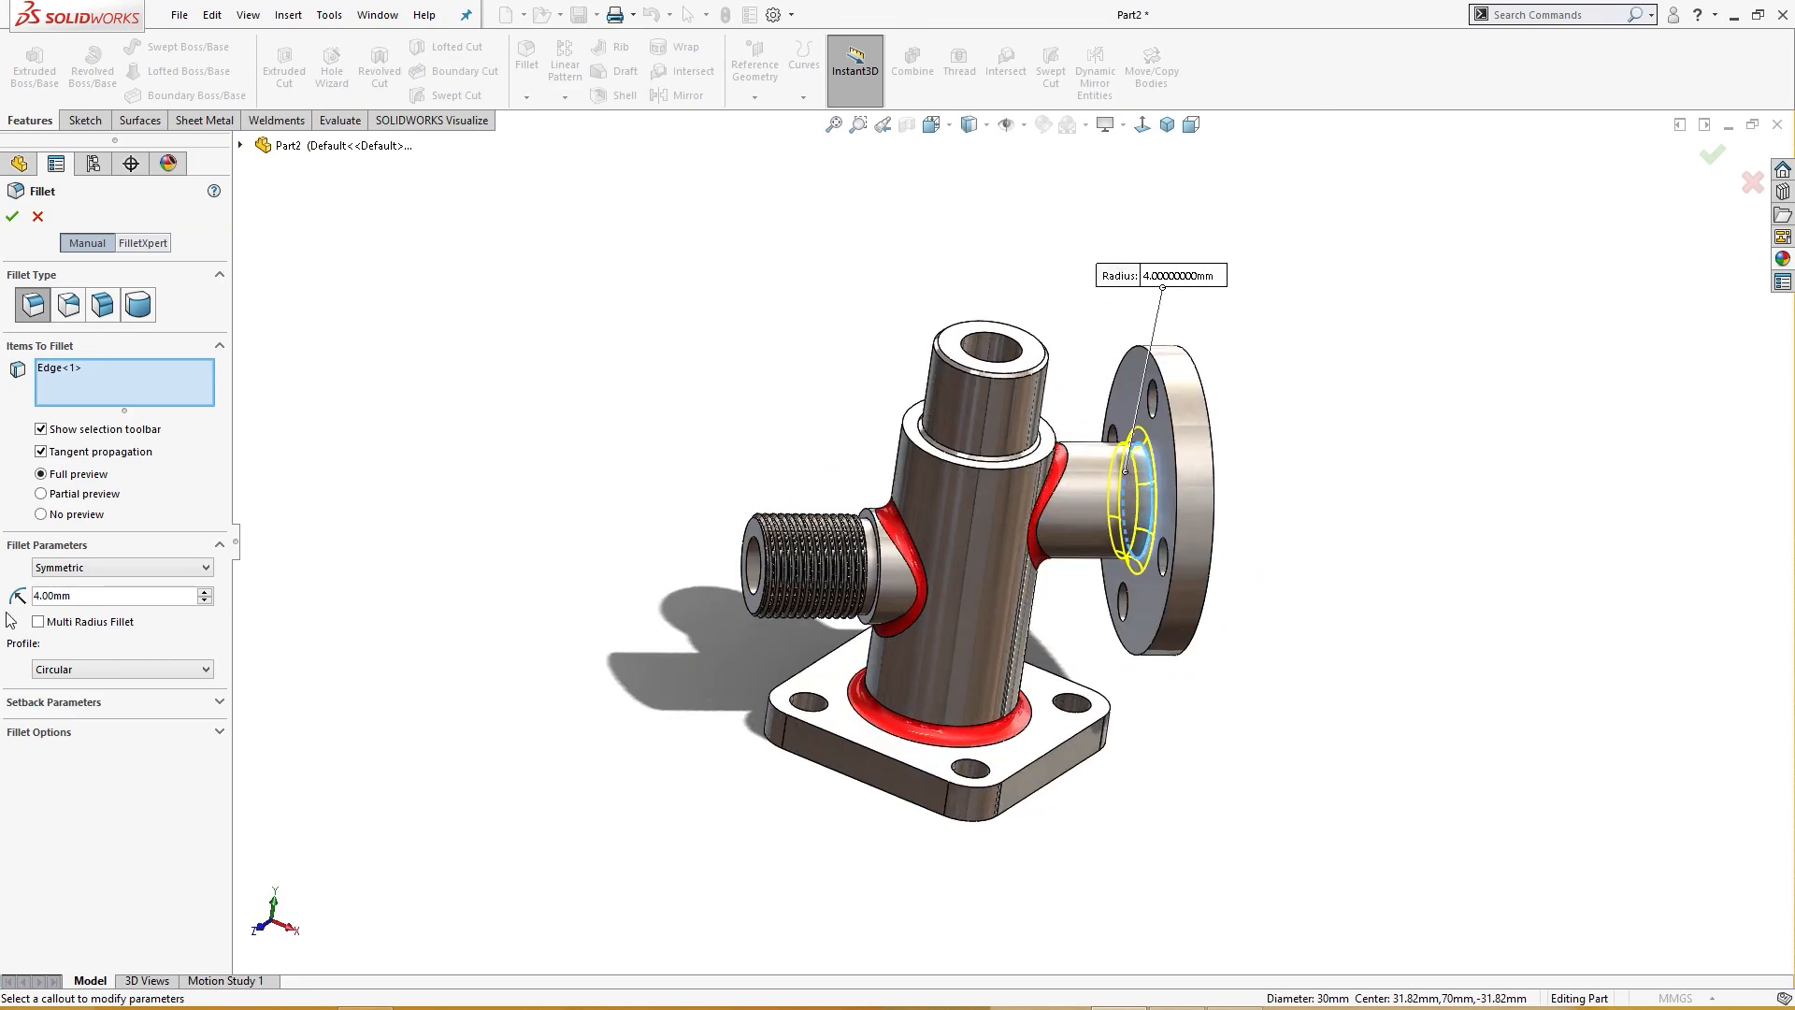
pyautogui.click(13, 218)
pyautogui.moveTo(486, 467); pyautogui.dragTo(552, 507, button='middle')
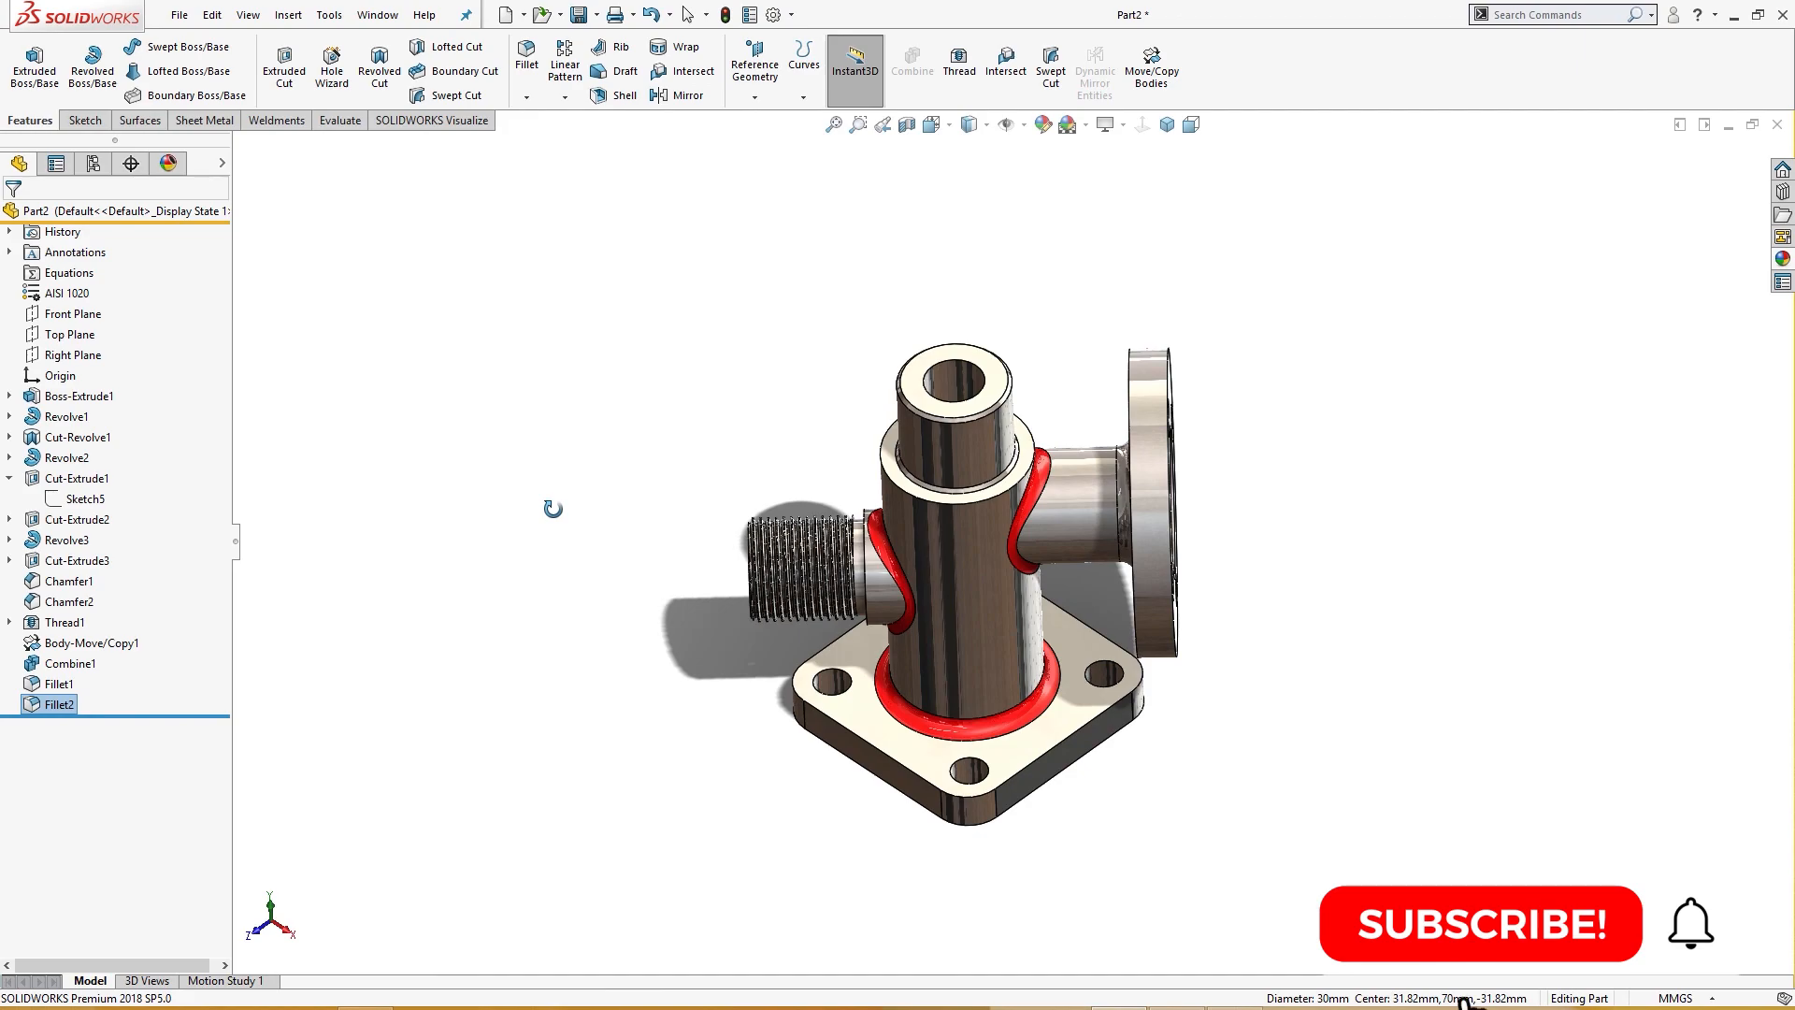
# Step: Give the Fillet2 feature a red appearance color
pyautogui.click(56, 703)
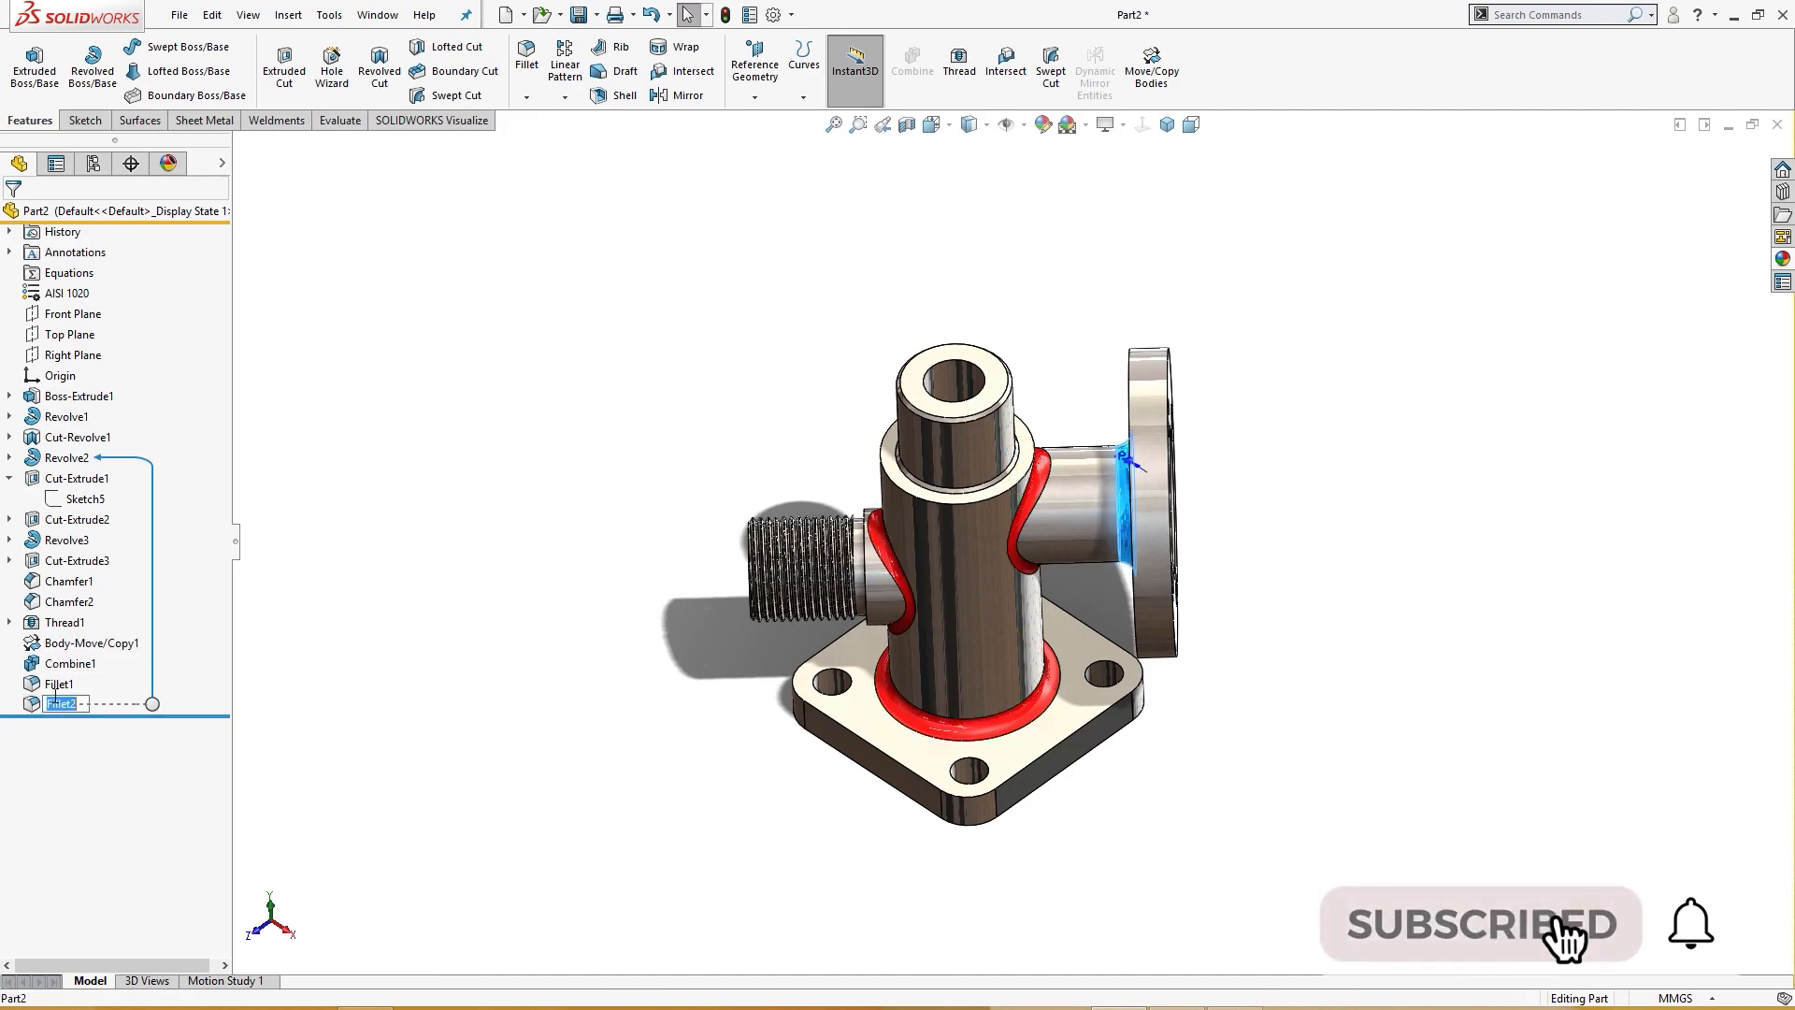
pyautogui.rightClick(33, 708)
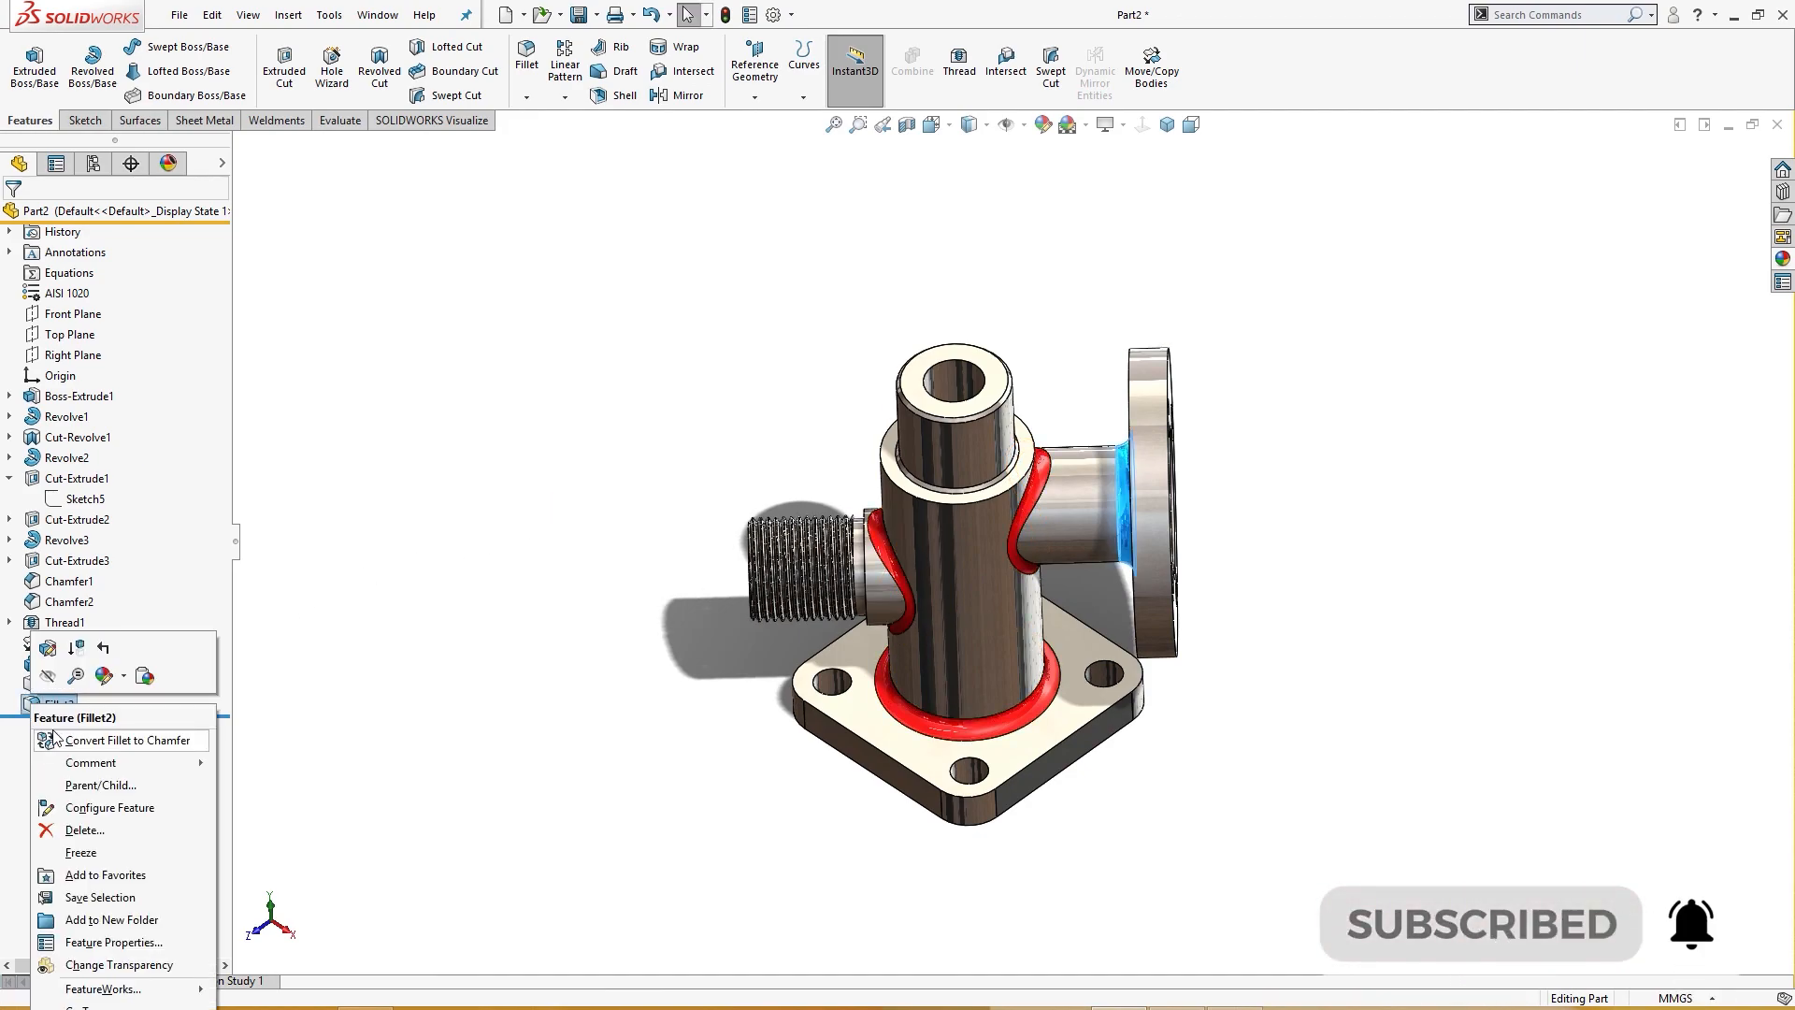
pyautogui.click(104, 677)
pyautogui.click(103, 719)
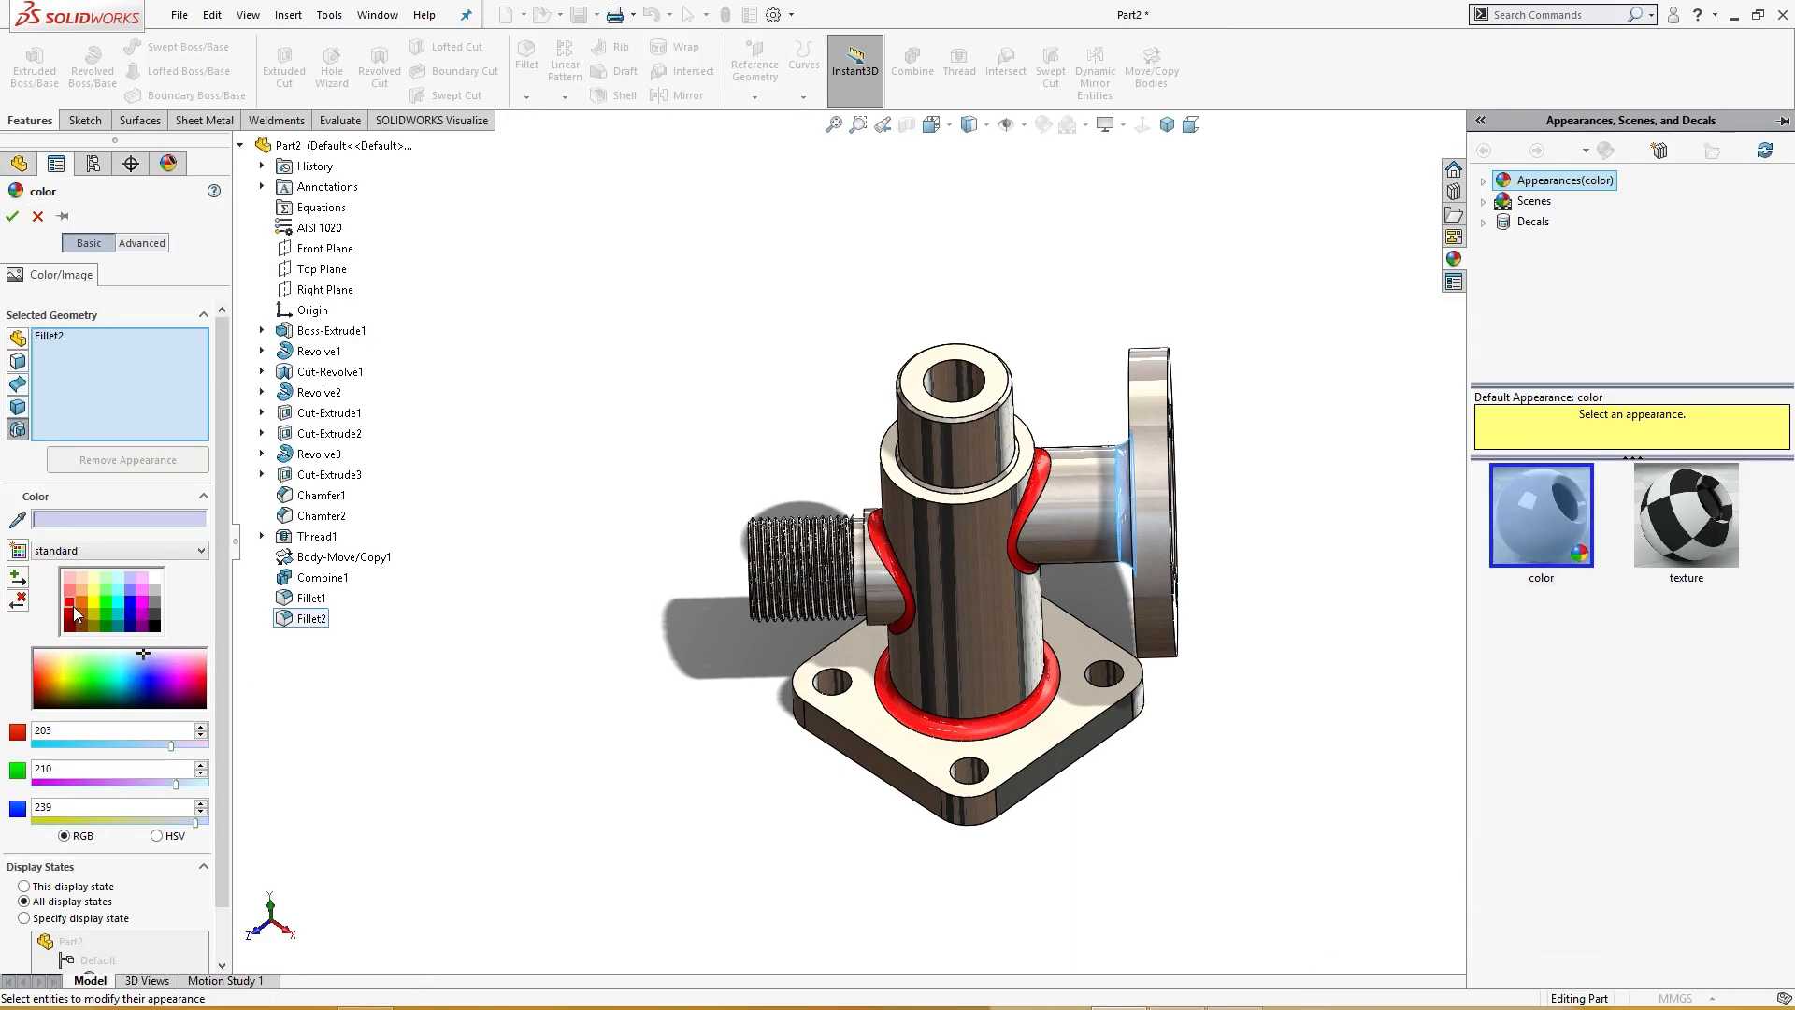
pyautogui.click(73, 606)
pyautogui.scroll(-2, 290, 635)
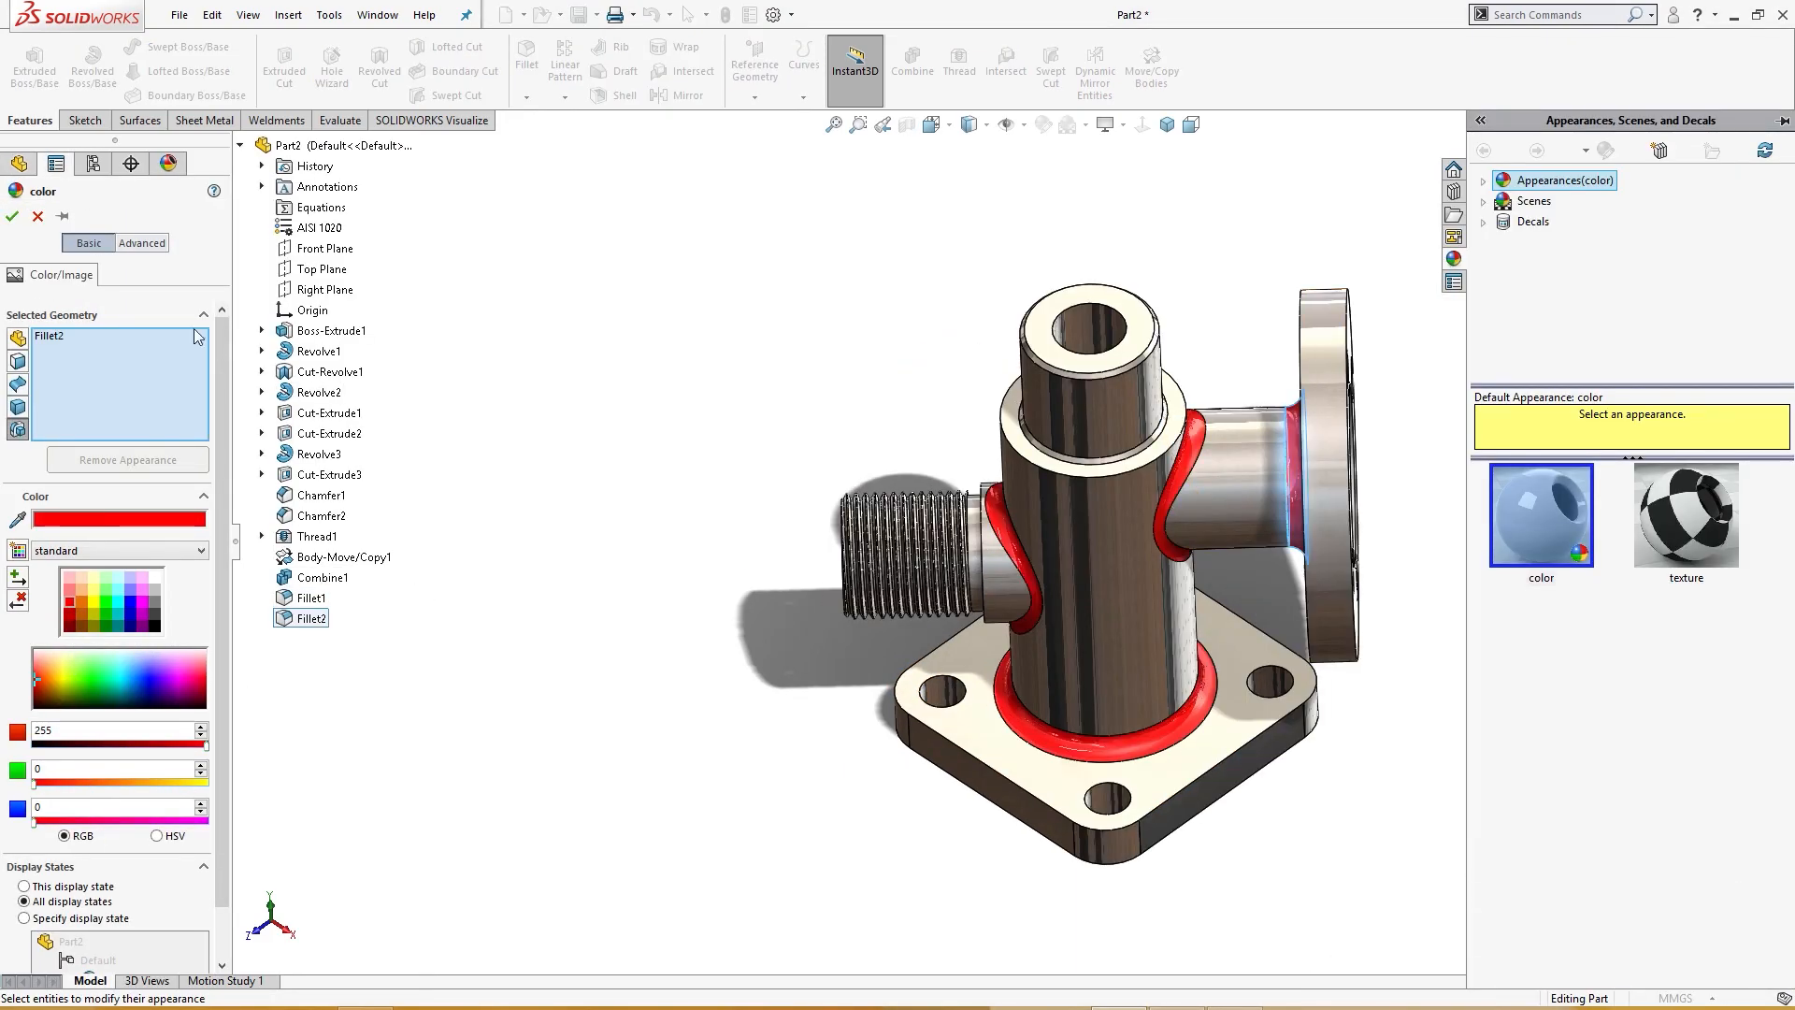
pyautogui.click(12, 217)
pyautogui.moveTo(345, 458); pyautogui.dragTo(492, 589, button='middle')
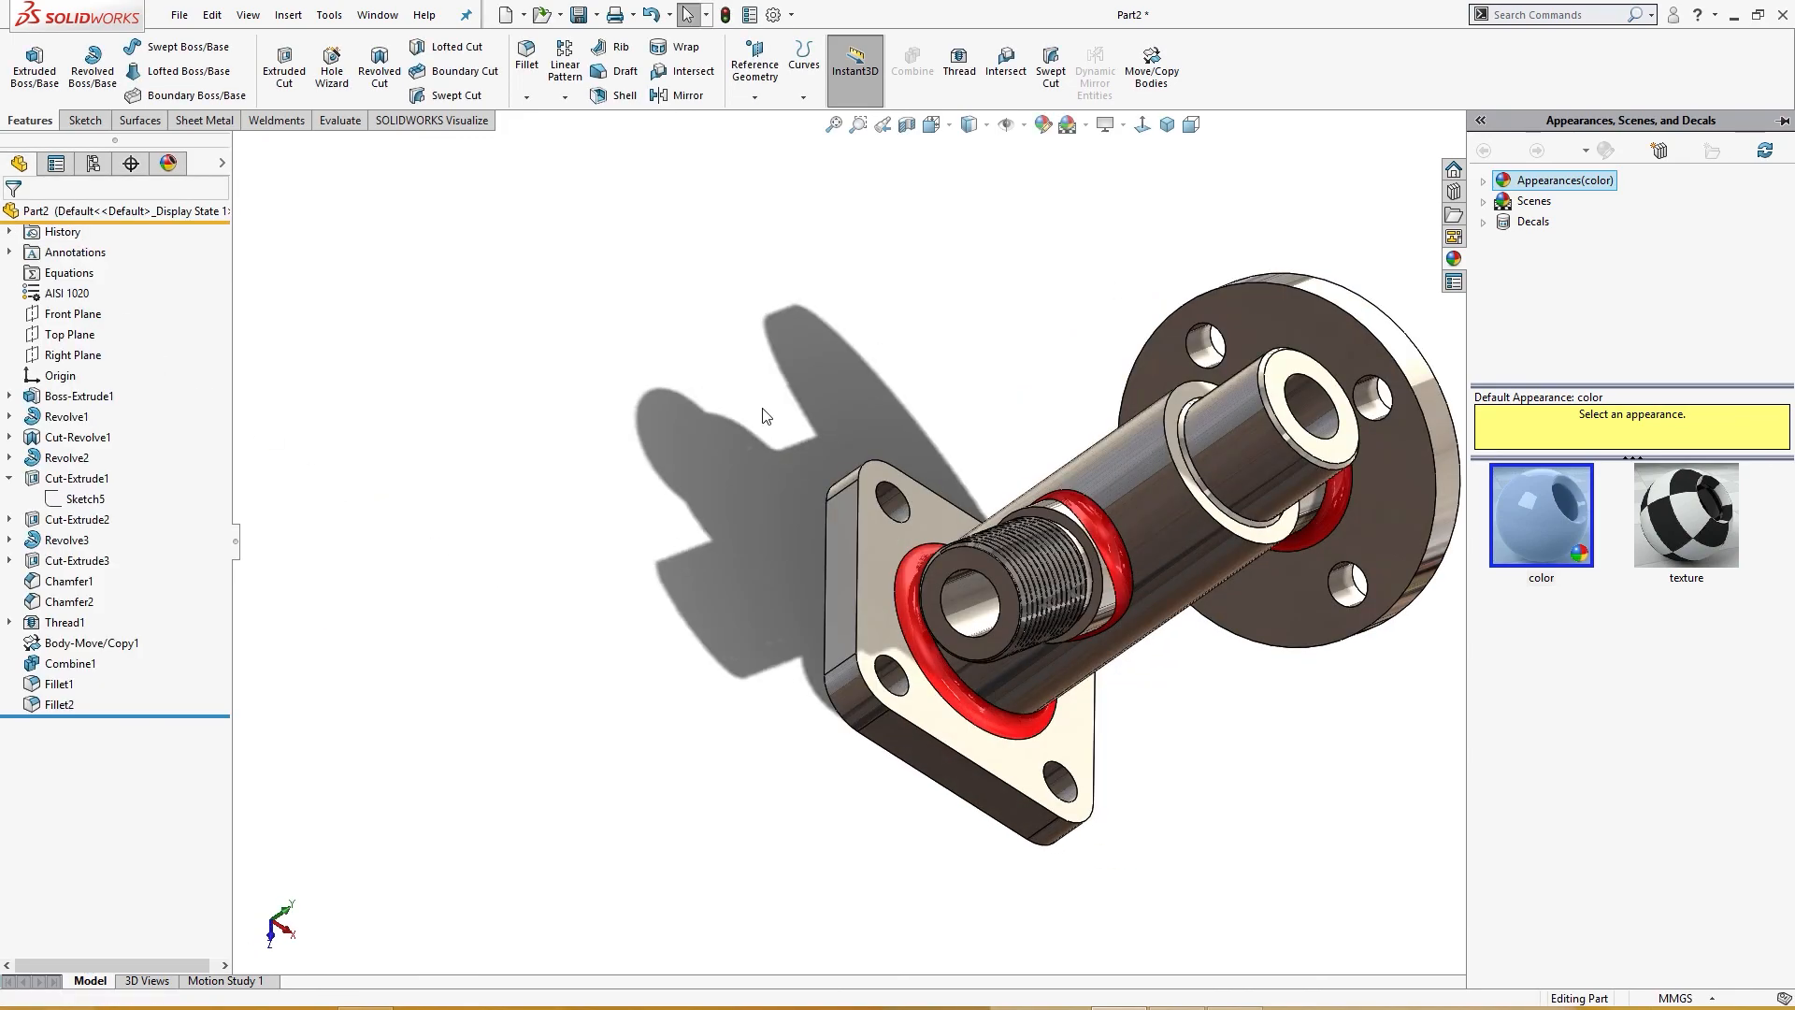
pyautogui.hotkey('ctrl', '7')
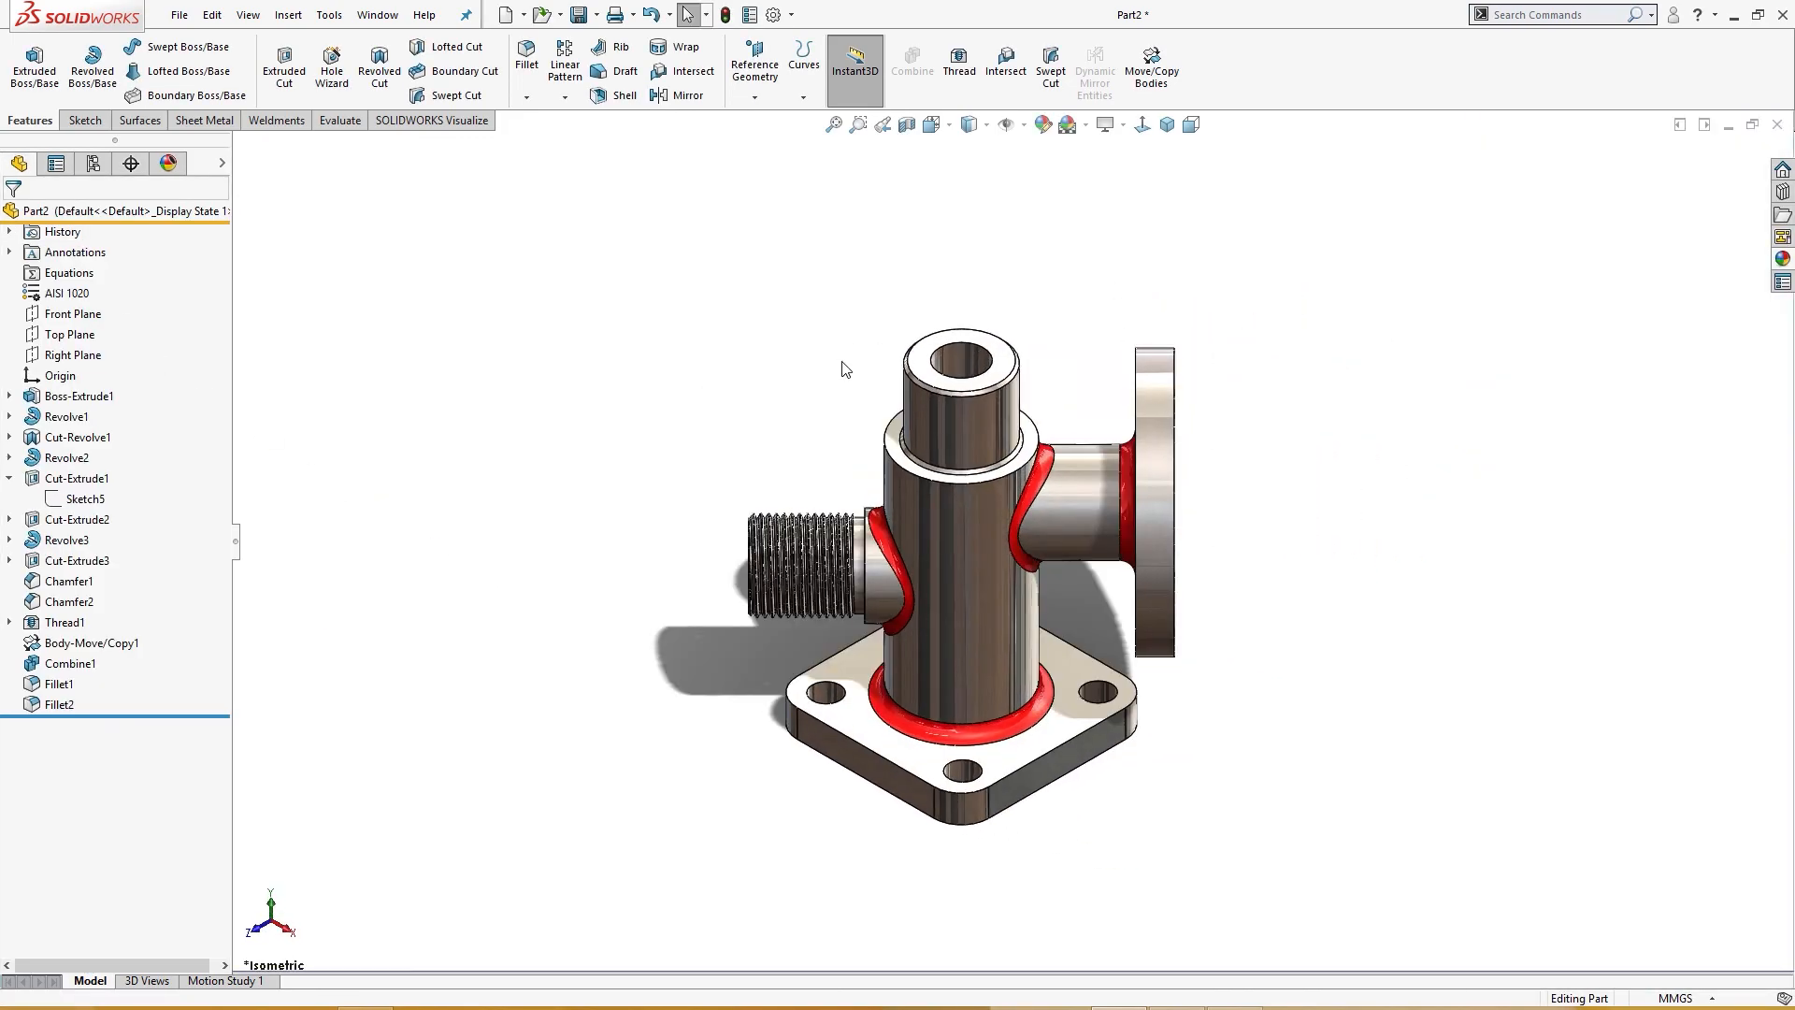